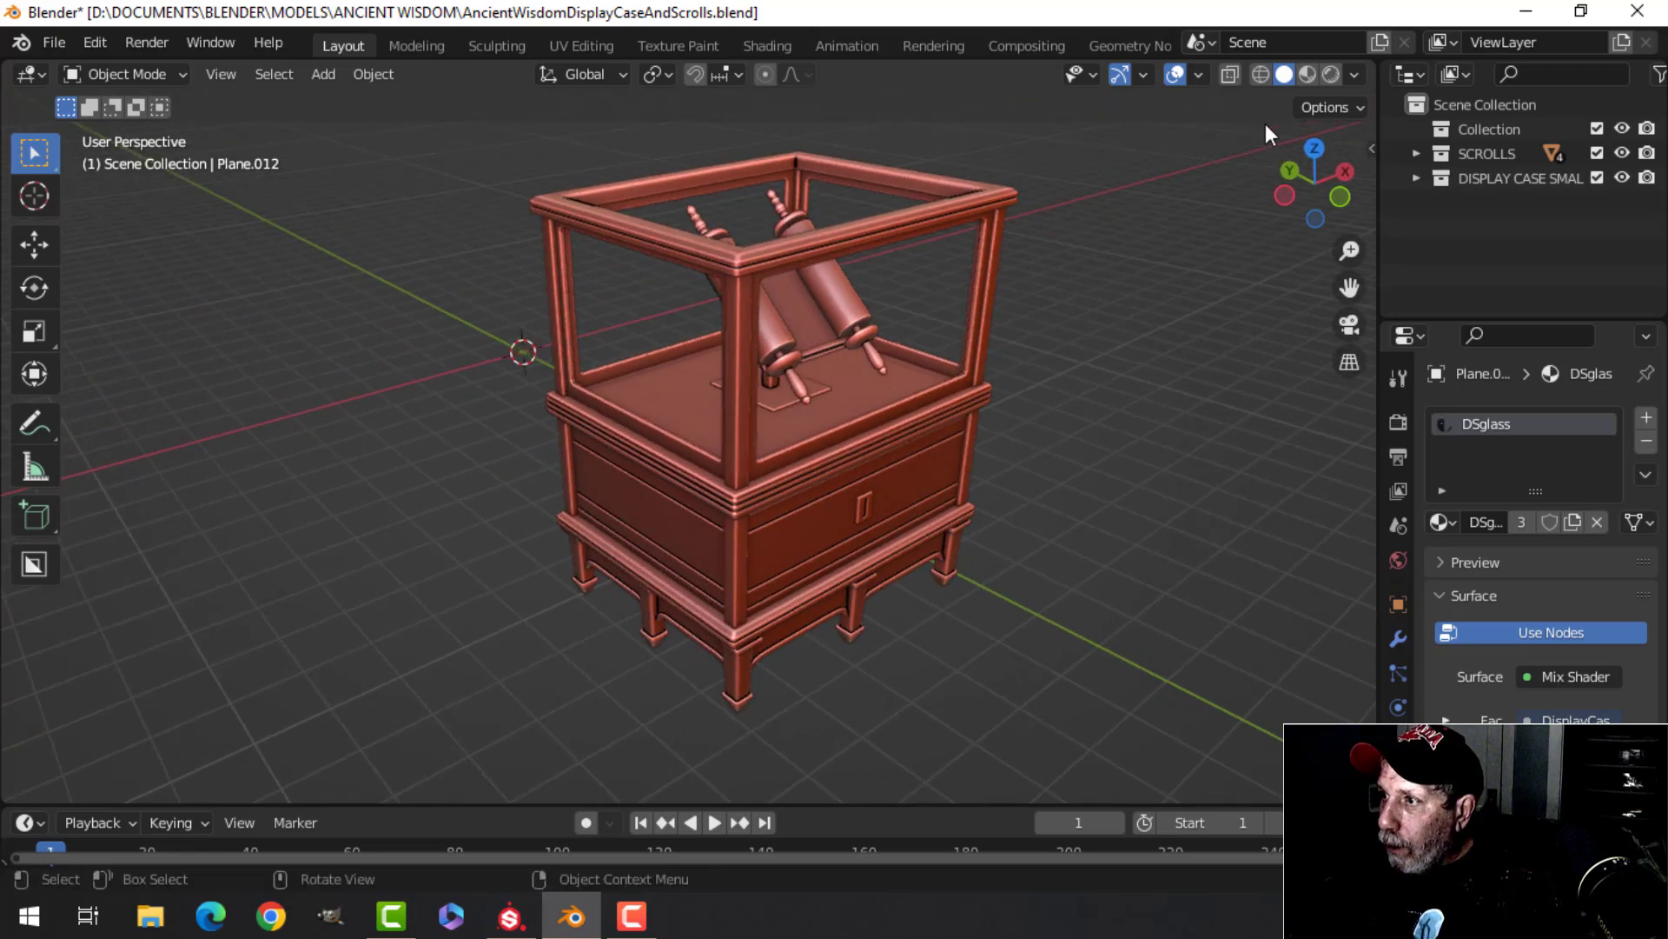
# Preview the display case and scrolls with their materials, then return the viewport to solid shading
pyautogui.click(1307, 74)
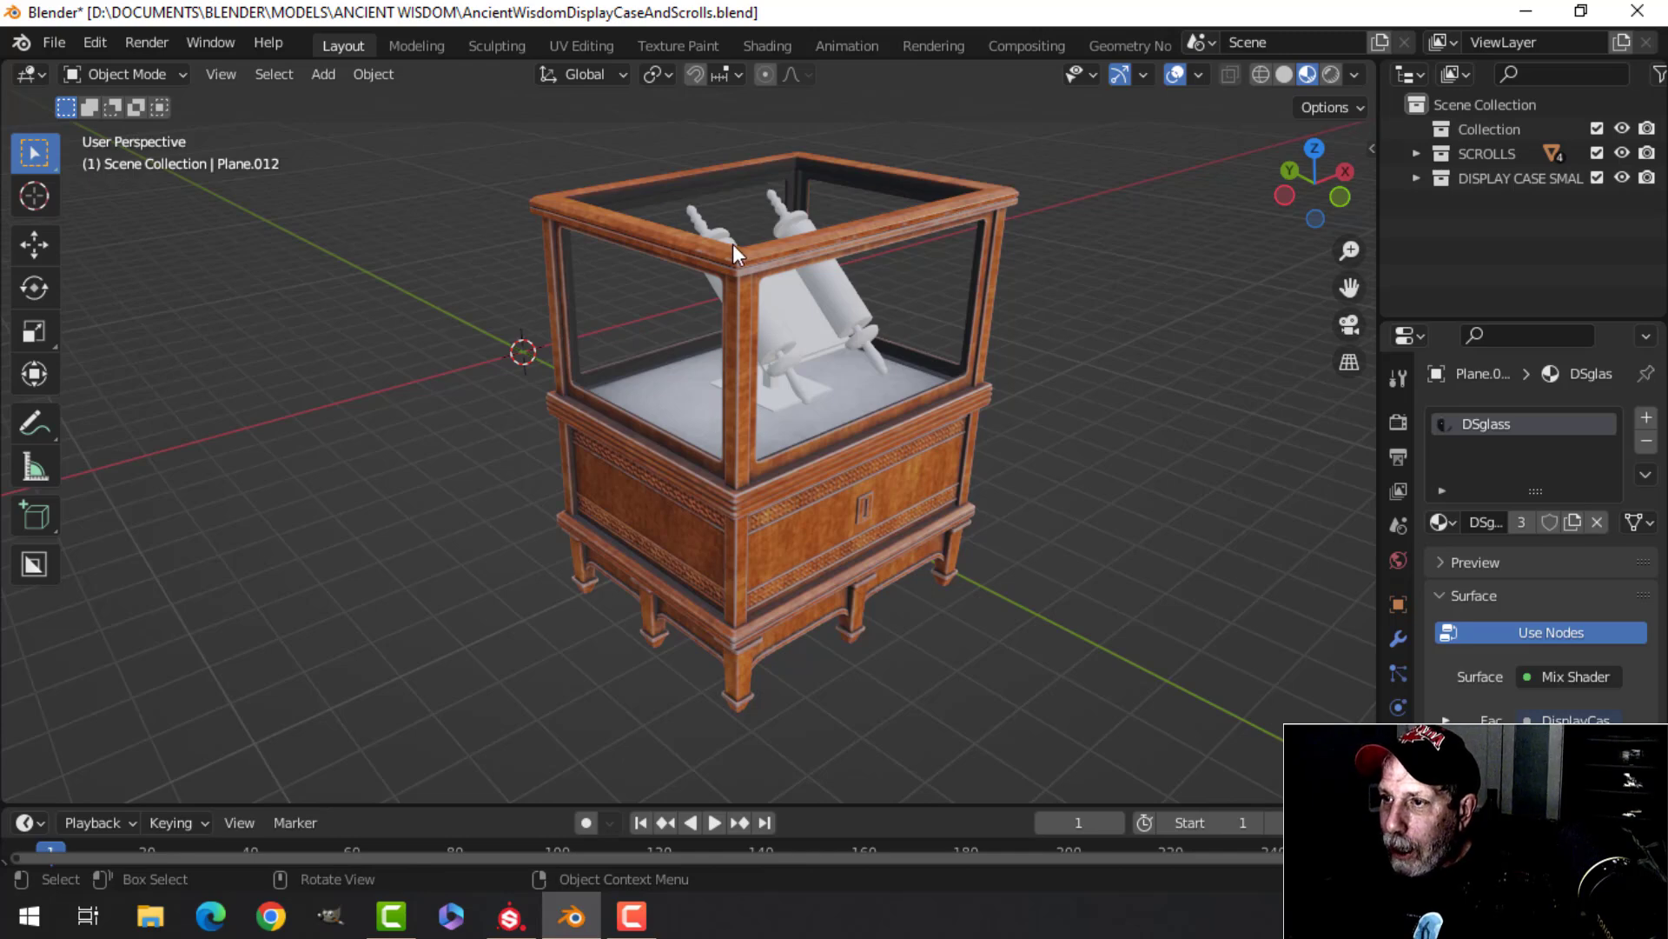
pyautogui.click(1284, 75)
pyautogui.scroll(4, 1121, 244)
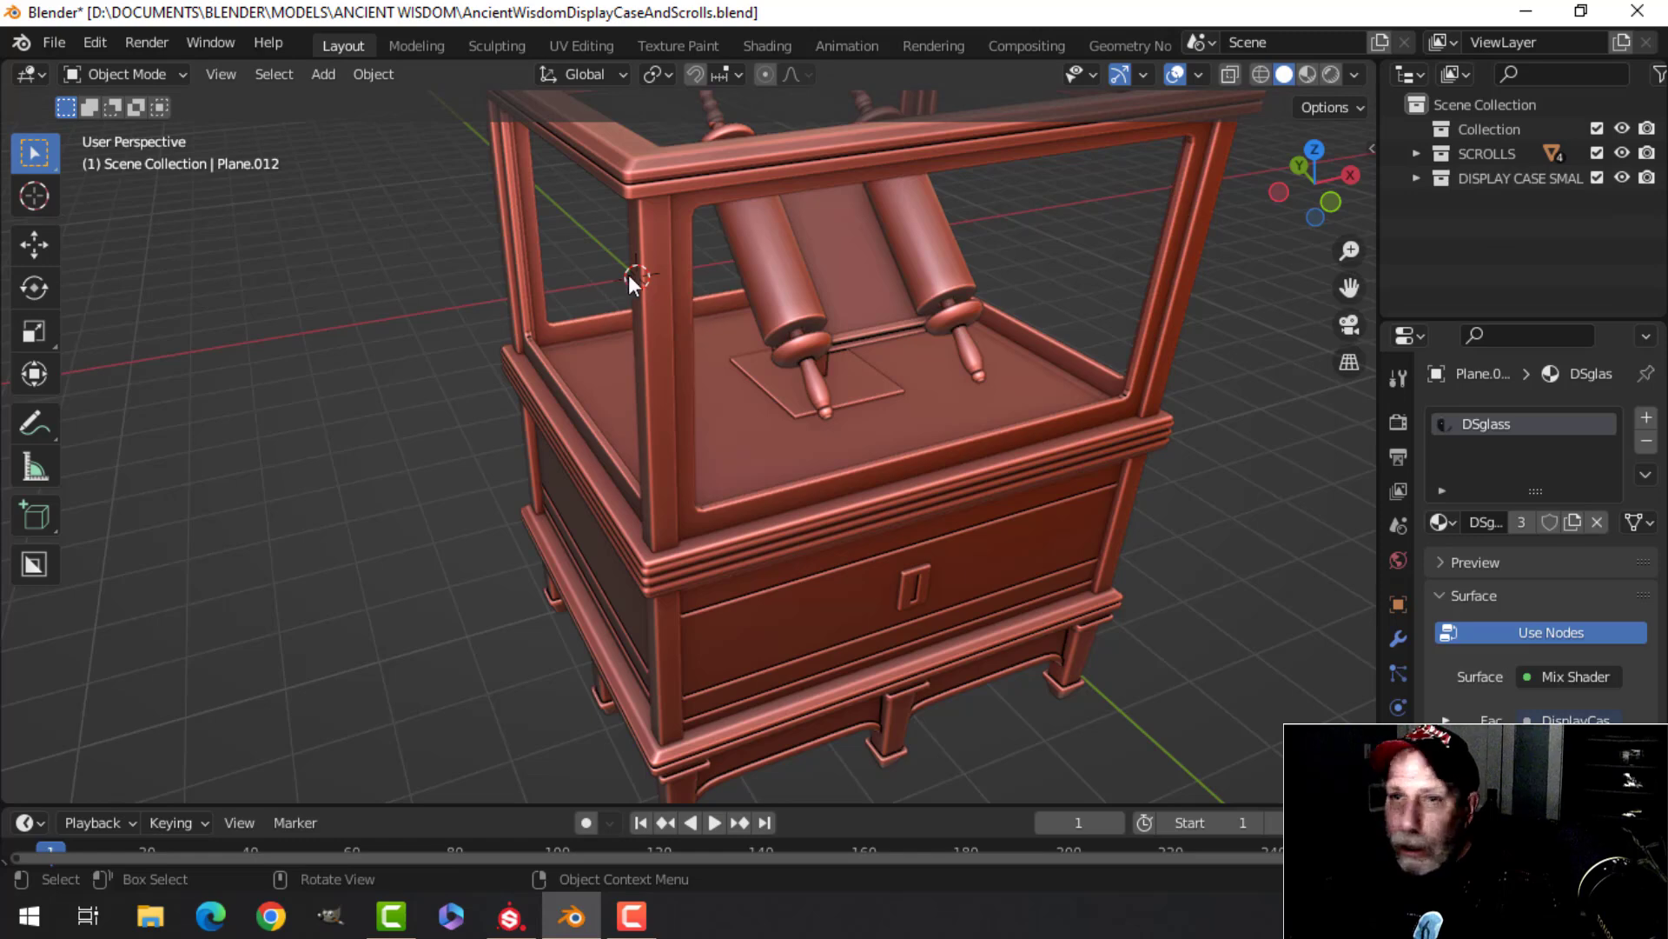
pyautogui.scroll(-3, 789, 353)
pyautogui.moveTo(764, 362); pyautogui.dragTo(733, 405, button='middle')
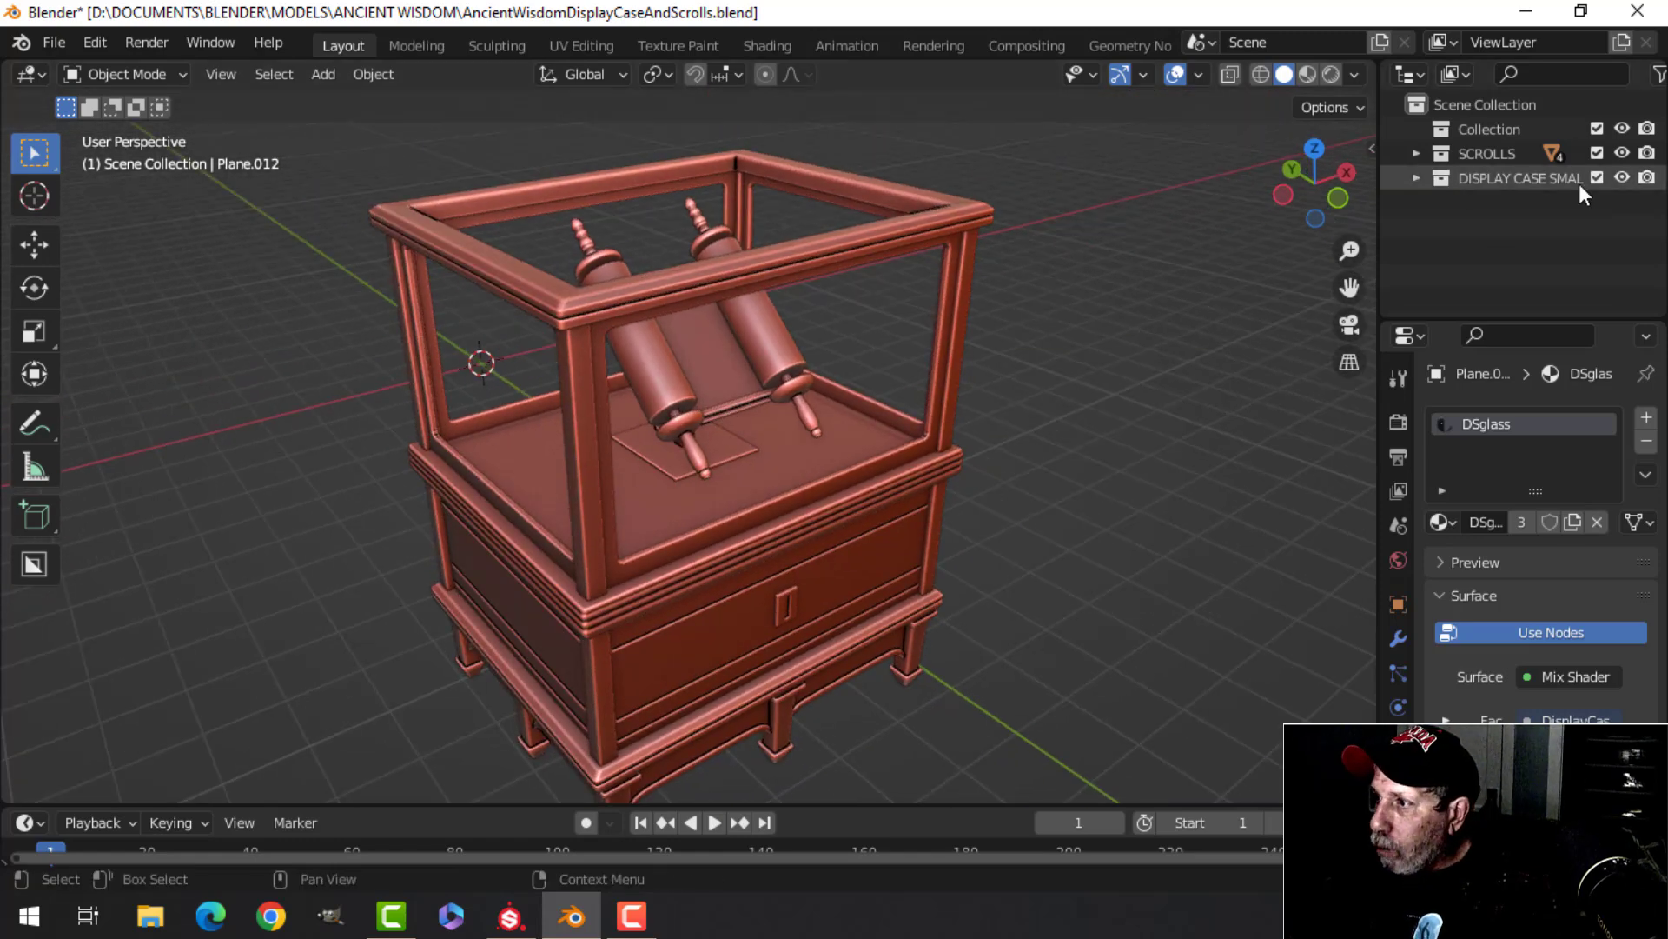
# Hide the small display case collection and switch to the UV Editing workspace with the scrolls in view
pyautogui.click(1621, 178)
pyautogui.moveTo(1057, 317); pyautogui.dragTo(847, 417, button='middle')
pyautogui.scroll(2, 805, 403)
pyautogui.click(604, 50)
pyautogui.scroll(-3, 976, 330)
pyautogui.scroll(4, 949, 394)
pyautogui.press('Tab')
pyautogui.moveTo(1065, 436); pyautogui.dragTo(1018, 399, button='middle')
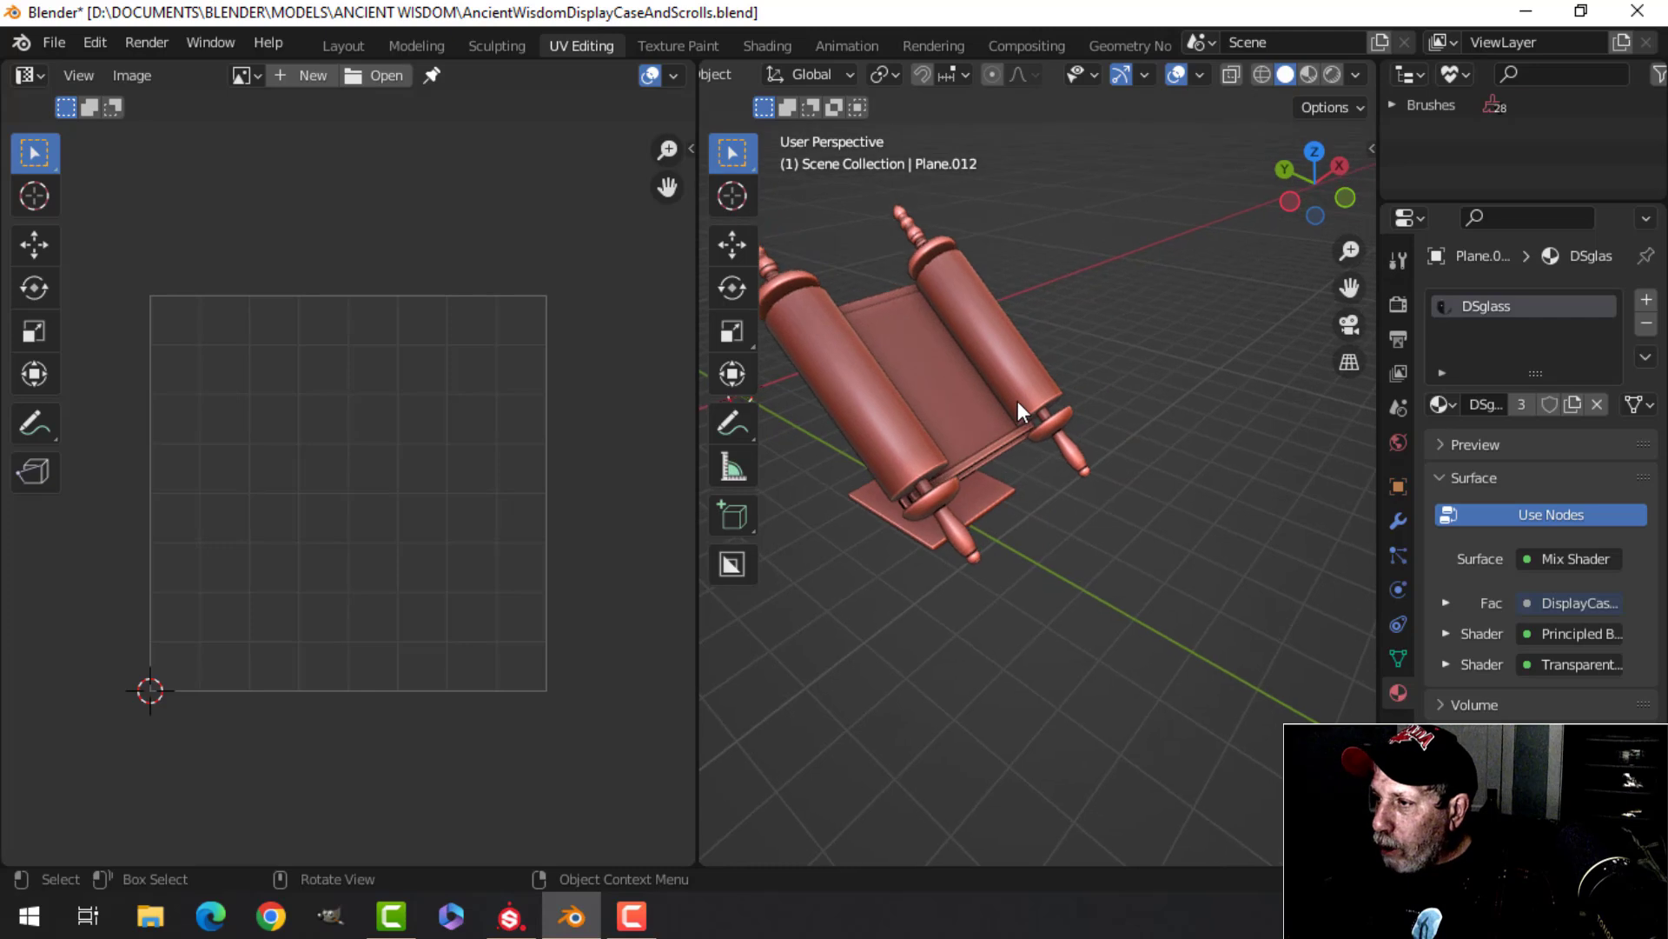
# Check which materials are assigned to the scroll's cylinders, paper and wooden handles
pyautogui.moveTo(924, 421)
pyautogui.mouseDown(button='middle')
pyautogui.moveTo(1029, 445)
pyautogui.moveTo(924, 435)
pyautogui.mouseUp(button='middle')
pyautogui.click(926, 437)
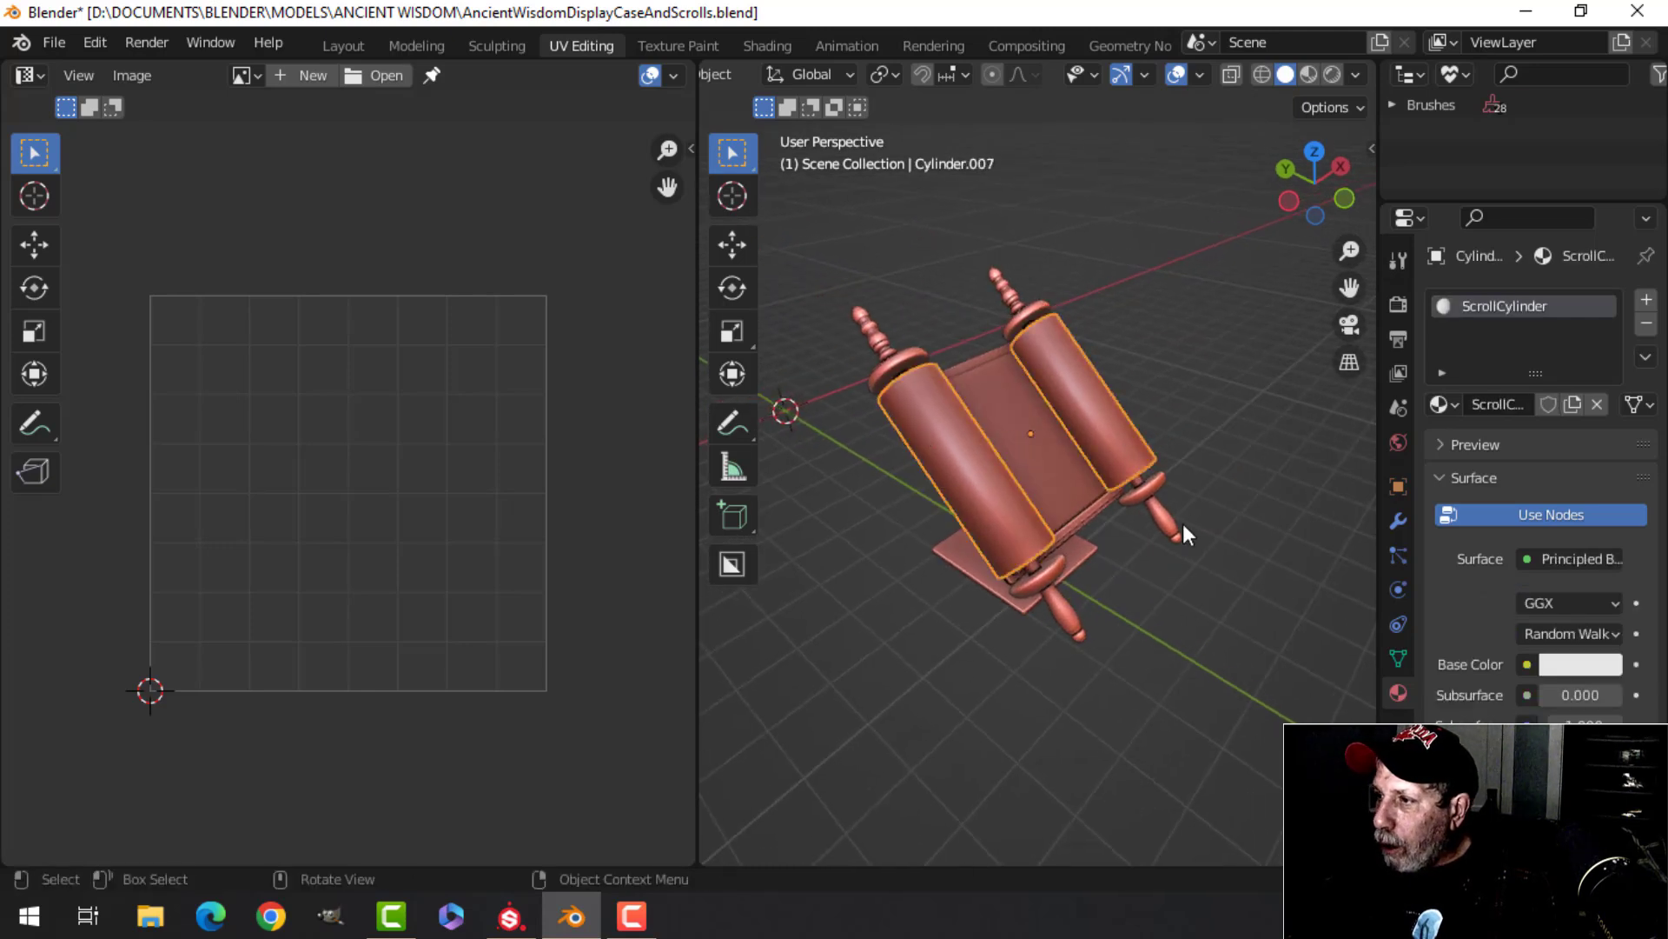
pyautogui.scroll(3, 1043, 448)
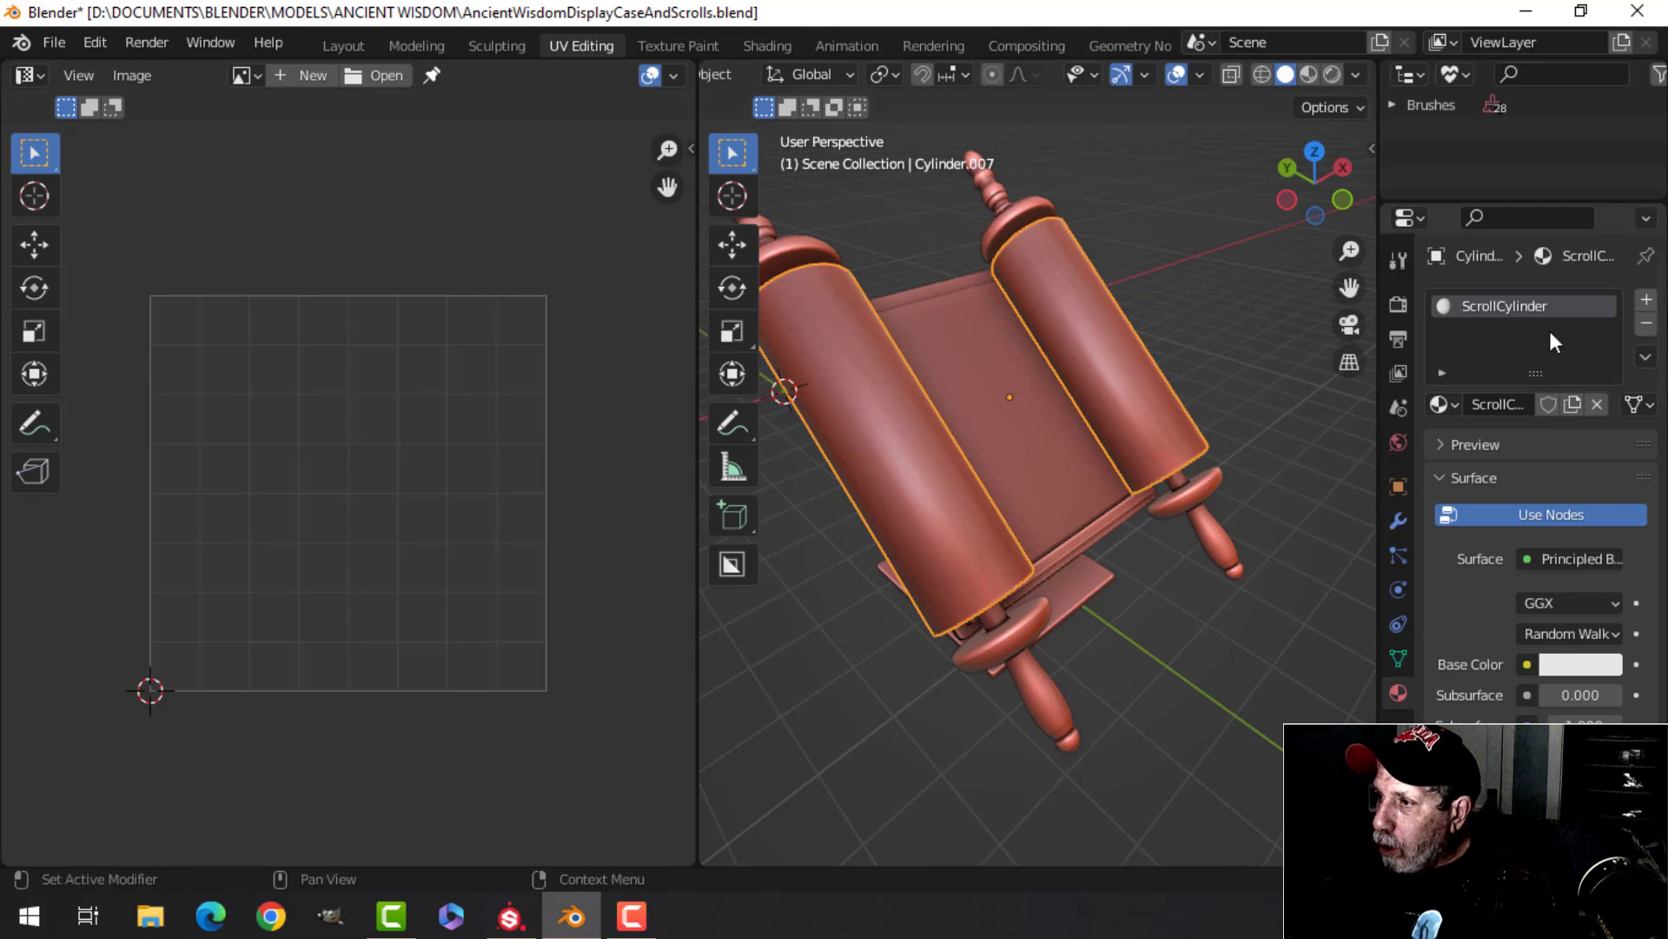
pyautogui.click(1015, 400)
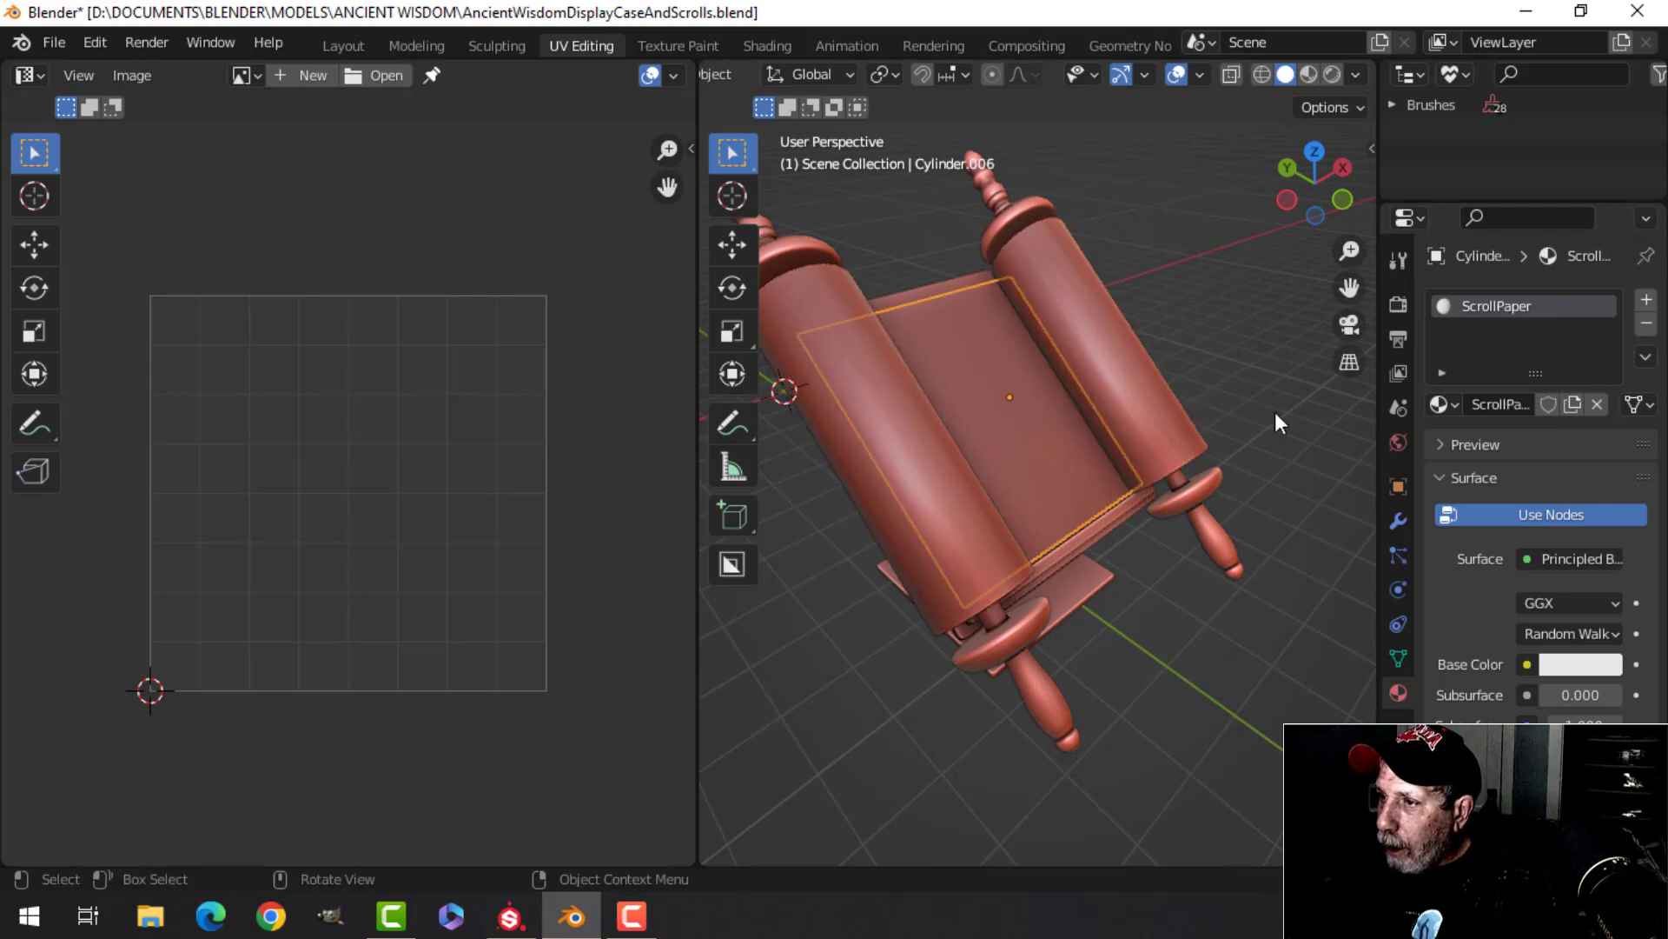
pyautogui.click(1015, 206)
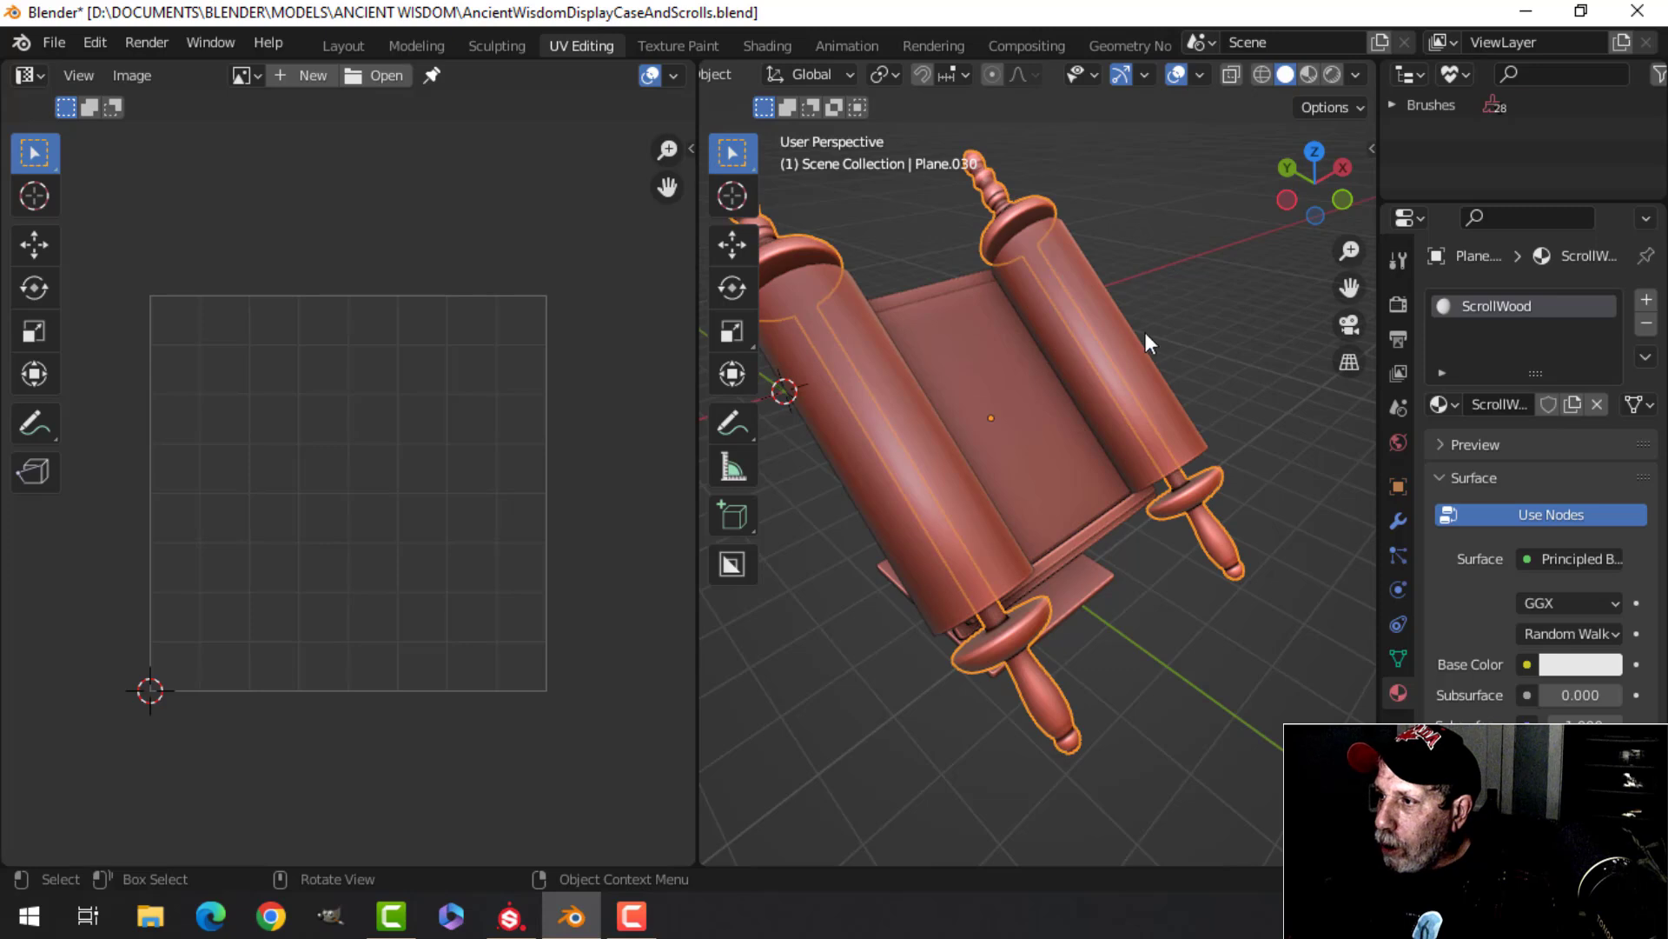
pyautogui.keyDown('shift'); pyautogui.moveTo(1000, 492); pyautogui.dragTo(1048, 485, button='middle'); pyautogui.keyUp('shift')
pyautogui.click(980, 372)
pyautogui.click(1081, 419)
# Unwrap the scroll stand's whole mesh with Smart UV Project, using an island margin of 0.003
pyautogui.scroll(-3, 1048, 485)
pyautogui.click(1086, 578)
pyautogui.press('Tab')
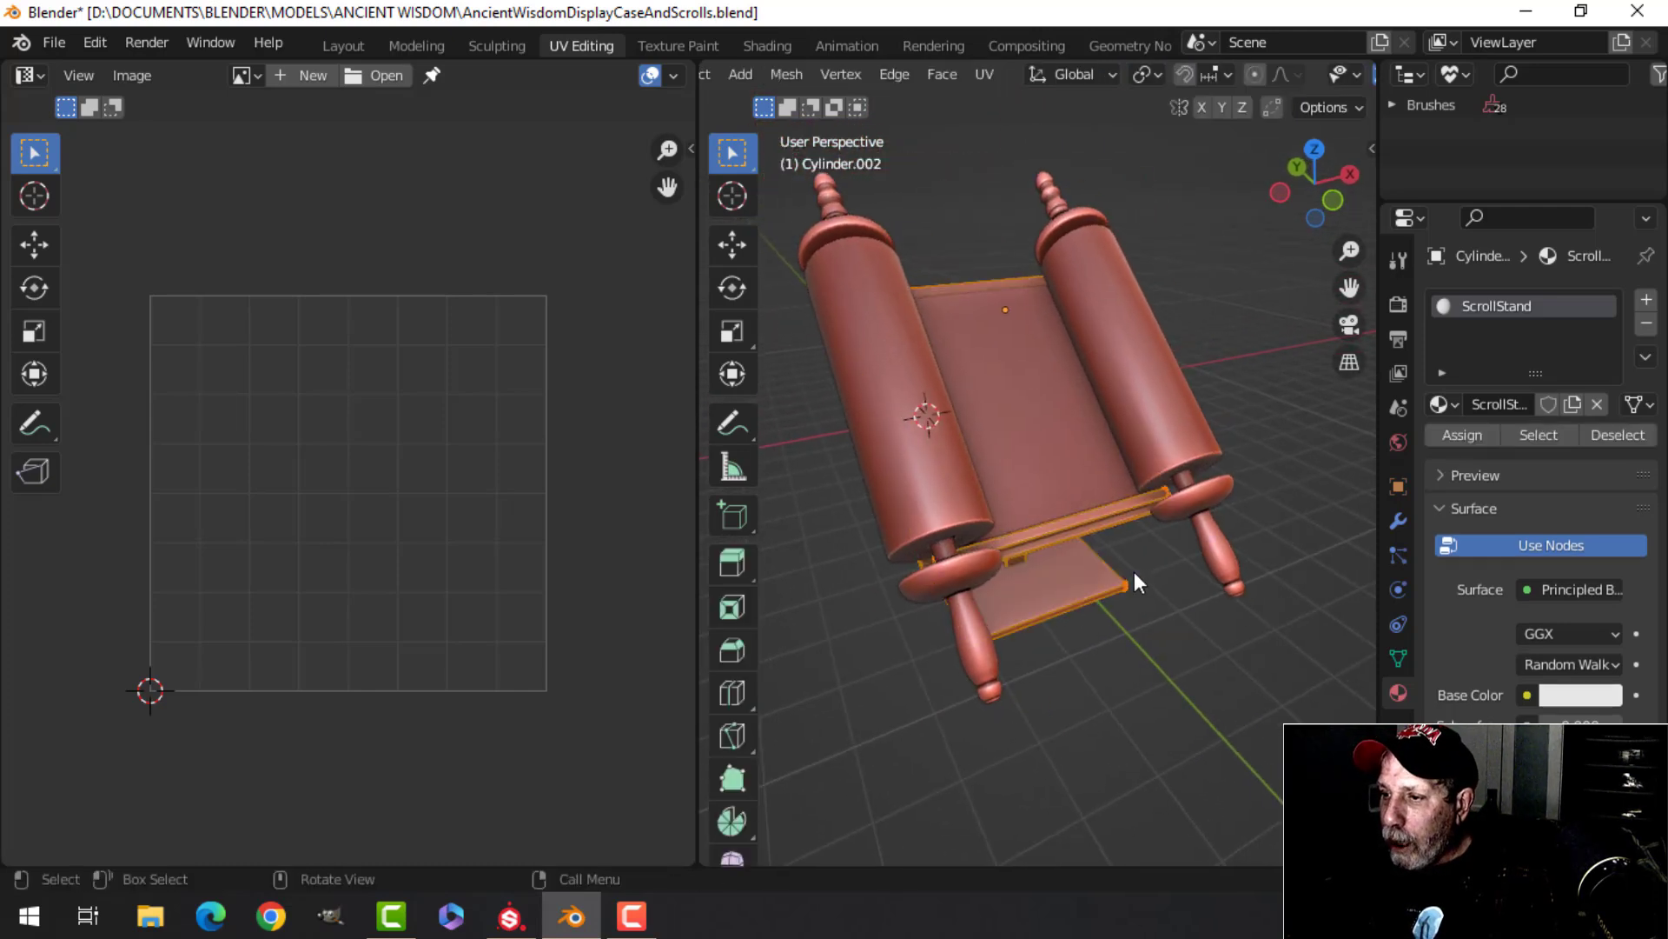
pyautogui.moveTo(1128, 578); pyautogui.dragTo(1139, 574, button='middle')
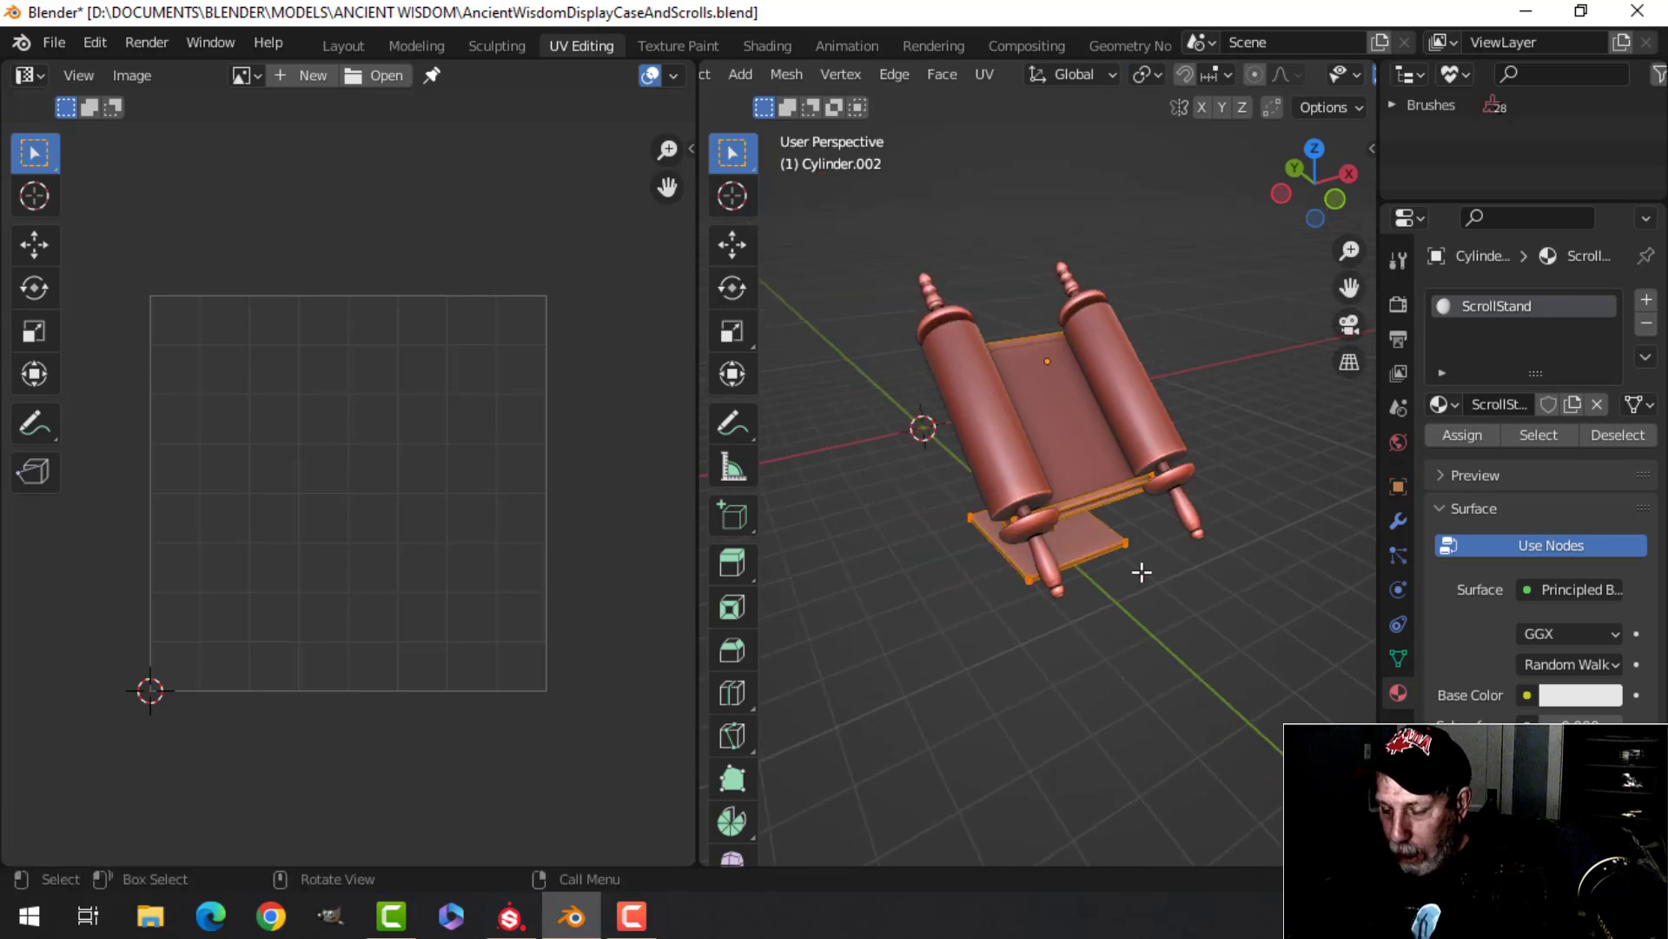
pyautogui.press('u')
pyautogui.click(1108, 573)
pyautogui.click(1201, 648)
pyautogui.write('0.003')
pyautogui.press('Return')
pyautogui.click(1168, 770)
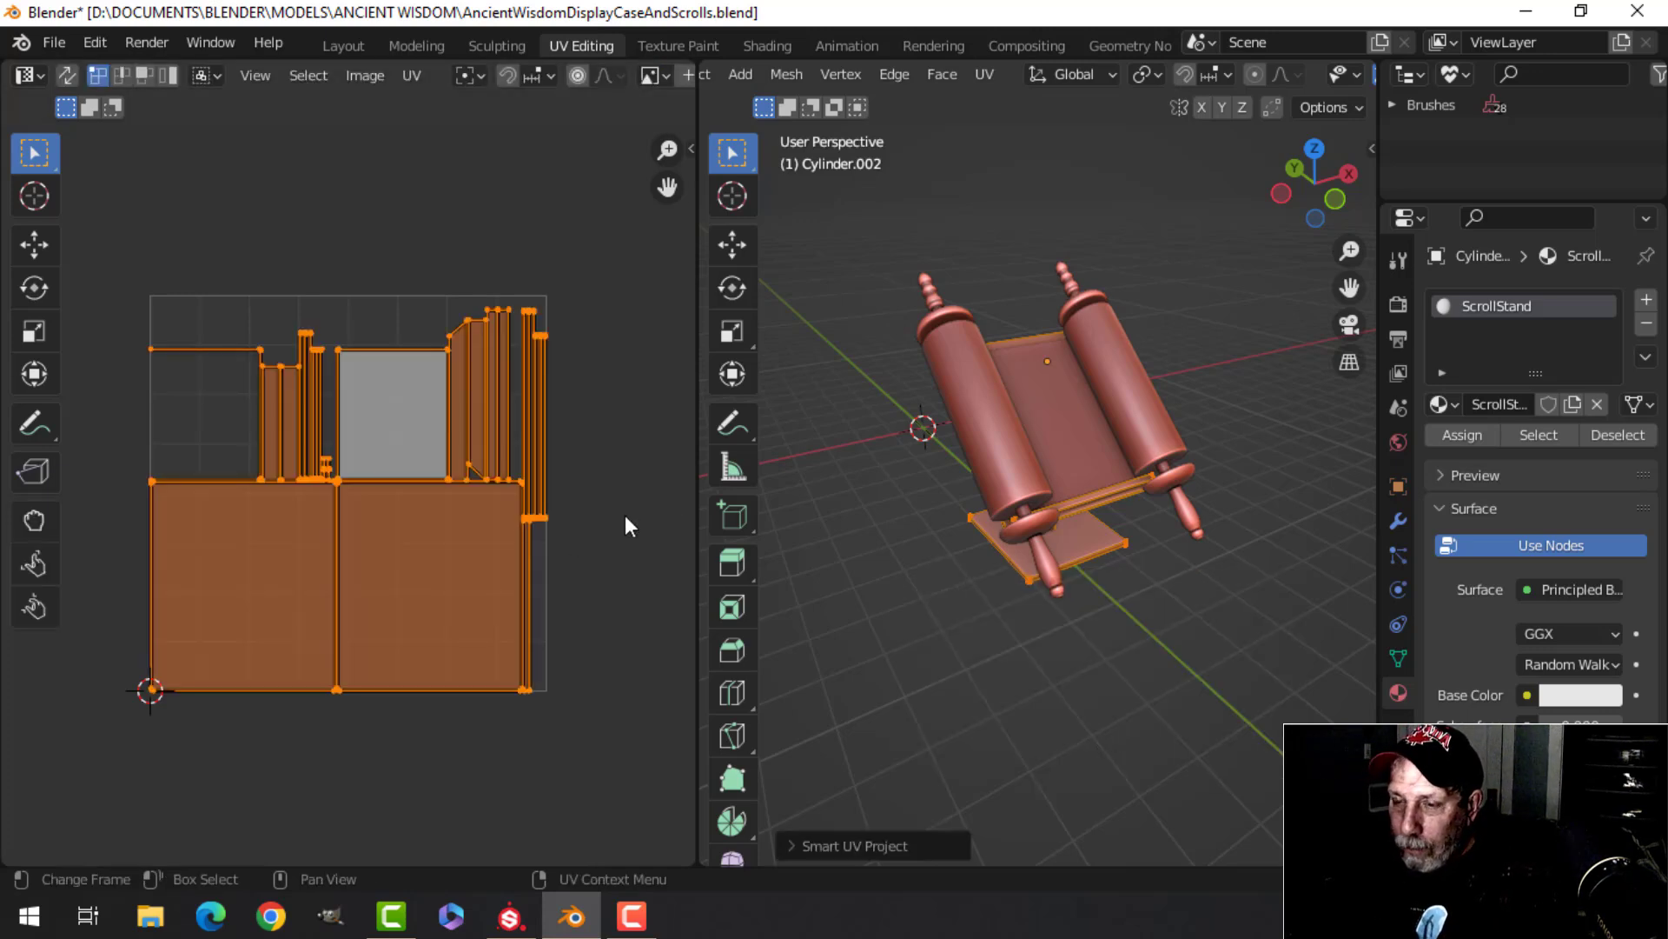
# Pack the scroll stand's UV islands into a single tile with UVPackmaster3
pyautogui.press('n')
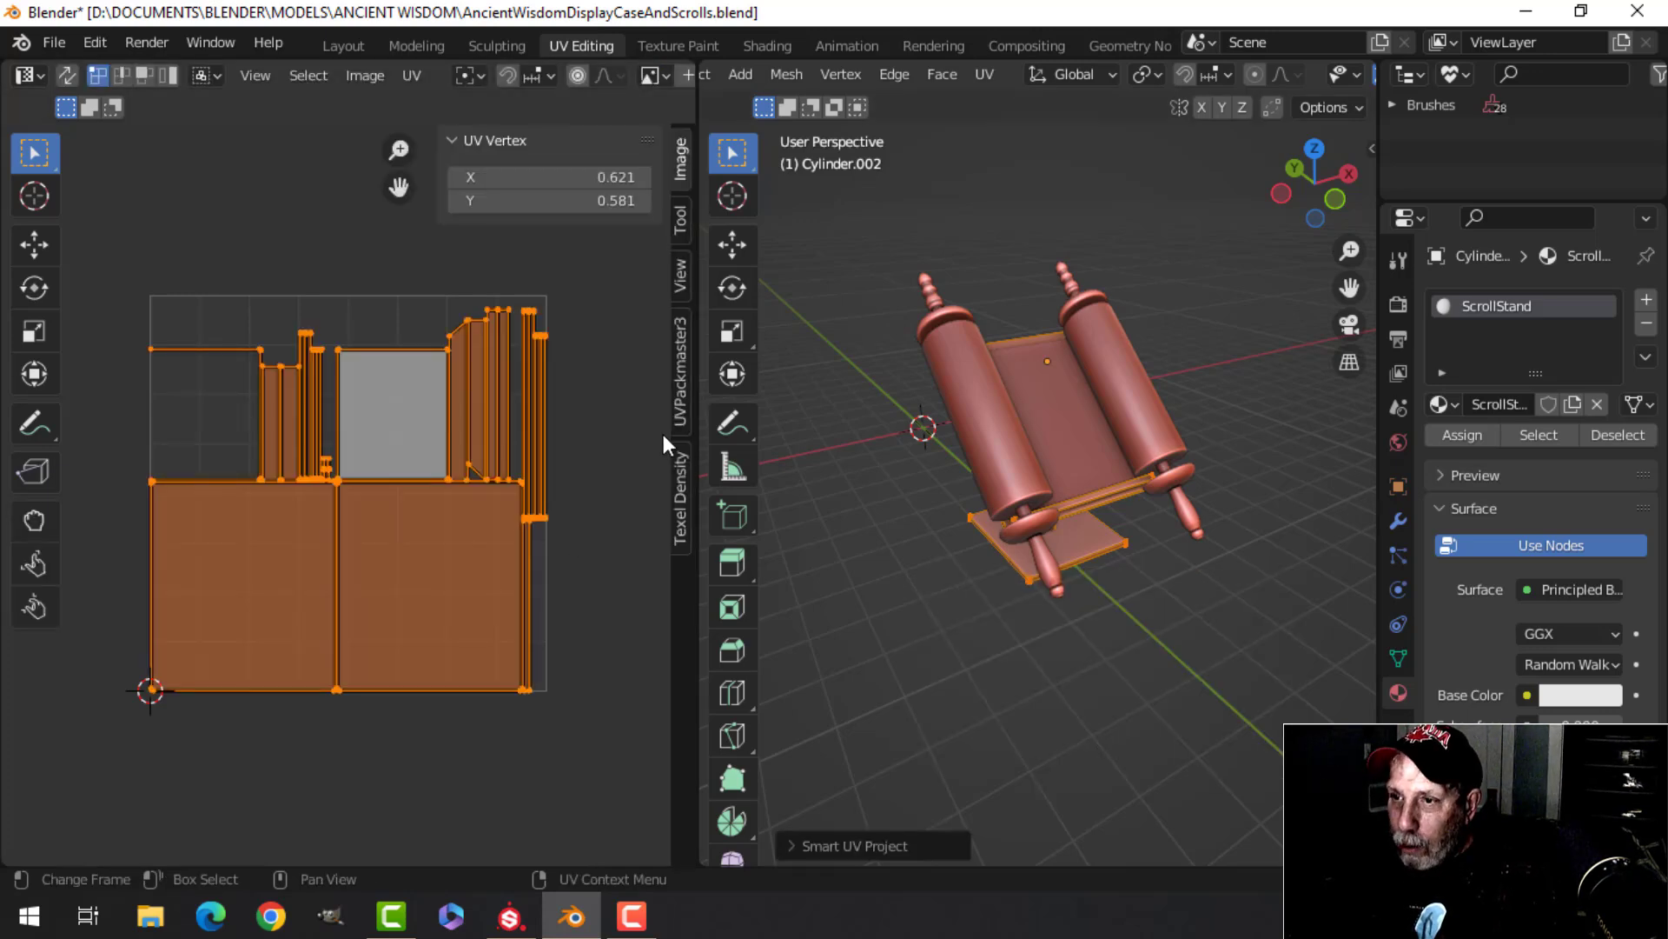
pyautogui.click(683, 356)
pyautogui.click(545, 423)
pyautogui.press('n')
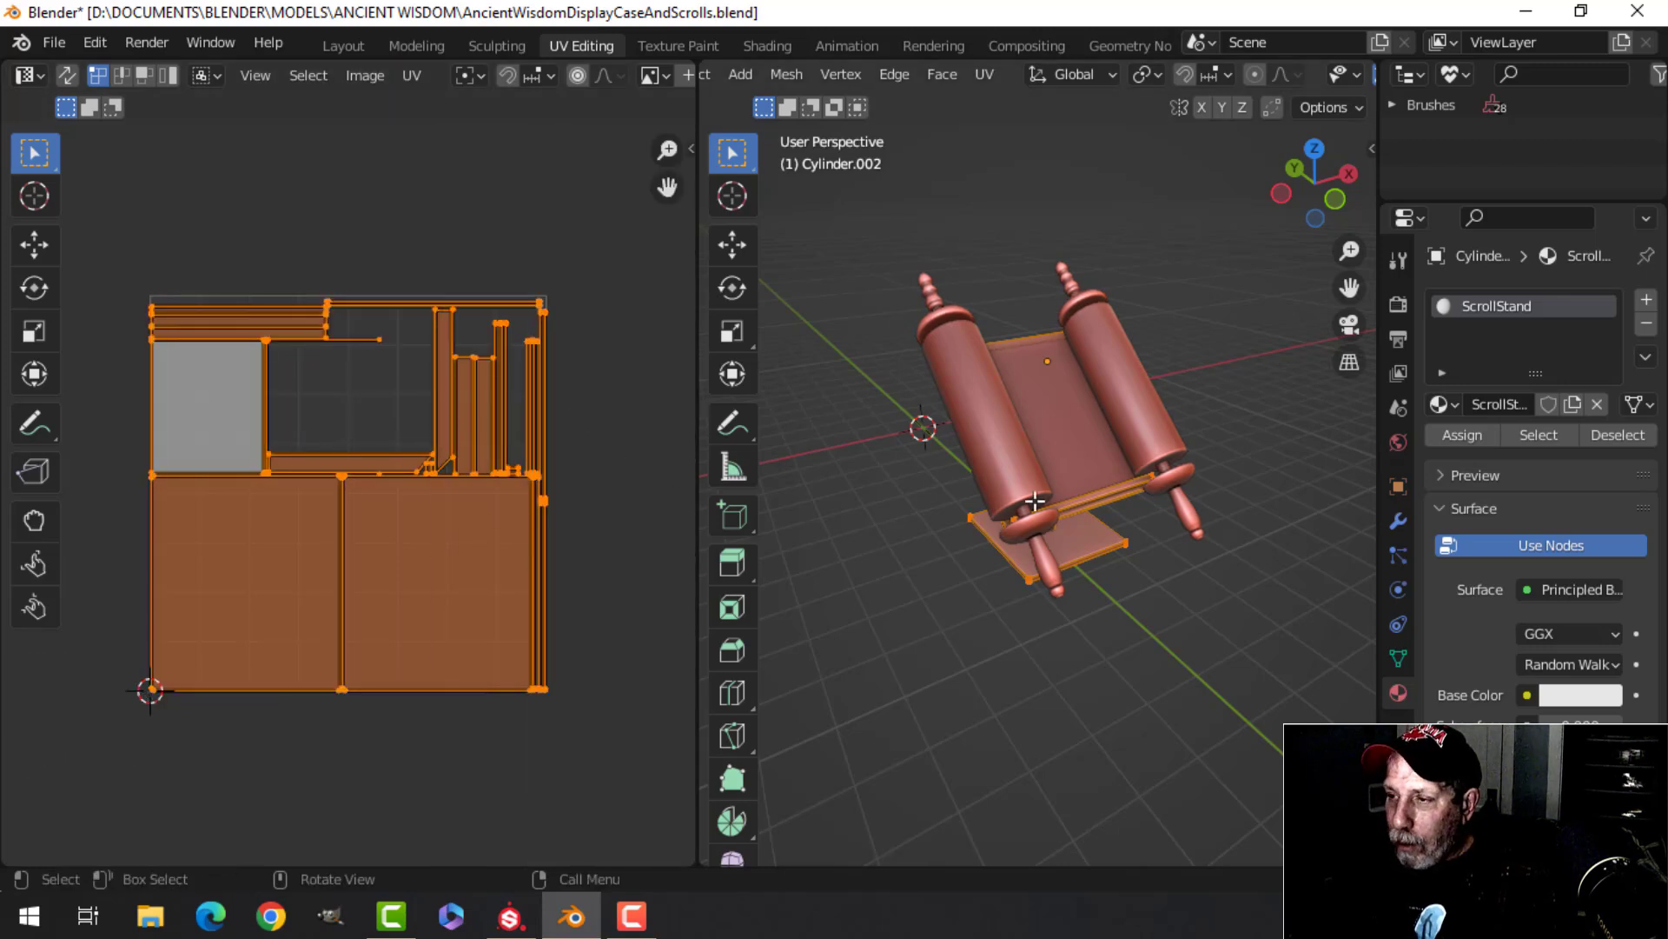
# Leave mesh editing, check the scroll stand briefly in isolation, and hide it
pyautogui.press('Tab')
pyautogui.press('KP_Divide')
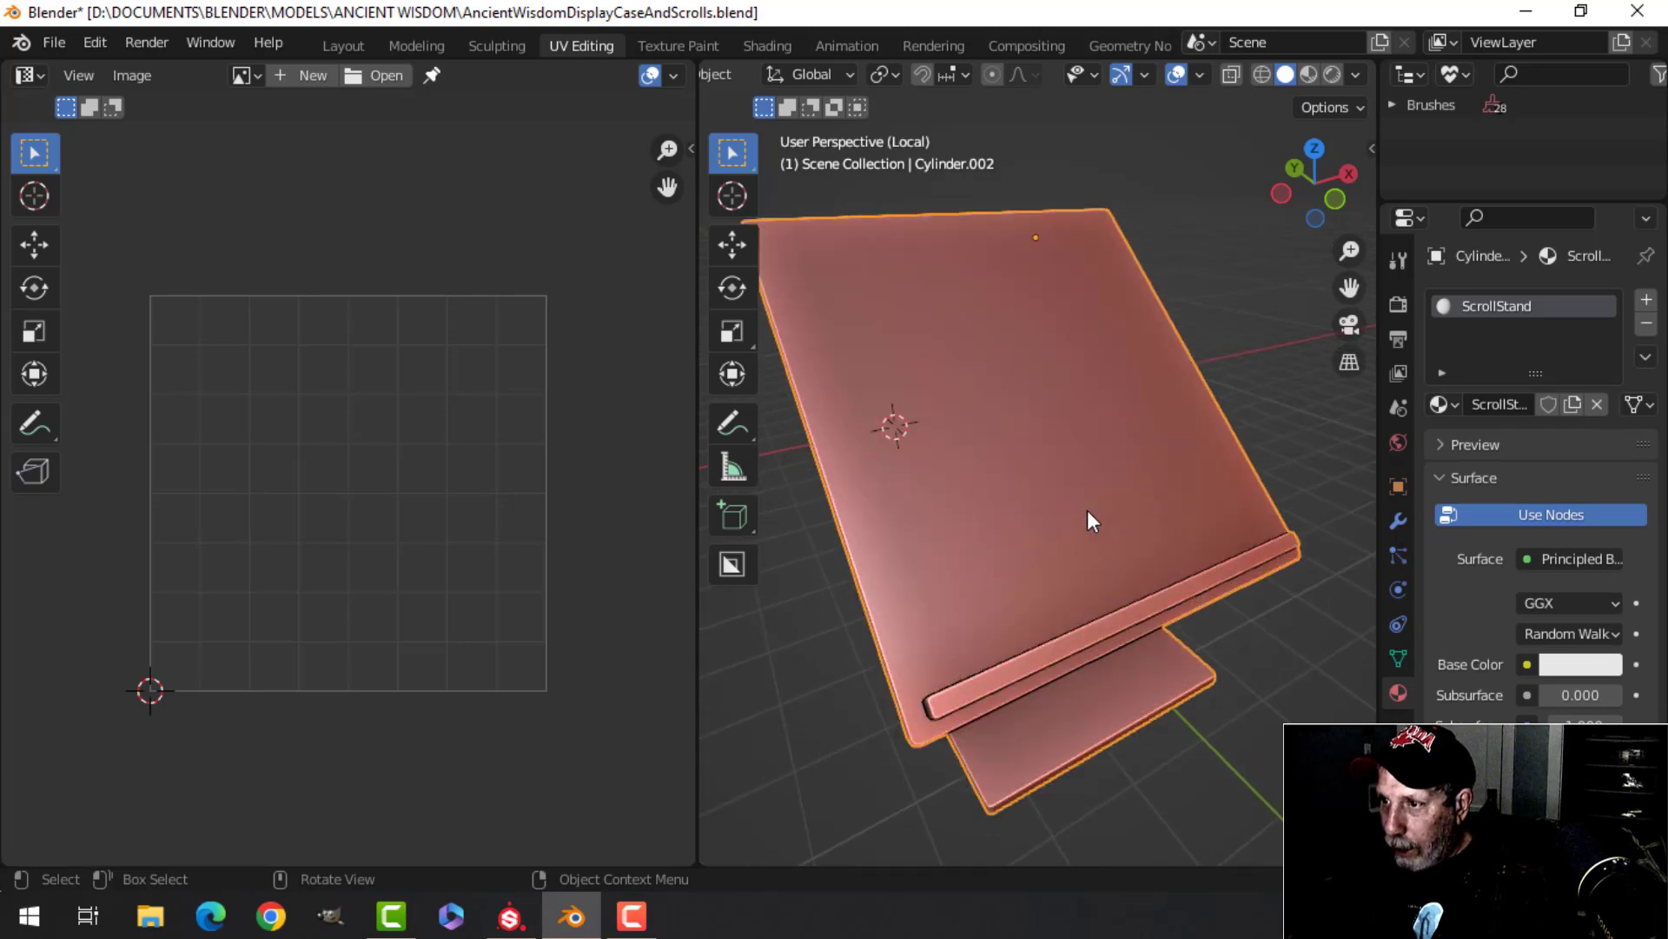
pyautogui.press('KP_Divide')
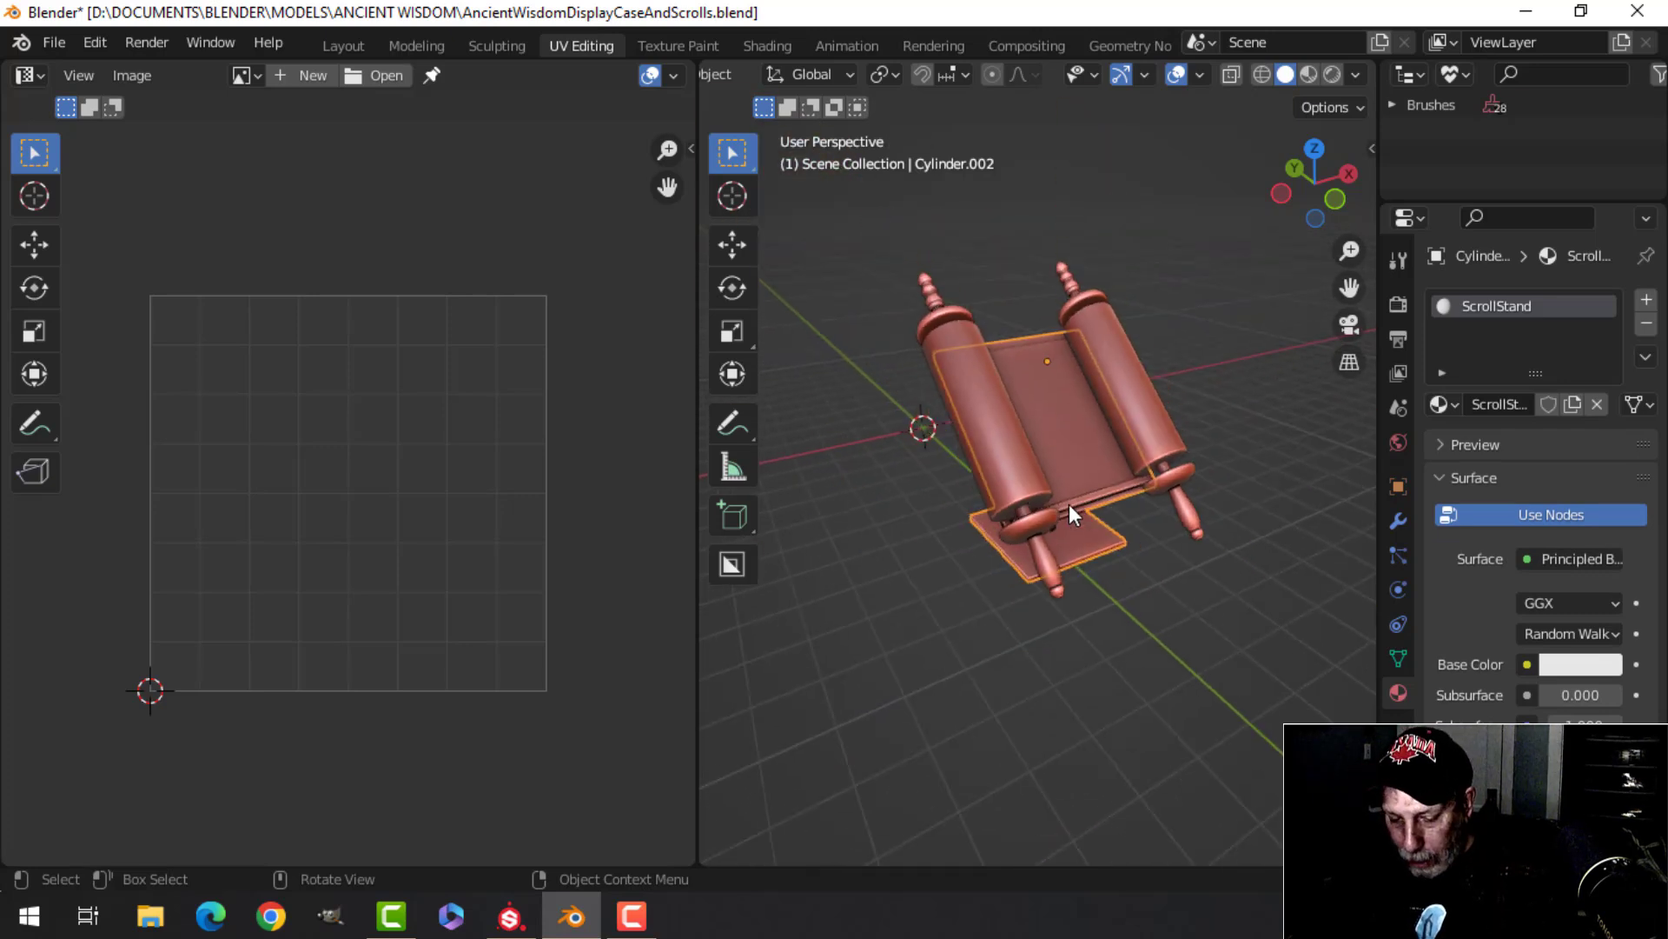
pyautogui.press('h')
# Unwrap the scroll paper with the standard Unwrap operation and hide the paper object
pyautogui.moveTo(1067, 504)
pyautogui.keyDown('shift'); pyautogui.mouseDown(button='middle')
pyautogui.moveTo(998, 456)
pyautogui.moveTo(1042, 506)
pyautogui.mouseUp(button='middle'); pyautogui.keyUp('shift')
pyautogui.click(959, 378)
pyautogui.press('Tab')
pyautogui.press('u')
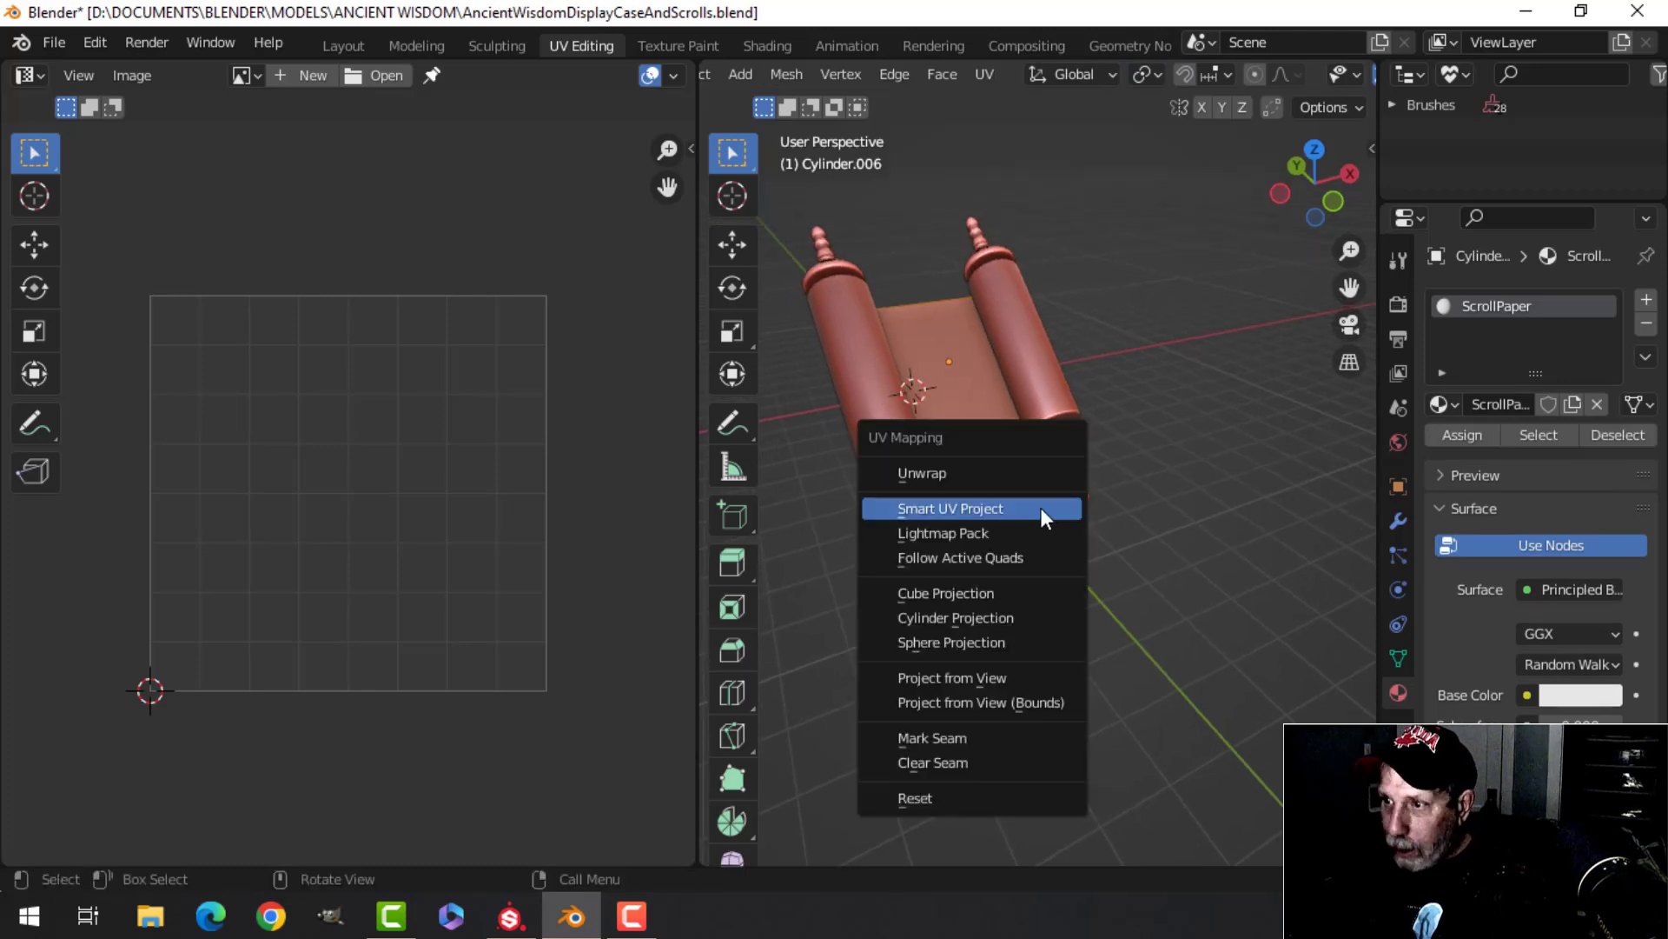
pyautogui.click(959, 474)
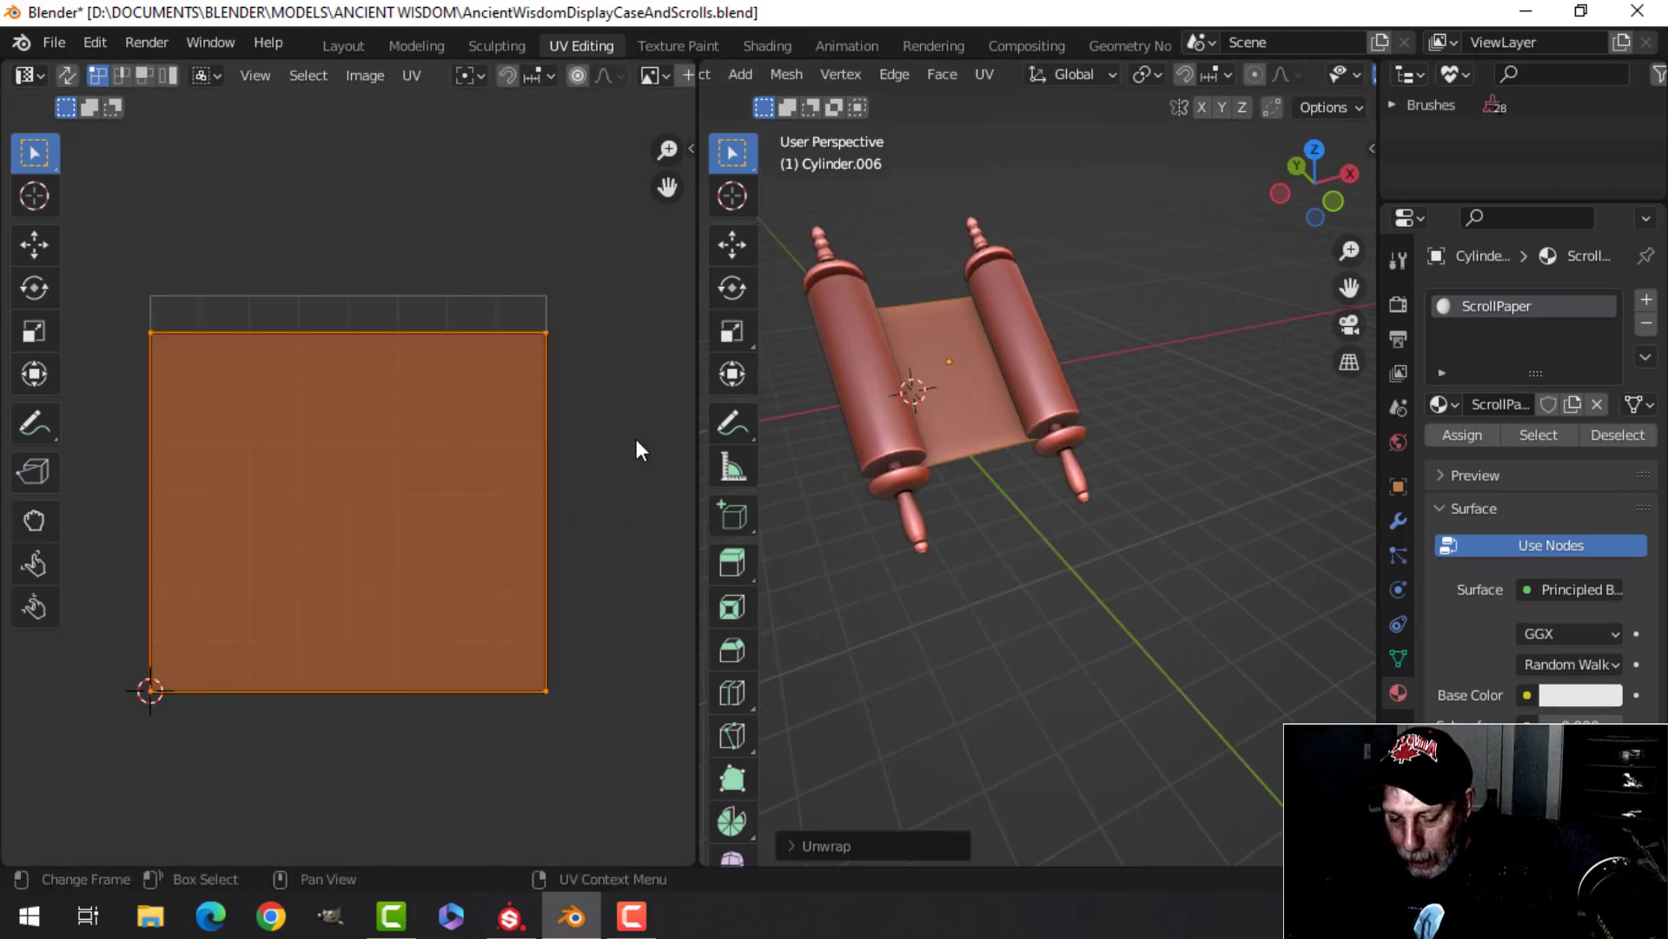
pyautogui.press('Tab')
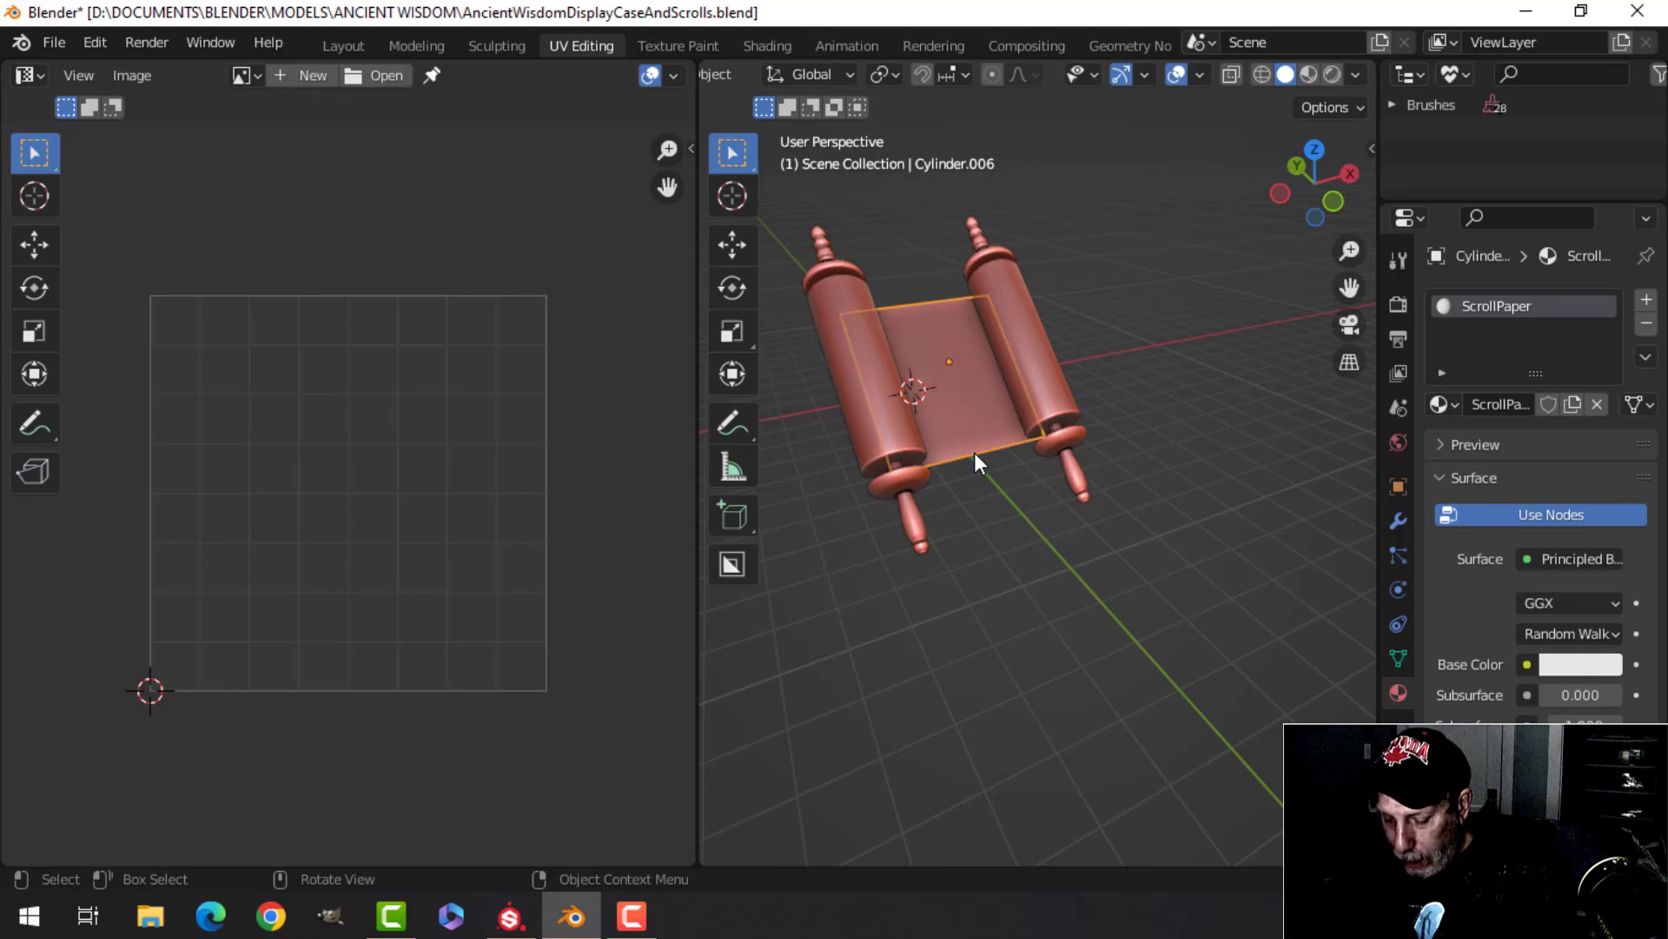
pyautogui.press('h')
# Unwrap the scroll's wooden handles with Smart UV Project
pyautogui.moveTo(925, 424); pyautogui.dragTo(910, 320, button='middle')
pyautogui.click(988, 428)
pyautogui.press('Tab')
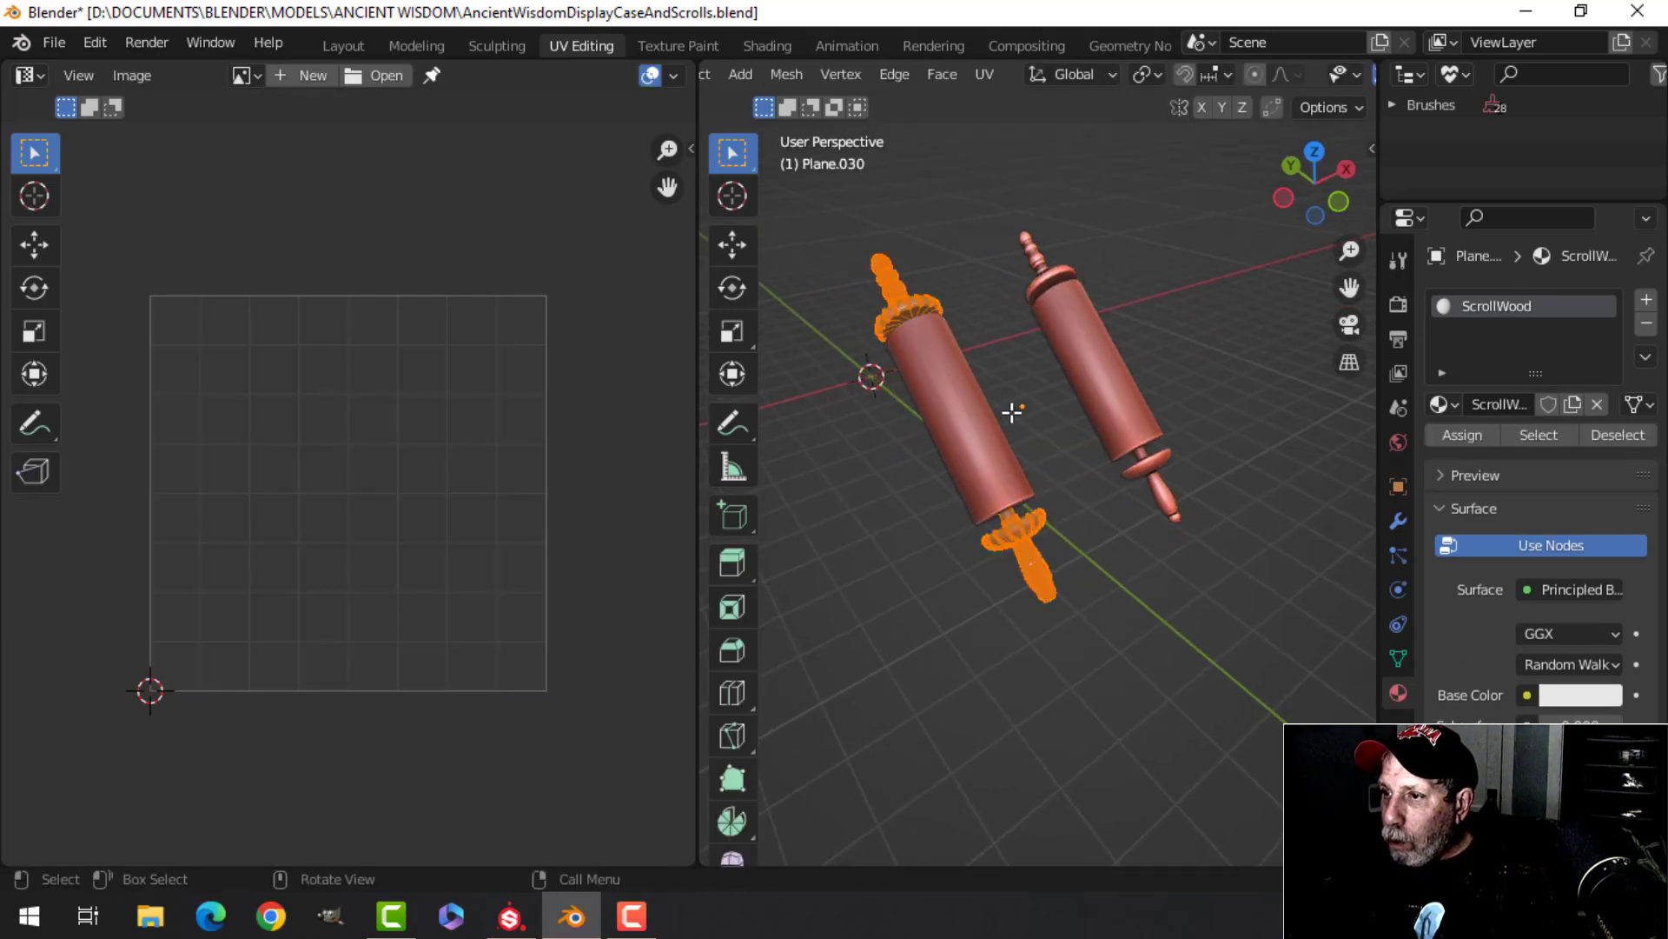
pyautogui.press('KP_Decimal')
pyautogui.scroll(-3, 1020, 404)
pyautogui.moveTo(1017, 399); pyautogui.dragTo(1043, 422, button='middle')
pyautogui.press('u')
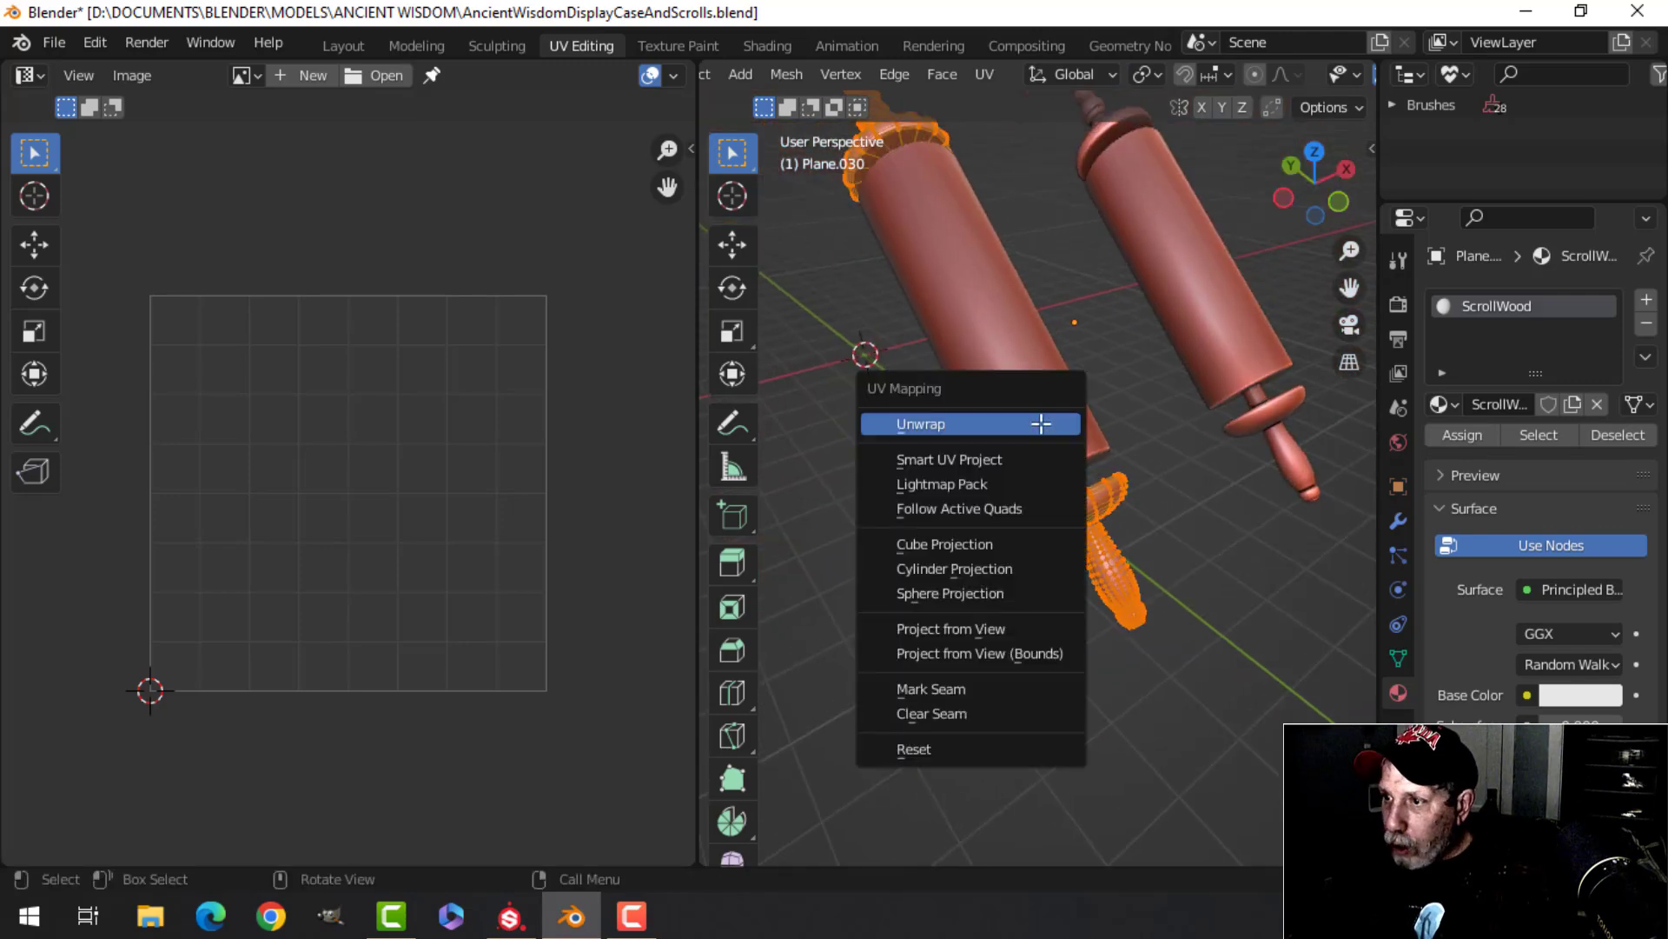
pyautogui.click(997, 459)
pyautogui.click(991, 641)
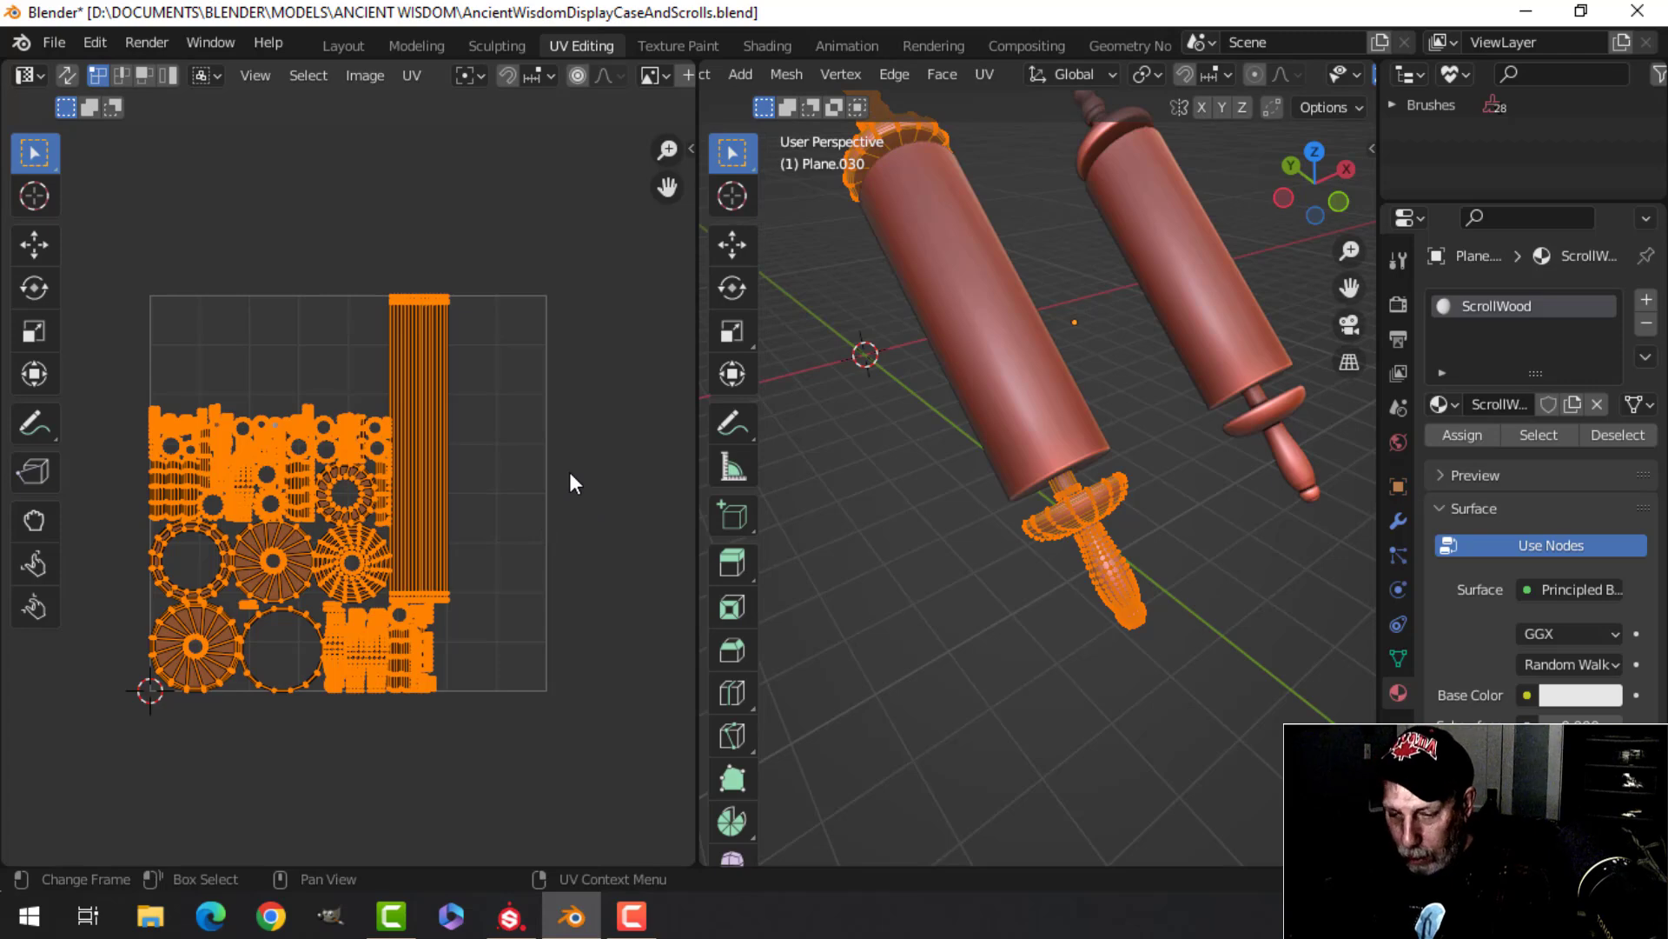
# Pack the wooden handles' UV islands with UVPackmaster3 and hide the handles
pyautogui.press('n')
pyautogui.click(544, 424)
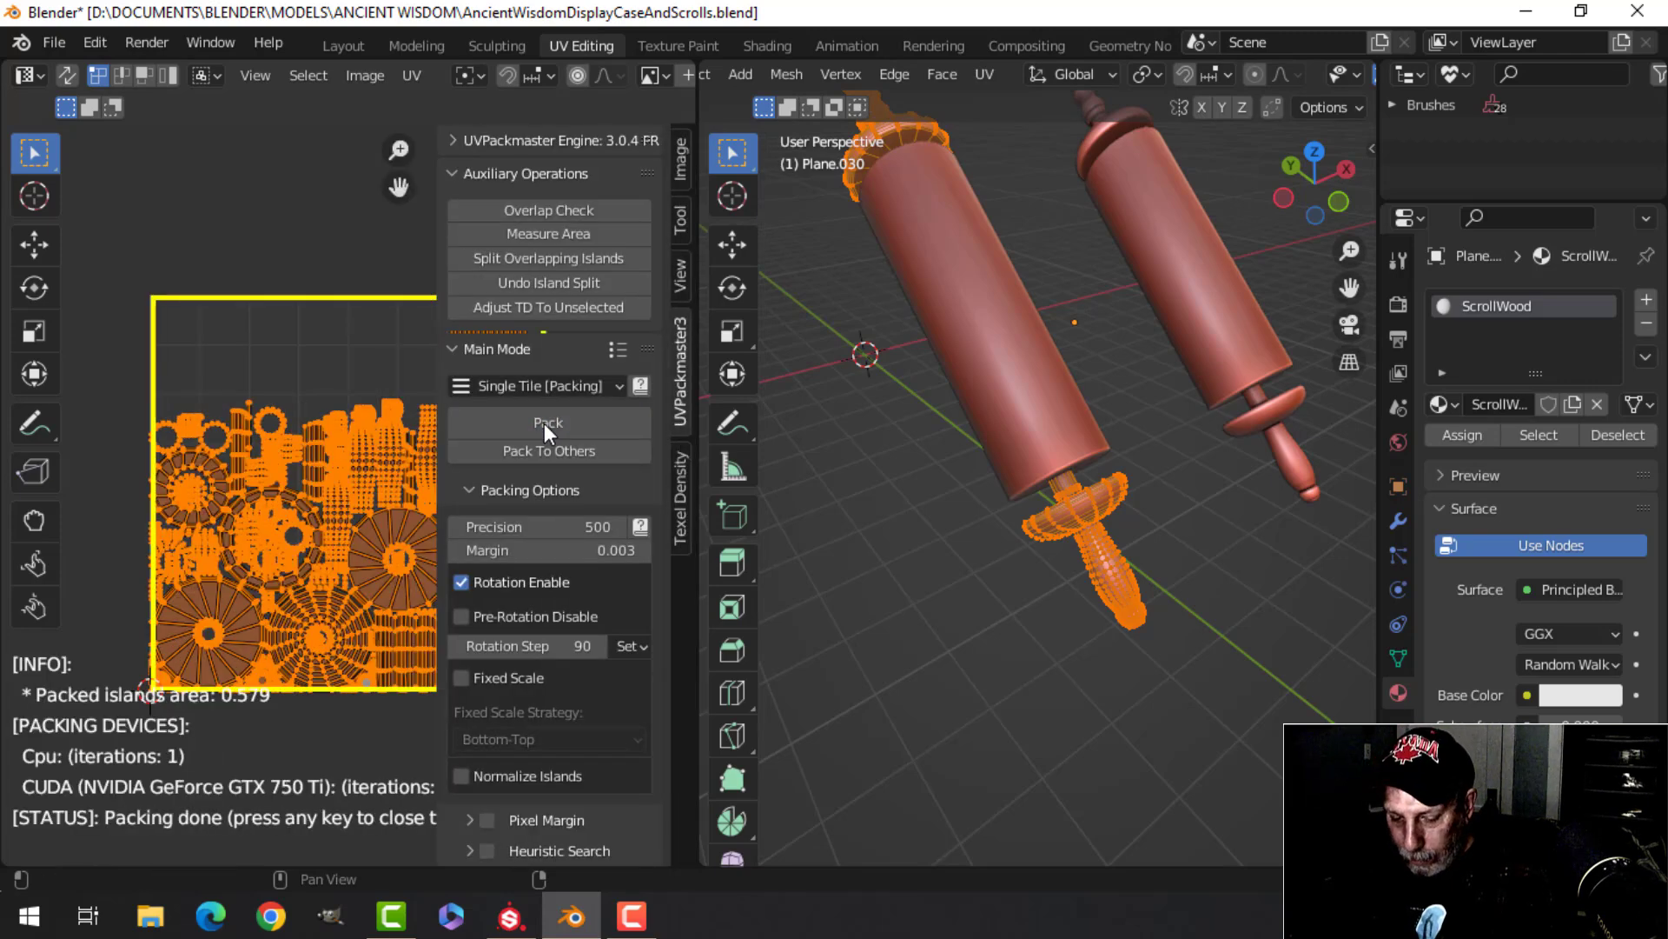
pyautogui.press('n')
pyautogui.press('Tab')
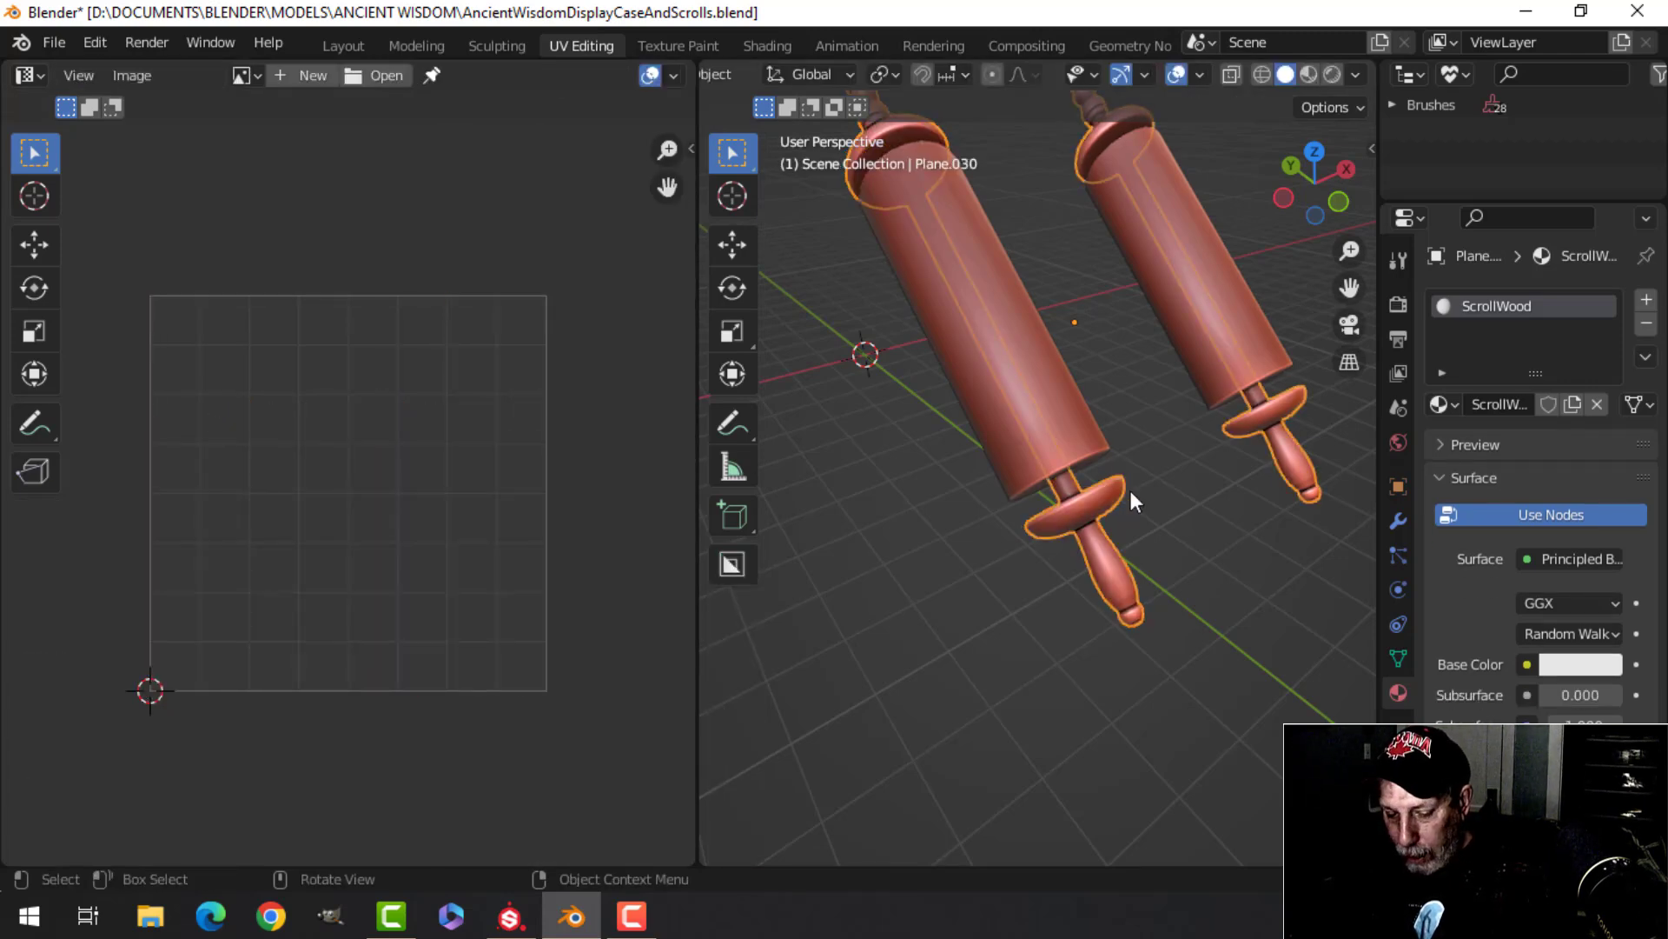
pyautogui.press('h')
# Select the scroll cylinders and turn off the viewport display of their Mirror modifier
pyautogui.moveTo(1081, 446)
pyautogui.mouseDown(button='middle')
pyautogui.moveTo(1077, 488)
pyautogui.moveTo(1039, 484)
pyautogui.moveTo(986, 527)
pyautogui.moveTo(1035, 437)
pyautogui.moveTo(1071, 529)
pyautogui.moveTo(1069, 434)
pyautogui.mouseUp(button='middle')
pyautogui.click(1005, 499)
pyautogui.scroll(3, 1034, 436)
pyautogui.scroll(-4, 1074, 431)
pyautogui.click(1398, 521)
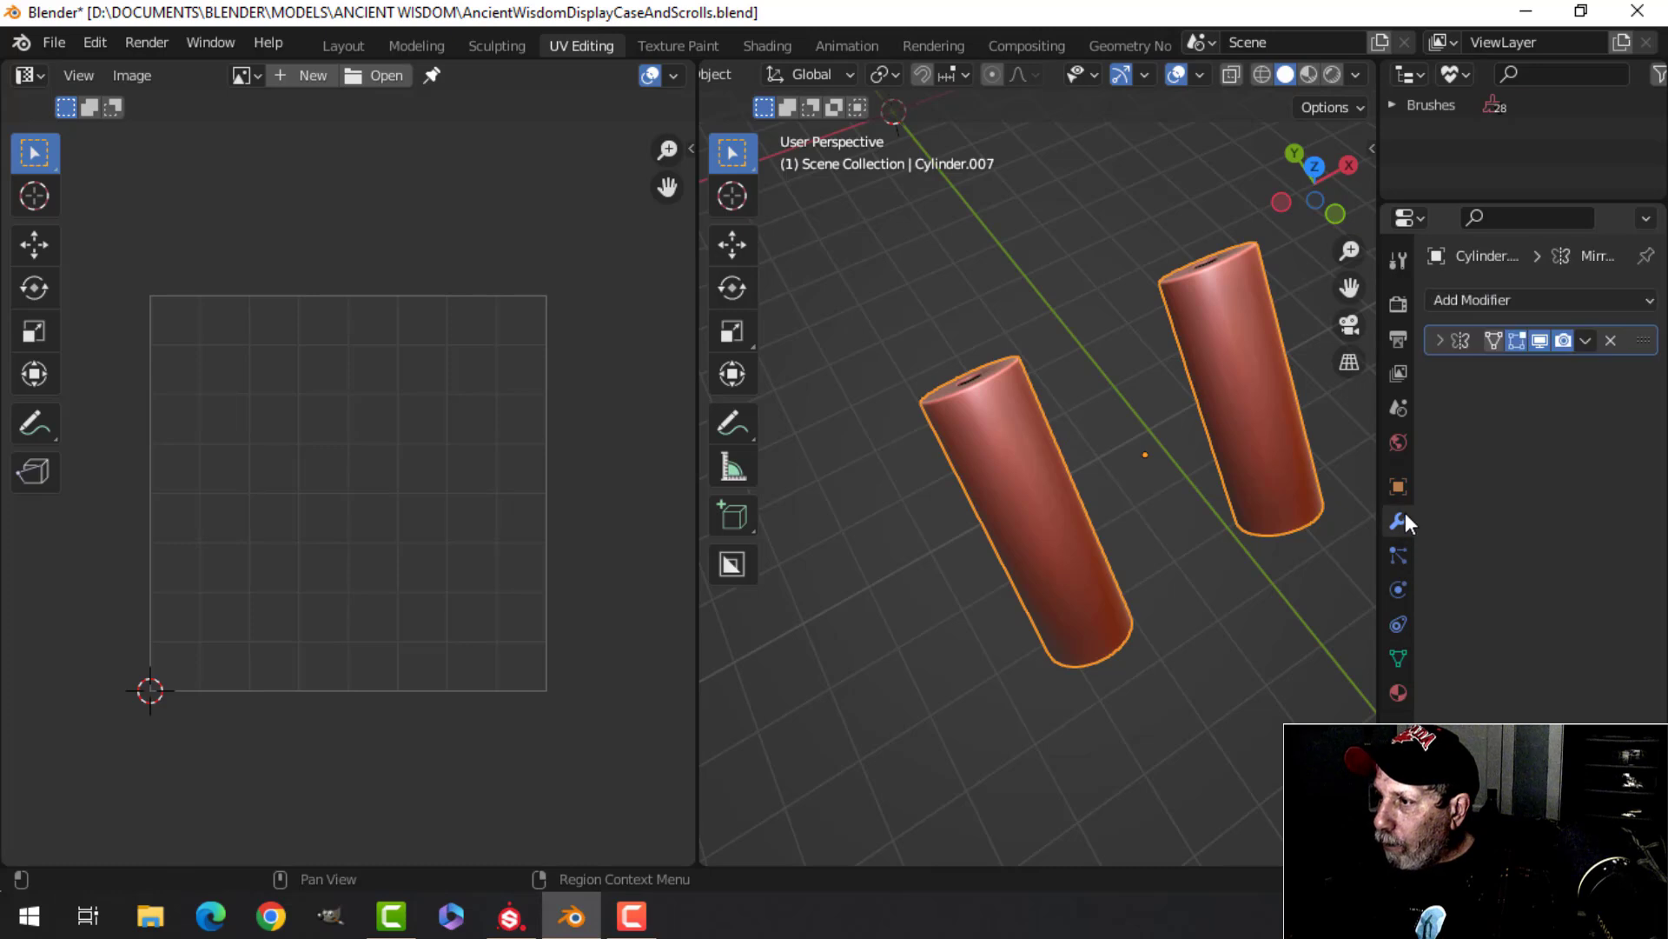
pyautogui.click(1539, 339)
# Mark a seam on the edge loop around the center hole at the cylinder's upper end
pyautogui.moveTo(1077, 476); pyautogui.dragTo(1095, 532, button='middle')
pyautogui.scroll(5, 1095, 532)
pyautogui.scroll(-5, 1019, 502)
pyautogui.scroll(4, 1013, 507)
pyautogui.scroll(-4, 1013, 507)
pyautogui.moveTo(1013, 506); pyautogui.dragTo(980, 406, button='middle')
pyautogui.press('Tab')
pyautogui.hotkey('alt', 'a')
pyautogui.scroll(3, 1136, 484)
pyautogui.scroll(4, 1143, 414)
pyautogui.scroll(-2, 1091, 487)
pyautogui.scroll(3, 1025, 487)
pyautogui.scroll(-3, 1017, 488)
pyautogui.keyDown('alt'); pyautogui.click(950, 253); pyautogui.keyUp('alt')
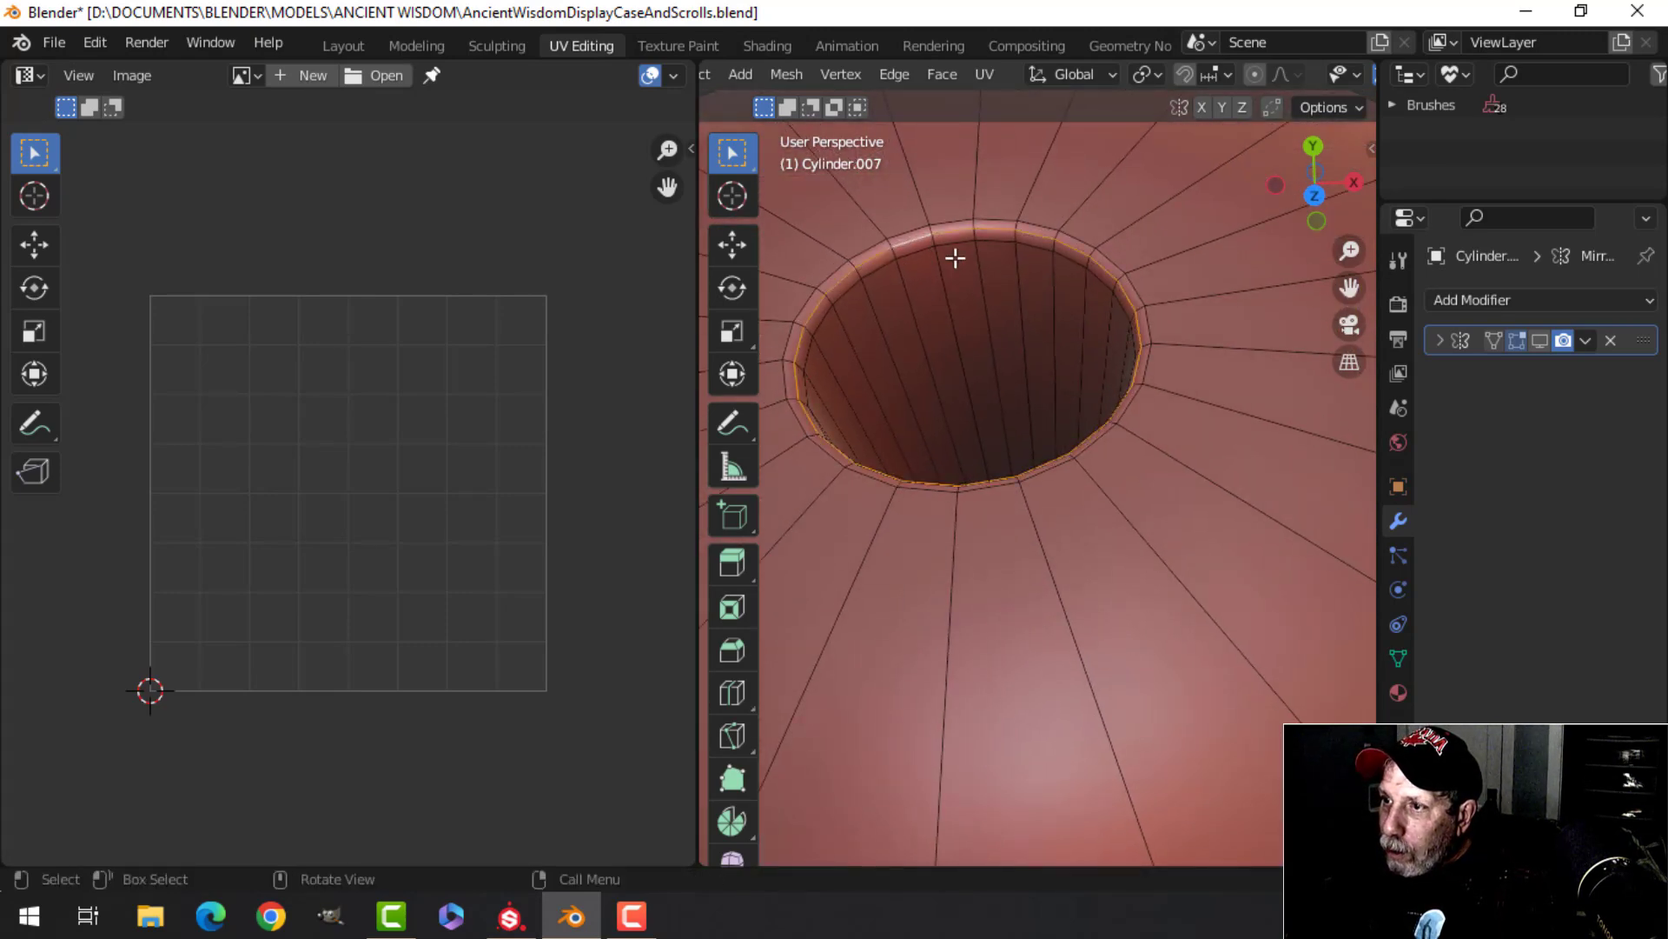
pyautogui.hotkey('ctrl', 'e')
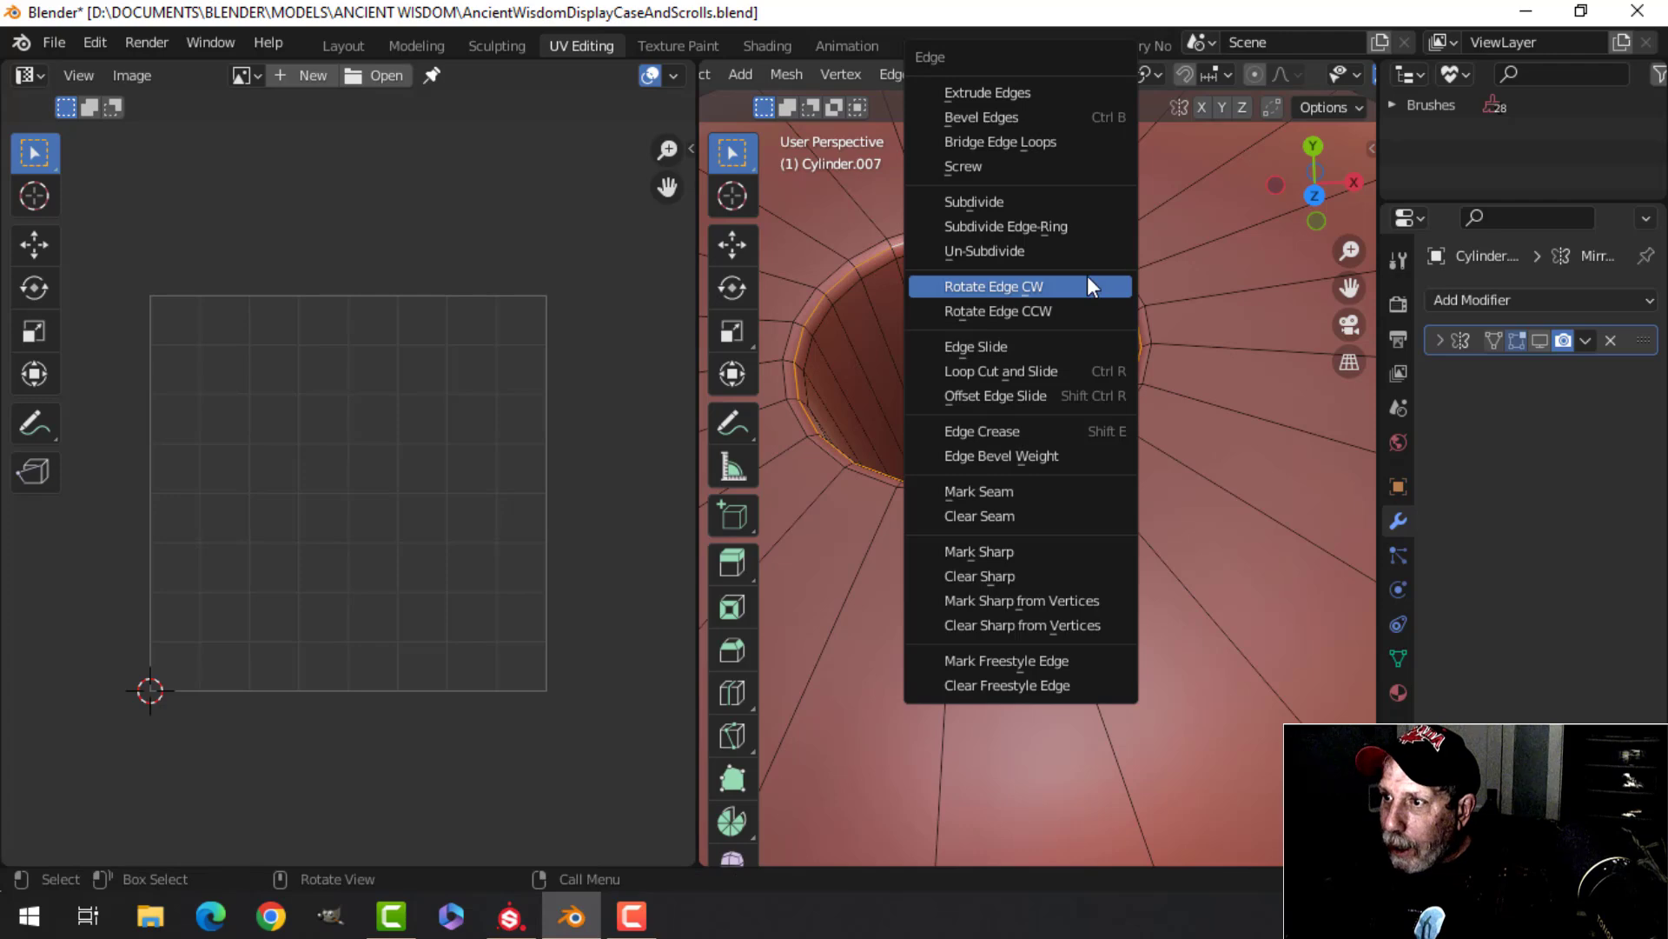
pyautogui.click(1001, 488)
# Mark a seam on the outer rim edge loop at the cylinder's upper end
pyautogui.scroll(-4, 991, 474)
pyautogui.scroll(4, 991, 473)
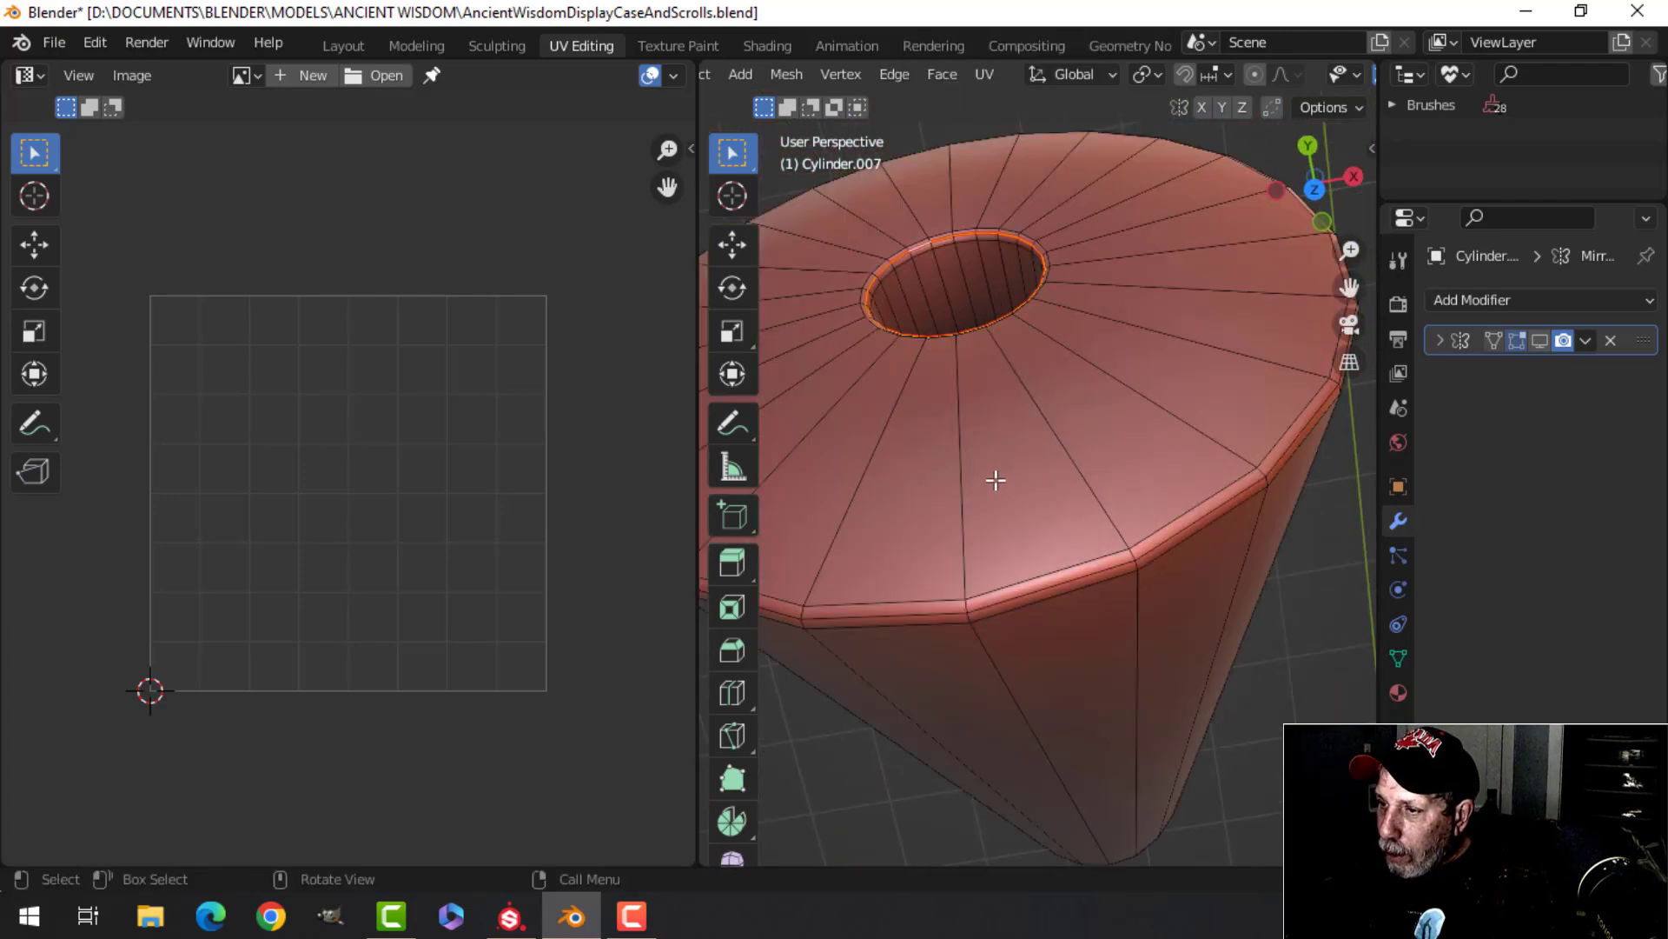
pyautogui.keyDown('alt'); pyautogui.click(1008, 471); pyautogui.keyUp('alt')
pyautogui.hotkey('ctrl', 'e')
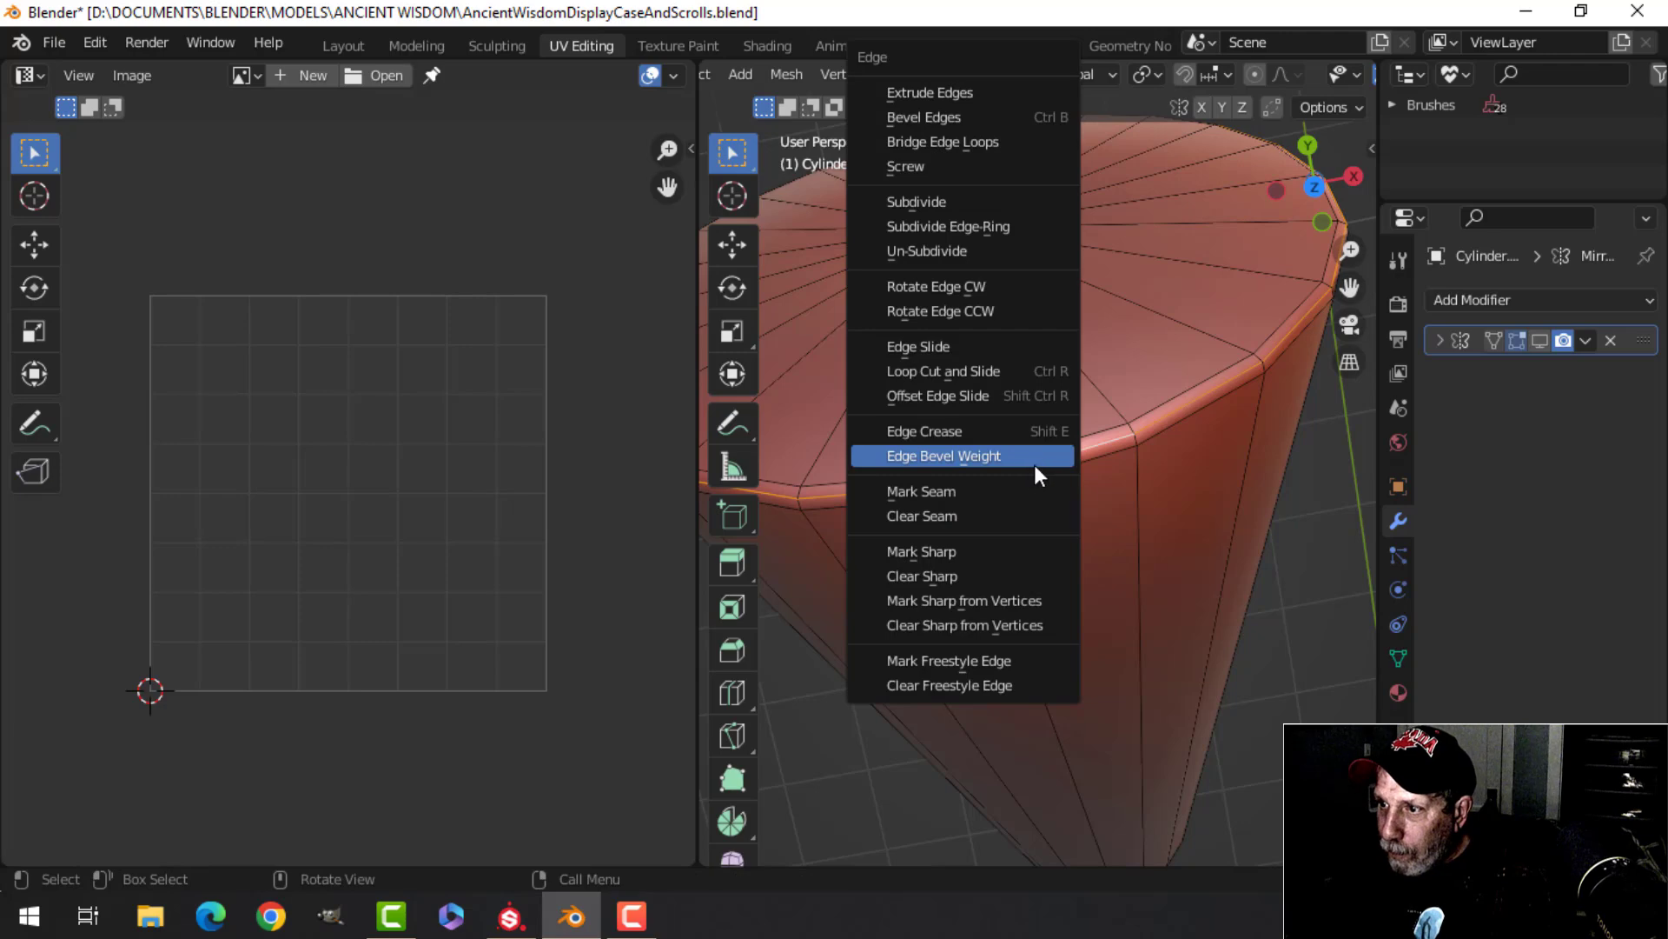
pyautogui.click(954, 487)
pyautogui.scroll(-4, 998, 484)
# Mark a seam on the outer rim edge loop at the cylinder's lower end
pyautogui.moveTo(999, 484); pyautogui.dragTo(936, 400, button='middle')
pyautogui.moveTo(953, 336); pyautogui.dragTo(1005, 461, button='middle')
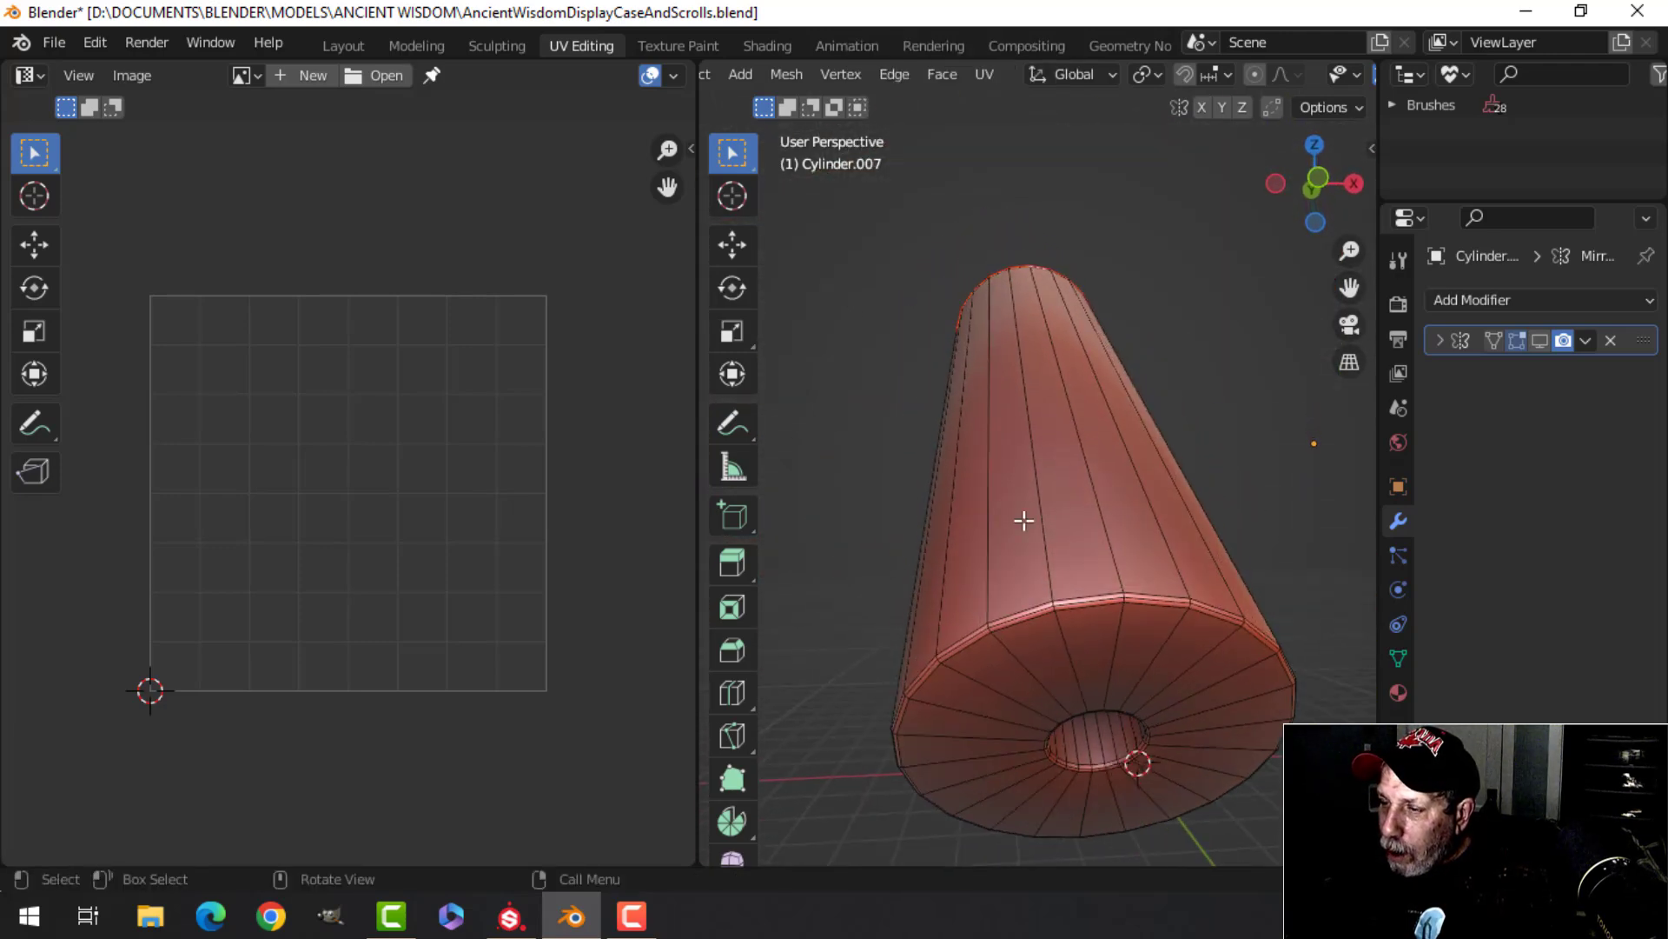
pyautogui.scroll(3, 1090, 653)
pyautogui.keyDown('alt'); pyautogui.click(1120, 730); pyautogui.keyUp('alt')
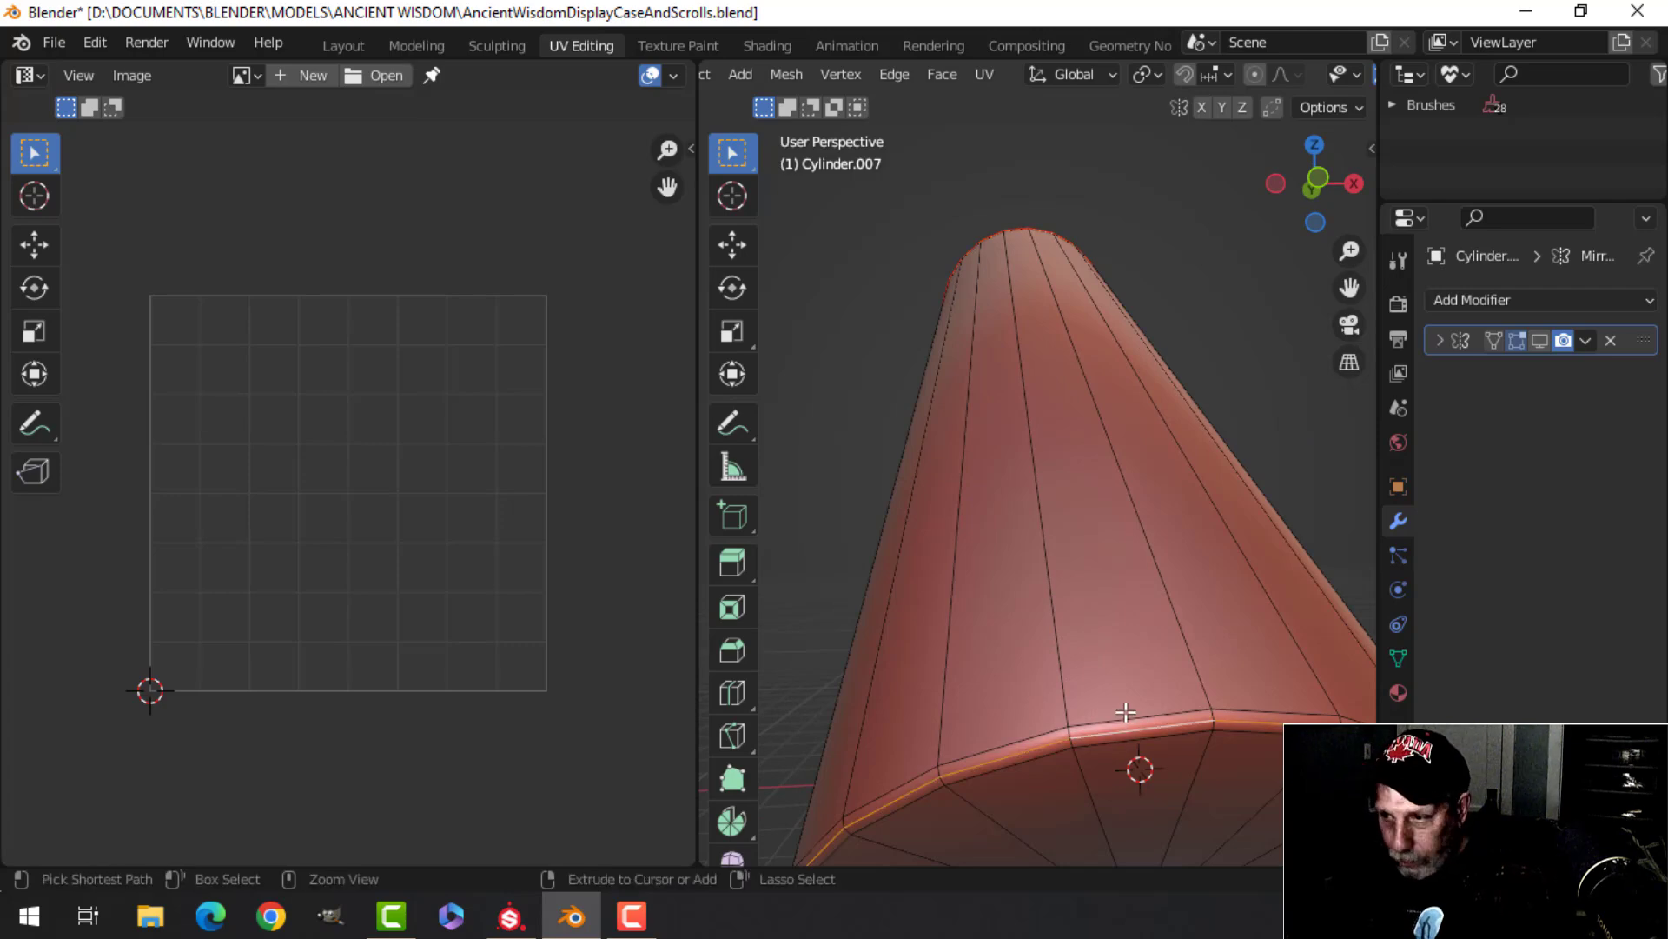
pyautogui.hotkey('ctrl', 'e')
pyautogui.click(1023, 664)
# Mark a seam on the edge loop around the center hole at the cylinder's lower end
pyautogui.scroll(-3, 1088, 692)
pyautogui.moveTo(1088, 692); pyautogui.dragTo(935, 328, button='middle')
pyautogui.scroll(3, 961, 399)
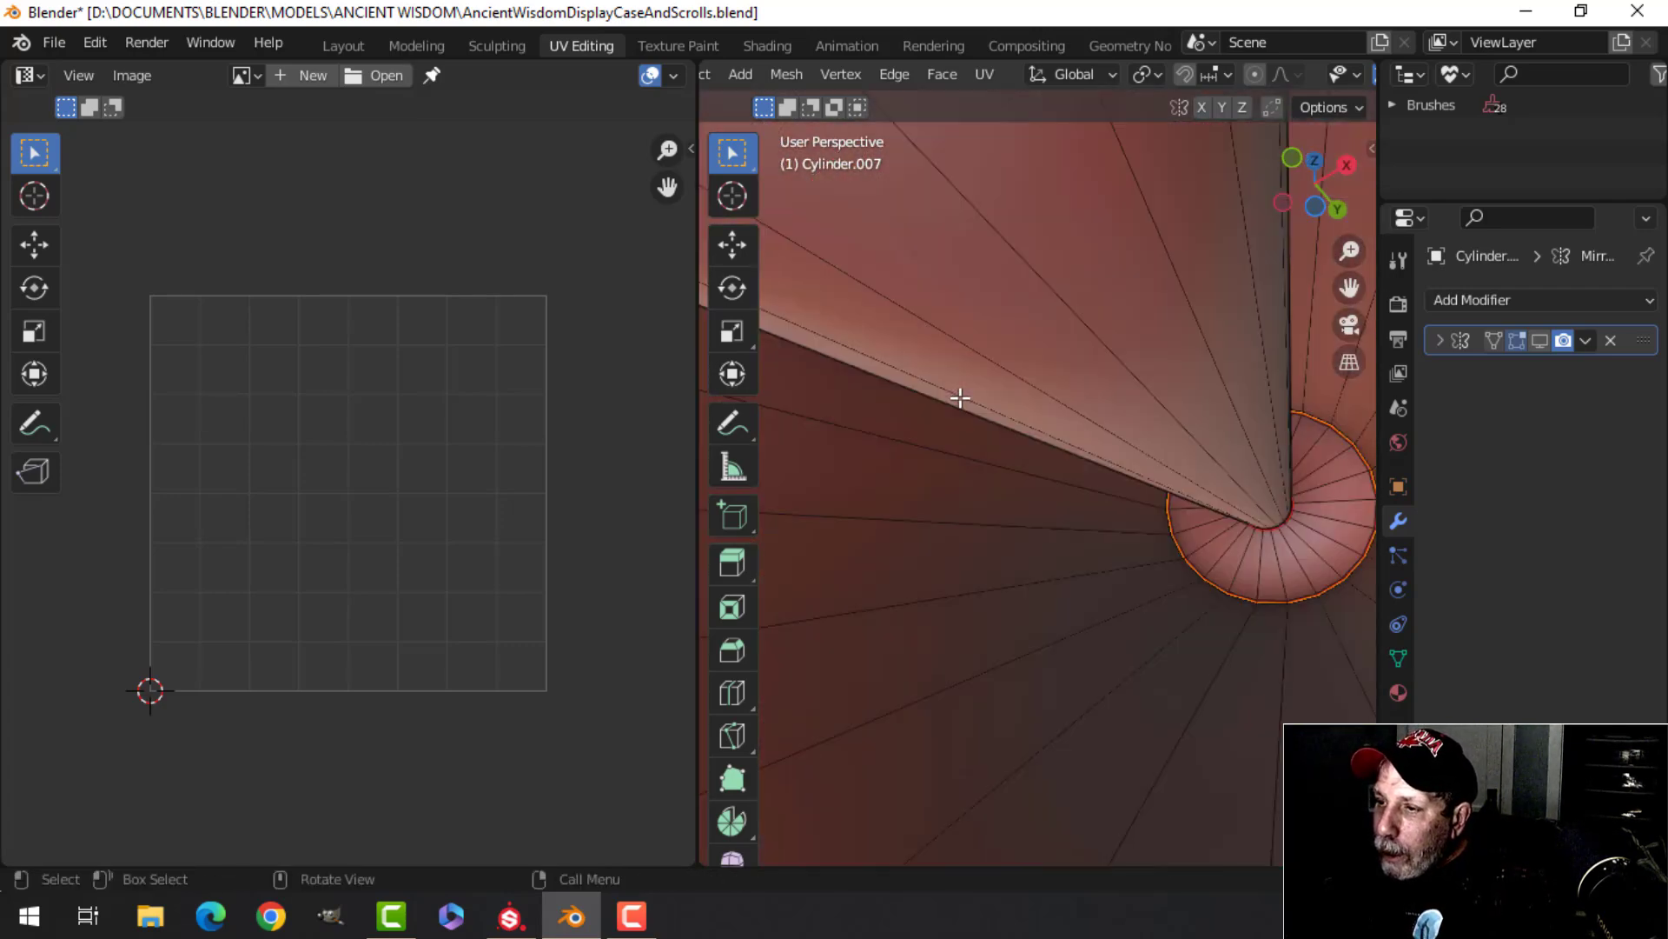
pyautogui.keyDown('shift'); pyautogui.moveTo(961, 398); pyautogui.dragTo(987, 414, button='middle'); pyautogui.keyUp('shift')
pyautogui.scroll(-2, 964, 391)
pyautogui.keyDown('alt'); pyautogui.click(845, 236); pyautogui.keyUp('alt')
pyautogui.hotkey('alt', 'a')
pyautogui.keyDown('alt'); pyautogui.click(957, 253); pyautogui.keyUp('alt')
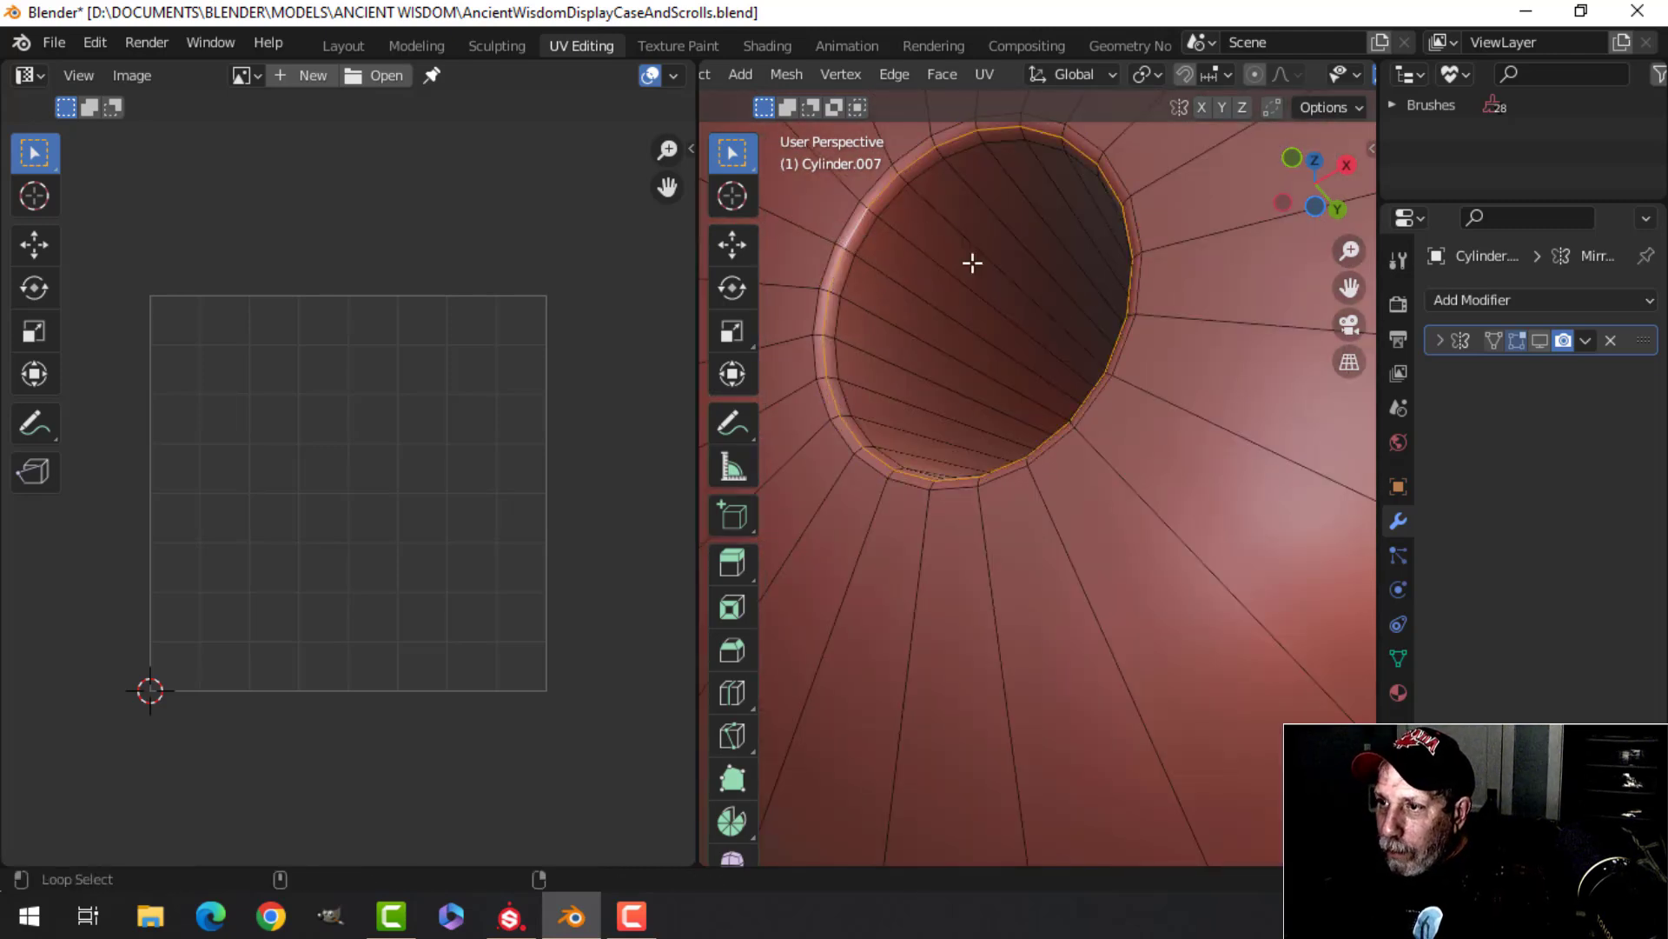
pyautogui.hotkey('ctrl', 'e')
pyautogui.click(907, 492)
pyautogui.scroll(-6, 981, 448)
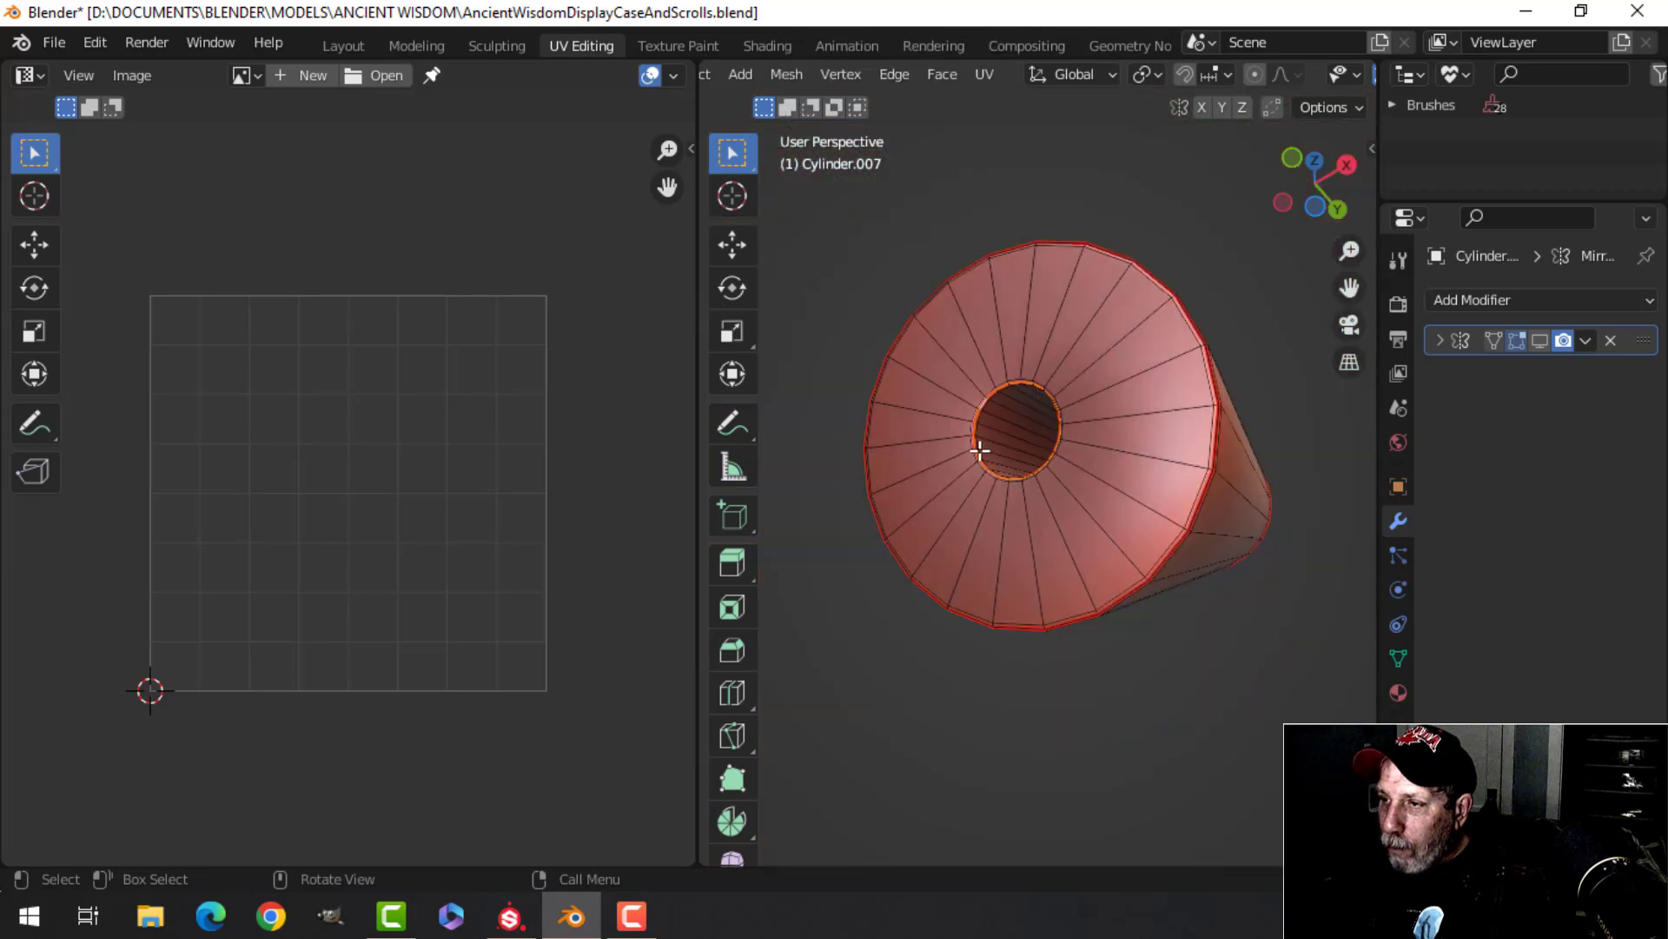
pyautogui.press('a')
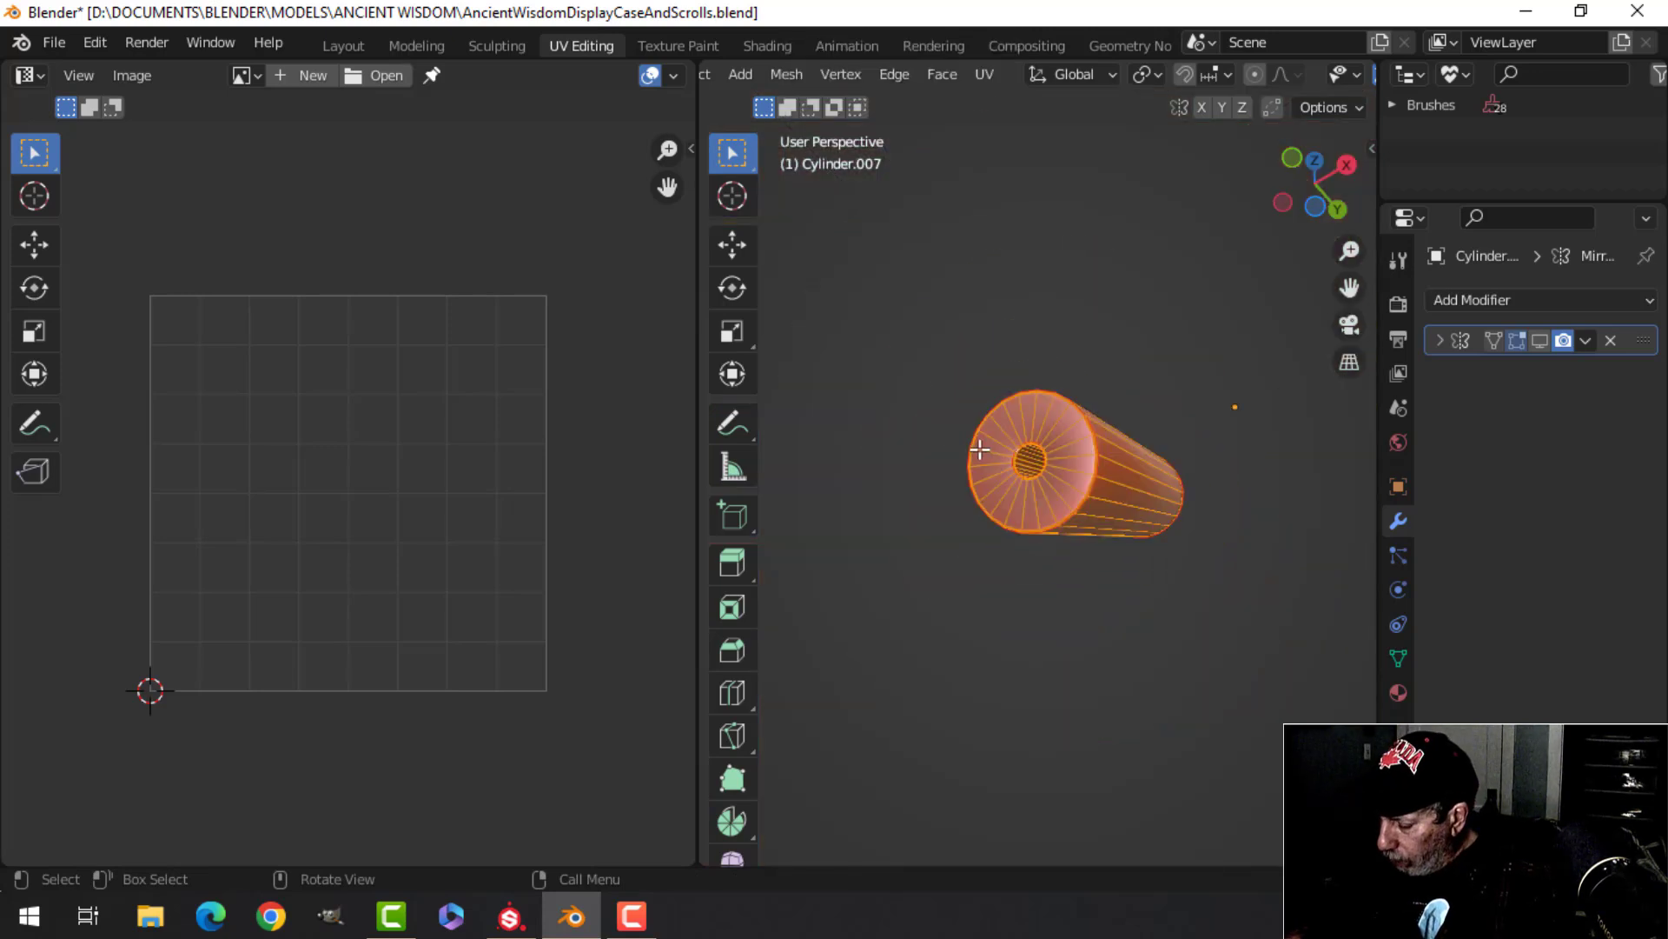
pyautogui.scroll(2, 980, 448)
pyautogui.scroll(-4, 979, 447)
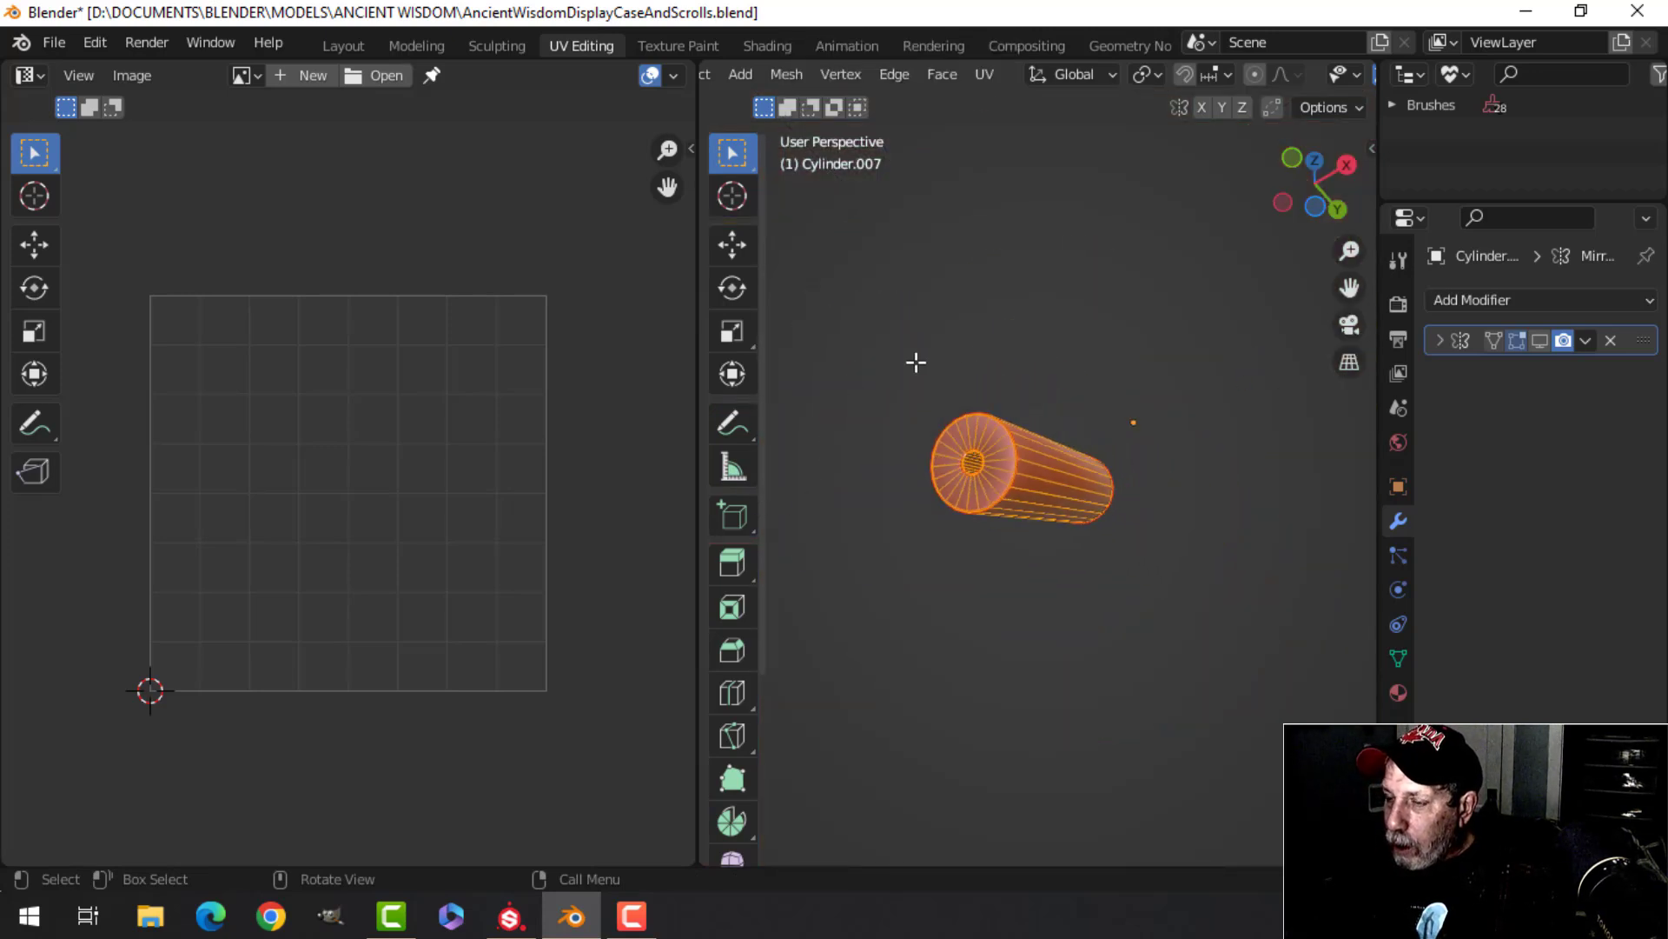
pyautogui.press('Tab')
# Mark a seam on one lengthwise edge loop running down the cylinder's side
pyautogui.moveTo(1128, 342); pyautogui.dragTo(1265, 435, button='middle')
pyautogui.scroll(2, 1135, 447)
pyautogui.keyDown('shift'); pyautogui.moveTo(1135, 446); pyautogui.dragTo(1185, 559, button='middle'); pyautogui.keyUp('shift')
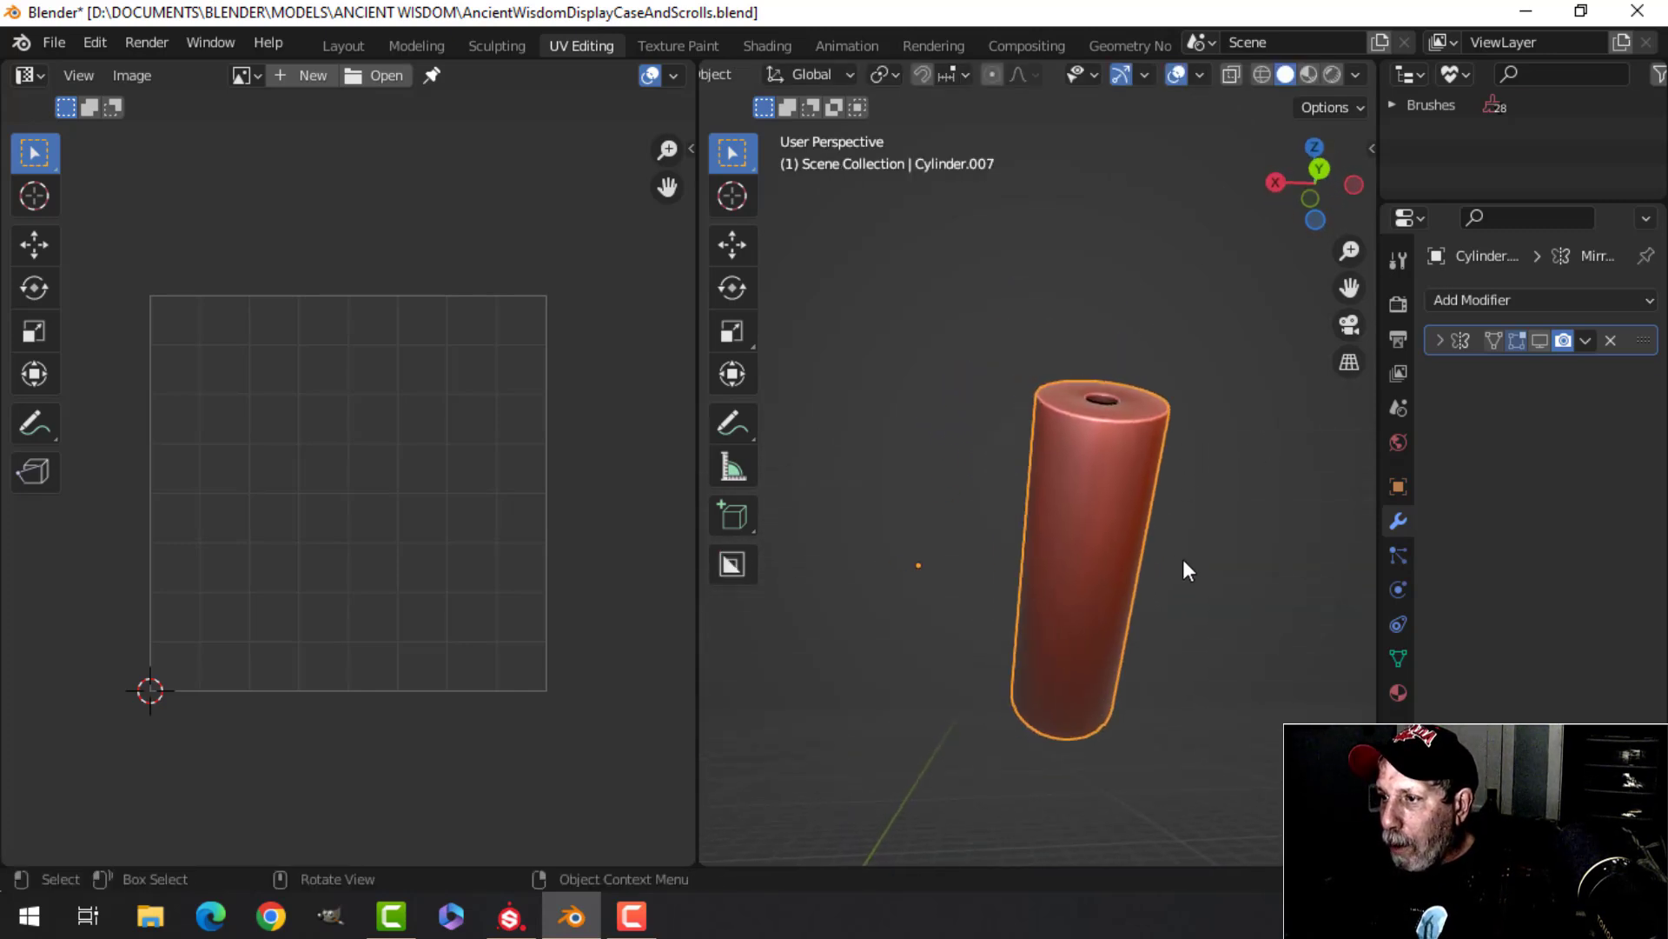
pyautogui.scroll(2, 1149, 533)
pyautogui.press('Tab')
pyautogui.hotkey('alt', 'a')
pyautogui.keyDown('alt'); pyautogui.click(1091, 429); pyautogui.keyUp('alt')
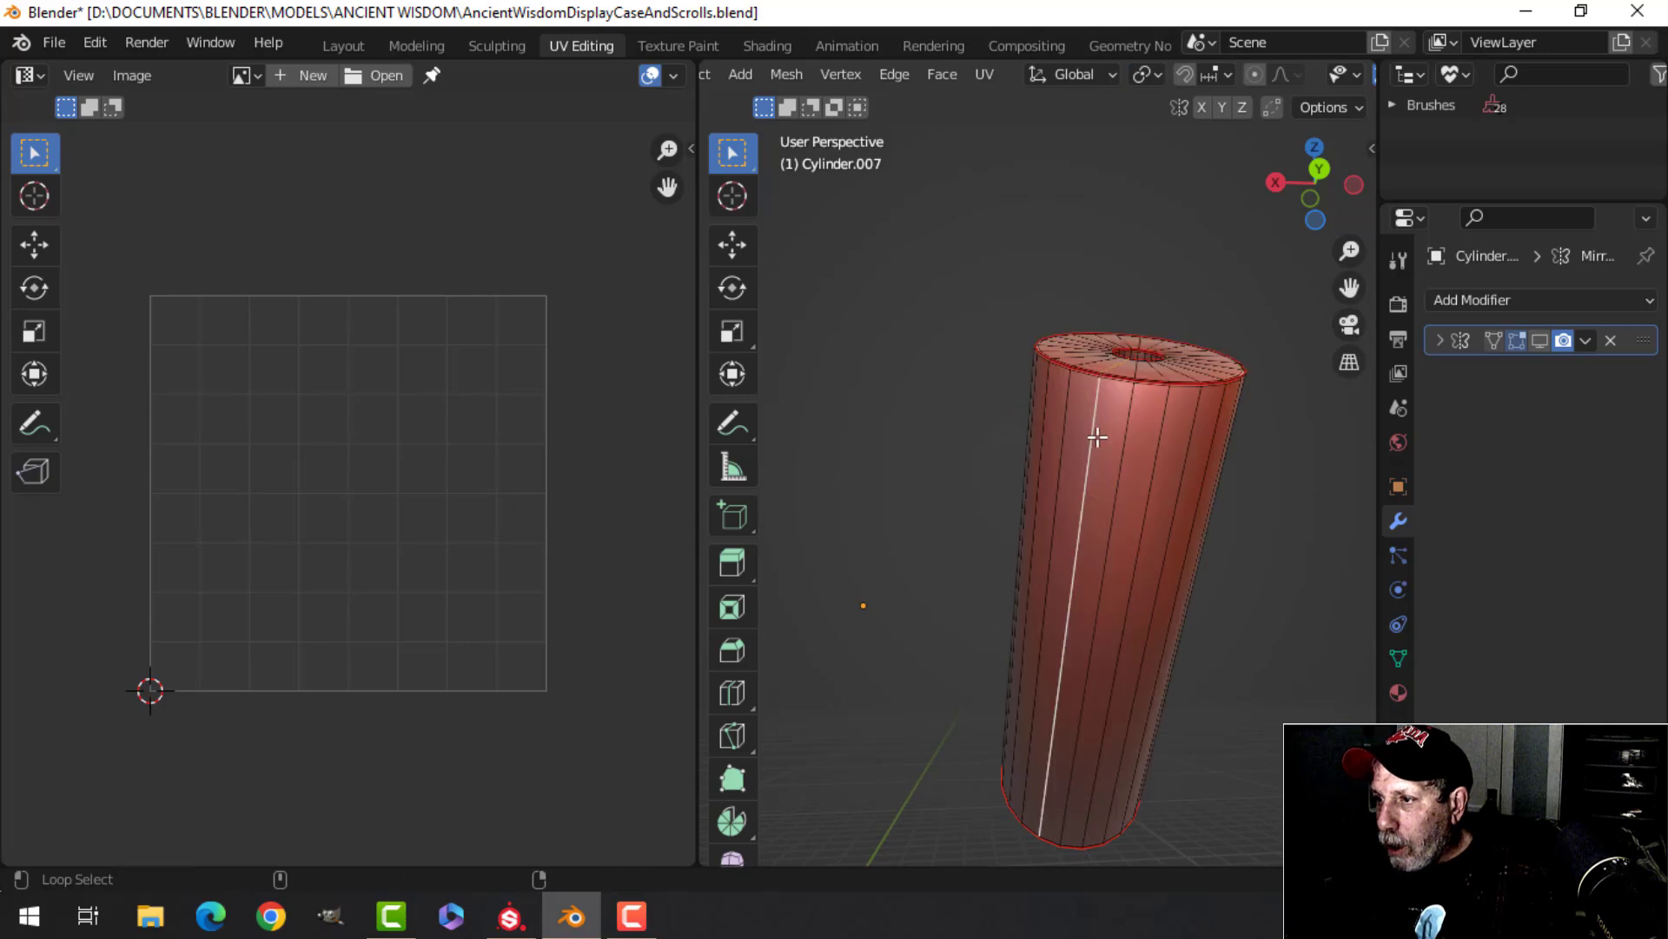
pyautogui.hotkey('ctrl', 'e')
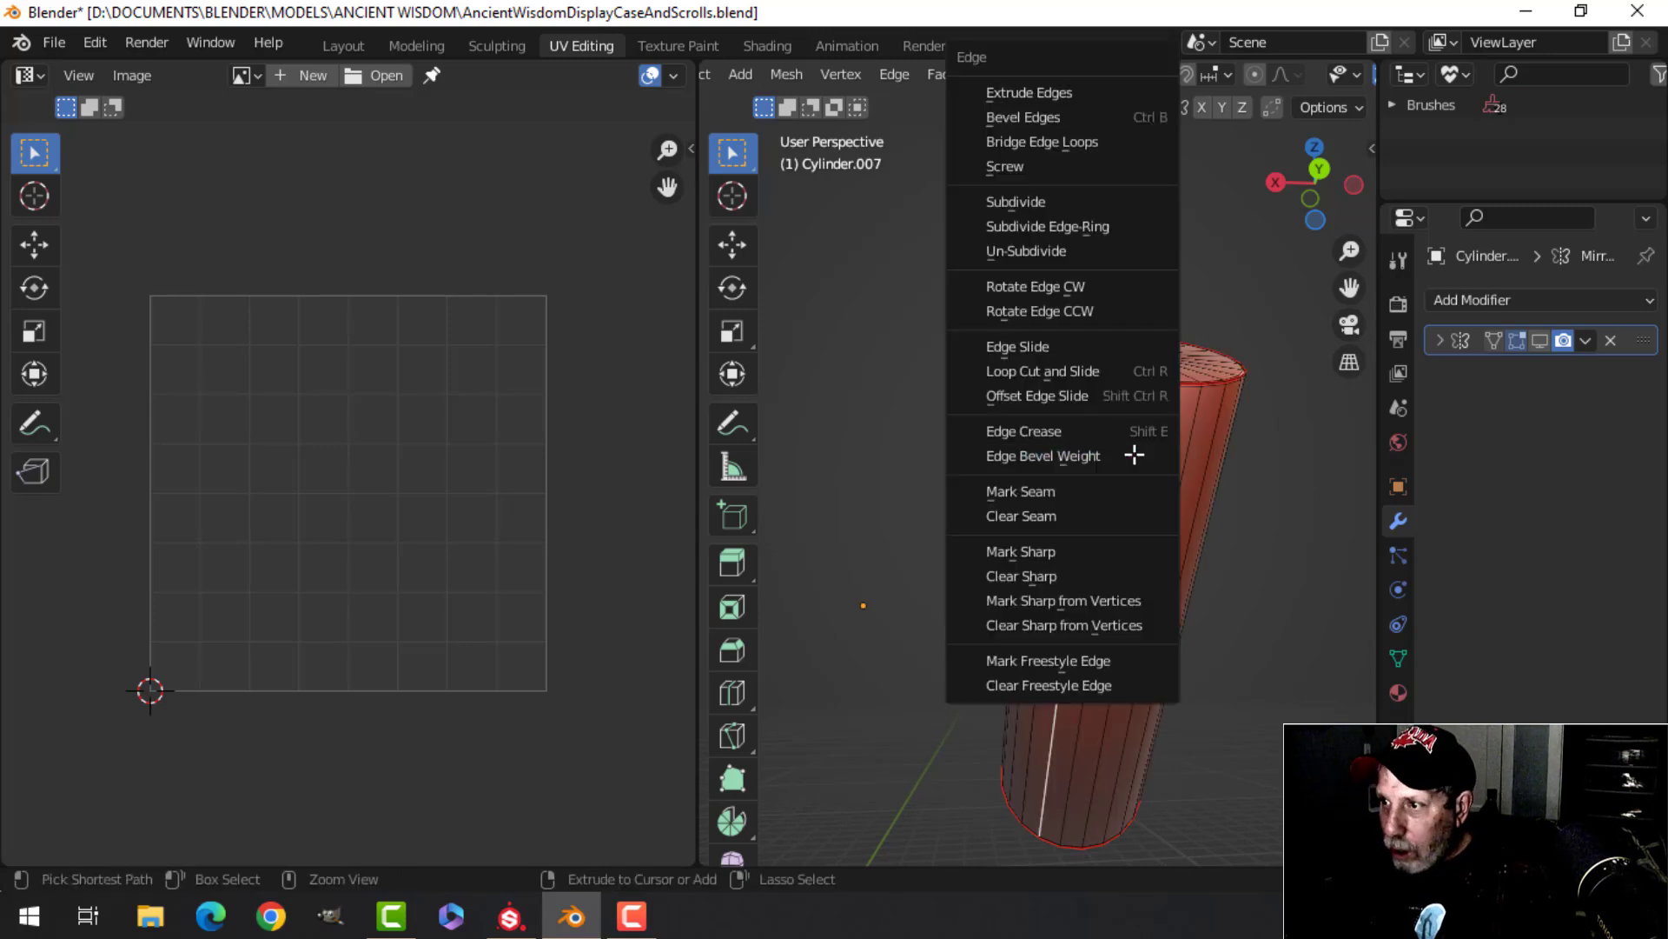
pyautogui.click(1057, 489)
# Select the ring of faces on the cylinder's upper end and grow the selection once to include the beveled rims
pyautogui.scroll(-2, 1087, 484)
pyautogui.moveTo(1087, 484); pyautogui.dragTo(1028, 510, button='middle')
pyautogui.scroll(2, 1054, 537)
pyautogui.scroll(3, 1072, 562)
pyautogui.keyDown('alt'); pyautogui.click(1074, 514); pyautogui.keyUp('alt')
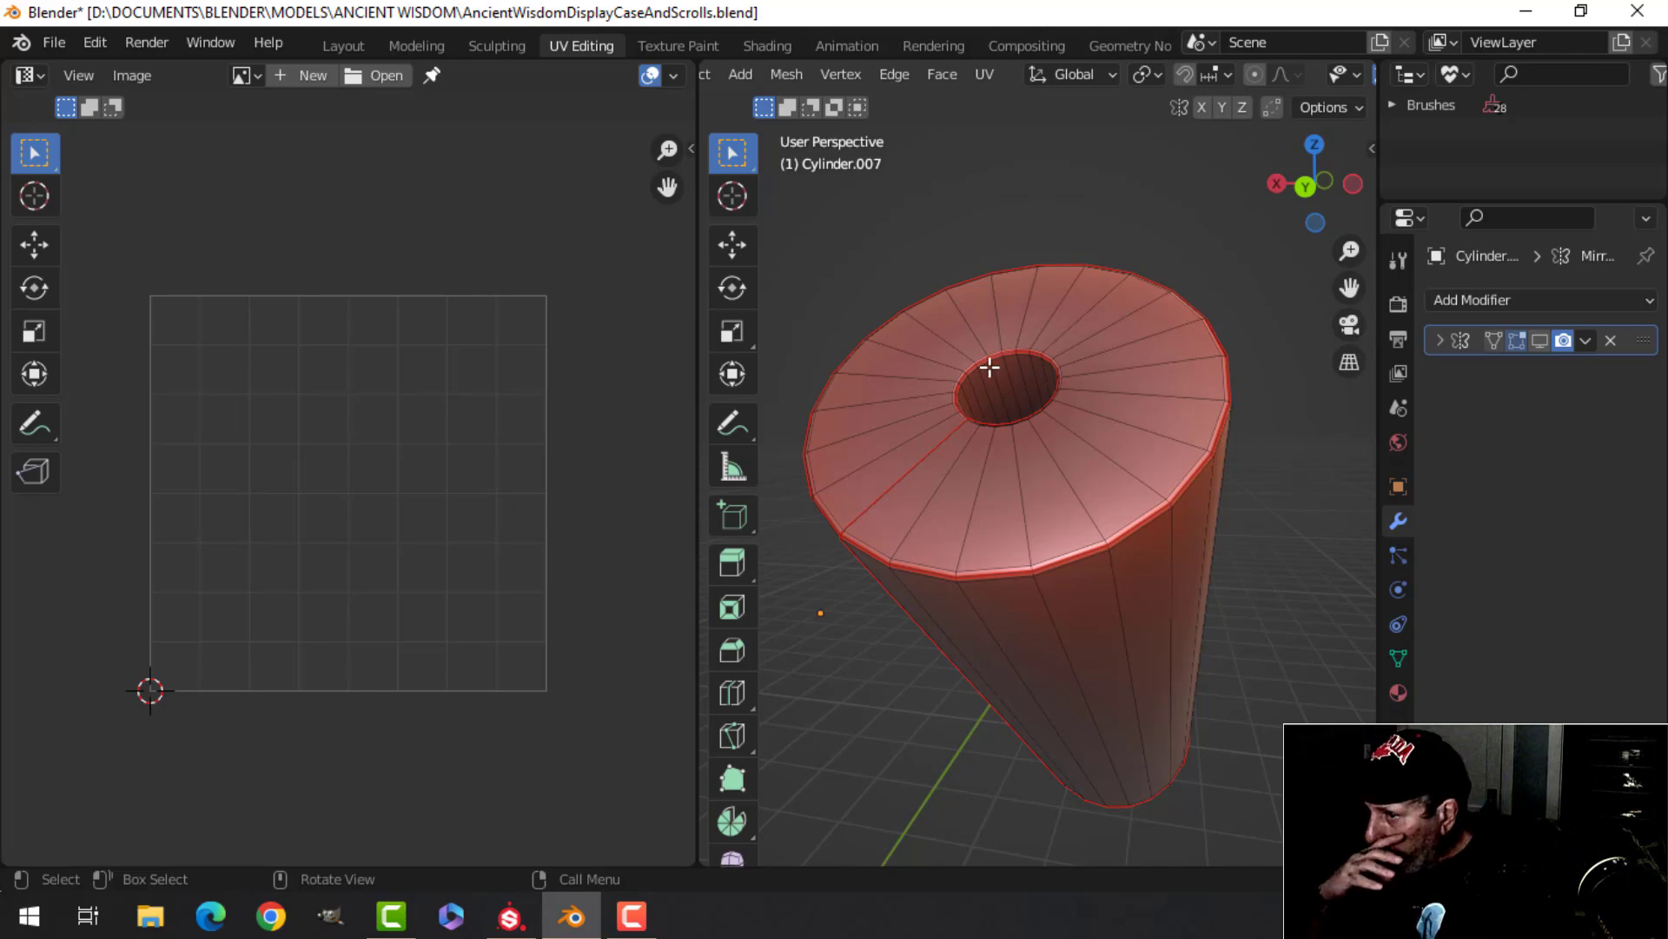
pyautogui.scroll(1, 1061, 404)
pyautogui.scroll(-1, 1098, 402)
pyautogui.scroll(3, 1097, 402)
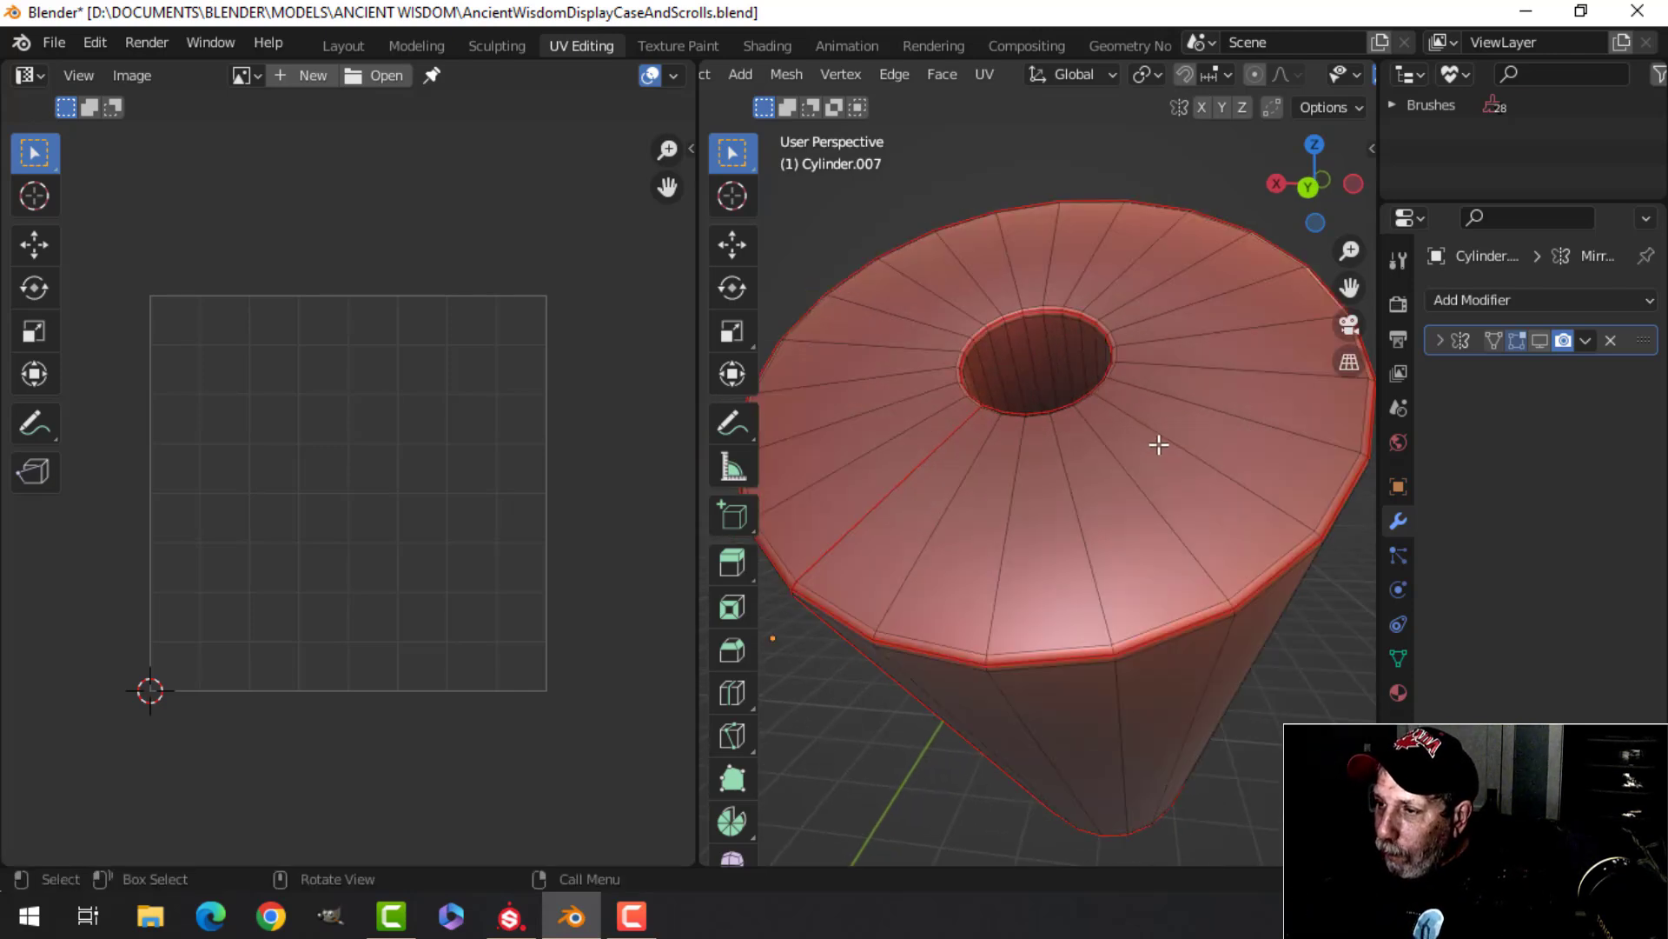
pyautogui.keyDown('alt'); pyautogui.click(1123, 391); pyautogui.keyUp('alt')
pyautogui.moveTo(1123, 391); pyautogui.dragTo(1106, 404, button='middle')
pyautogui.scroll(-2, 1106, 403)
pyautogui.scroll(2, 1107, 403)
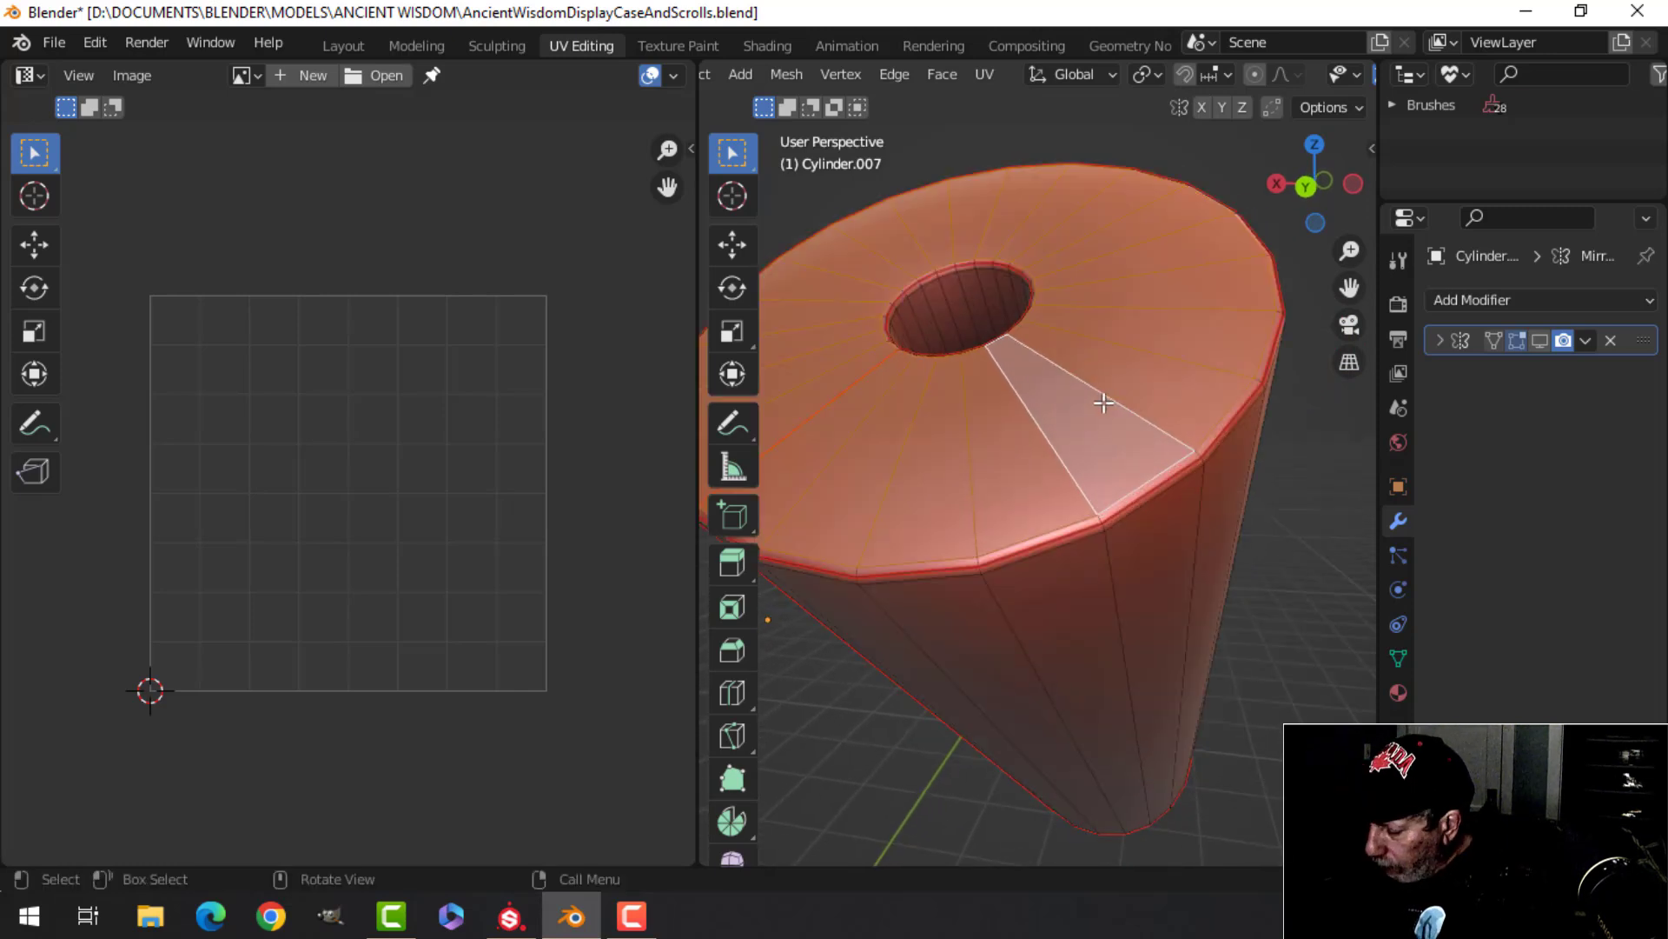
pyautogui.press('ctrl+KP_Add')
pyautogui.moveTo(1024, 388); pyautogui.dragTo(1036, 443, button='middle')
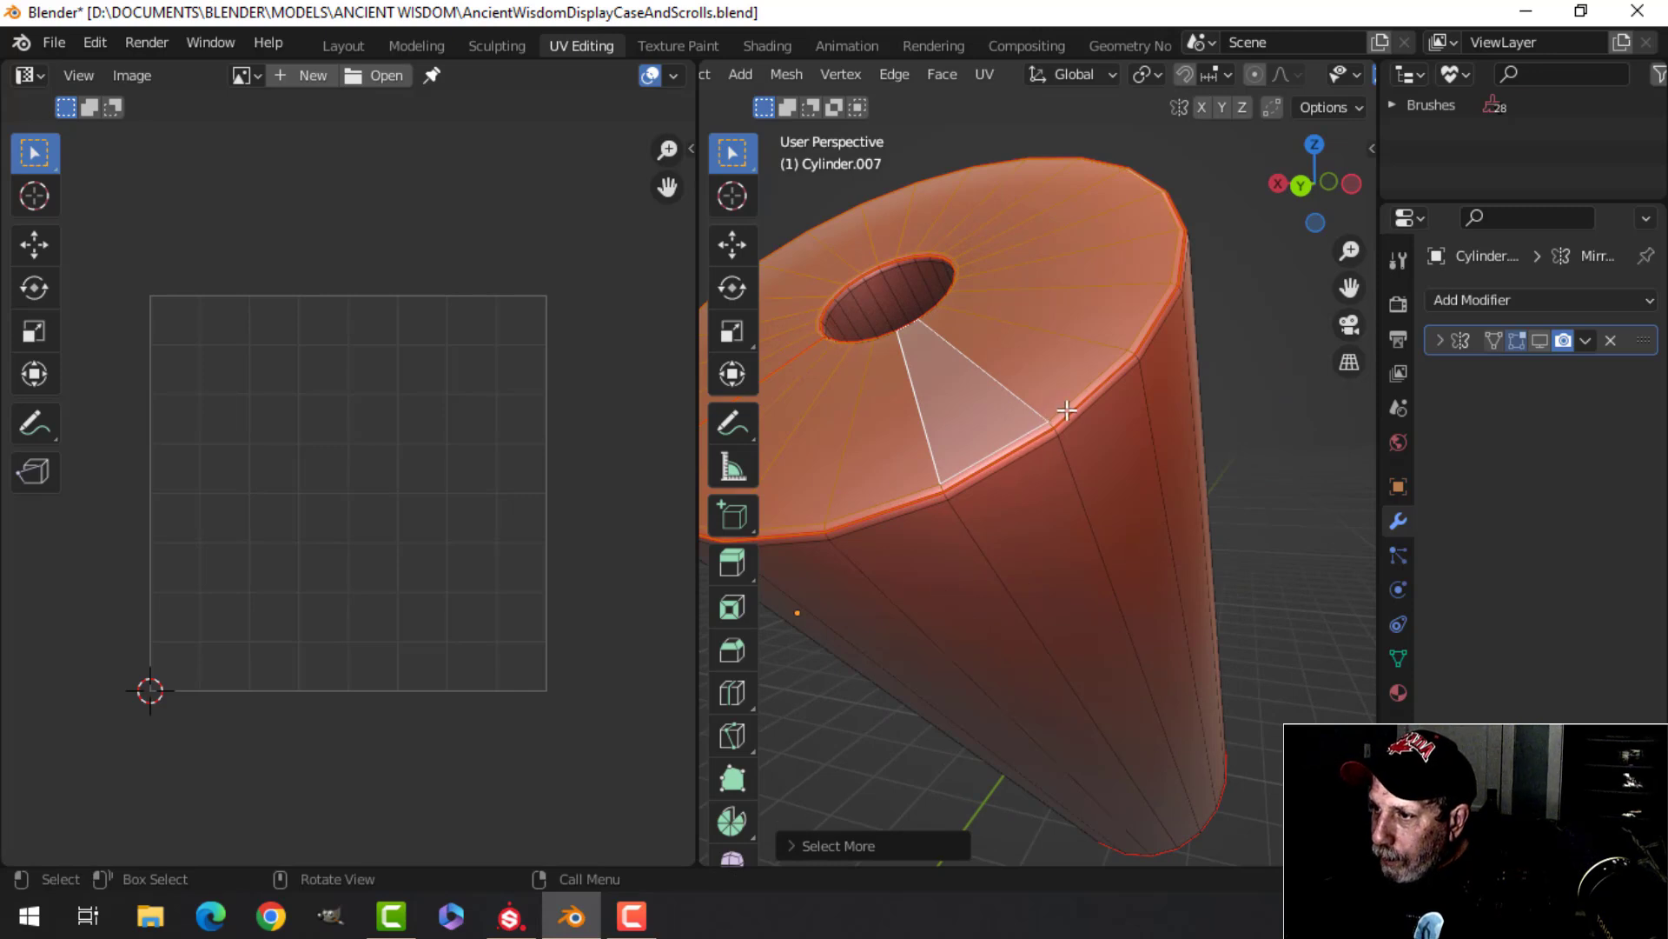
pyautogui.scroll(-2, 1094, 325)
pyautogui.moveTo(1093, 327); pyautogui.dragTo(1086, 363, button='middle')
pyautogui.scroll(4, 1106, 403)
pyautogui.scroll(-4, 1099, 440)
pyautogui.moveTo(1099, 440); pyautogui.dragTo(1098, 399, button='middle')
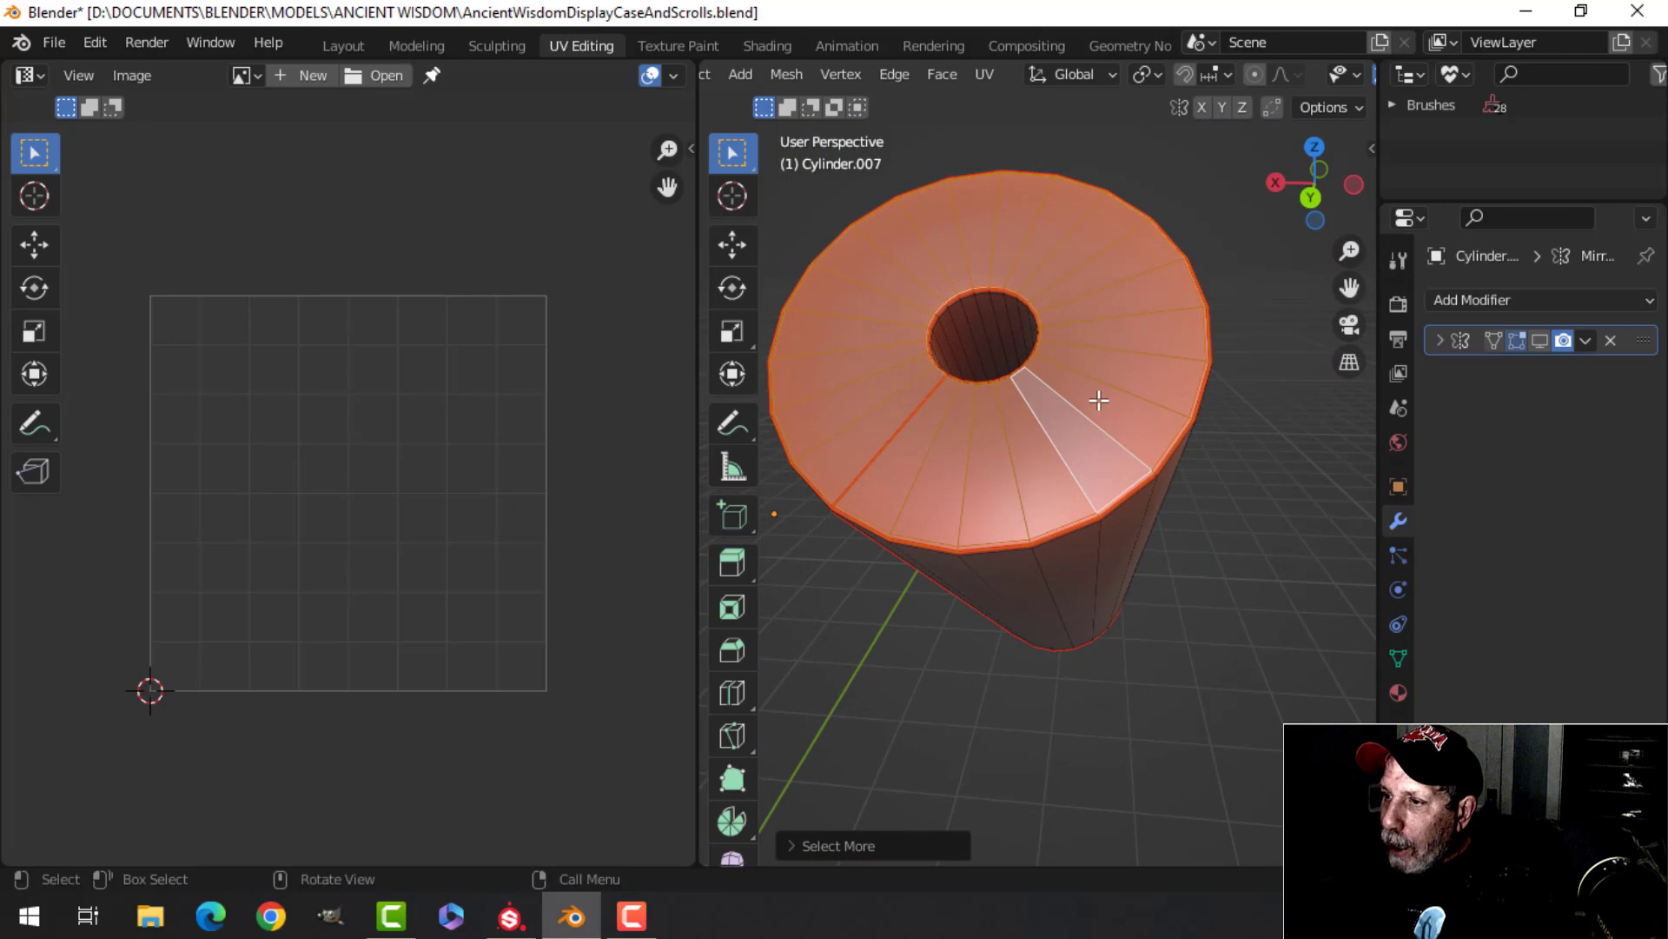
# Unwrap the selected upper-end faces with Lightmap Pack, using an image size of 1024
pyautogui.rightClick(1099, 405)
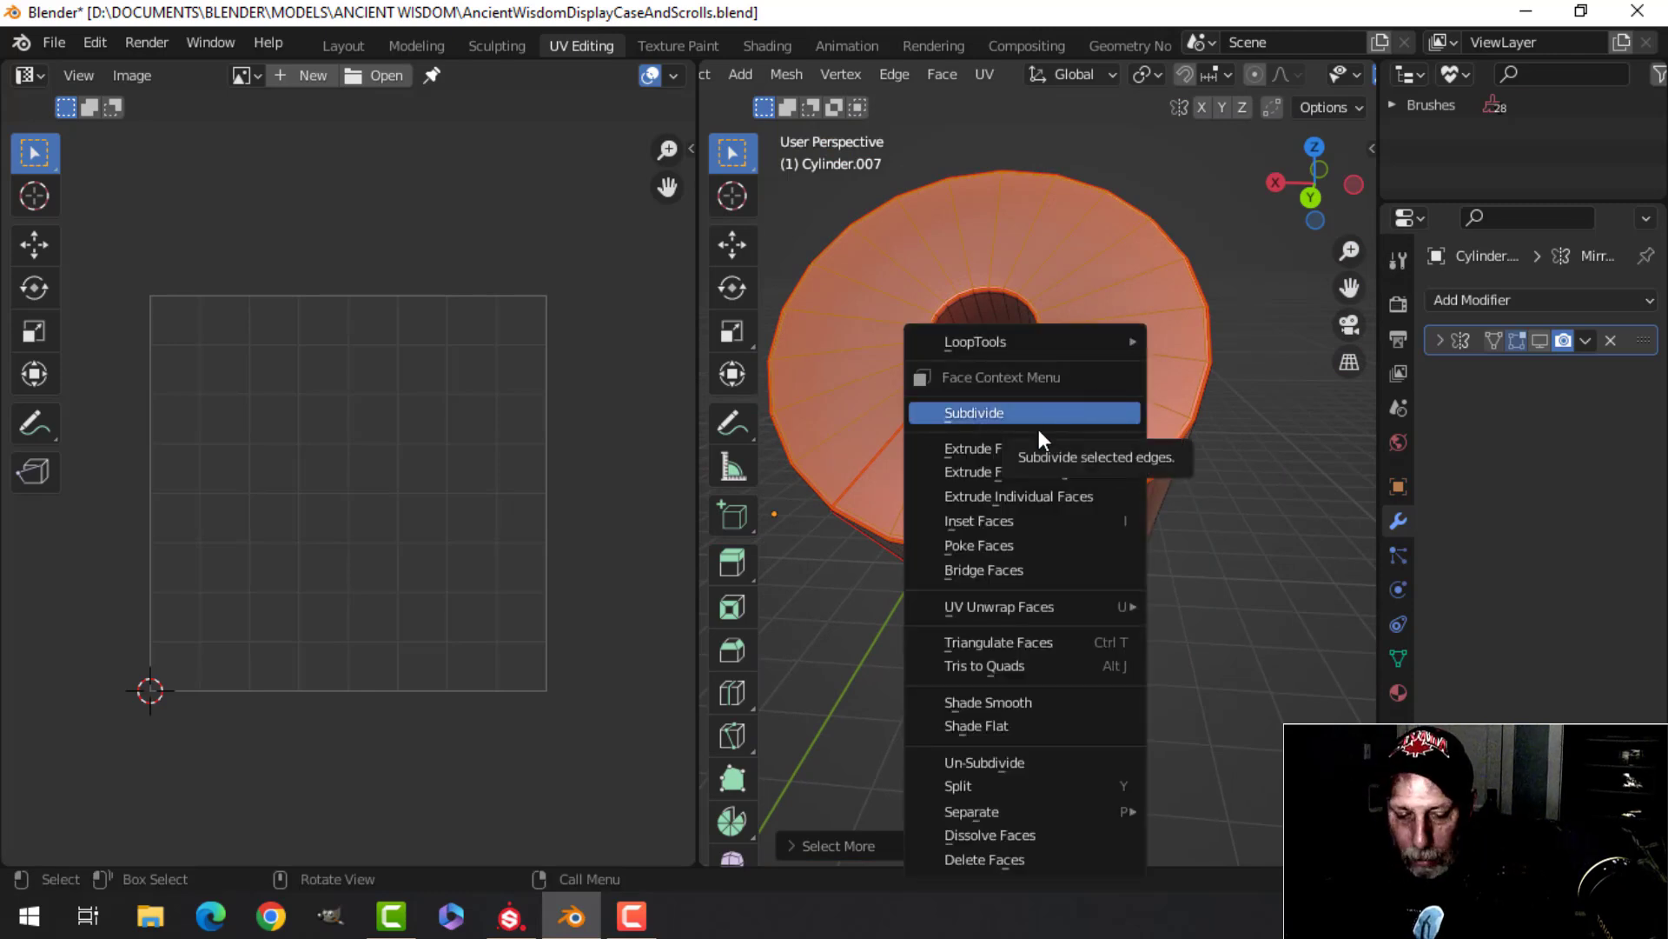
pyautogui.press('Escape')
pyautogui.press('u')
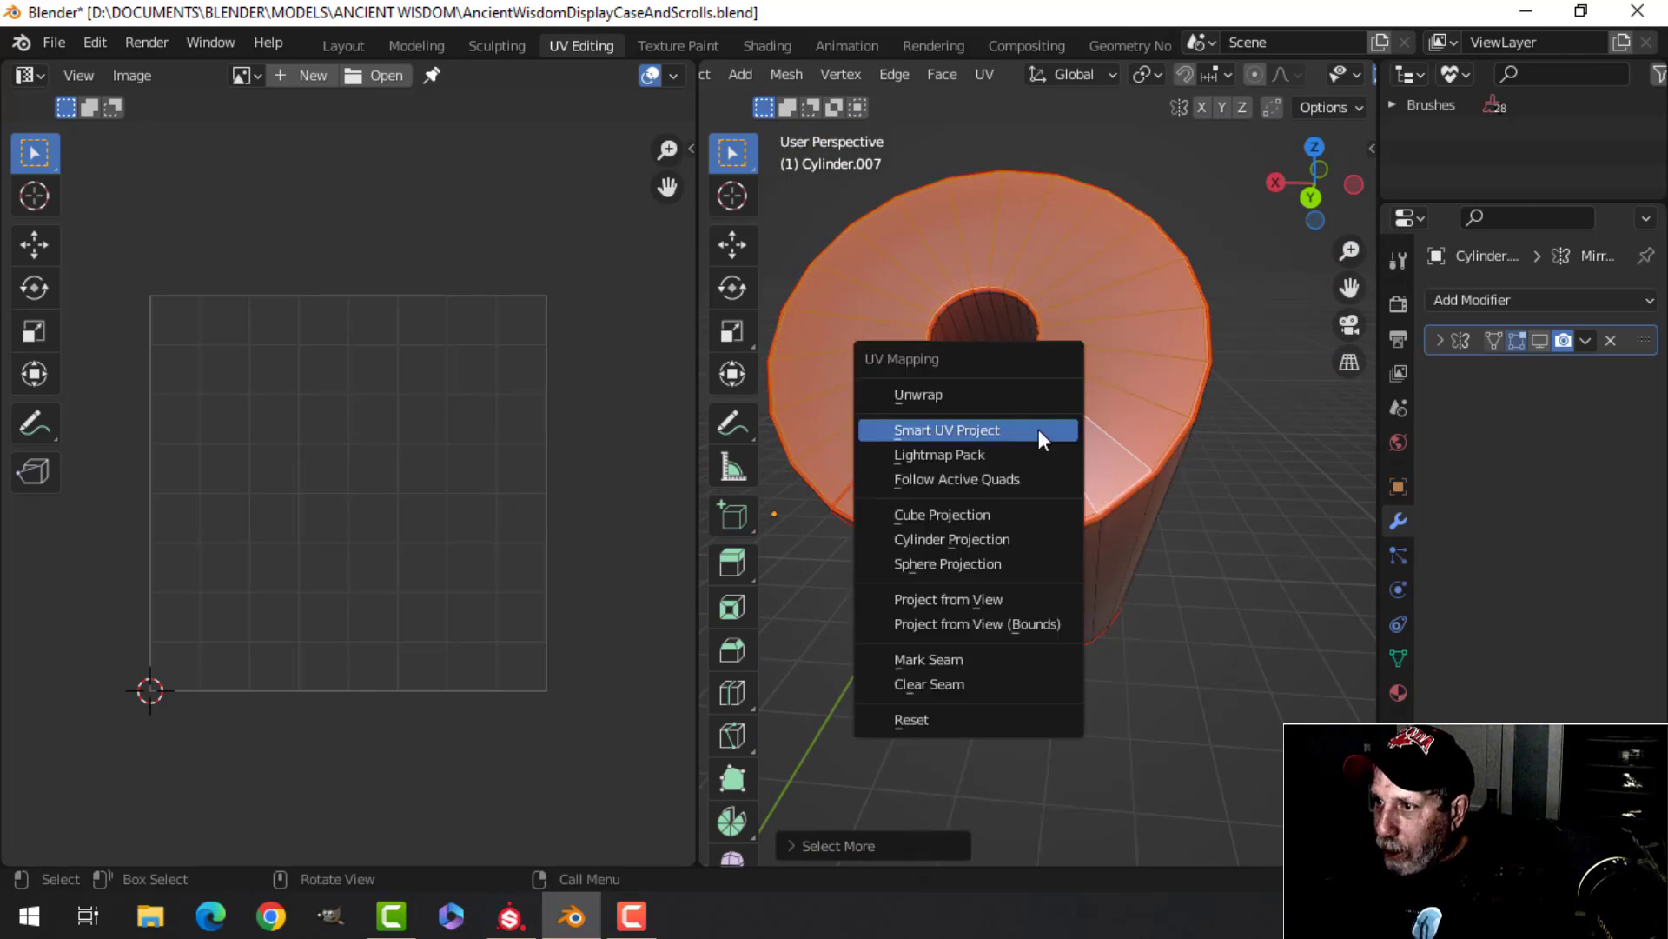
pyautogui.click(983, 453)
pyautogui.click(1055, 622)
pyautogui.write('102')
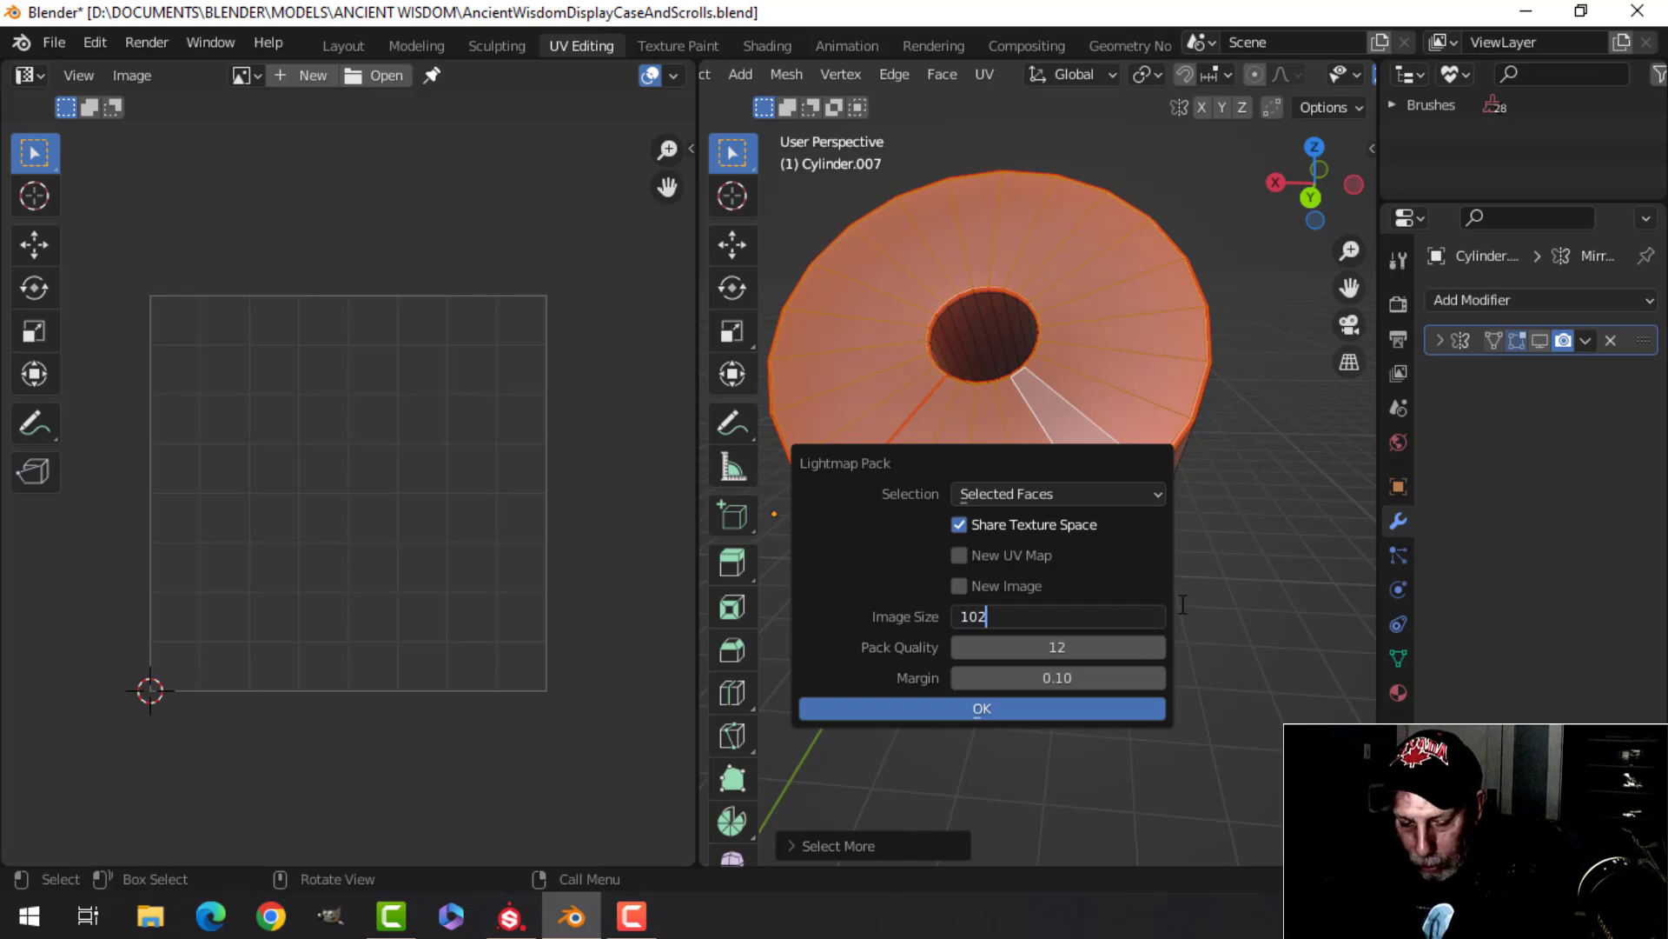
pyautogui.write('4')
pyautogui.press('Return')
pyautogui.click(1060, 711)
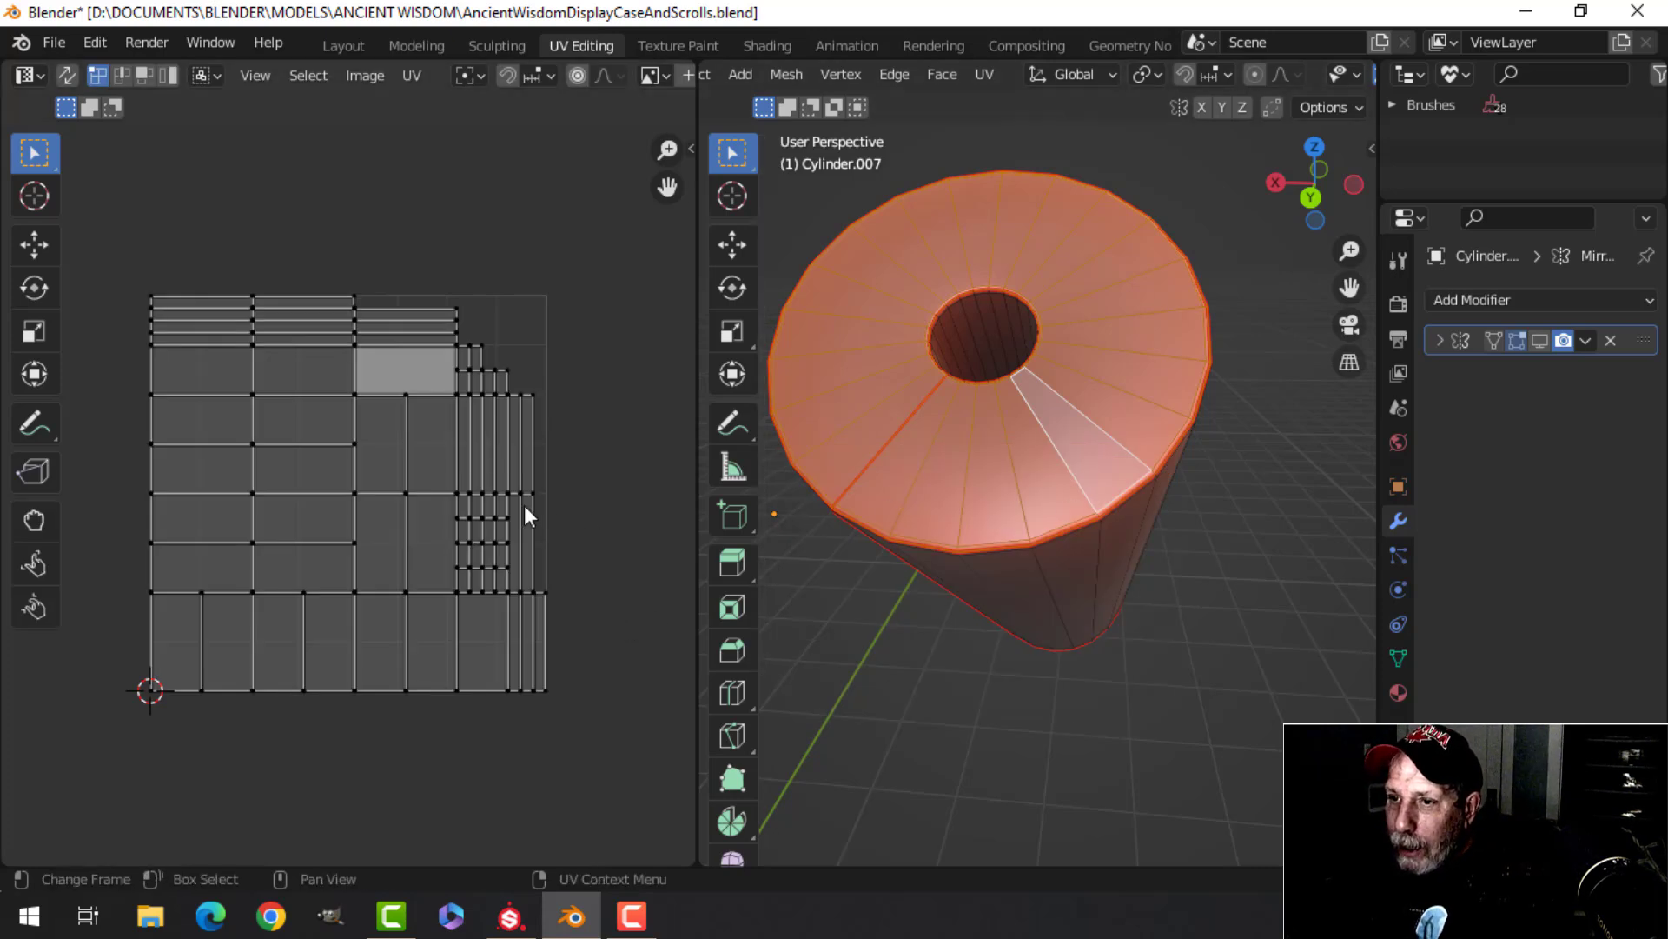
# Unwrap all the upper-end UVs into a straight strip with Follow Active Quads, using Length Average
pyautogui.press('a')
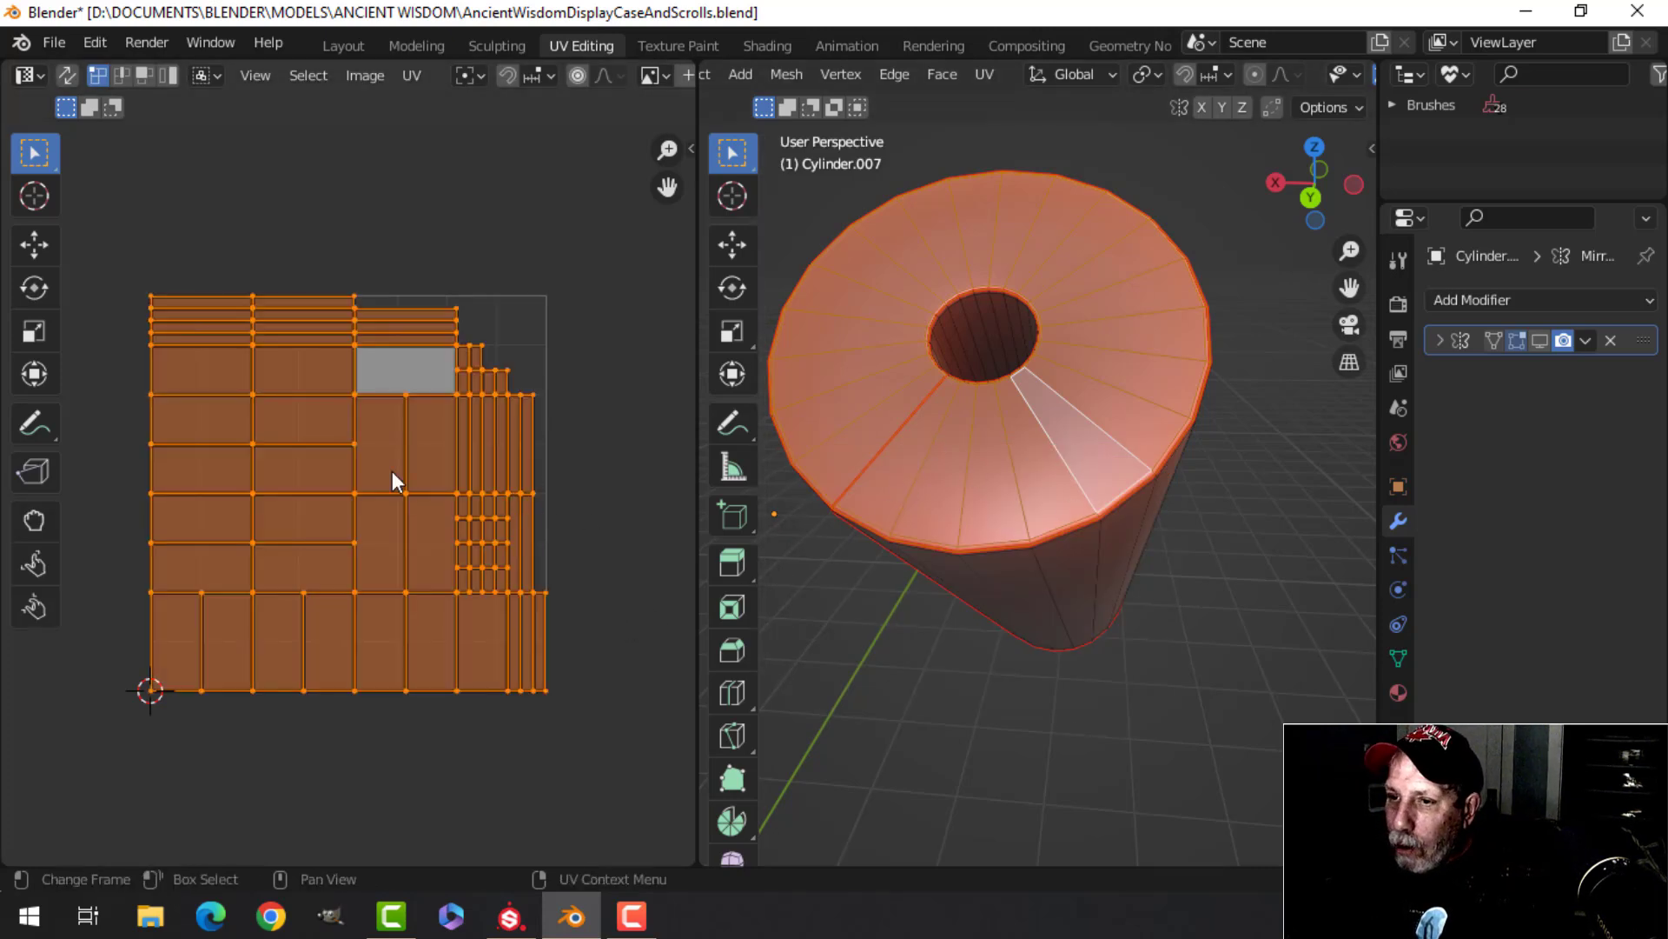
pyautogui.press('u')
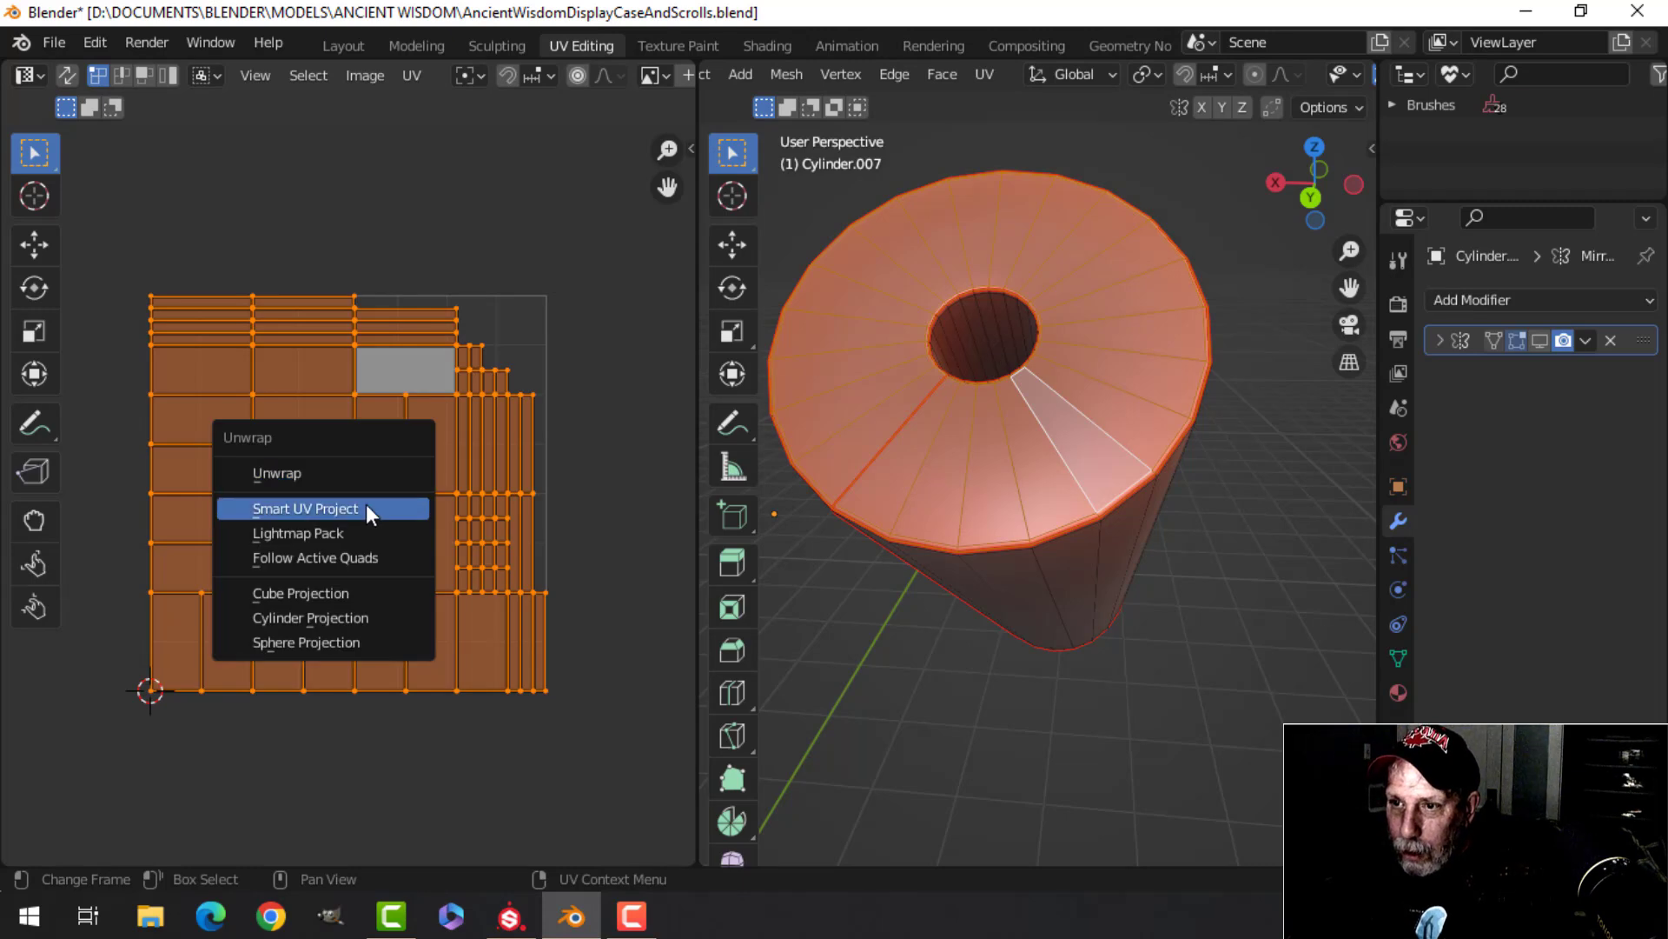
pyautogui.click(366, 504)
pyautogui.press('Return')
pyautogui.press('u')
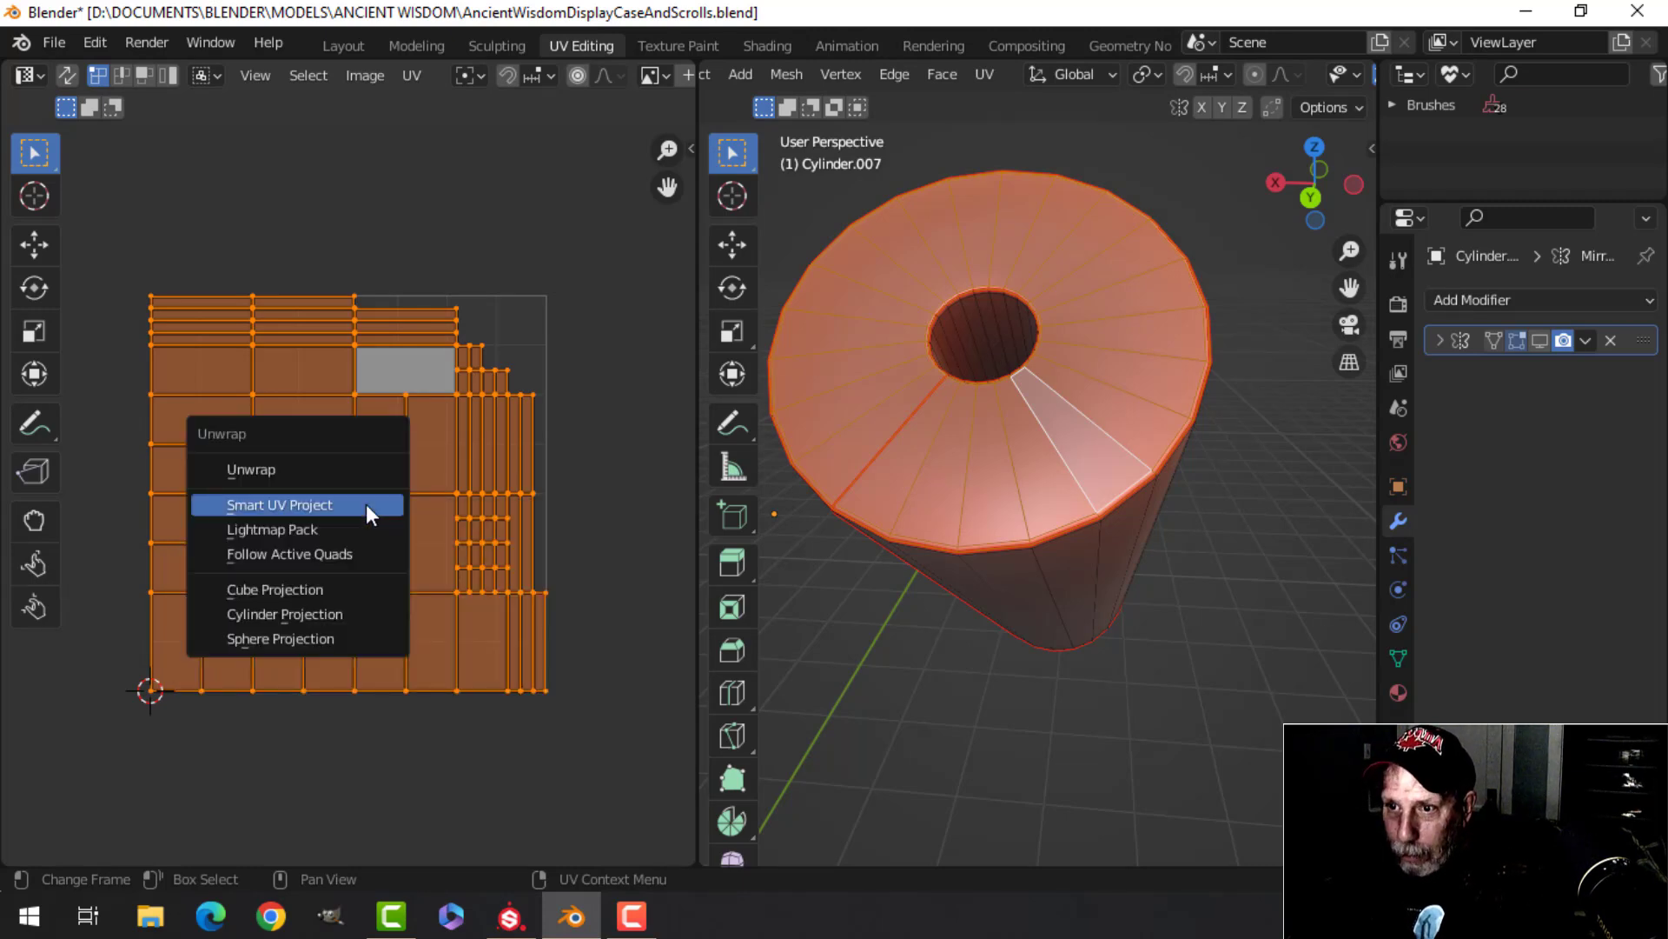
pyautogui.click(337, 551)
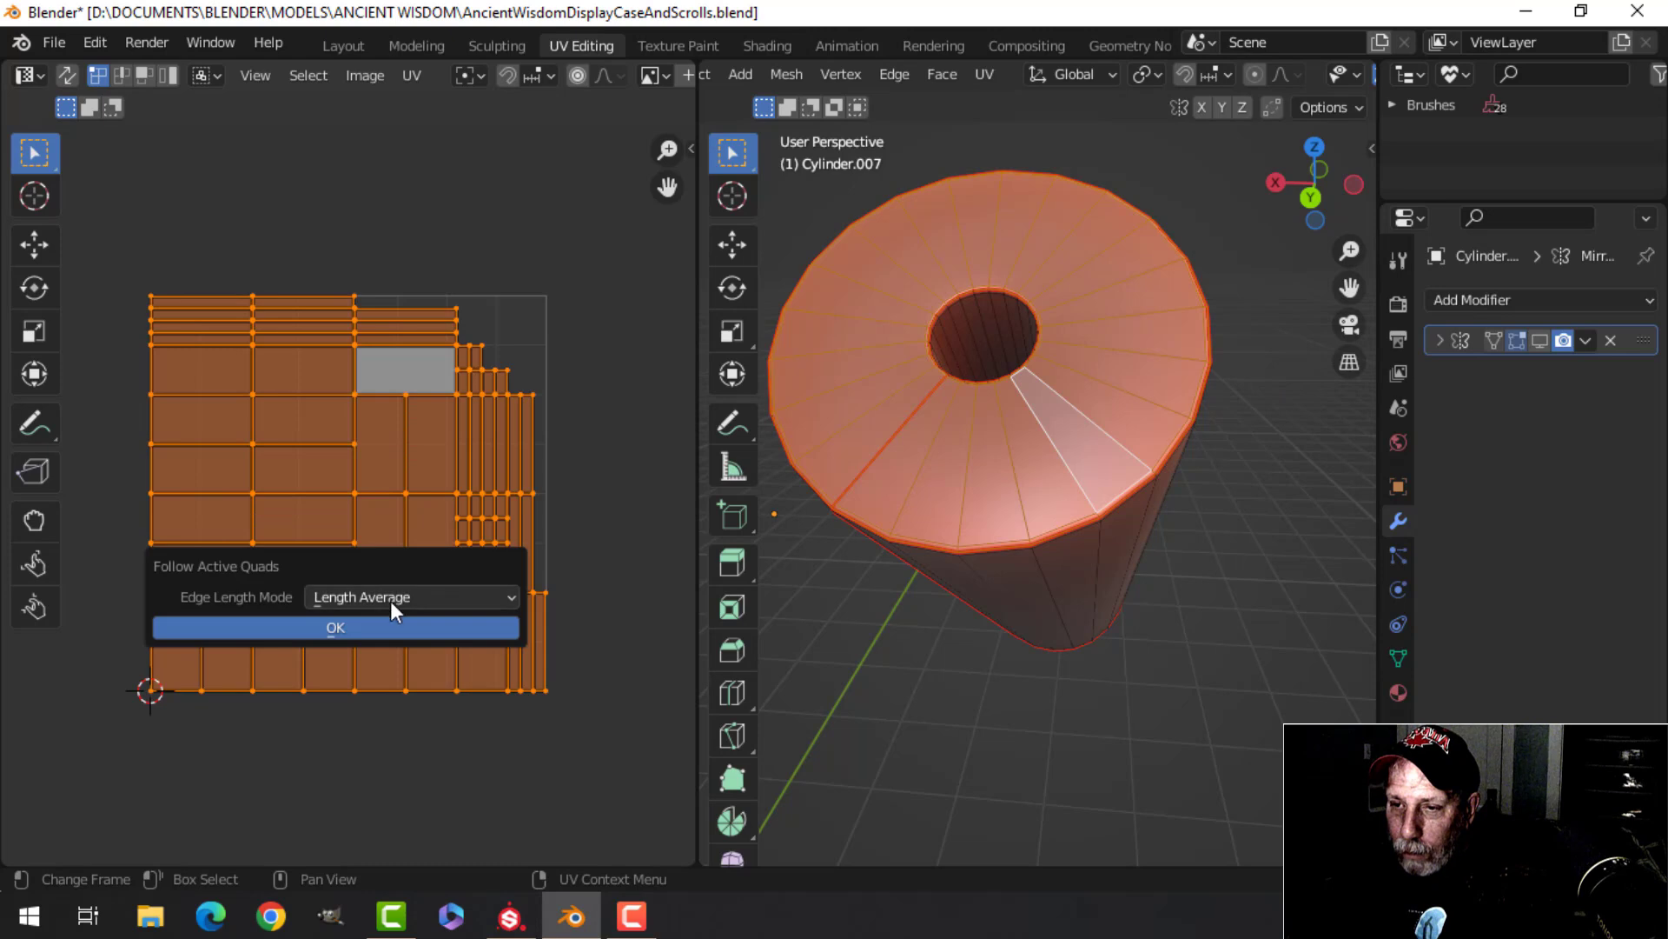
pyautogui.click(384, 625)
pyautogui.scroll(-3, 552, 526)
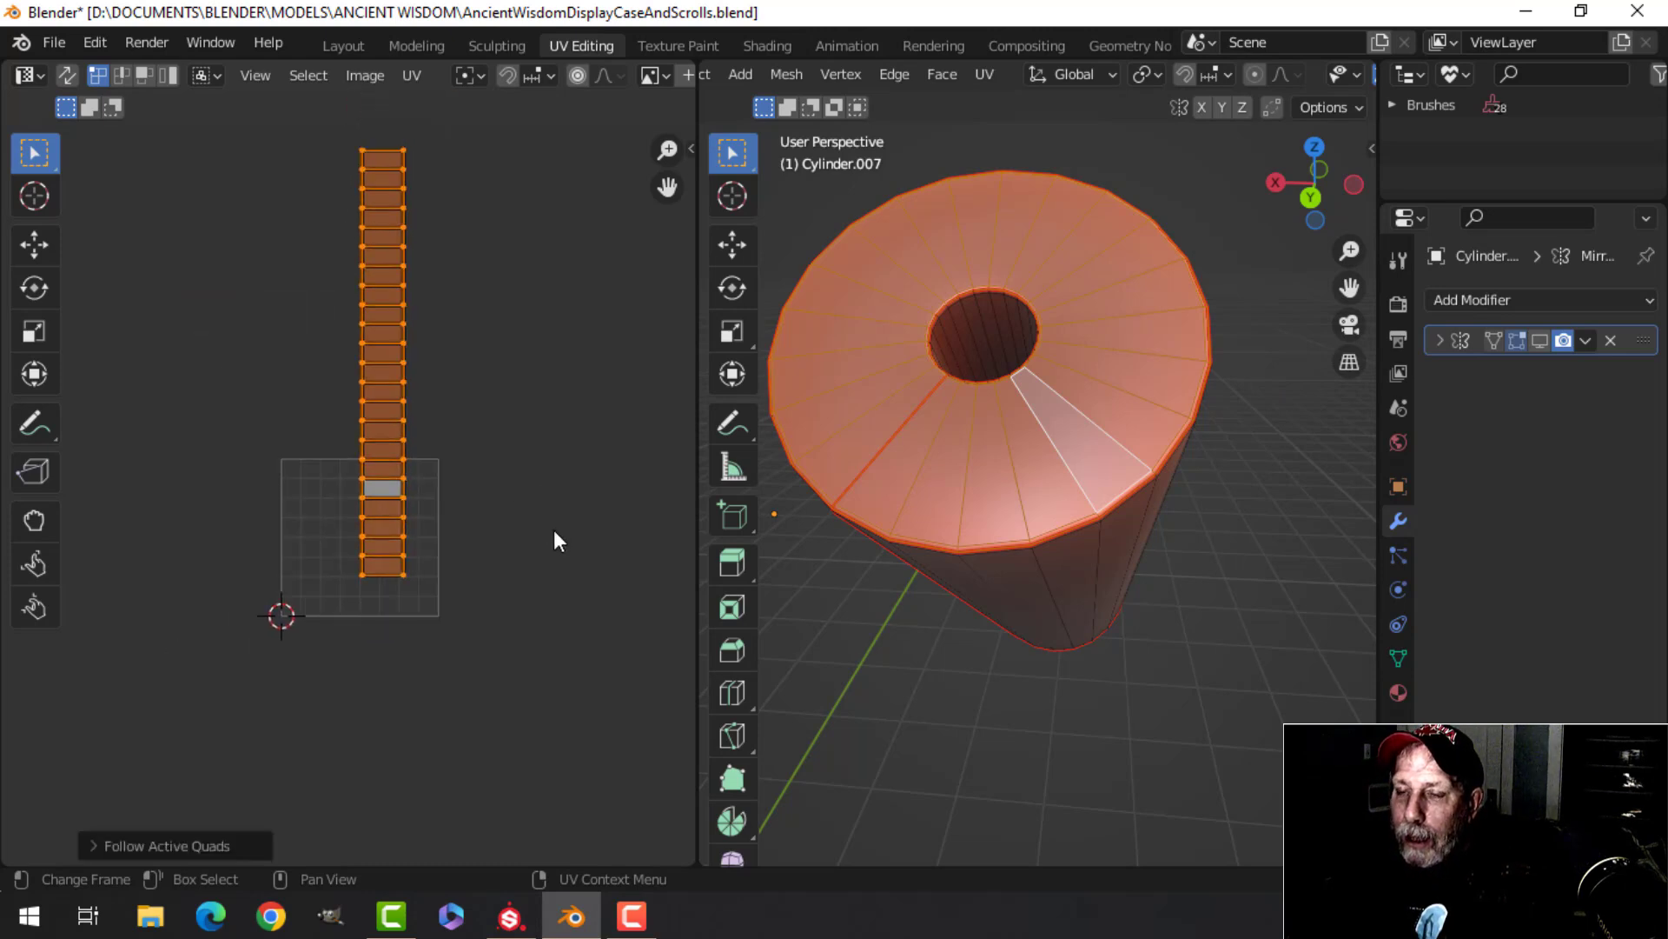
# Move the upper end's UV strip up and left, clear of the UV square, by about -1.02 and 1.40
pyautogui.press('g')
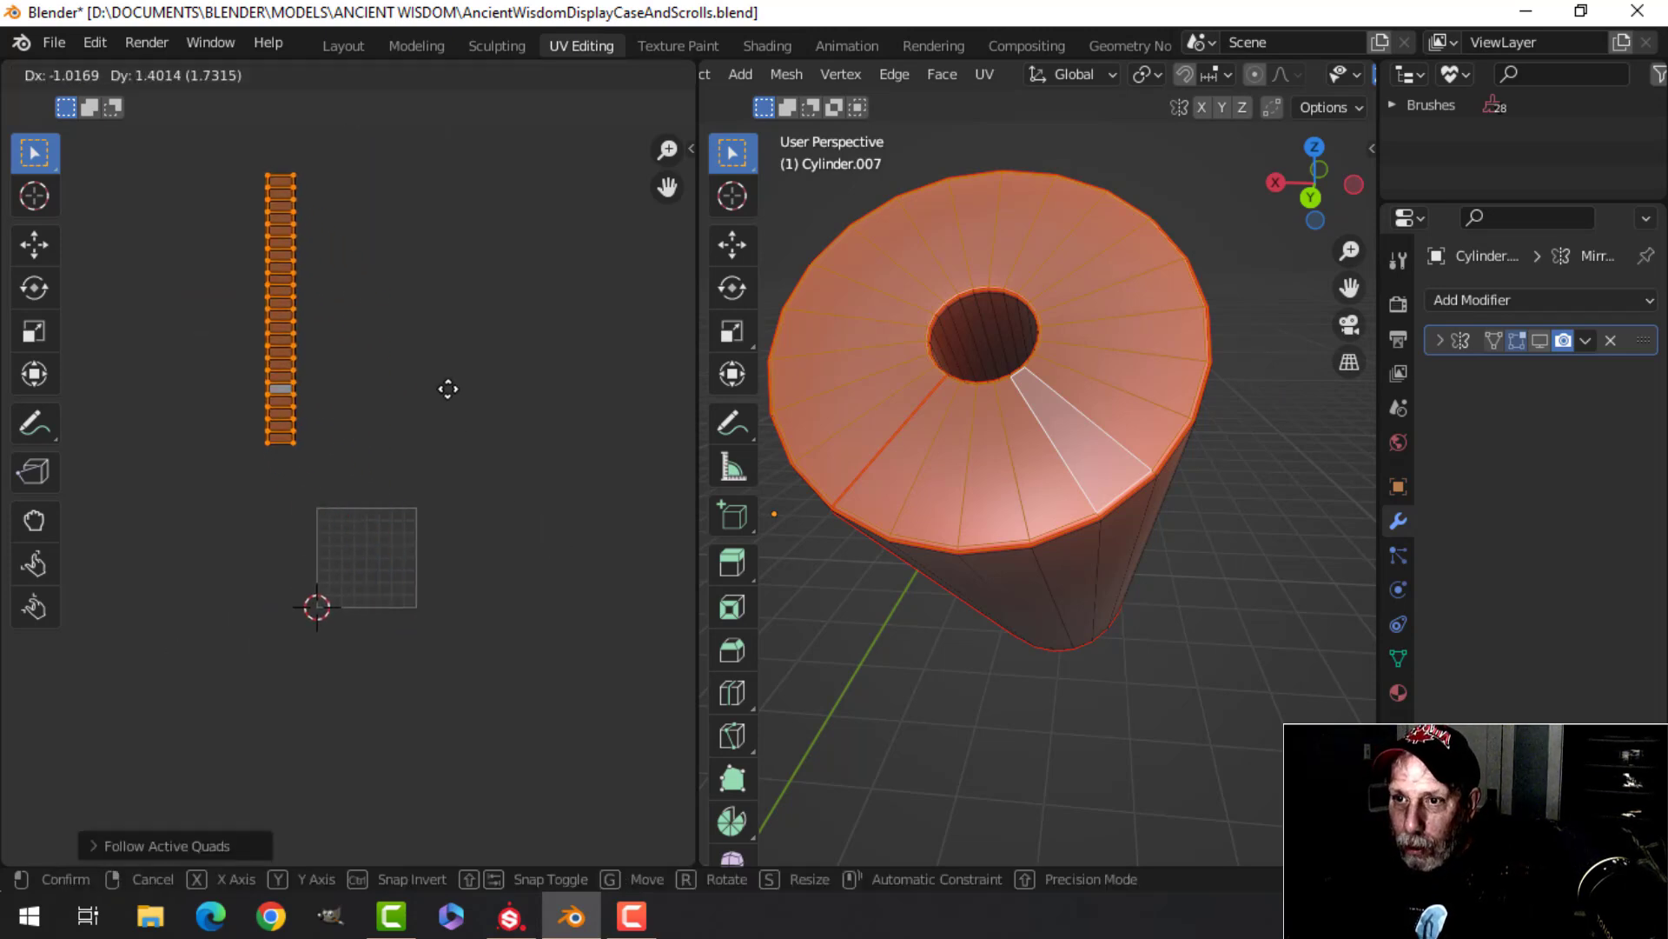
pyautogui.click(447, 387)
pyautogui.moveTo(1041, 473); pyautogui.dragTo(1047, 421, button='middle')
pyautogui.scroll(1, 280, 450)
pyautogui.scroll(-2, 306, 442)
pyautogui.moveTo(357, 400); pyautogui.dragTo(387, 457, button='middle')
pyautogui.scroll(1, 388, 458)
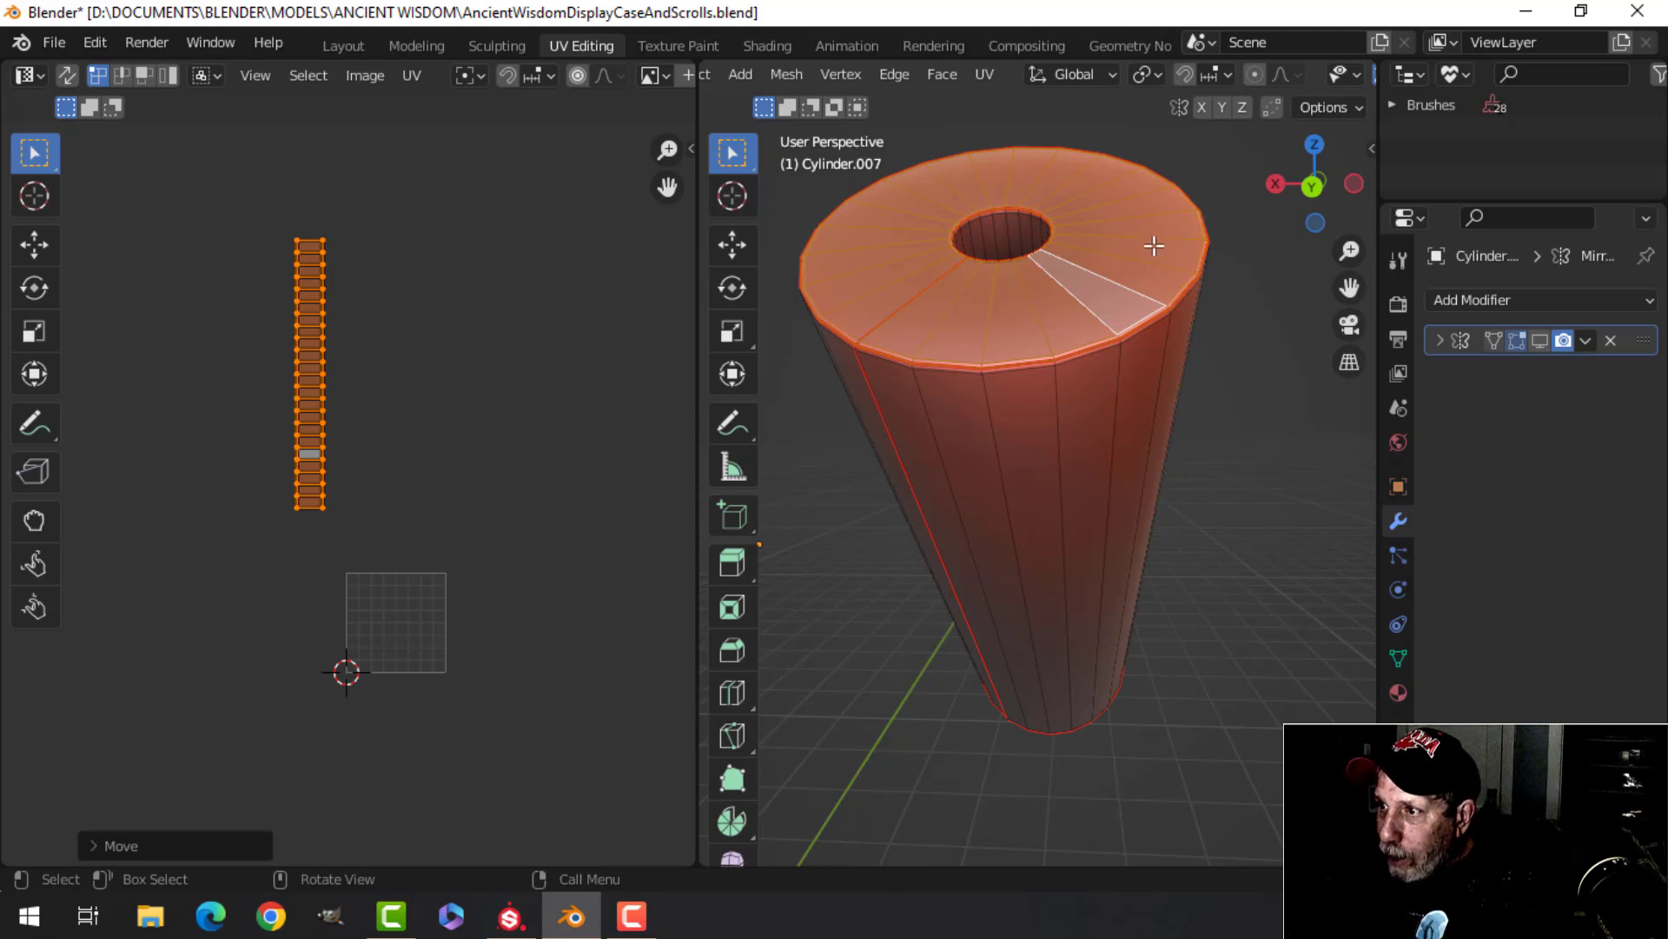
# Select the lower end's face ring, grow it once to include the rims, and unwrap it with Lightmap Pack at image size 1024
pyautogui.scroll(-3, 1173, 544)
pyautogui.moveTo(1173, 544); pyautogui.dragTo(973, 476, button='middle')
pyautogui.keyDown('alt'); pyautogui.click(915, 443); pyautogui.keyUp('alt')
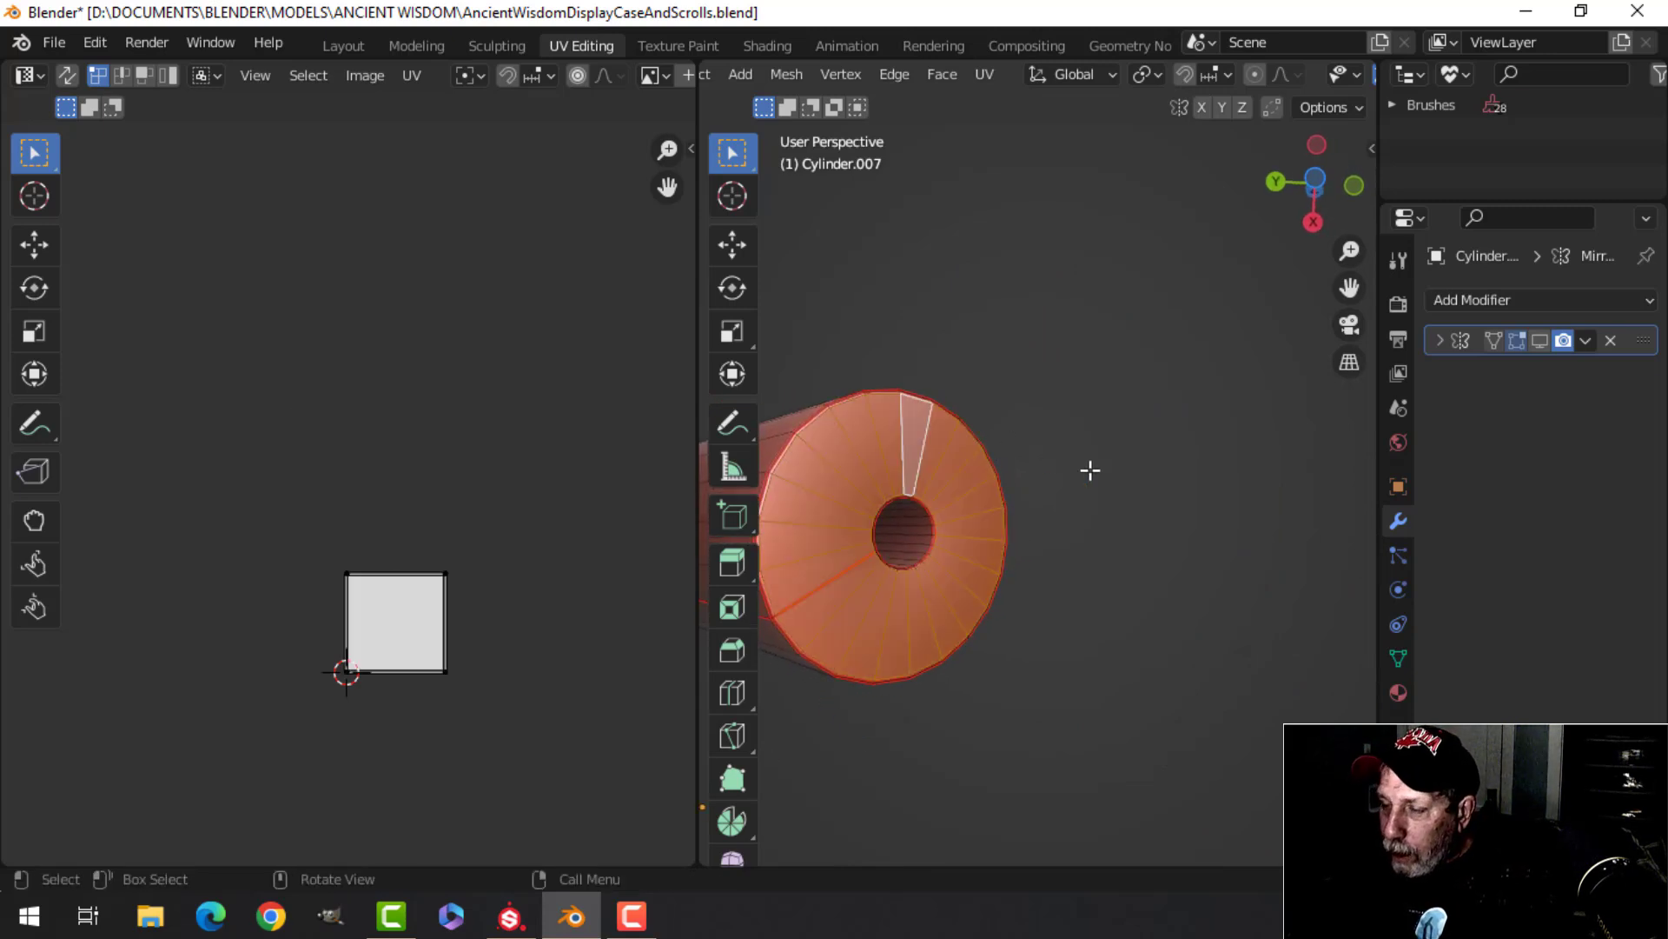
pyautogui.press('ctrl+KP_Add')
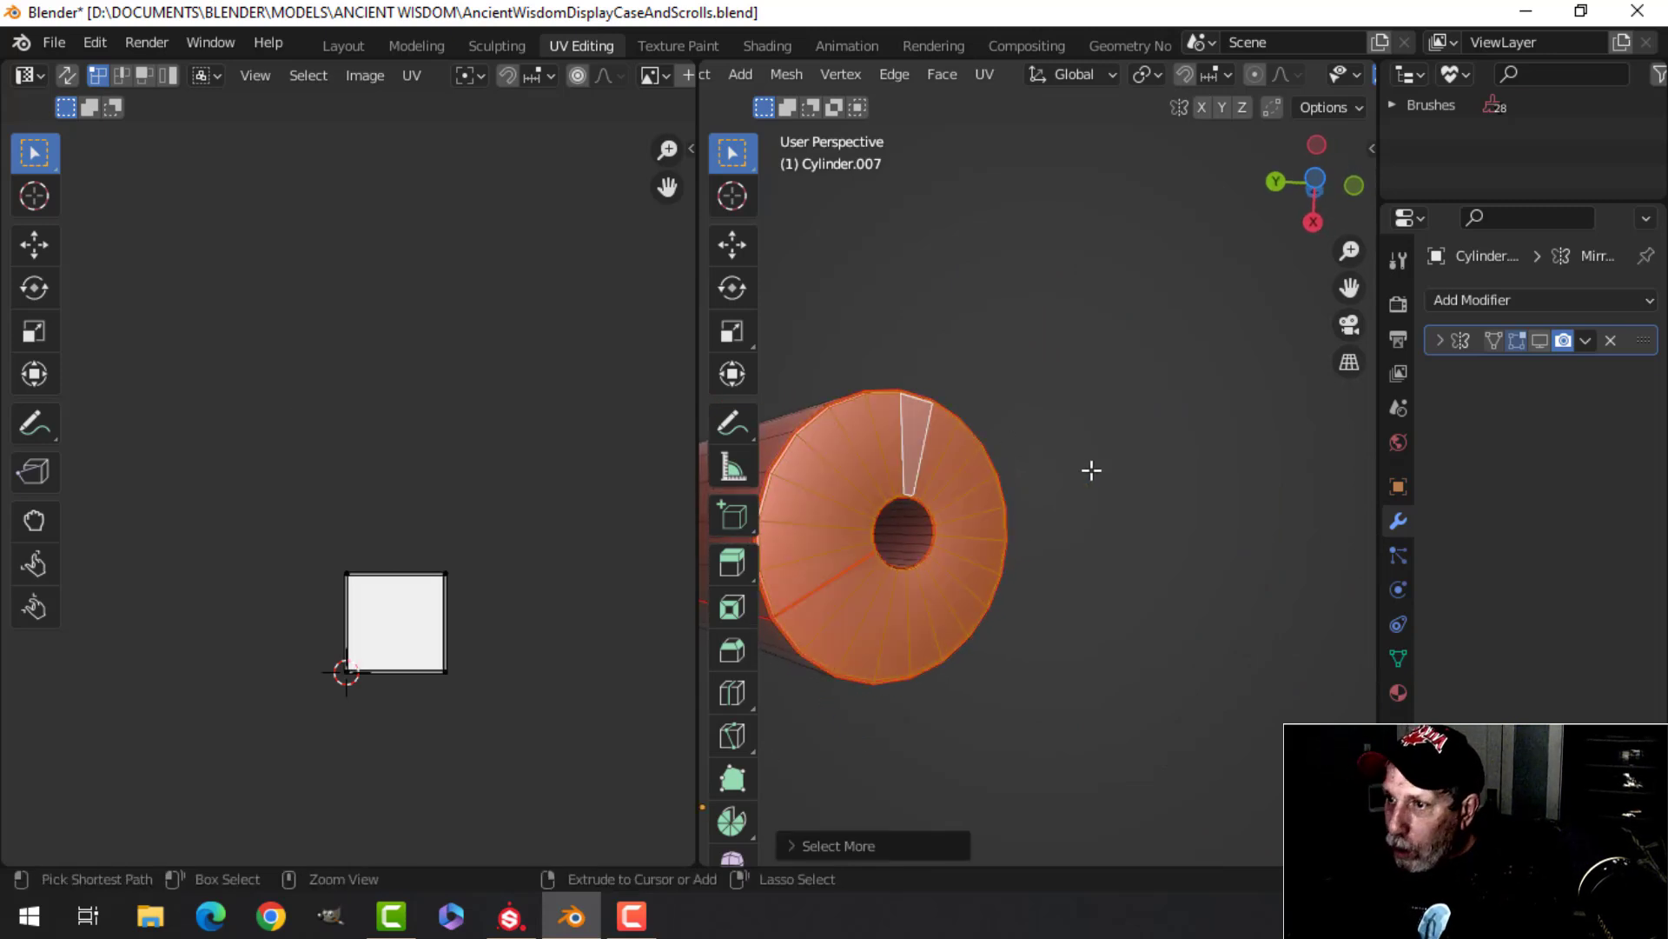
pyautogui.press('u')
pyautogui.click(926, 434)
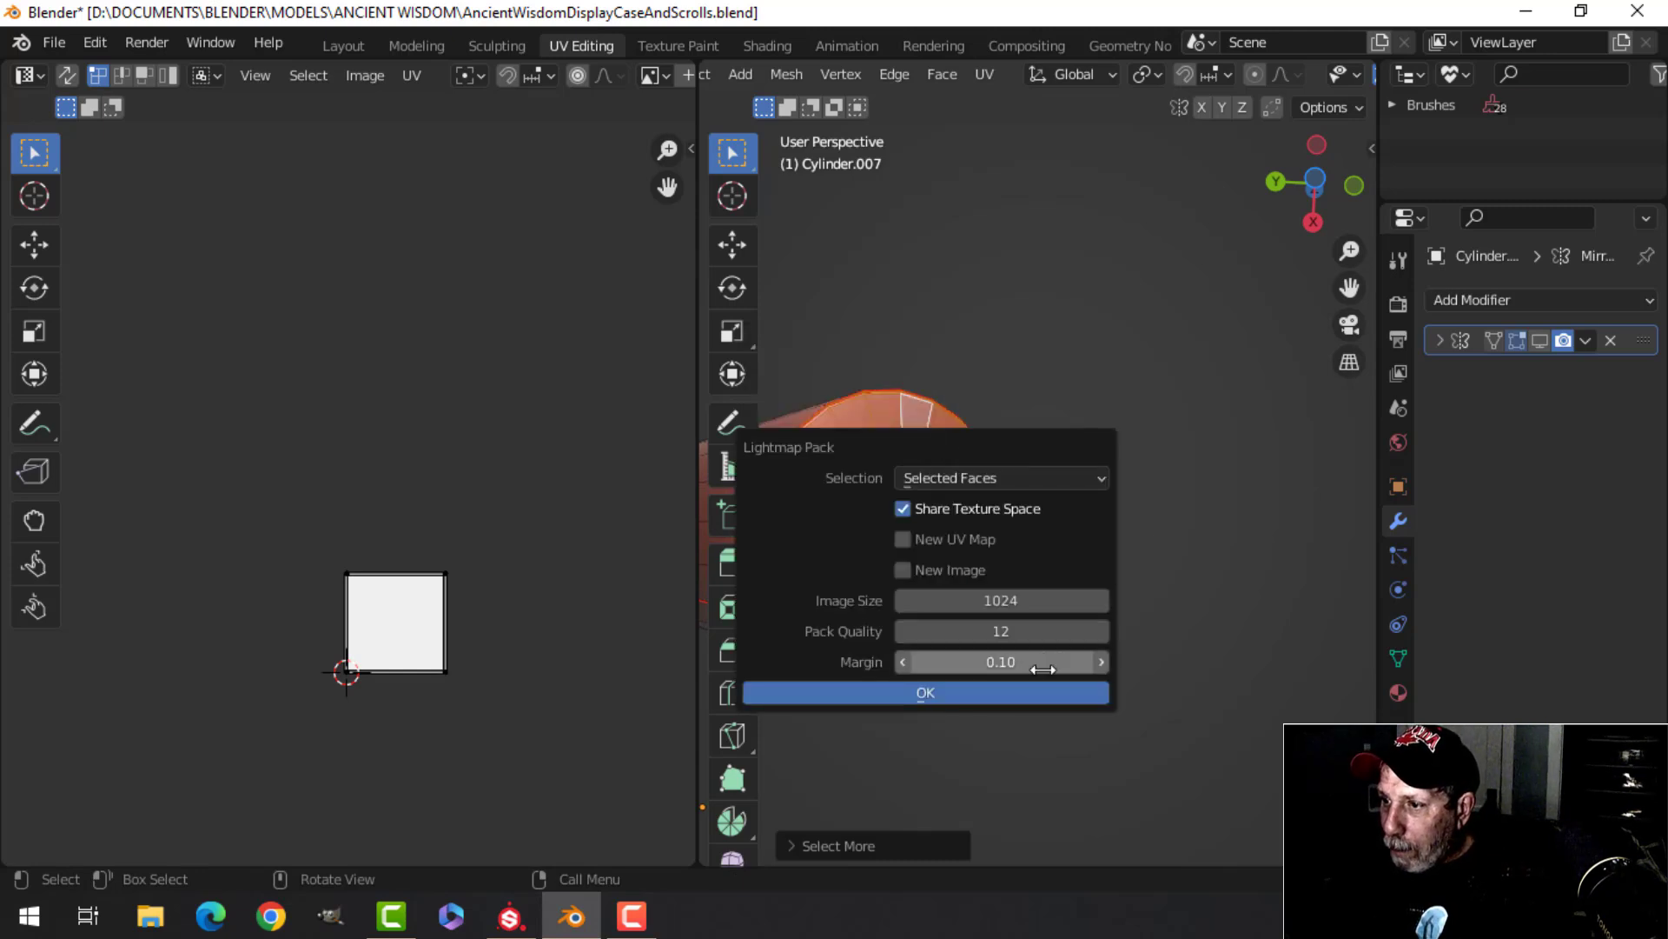
pyautogui.click(1010, 695)
# Unwrap all the lower-end UVs into a straight strip with Follow Active Quads
pyautogui.press('a')
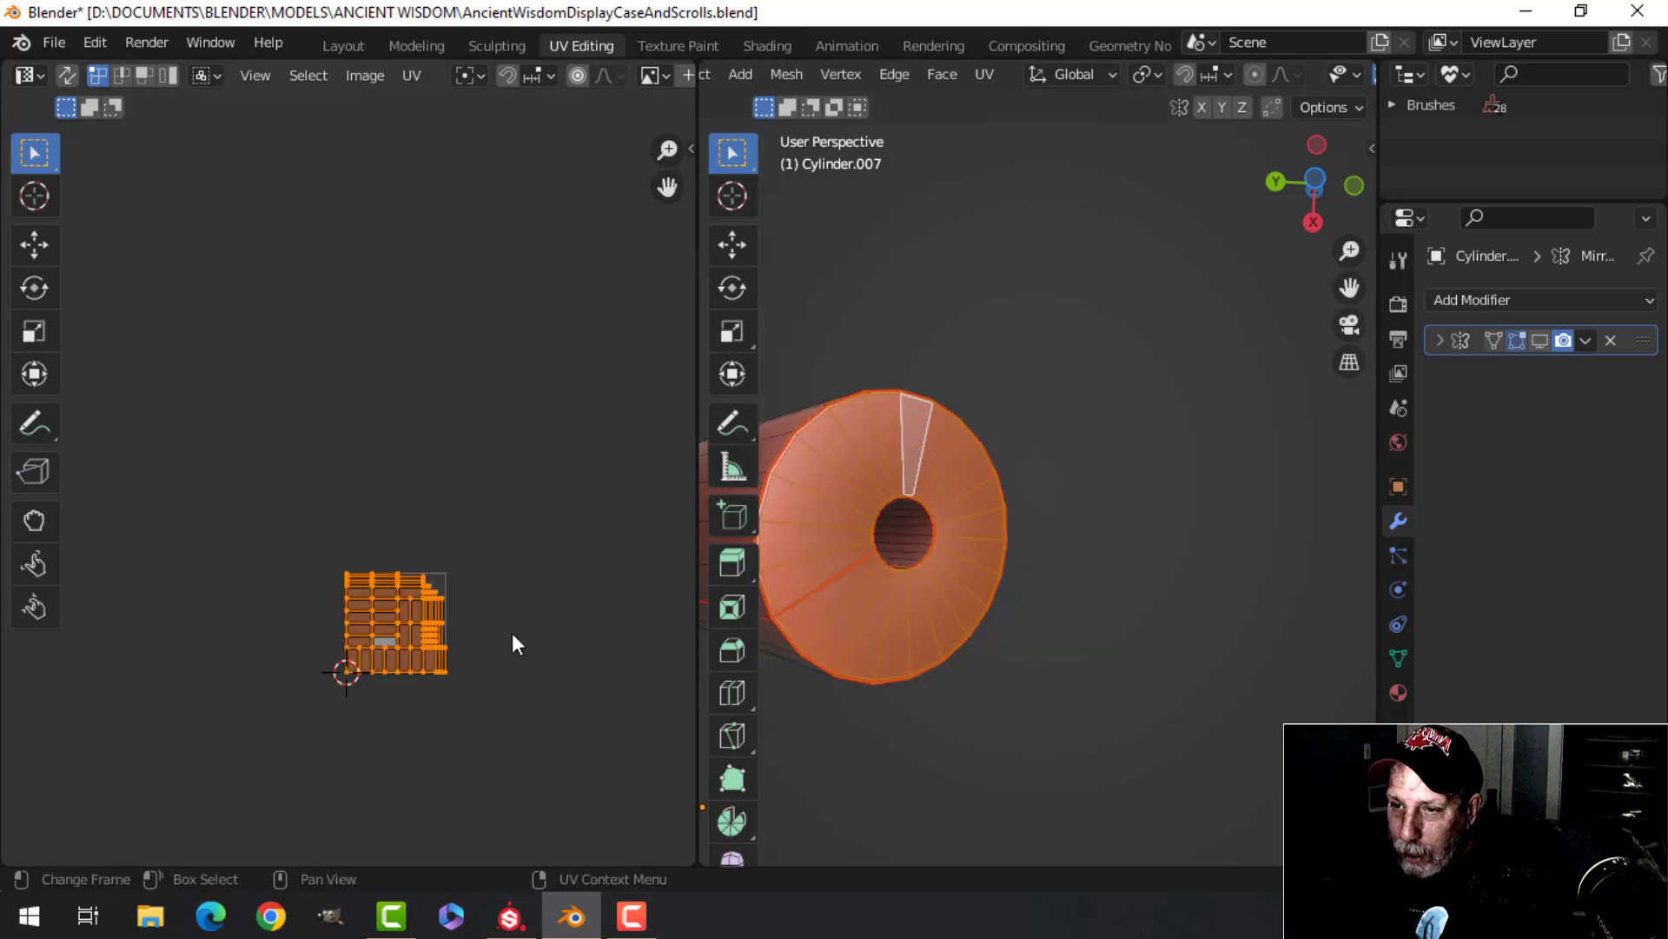
pyautogui.scroll(4, 436, 608)
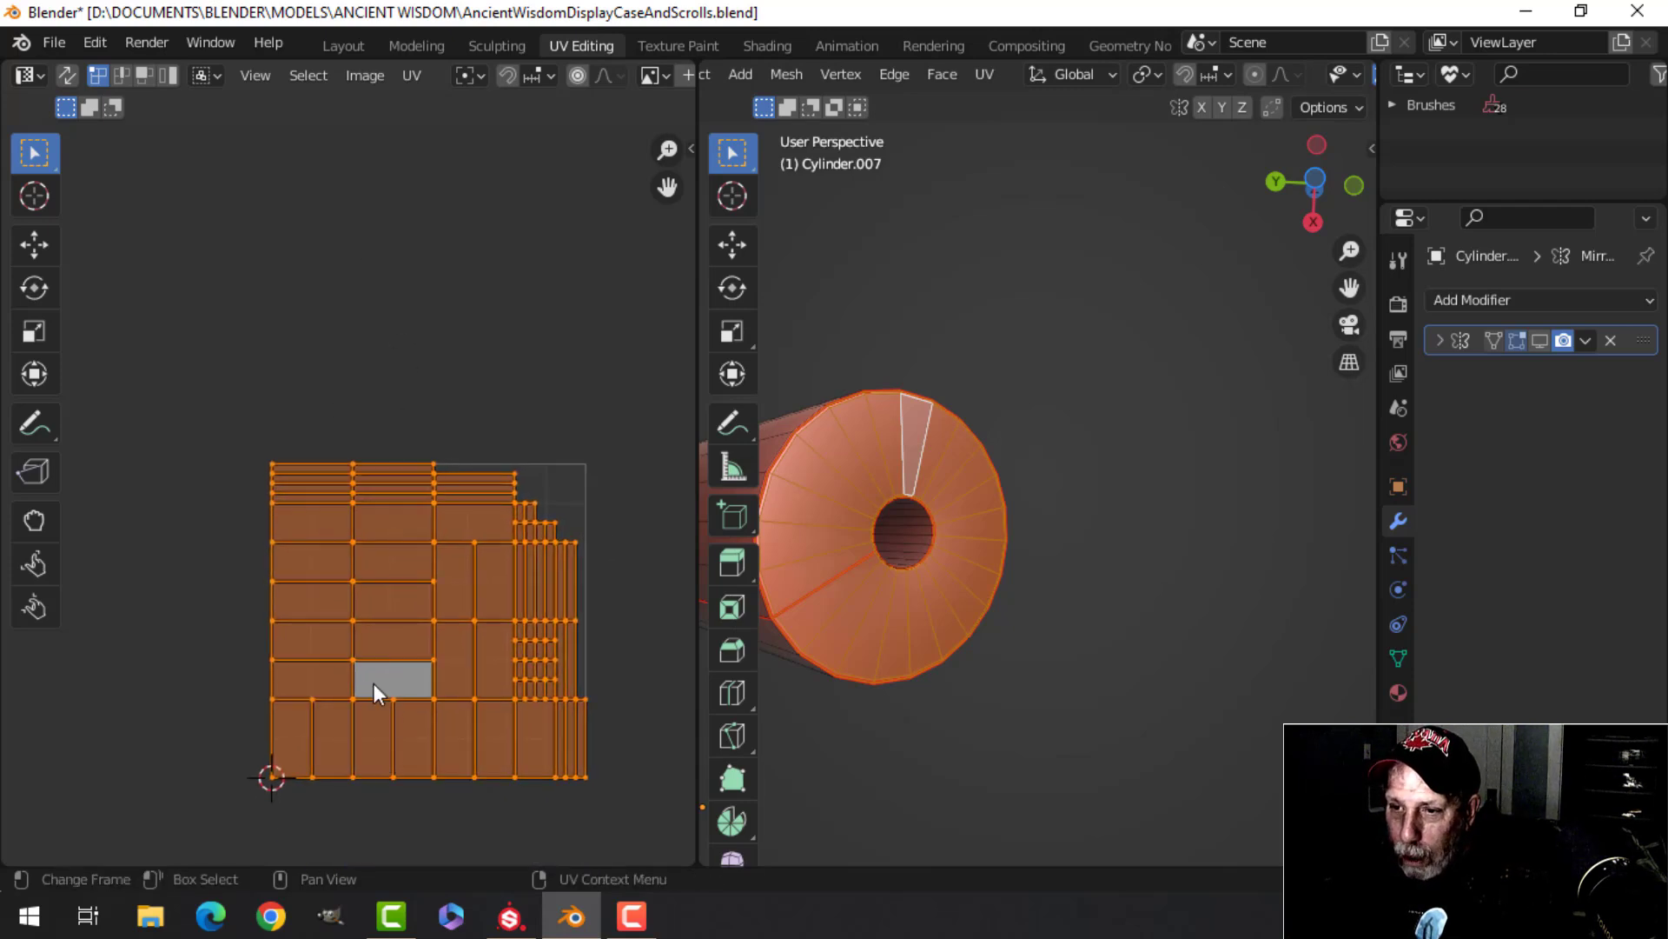
pyautogui.press('u')
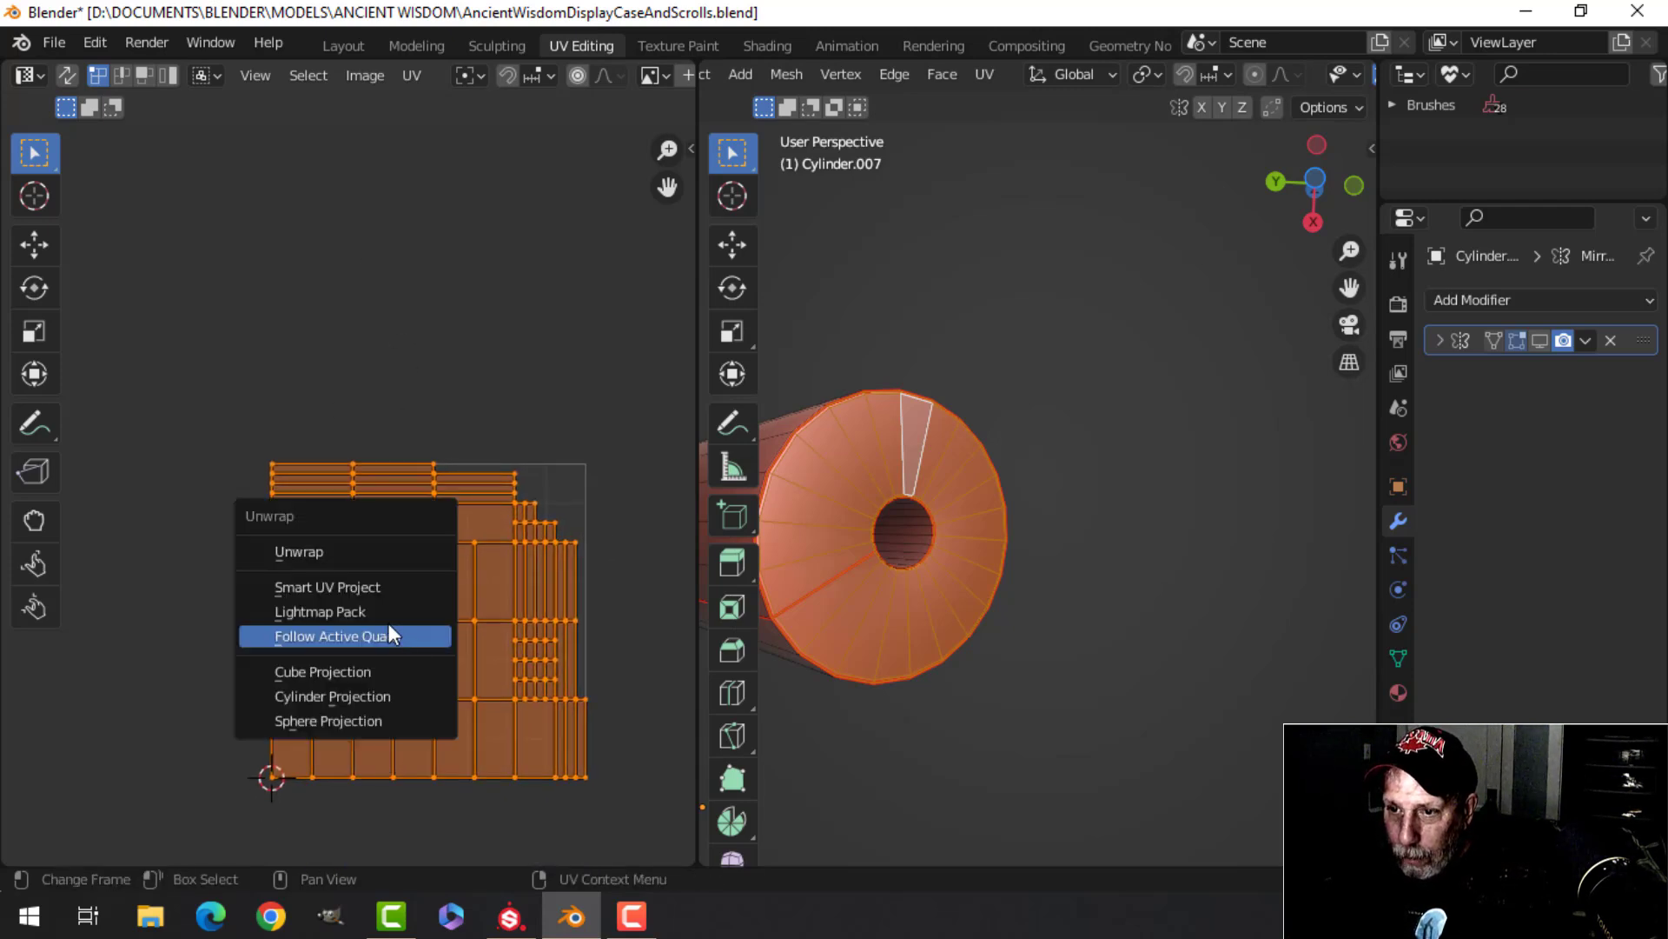
pyautogui.click(384, 633)
pyautogui.click(465, 701)
# Move the lower end's UV strip above and to the right of the UV square
pyautogui.moveTo(869, 565); pyautogui.dragTo(1038, 574, button='middle')
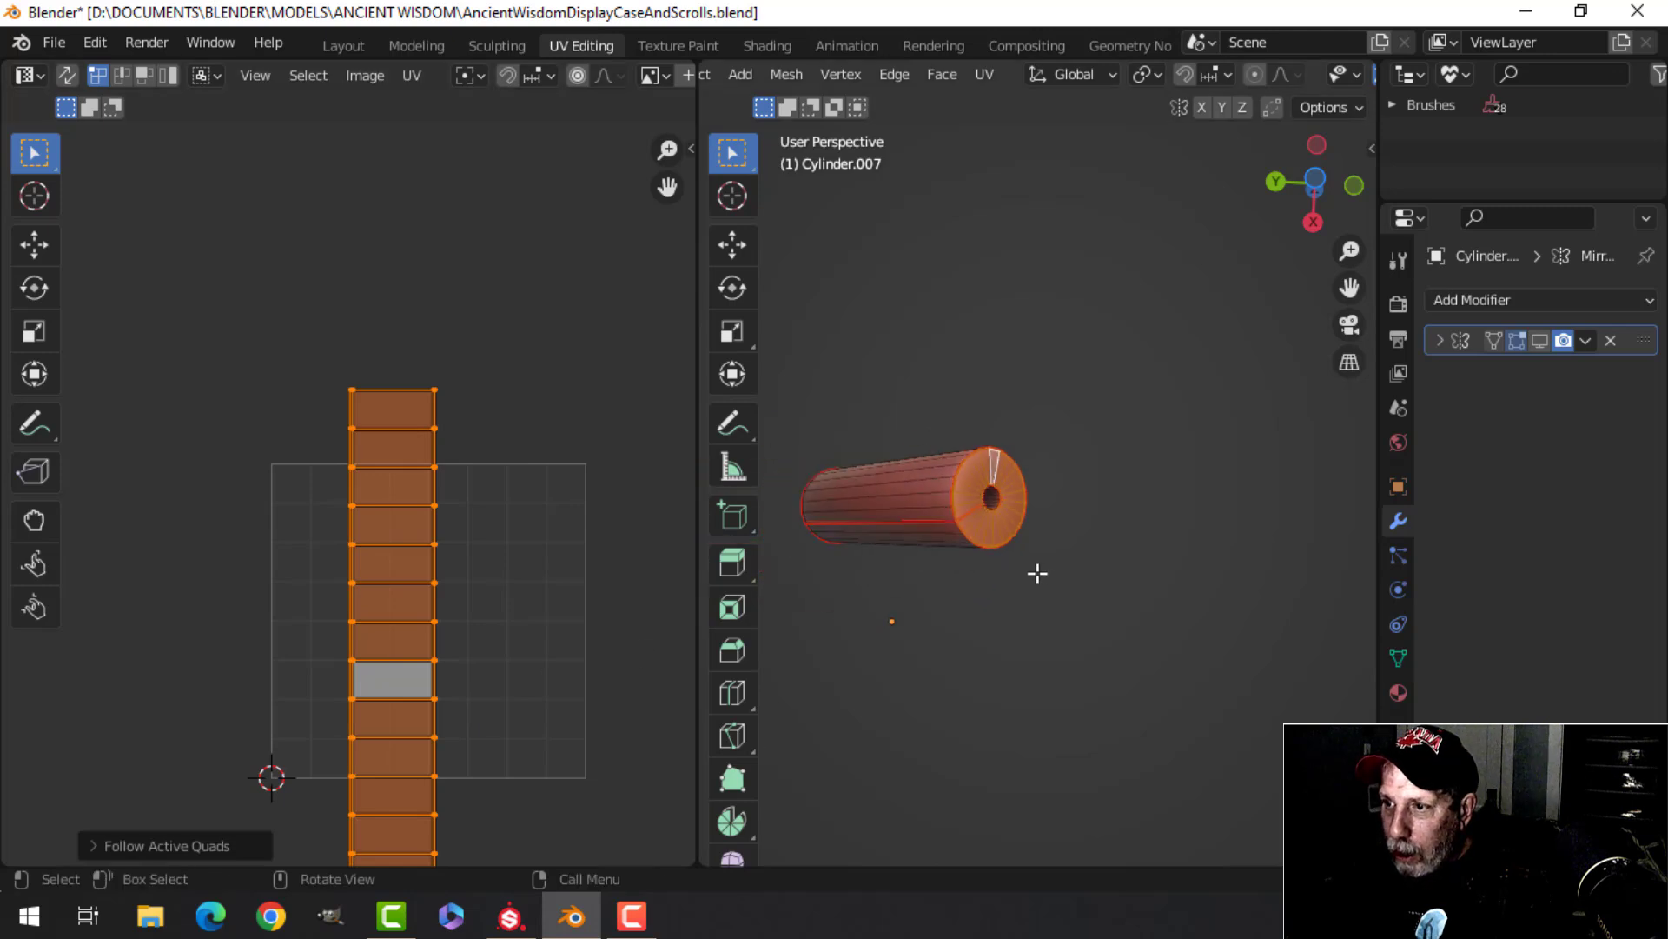
pyautogui.scroll(-3, 566, 611)
pyautogui.scroll(-3, 557, 612)
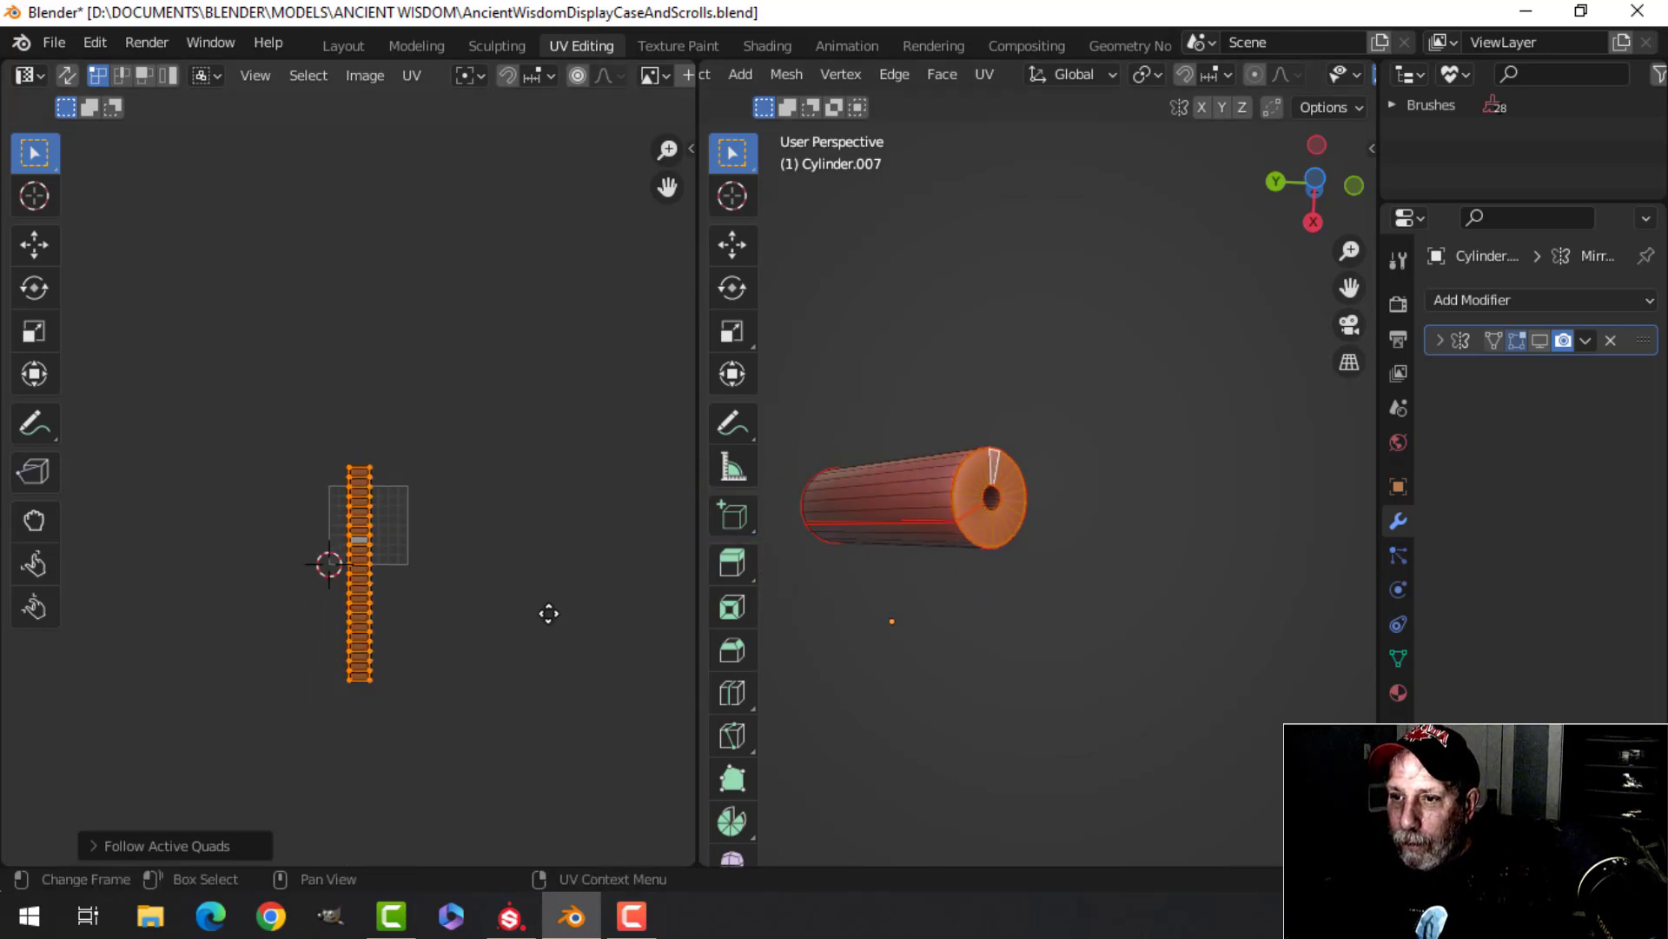
pyautogui.press('g')
pyautogui.click(641, 342)
pyautogui.moveTo(1032, 477); pyautogui.dragTo(1021, 426, button='middle')
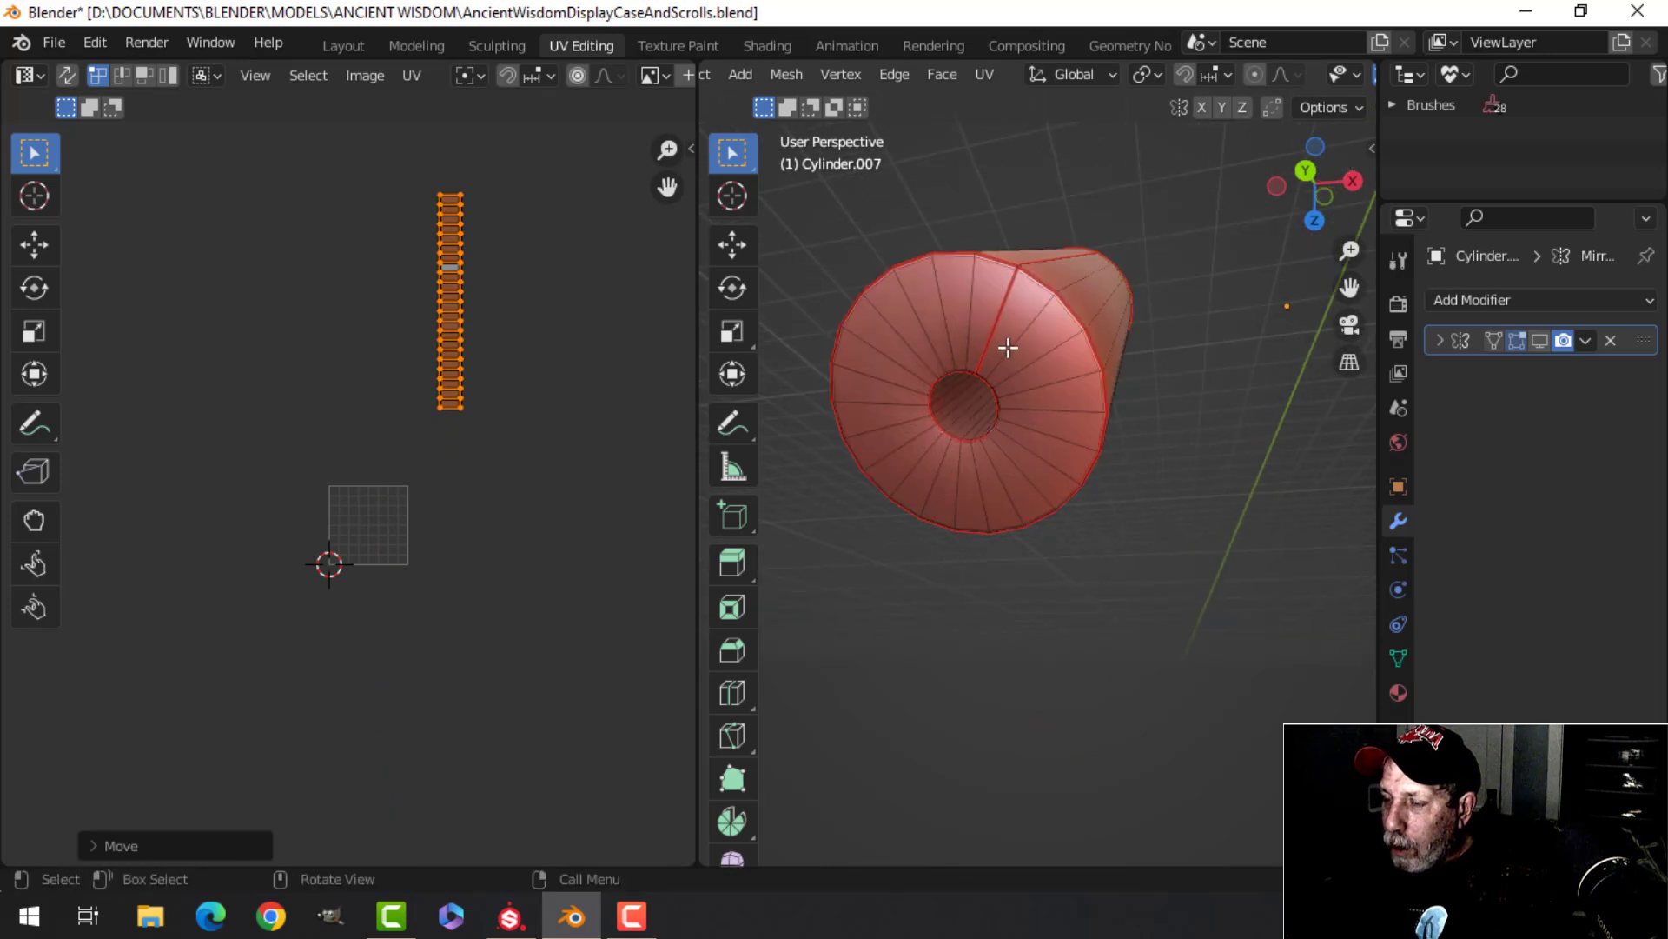
# Select the face rings and rims of both ends, and move the right-hand UV strip directly beside the left-hand one
pyautogui.hotkey('ctrl', 'z')
pyautogui.moveTo(1008, 348); pyautogui.dragTo(911, 390, button='middle')
pyautogui.keyDown('alt'); pyautogui.keyDown('shift'); pyautogui.click(911, 370); pyautogui.keyUp('shift'); pyautogui.keyUp('alt')
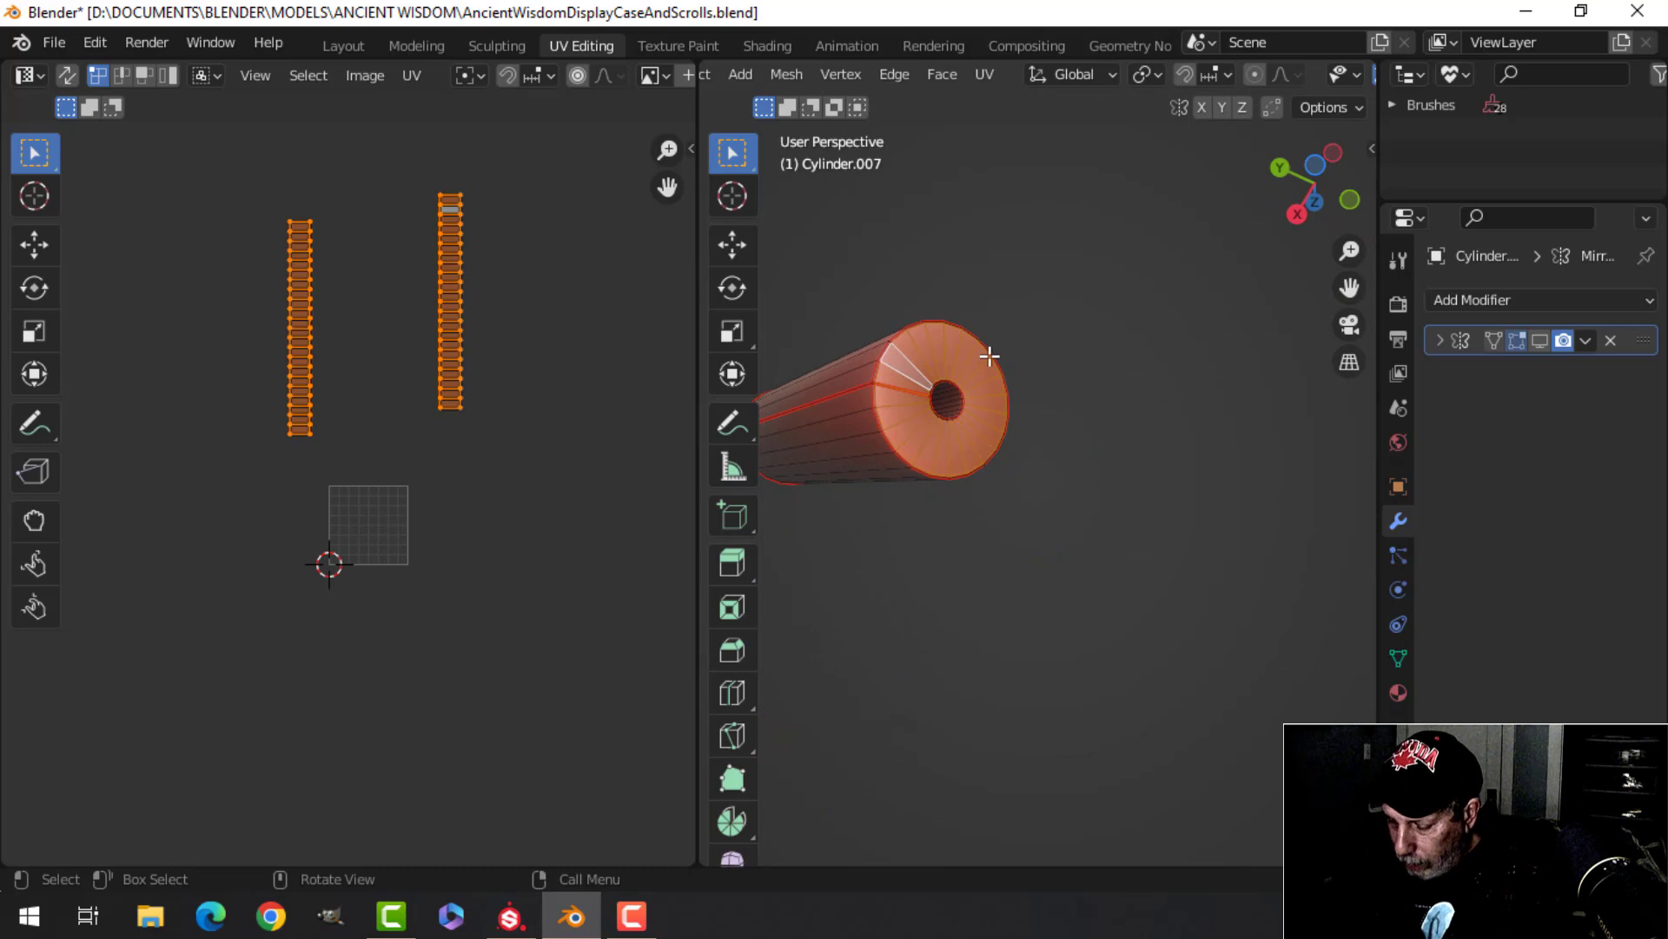
pyautogui.press('ctrl+KP_Add')
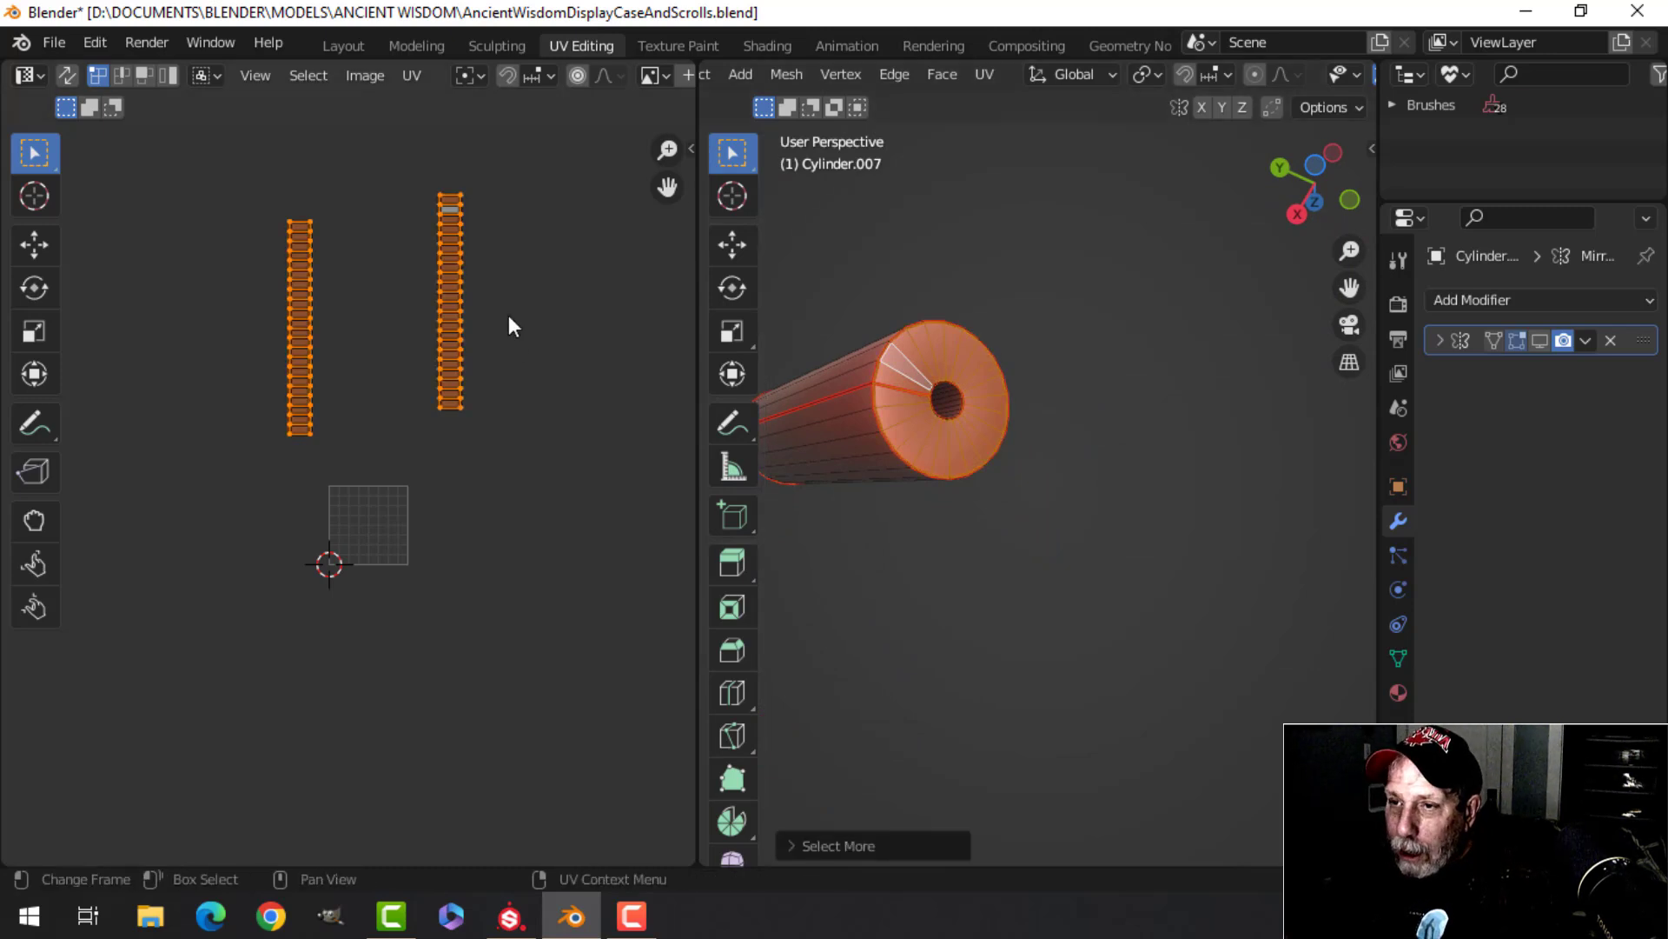
pyautogui.click(481, 243)
pyautogui.moveTo(402, 149); pyautogui.dragTo(537, 470)
pyautogui.press('g')
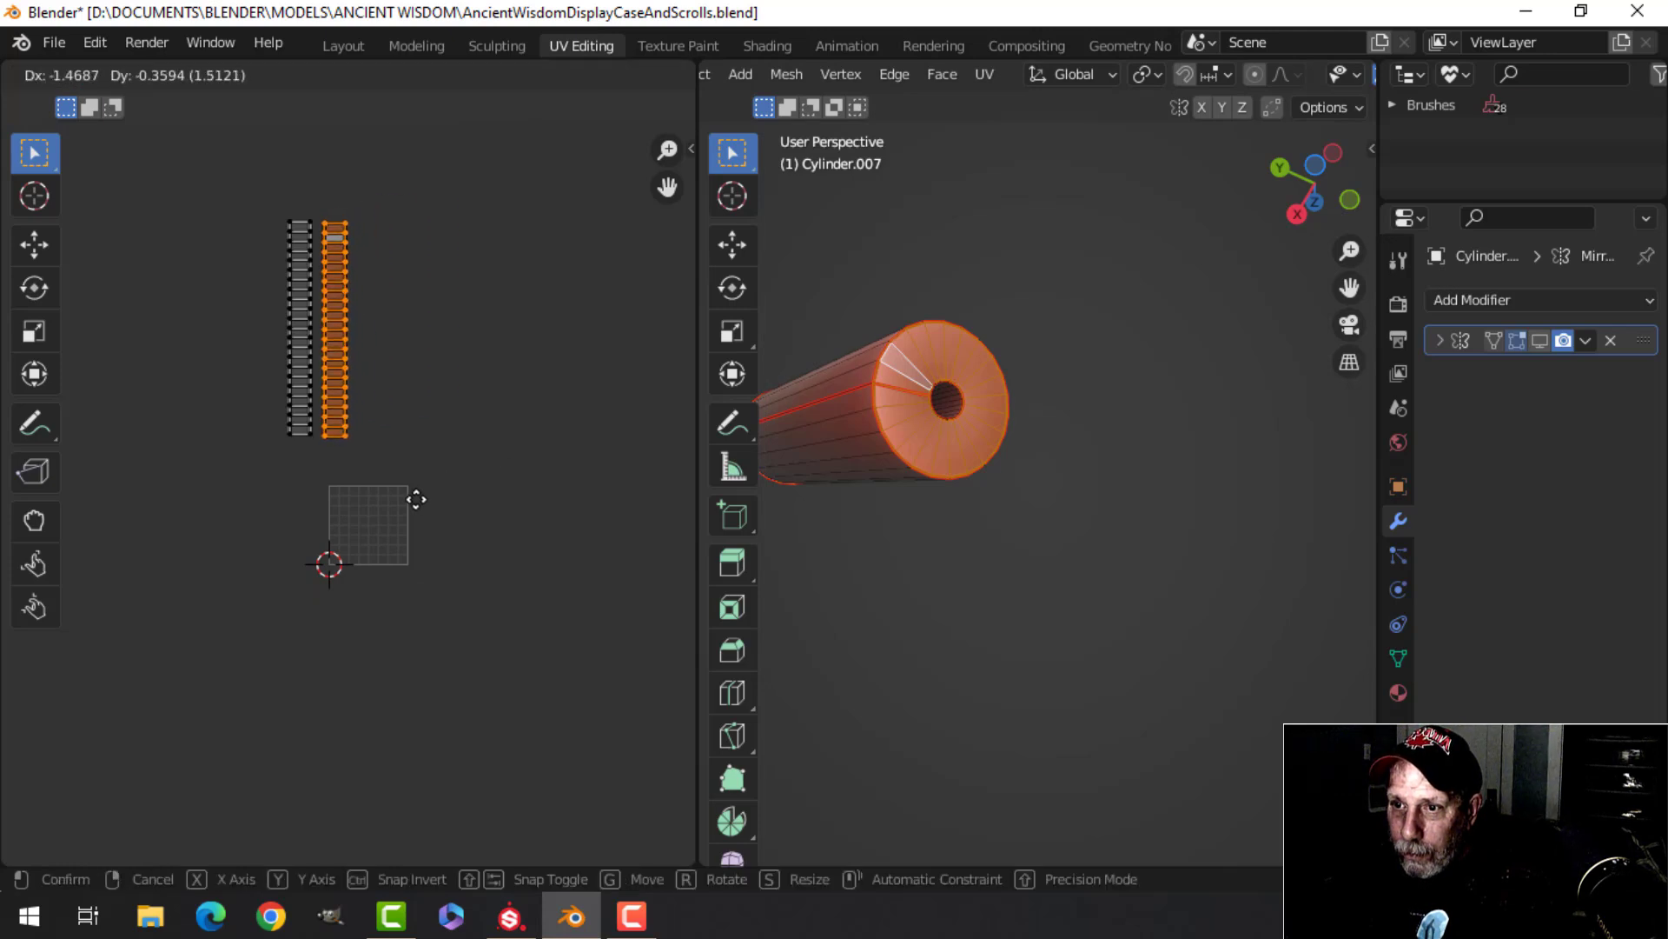
pyautogui.click(409, 495)
pyautogui.hotkey('alt', 'a')
# Select the cylinder's outer side and inner hole faces without the end rings, and unwrap them
pyautogui.moveTo(906, 459); pyautogui.dragTo(1060, 404, button='middle')
pyautogui.keyDown('alt'); pyautogui.click(1014, 398); pyautogui.keyUp('alt')
pyautogui.press('a')
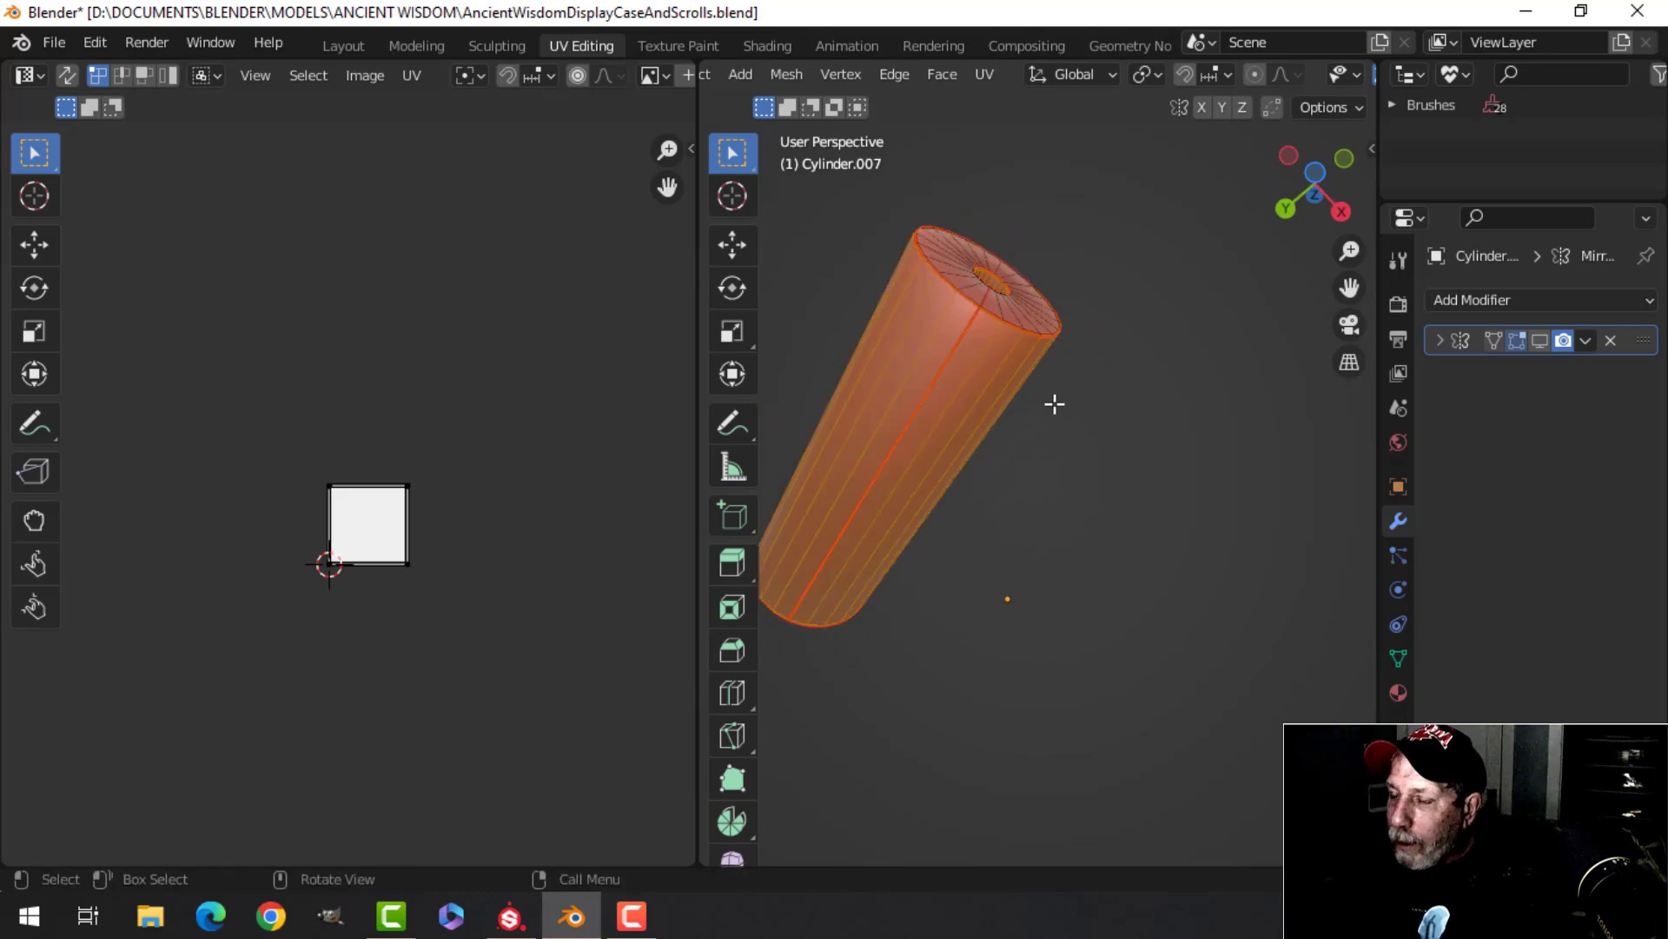
pyautogui.press('u')
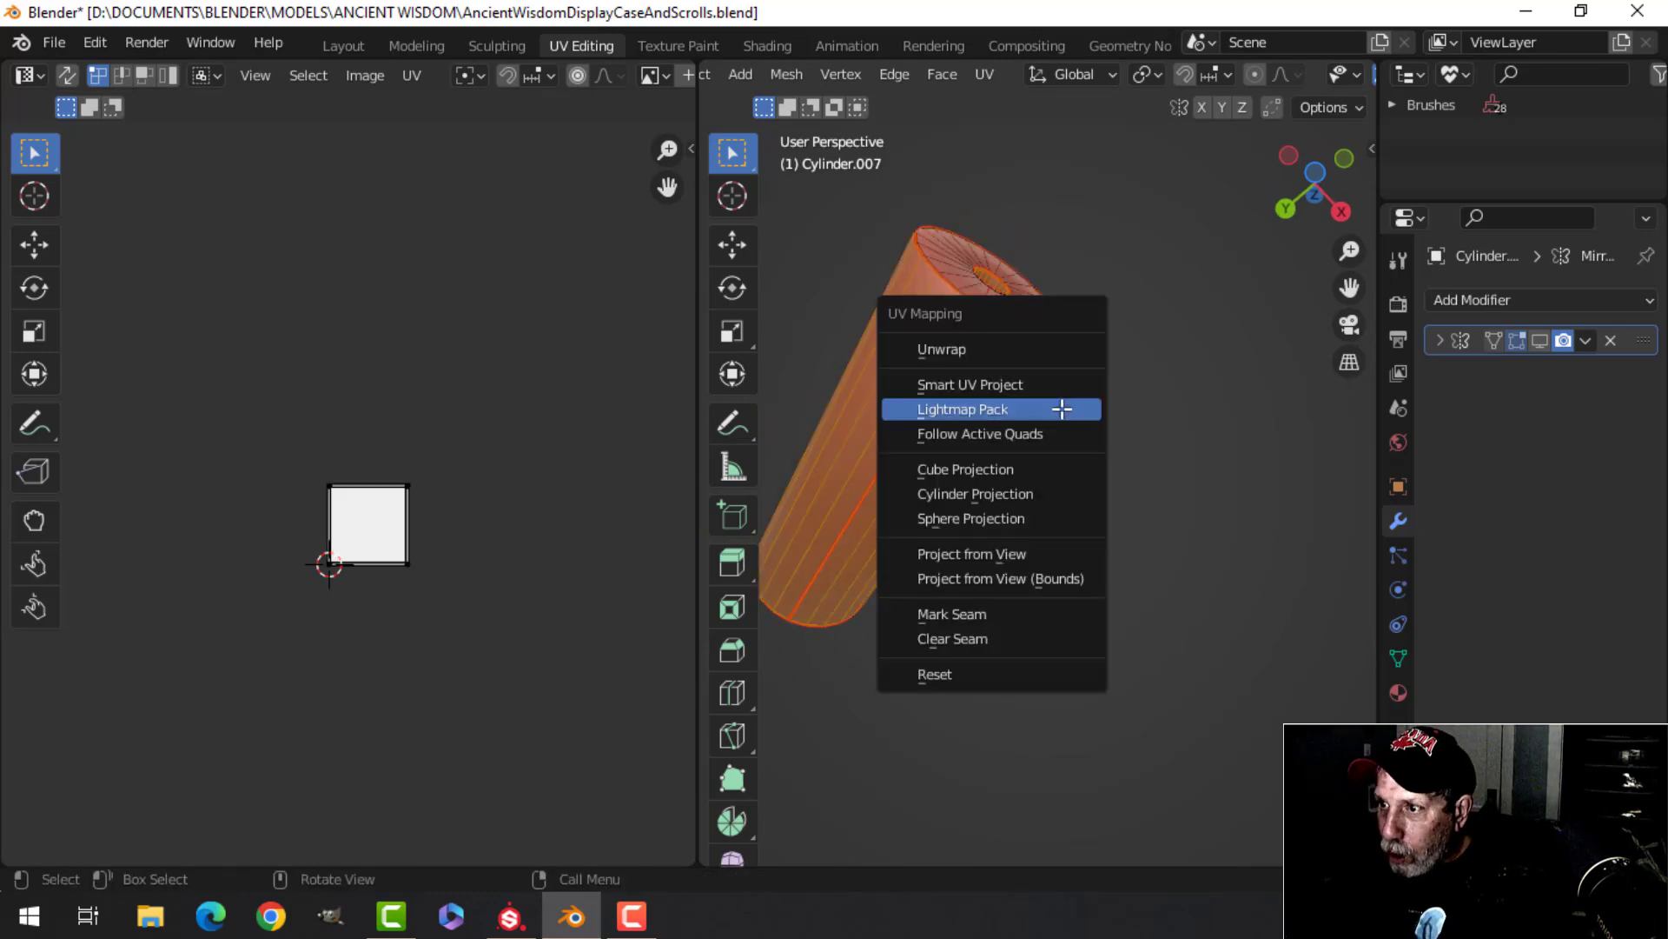
pyautogui.click(967, 353)
pyautogui.scroll(3, 484, 533)
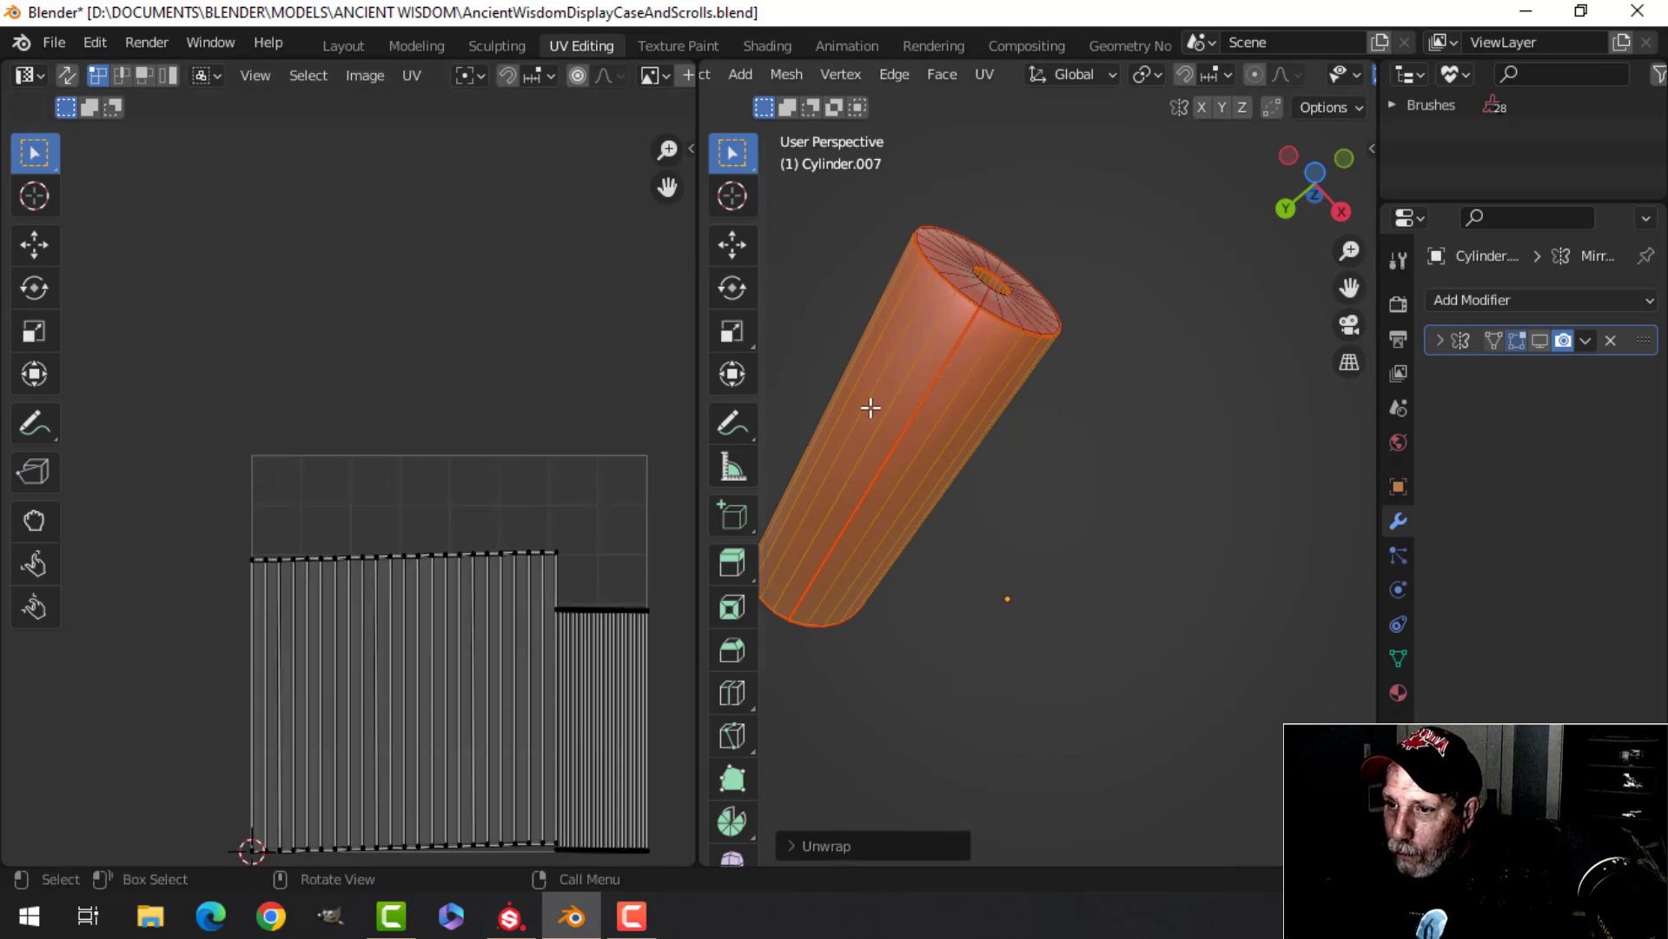
# Clear the selection, select only the face ring inside the cylinder's hole, and select all of its UVs
pyautogui.scroll(-4, 901, 431)
pyautogui.scroll(-5, 386, 440)
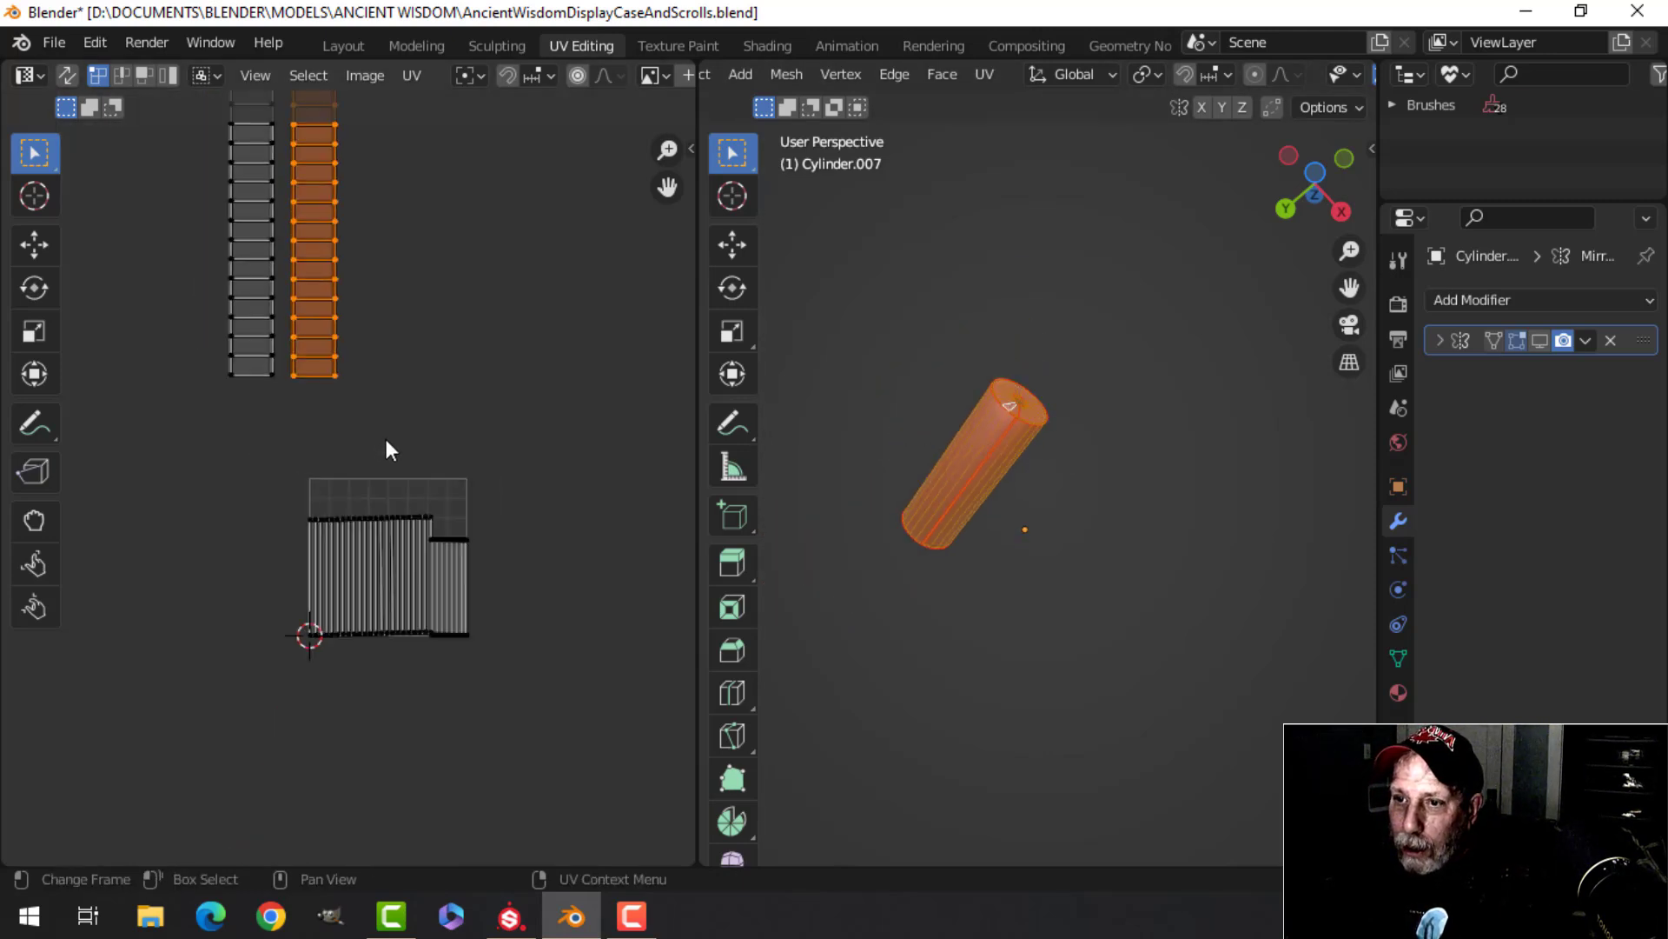
pyautogui.scroll(3, 469, 560)
pyautogui.hotkey('alt', 'a')
pyautogui.keyDown('shift'); pyautogui.moveTo(980, 499); pyautogui.dragTo(1032, 398, button='middle'); pyautogui.keyUp('shift')
pyautogui.keyDown('alt'); pyautogui.click(937, 431); pyautogui.keyUp('alt')
pyautogui.scroll(2, 1128, 475)
pyautogui.hotkey('alt', 'a')
pyautogui.keyDown('alt'); pyautogui.click(946, 329); pyautogui.keyUp('alt')
pyautogui.scroll(3, 456, 550)
pyautogui.moveTo(514, 540); pyautogui.dragTo(348, 486, button='middle')
pyautogui.press('a')
pyautogui.scroll(-2, 553, 460)
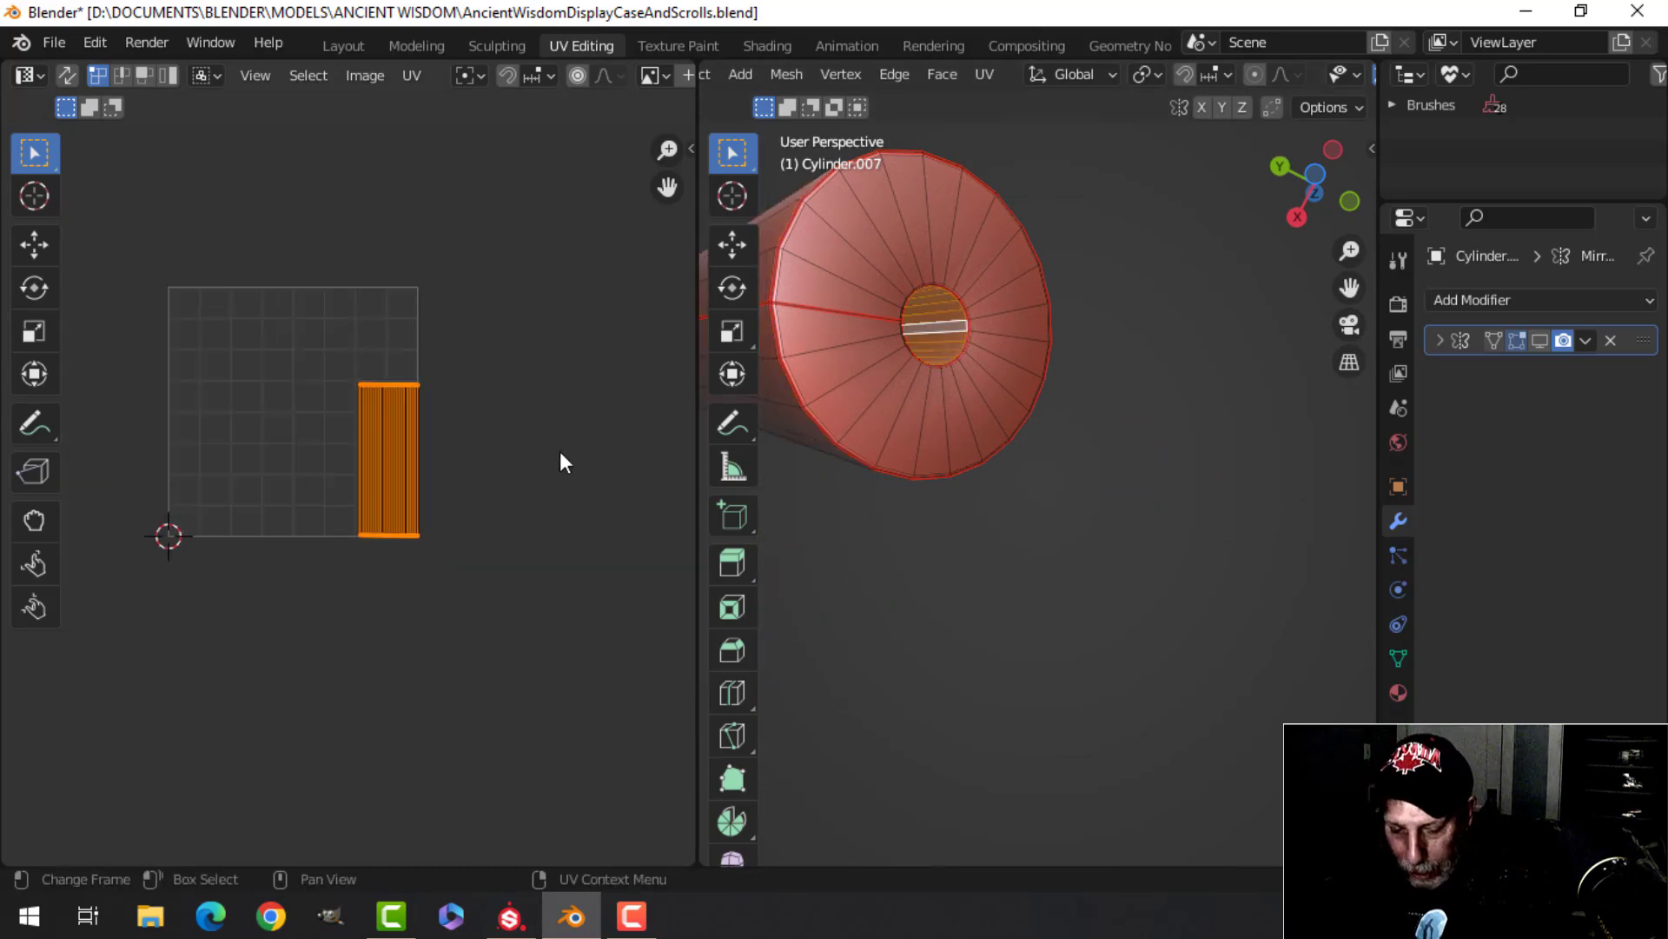
# Try to scale the hole's UV island to about 0.2 and move it into the UV square's lower-right corner
pyautogui.press('s')
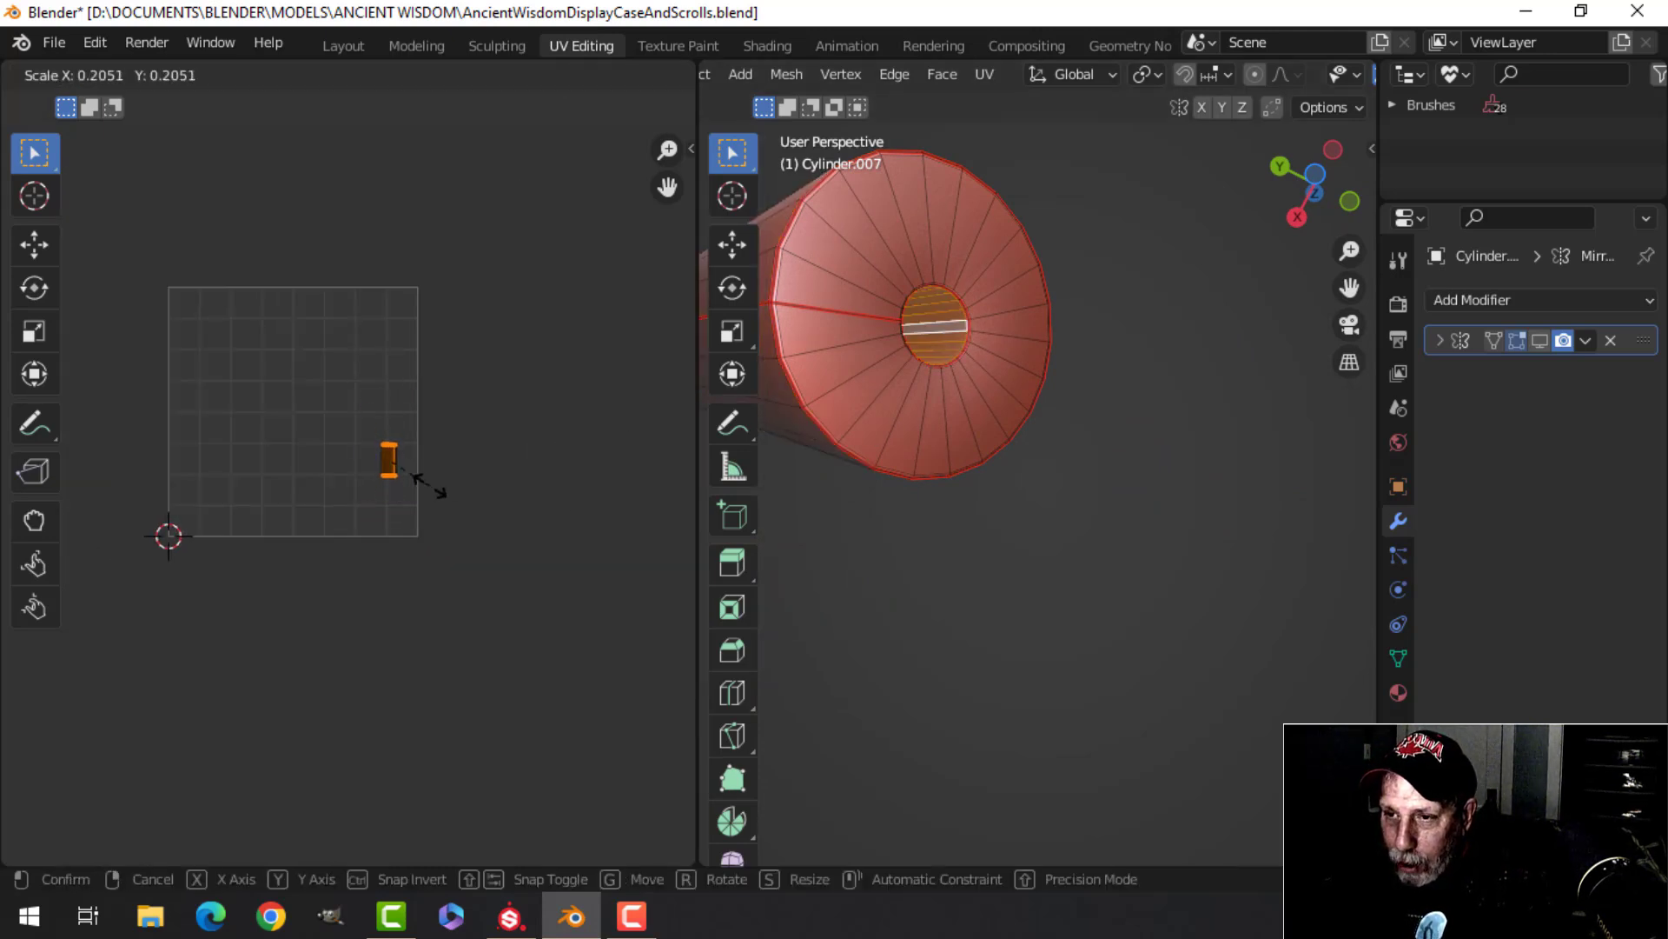
pyautogui.click(432, 492)
pyautogui.press('g')
pyautogui.click(450, 545)
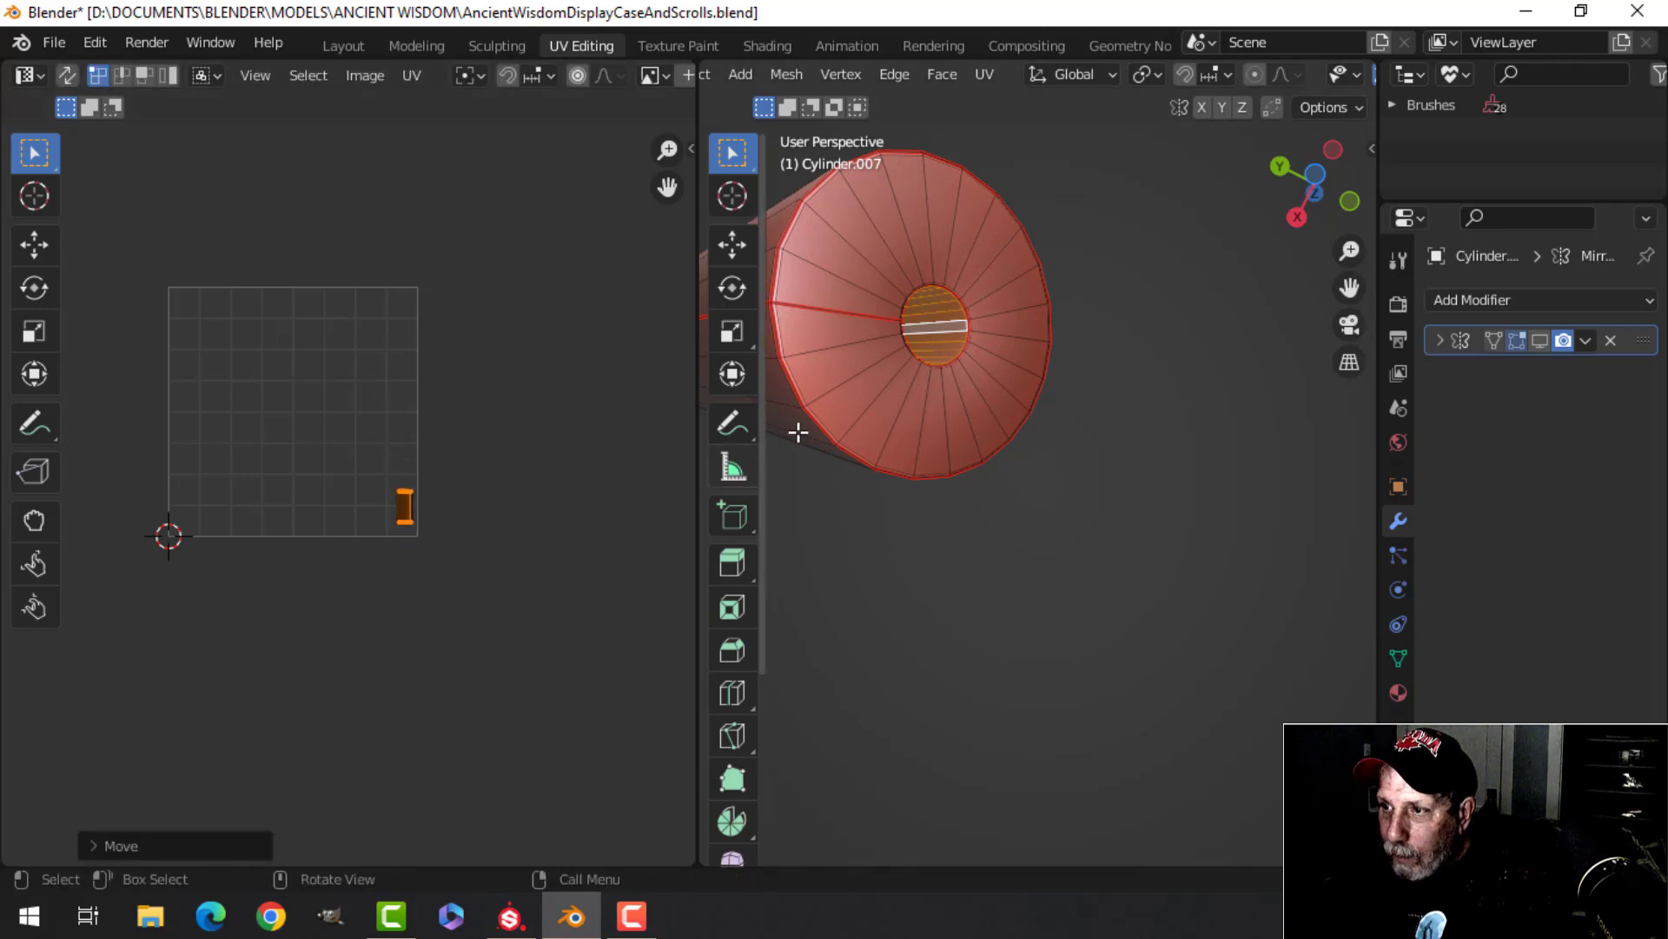
# Select the whole mesh and box-select UVs along both rim lines beside the outer side's island
pyautogui.scroll(-5, 1072, 402)
pyautogui.press('a')
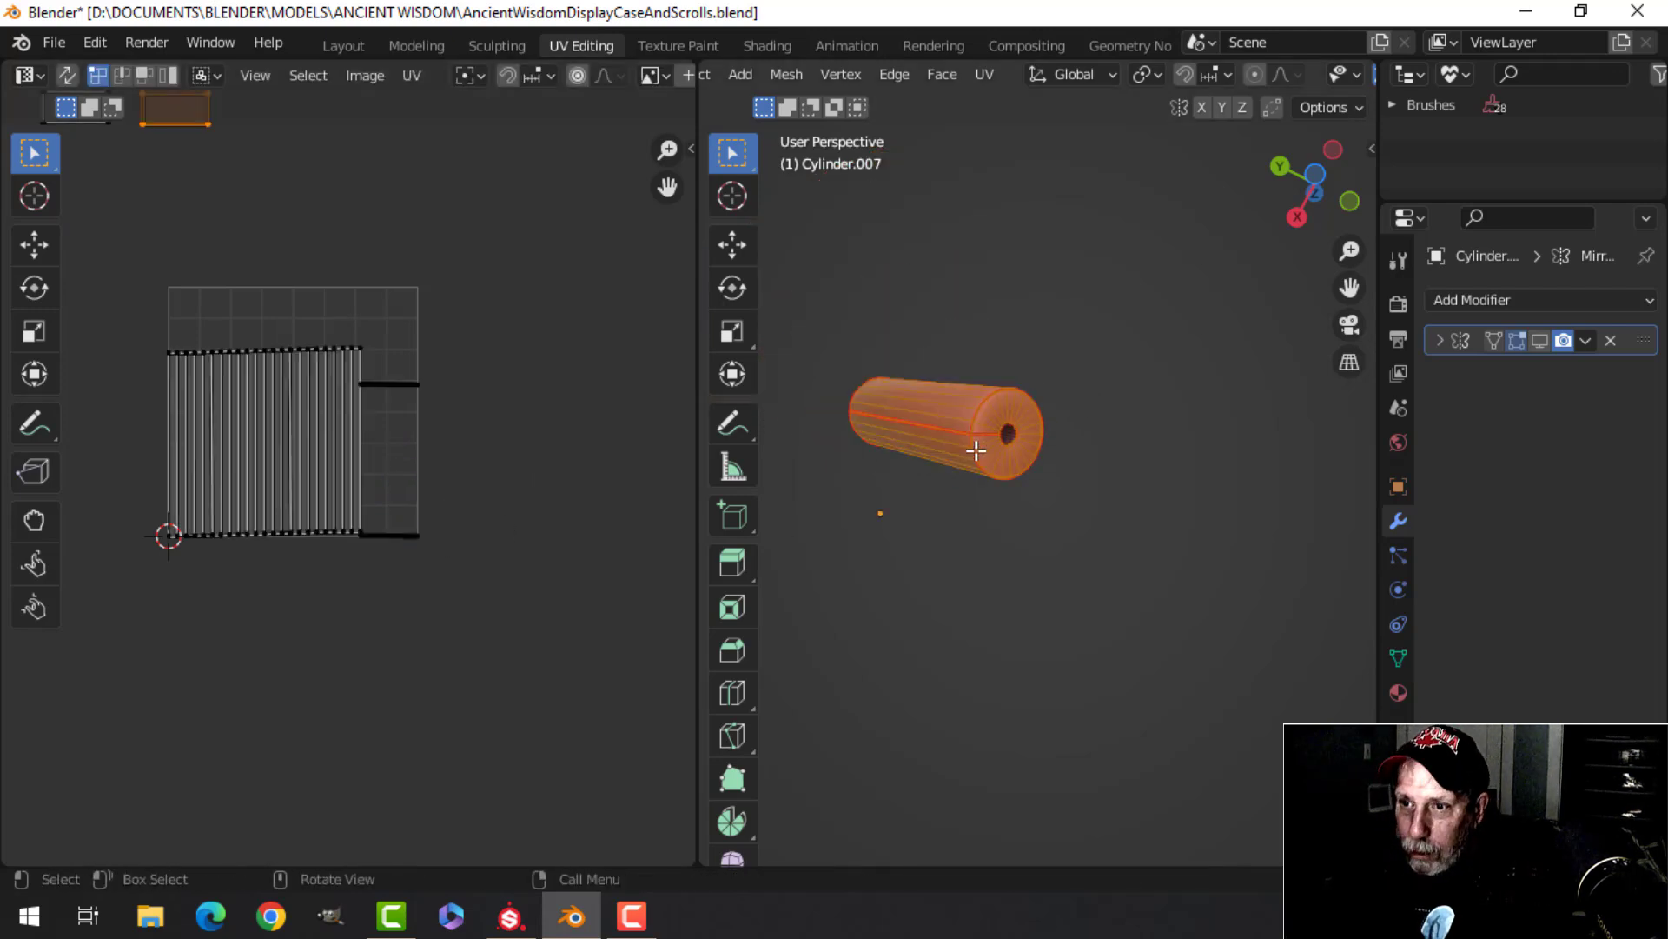
pyautogui.scroll(2, 410, 391)
pyautogui.click(420, 350)
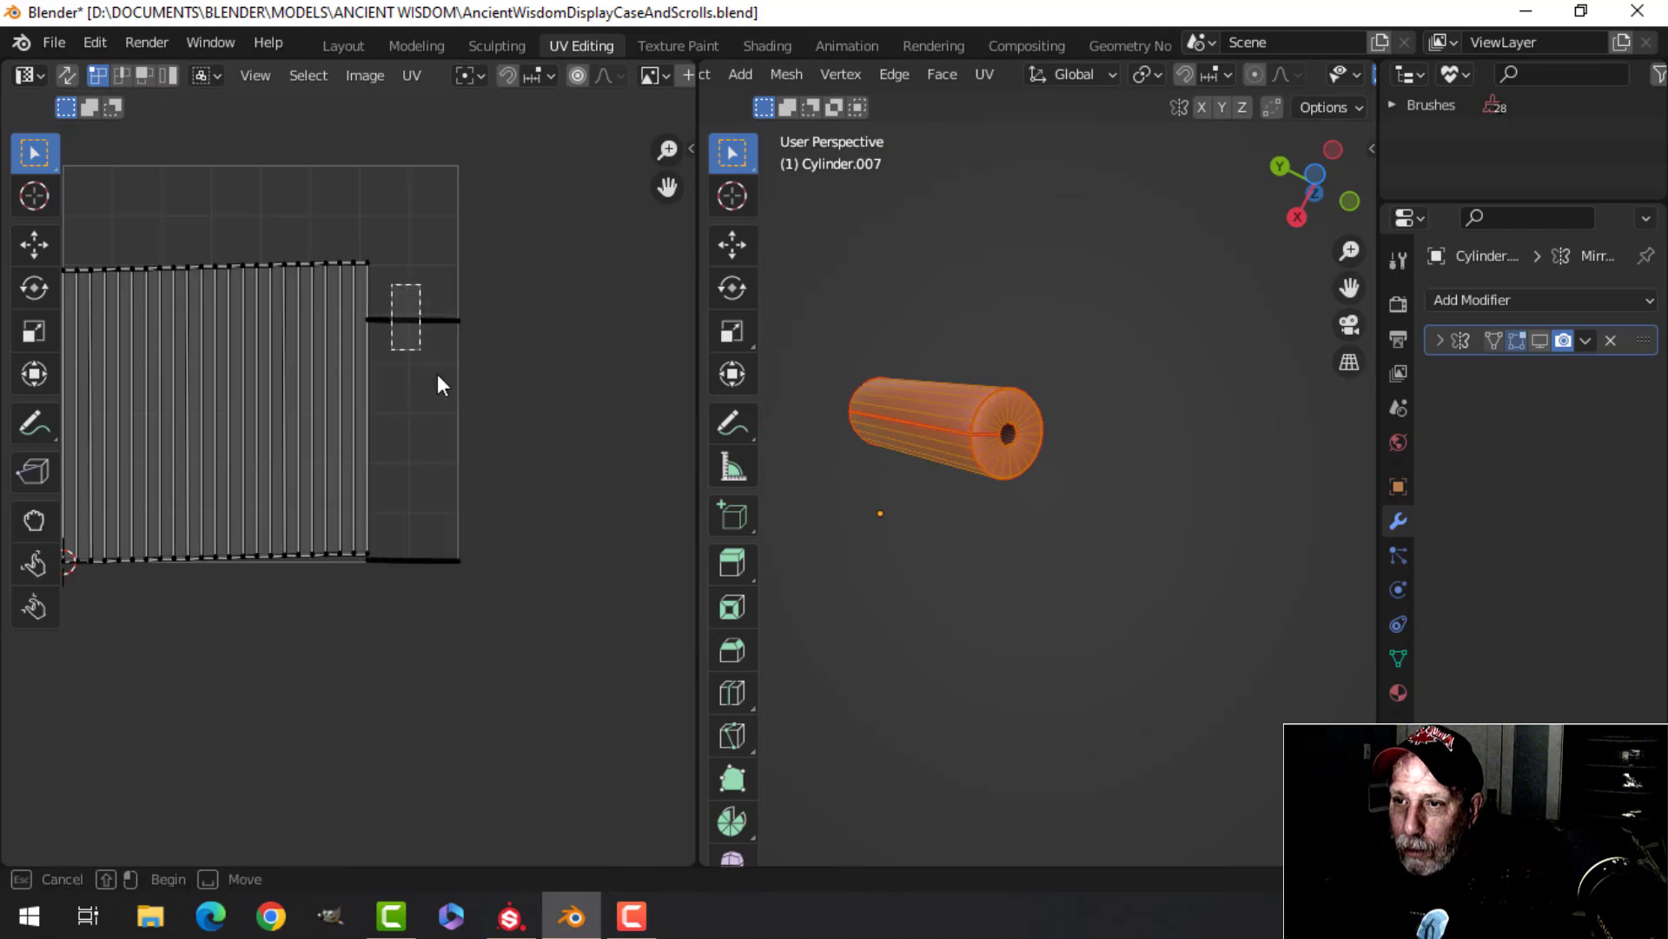
pyautogui.keyDown('shift'); pyautogui.moveTo(391, 533); pyautogui.dragTo(438, 590); pyautogui.keyUp('shift')
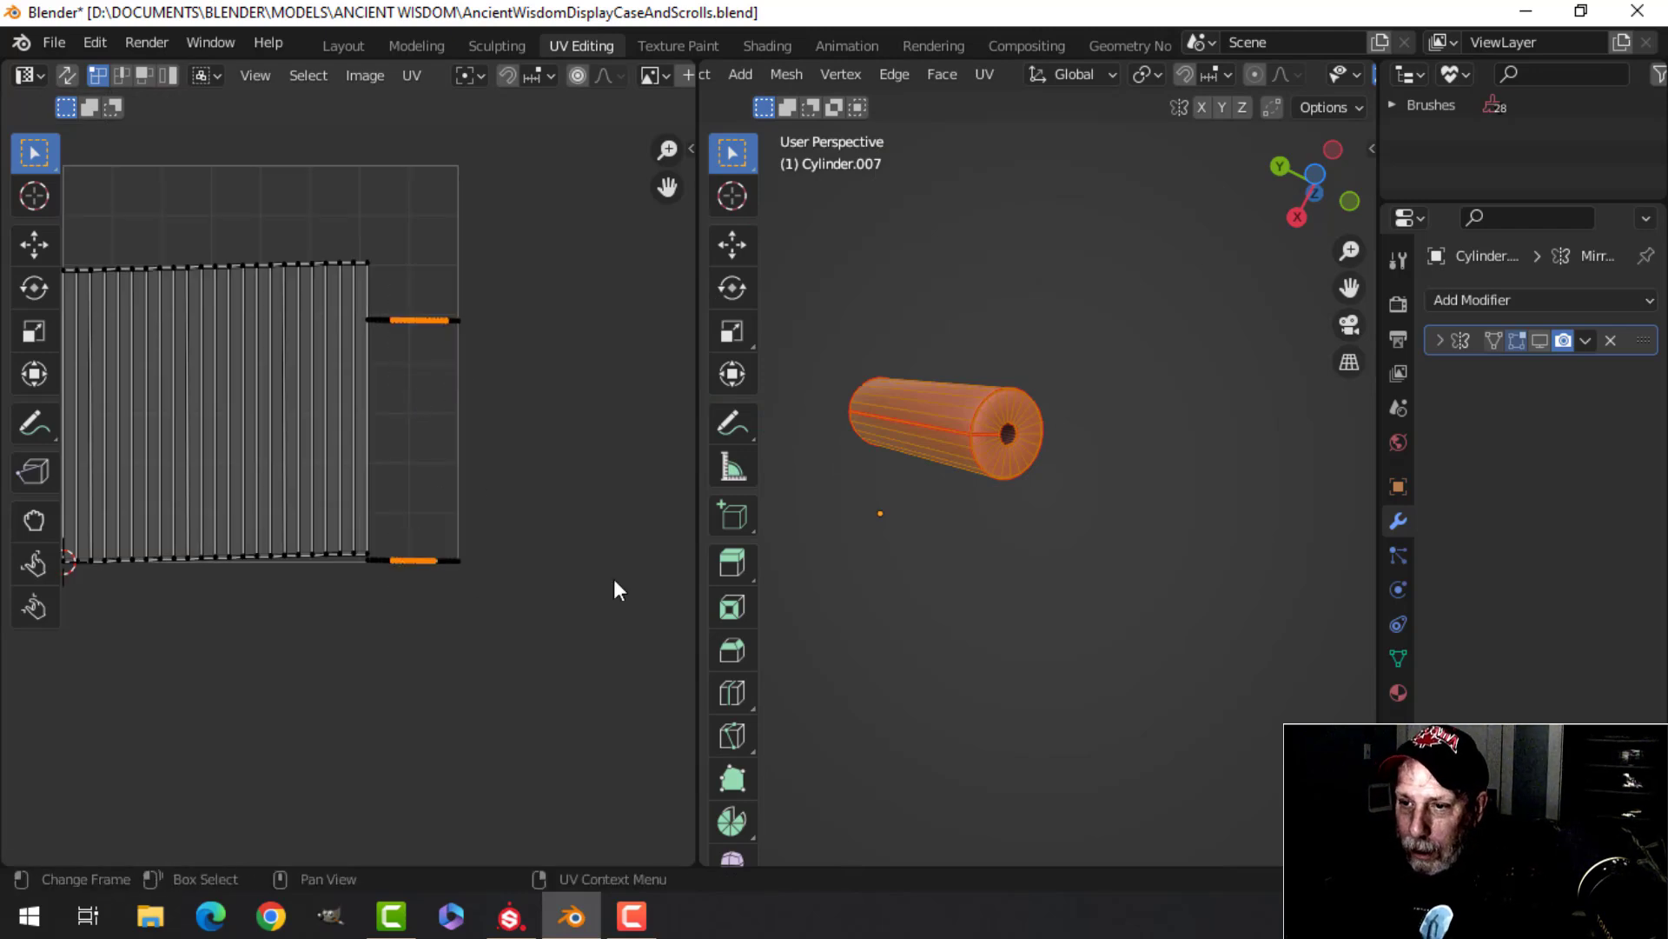
# Undo back to before the scaling of the hole's UV island
pyautogui.hotkey('ctrl', 'z')
pyautogui.hotkey('ctrl', 'z')
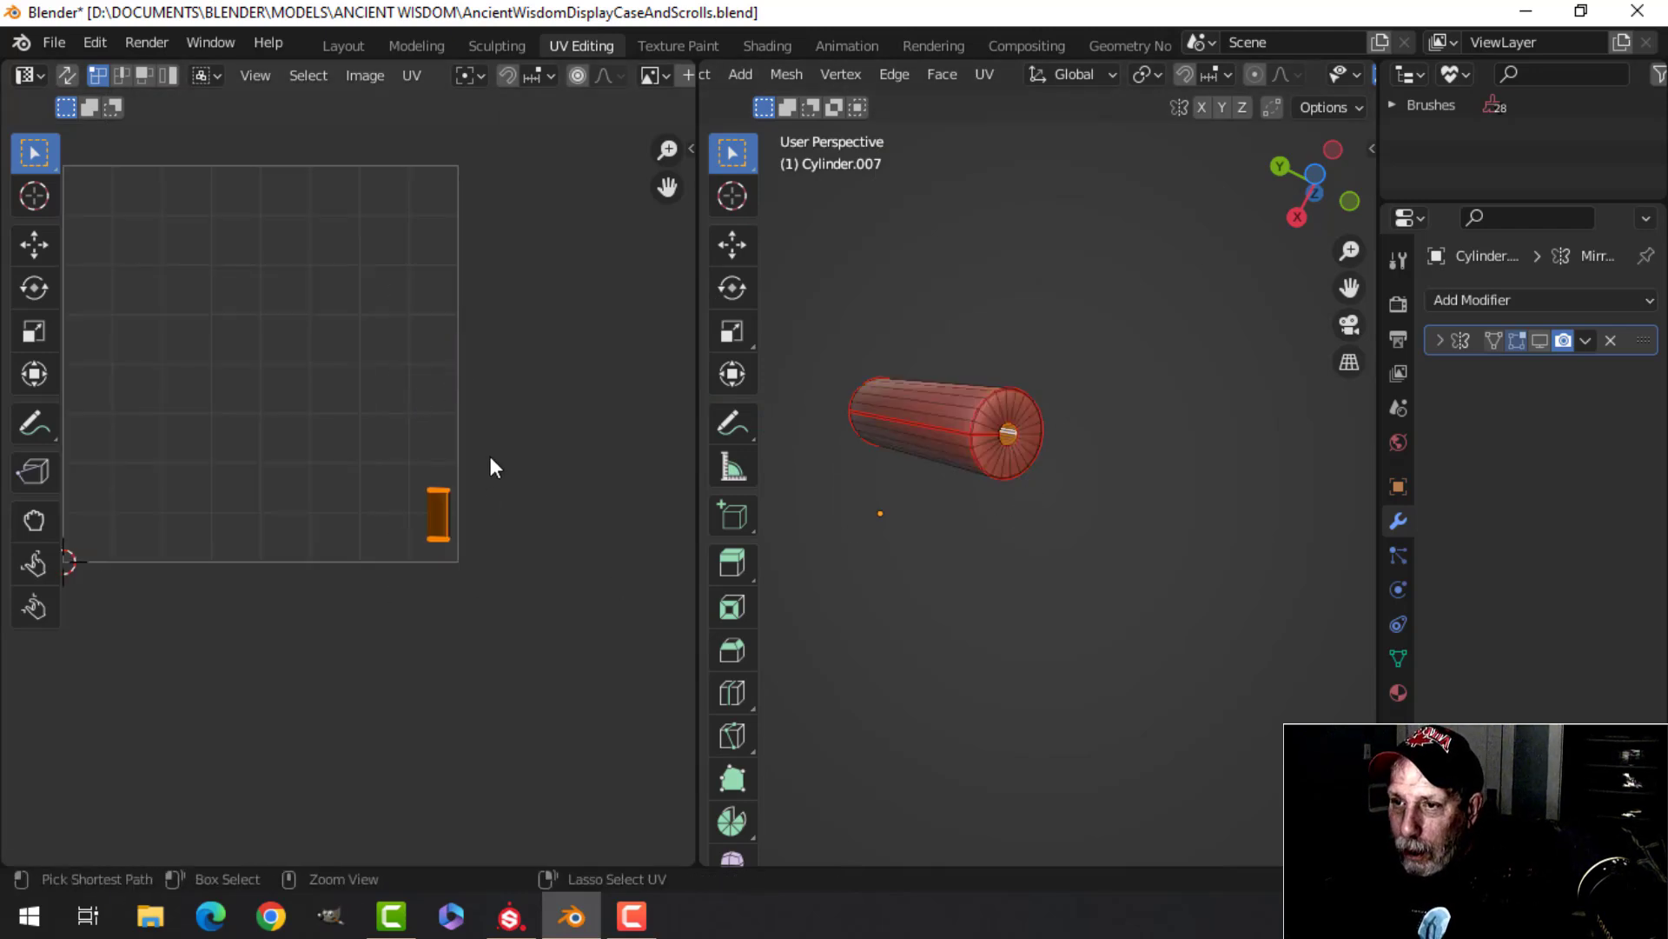
pyautogui.hotkey('ctrl', 'z')
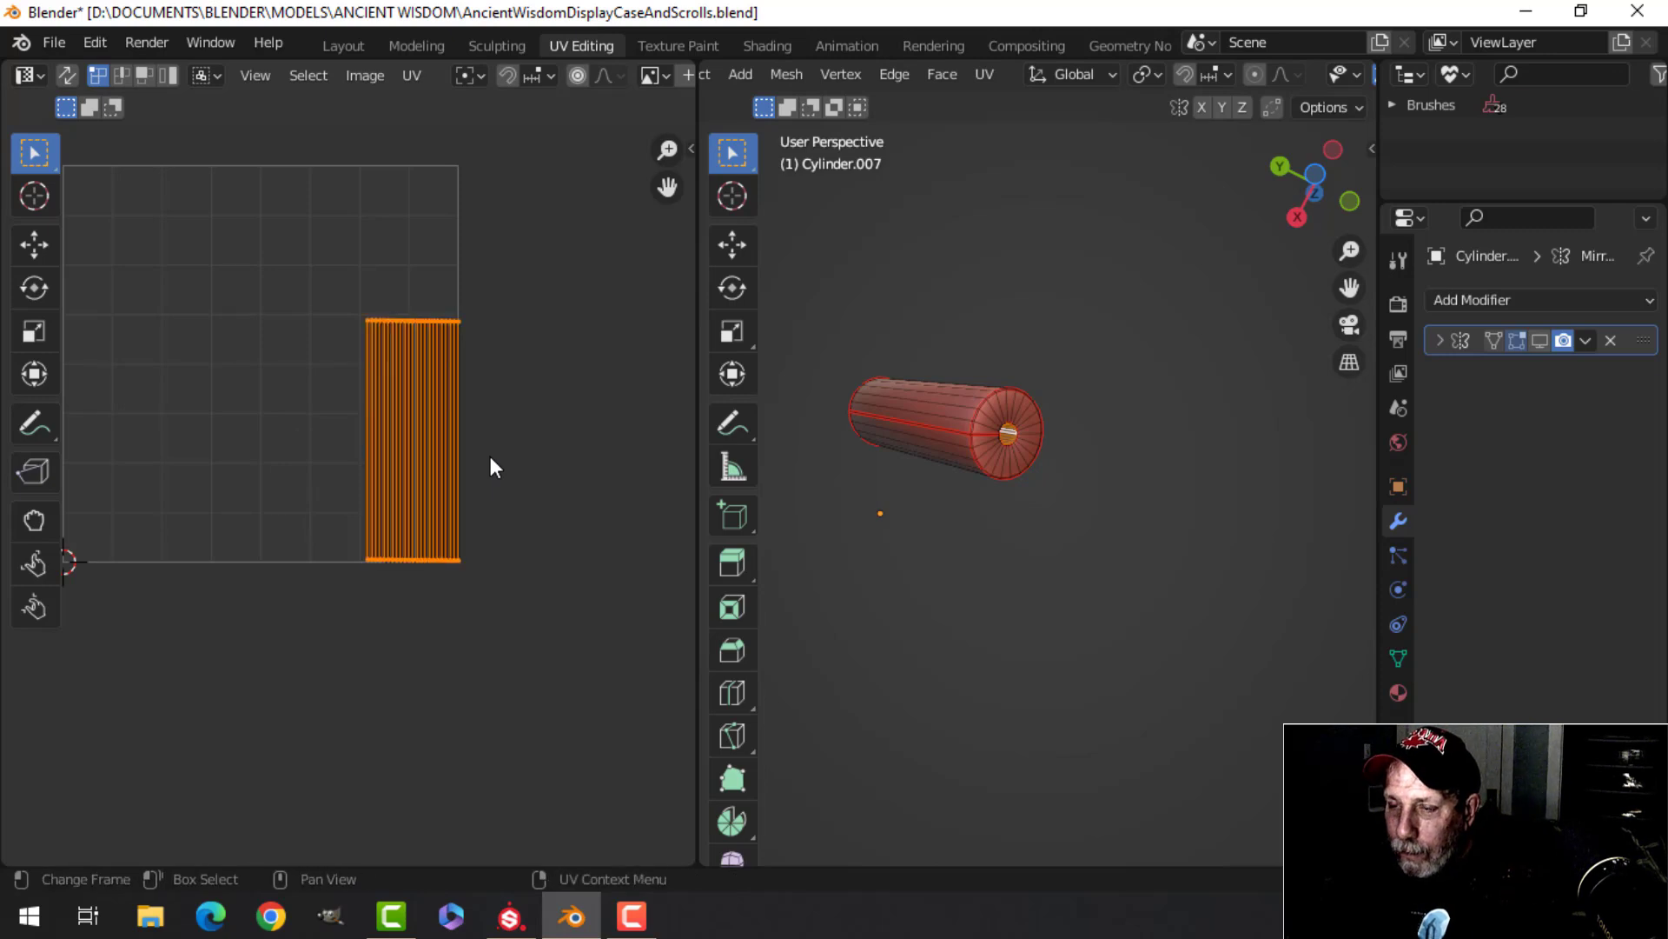
# Grow the hole's face selection once to include its narrow rims
pyautogui.scroll(8, 1032, 458)
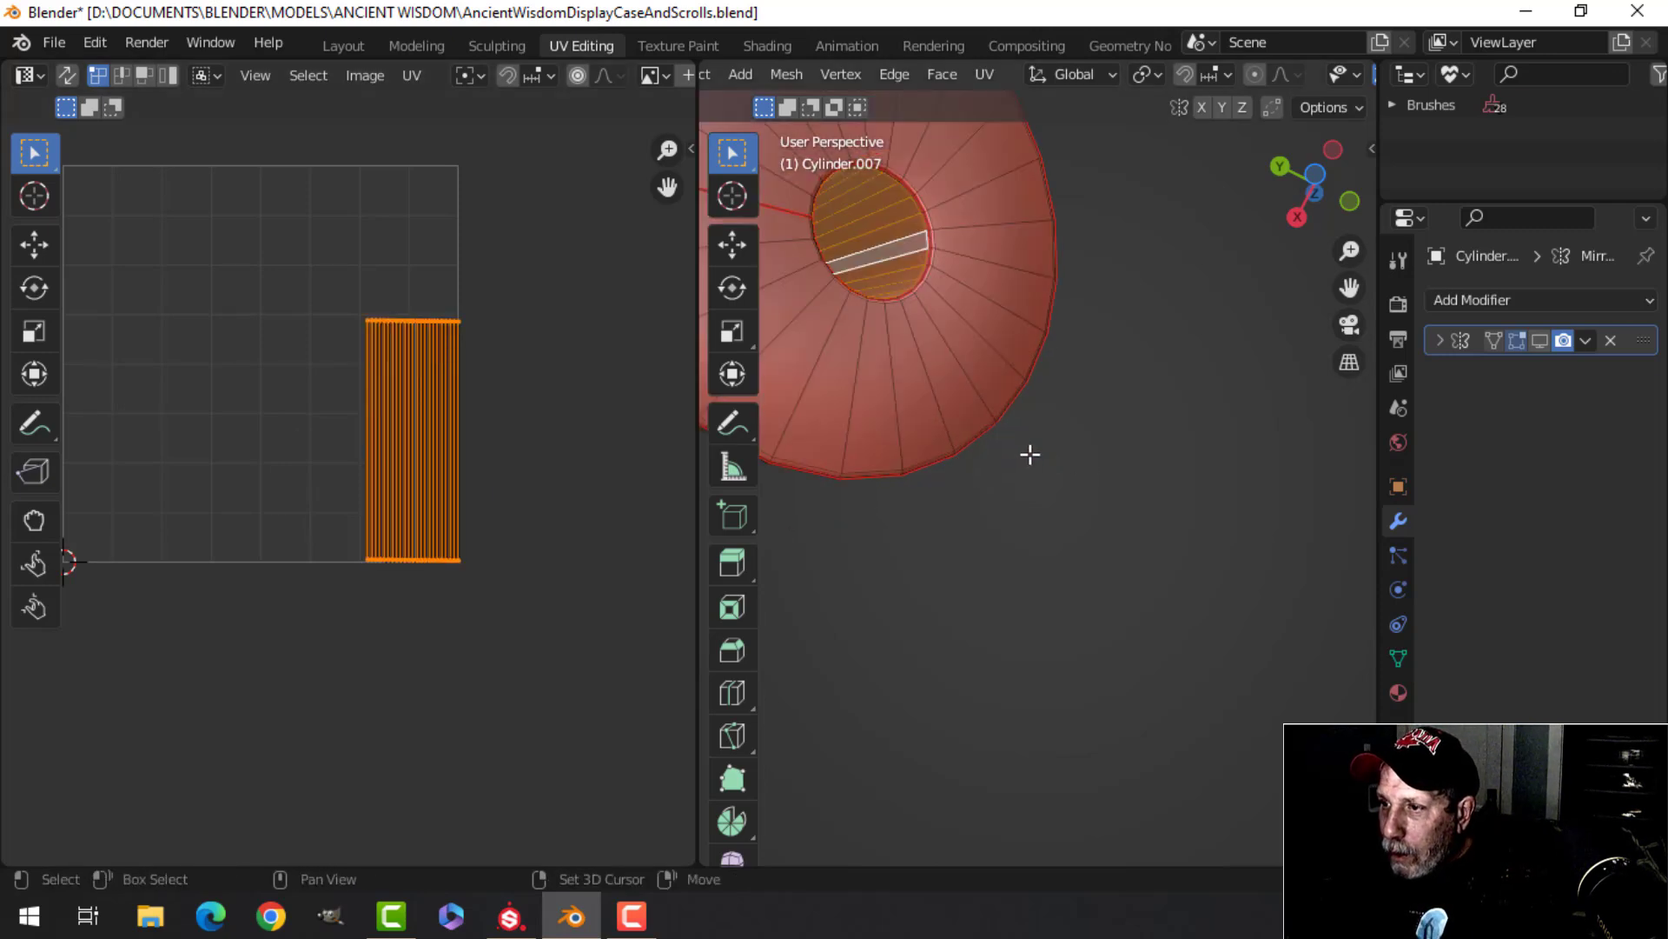
pyautogui.scroll(4, 1051, 514)
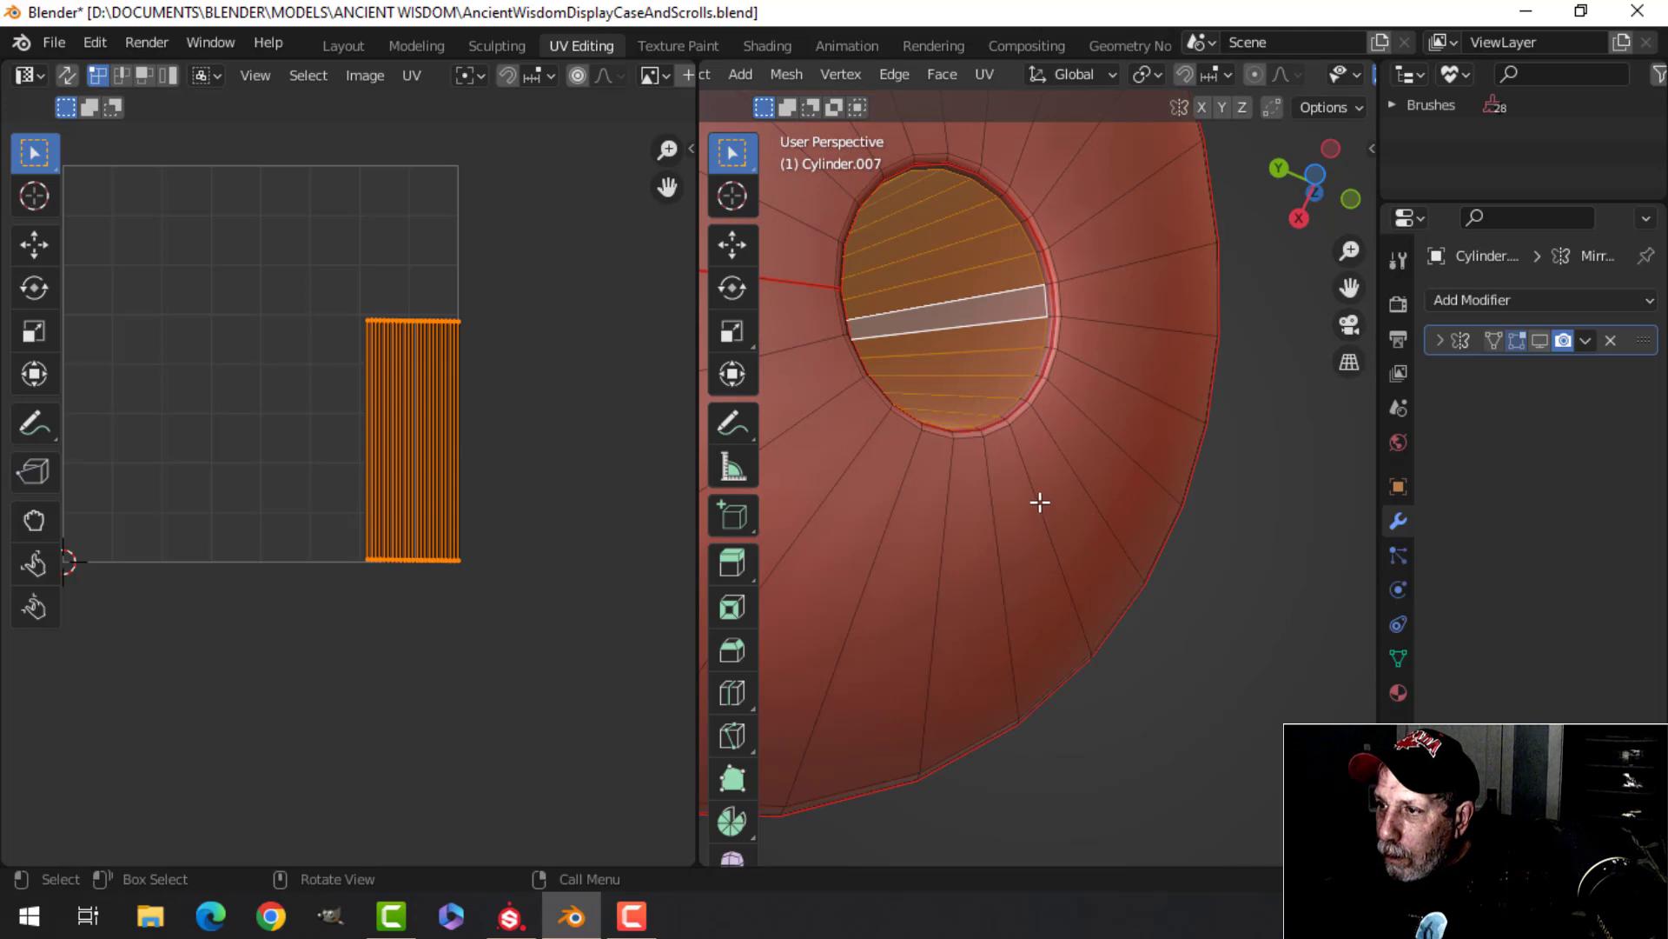
pyautogui.moveTo(1040, 503); pyautogui.dragTo(1056, 508, button='middle')
pyautogui.press('ctrl+KP_Add')
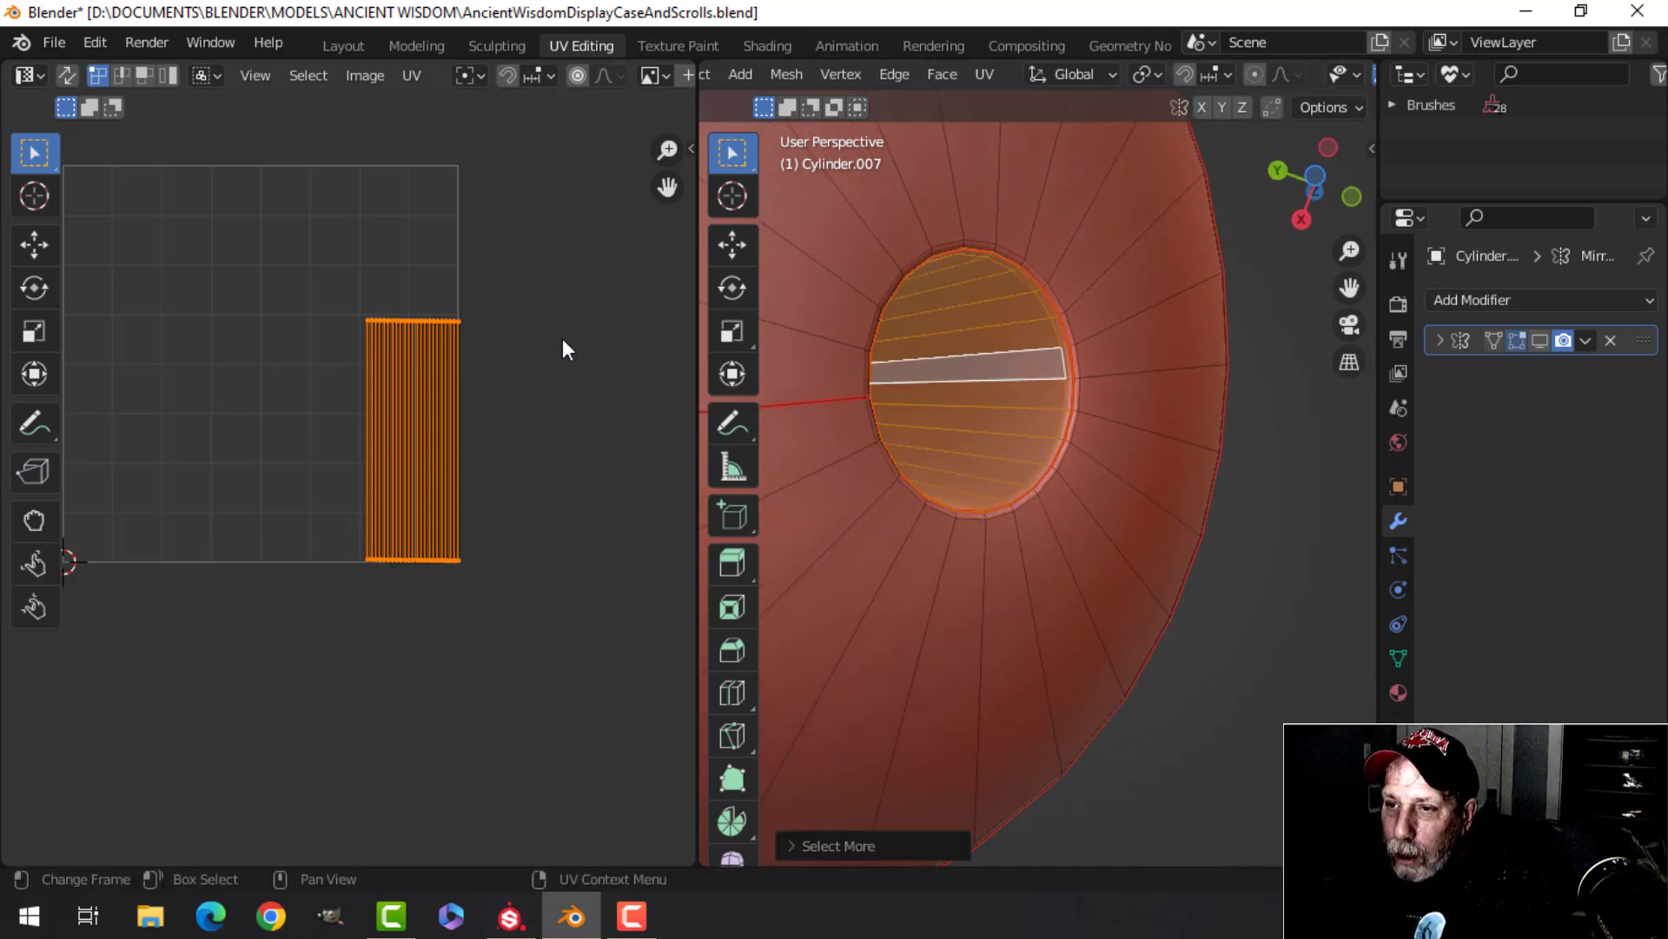
pyautogui.press('s')
pyautogui.press('Escape')
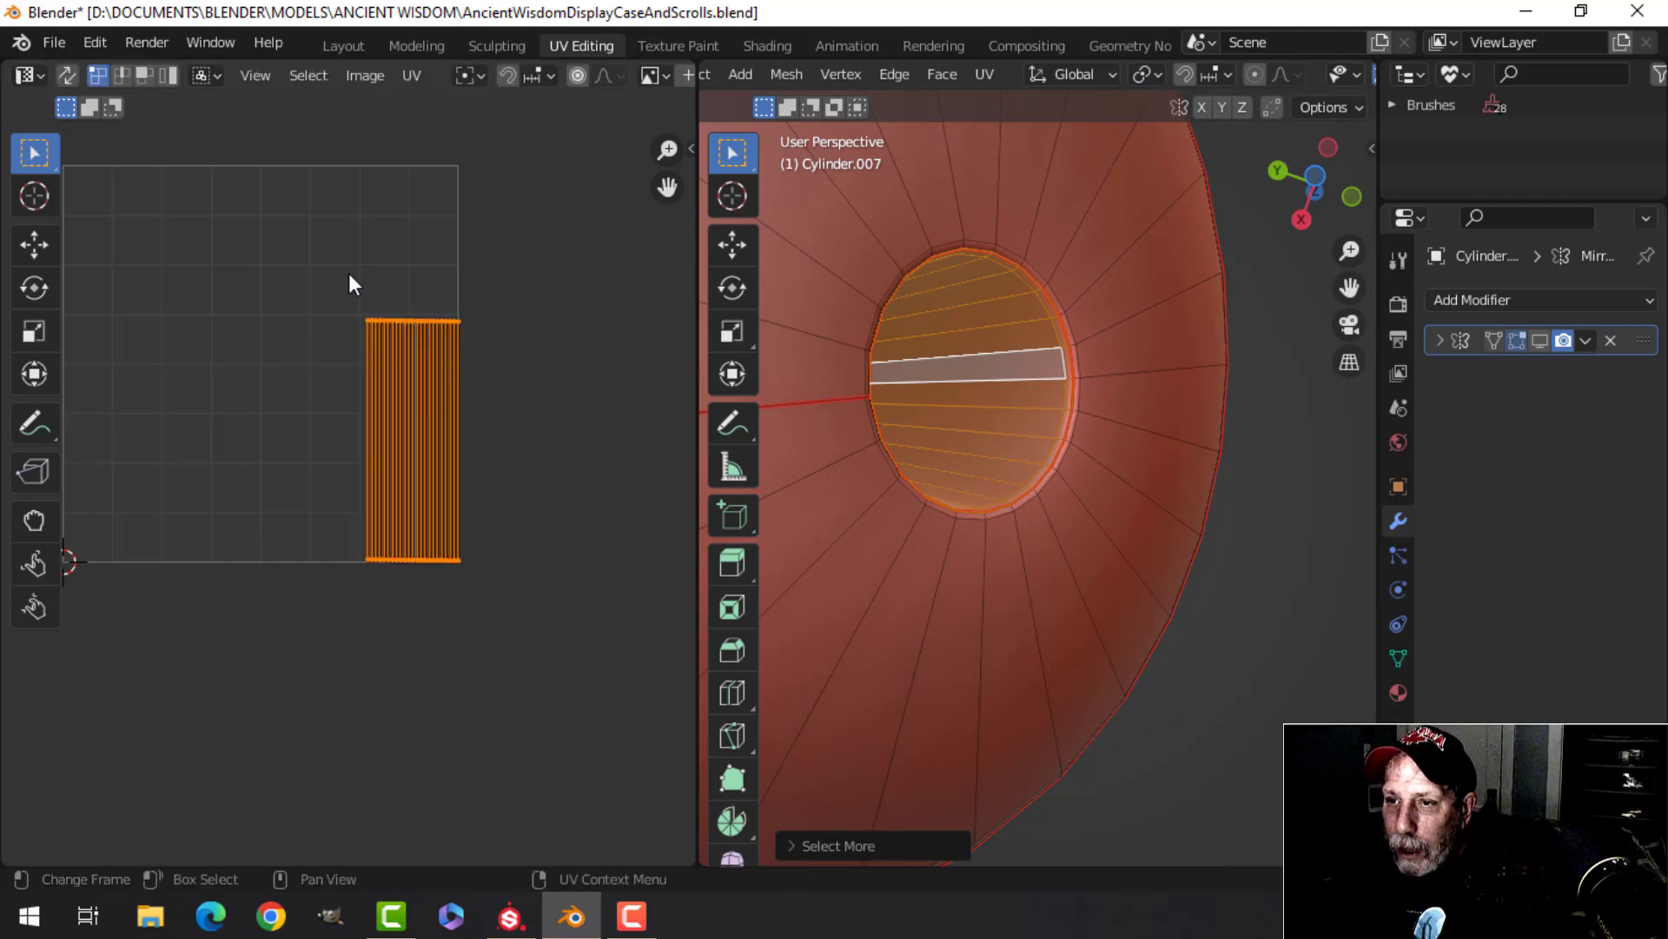
pyautogui.press('s')
pyautogui.press('Escape')
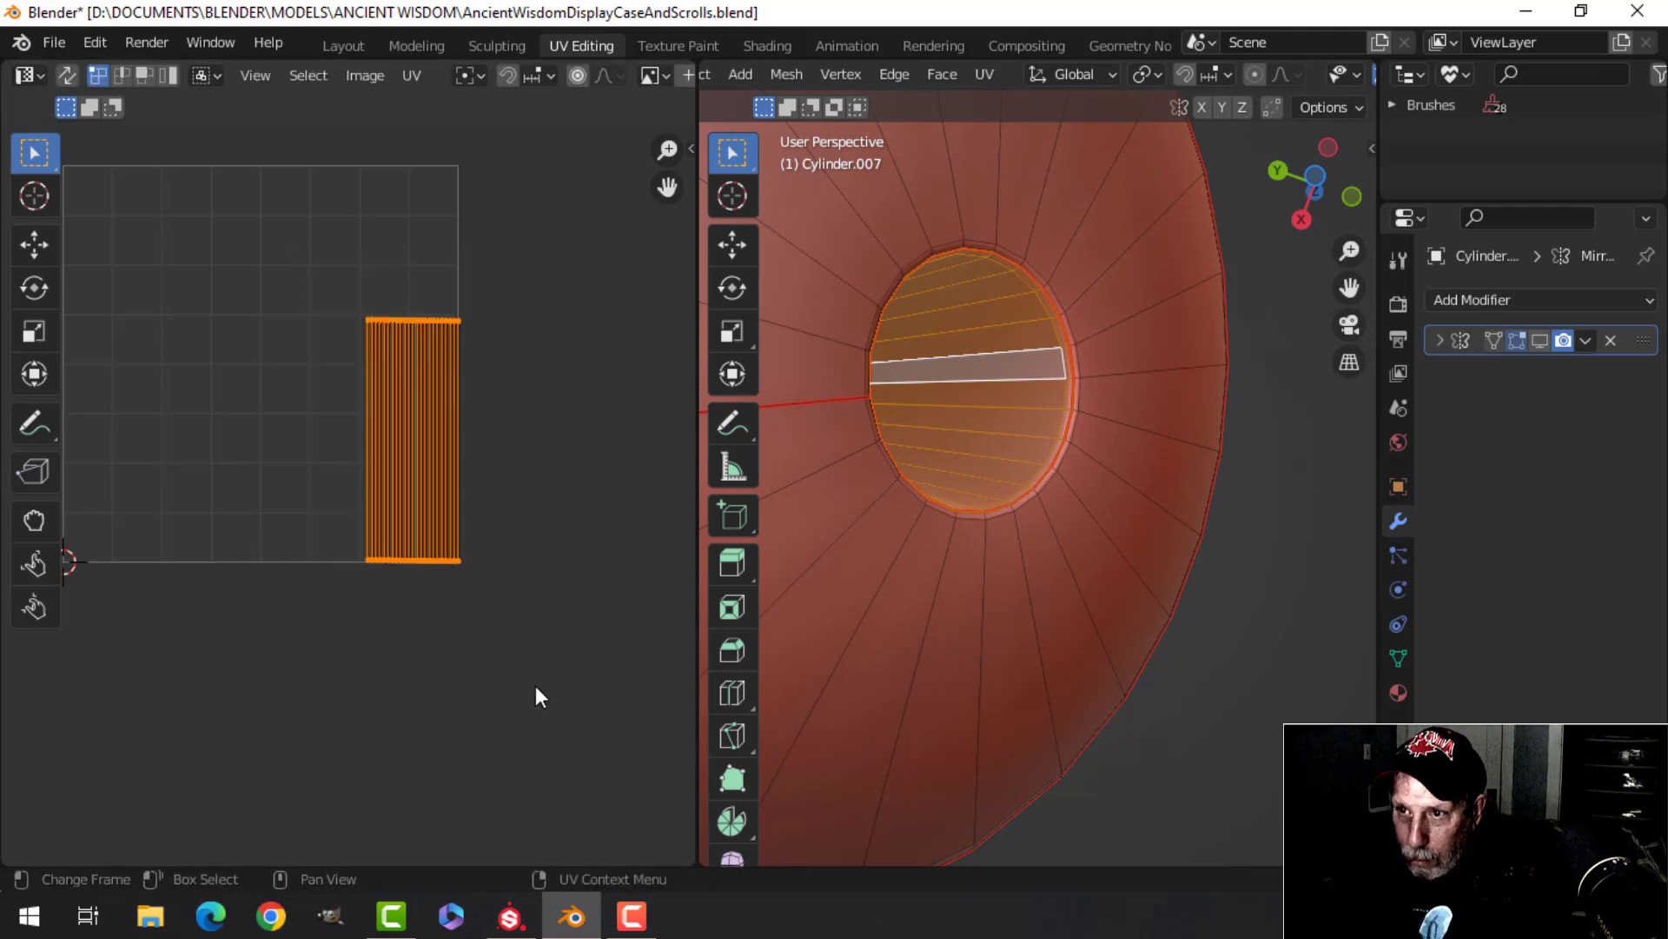
# Scale the UVs of the hole and its rims to about 0.3 and move them into the UV square's lower-right corner
pyautogui.press('s')
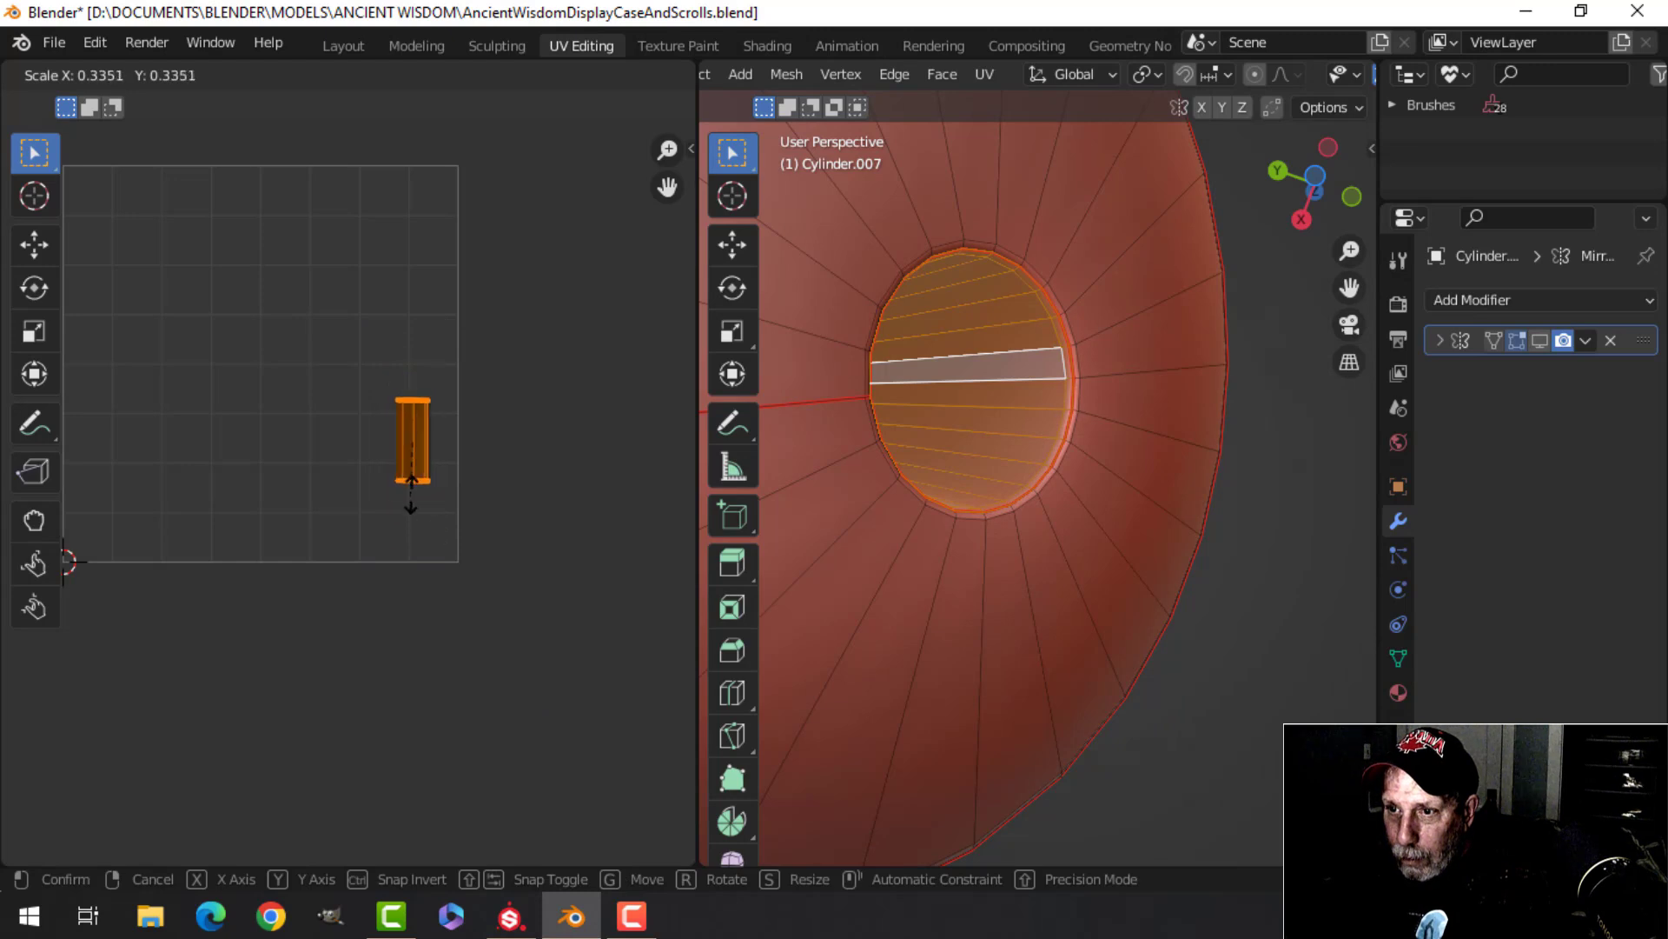
pyautogui.click(412, 487)
pyautogui.press('g')
pyautogui.click(452, 582)
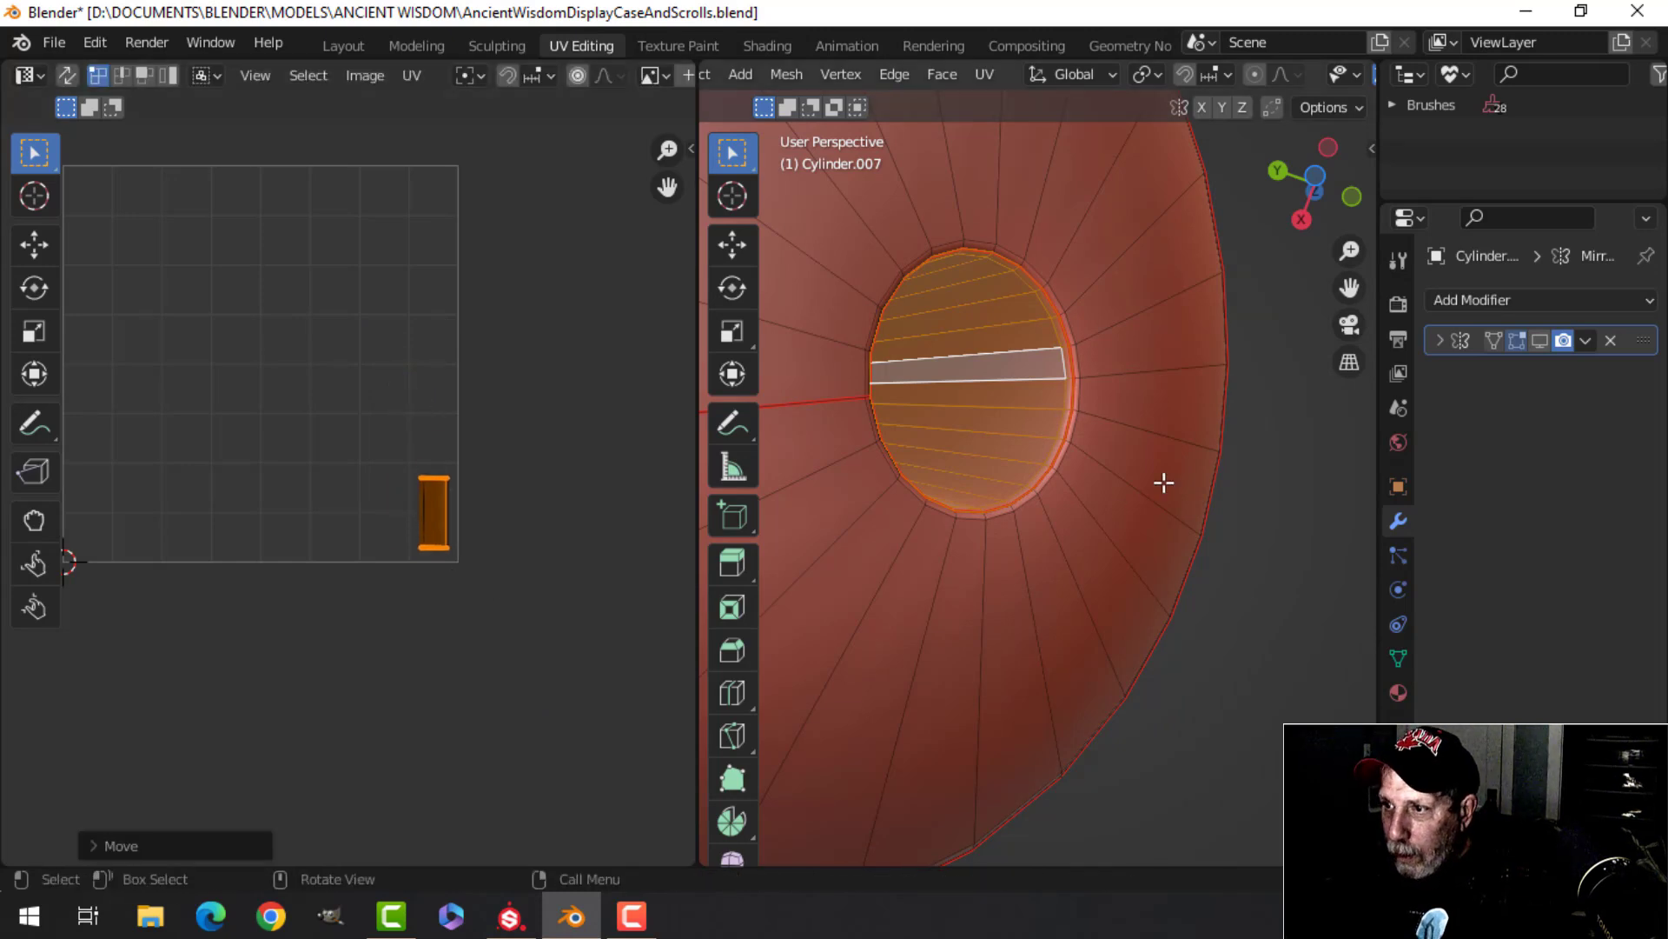
# Select all faces except the hole's and box-select the outer side's UV island
pyautogui.scroll(-4, 1162, 477)
pyautogui.press('a')
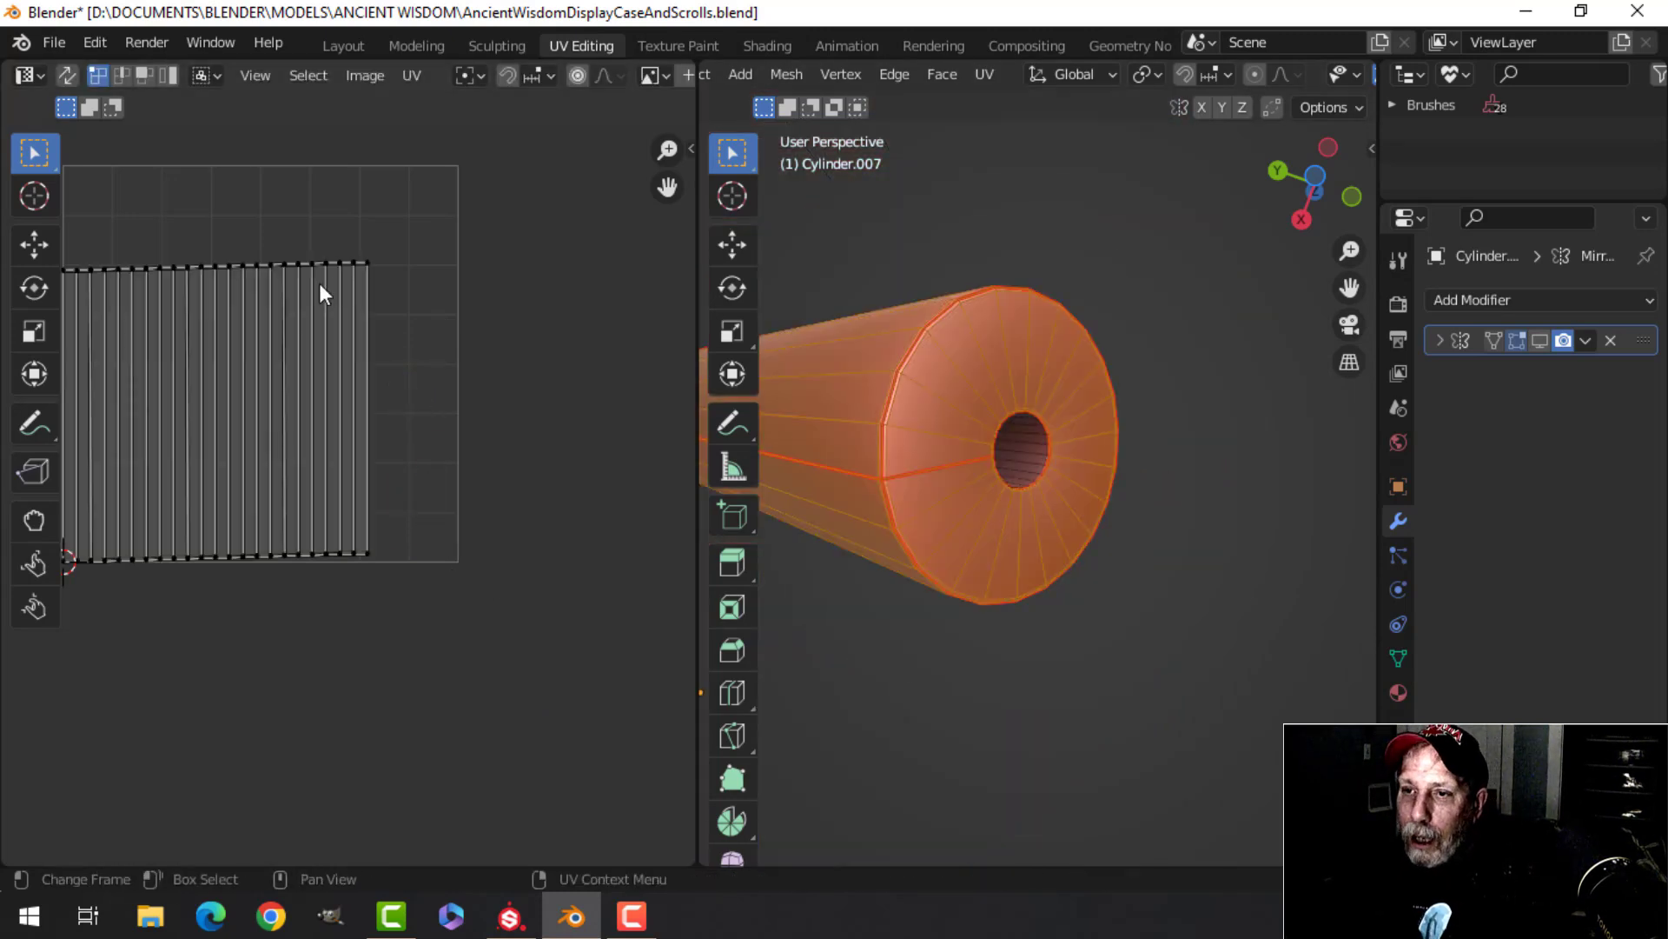
pyautogui.scroll(-5, 330, 287)
pyautogui.keyDown('shift'); pyautogui.moveTo(361, 339); pyautogui.dragTo(425, 365, button='middle'); pyautogui.keyUp('shift')
pyautogui.hotkey('alt', 'a')
pyautogui.moveTo(278, 407); pyautogui.dragTo(439, 599)
pyautogui.scroll(-1, 473, 478)
pyautogui.scroll(2, 478, 445)
pyautogui.scroll(-2, 478, 445)
pyautogui.moveTo(291, 354); pyautogui.dragTo(425, 520)
# Scale the outer side's UV island down and place it in the UV square's lower-left corner
pyautogui.moveTo(471, 481); pyautogui.dragTo(565, 488, button='middle')
pyautogui.press('s')
pyautogui.click(458, 501)
pyautogui.scroll(3, 458, 501)
pyautogui.scroll(1, 551, 507)
pyautogui.press('g')
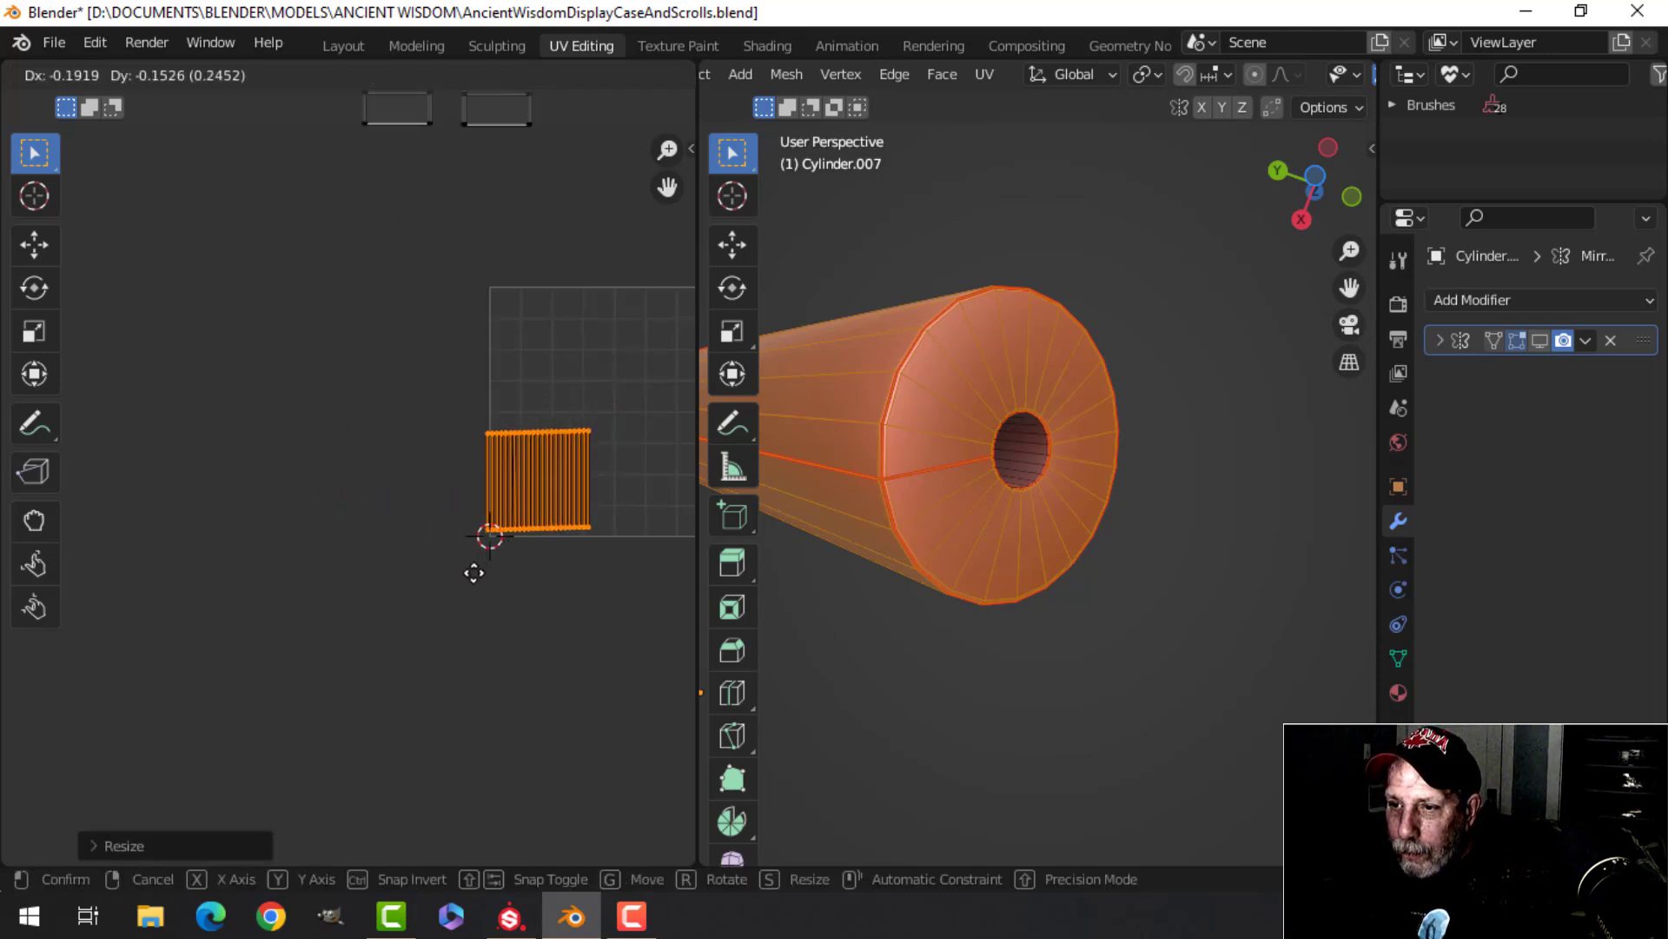
pyautogui.click(485, 569)
# Select both vertical end strips in the UV layout and rotate them 90 degrees
pyautogui.scroll(-4, 402, 472)
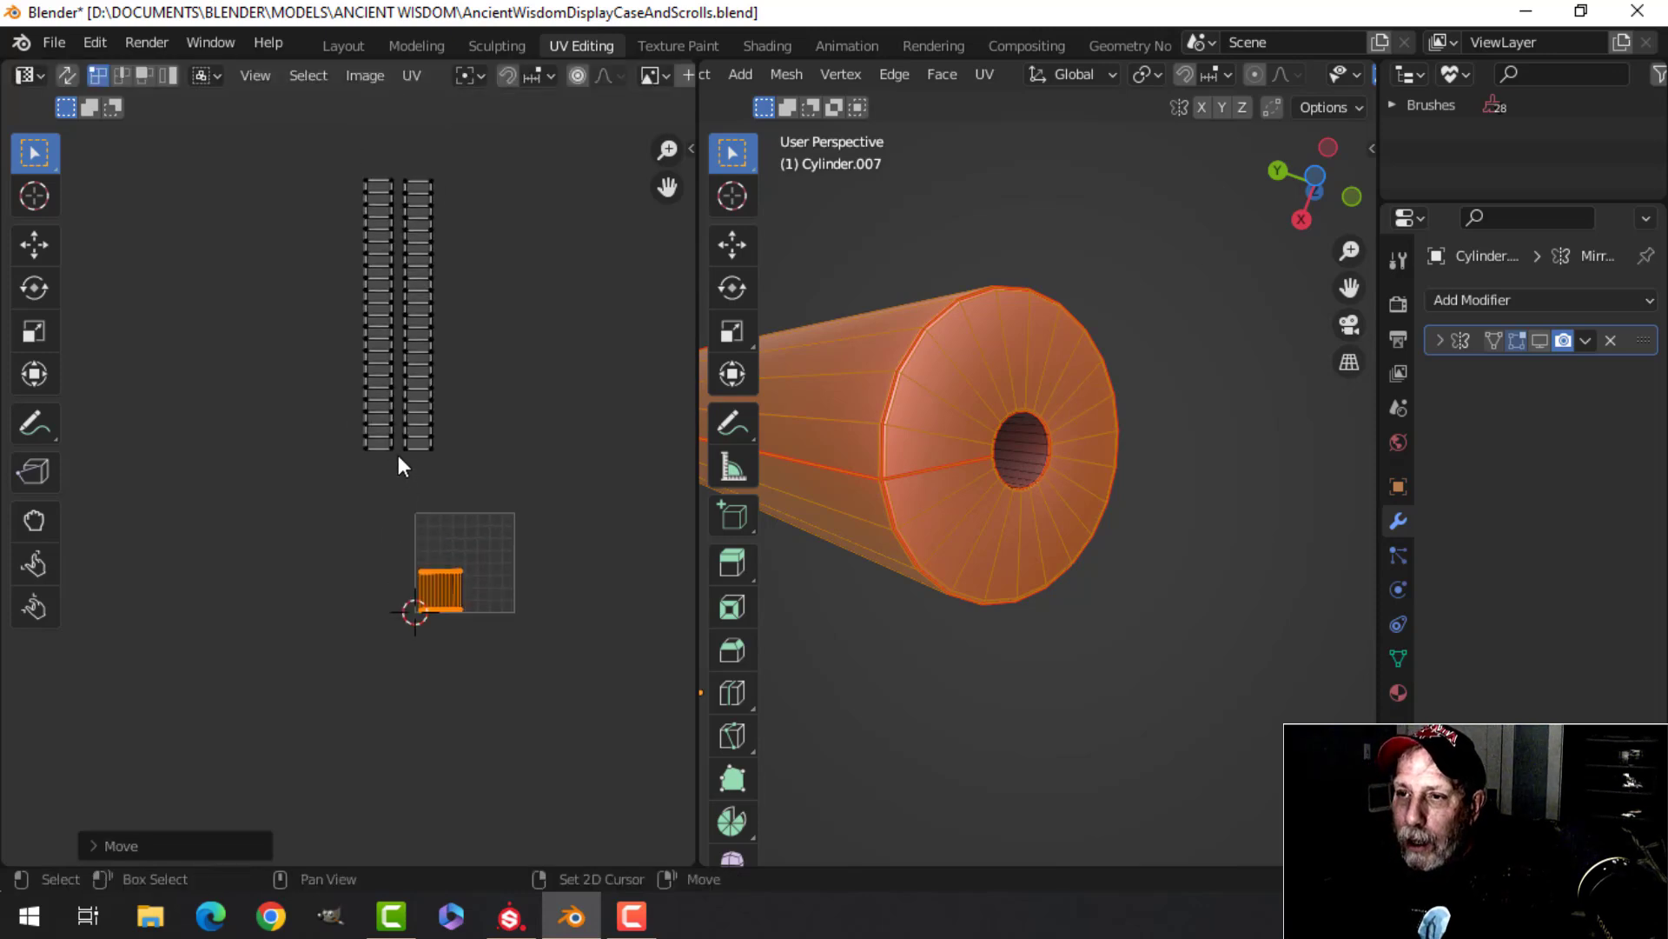
pyautogui.moveTo(318, 143); pyautogui.dragTo(502, 522)
pyautogui.write('g')
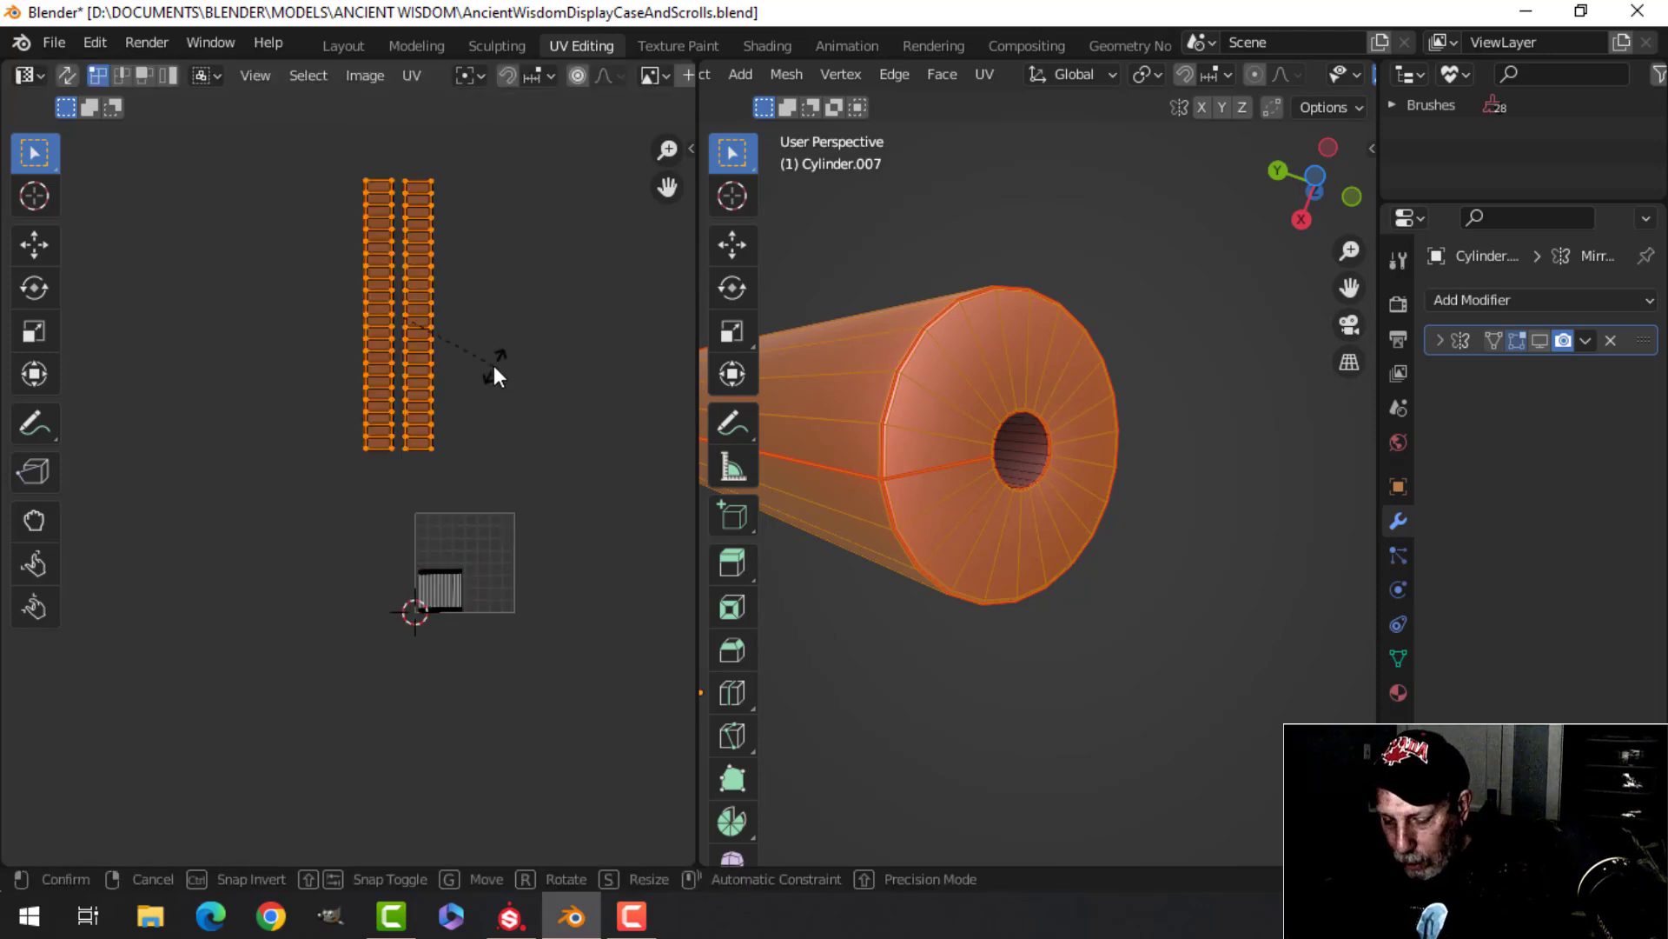
pyautogui.write('90')
pyautogui.press('Return')
# Scale the two end strips down slightly and move them over the upper part of the UV square
pyautogui.press('s')
pyautogui.click(444, 377)
pyautogui.press('g')
pyautogui.click(507, 599)
pyautogui.scroll(3, 513, 591)
pyautogui.moveTo(520, 581); pyautogui.dragTo(341, 340, button='middle')
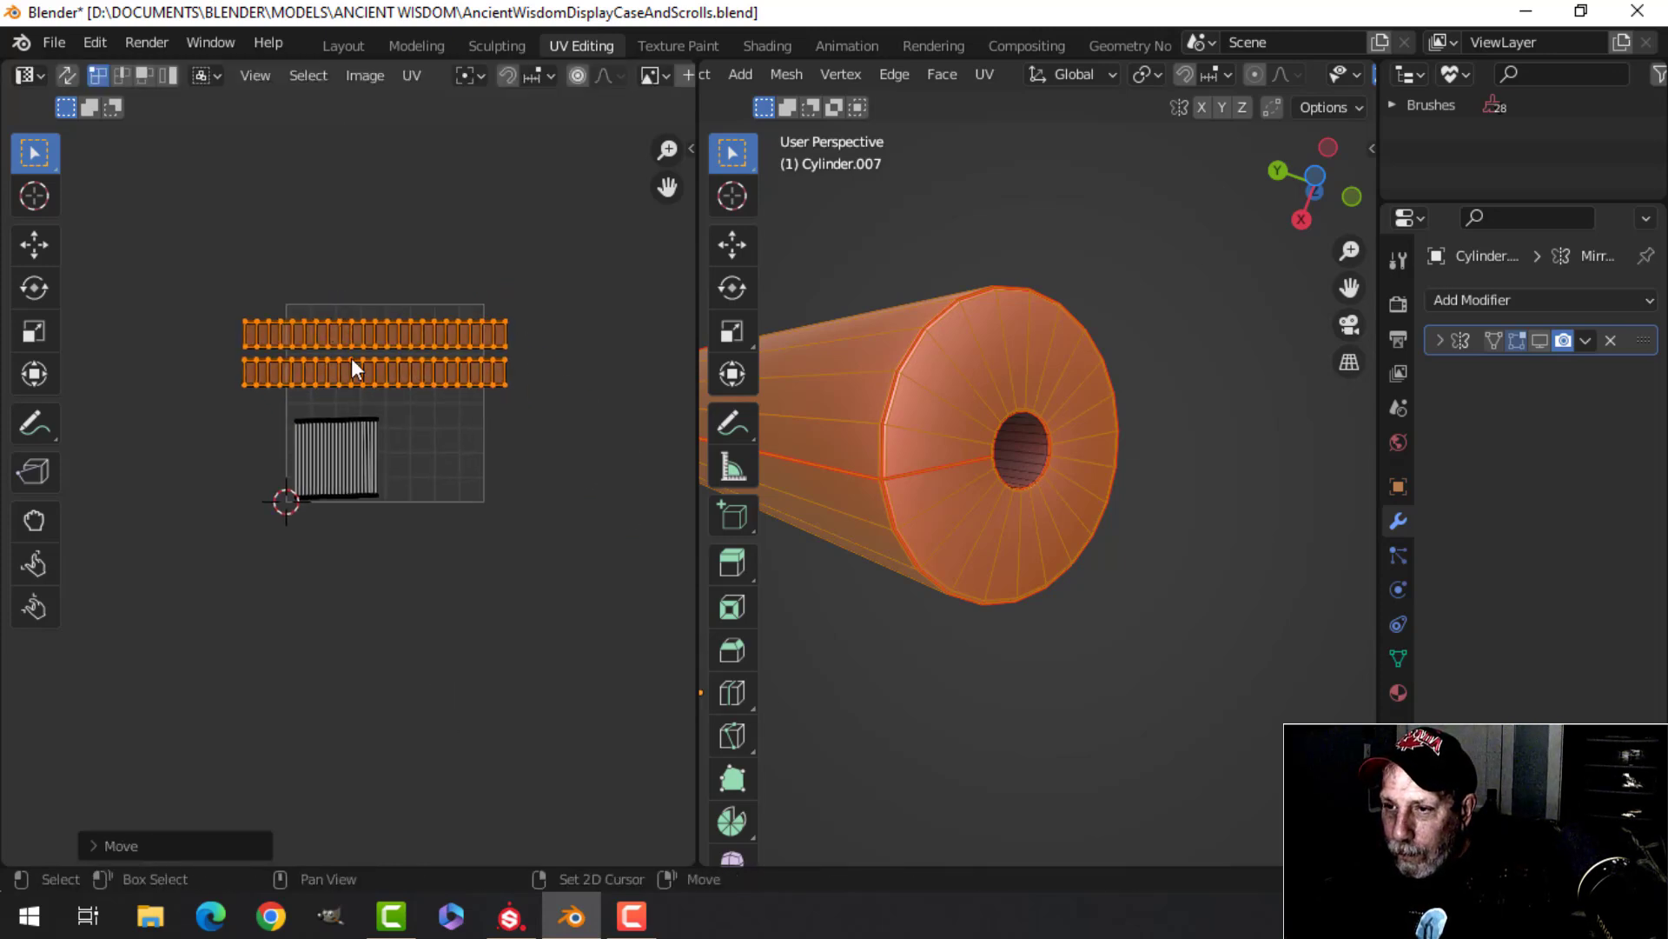
# Select all faces and UVs, and pack the islands with UVPackmaster with Rotation Enable turned off
pyautogui.press('a')
pyautogui.scroll(2, 502, 472)
pyautogui.press('a')
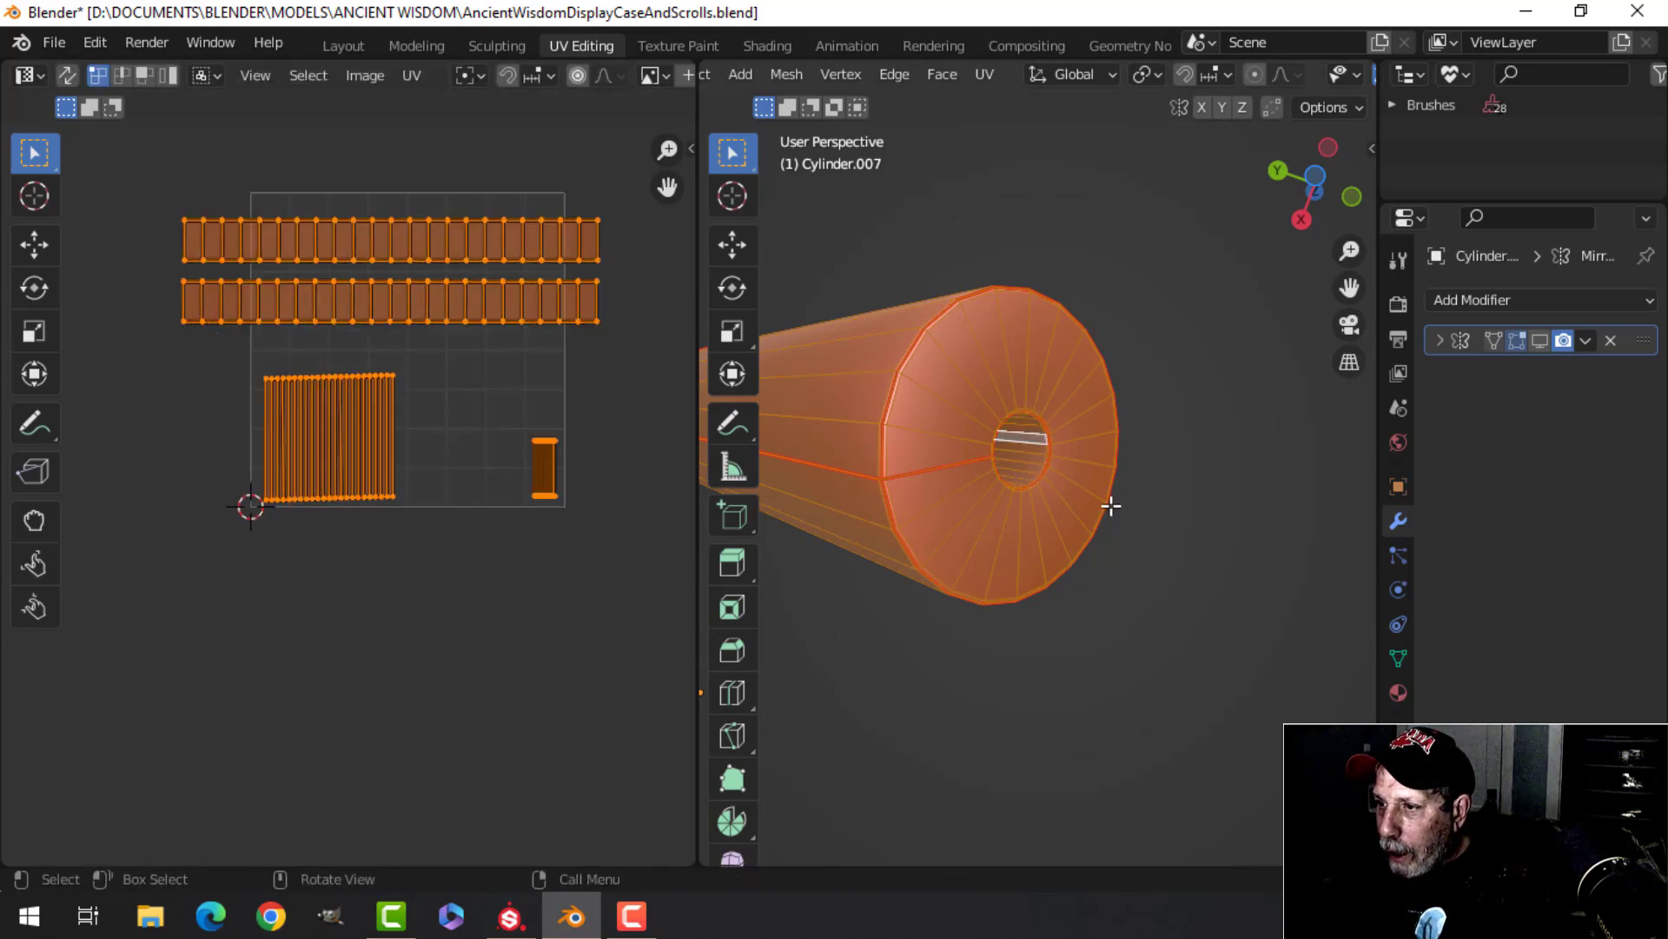
pyautogui.scroll(-1, 472, 494)
pyautogui.press('n')
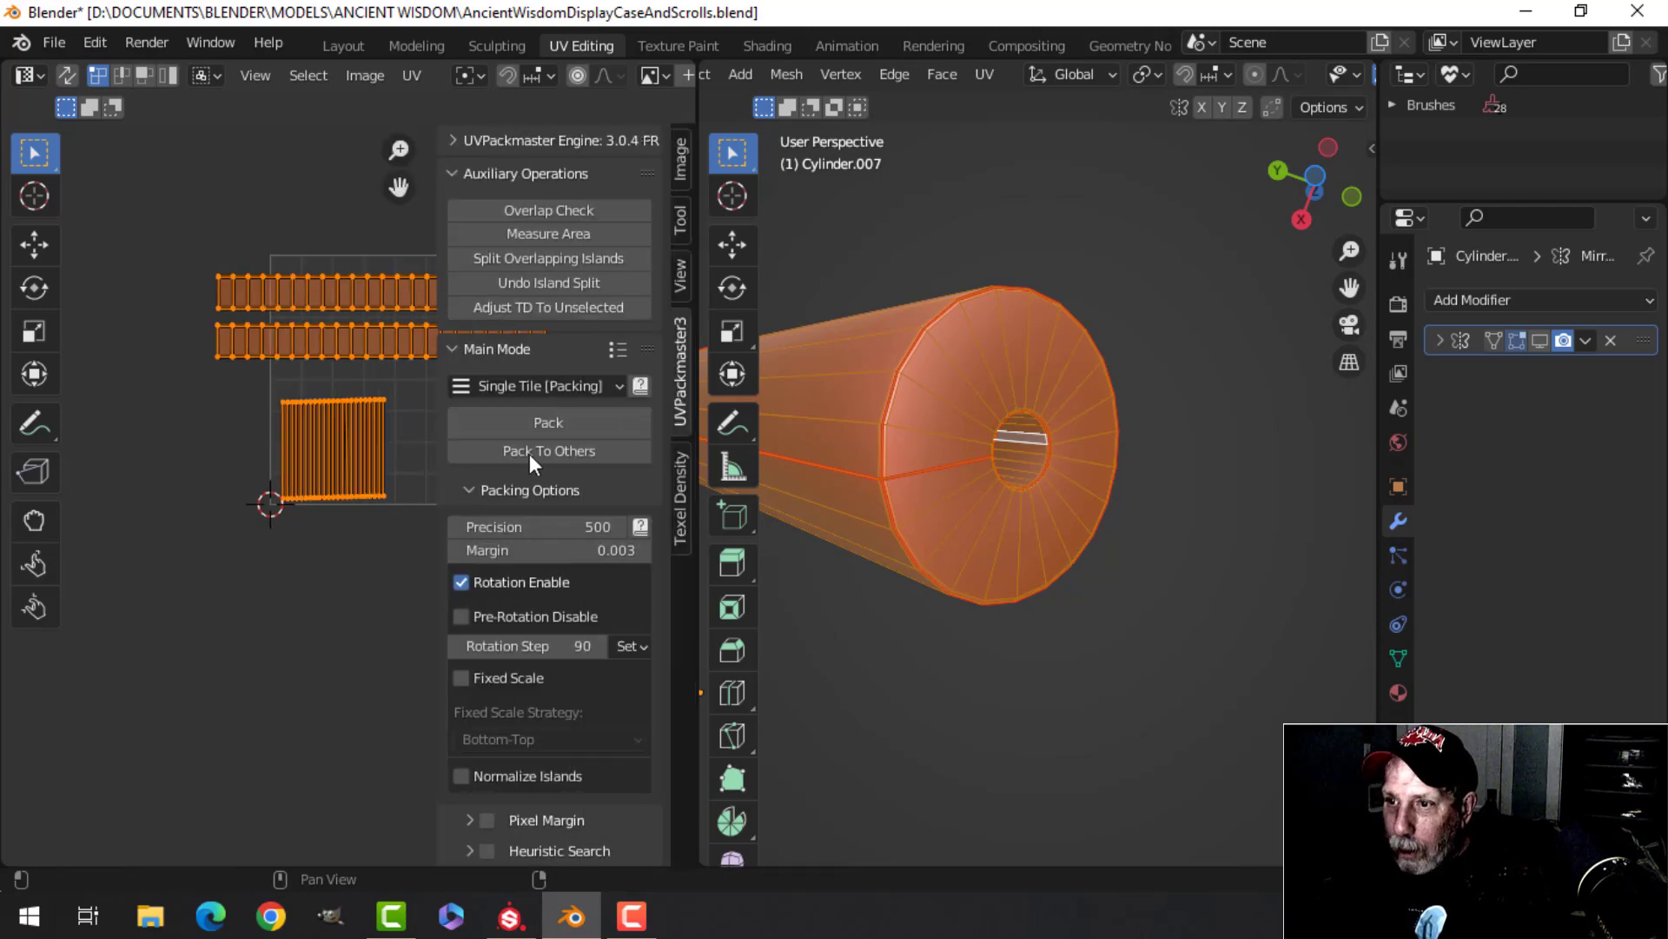
pyautogui.click(461, 582)
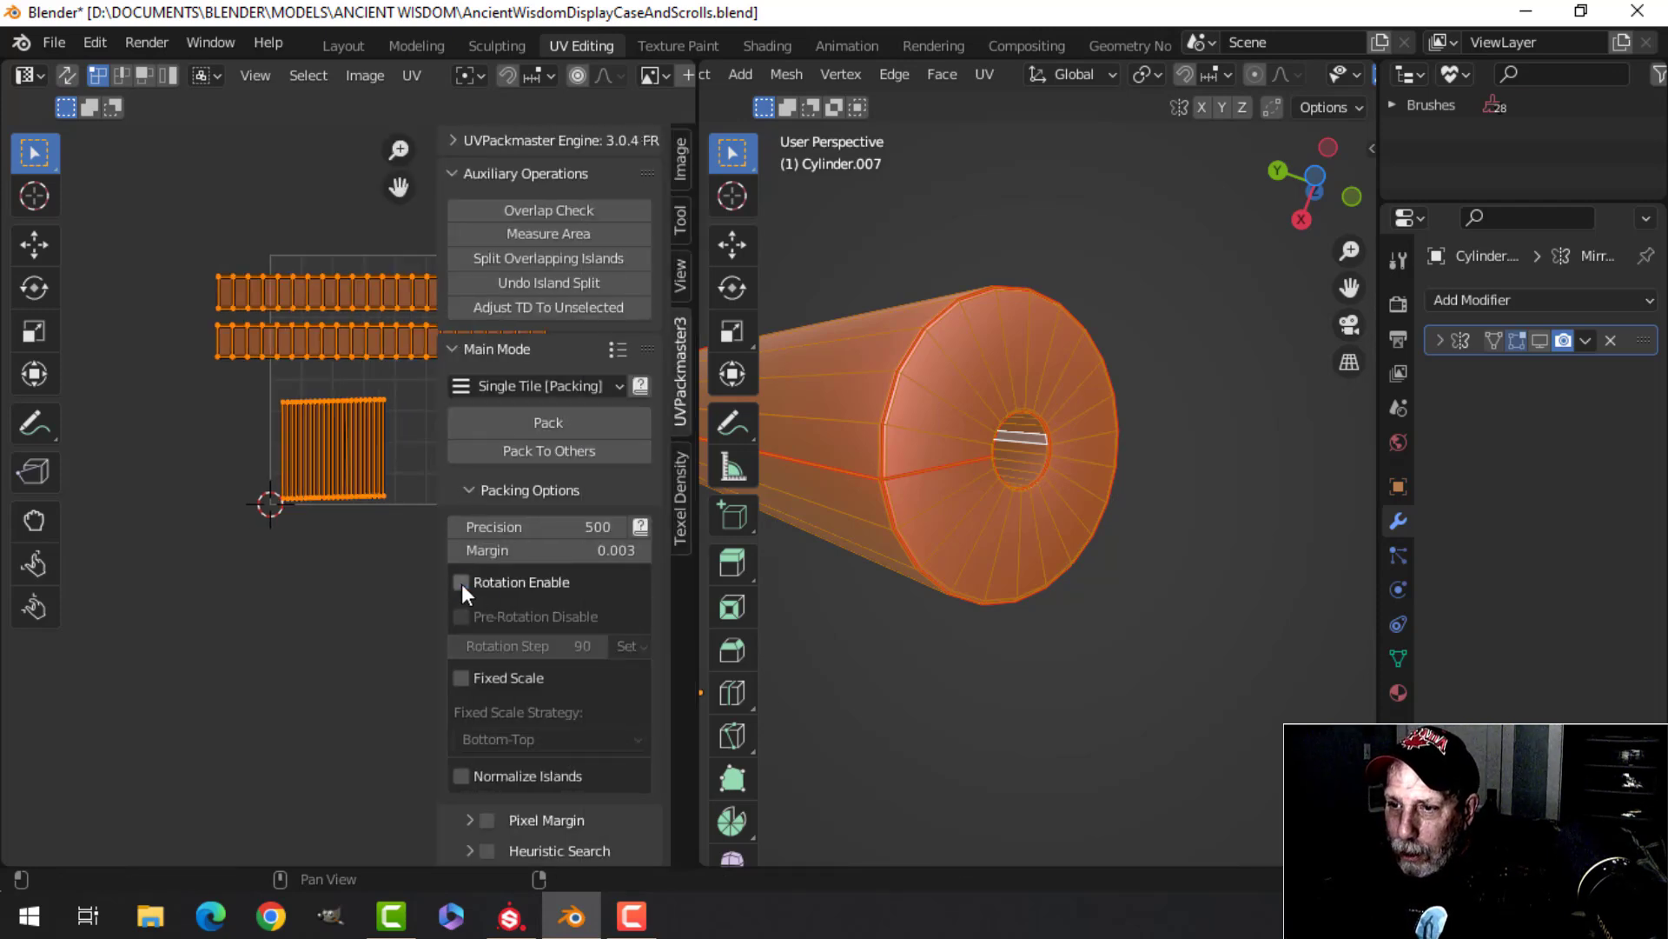
pyautogui.click(577, 422)
pyautogui.press('n')
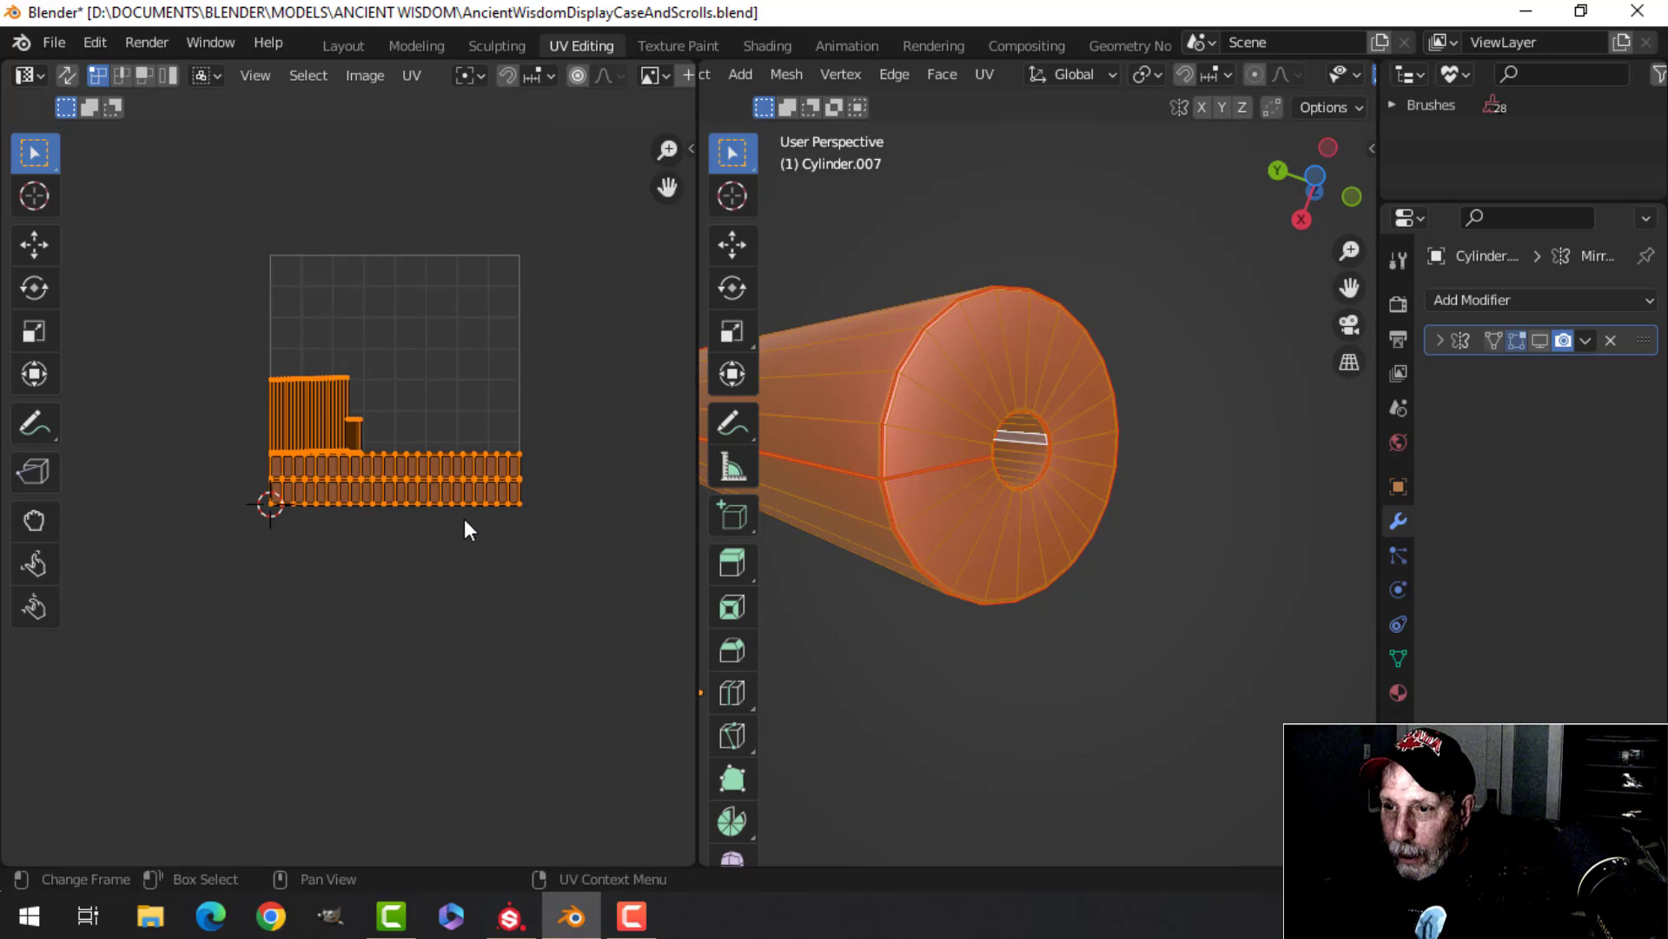
# Select the upper end strip's whole UV island and move it along Y to the top edge of the UV square
pyautogui.scroll(2, 443, 473)
pyautogui.scroll(5, 443, 473)
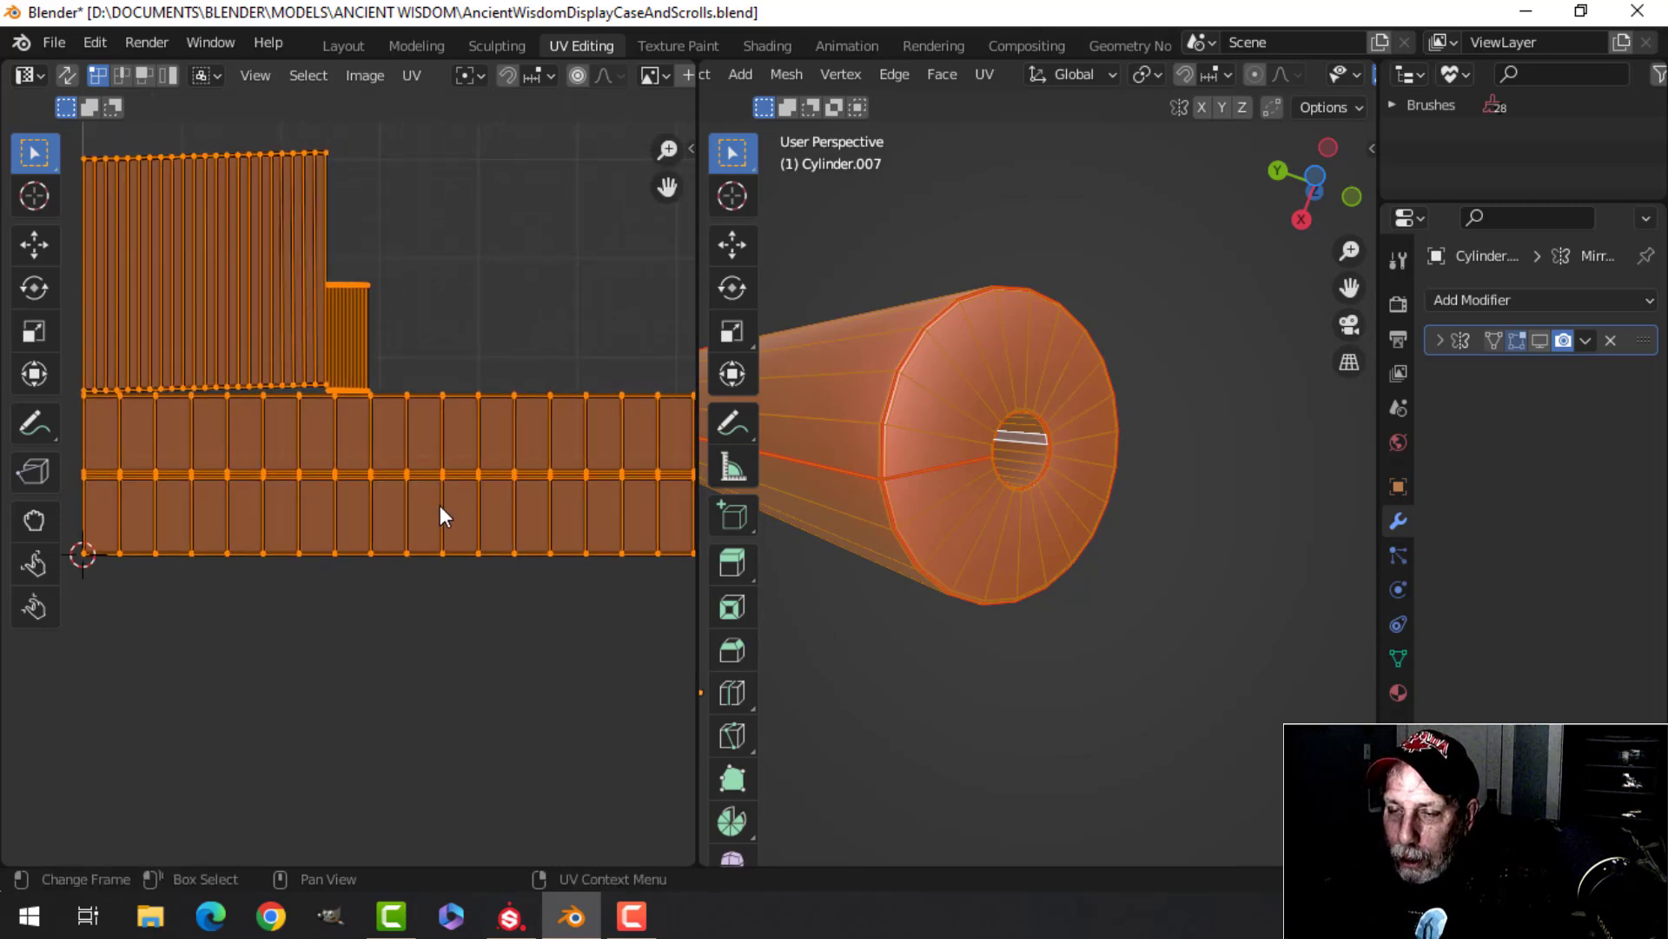
pyautogui.scroll(-3, 420, 484)
pyautogui.click(409, 428)
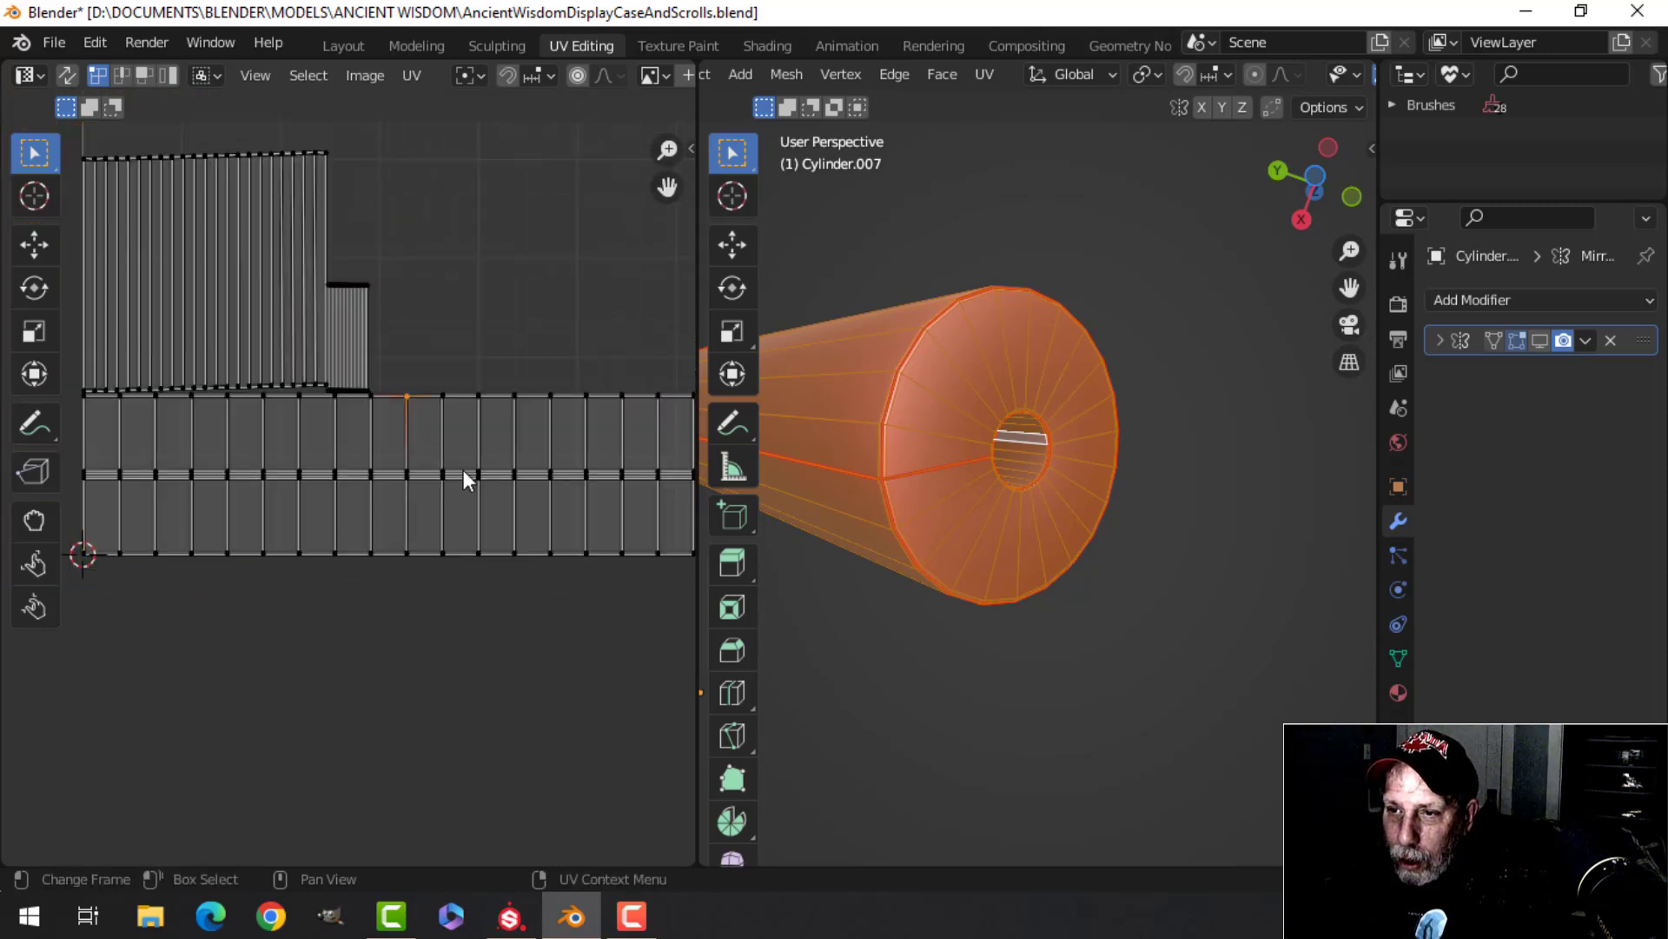
pyautogui.scroll(-3, 462, 470)
pyautogui.moveTo(453, 513); pyautogui.dragTo(450, 513, button='middle')
pyautogui.hotkey('ctrl', 'l')
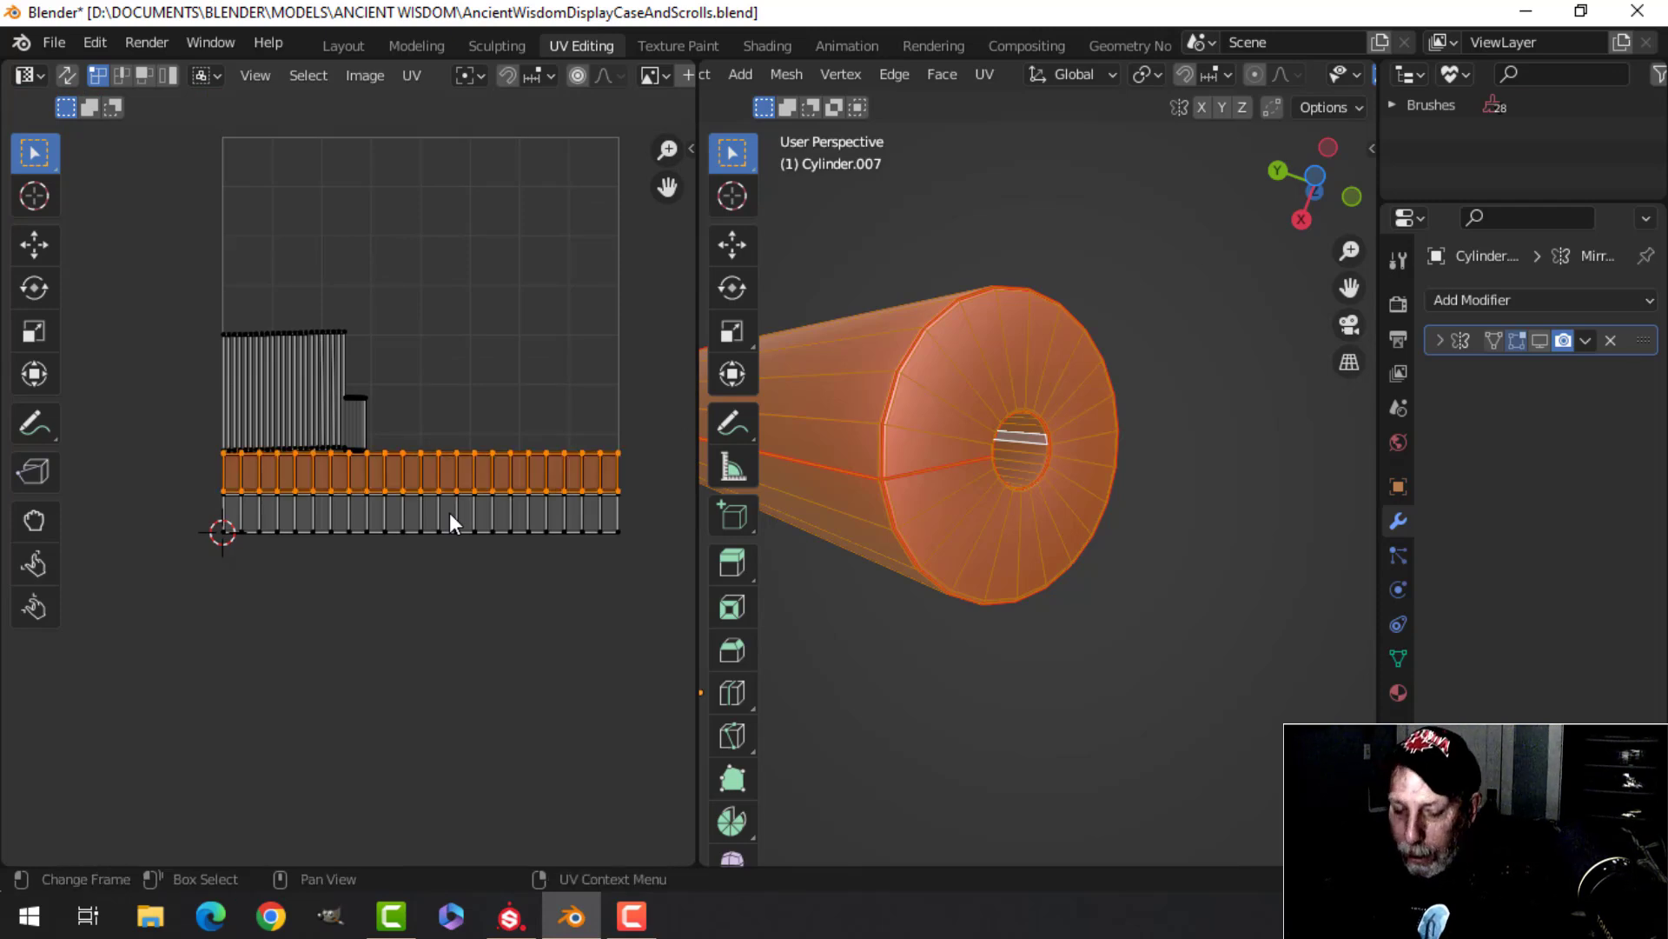
pyautogui.press('g')
pyautogui.press('y')
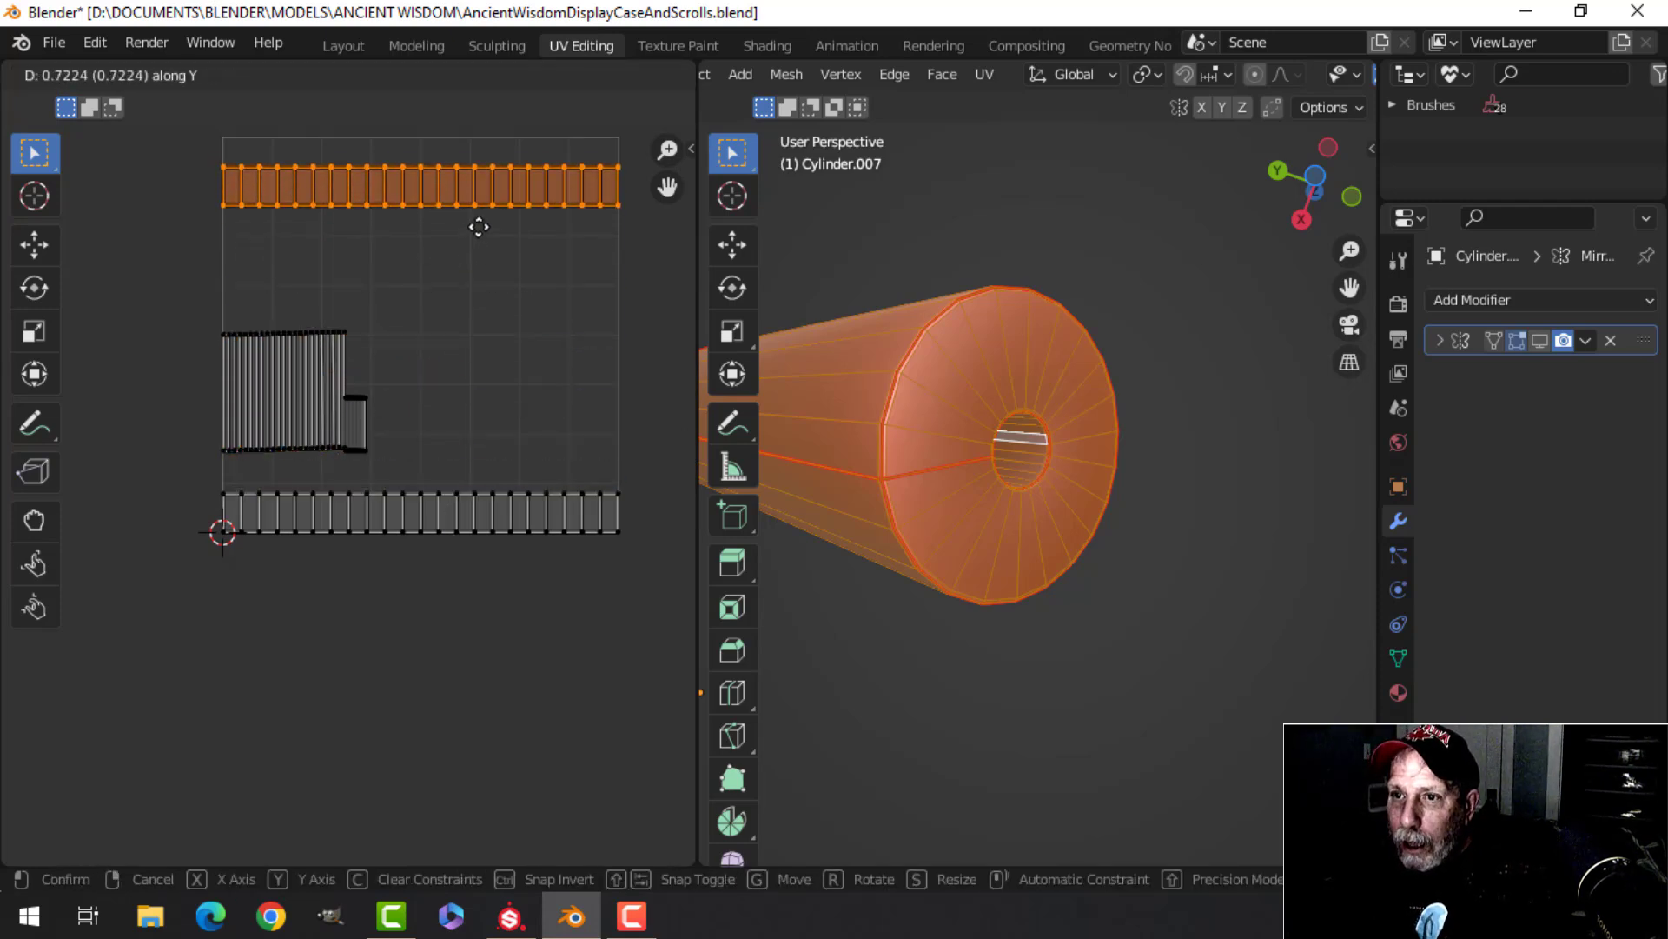
pyautogui.click(477, 205)
# Select the remaining end strip at the UV square's base and move it along Y to just below the other strip
pyautogui.moveTo(193, 460); pyautogui.dragTo(647, 643)
pyautogui.press('g')
pyautogui.press('y')
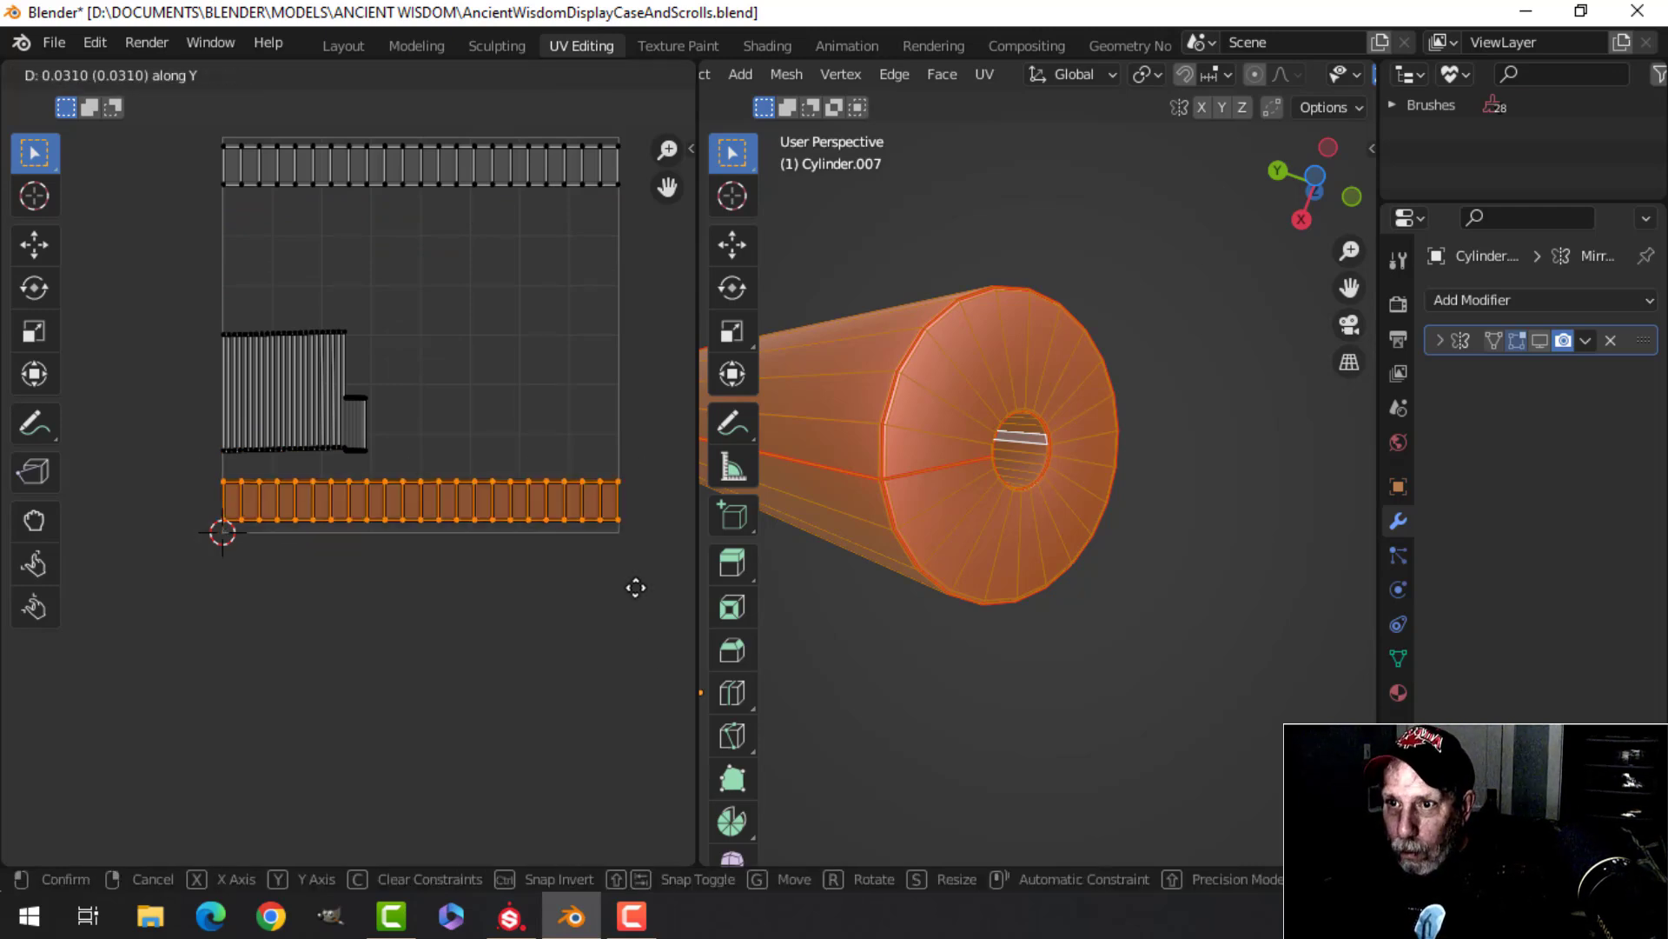
pyautogui.click(623, 356)
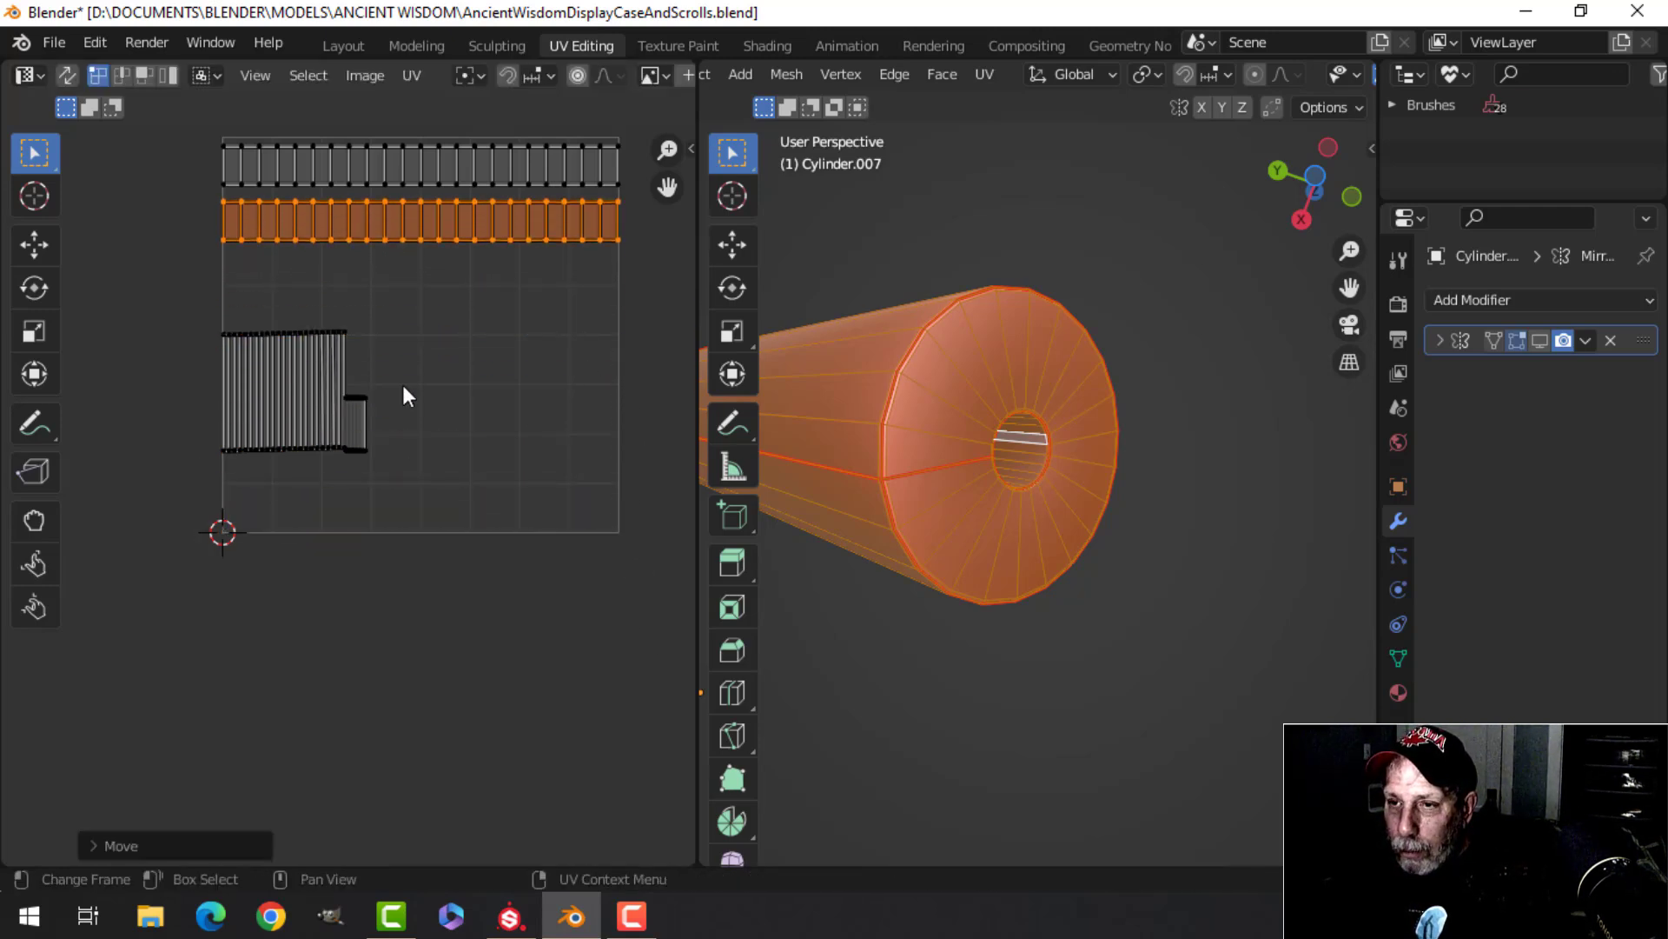
# Select the large ribbed island's linked UVs and move it toward the middle of the UV square
pyautogui.click(243, 310)
pyautogui.moveTo(182, 284); pyautogui.dragTo(419, 522)
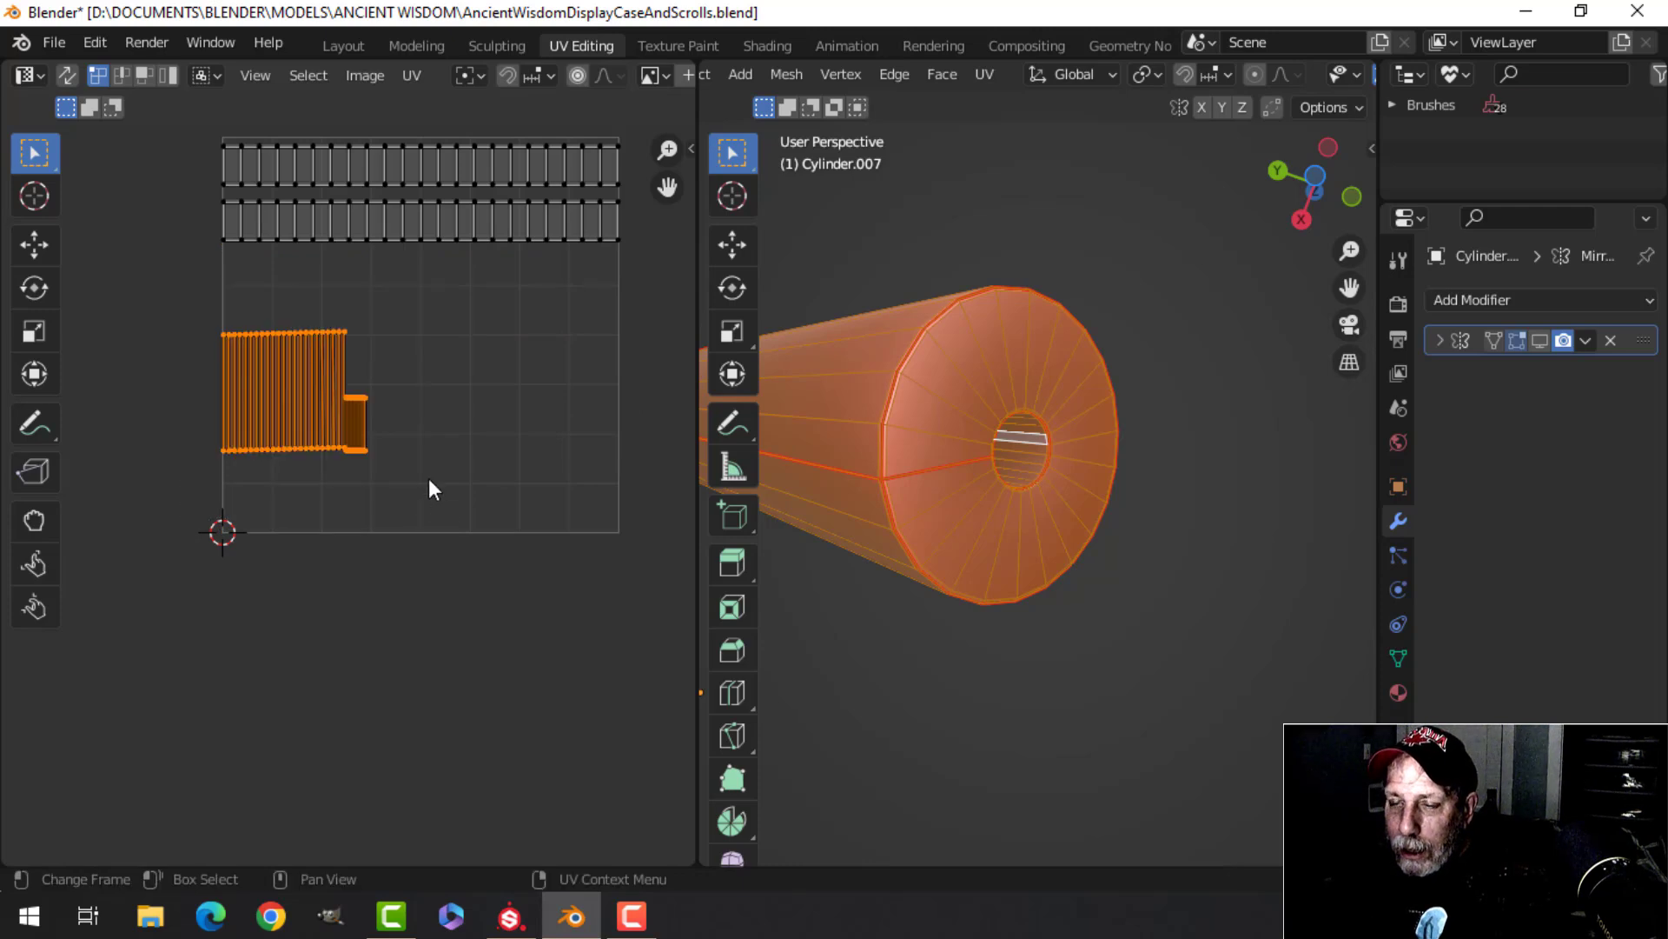
pyautogui.scroll(2, 420, 482)
pyautogui.hotkey('alt', 'a')
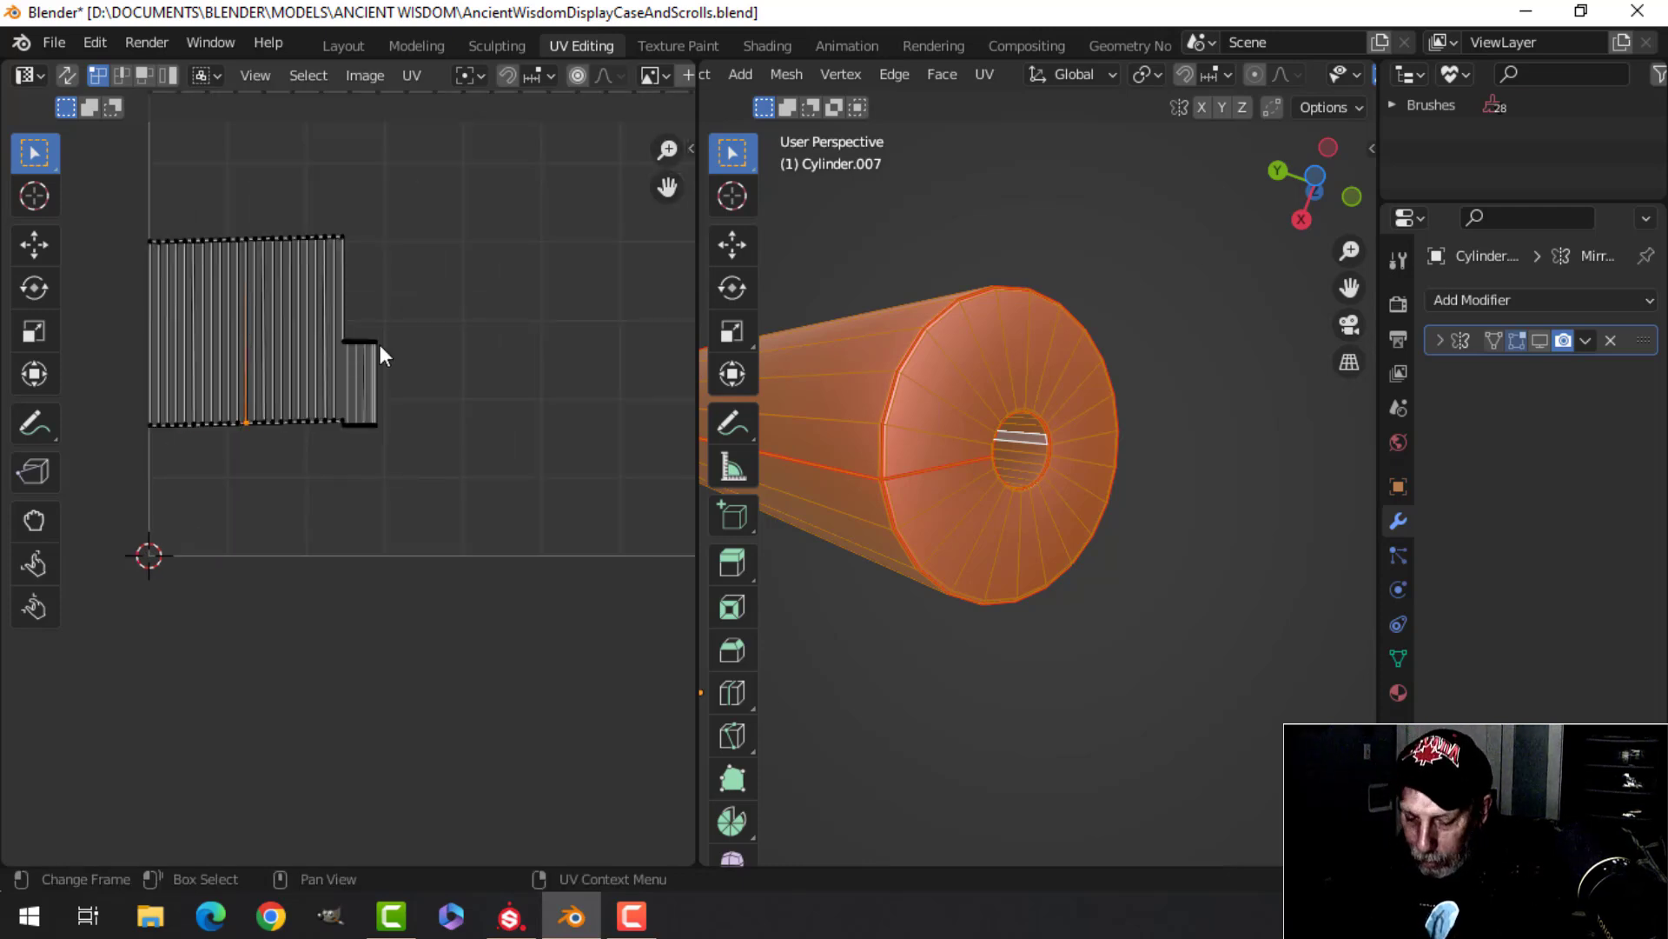
pyautogui.hotkey('ctrl', 'l')
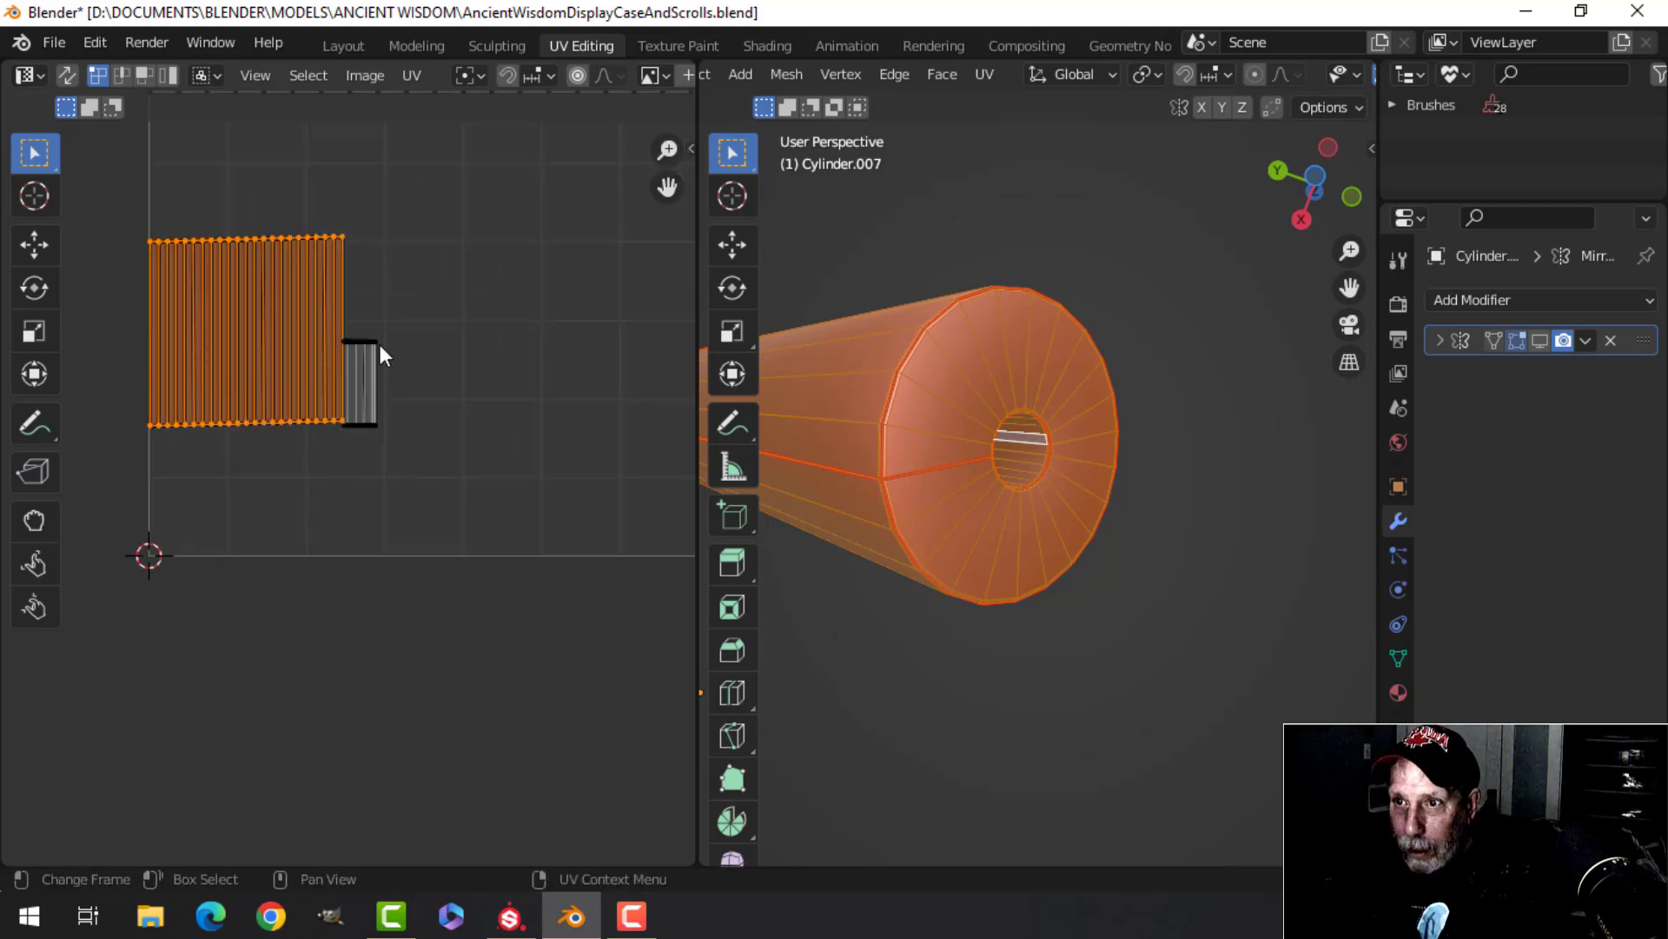
pyautogui.press('g')
pyautogui.click(633, 251)
# Select the small narrow stacked islands and move them into the UV square's lower-right corner
pyautogui.scroll(-2, 512, 295)
pyautogui.moveTo(512, 296); pyautogui.dragTo(530, 301, button='middle')
pyautogui.hotkey('alt', 'a')
pyautogui.moveTo(311, 375); pyautogui.dragTo(389, 494)
pyautogui.press('g')
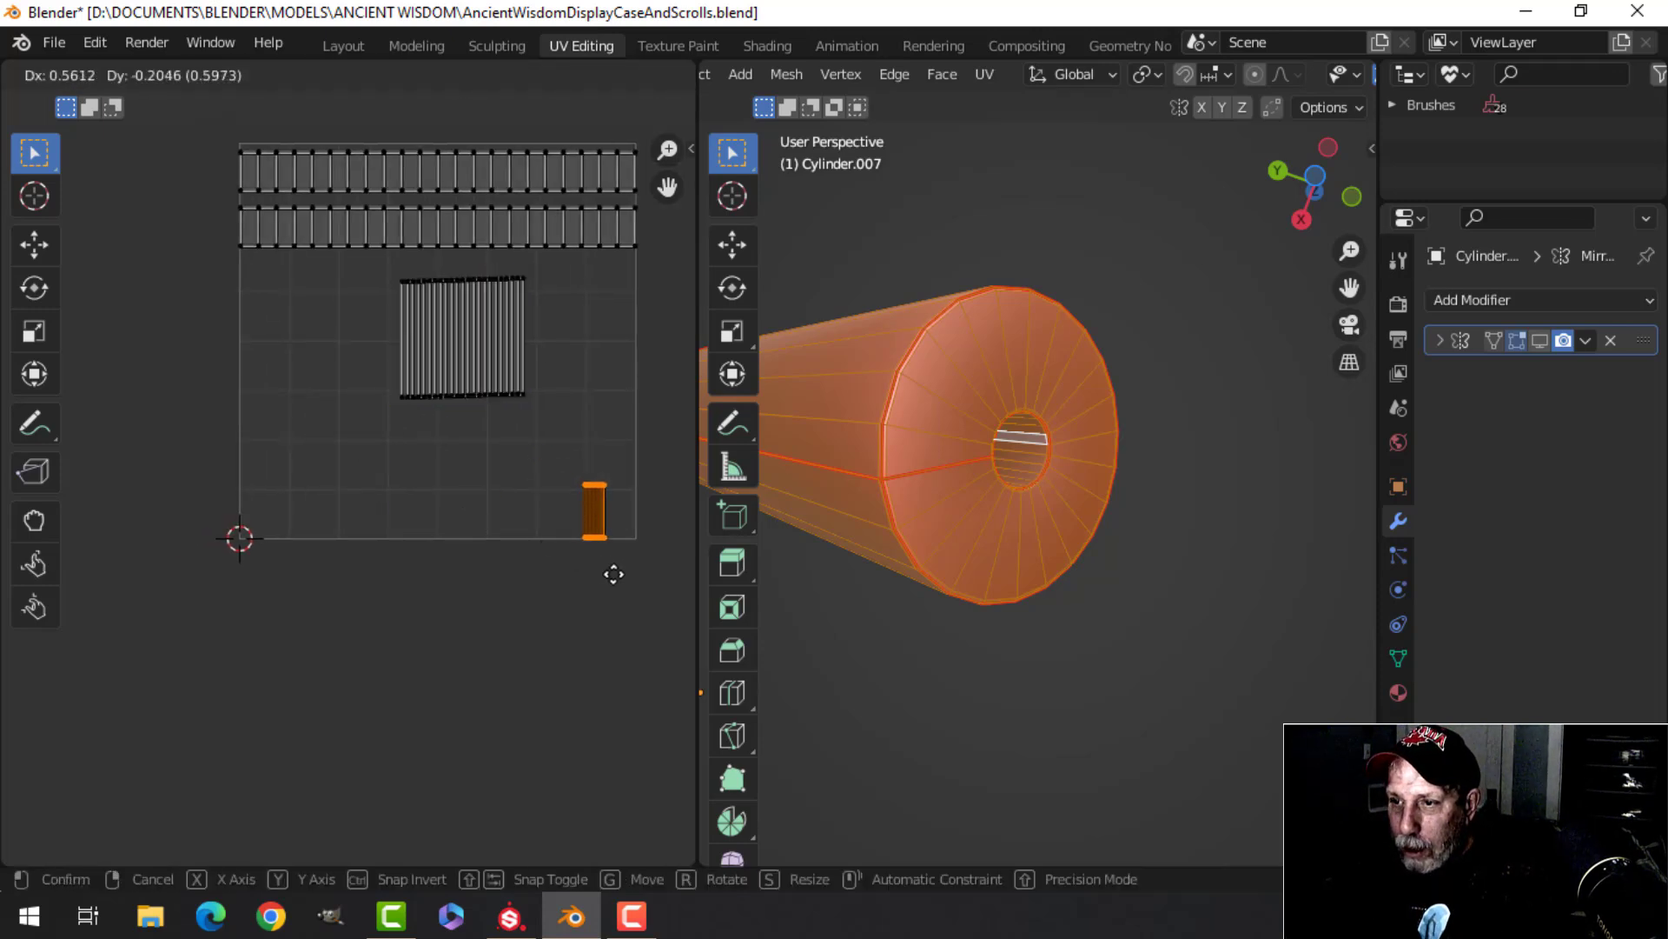
pyautogui.click(633, 565)
# Move the large ribbed island down and left, and scale it up to fill the space beneath the two strips
pyautogui.hotkey('alt', 'a')
pyautogui.moveTo(371, 259); pyautogui.dragTo(565, 423)
pyautogui.press('g')
pyautogui.click(477, 492)
pyautogui.press('s')
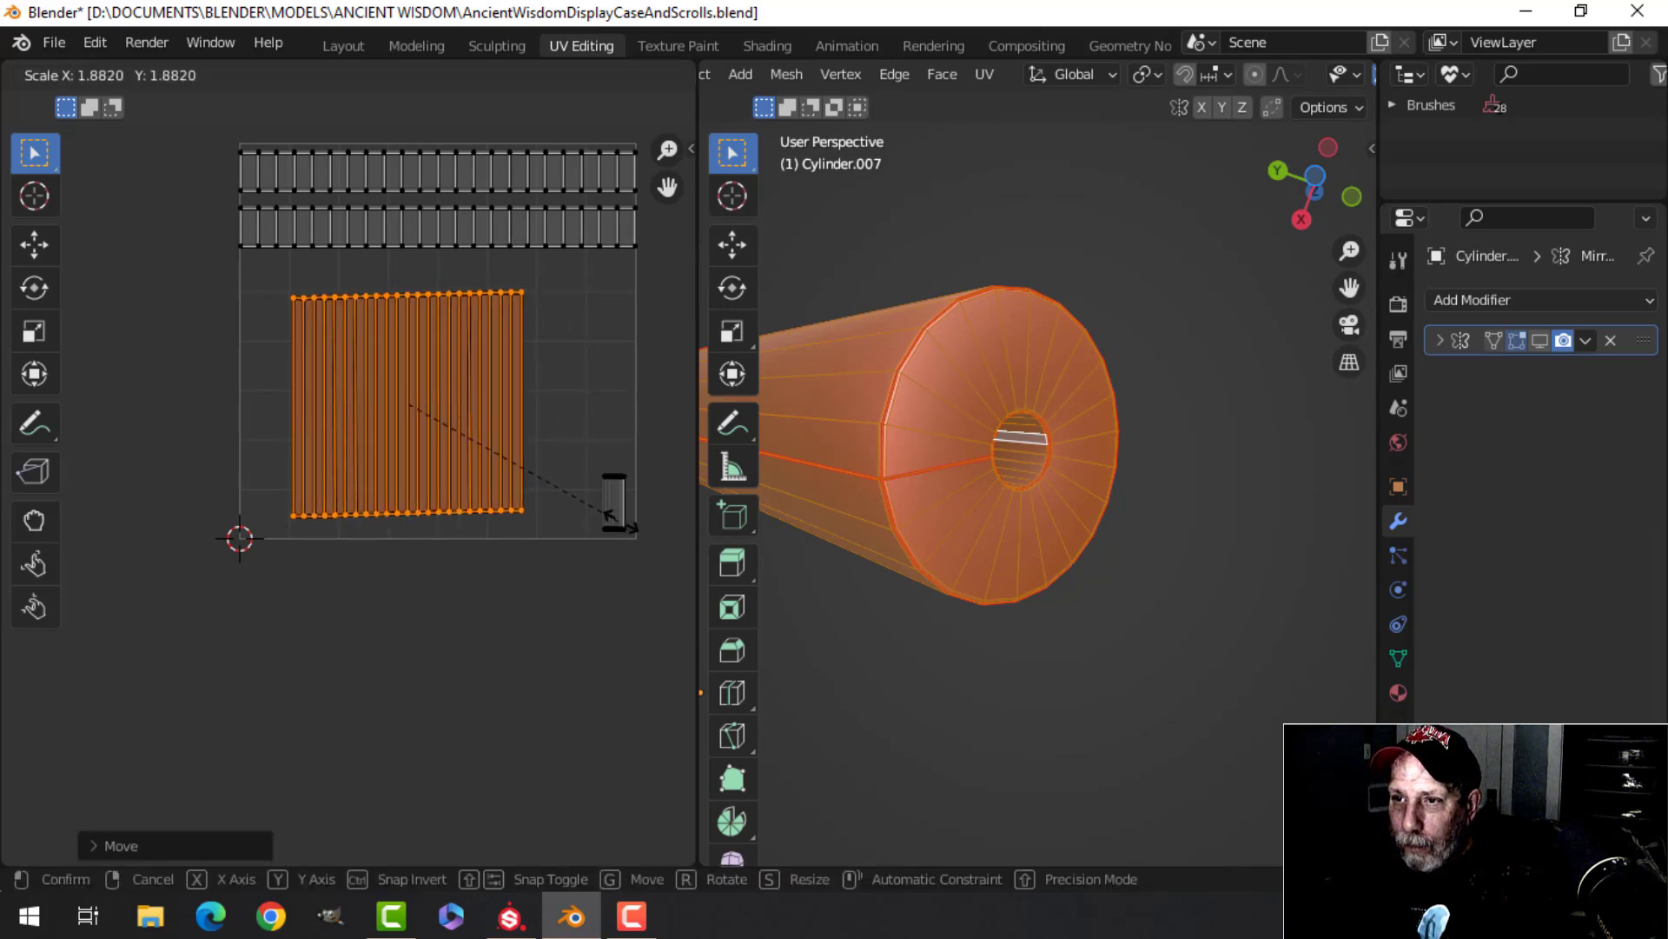
pyautogui.click(544, 479)
# In UV edge mode, straighten the inner vertical edge of the ribbed island's leftmost quad by scaling it to 0 along X
pyautogui.scroll(2, 425, 485)
pyautogui.keyDown('shift'); pyautogui.moveTo(425, 484); pyautogui.dragTo(388, 461, button='middle'); pyautogui.keyUp('shift')
pyautogui.scroll(-1, 424, 510)
pyautogui.scroll(1, 360, 469)
pyautogui.press('2')
pyautogui.hotkey('alt', 'a')
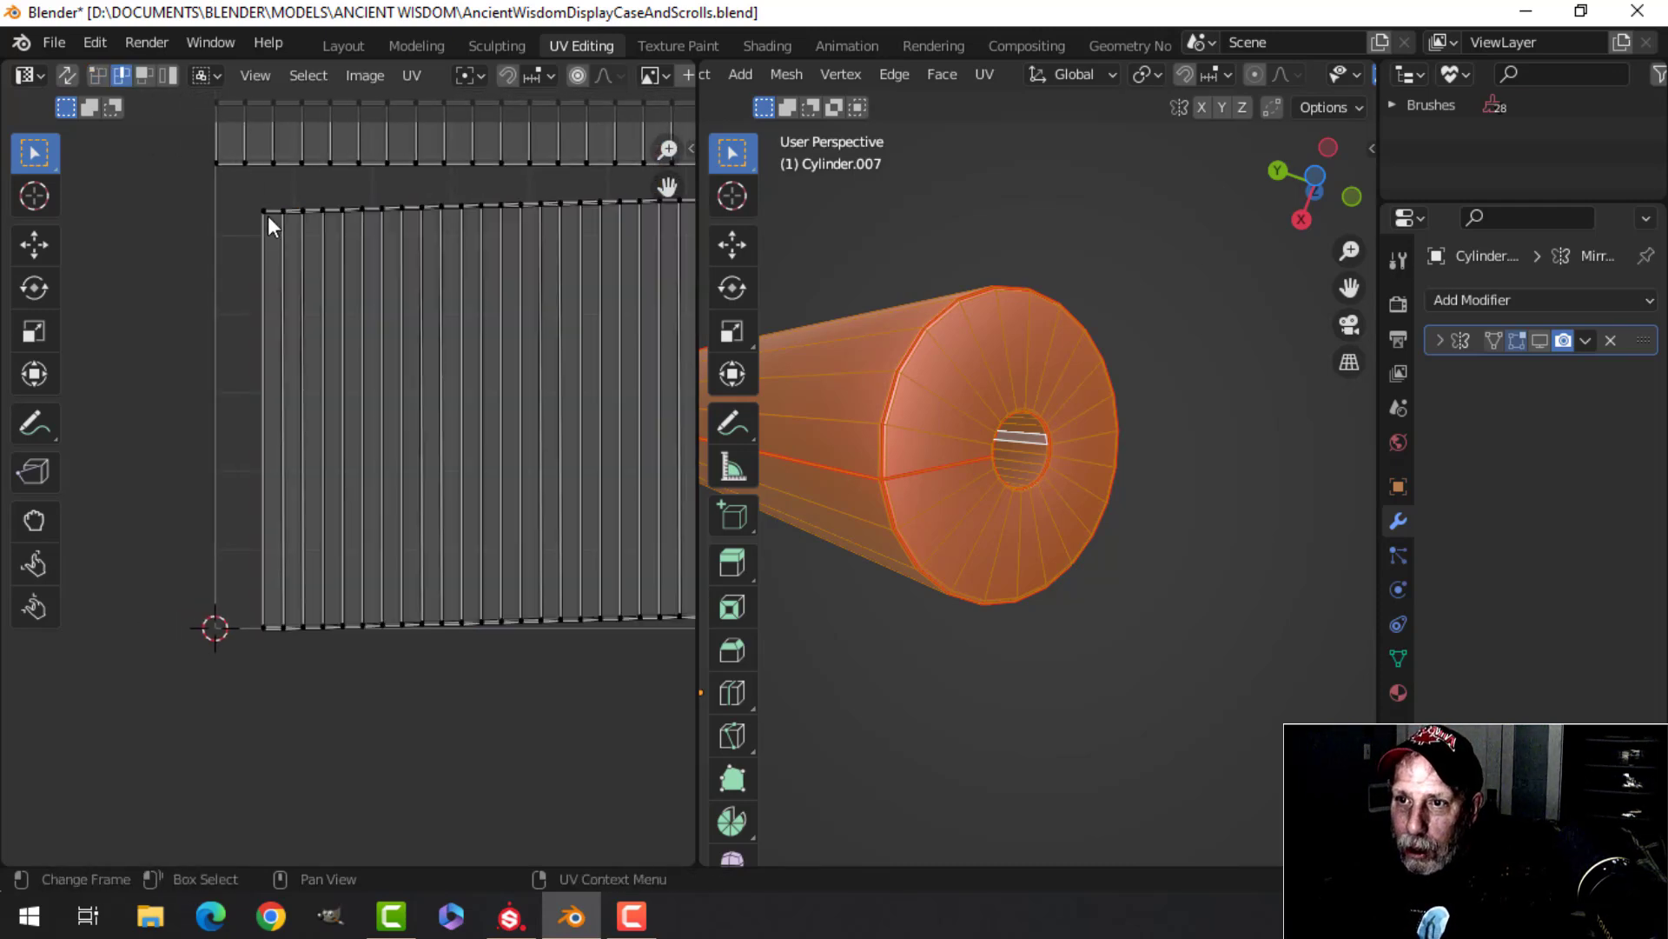
pyautogui.click(271, 211)
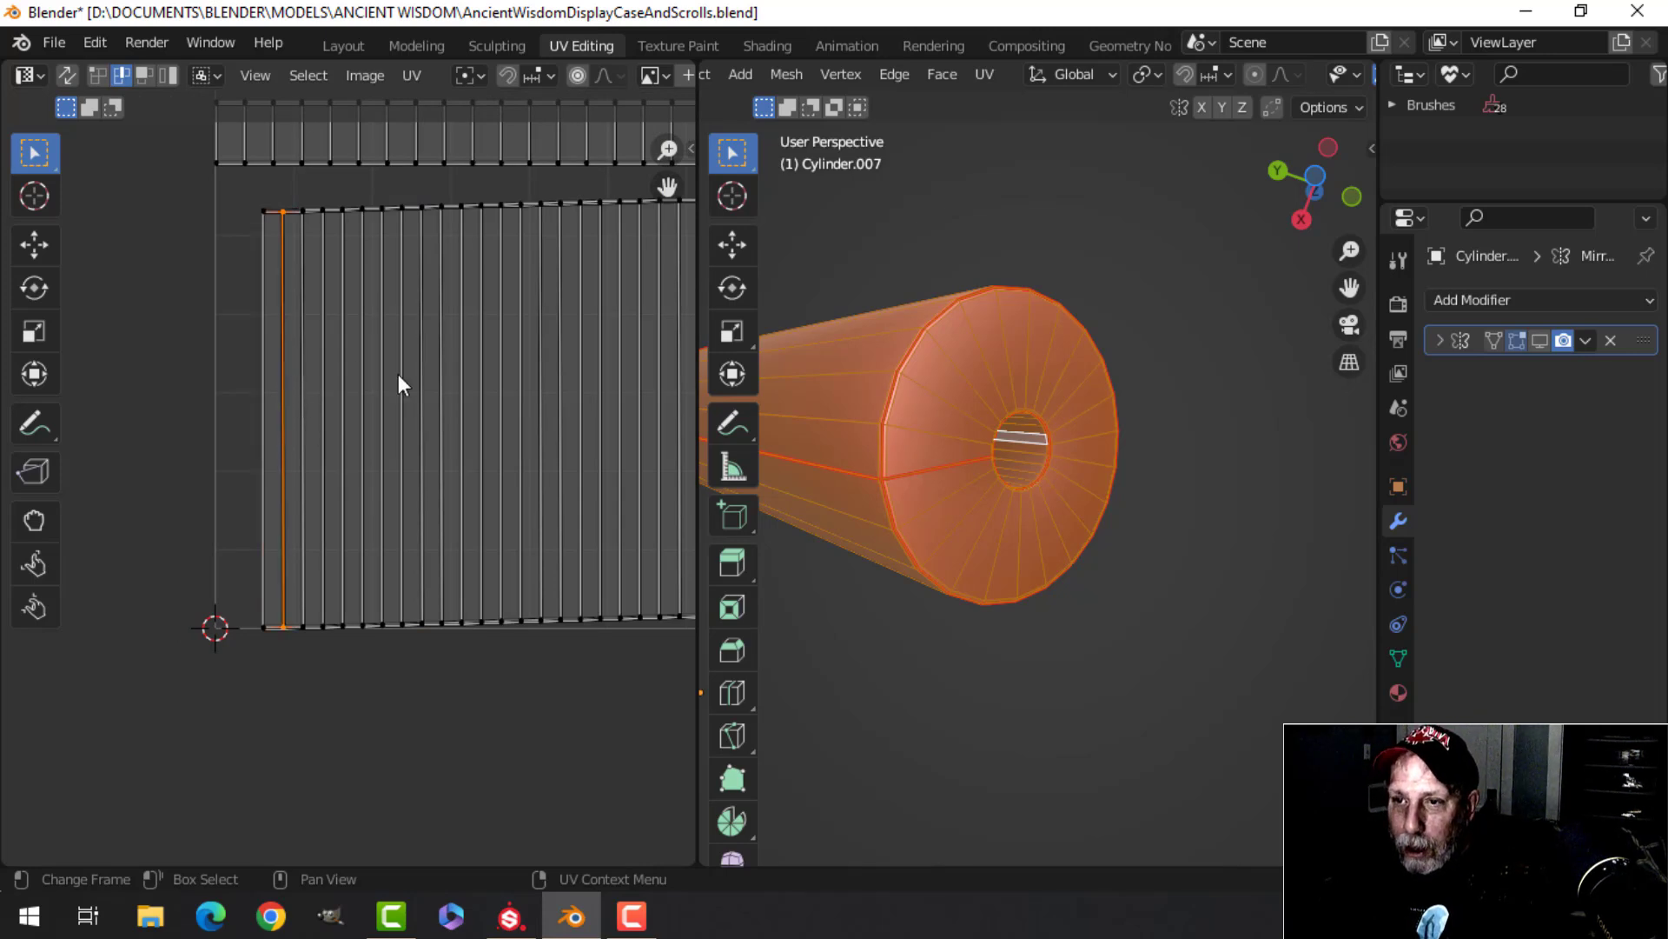
pyautogui.press('s')
pyautogui.press('x')
pyautogui.press('0')
pyautogui.press('Return')
# Straighten the ribbed island's outer left edge by scaling it to 0 along X
pyautogui.click(263, 335)
pyautogui.press('s')
pyautogui.press('x')
pyautogui.press('0')
pyautogui.press('Return')
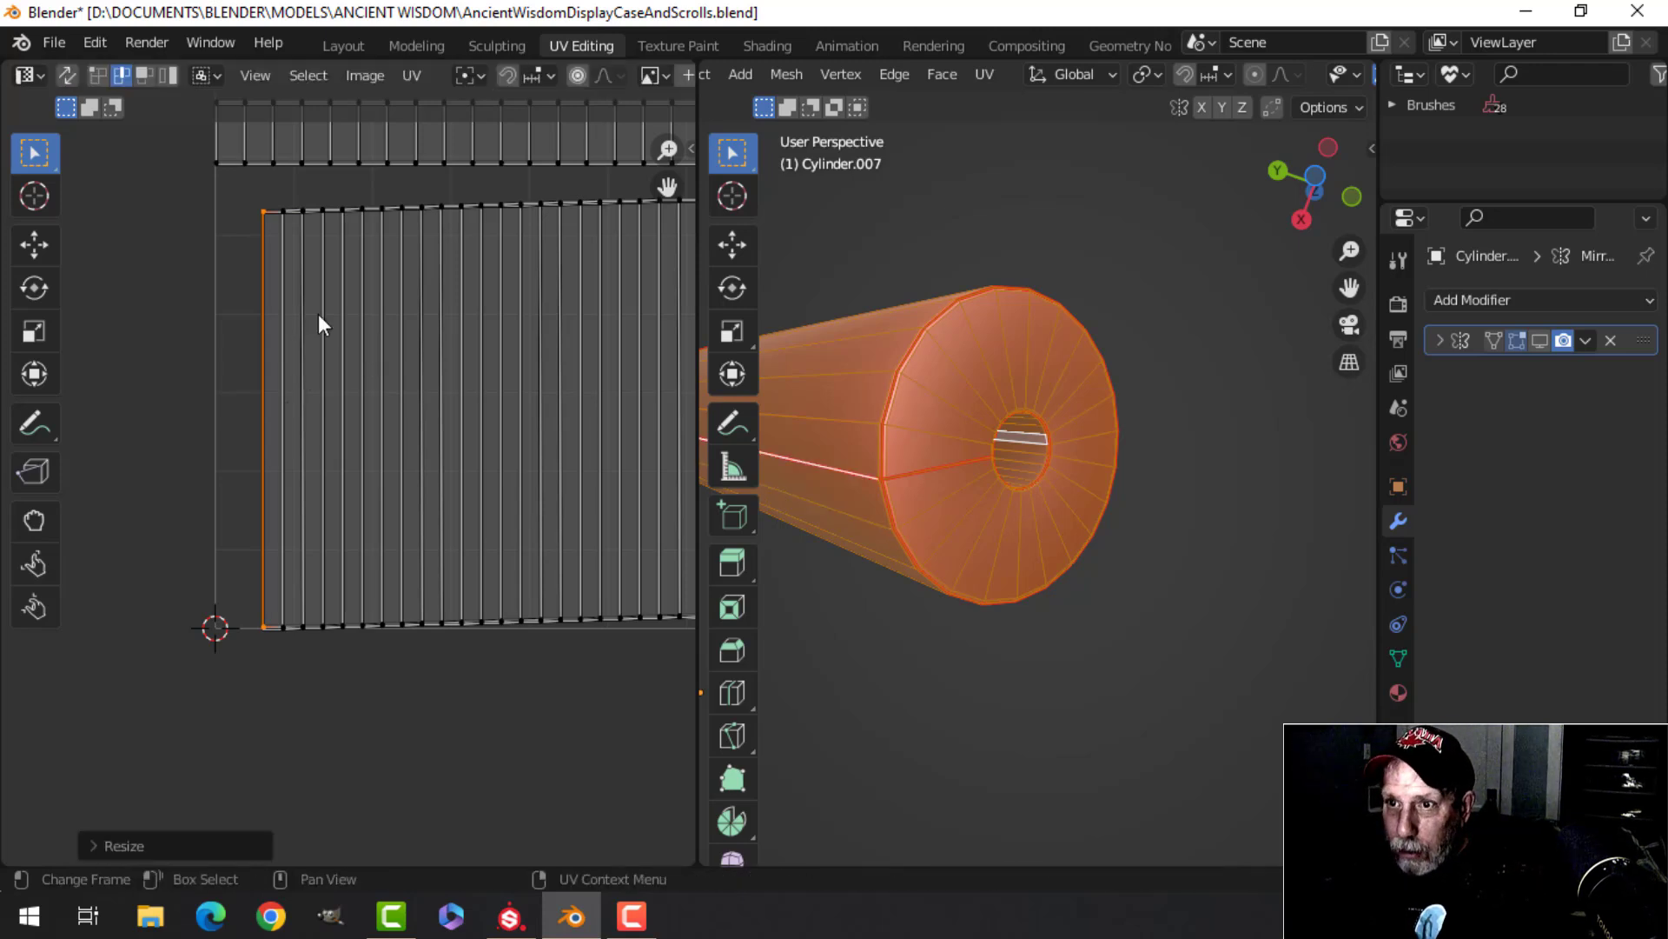
# Scale the top and bottom edges of the ribbed island's leftmost quad along Y to level them
pyautogui.click(271, 213)
pyautogui.press('s')
pyautogui.press('x')
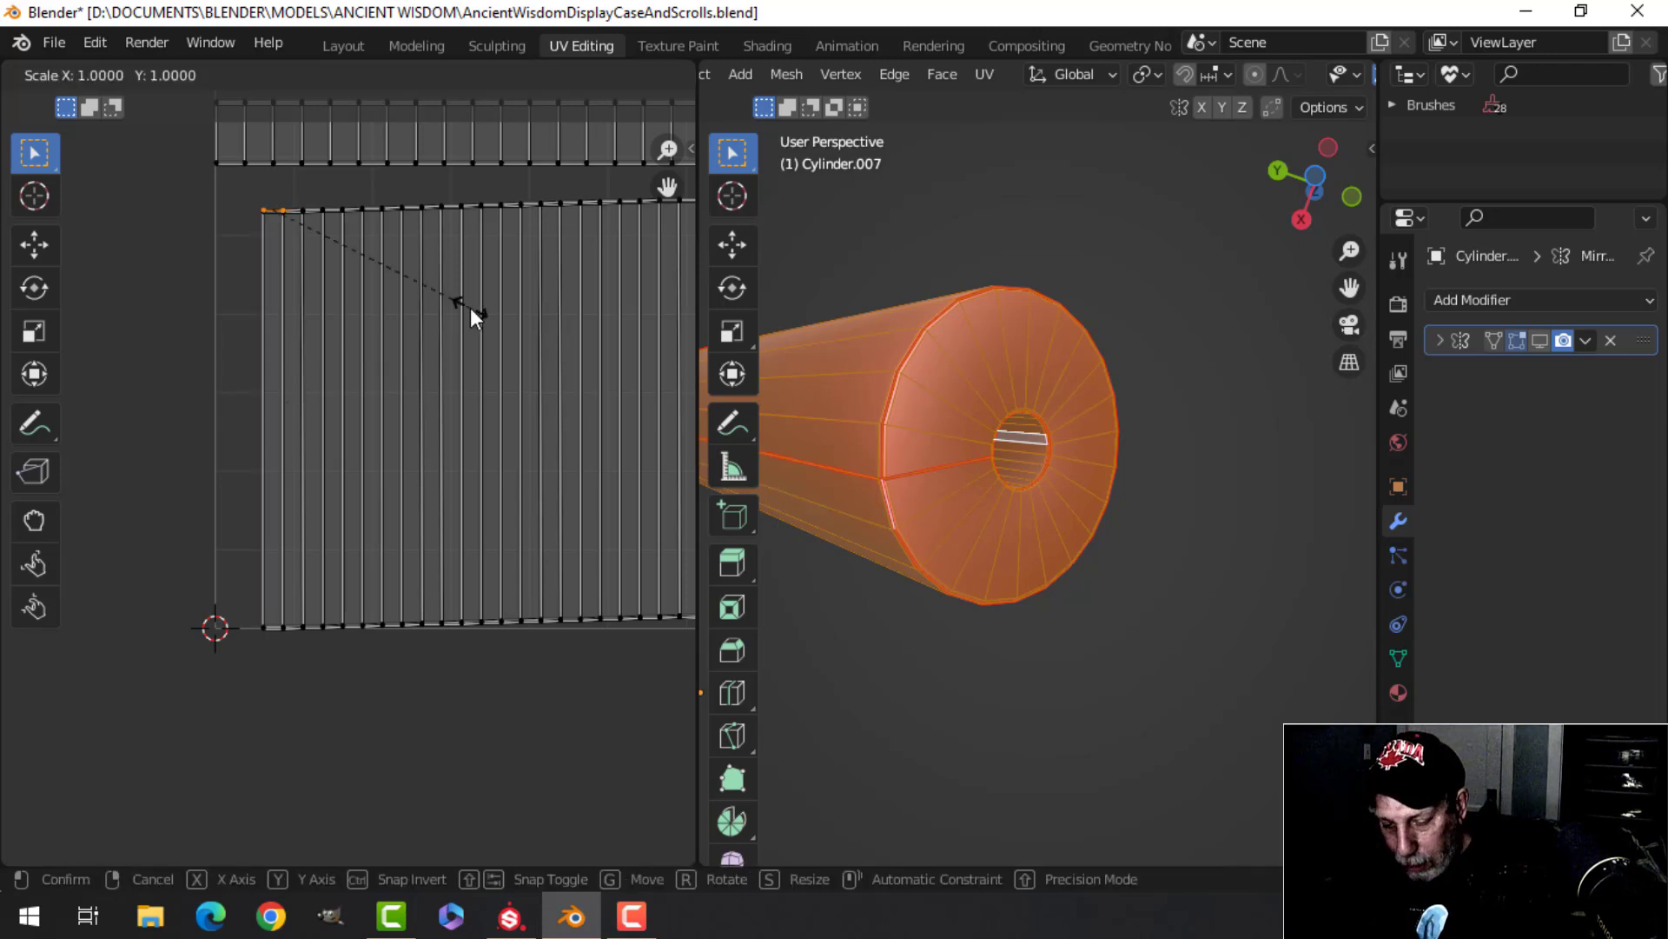
pyautogui.press('Escape')
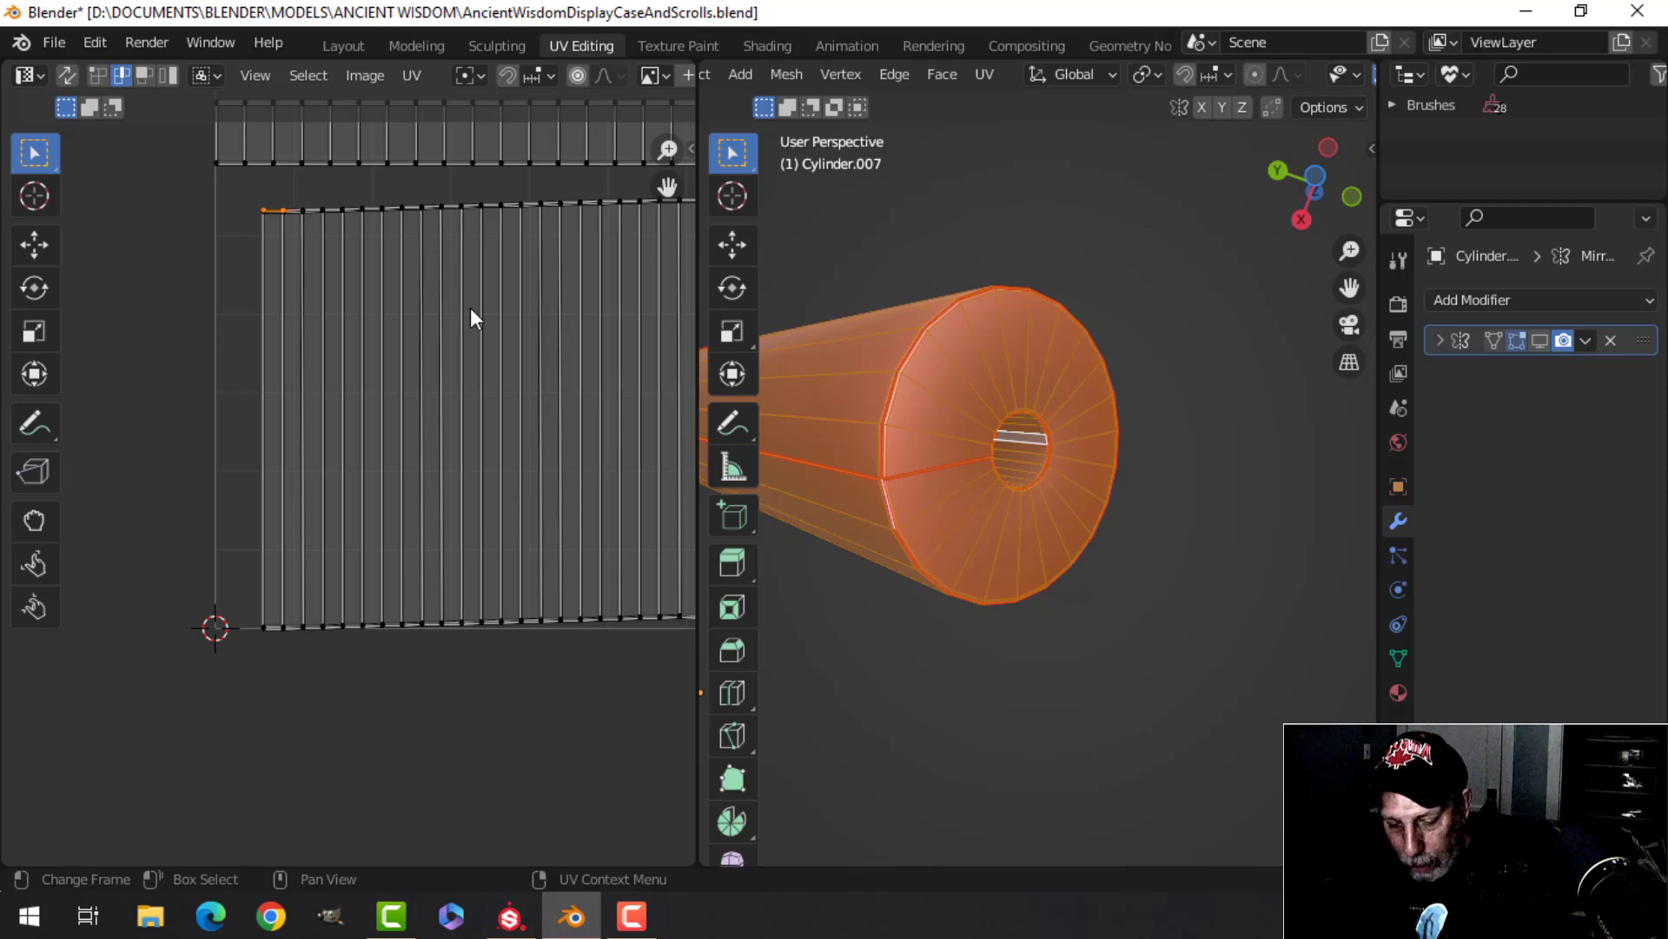
pyautogui.press('s')
pyautogui.press('y')
pyautogui.press('Return')
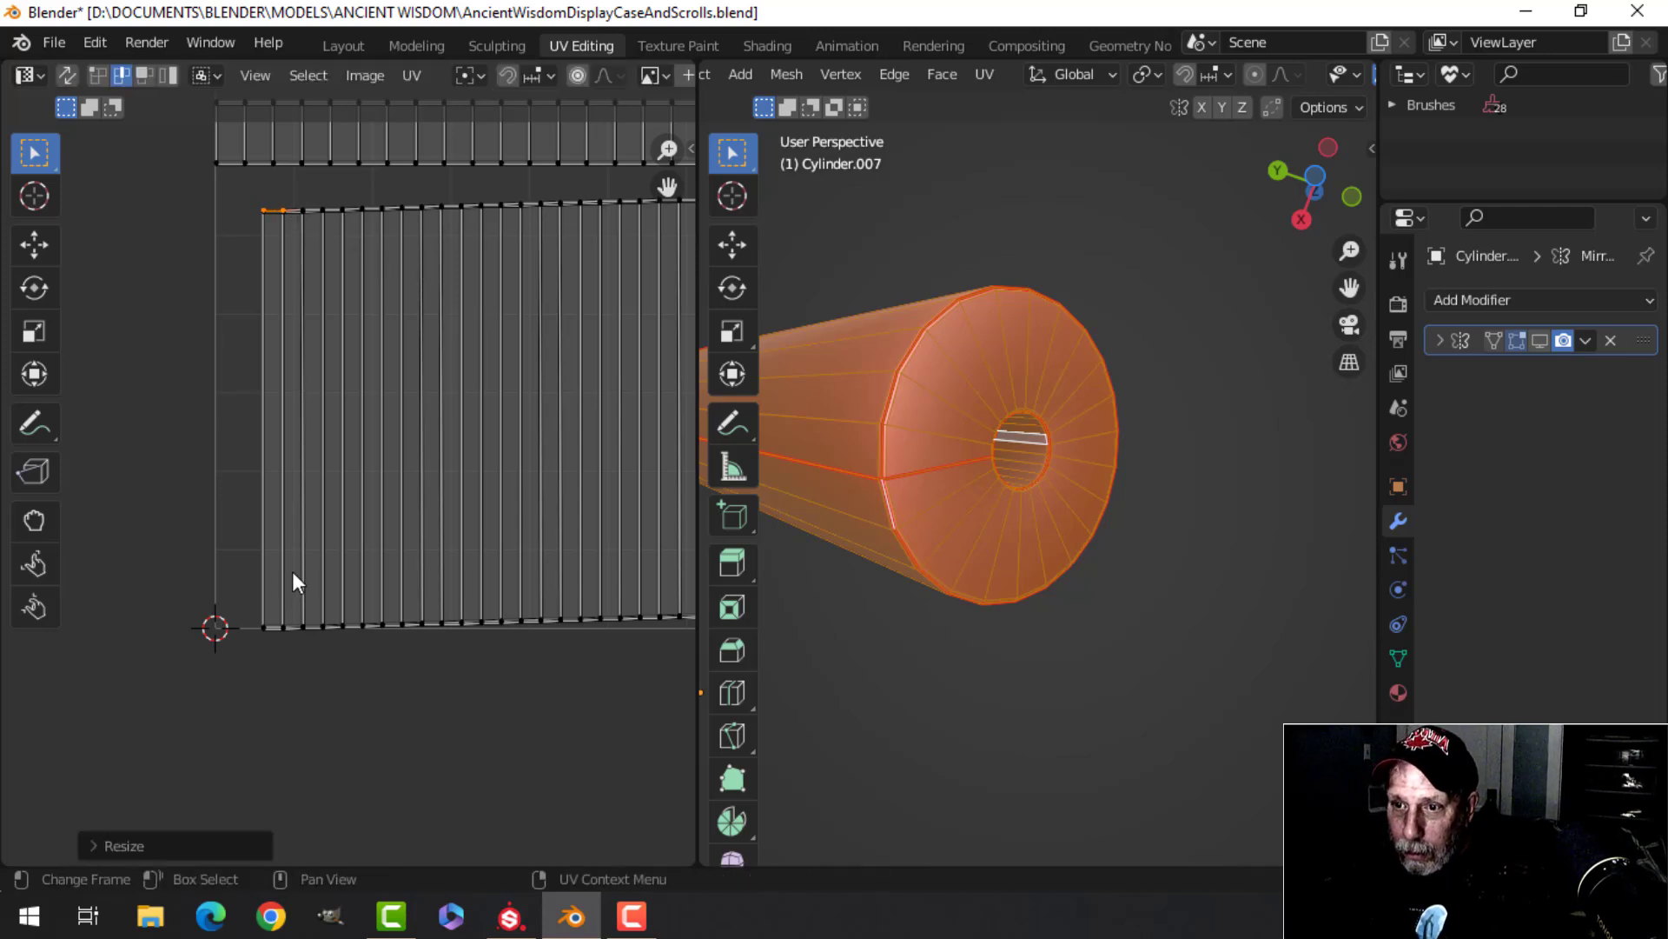
pyautogui.click(273, 625)
pyautogui.press('s')
pyautogui.press('y')
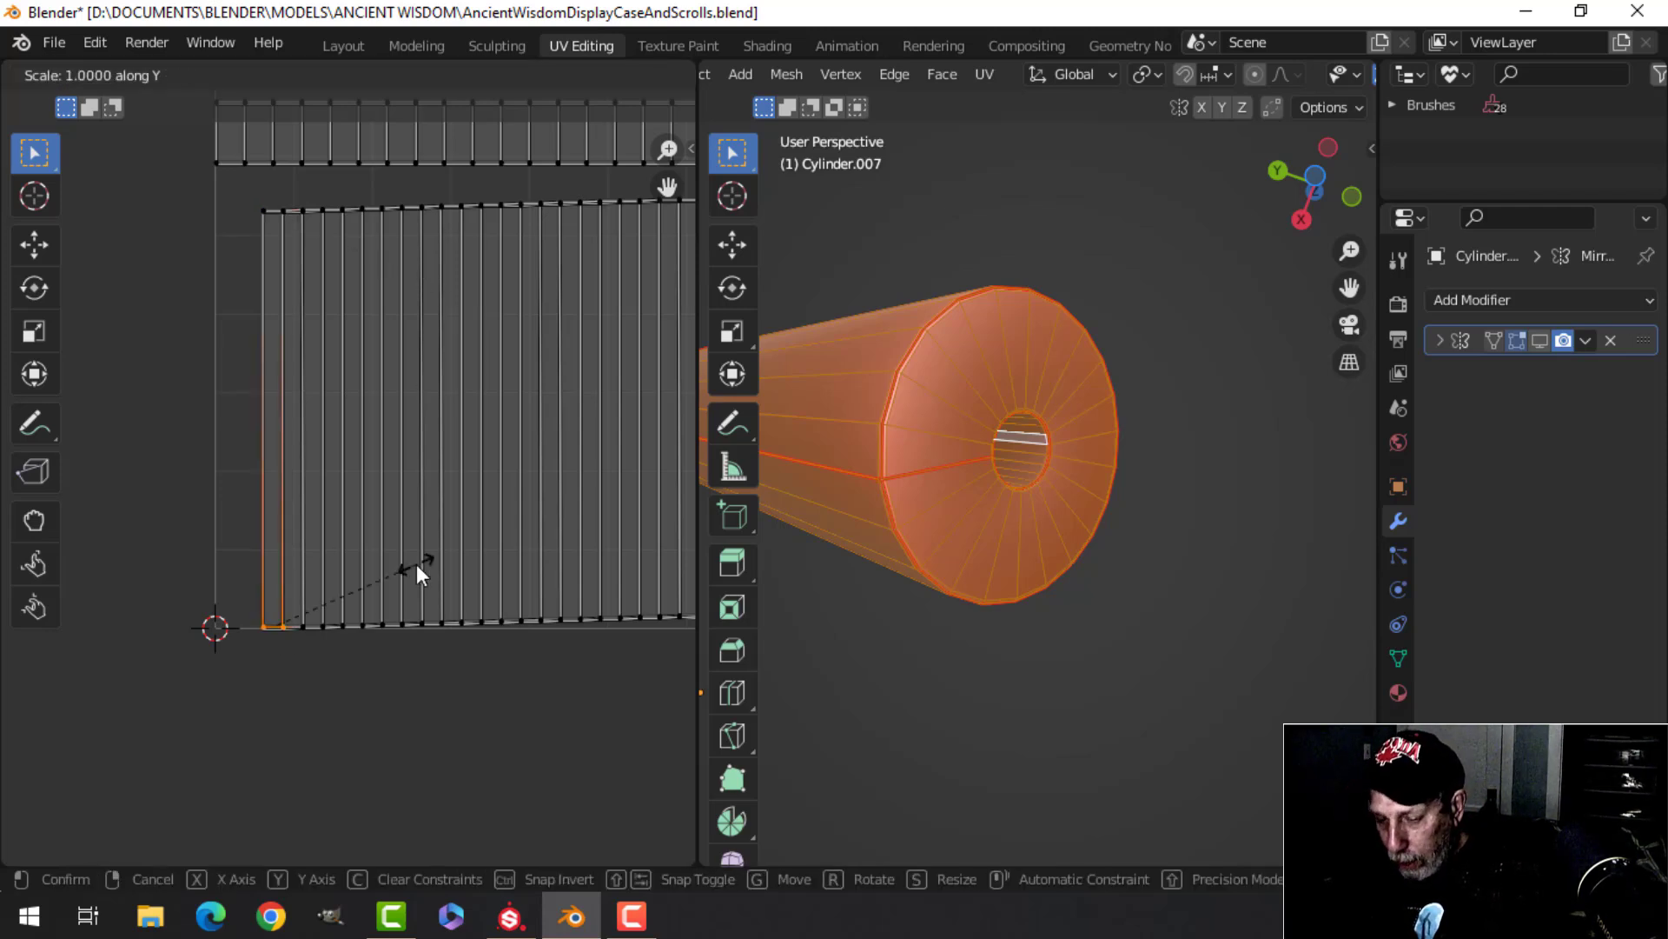
pyautogui.press('Return')
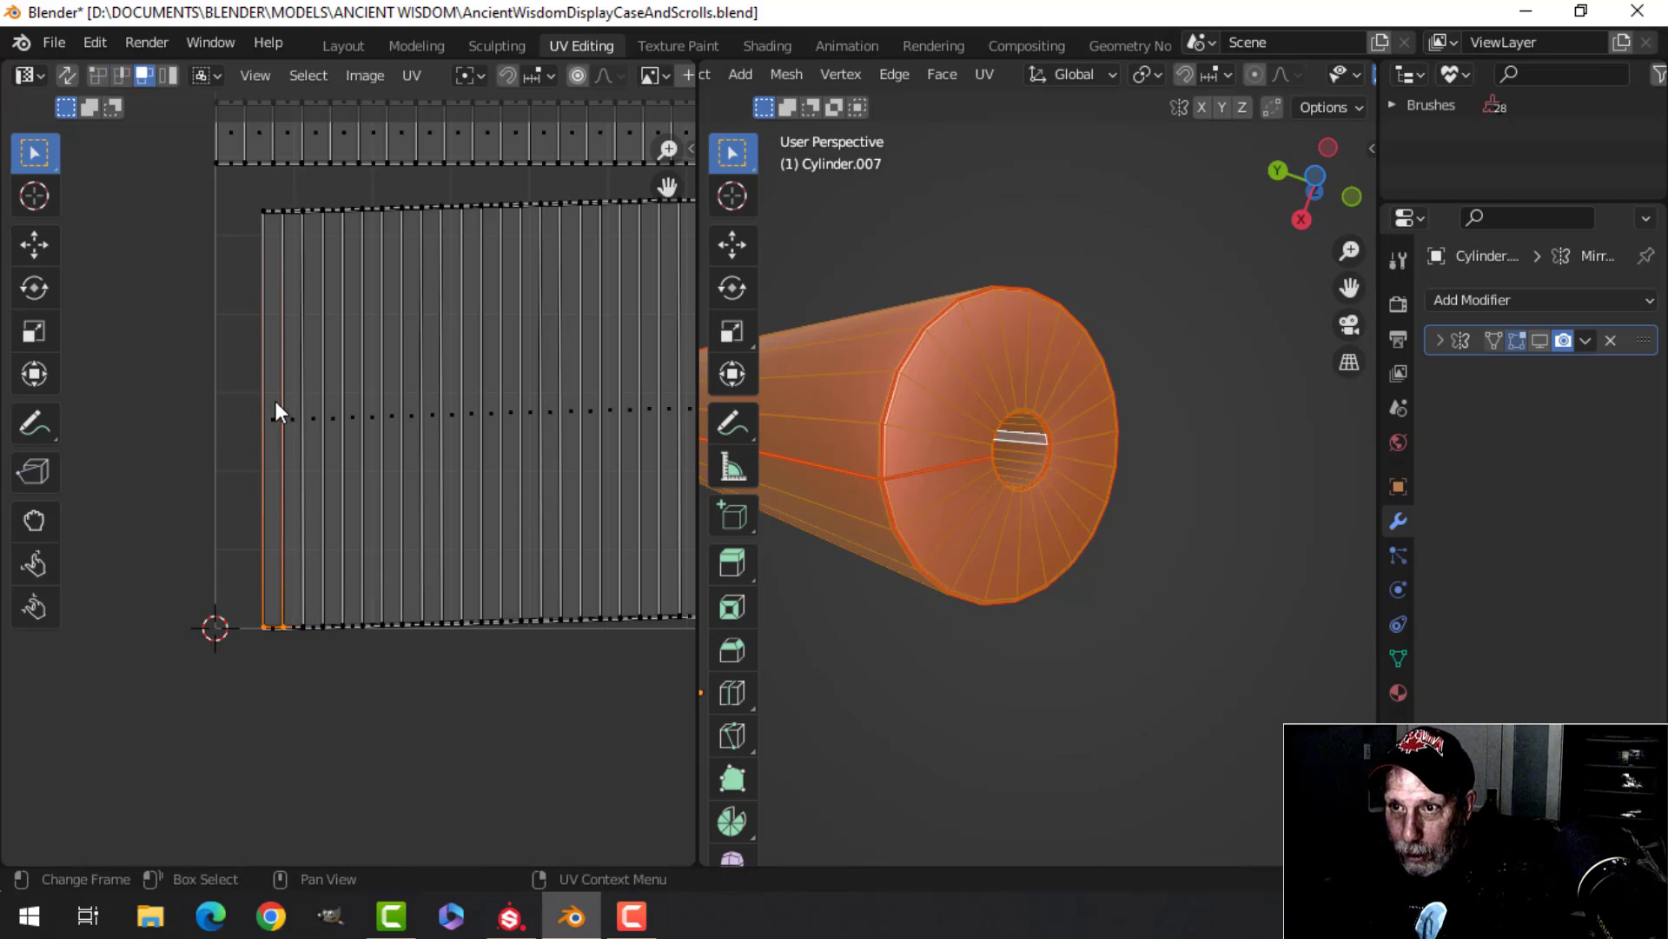
# With the leftmost quad active, select the whole ribbed island and apply Follow Active Quads
pyautogui.press('a')
pyautogui.scroll(-3, 405, 422)
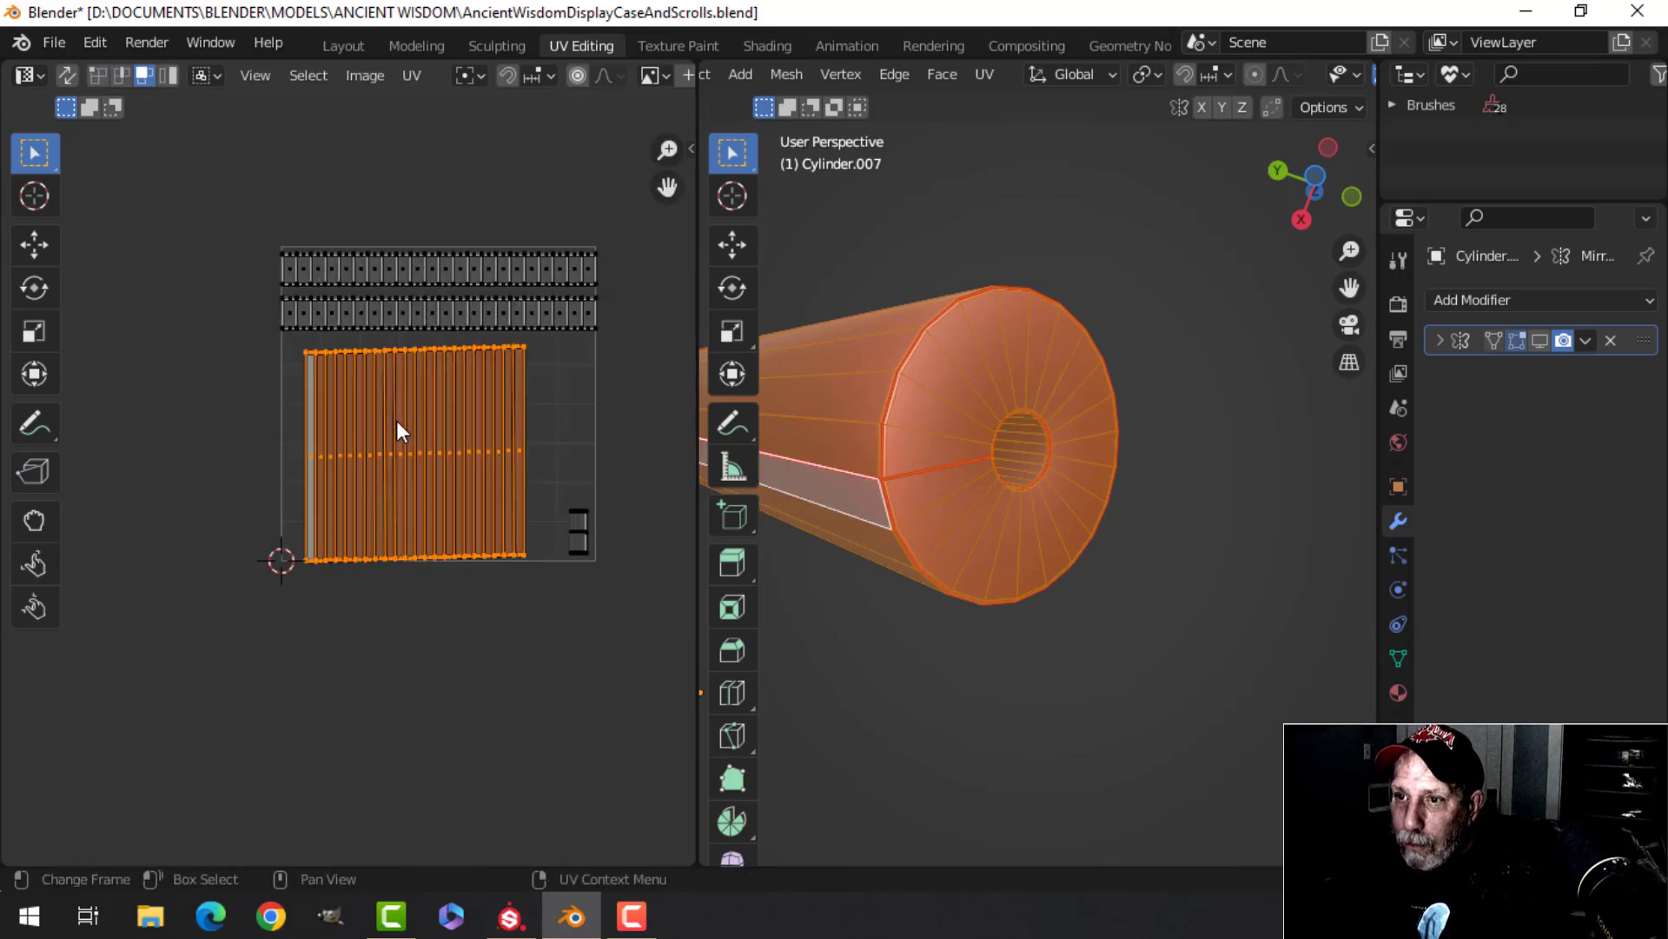
pyautogui.rightClick(396, 420)
pyautogui.click(370, 419)
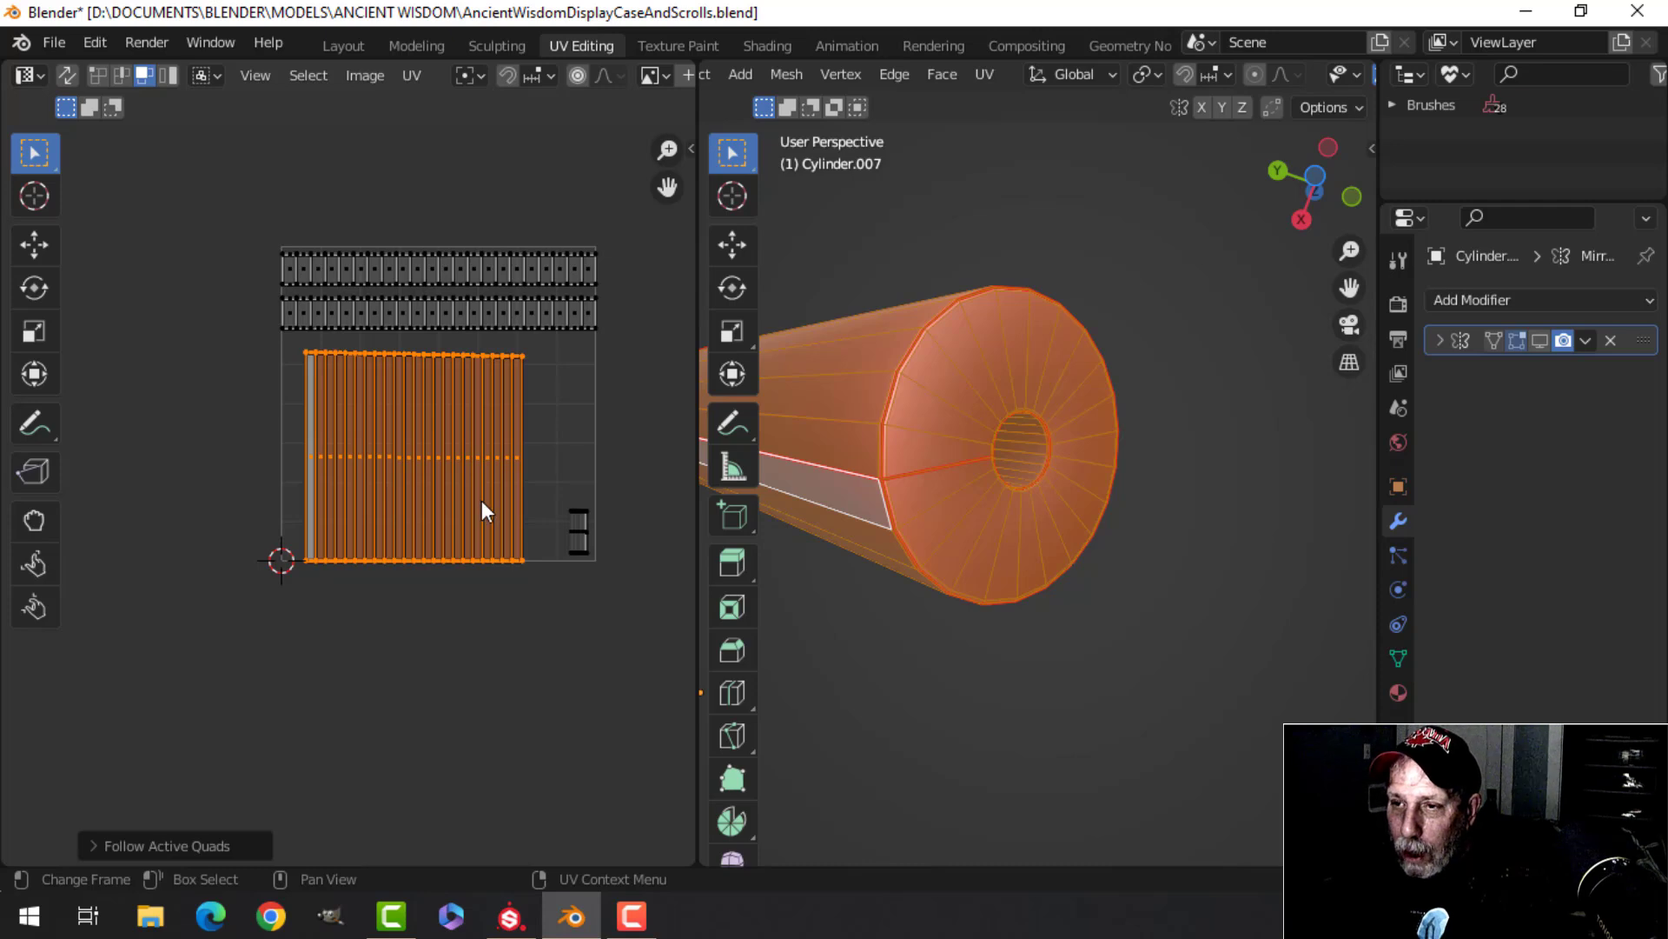
pyautogui.scroll(2, 480, 499)
pyautogui.scroll(-2, 477, 495)
pyautogui.scroll(2, 478, 489)
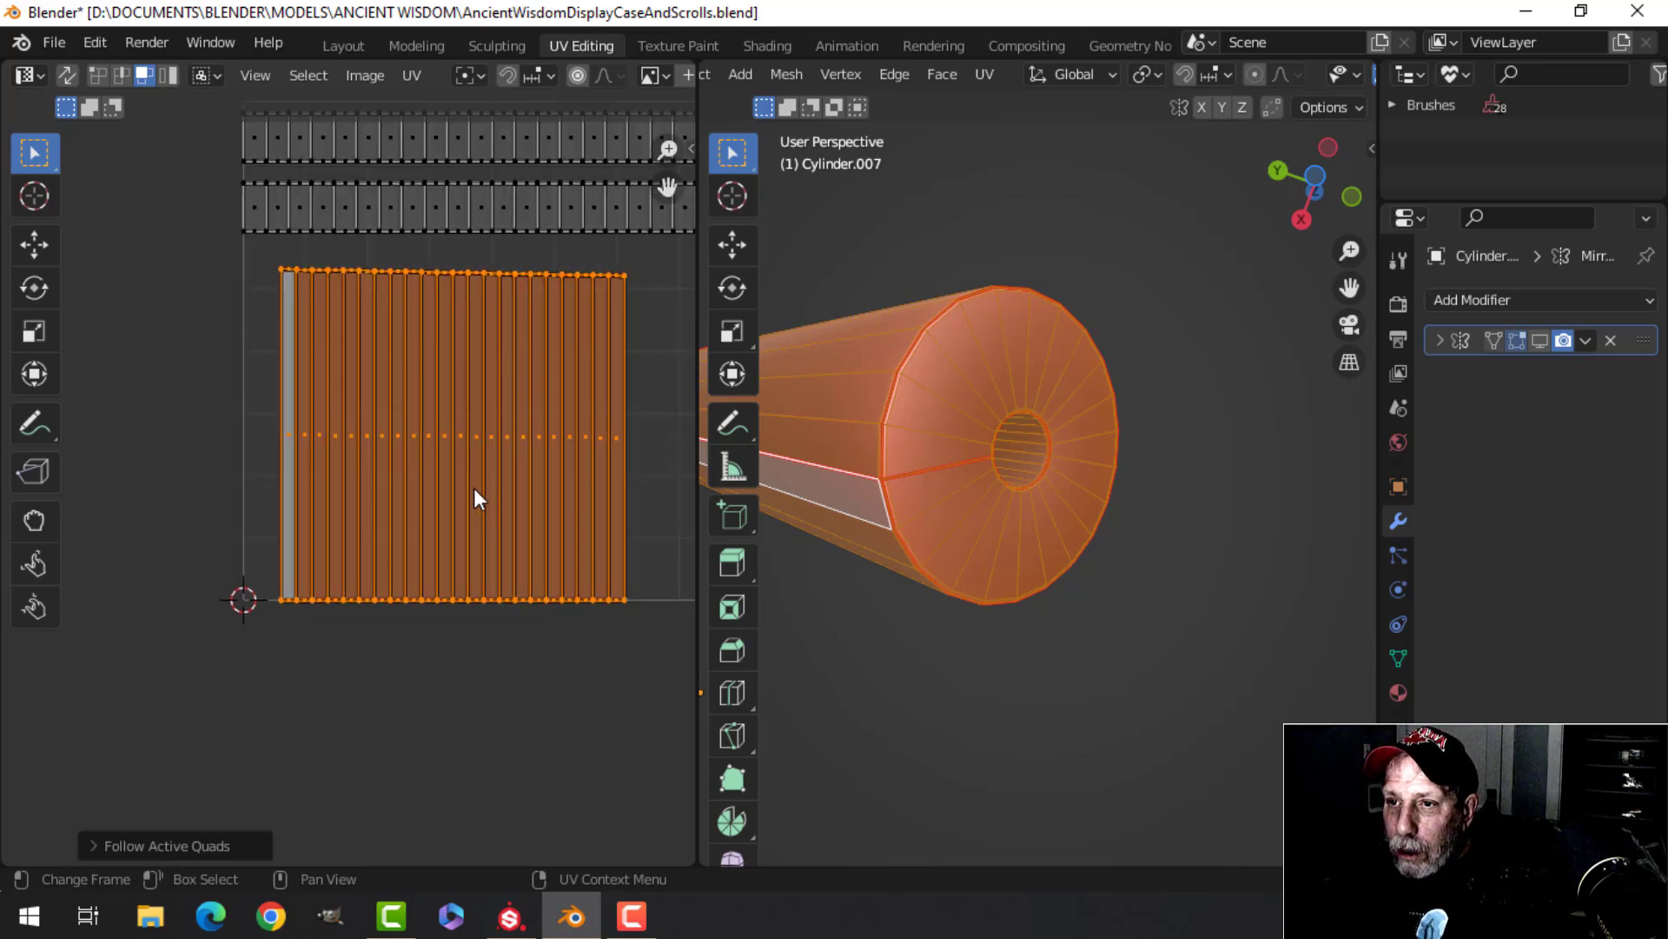
# Scale and move the straightened island to fit under the two strips, beside the UV square's left edge
pyautogui.scroll(-1, 477, 491)
pyautogui.press('s')
pyautogui.click(531, 492)
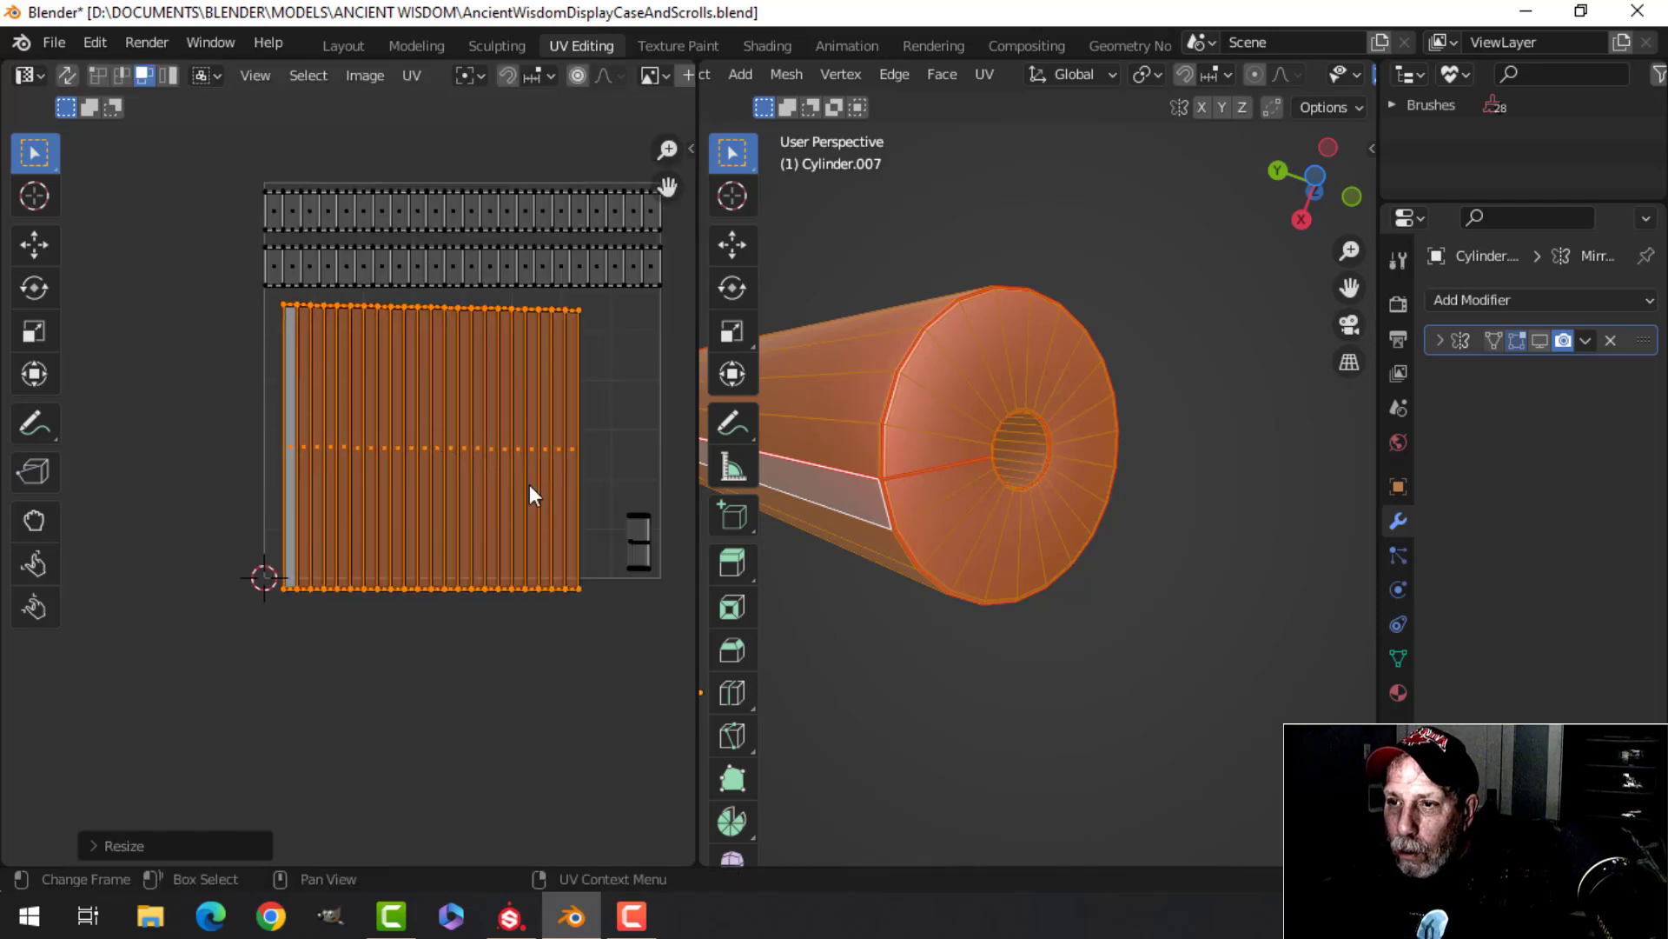
pyautogui.press('g')
pyautogui.click(521, 477)
pyautogui.press('s')
pyautogui.click(511, 479)
pyautogui.press('g')
pyautogui.click(497, 472)
pyautogui.press('s')
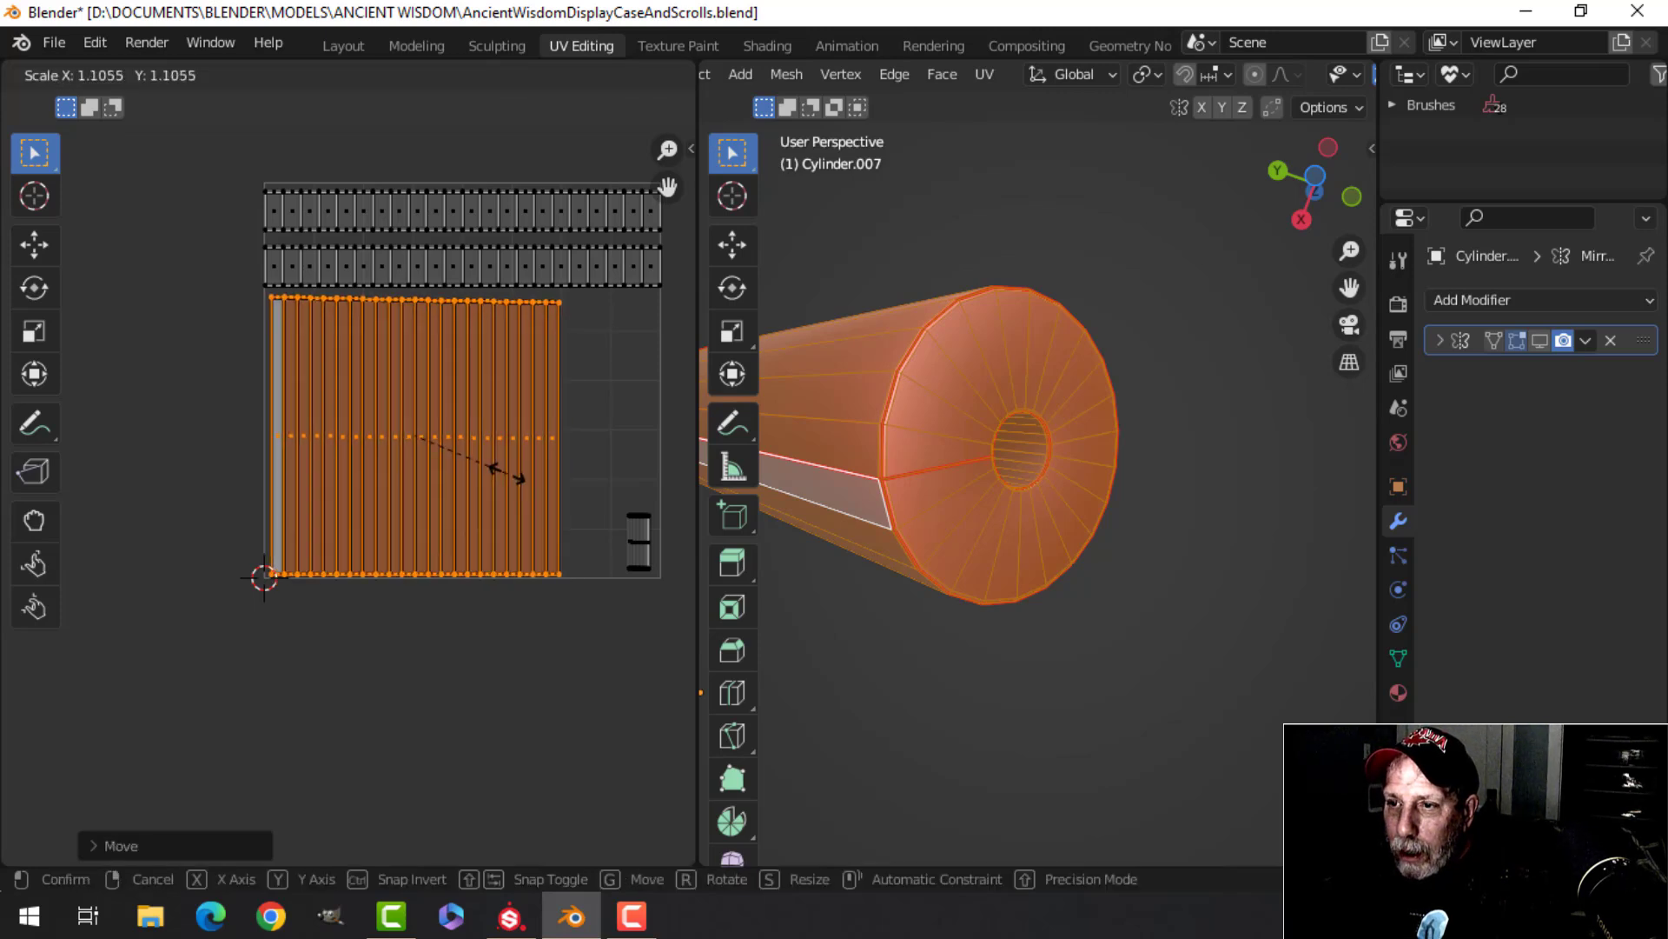
pyautogui.click(508, 473)
# Return to Object Mode, unhide all the scroll parts and deselect everything
pyautogui.press('Tab')
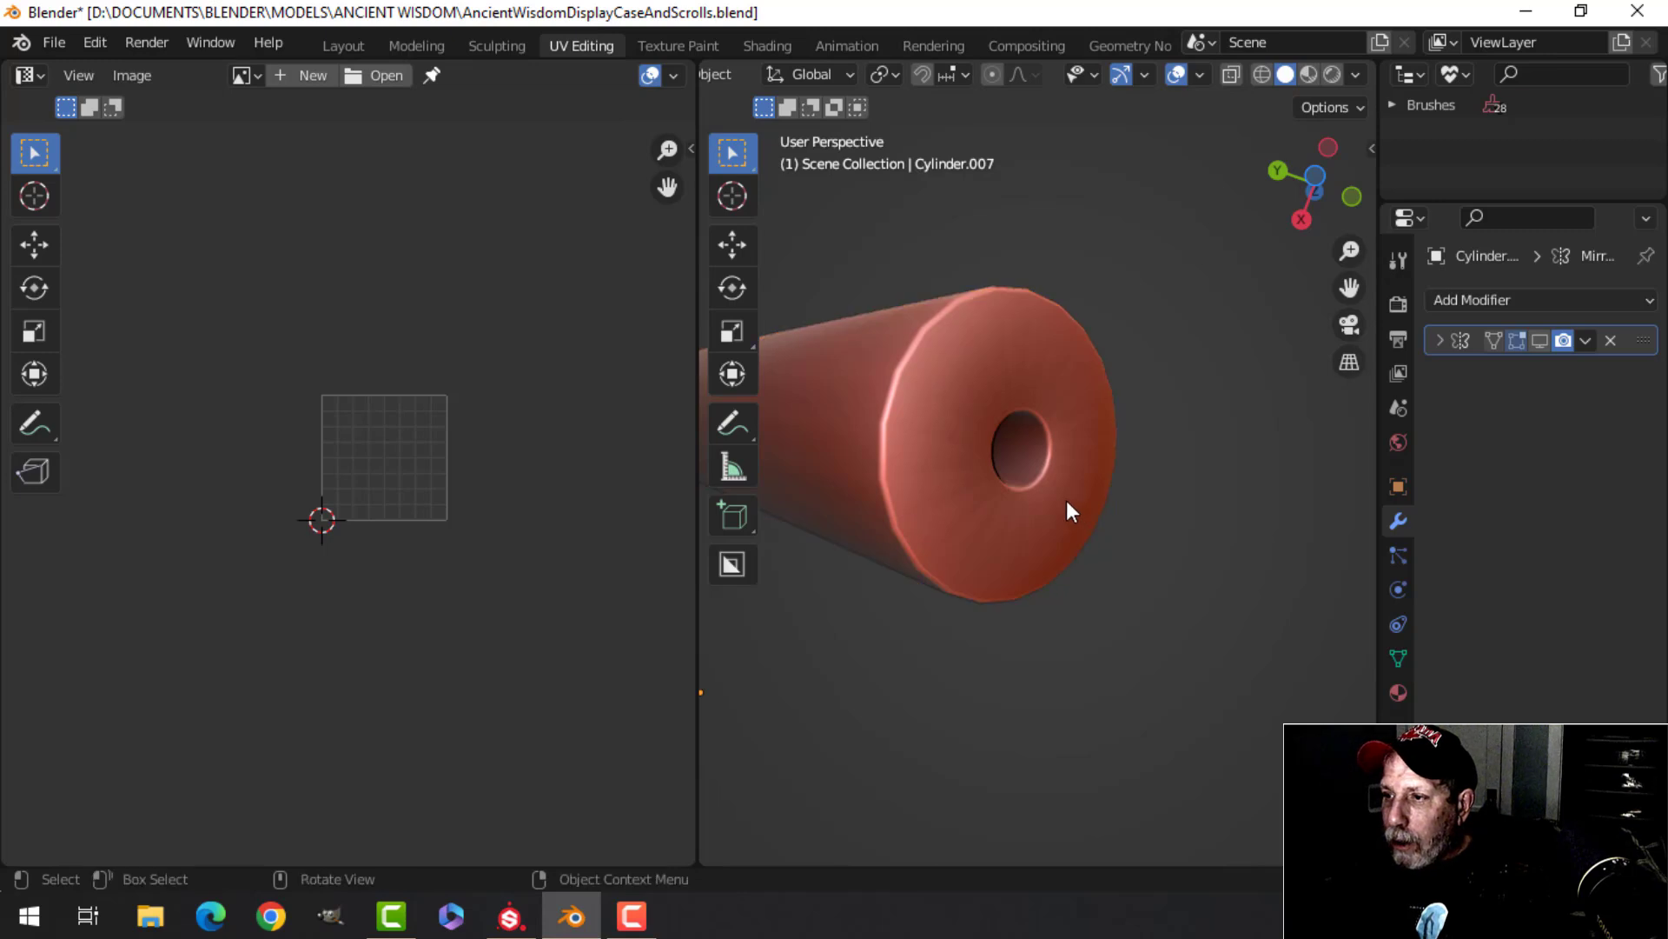
pyautogui.scroll(-3, 1055, 503)
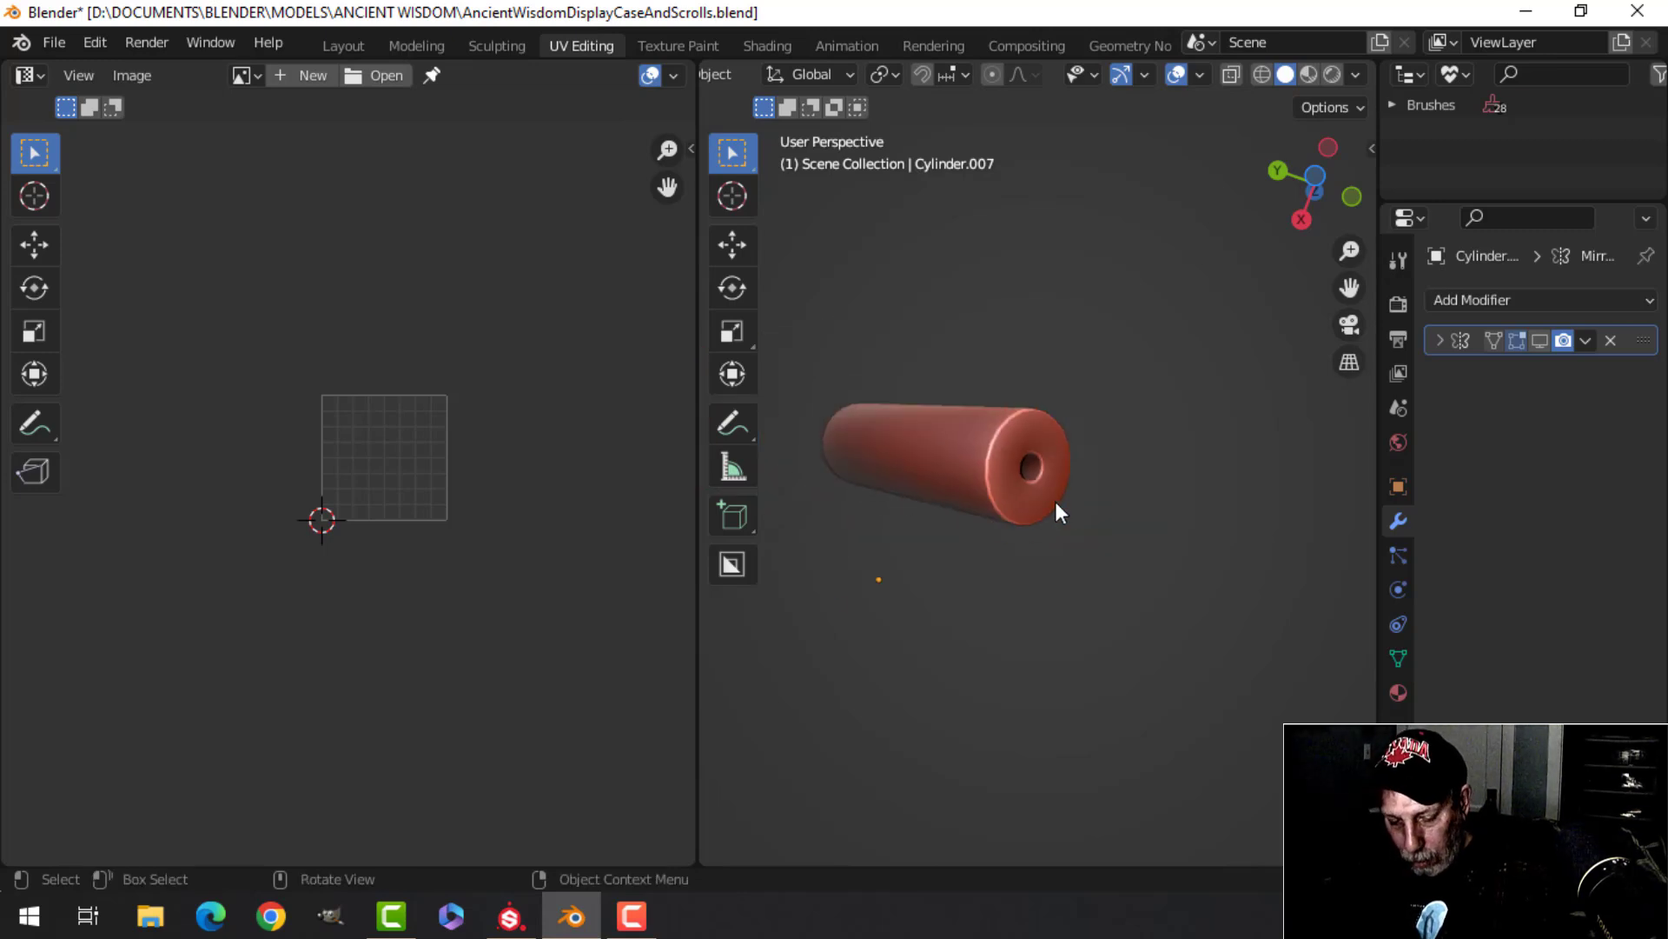
pyautogui.hotkey('alt', 'h')
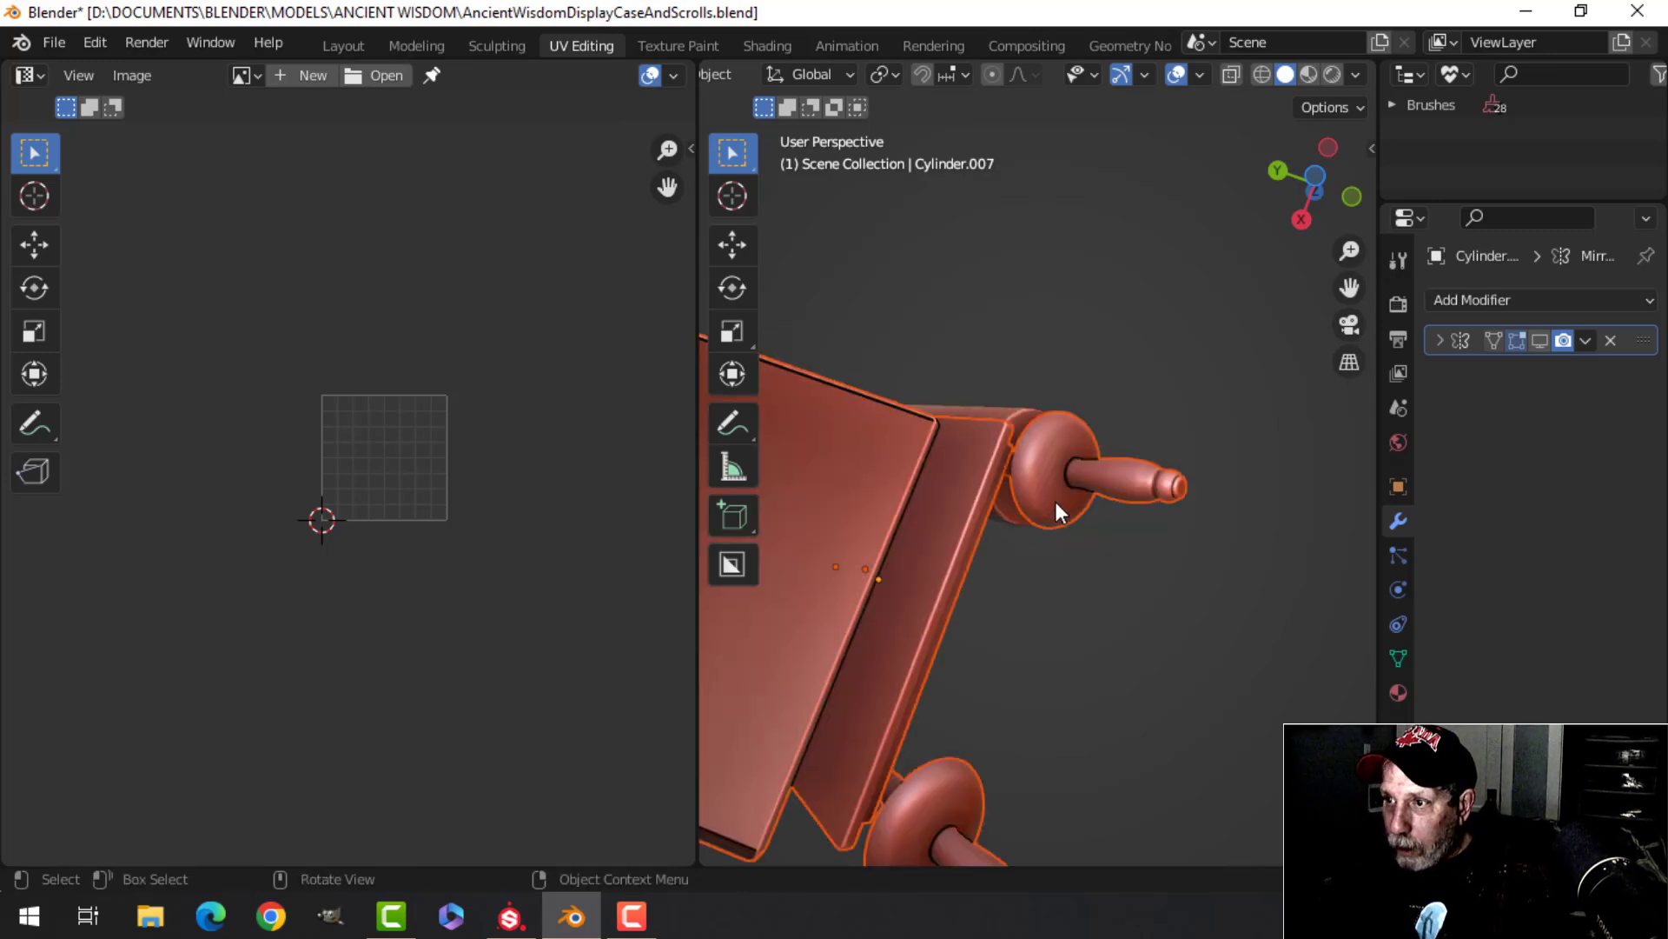
pyautogui.scroll(-5, 1055, 502)
pyautogui.hotkey('alt', 'a')
pyautogui.keyDown('shift'); pyautogui.moveTo(978, 518); pyautogui.dragTo(1045, 476, button='middle'); pyautogui.keyUp('shift')
pyautogui.moveTo(1045, 476); pyautogui.dragTo(1087, 523, button='middle')
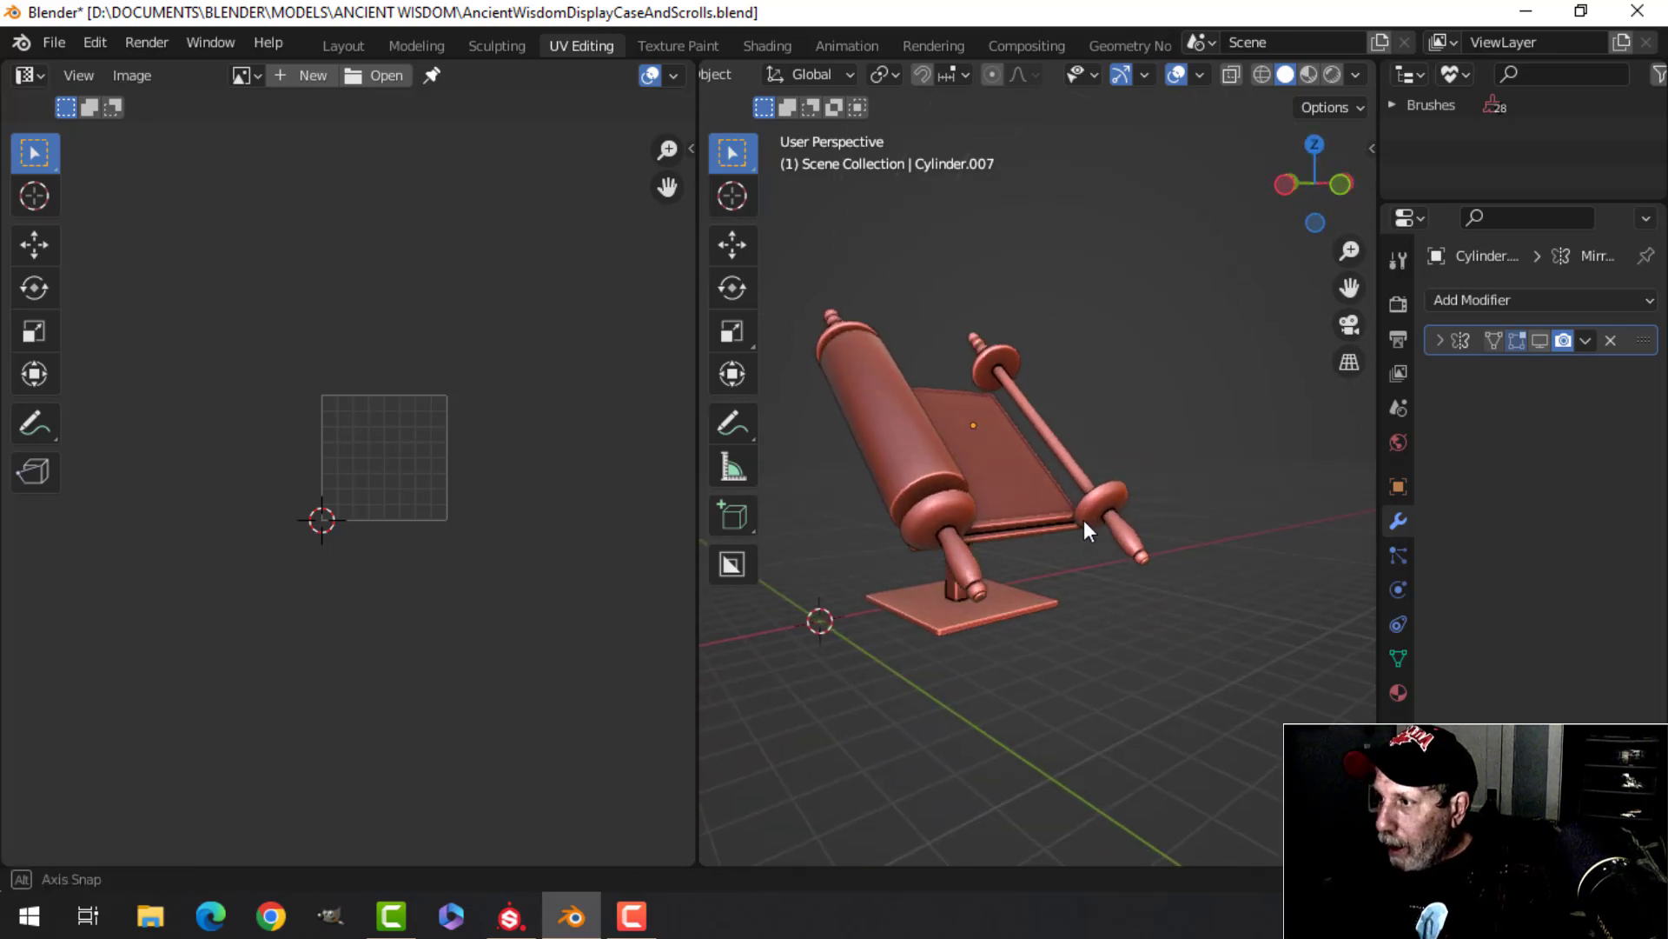
# Examine the UV layouts of the individual scroll parts by opening each one in Edit Mode in turn
pyautogui.scroll(-4, 1123, 424)
pyautogui.moveTo(1123, 424); pyautogui.dragTo(1029, 454, button='middle')
pyautogui.scroll(4, 1029, 453)
pyautogui.keyDown('shift'); pyautogui.moveTo(1062, 378); pyautogui.dragTo(976, 528, button='middle'); pyautogui.keyUp('shift')
pyautogui.scroll(-3, 1004, 492)
pyautogui.scroll(4, 997, 421)
pyautogui.click(998, 423)
pyautogui.press('Tab')
pyautogui.press('Tab')
pyautogui.click(862, 253)
pyautogui.press('Tab')
pyautogui.press('Tab')
pyautogui.click(951, 388)
pyautogui.press('Tab')
pyautogui.press('Tab')
pyautogui.click(1022, 527)
pyautogui.press('Tab')
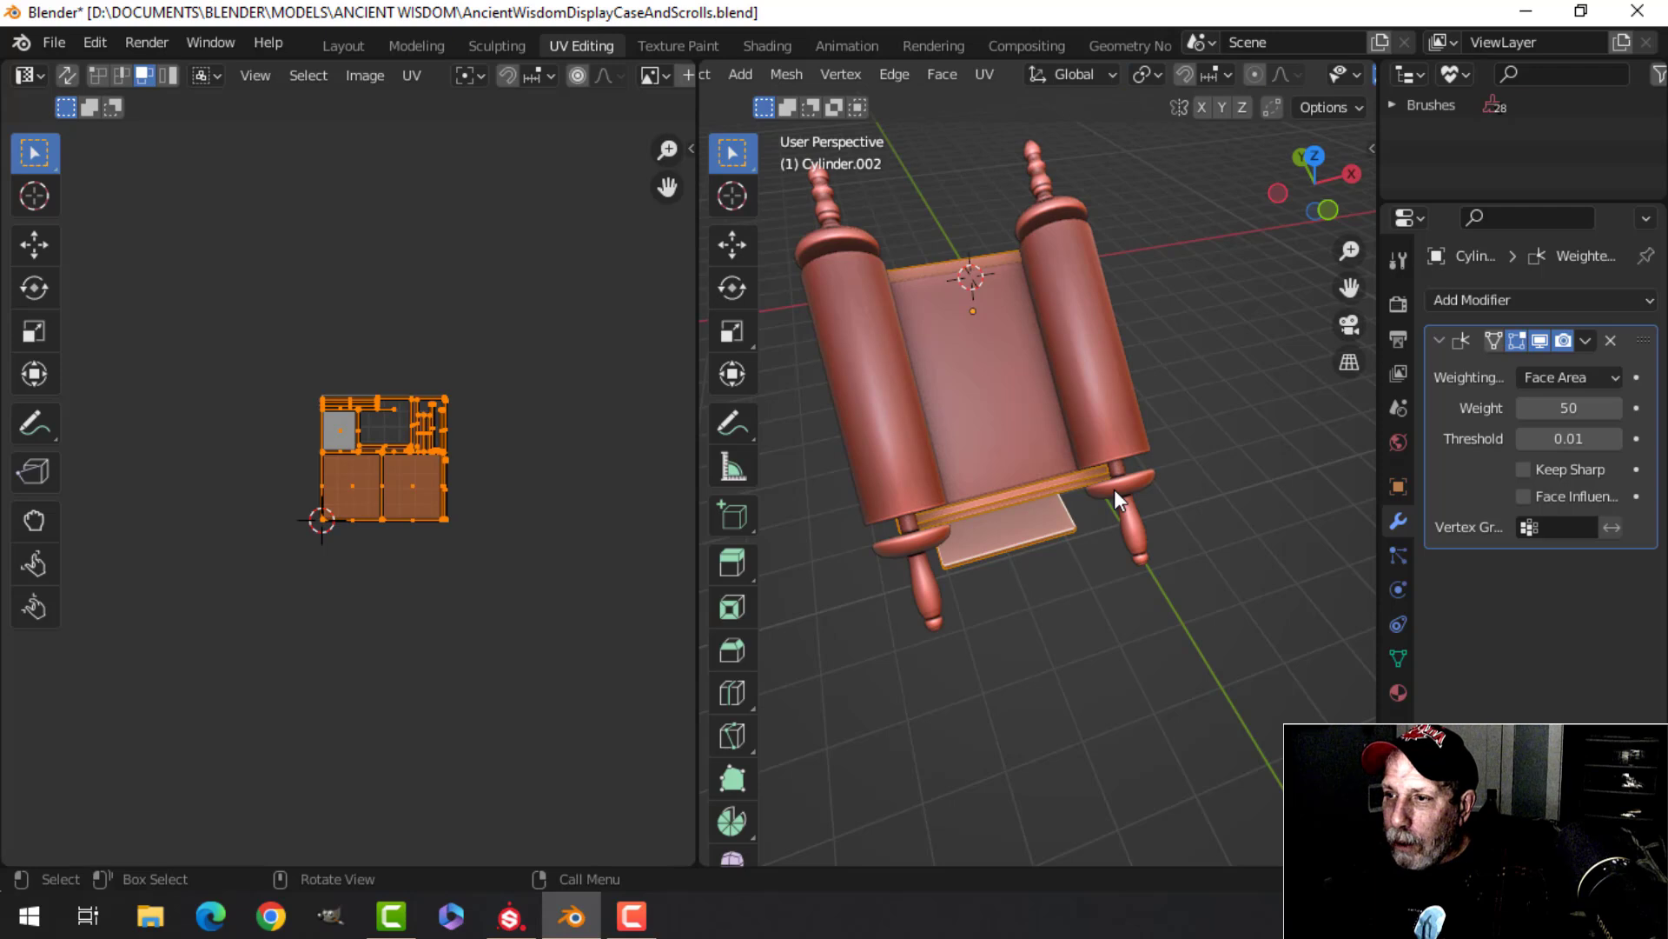
pyautogui.press('Tab')
# Select all the objects of the scroll model
pyautogui.scroll(-3, 1115, 491)
pyautogui.hotkey('alt', 'a')
pyautogui.moveTo(1097, 500); pyautogui.dragTo(1041, 498, button='middle')
pyautogui.press('a')
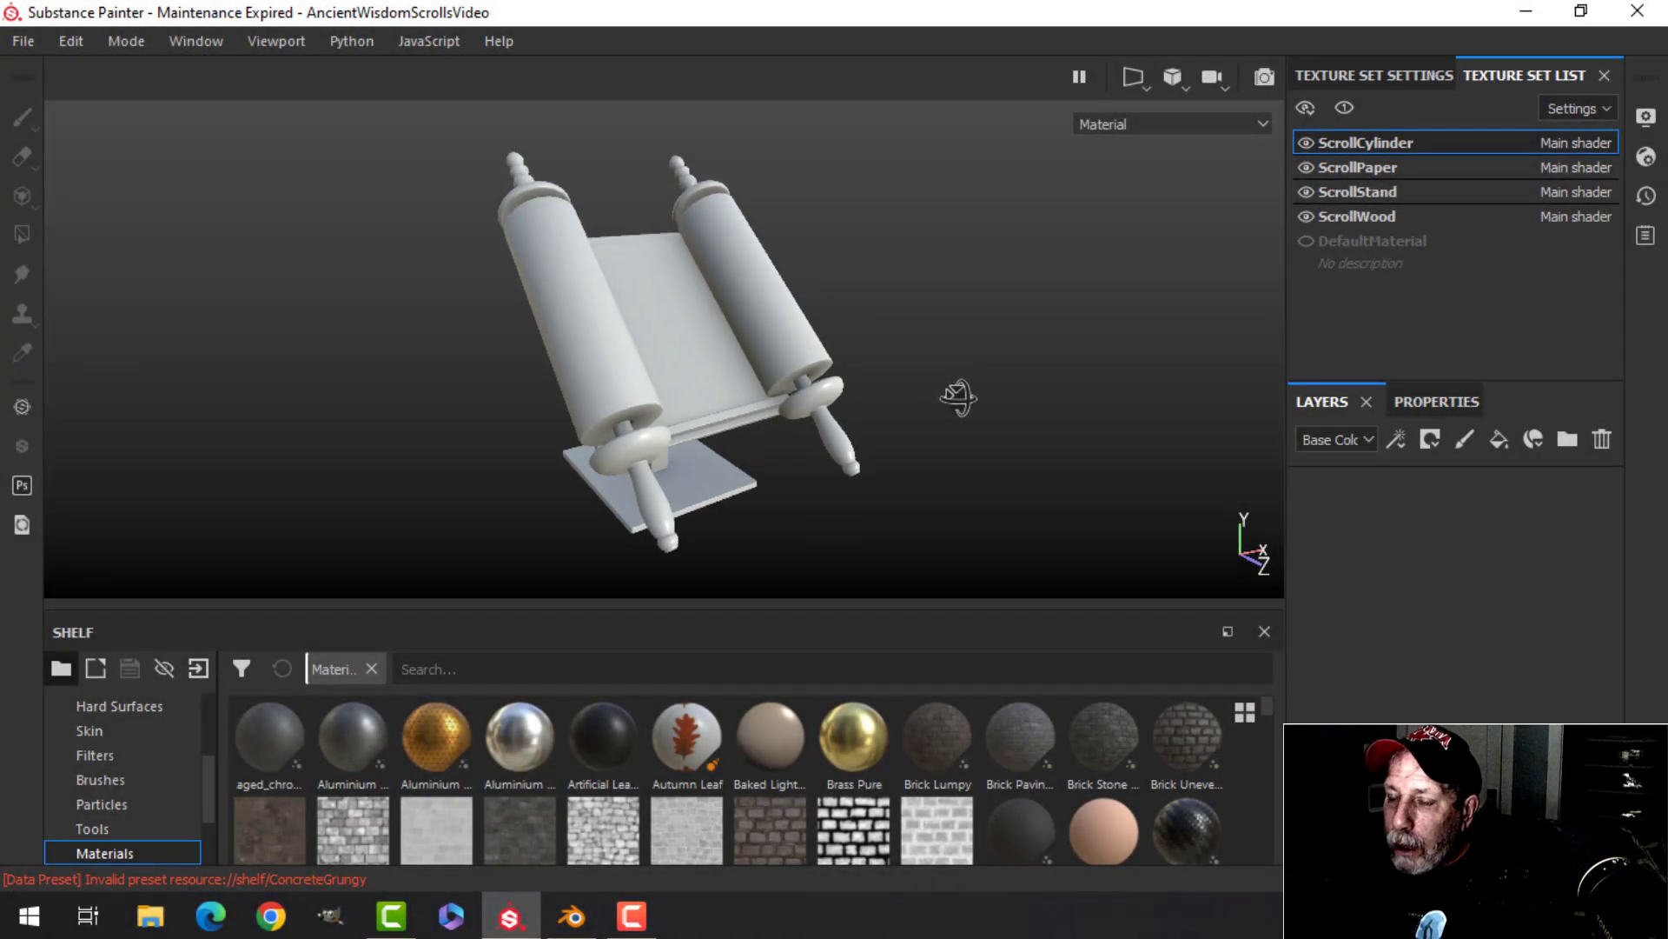
# Switch to Substance Painter, view the imported scroll model and select the ScrollStand texture set
pyautogui.keyDown('alt'); pyautogui.moveTo(958, 397); pyautogui.dragTo(959, 401); pyautogui.keyUp('alt')
pyautogui.scroll(-2, 872, 448)
pyautogui.scroll(3, 865, 453)
pyautogui.keyDown('alt'); pyautogui.moveTo(868, 416); pyautogui.dragTo(859, 430, button='middle'); pyautogui.keyUp('alt')
pyautogui.keyDown('alt'); pyautogui.moveTo(859, 430); pyautogui.dragTo(864, 356); pyautogui.keyUp('alt')
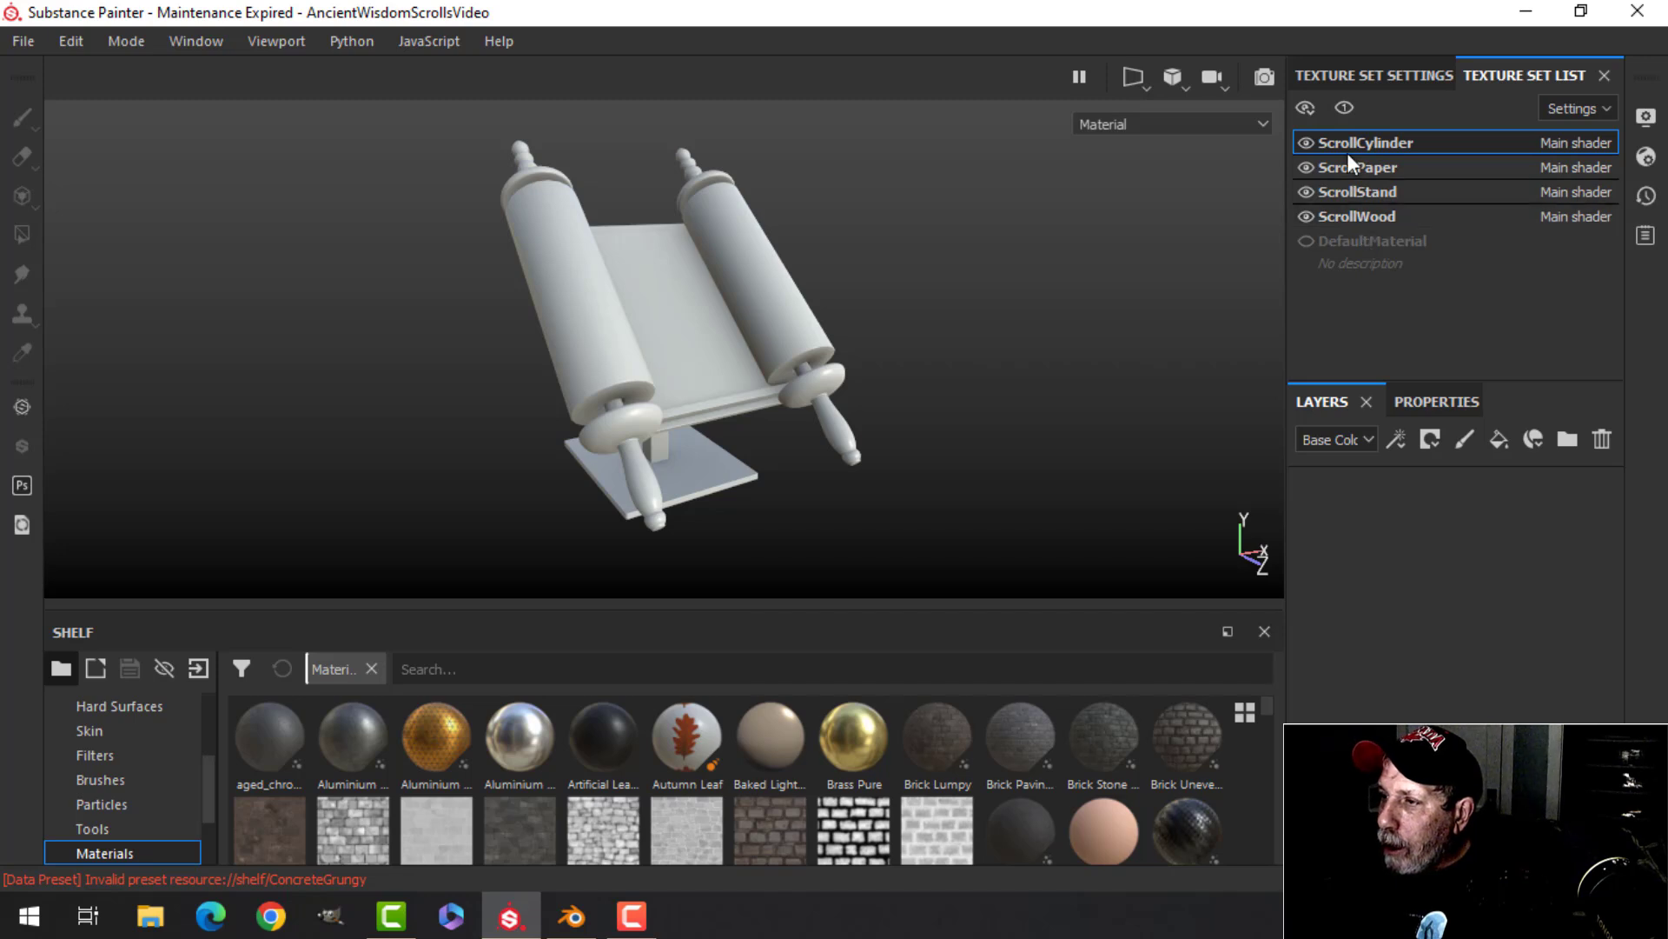
pyautogui.click(1364, 191)
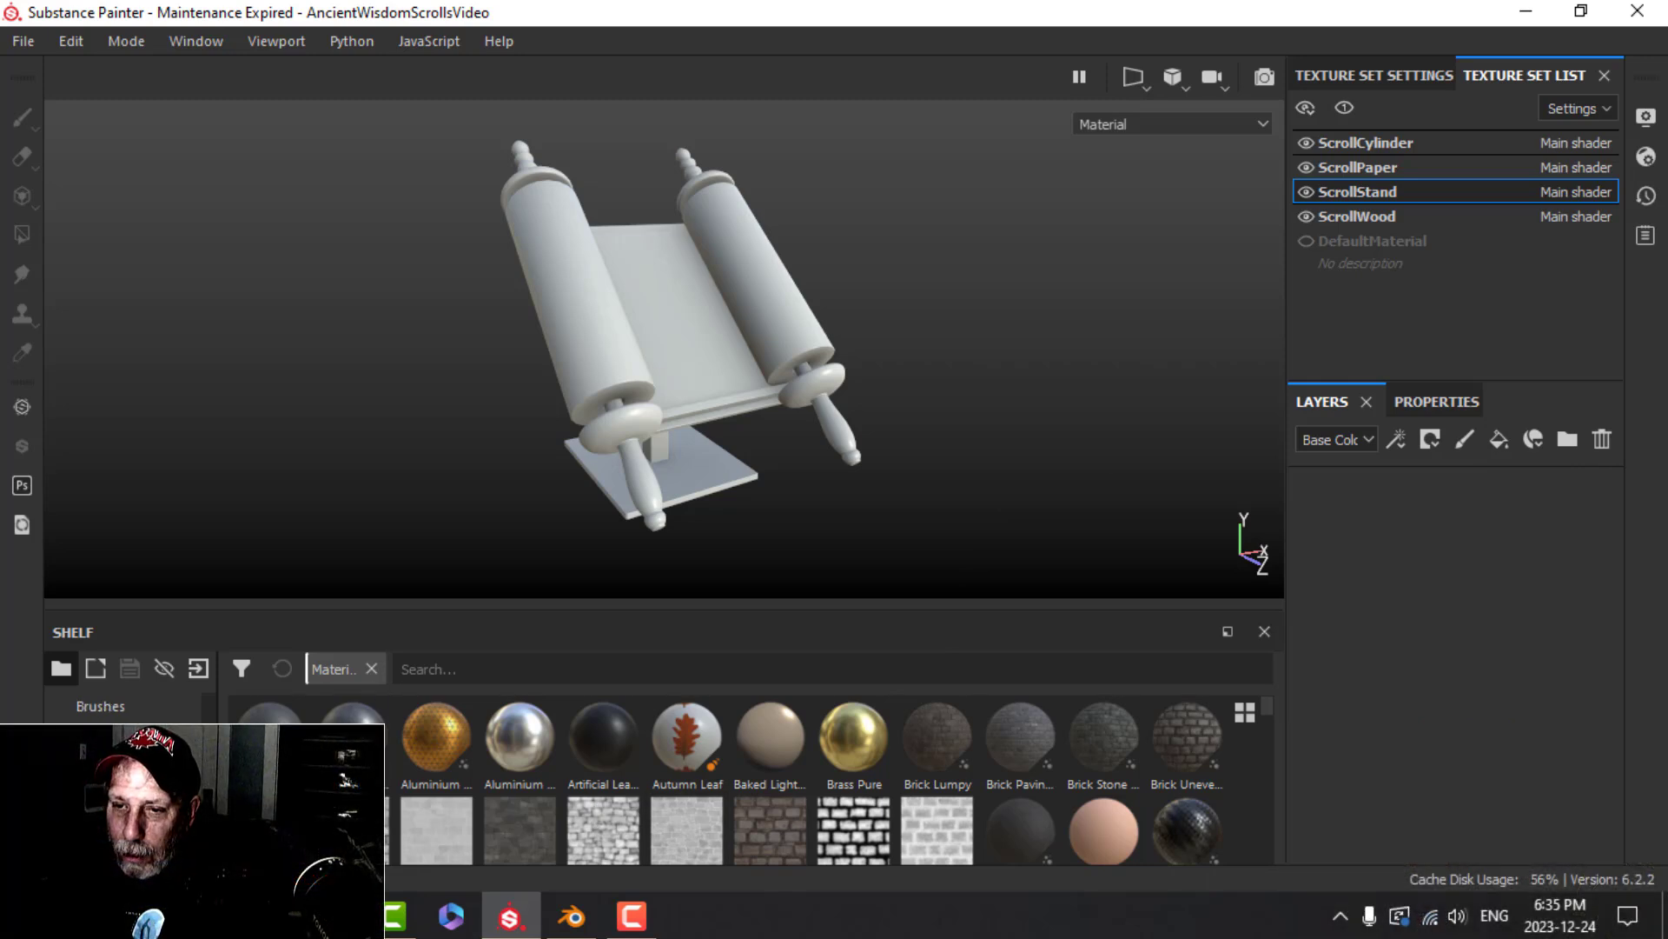
# Search the smart materials for "wood", add WoodWolfenstein to the ScrollStand layers and inspect it on the stand
pyautogui.click(467, 674)
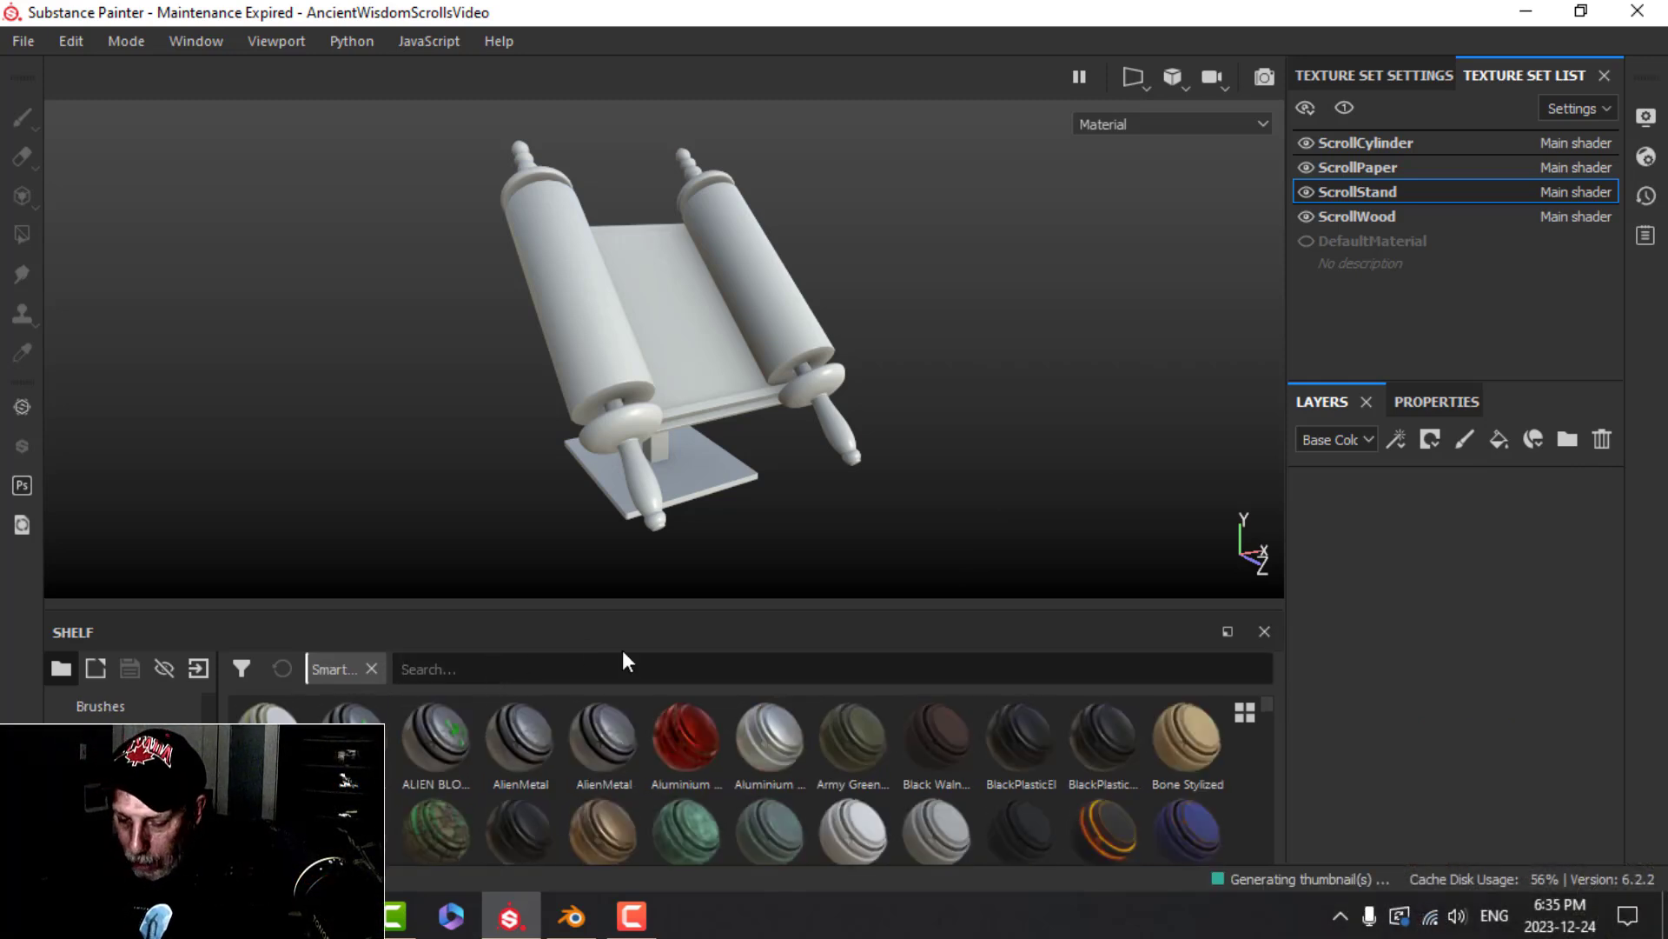
pyautogui.write('wood')
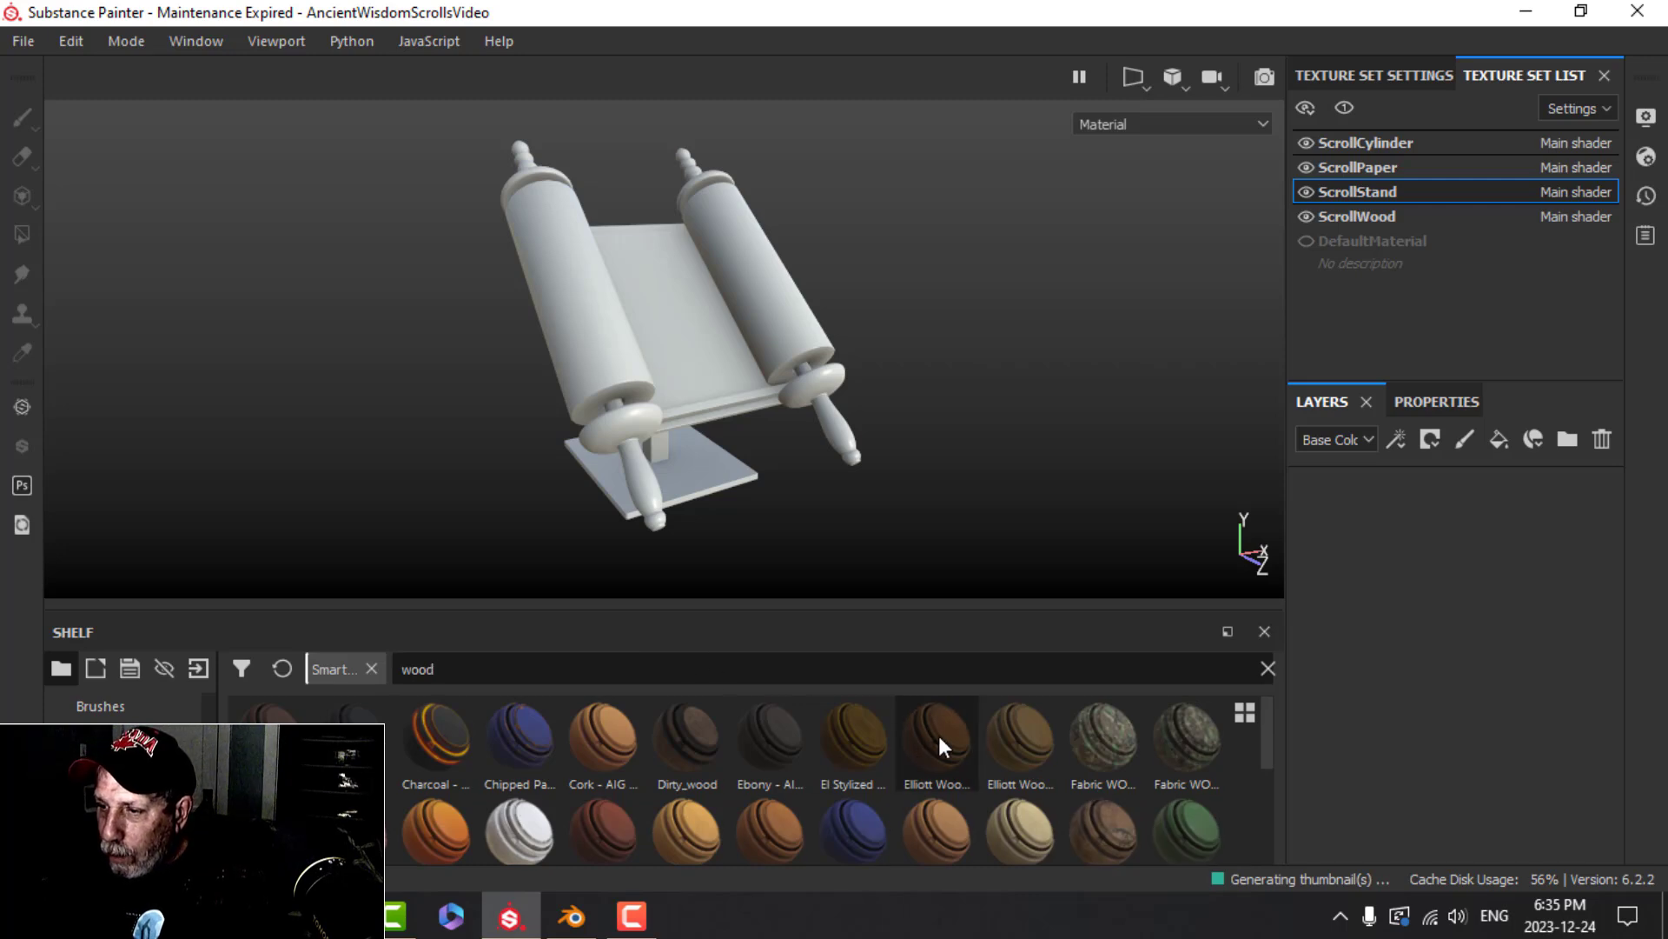
pyautogui.scroll(-2, 974, 736)
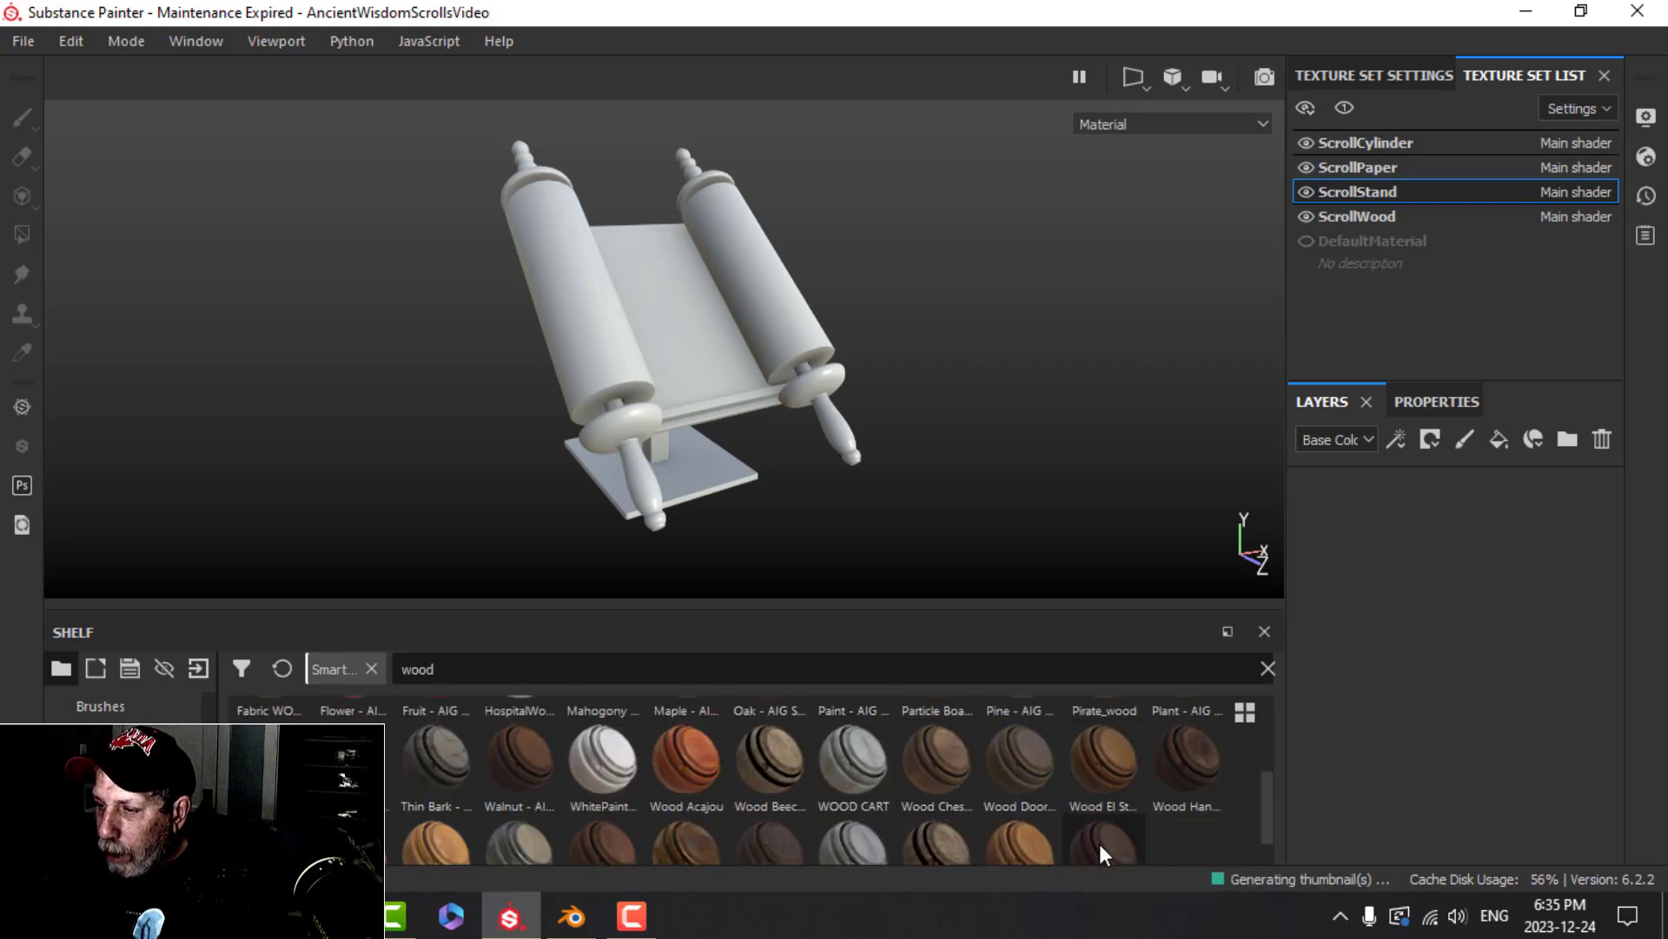
pyautogui.moveTo(1001, 607); pyautogui.dragTo(1002, 563)
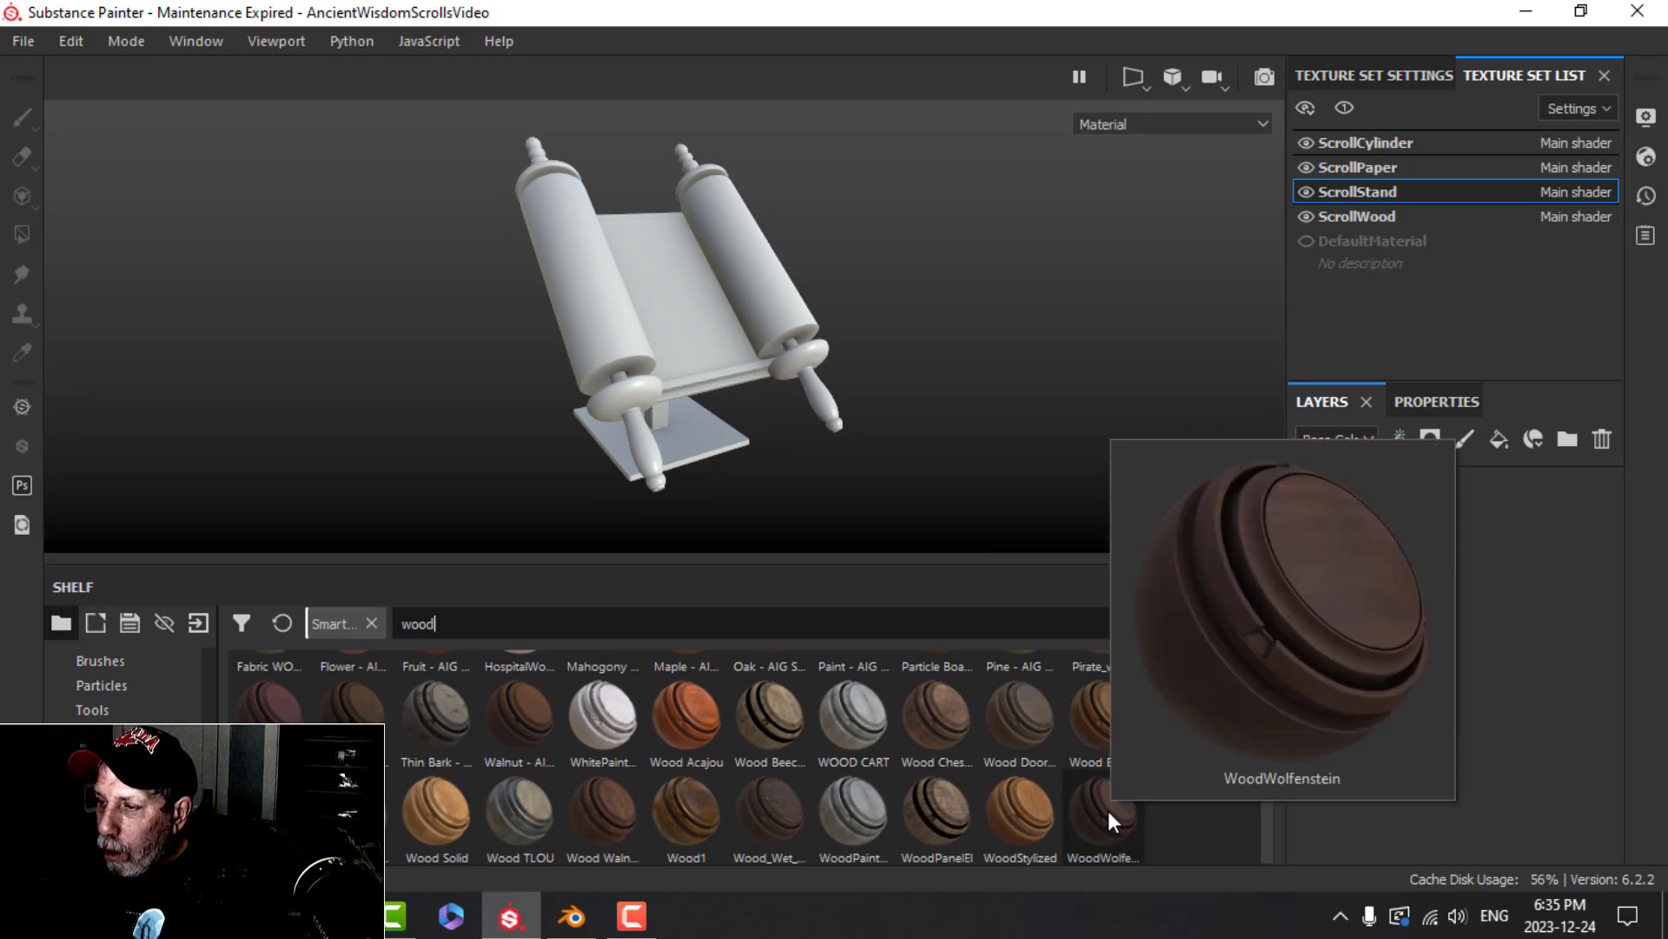
pyautogui.moveTo(1110, 819); pyautogui.dragTo(1410, 676)
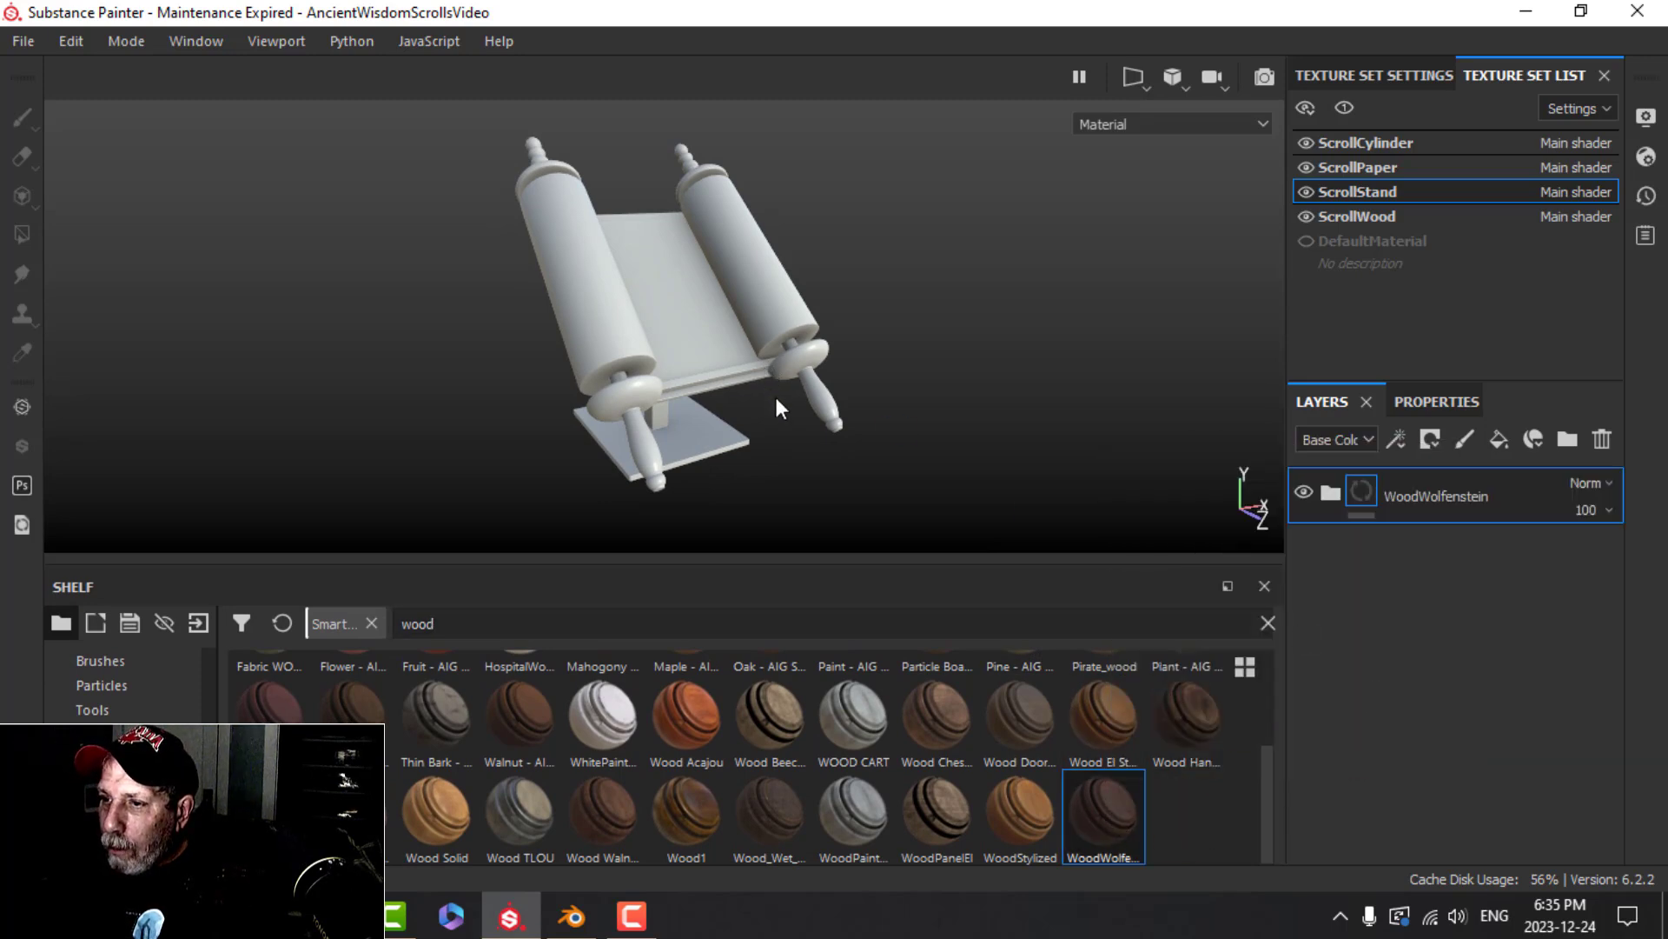
pyautogui.scroll(4, 835, 452)
pyautogui.scroll(-4, 661, 450)
pyautogui.keyDown('alt'); pyautogui.moveTo(638, 446); pyautogui.dragTo(782, 417); pyautogui.keyUp('alt')
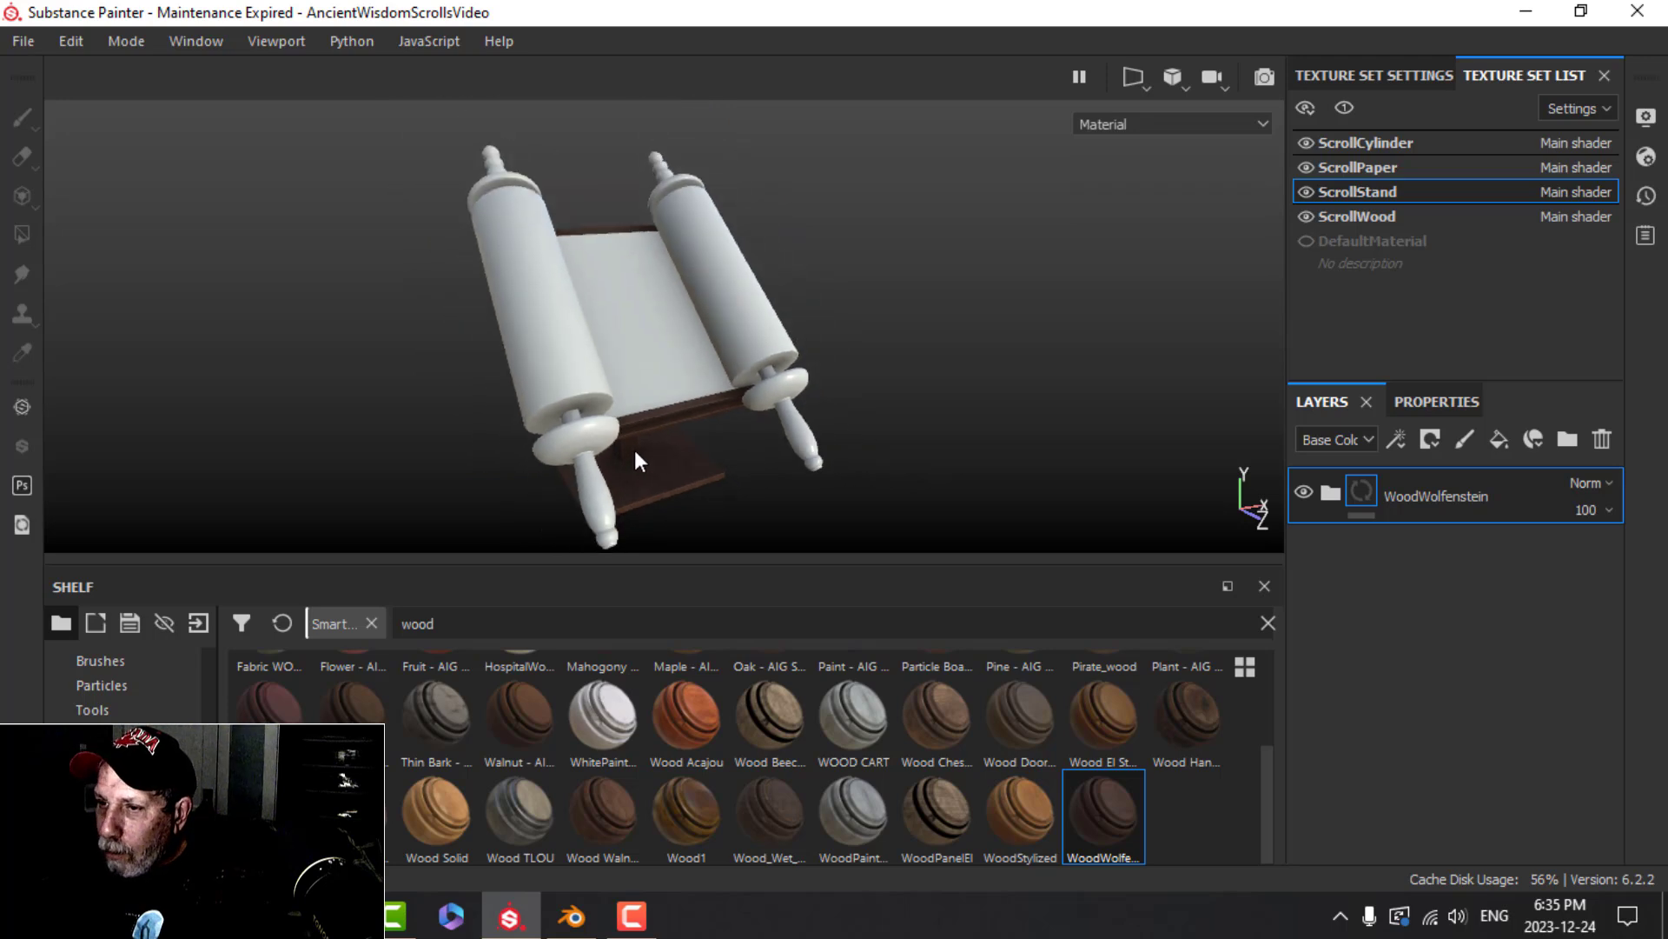
pyautogui.scroll(5, 742, 451)
pyautogui.keyDown('alt'); pyautogui.moveTo(782, 417); pyautogui.dragTo(601, 415, button='middle'); pyautogui.keyUp('alt')
pyautogui.keyDown('alt'); pyautogui.moveTo(601, 415); pyautogui.dragTo(687, 409); pyautogui.keyUp('alt')
# Add a fill layer above WoodWolfenstein and enable only its color and rough channels
pyautogui.click(1495, 439)
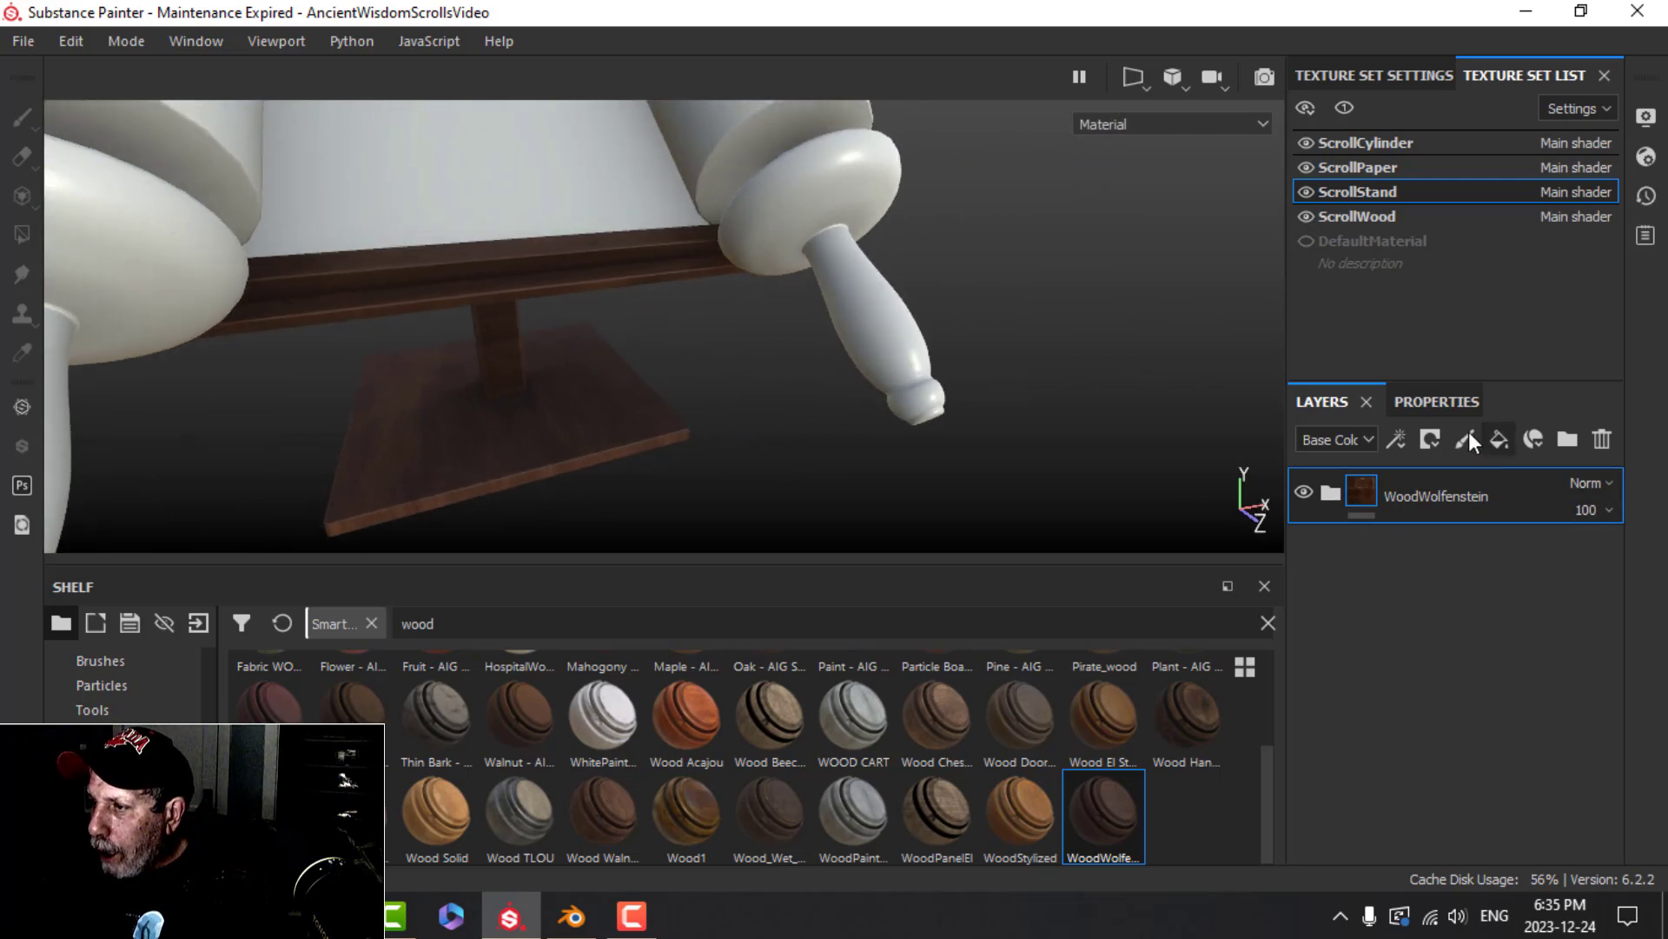
pyautogui.click(1439, 402)
pyautogui.scroll(-3, 1391, 747)
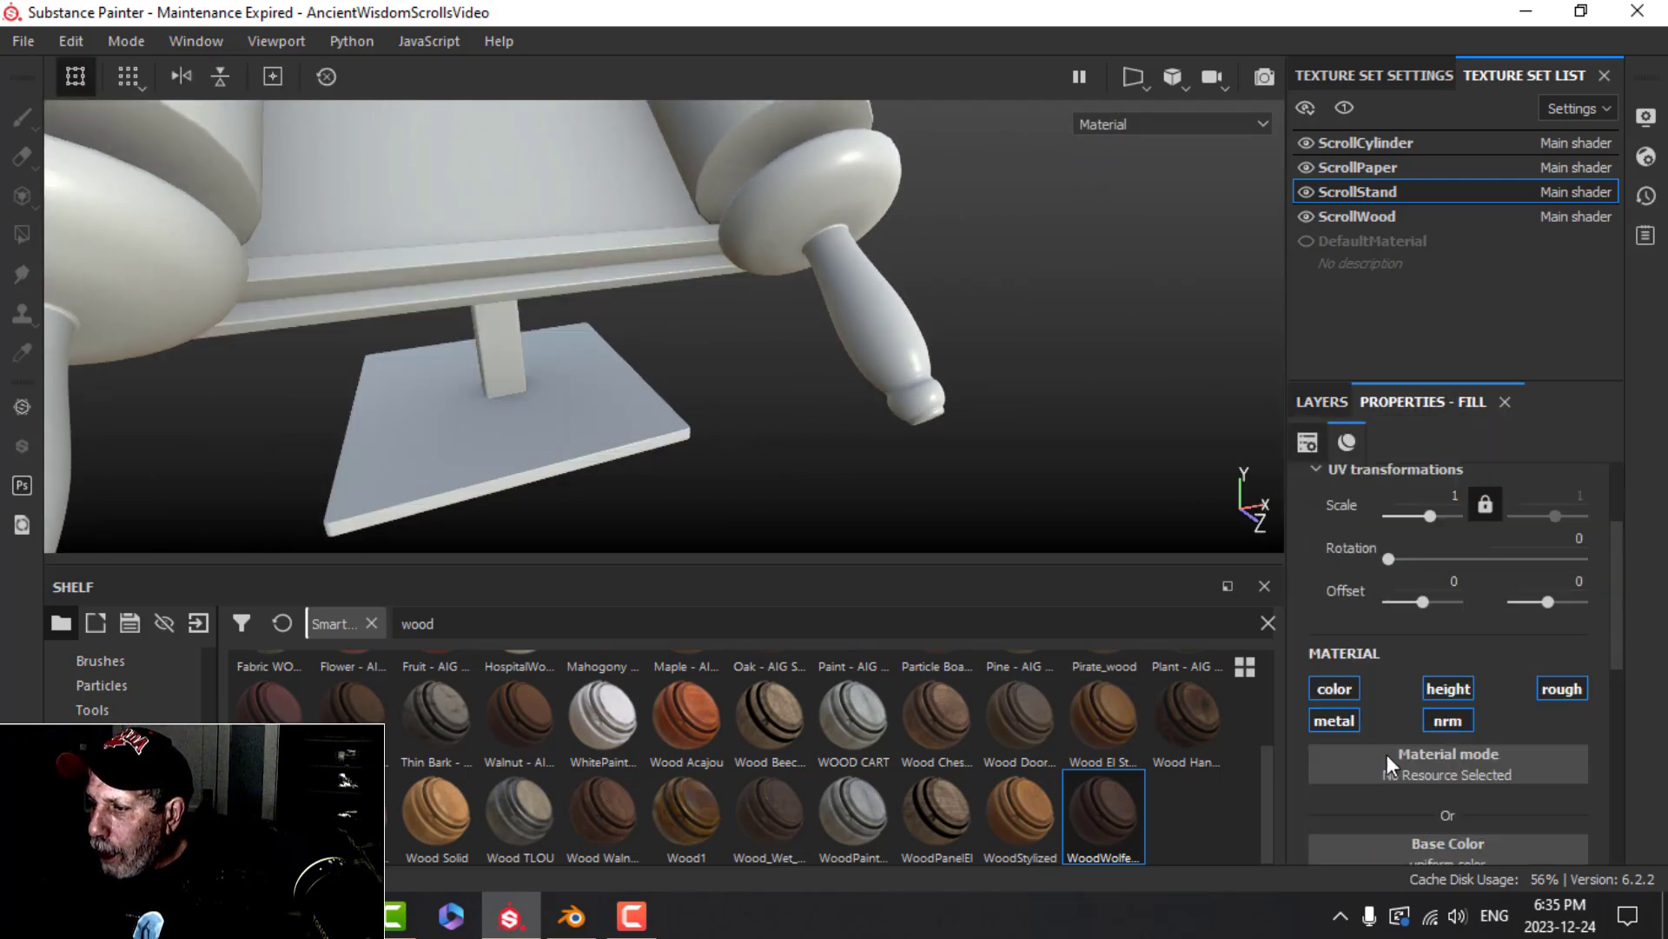
pyautogui.keyDown('alt'); pyautogui.click(1340, 690); pyautogui.keyUp('alt')
pyautogui.click(1573, 684)
pyautogui.scroll(-3, 1476, 695)
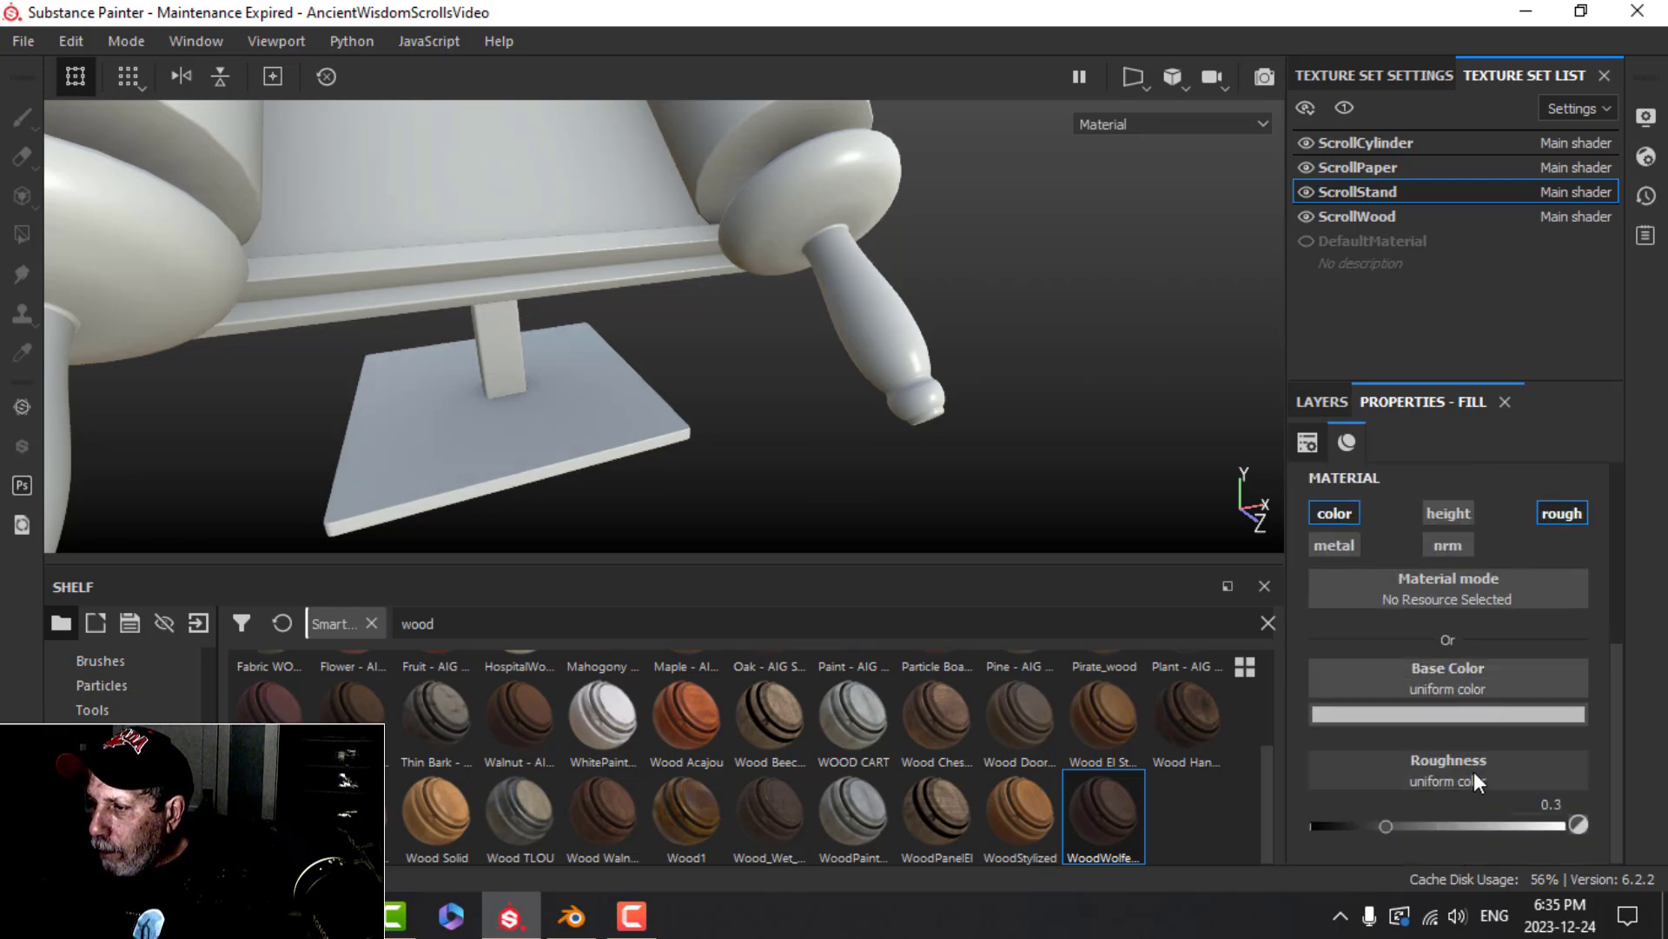
# Give the new fill layer a near-black base color and roughness 1, and add a black mask to it
pyautogui.click(1478, 715)
pyautogui.moveTo(1364, 582); pyautogui.dragTo(1327, 631)
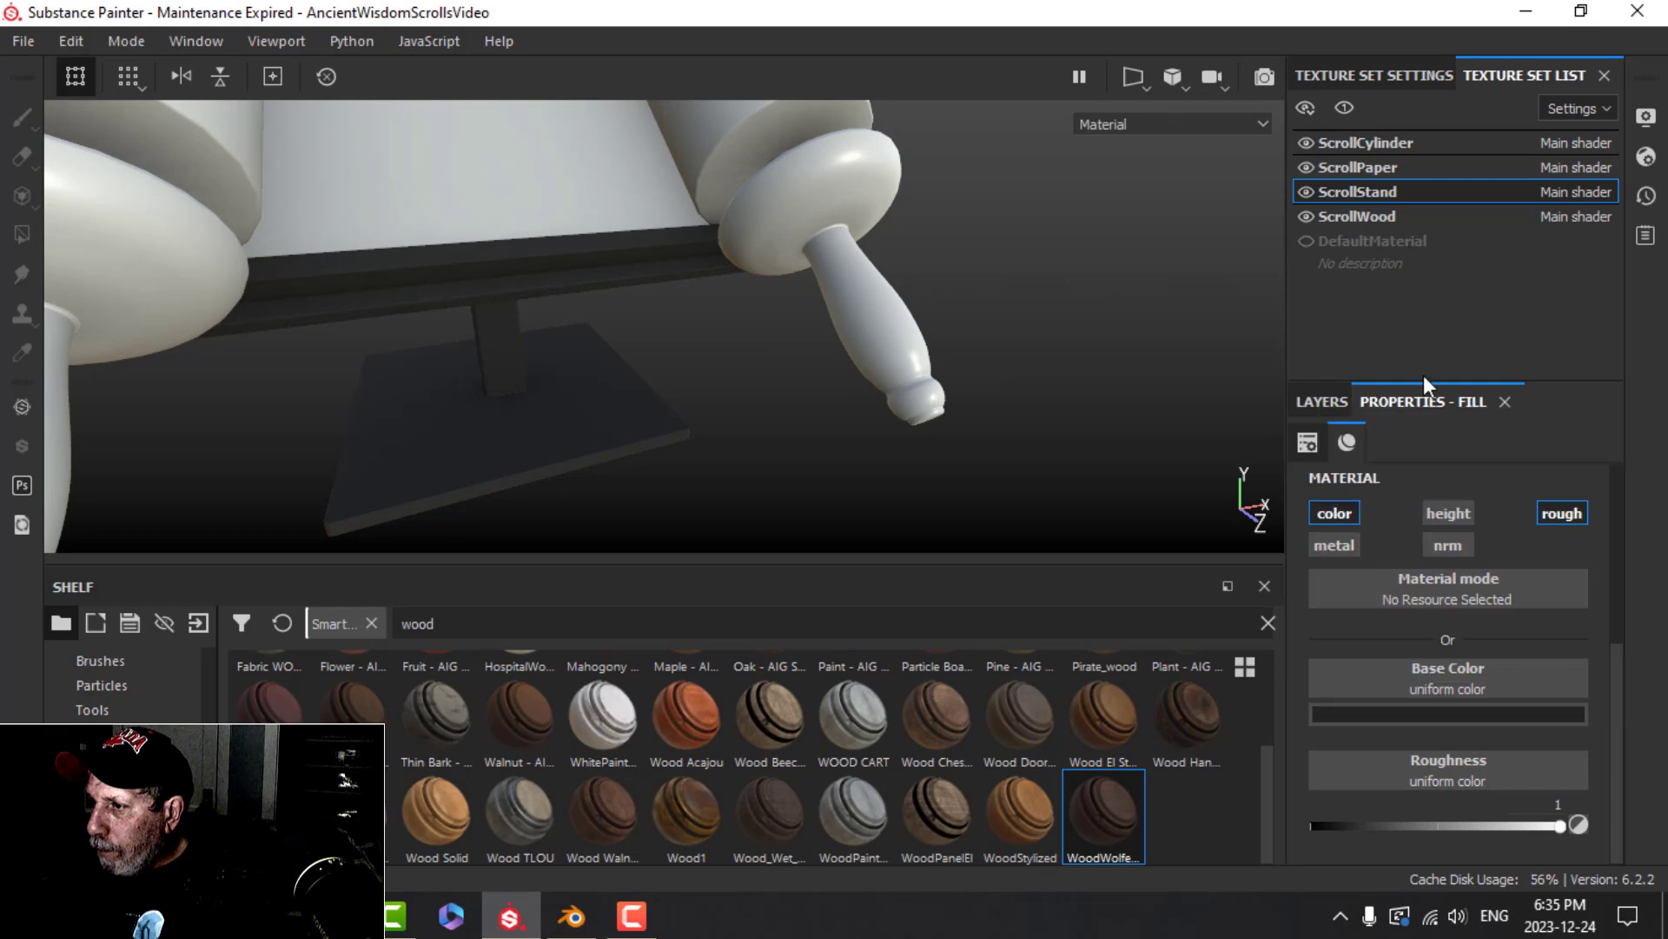
pyautogui.click(1329, 400)
pyautogui.click(1432, 439)
pyautogui.click(1449, 490)
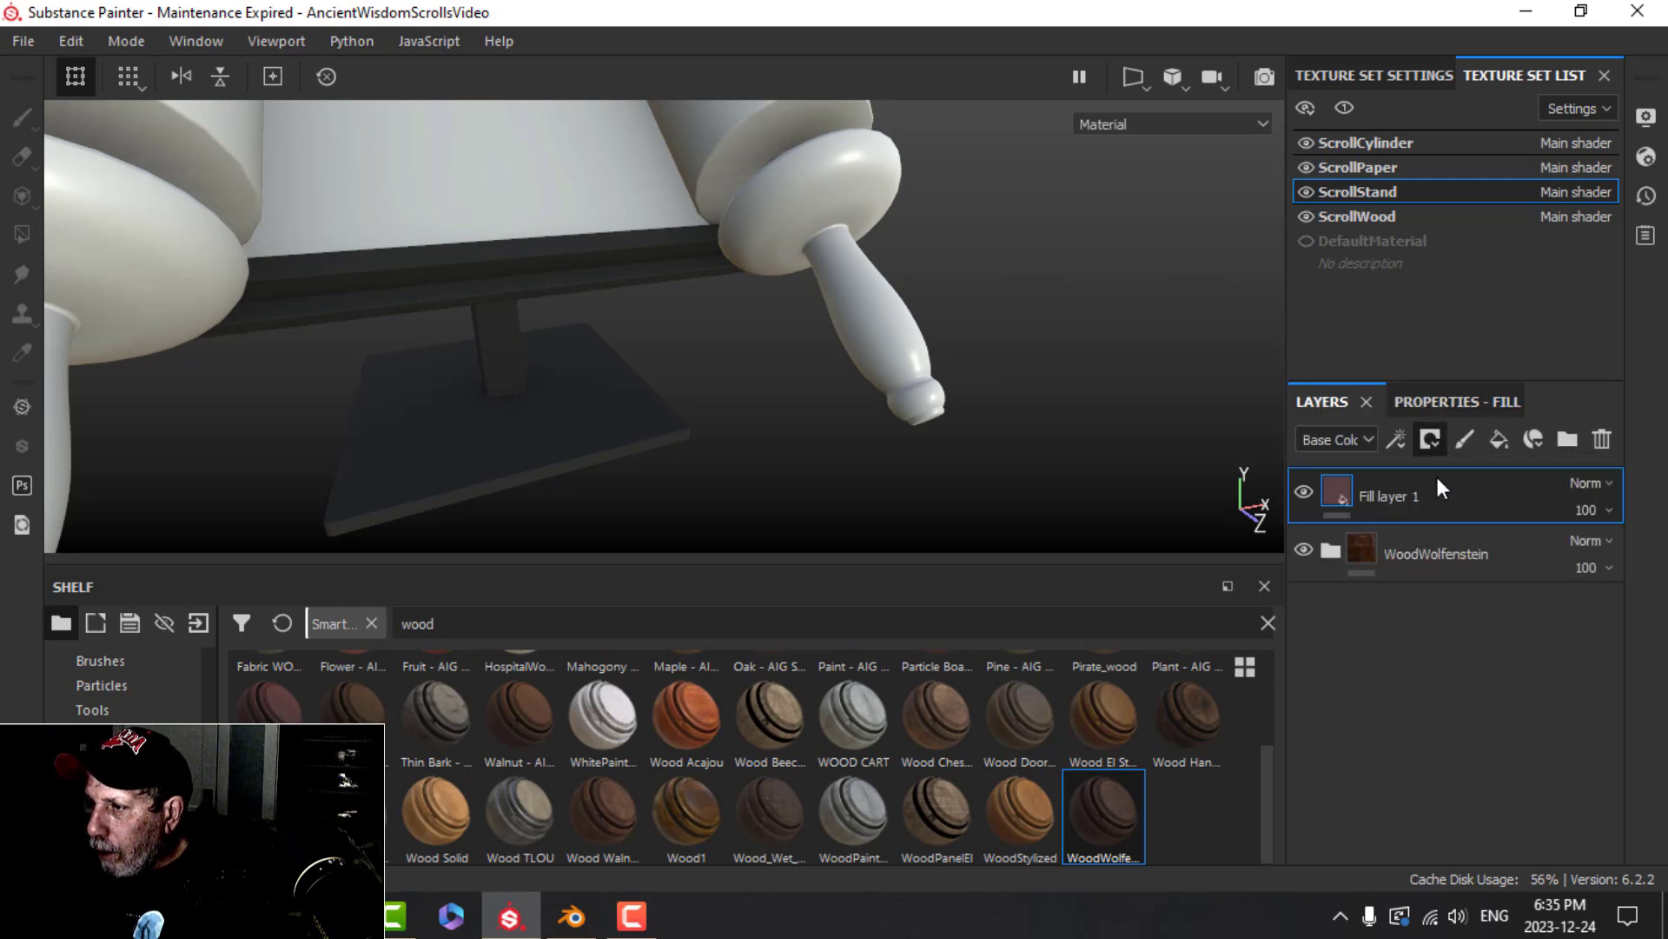
# Add a Dirt generator to the fill layer's mask with the dirt level at 0.23 and check it on the stand
pyautogui.click(1397, 439)
pyautogui.click(1456, 473)
pyautogui.click(1436, 404)
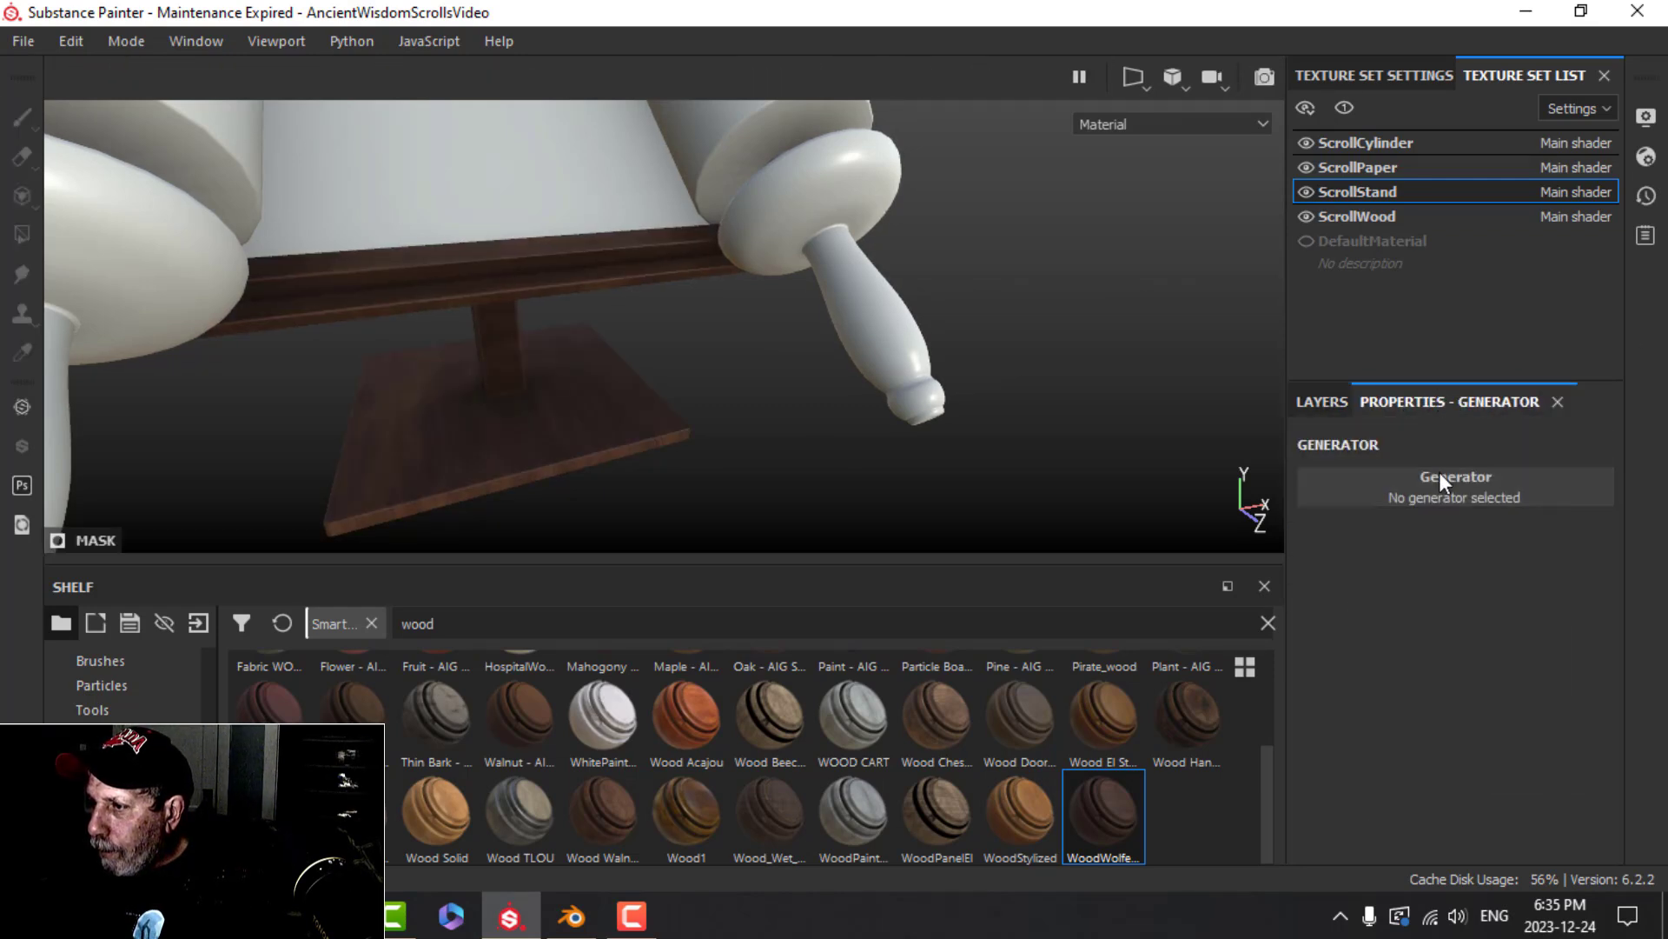
pyautogui.click(1401, 504)
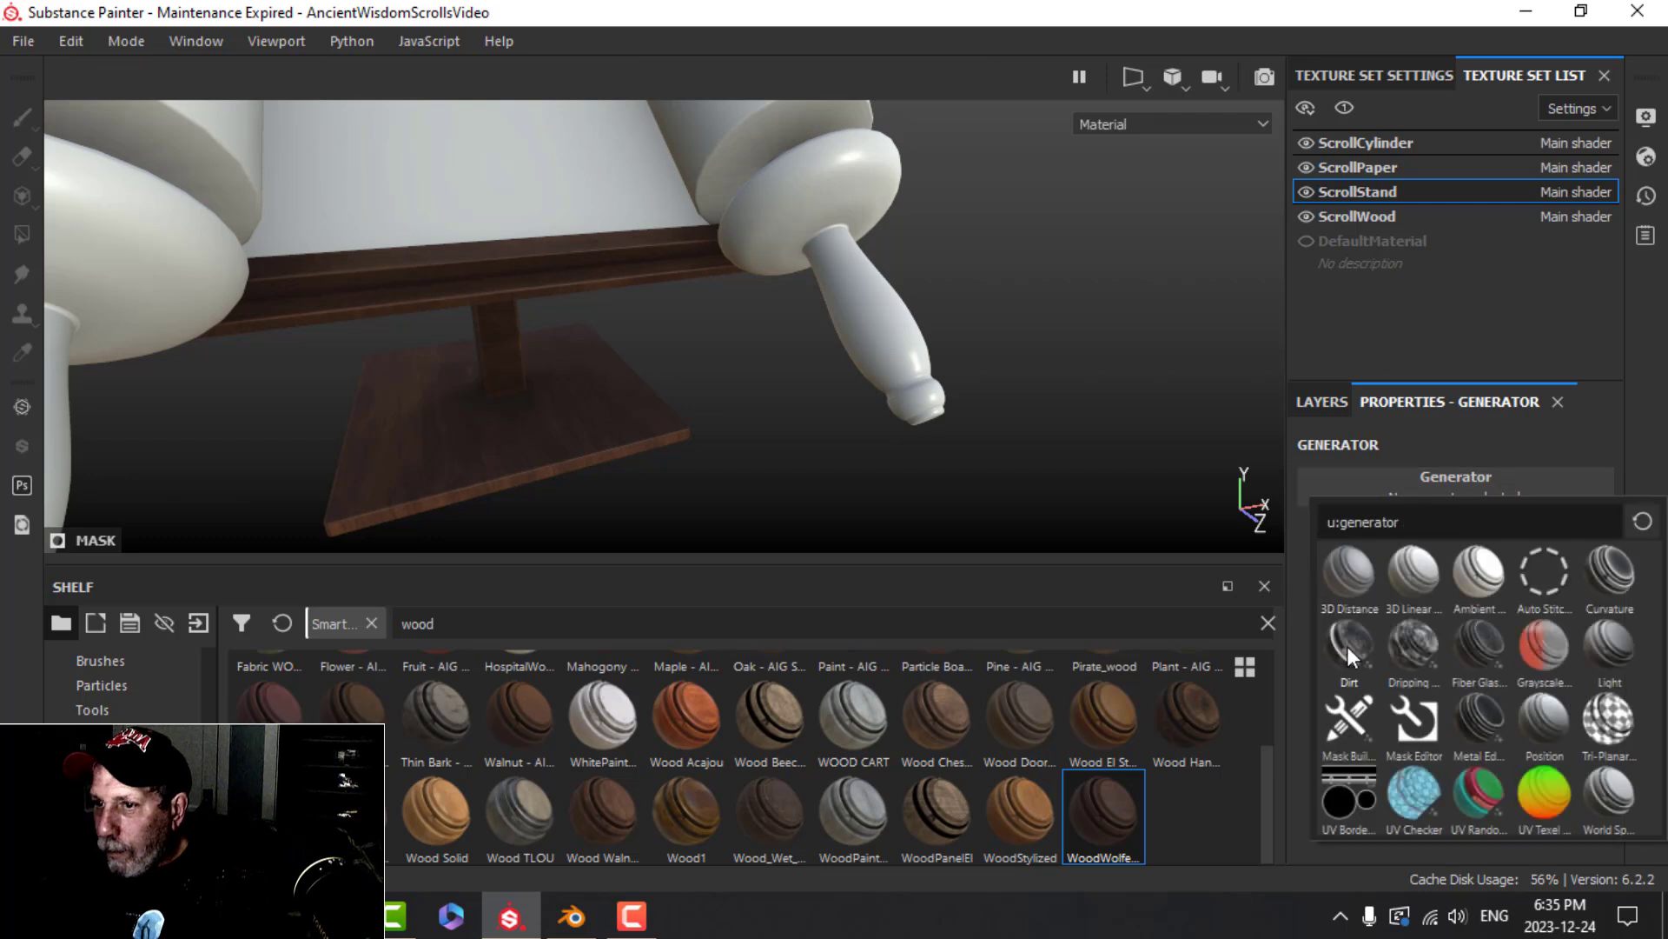
pyautogui.moveTo(1517, 670); pyautogui.dragTo(1385, 661)
pyautogui.scroll(2, 554, 389)
pyautogui.scroll(-6, 596, 408)
pyautogui.keyDown('alt'); pyautogui.moveTo(596, 409); pyautogui.dragTo(714, 414); pyautogui.keyUp('alt')
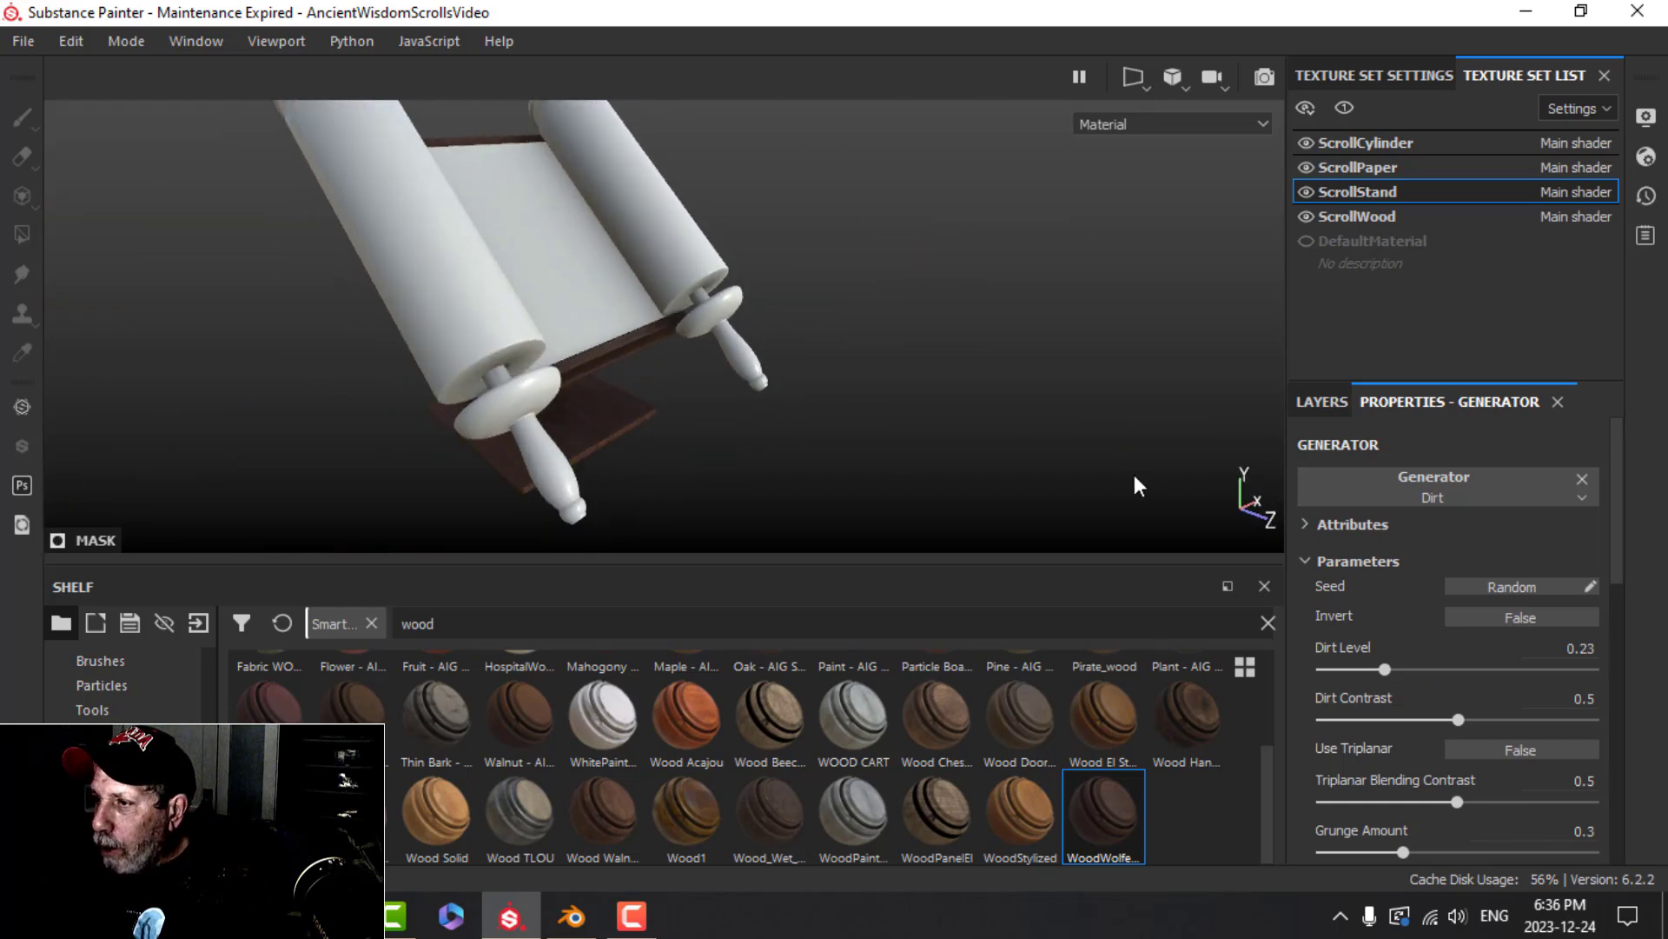
# Rename the masked dark fill layer of ScrollStand as dirt
pyautogui.click(1348, 398)
pyautogui.click(1331, 497)
pyautogui.doubleClick(1426, 496)
pyautogui.write('dirt')
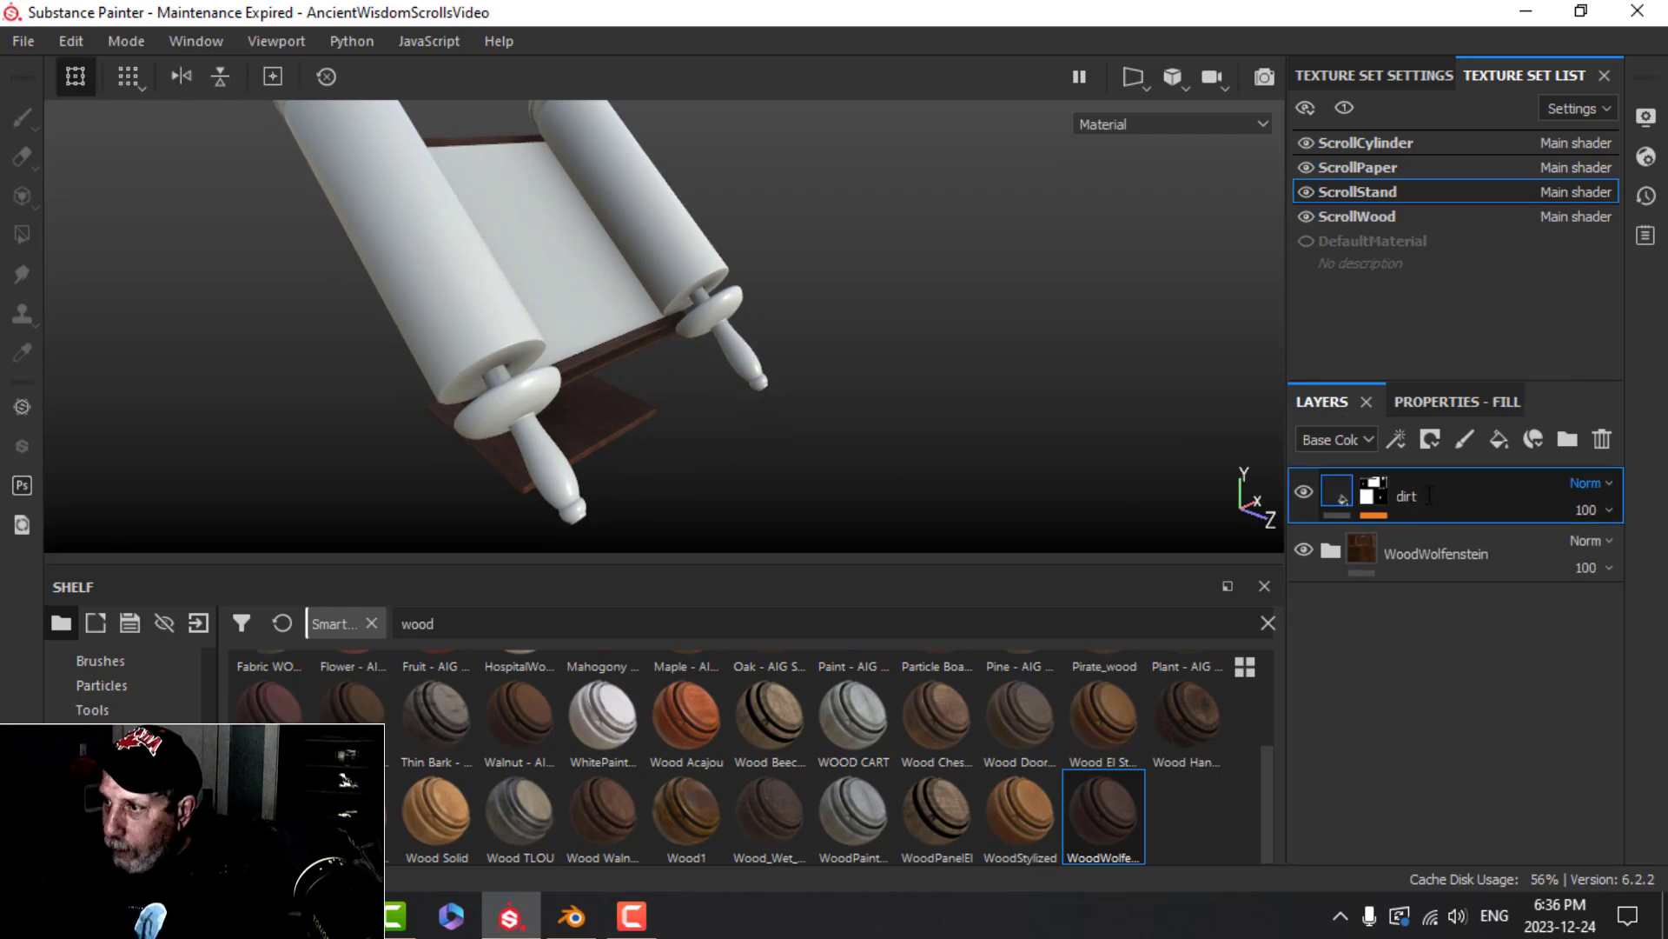
pyautogui.press('Return')
# Add another fill layer above the dirt layer in ScrollStand and give it a black mask
pyautogui.keyDown('alt'); pyautogui.moveTo(879, 362); pyautogui.dragTo(700, 348); pyautogui.keyUp('alt')
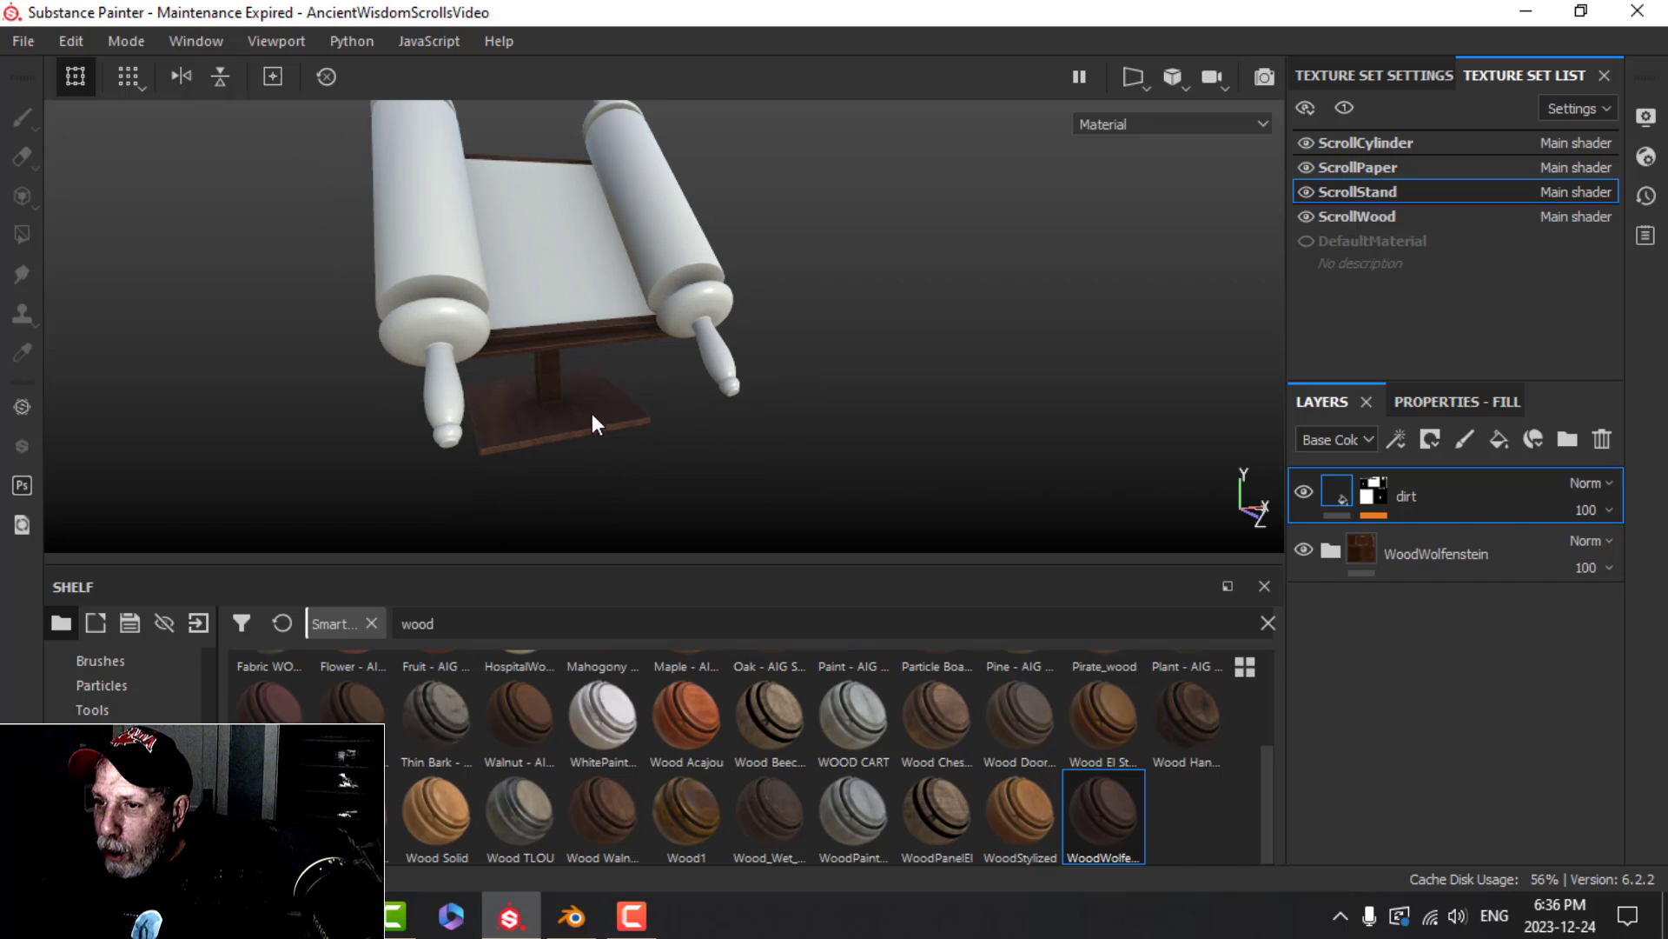
pyautogui.click(1497, 440)
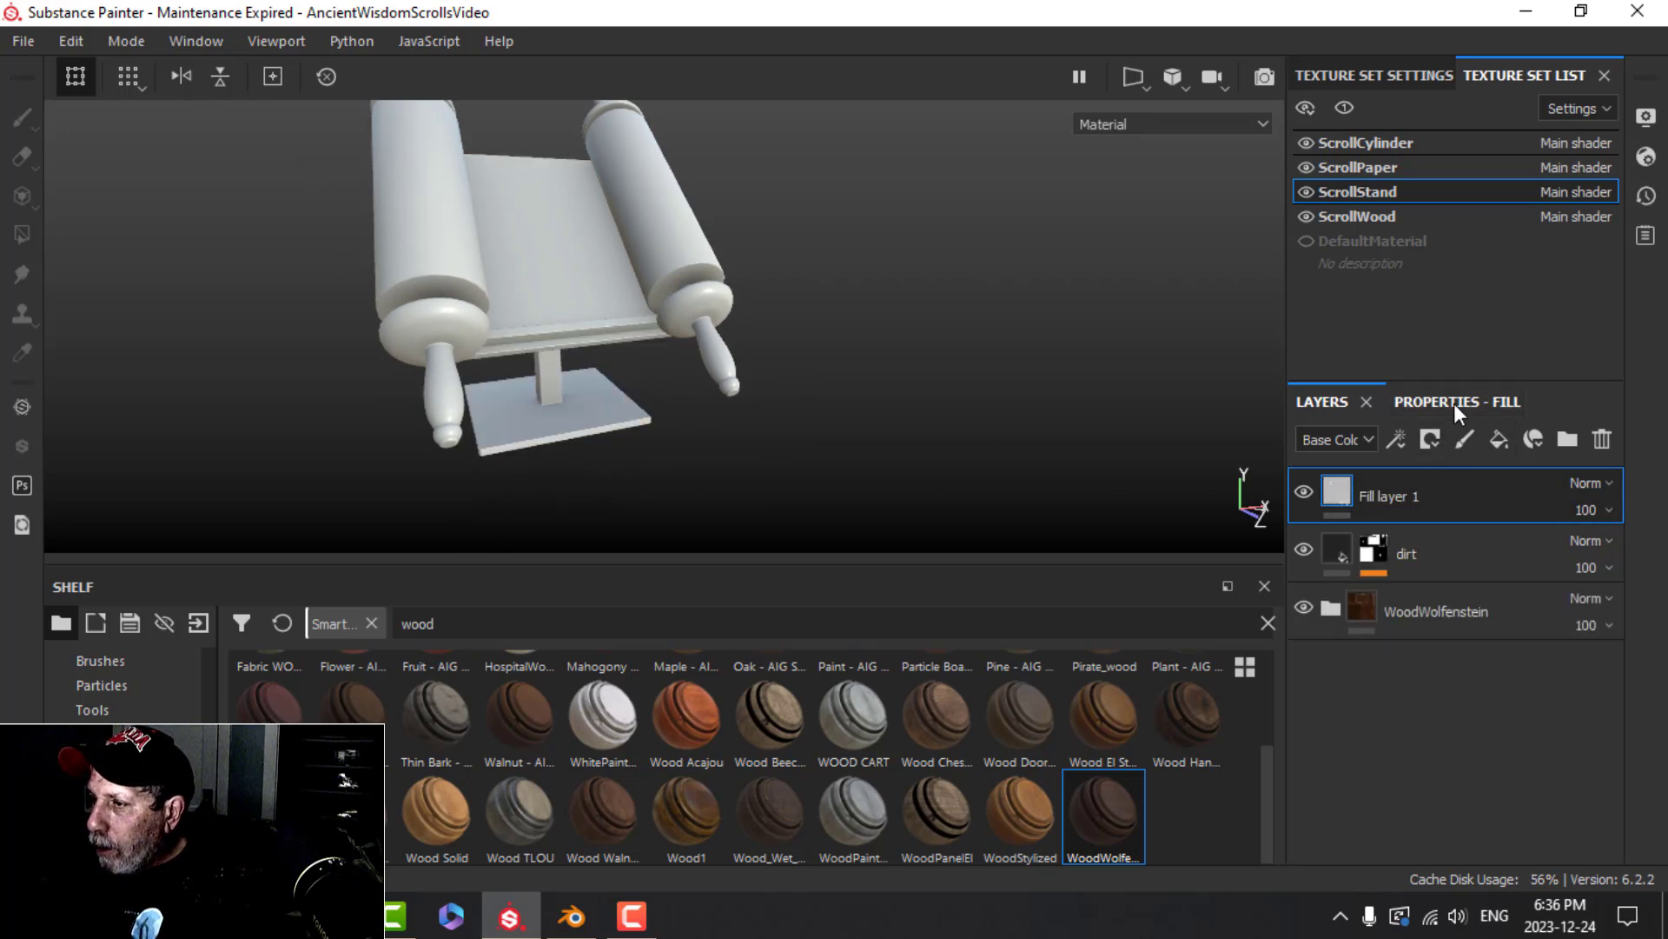
pyautogui.click(1451, 403)
pyautogui.click(1319, 402)
pyautogui.click(1430, 439)
pyautogui.click(1451, 492)
# Add a Metal Edge Wear generator to the new ScrollStand layer's mask with the wear level at 0.18
pyautogui.click(1396, 439)
pyautogui.click(1422, 472)
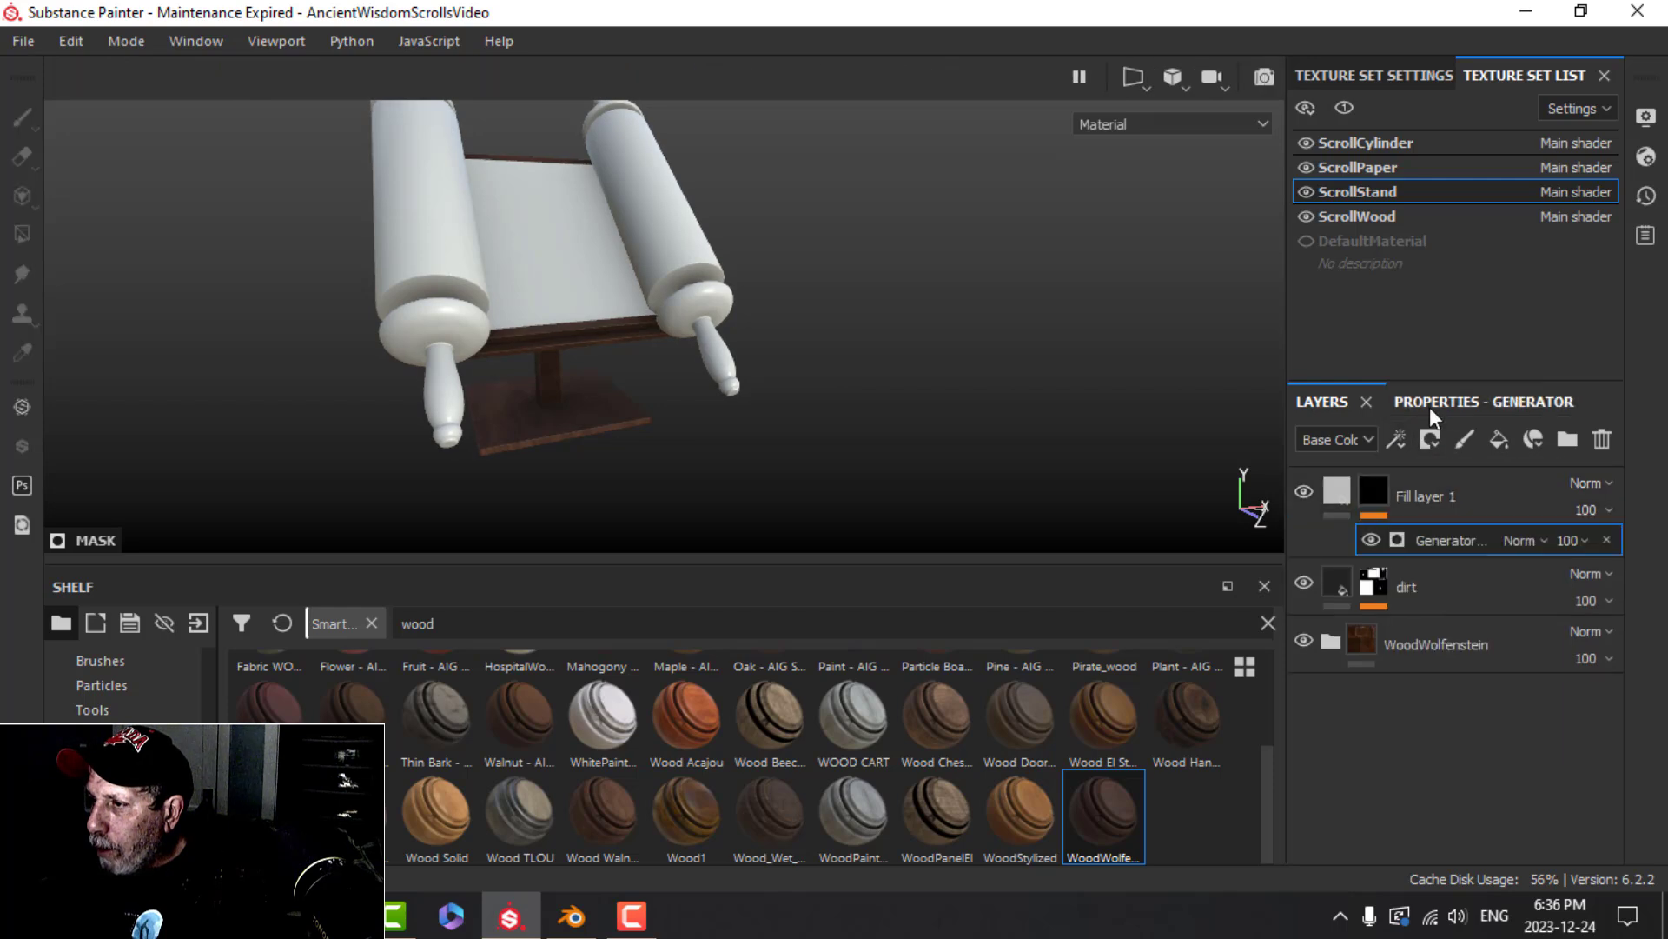
pyautogui.click(1431, 403)
pyautogui.click(1432, 481)
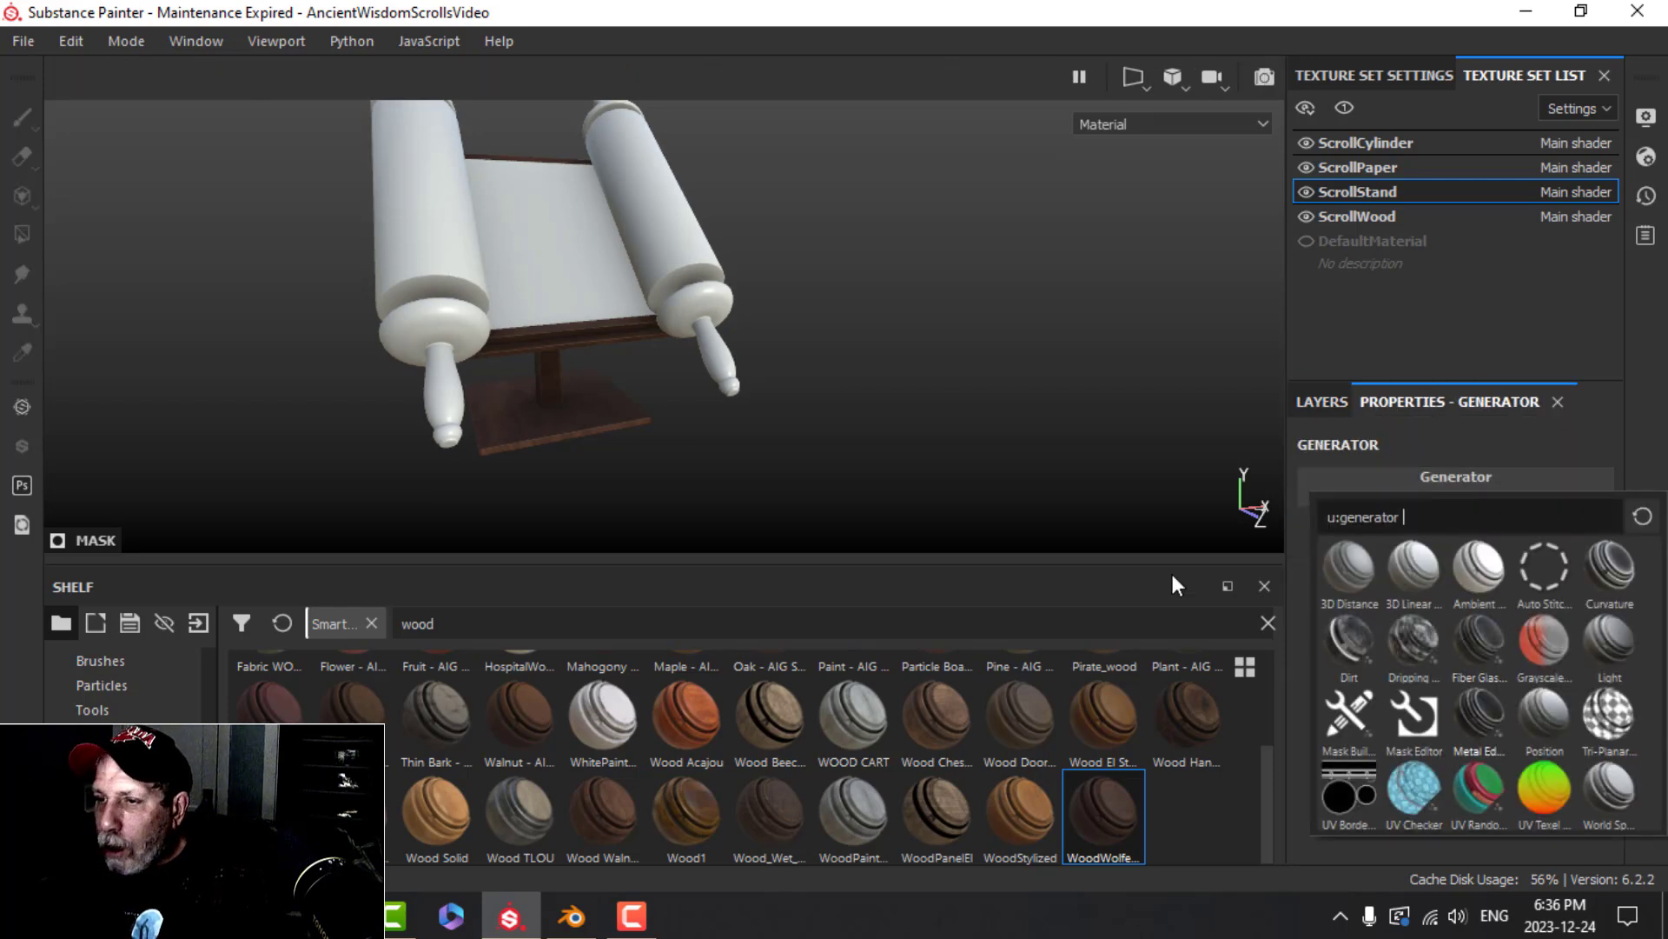
pyautogui.click(1478, 715)
pyautogui.scroll(2, 778, 461)
pyautogui.moveTo(1520, 670); pyautogui.dragTo(1370, 666)
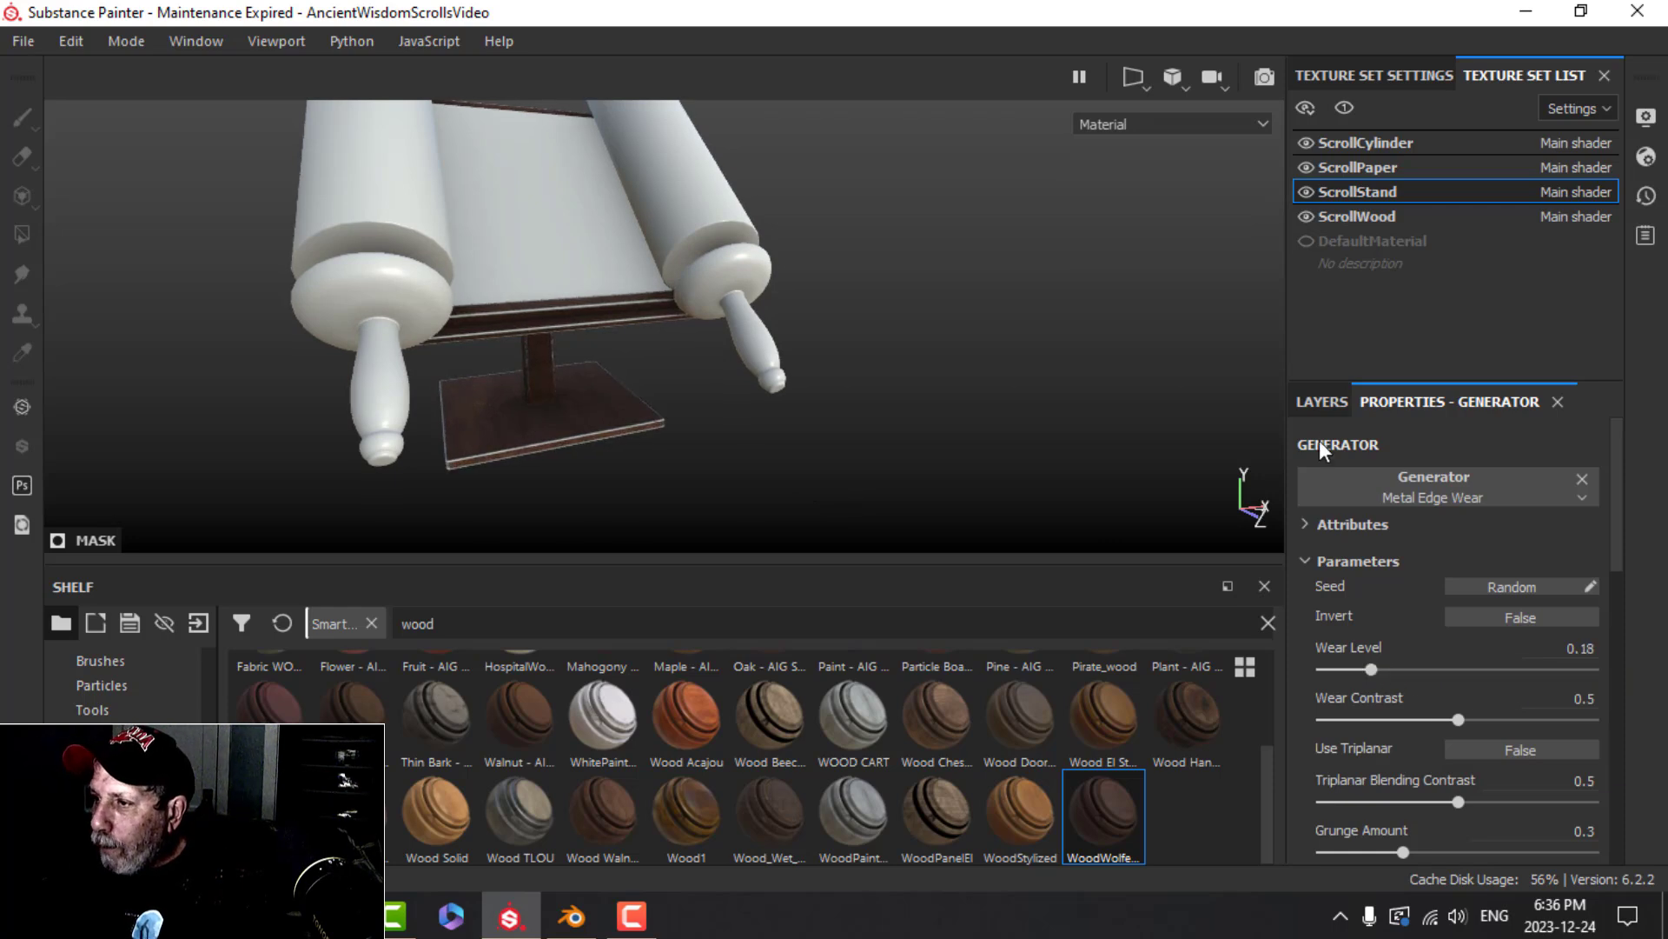
# Lower the Metal Edge Wear effect's opacity to 19 and check the worn edges on the stand
pyautogui.click(1323, 402)
pyautogui.click(1582, 541)
pyautogui.moveTo(1661, 584); pyautogui.dragTo(1569, 588)
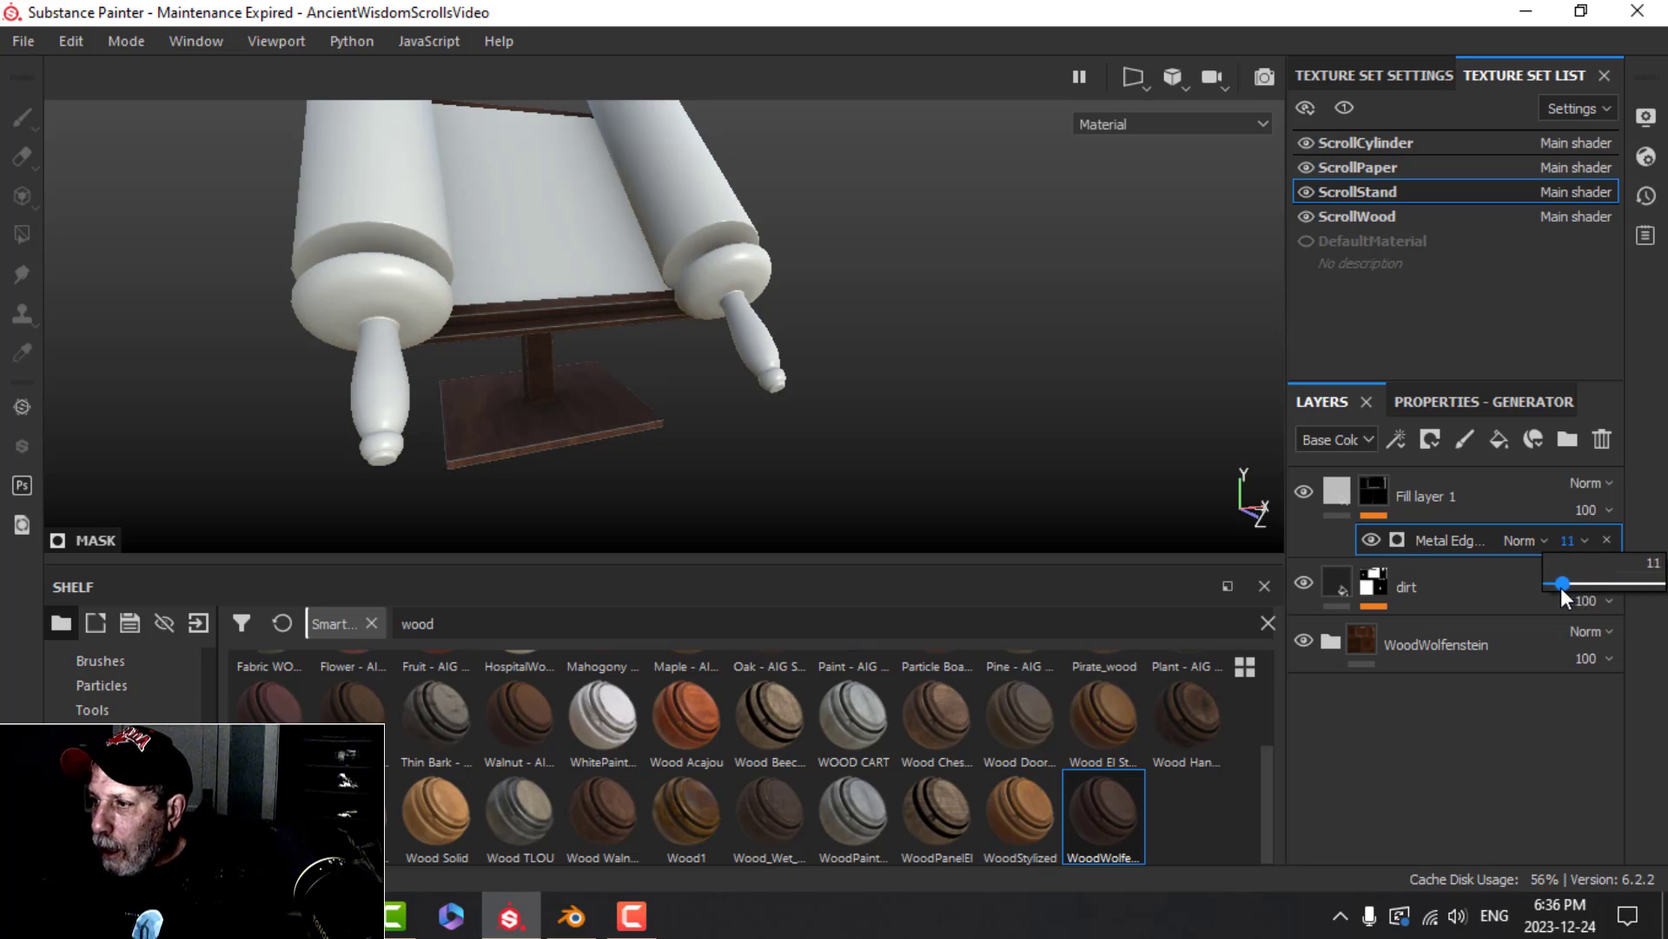
pyautogui.keyDown('alt'); pyautogui.moveTo(535, 371); pyautogui.dragTo(659, 418); pyautogui.keyUp('alt')
pyautogui.keyDown('alt'); pyautogui.moveTo(812, 400); pyautogui.dragTo(739, 376); pyautogui.keyUp('alt')
pyautogui.scroll(-3, 756, 461)
pyautogui.keyDown('alt'); pyautogui.moveTo(900, 391); pyautogui.dragTo(800, 402); pyautogui.keyUp('alt')
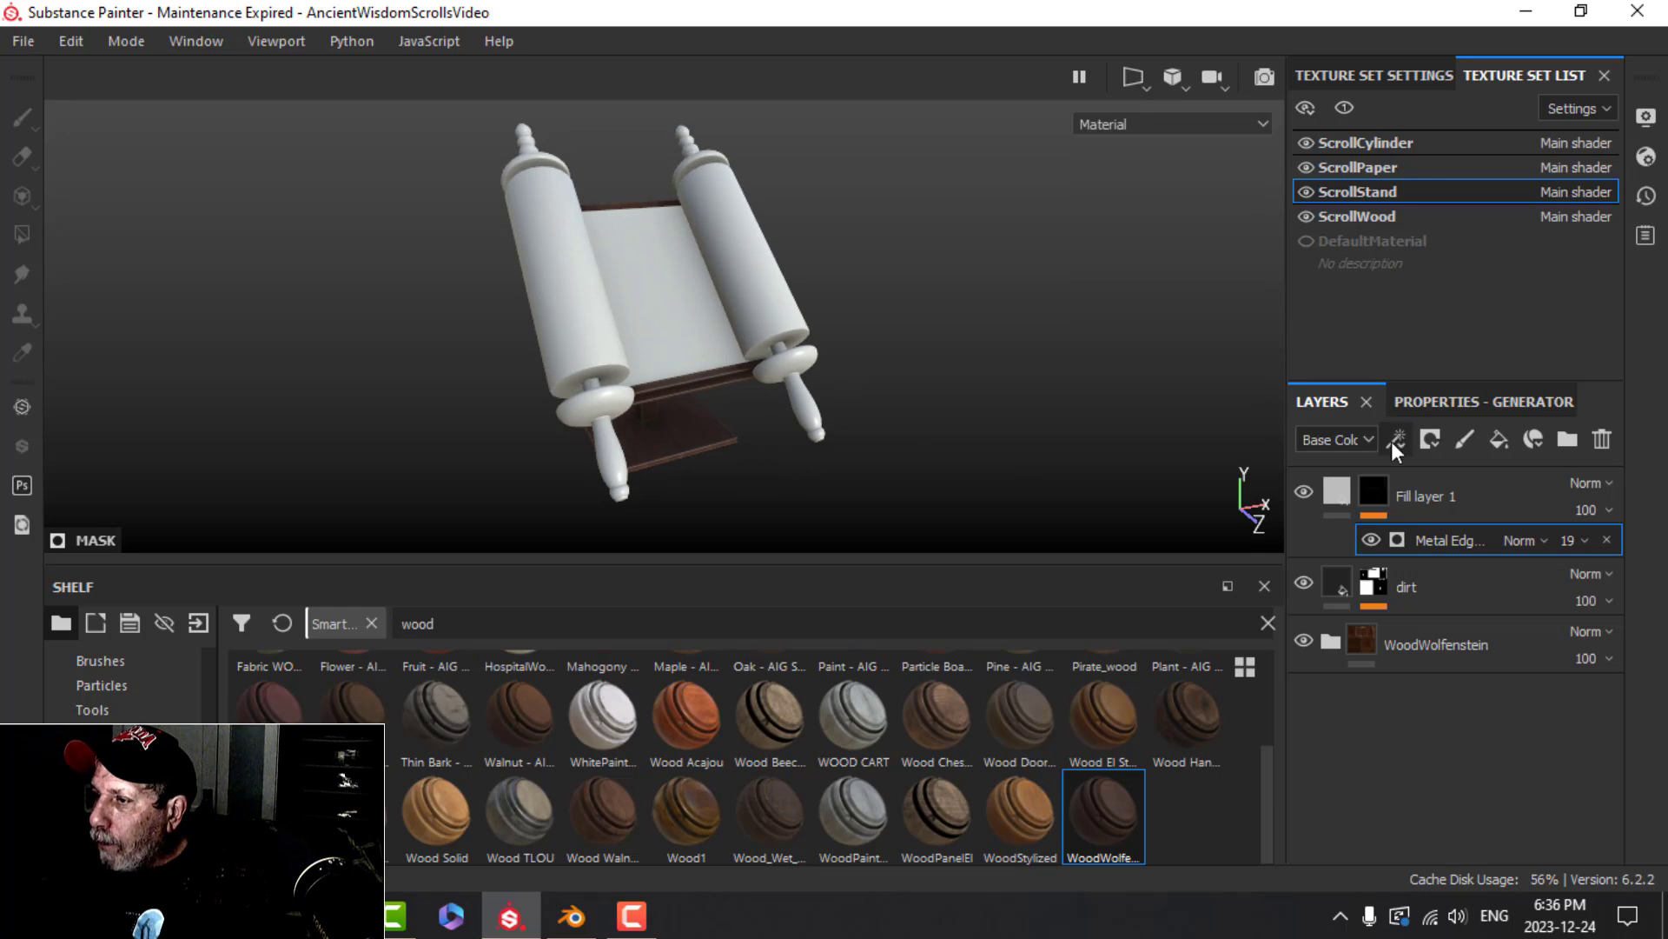
# Rename the edge-wear fill layer of ScrollStand as edges
pyautogui.click(1345, 488)
pyautogui.write('edges')
pyautogui.press('Return')
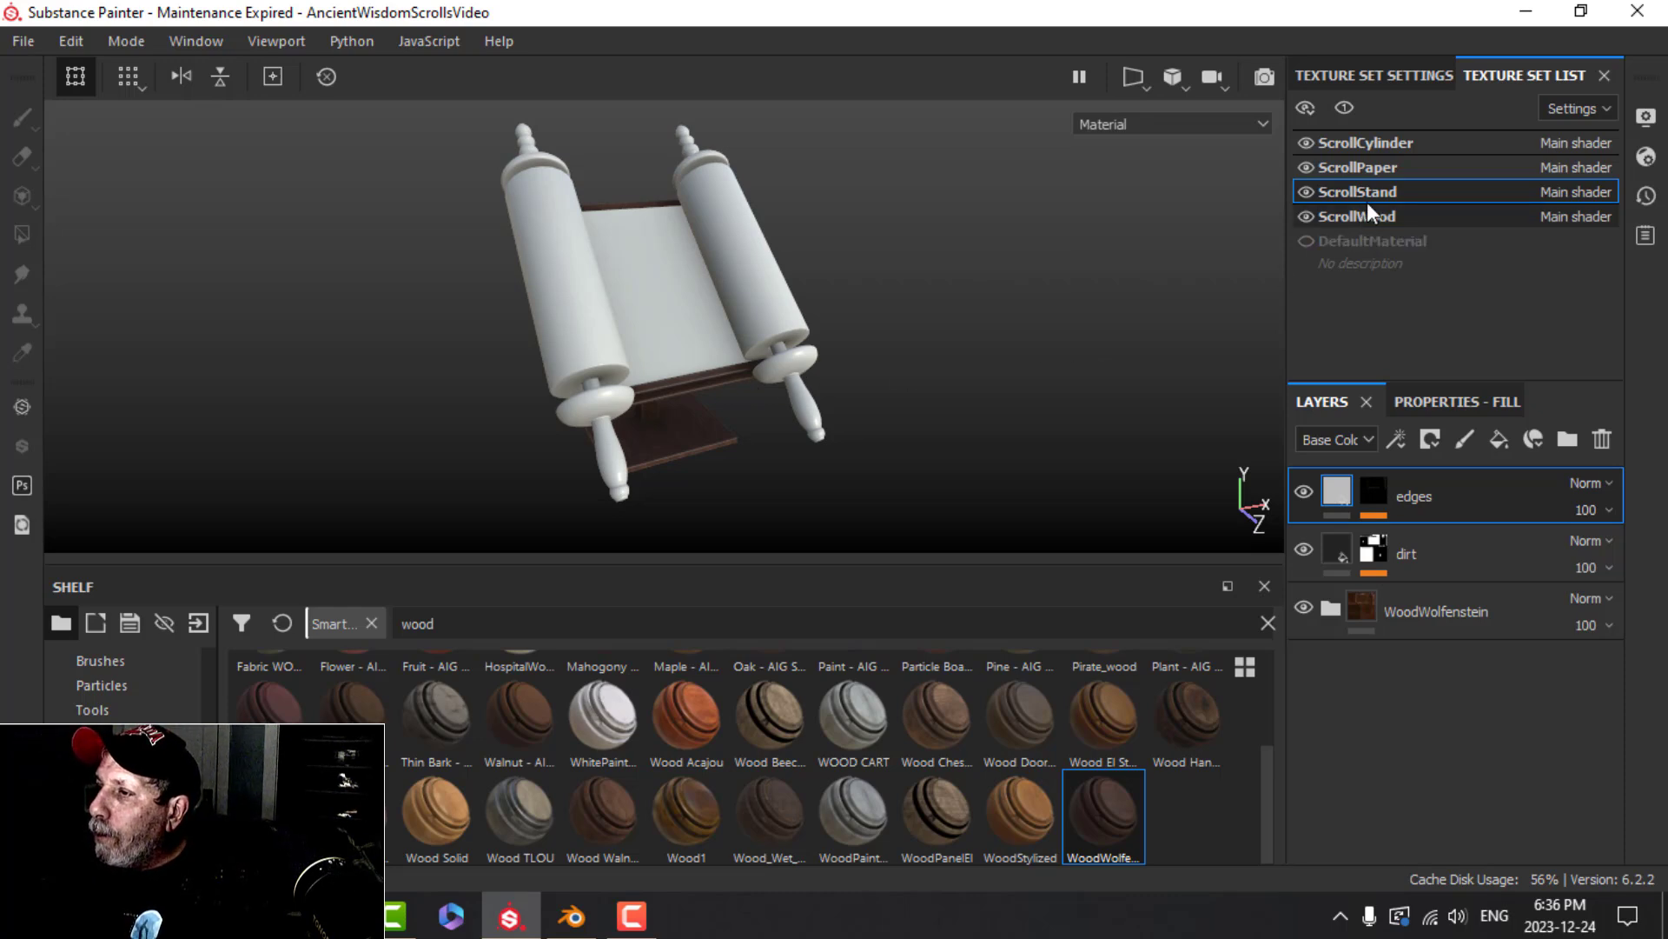
# Select the ScrollWood texture set, add the WoodStylized smart material to its layers and inspect the scroll handles
pyautogui.click(1389, 217)
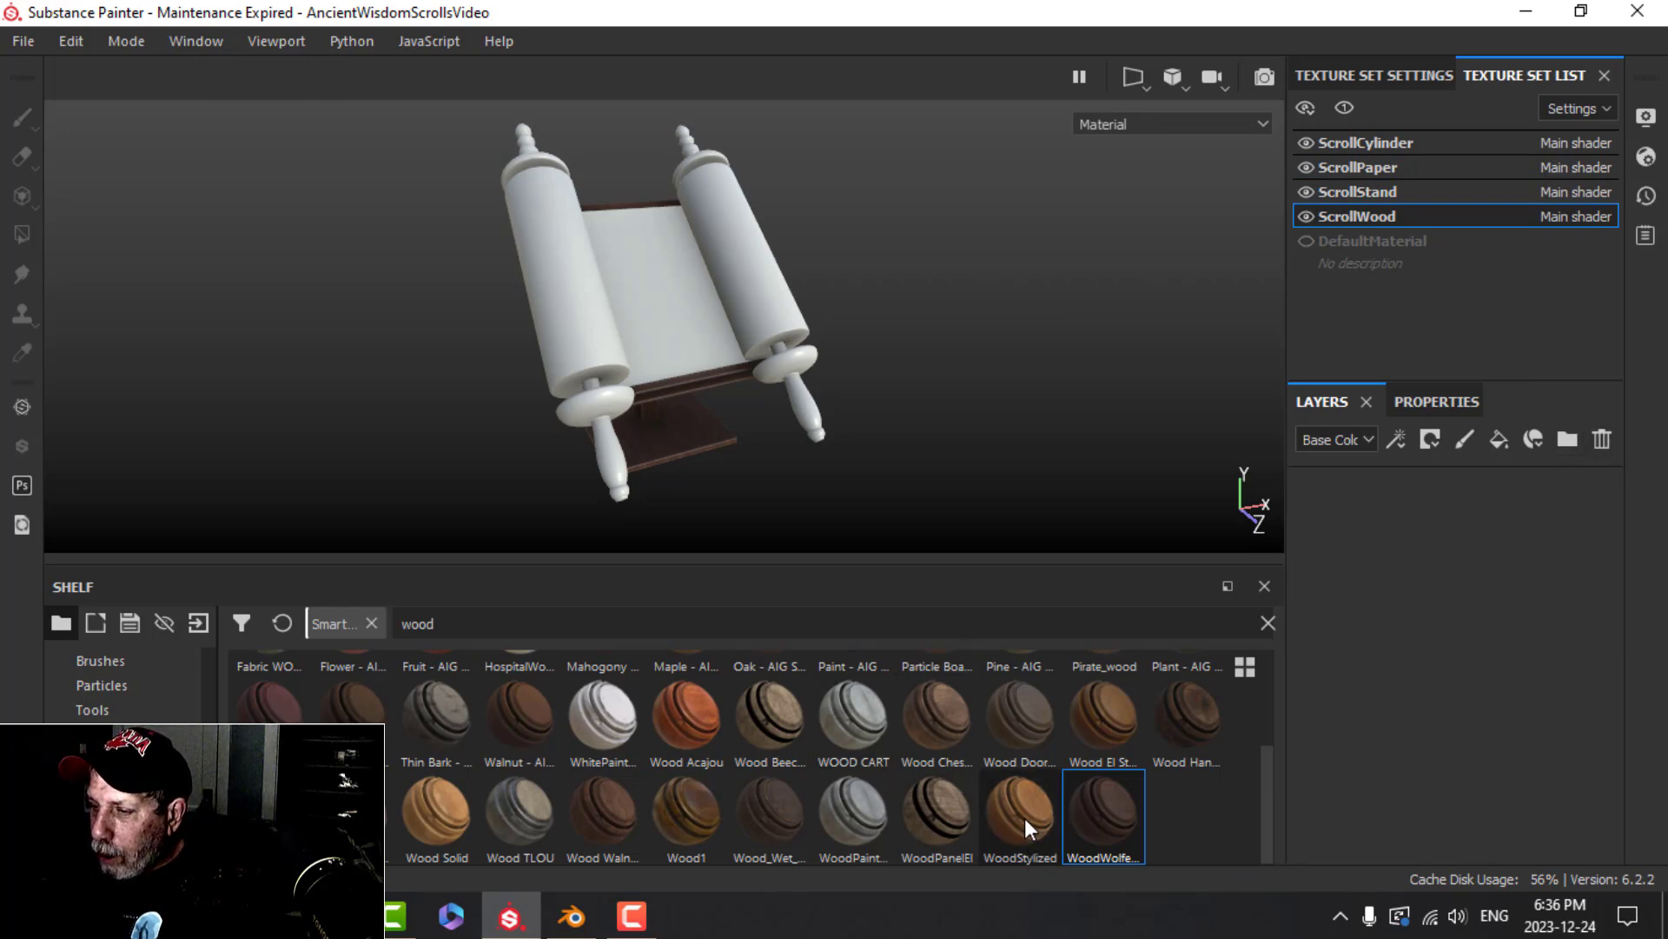
pyautogui.moveTo(1022, 817); pyautogui.dragTo(1389, 658)
pyautogui.scroll(4, 761, 400)
pyautogui.keyDown('alt'); pyautogui.moveTo(726, 414); pyautogui.dragTo(770, 446); pyautogui.keyUp('alt')
pyautogui.scroll(4, 764, 448)
pyautogui.keyDown('alt'); pyautogui.moveTo(764, 455); pyautogui.dragTo(722, 331, button='middle'); pyautogui.keyUp('alt')
pyautogui.moveTo(723, 331)
pyautogui.keyDown('alt'); pyautogui.mouseDown()
pyautogui.moveTo(709, 357)
pyautogui.moveTo(556, 342)
pyautogui.moveTo(553, 300)
pyautogui.moveTo(730, 350)
pyautogui.moveTo(733, 383)
pyautogui.moveTo(733, 332)
pyautogui.mouseUp(); pyautogui.keyUp('alt')
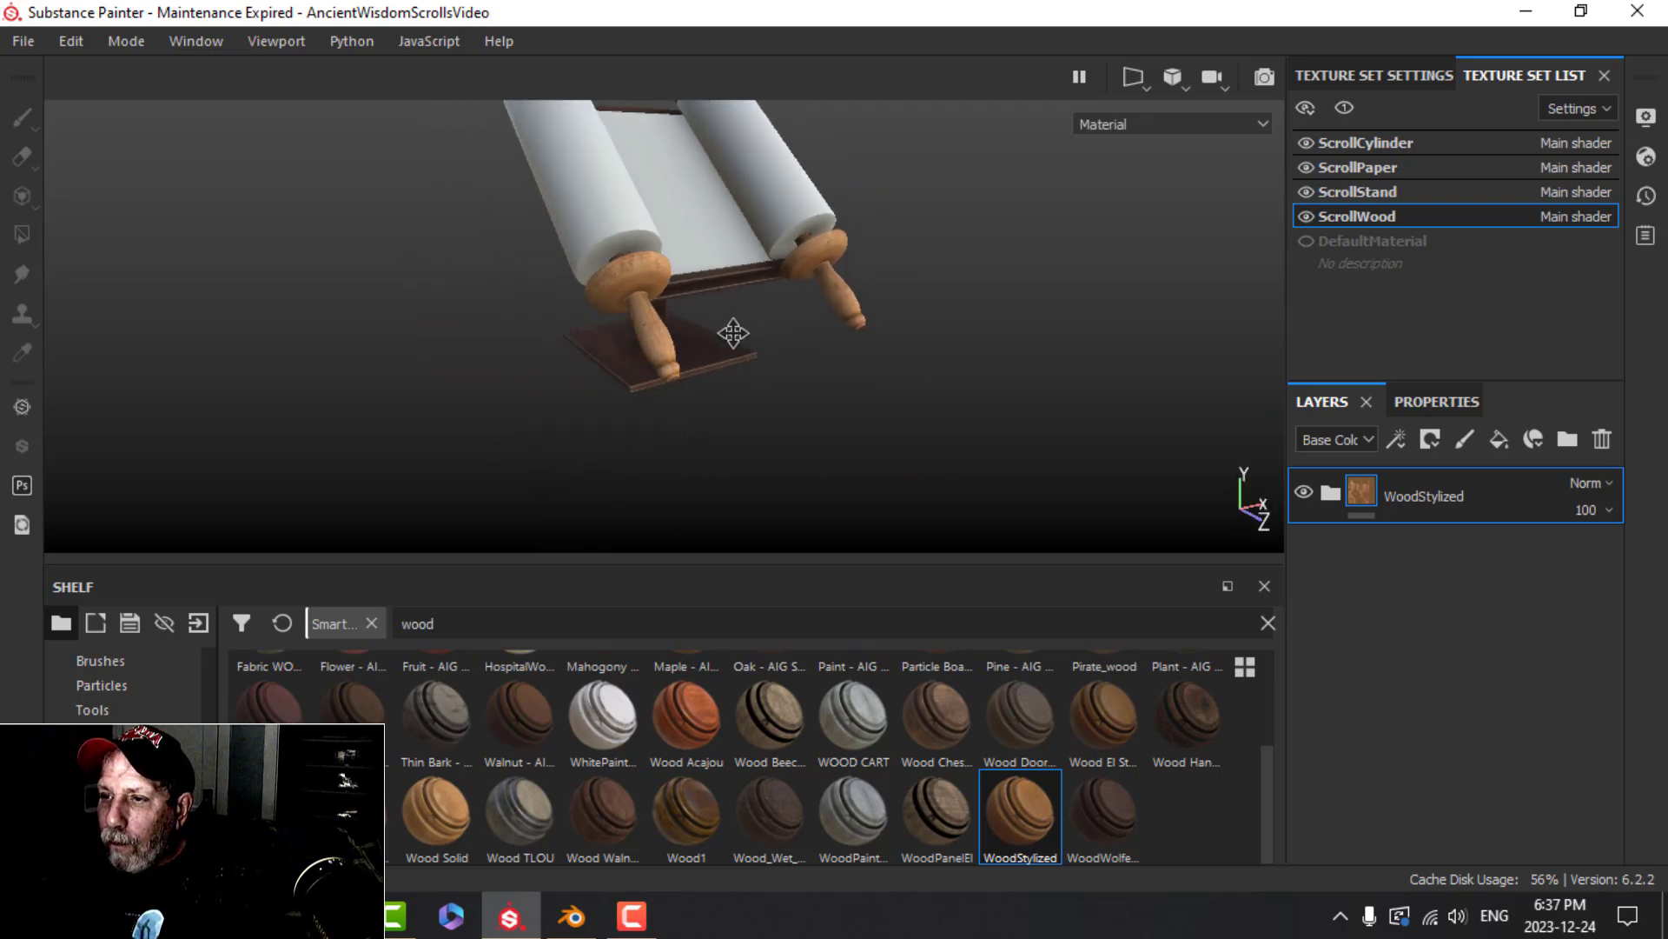
pyautogui.keyDown('alt'); pyautogui.moveTo(733, 331); pyautogui.dragTo(745, 369, button='middle'); pyautogui.keyUp('alt')
pyautogui.keyDown('alt'); pyautogui.moveTo(745, 368); pyautogui.dragTo(757, 371); pyautogui.keyUp('alt')
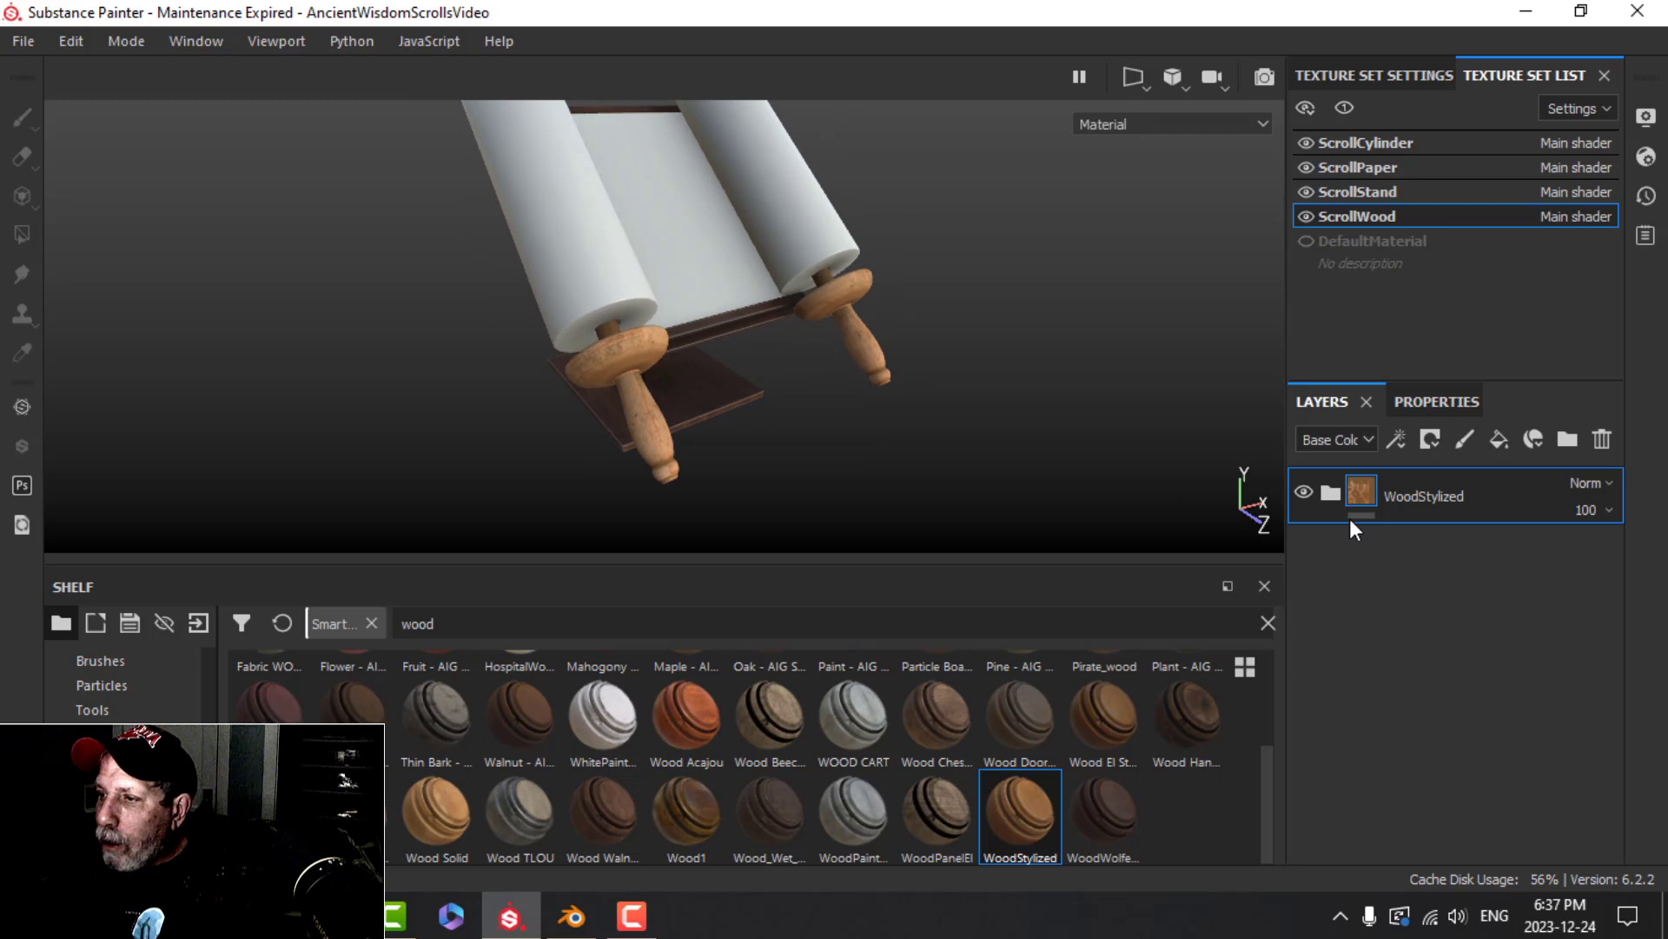
# Add a fill layer above WoodStylized and enable only its color and rough channels
pyautogui.click(1503, 435)
pyautogui.click(1420, 400)
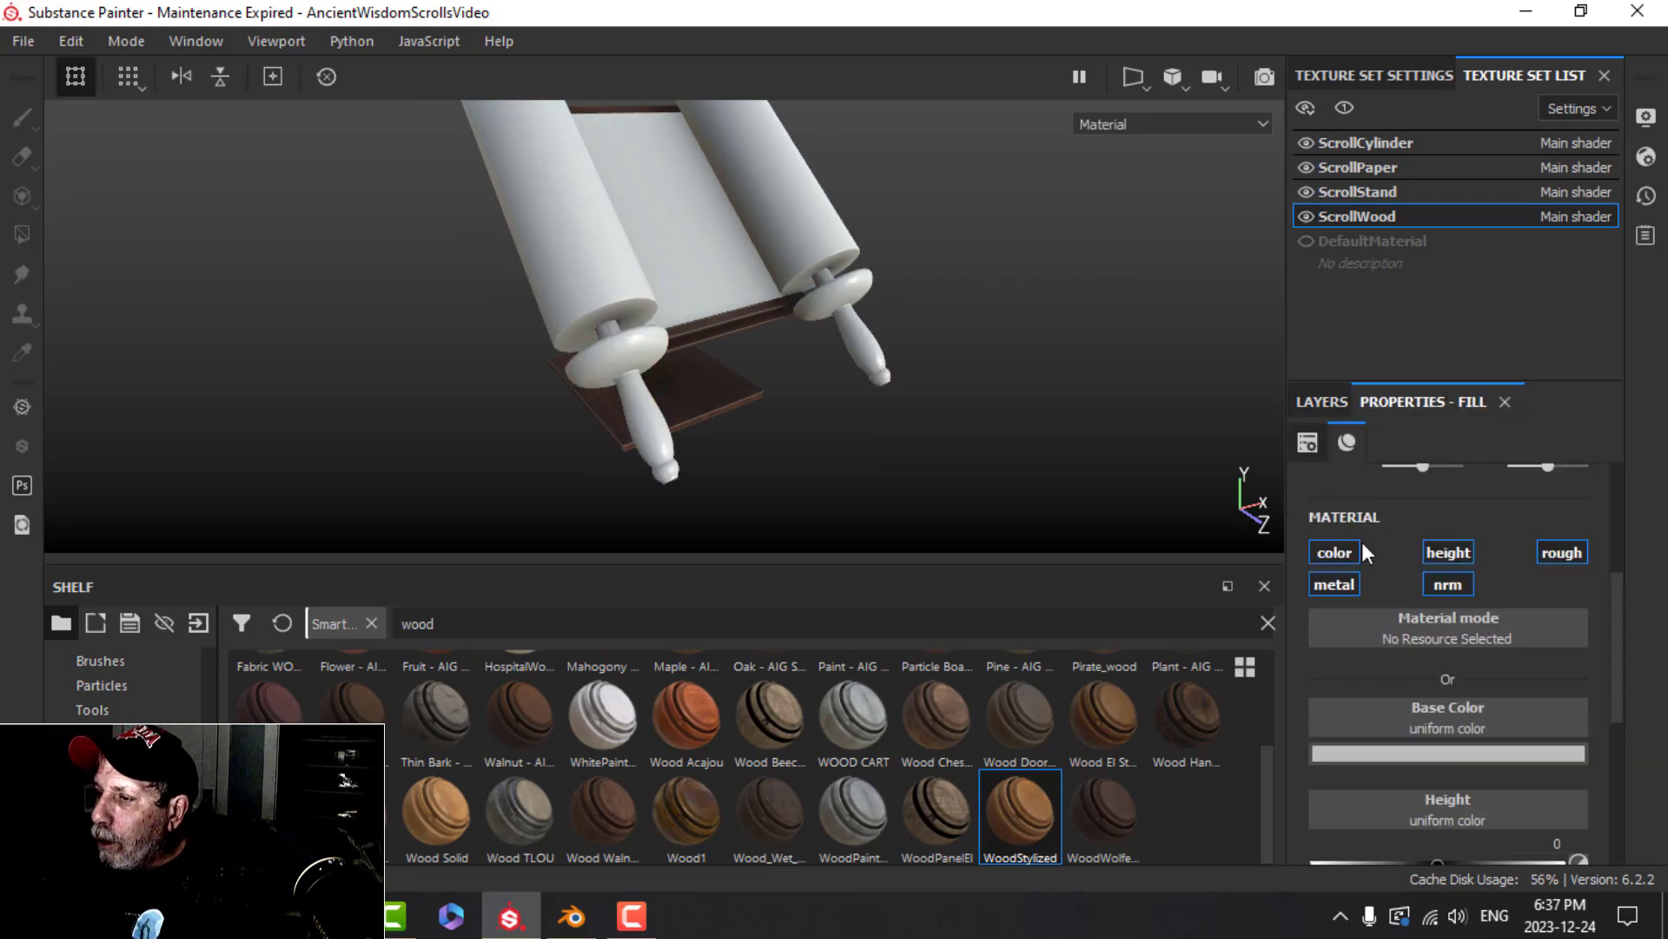
pyautogui.keyDown('alt'); pyautogui.click(1338, 547); pyautogui.keyUp('alt')
pyautogui.click(1563, 552)
pyautogui.scroll(-1, 1490, 732)
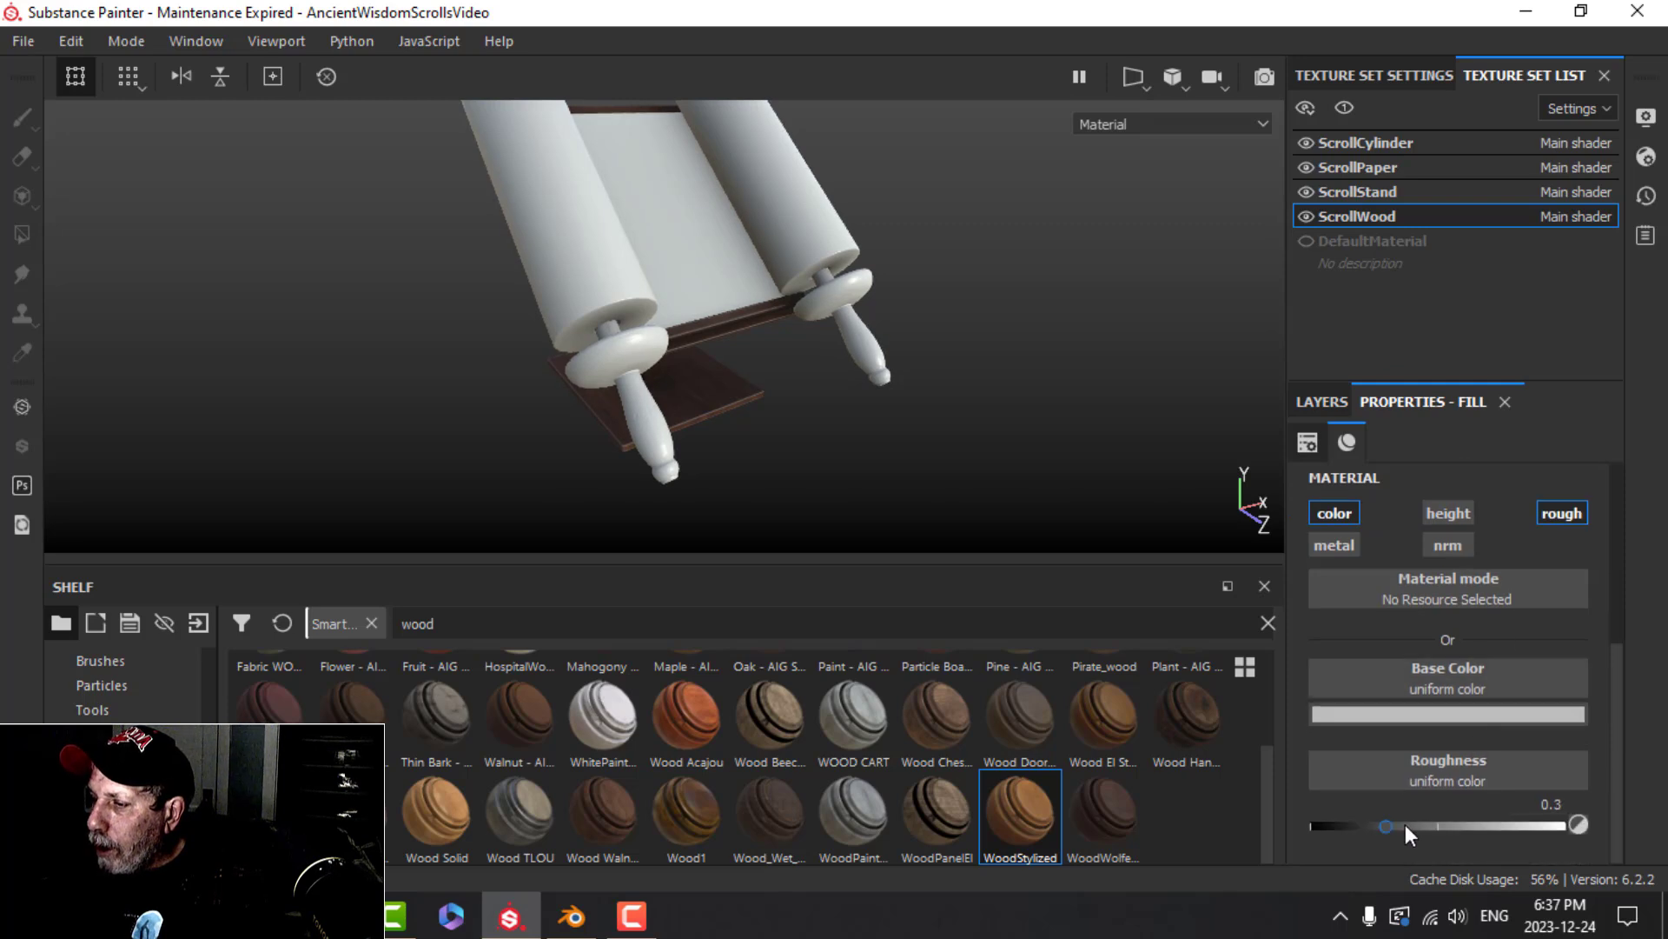
# Set the fill's base color to near-black (0.031, 0.028, 0.028) with roughness 1, and add a black mask
pyautogui.click(1478, 696)
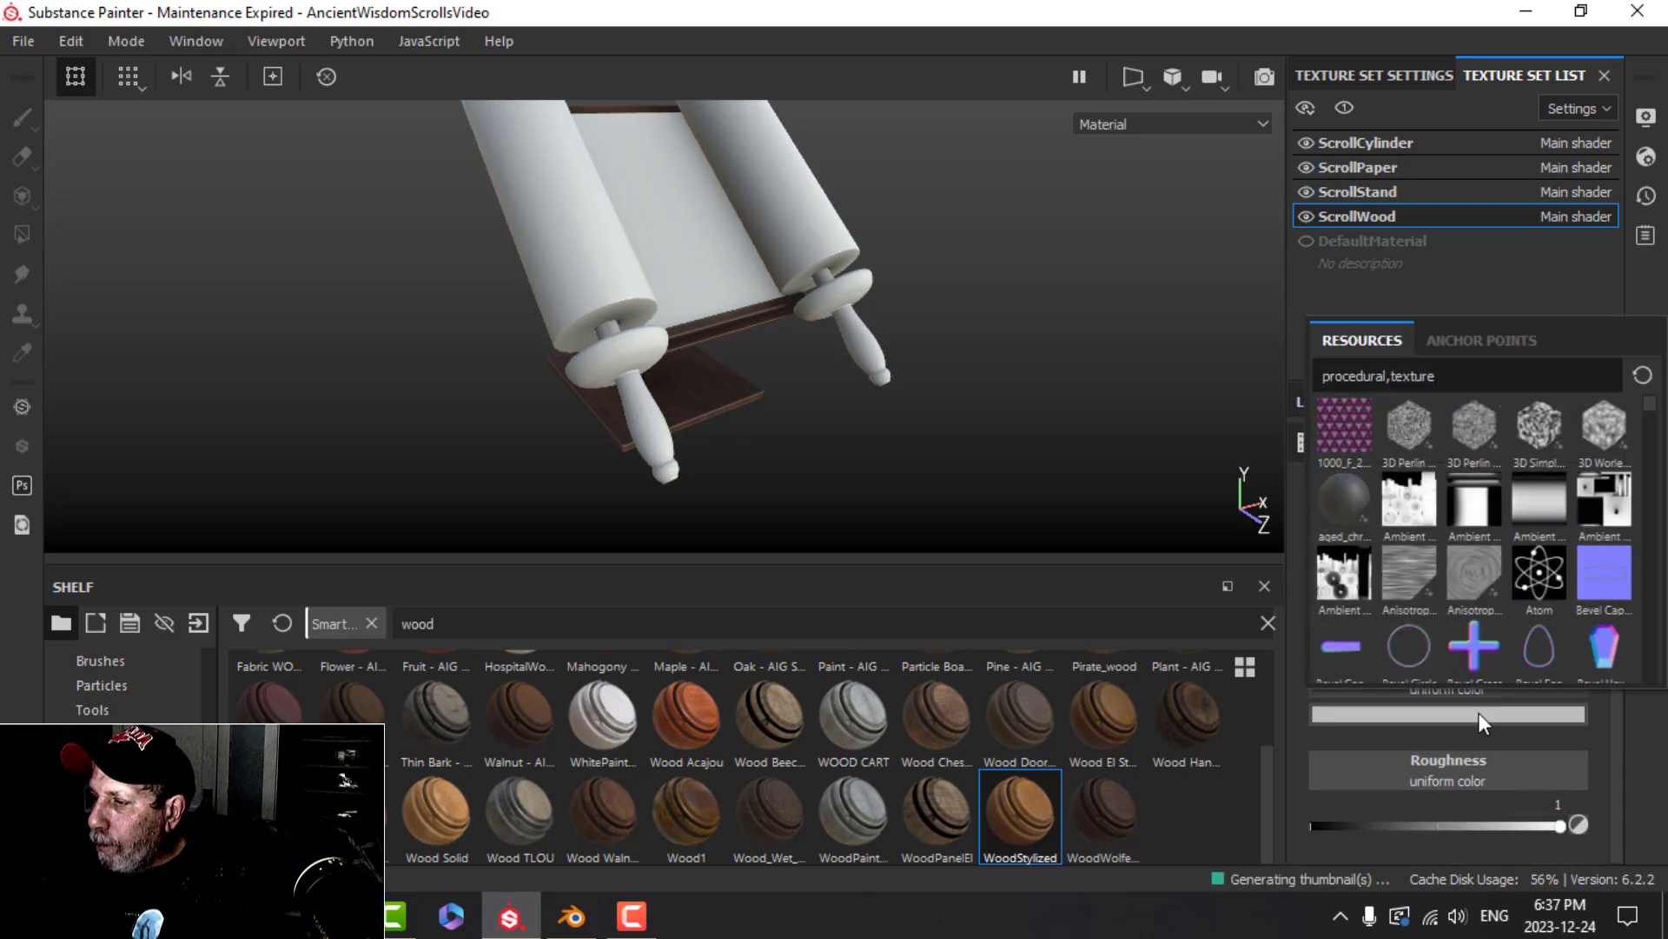
pyautogui.click(1479, 713)
pyautogui.click(1335, 619)
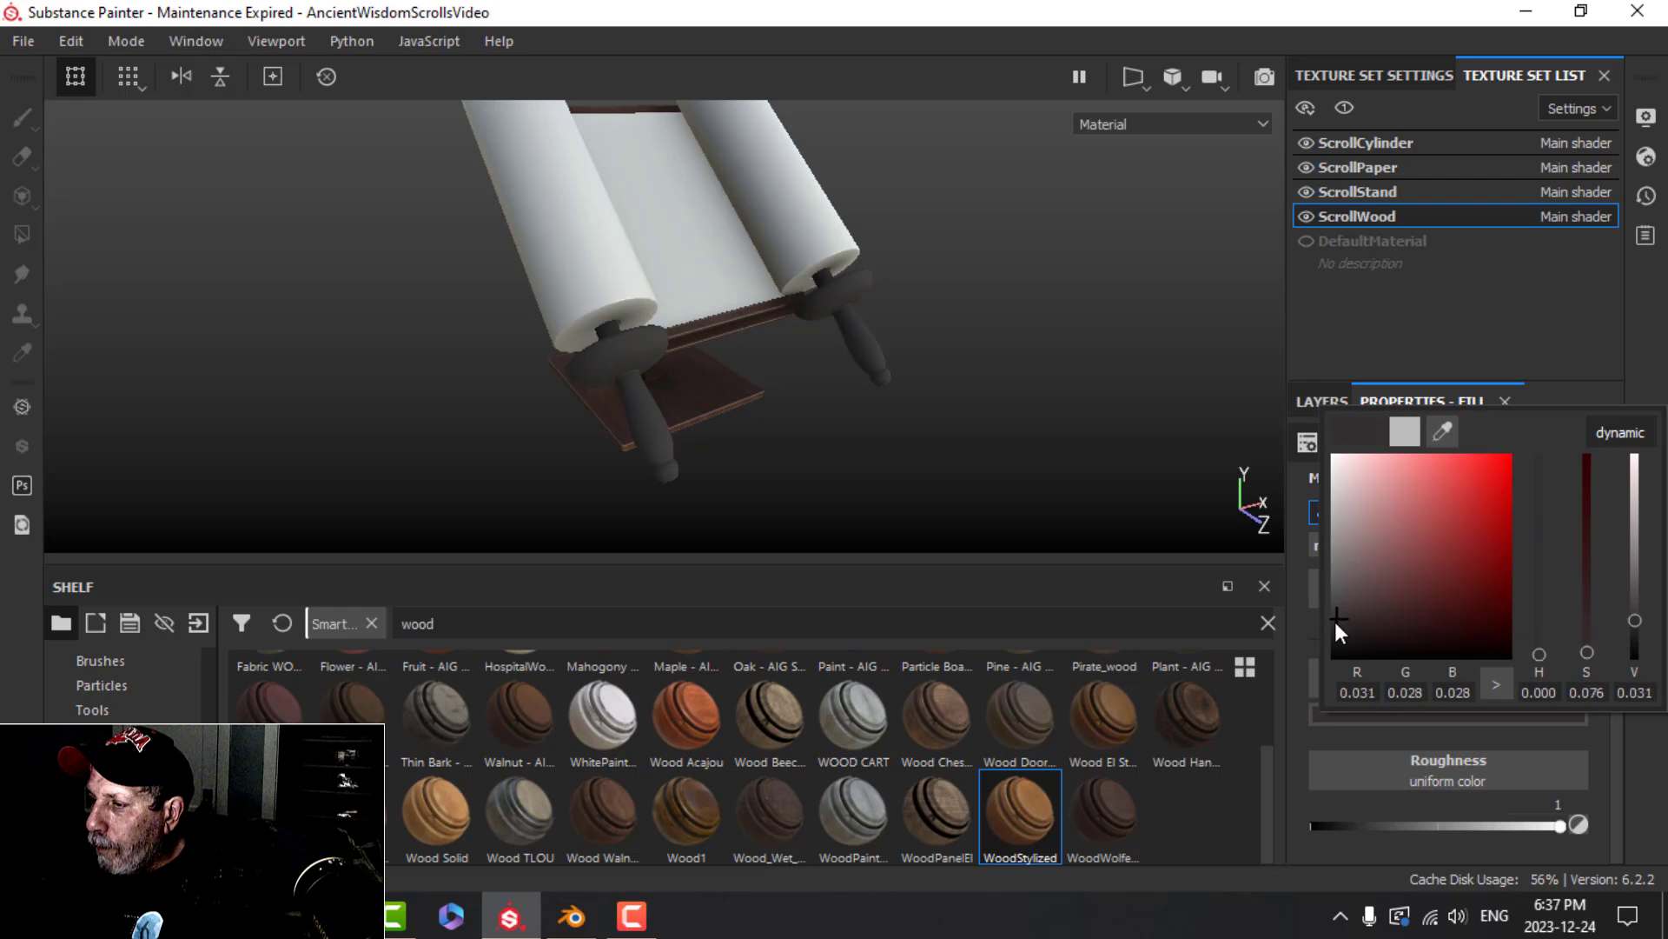
pyautogui.click(1314, 398)
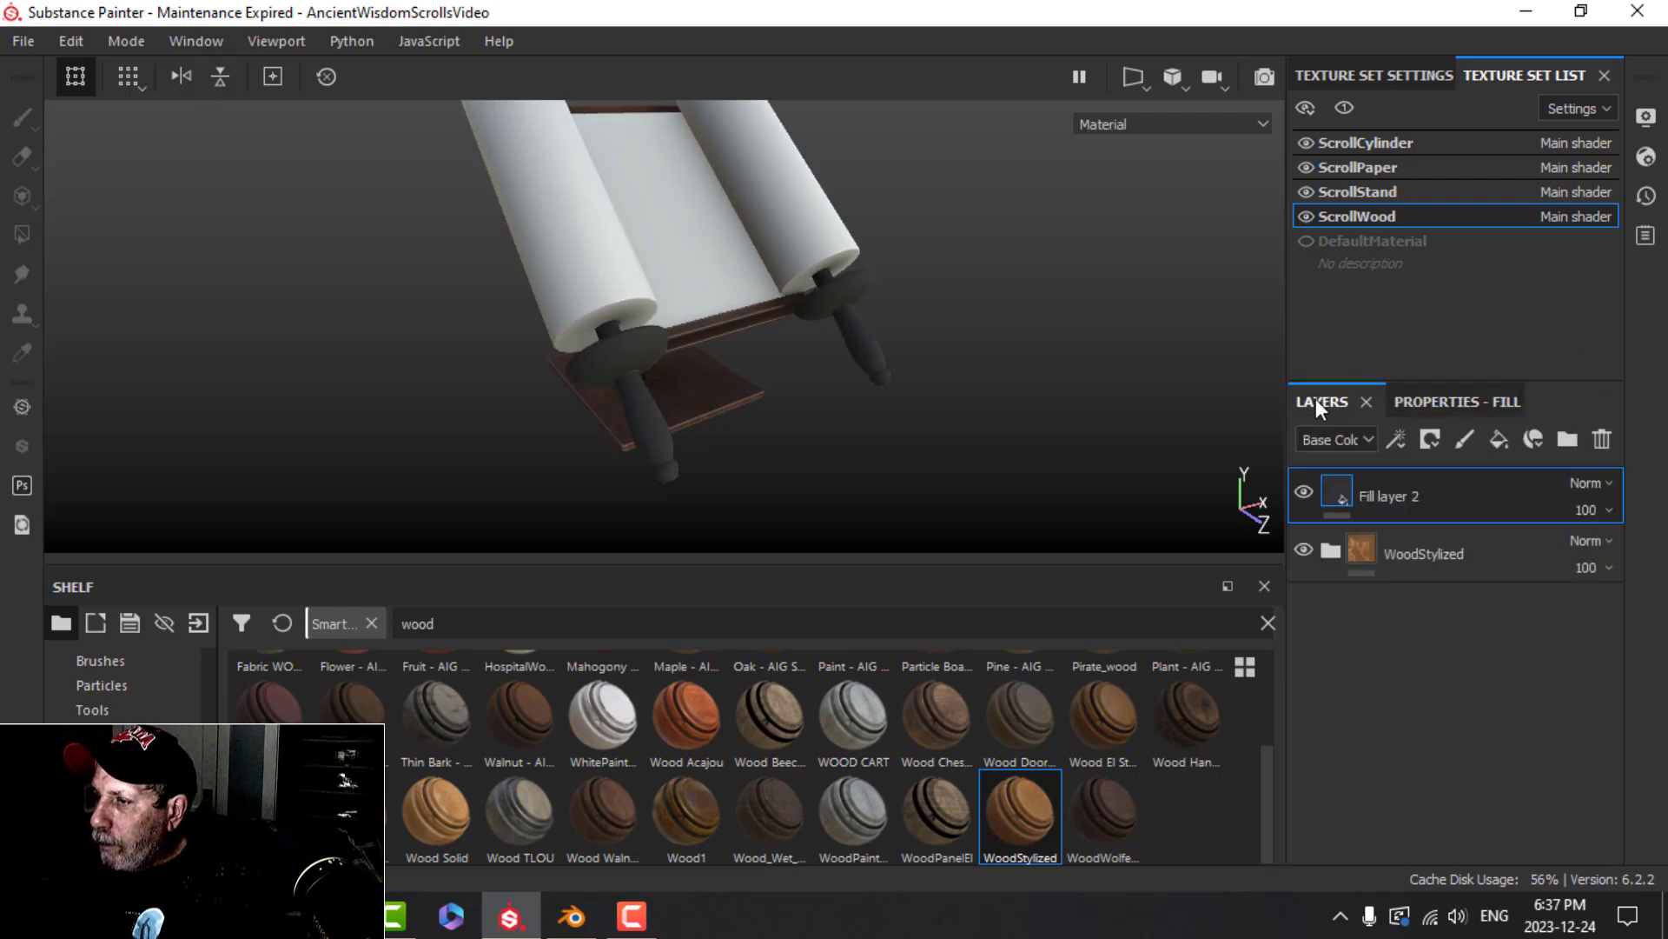
pyautogui.click(1434, 438)
pyautogui.click(1455, 493)
# Add a Dirt generator to the ScrollWood fill layer's mask with the dirt level at 0.69 and inspect the handles
pyautogui.click(1396, 438)
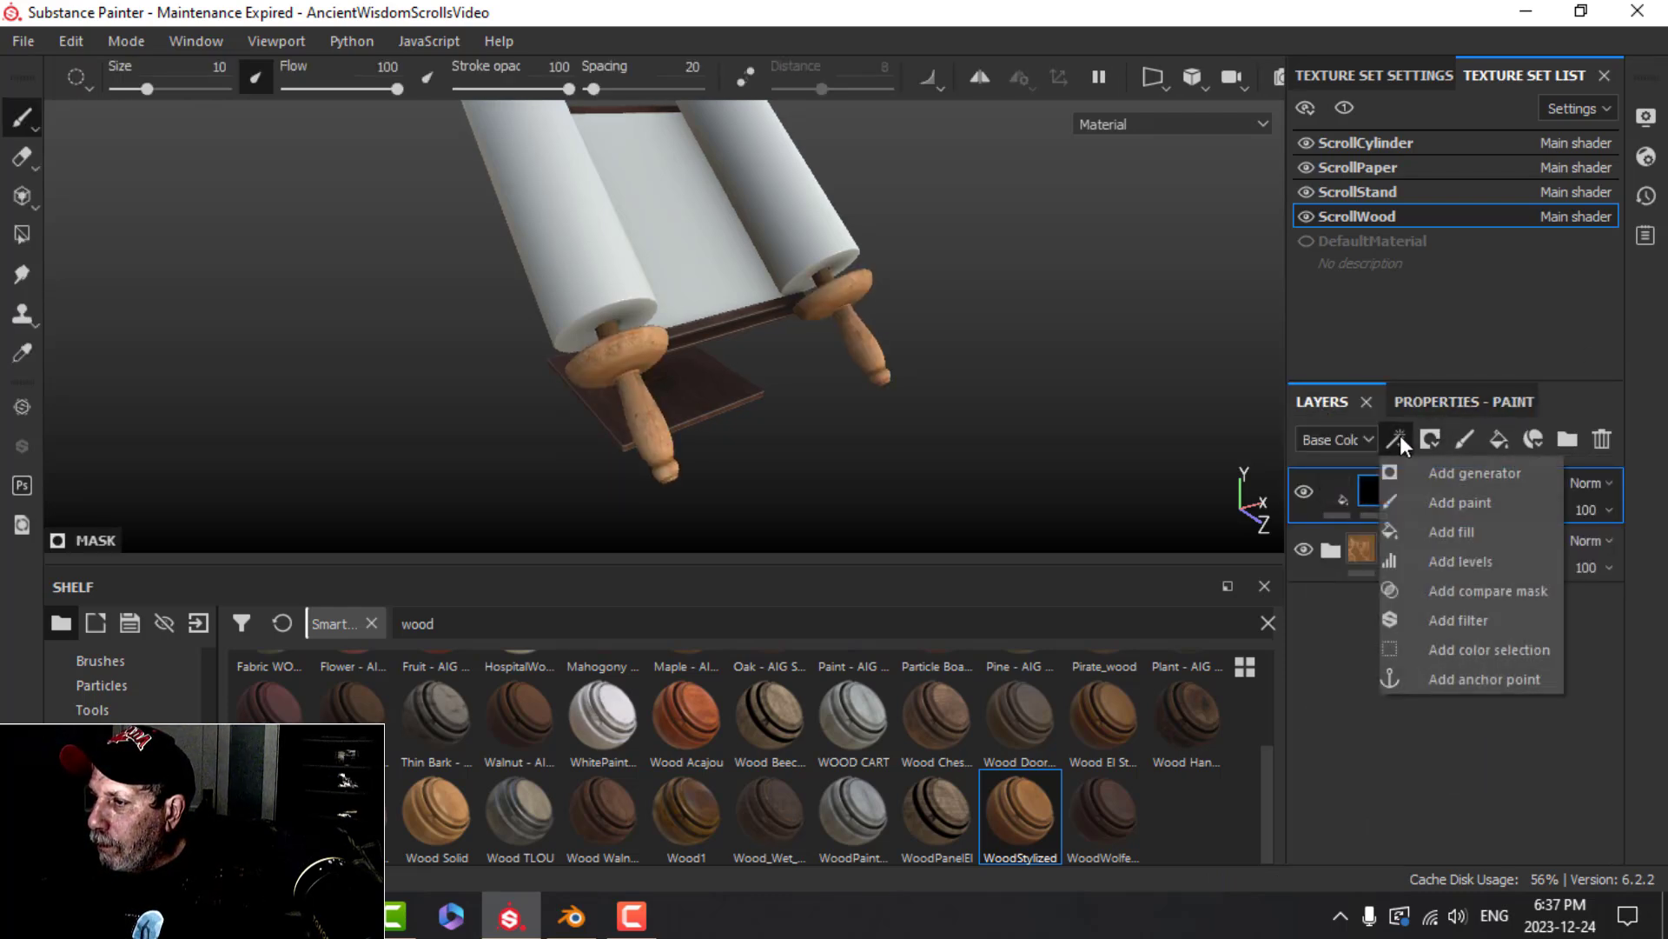
pyautogui.click(1463, 473)
pyautogui.click(1447, 477)
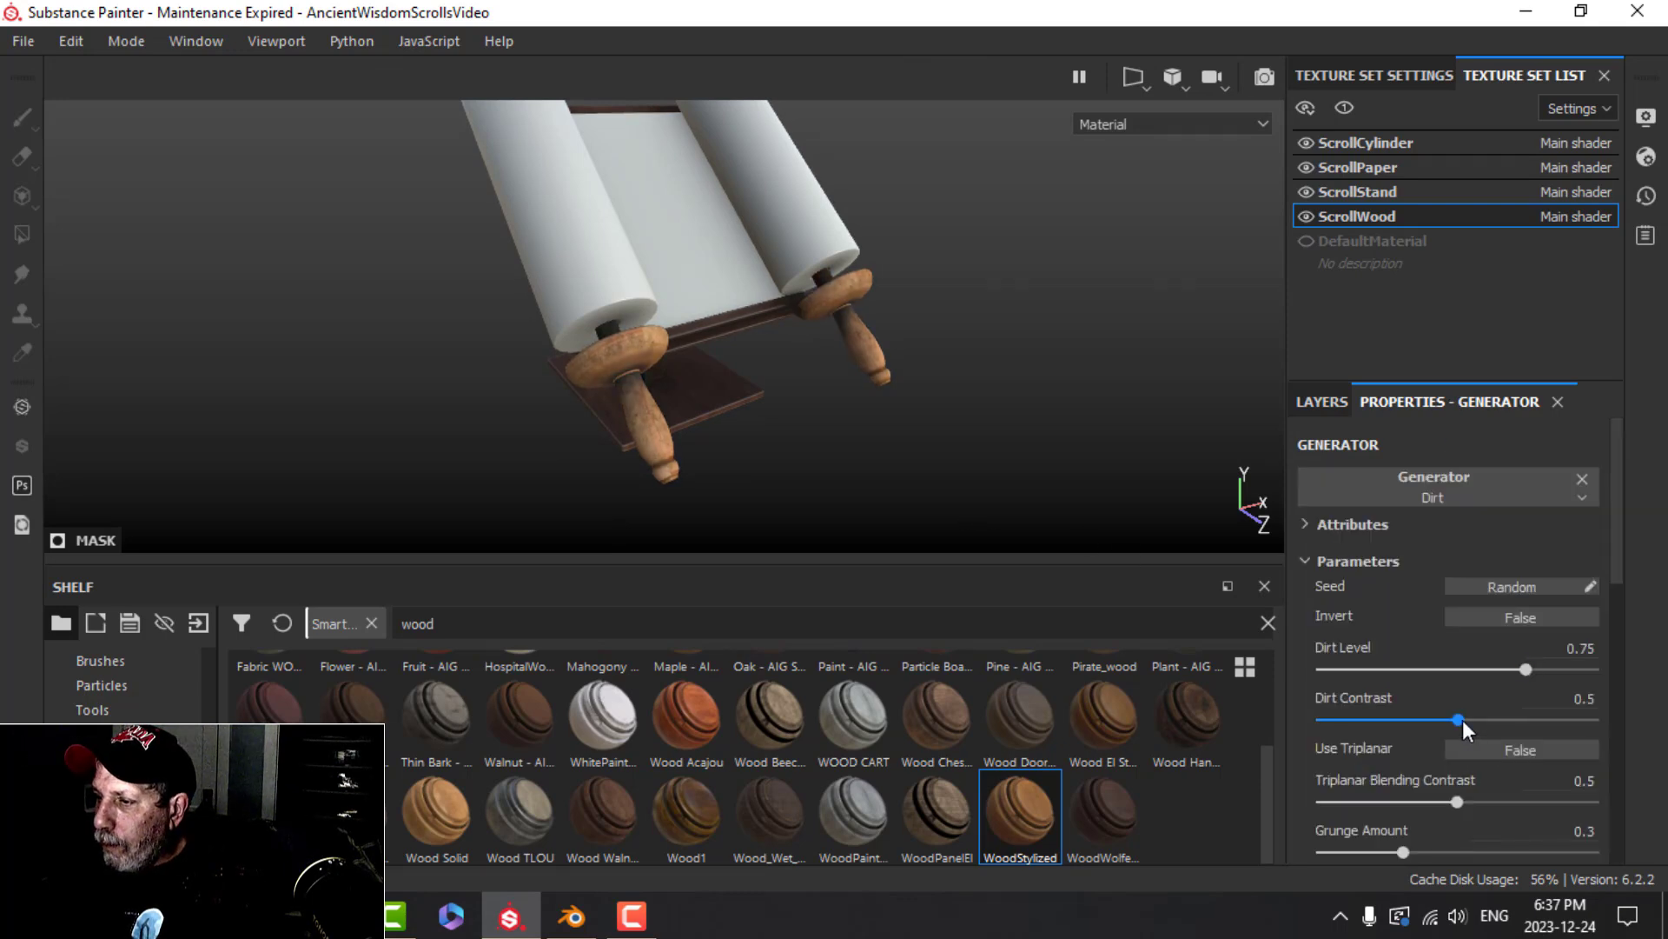
pyautogui.moveTo(1514, 674); pyautogui.dragTo(1508, 671)
pyautogui.keyDown('alt'); pyautogui.moveTo(715, 356); pyautogui.dragTo(780, 423); pyautogui.keyUp('alt')
pyautogui.keyDown('alt'); pyautogui.moveTo(780, 422); pyautogui.dragTo(808, 406, button='middle'); pyautogui.keyUp('alt')
pyautogui.moveTo(808, 406)
pyautogui.keyDown('alt'); pyautogui.mouseDown()
pyautogui.moveTo(893, 419)
pyautogui.moveTo(778, 403)
pyautogui.moveTo(803, 388)
pyautogui.mouseUp(); pyautogui.keyUp('alt')
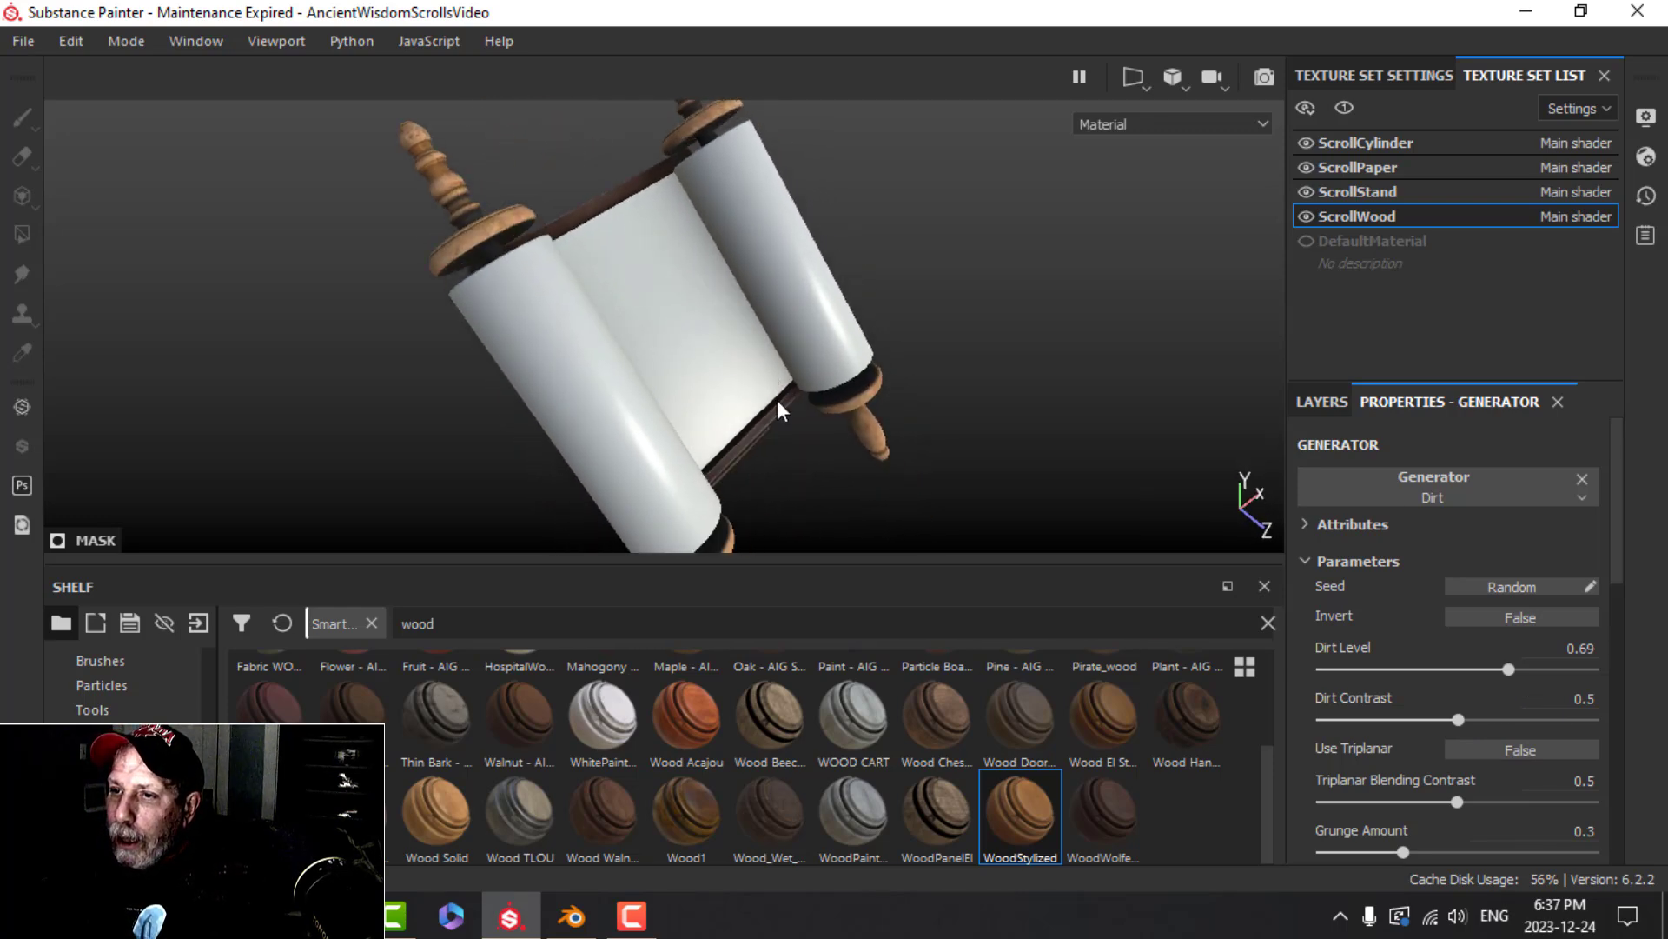
# Rename the dark masked fill layer of ScrollWood as dirt
pyautogui.click(1330, 401)
pyautogui.doubleClick(1408, 497)
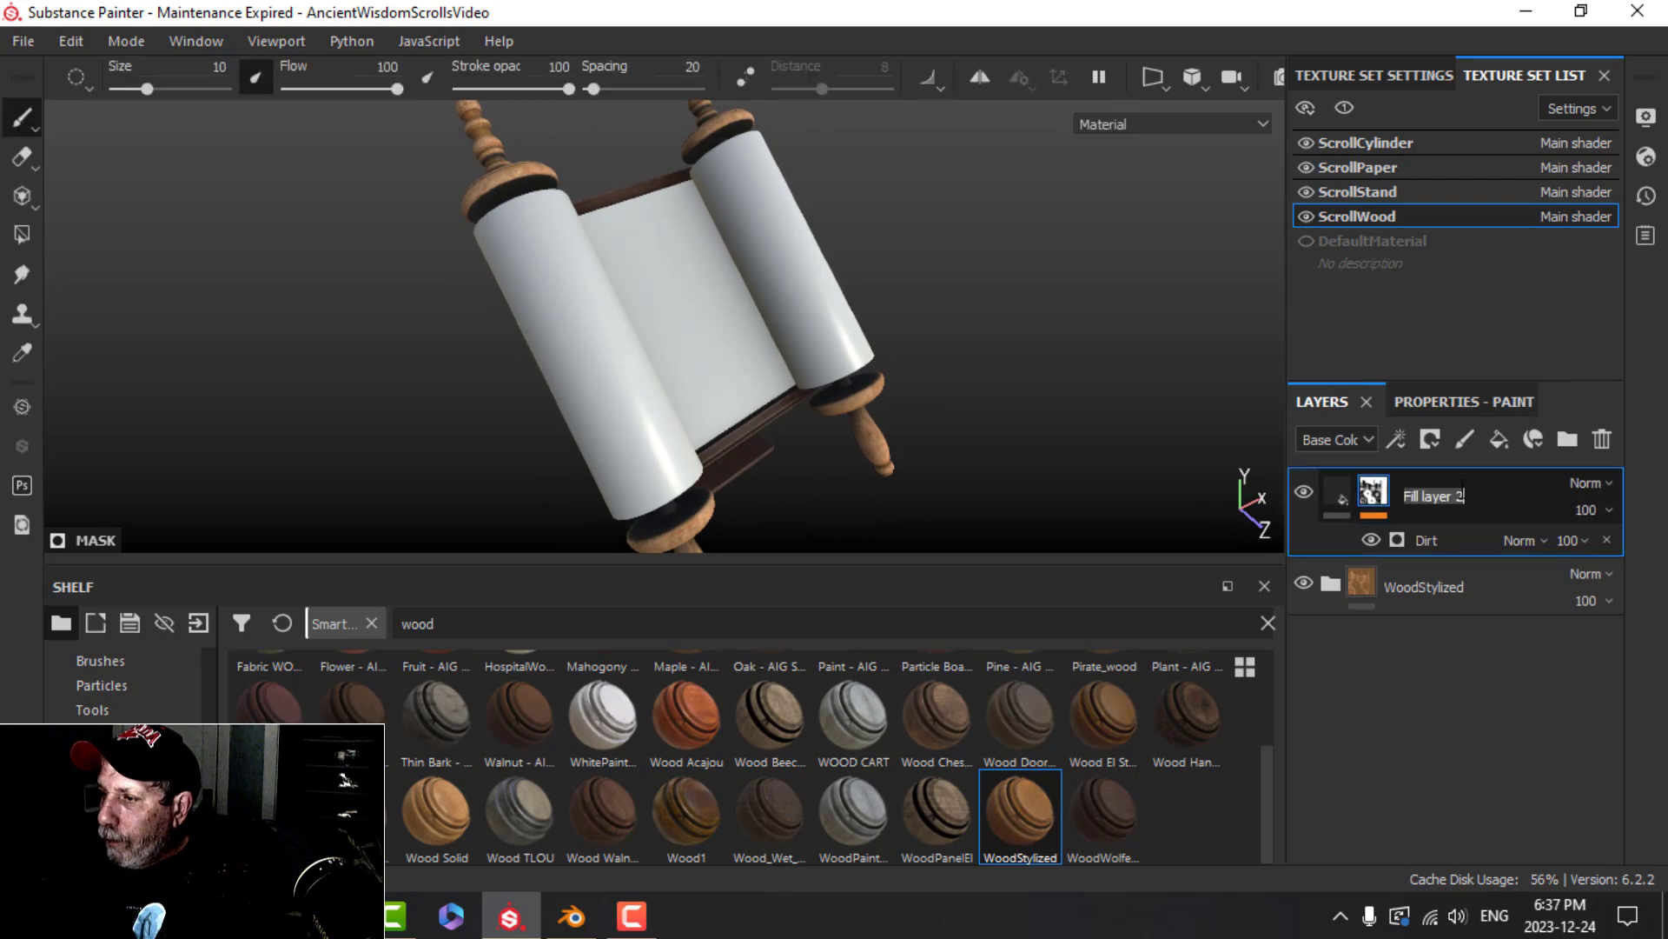
pyautogui.write('dirt')
pyautogui.press('Return')
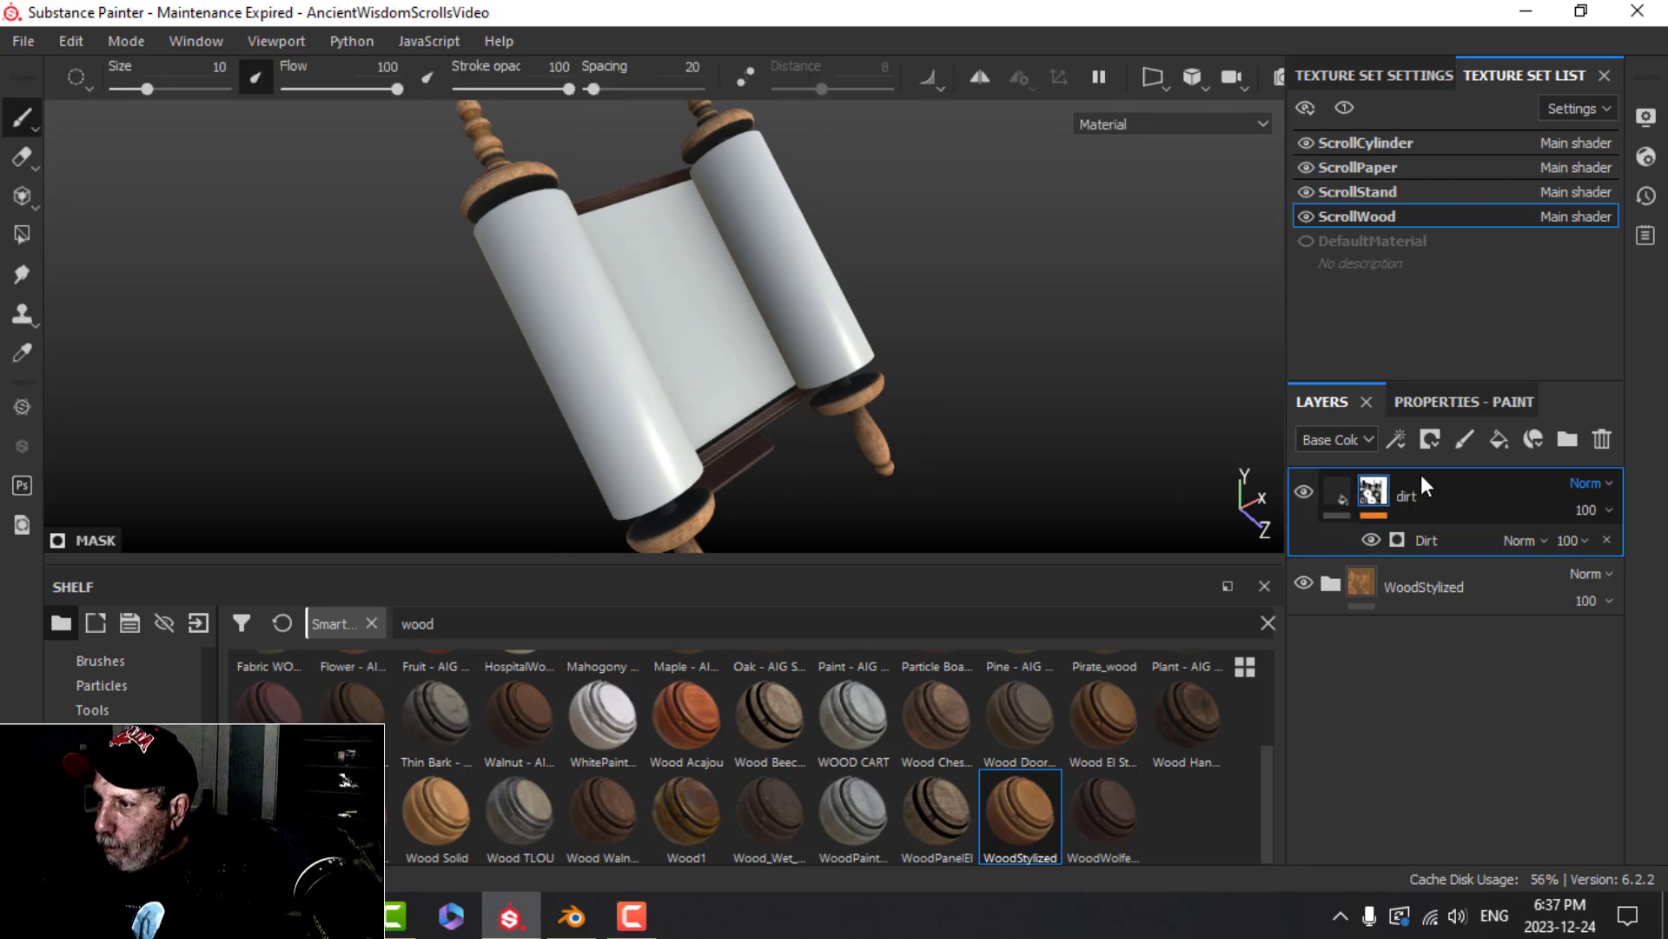
# Add a second fill layer above the dirt layer in ScrollWood and give it a black mask
pyautogui.click(1330, 491)
pyautogui.click(1504, 439)
pyautogui.click(1477, 403)
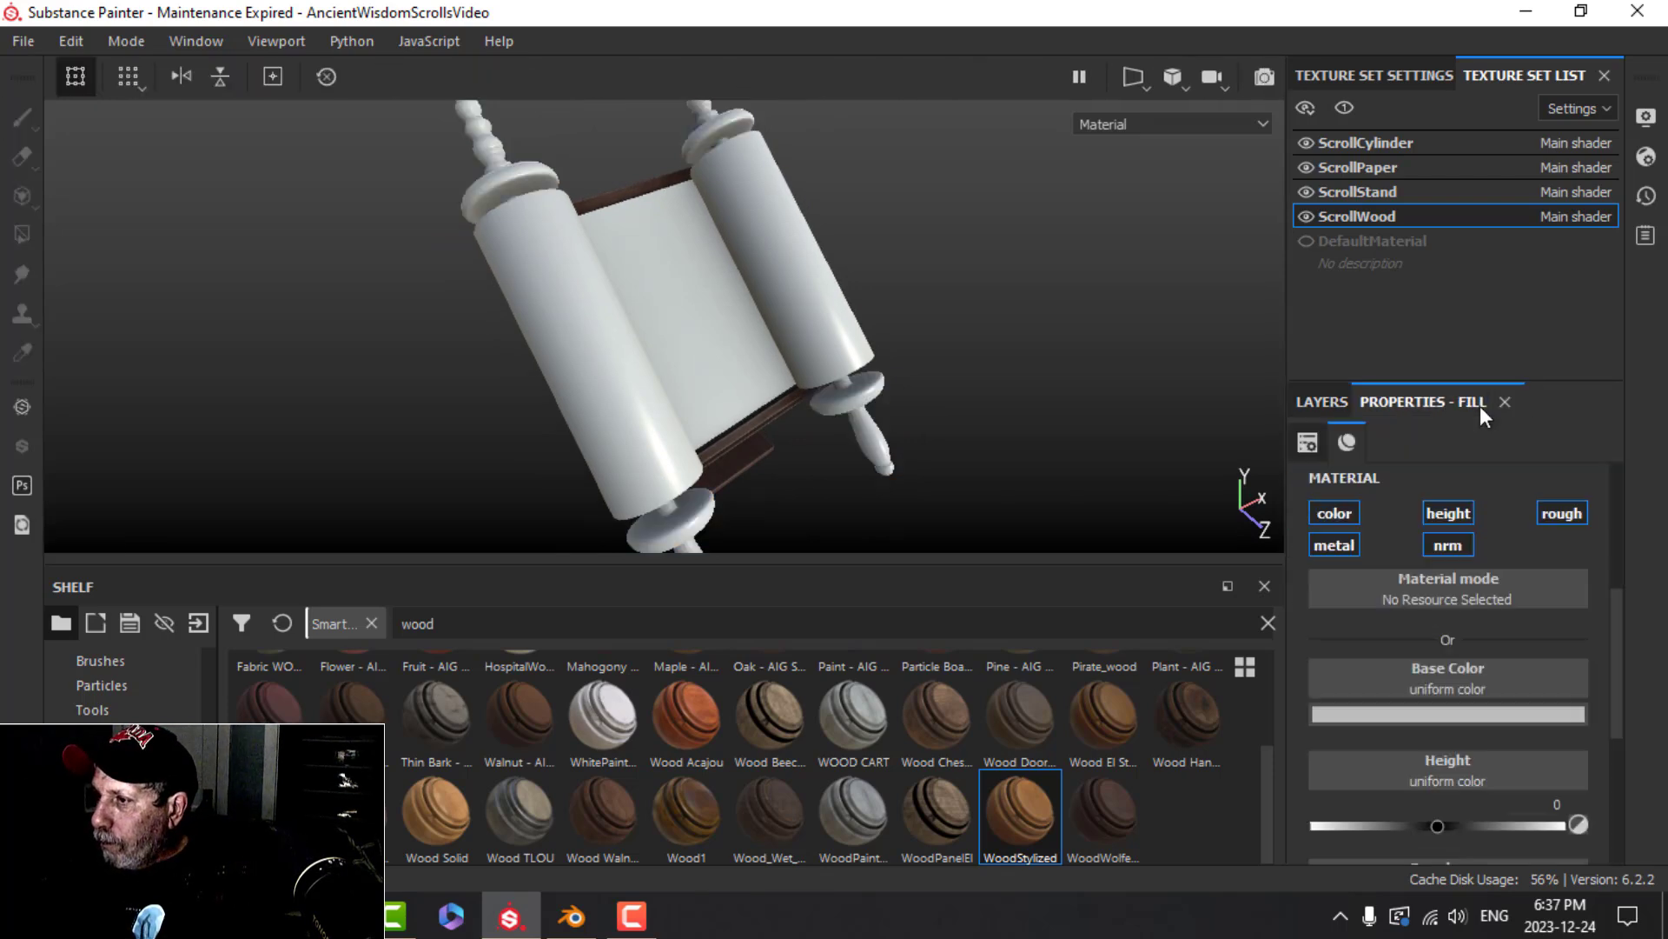
pyautogui.click(1337, 403)
pyautogui.click(1434, 442)
pyautogui.click(1468, 497)
# Add a Metal Edge Wear generator to the new ScrollWood layer's mask with the wear level at 0.31
pyautogui.click(1398, 443)
pyautogui.click(1414, 473)
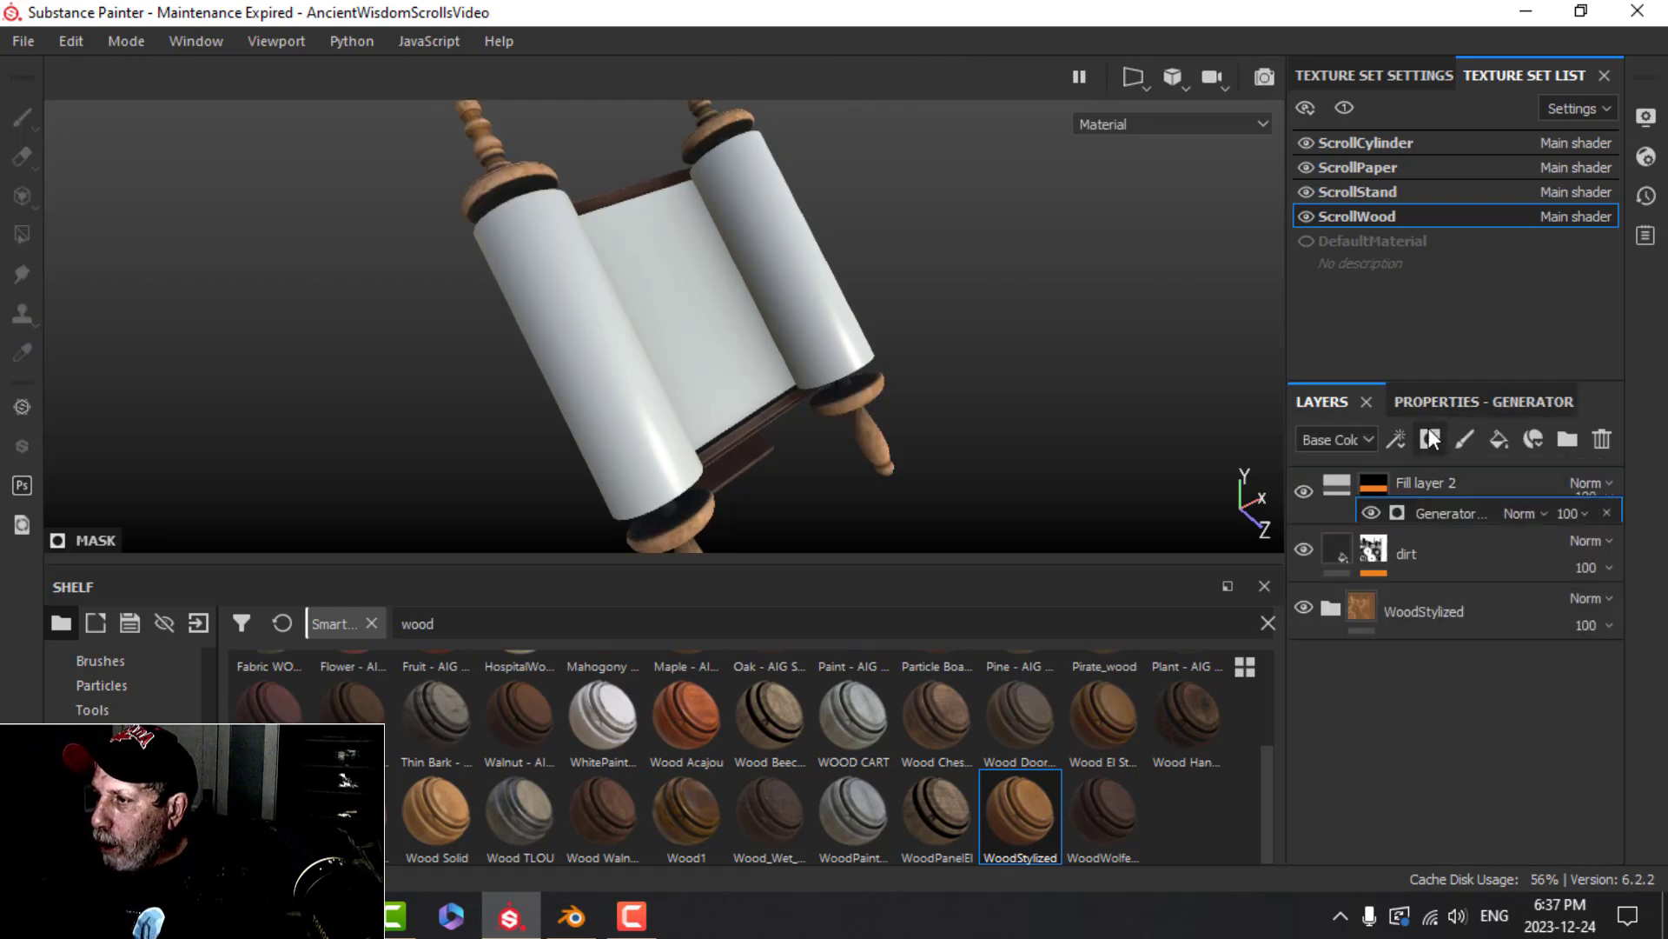
pyautogui.click(1432, 487)
pyautogui.click(1480, 721)
pyautogui.moveTo(1525, 673); pyautogui.dragTo(1406, 676)
pyautogui.click(1501, 749)
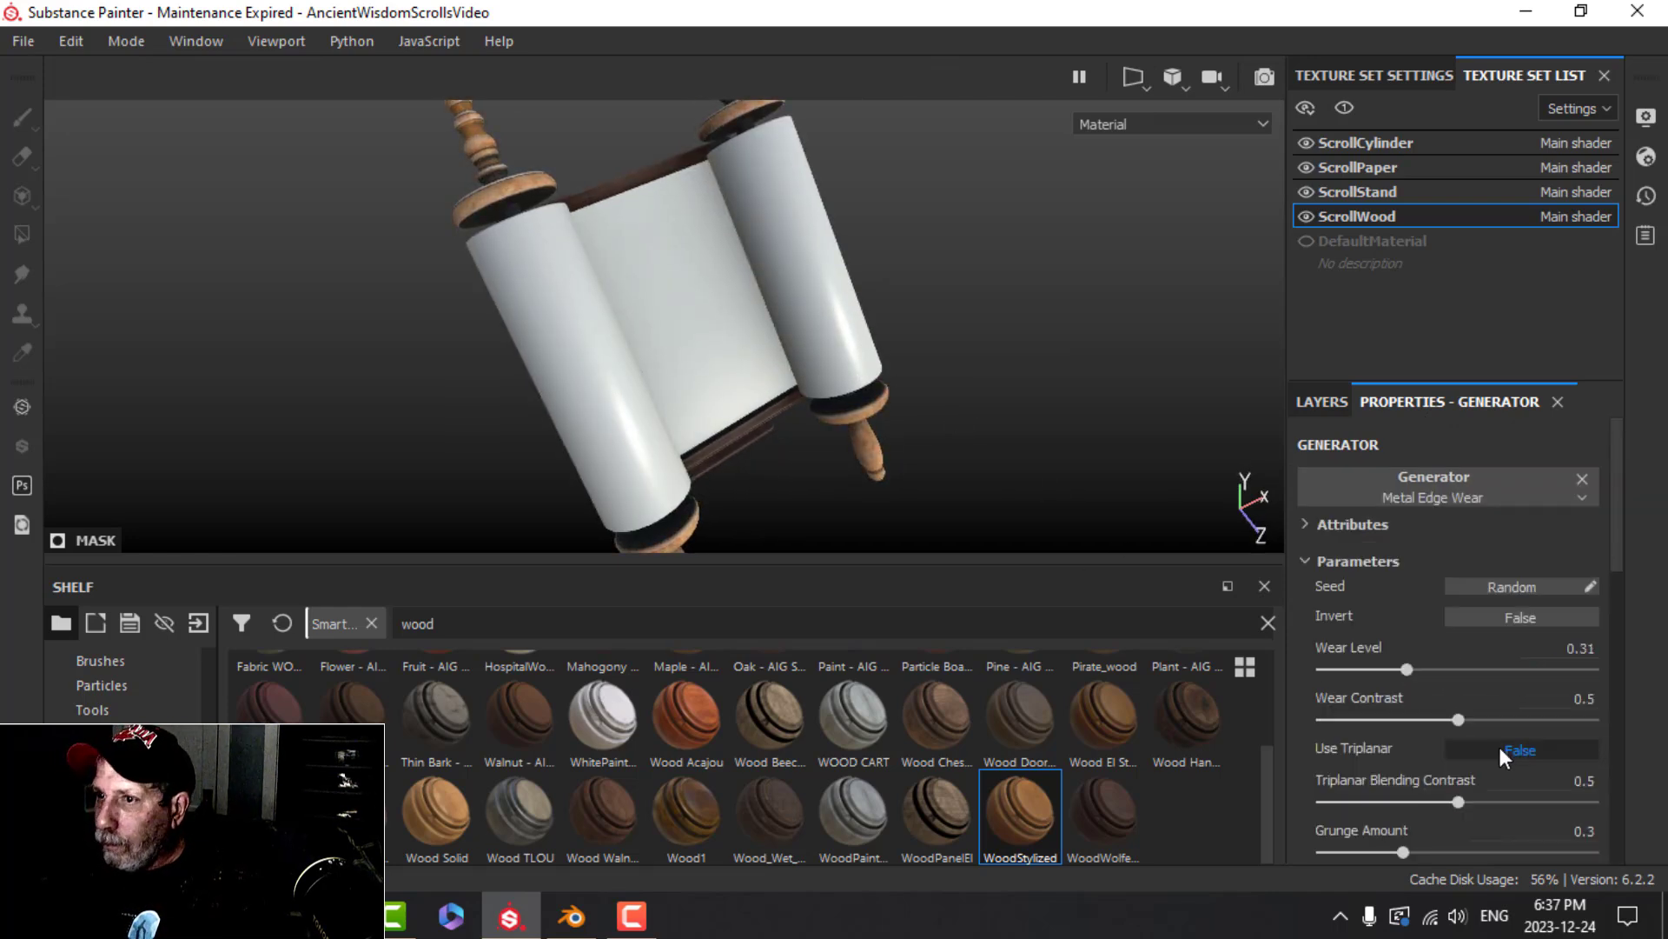
pyautogui.scroll(-4, 948, 478)
pyautogui.keyDown('alt'); pyautogui.moveTo(923, 415); pyautogui.dragTo(963, 441, button='middle'); pyautogui.keyUp('alt')
pyautogui.scroll(3, 663, 351)
pyautogui.keyDown('alt'); pyautogui.moveTo(552, 211); pyautogui.dragTo(763, 391); pyautogui.keyUp('alt')
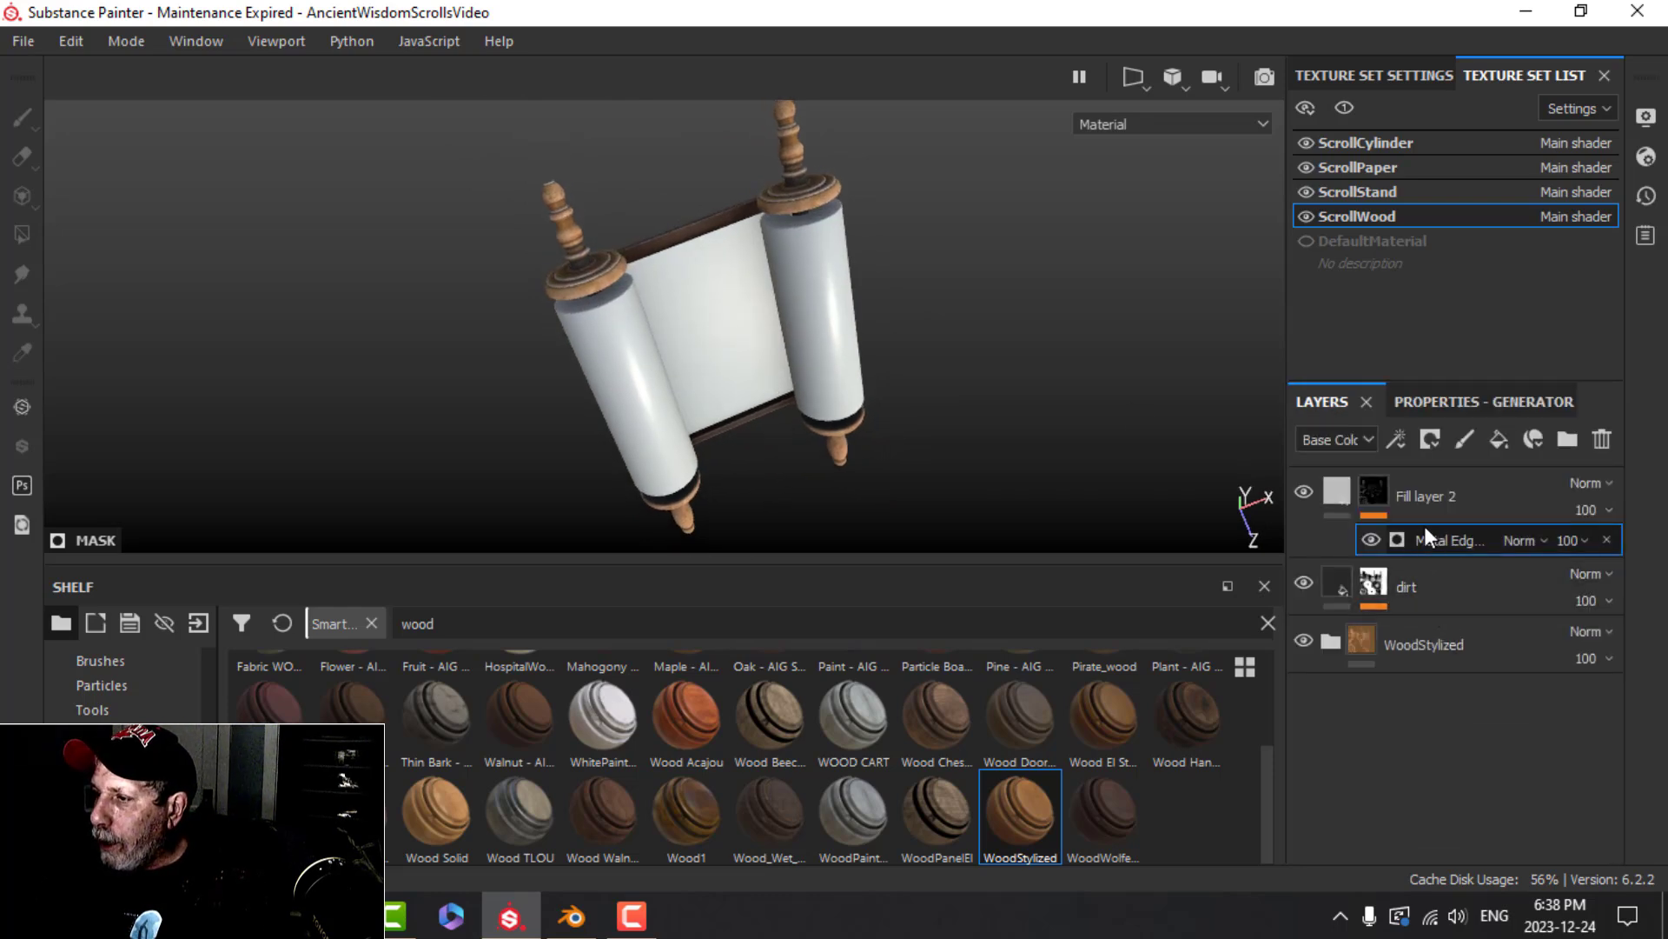
# Set the ScrollWood Metal Edge Wear effect's opacity to 59 and rename its layer as edges
pyautogui.click(1568, 540)
pyautogui.moveTo(1657, 580); pyautogui.dragTo(1613, 587)
pyautogui.doubleClick(1431, 496)
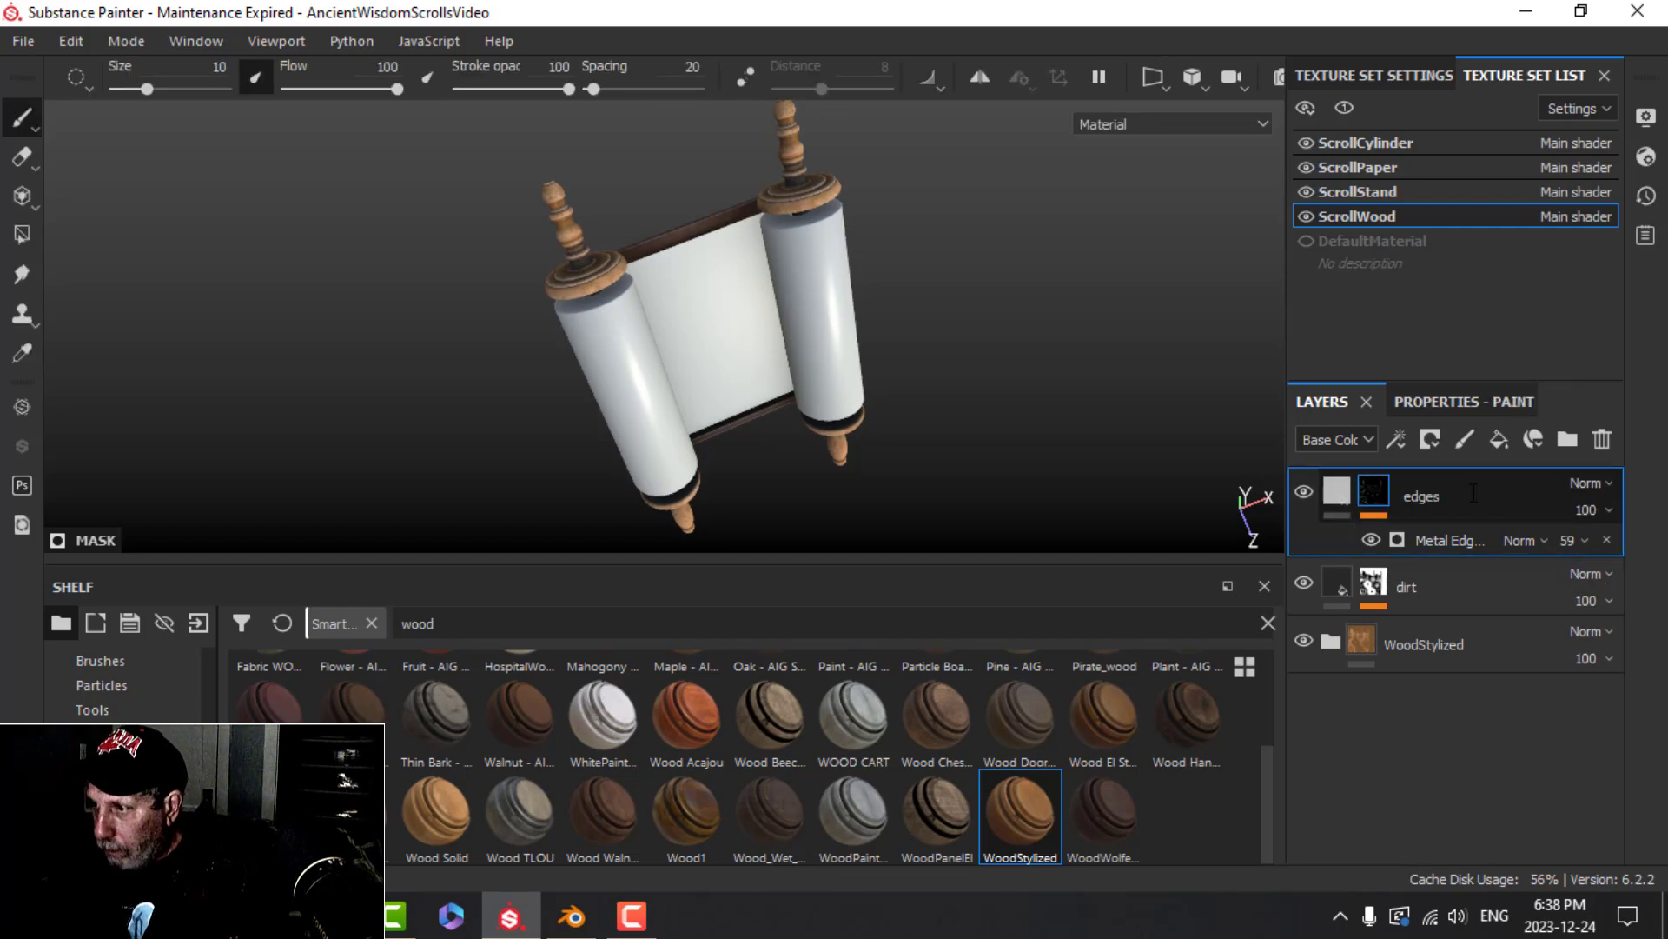
pyautogui.click(1346, 483)
# Add a fill layer above edges in ScrollWood with only the color and rough channels, and set its roughness to 0.7874
pyautogui.keyDown('alt'); pyautogui.moveTo(905, 361); pyautogui.dragTo(897, 341); pyautogui.keyUp('alt')
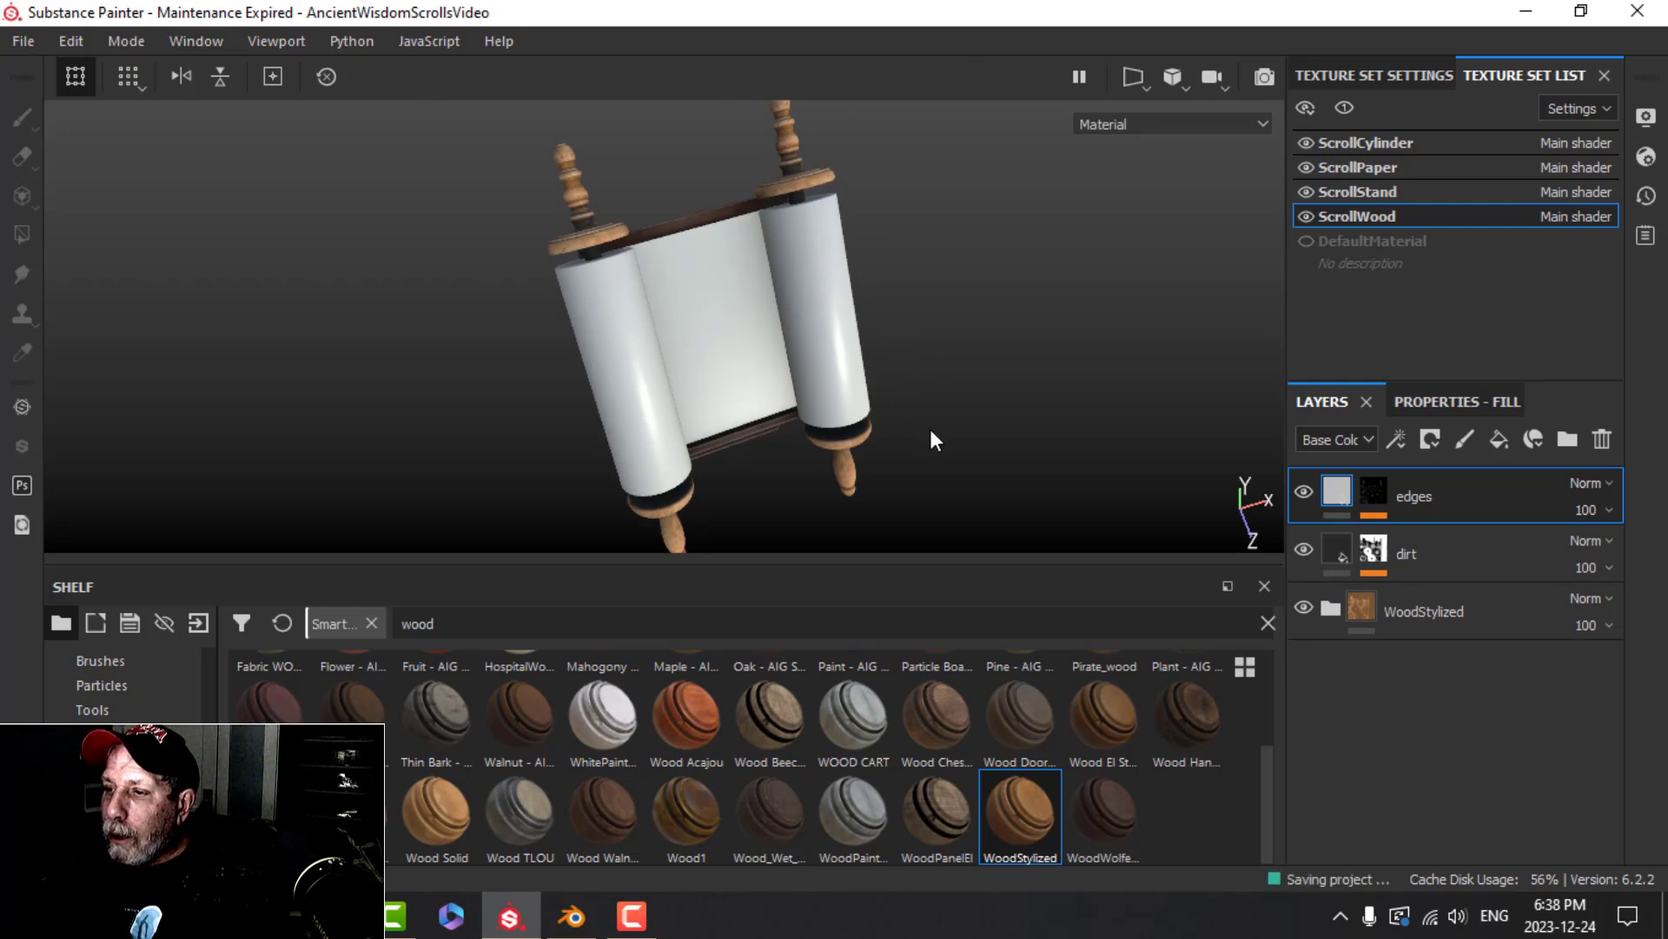
pyautogui.keyDown('alt'); pyautogui.moveTo(939, 443); pyautogui.dragTo(931, 402); pyautogui.keyUp('alt')
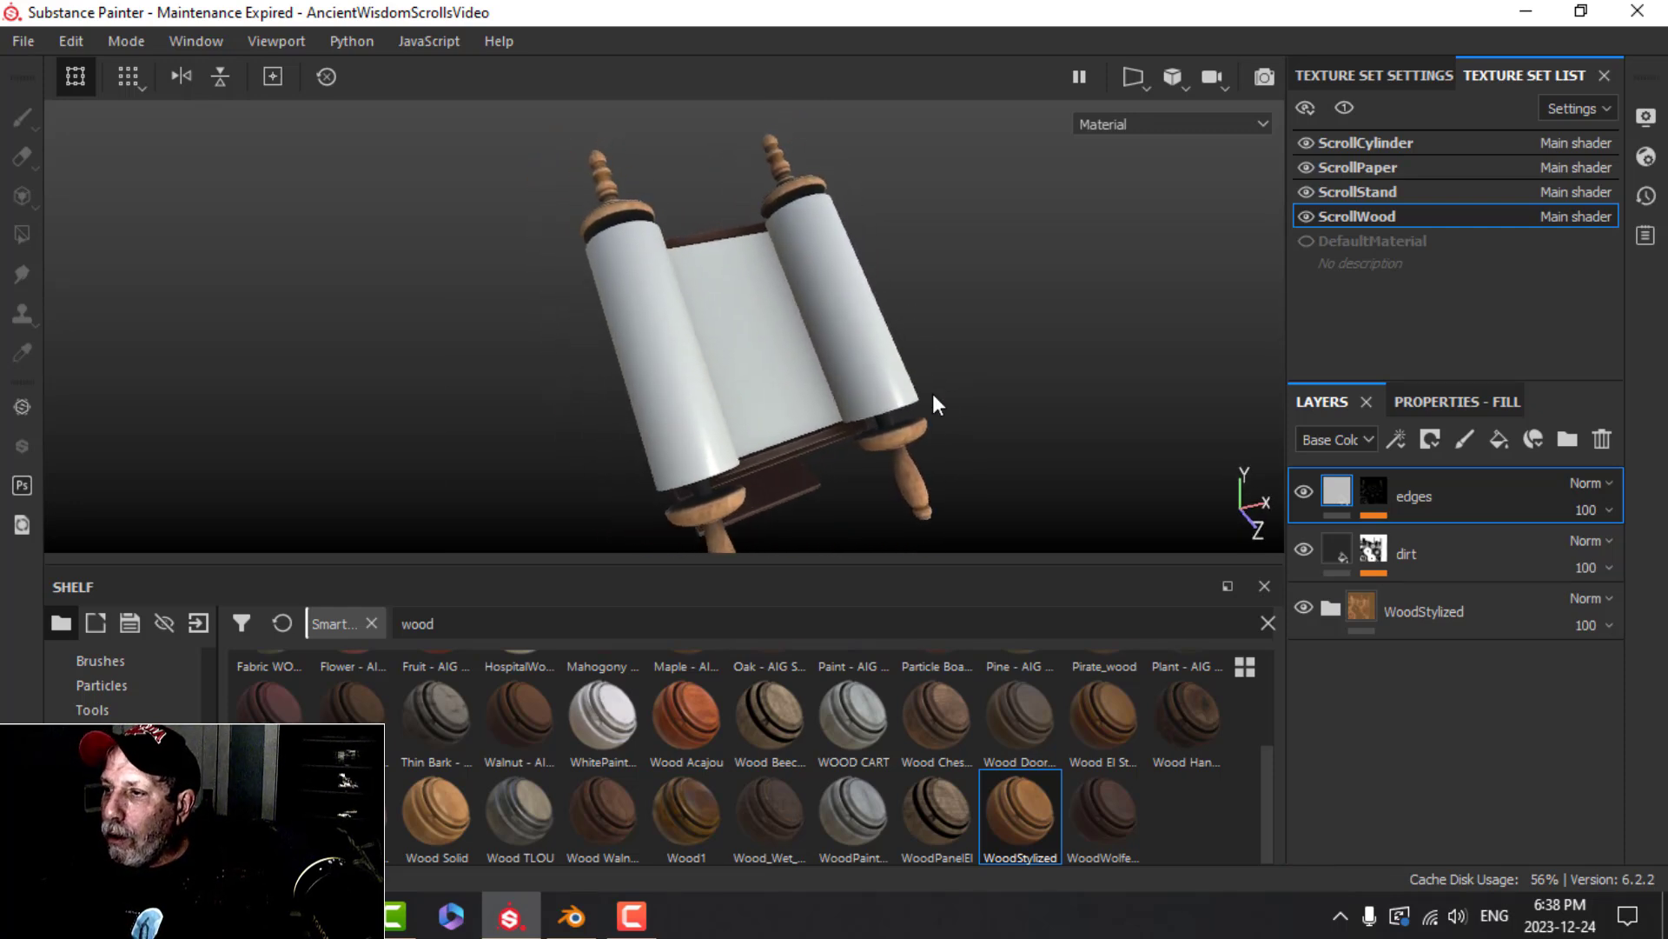
pyautogui.click(1497, 439)
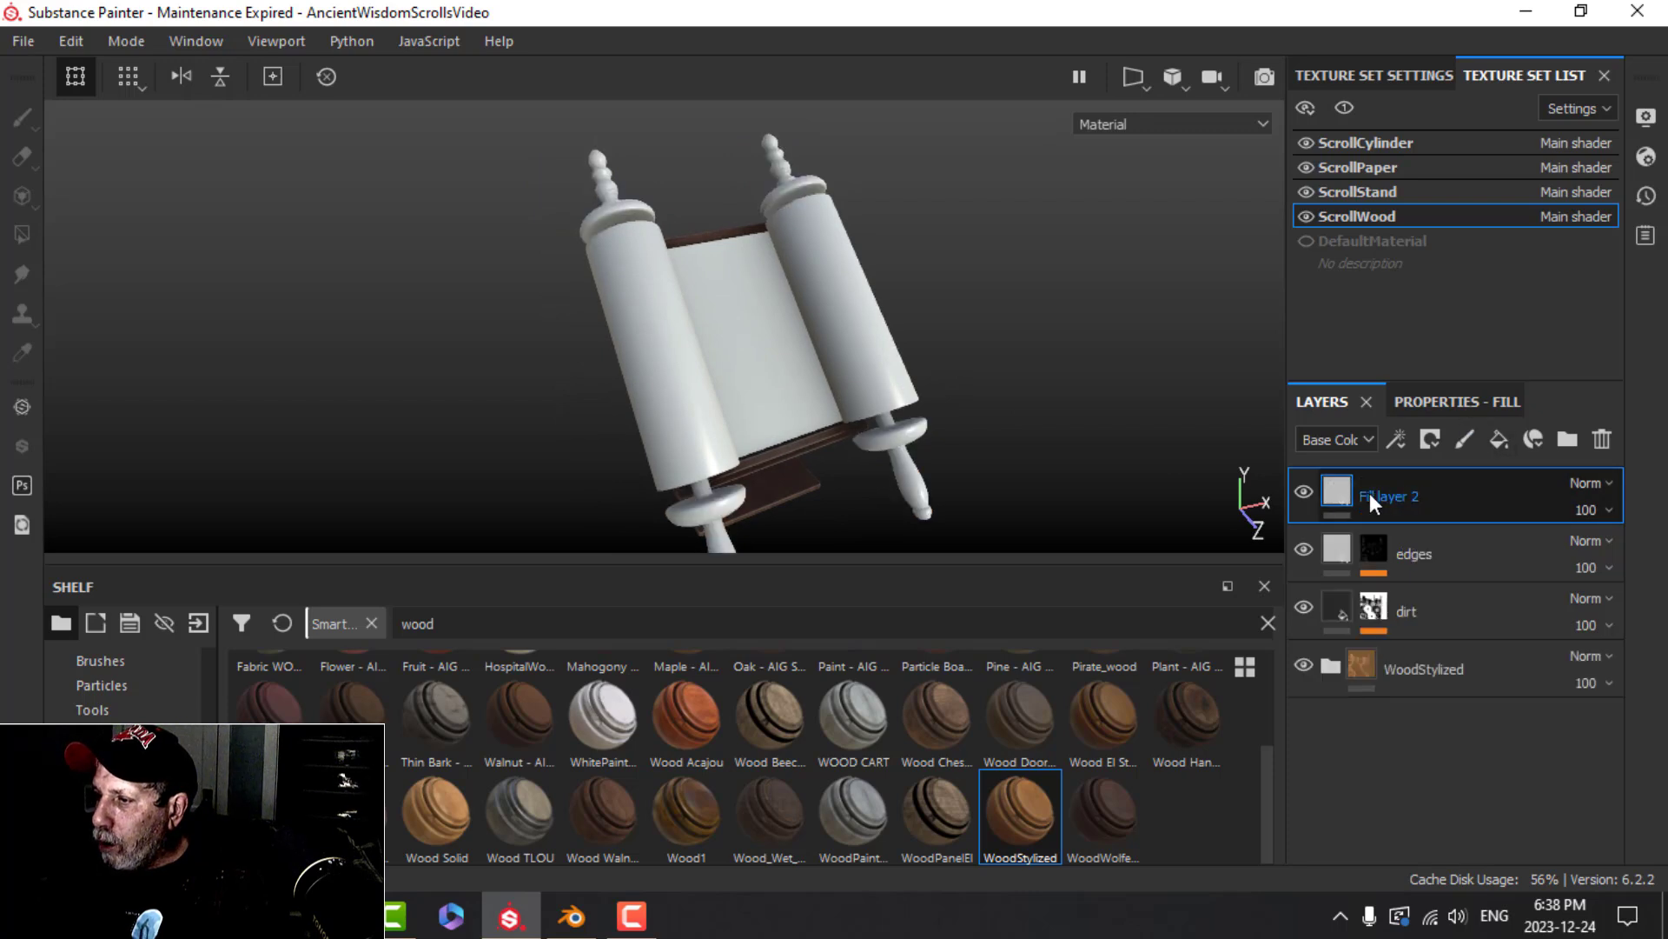
pyautogui.click(1438, 396)
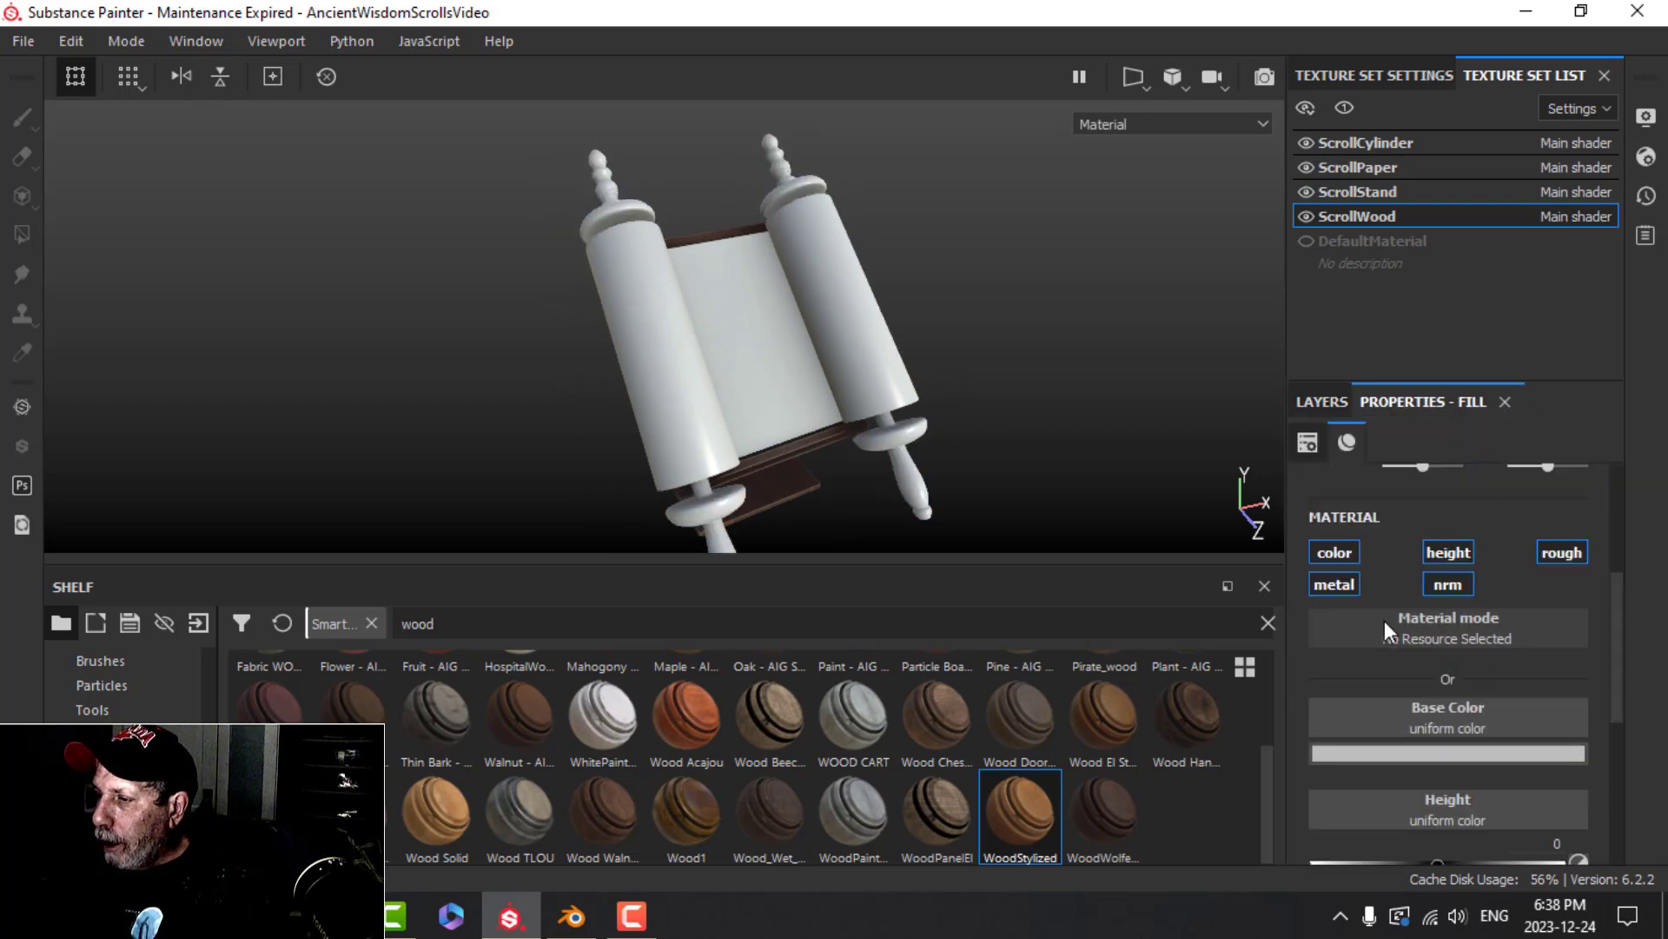
pyautogui.click(1448, 552)
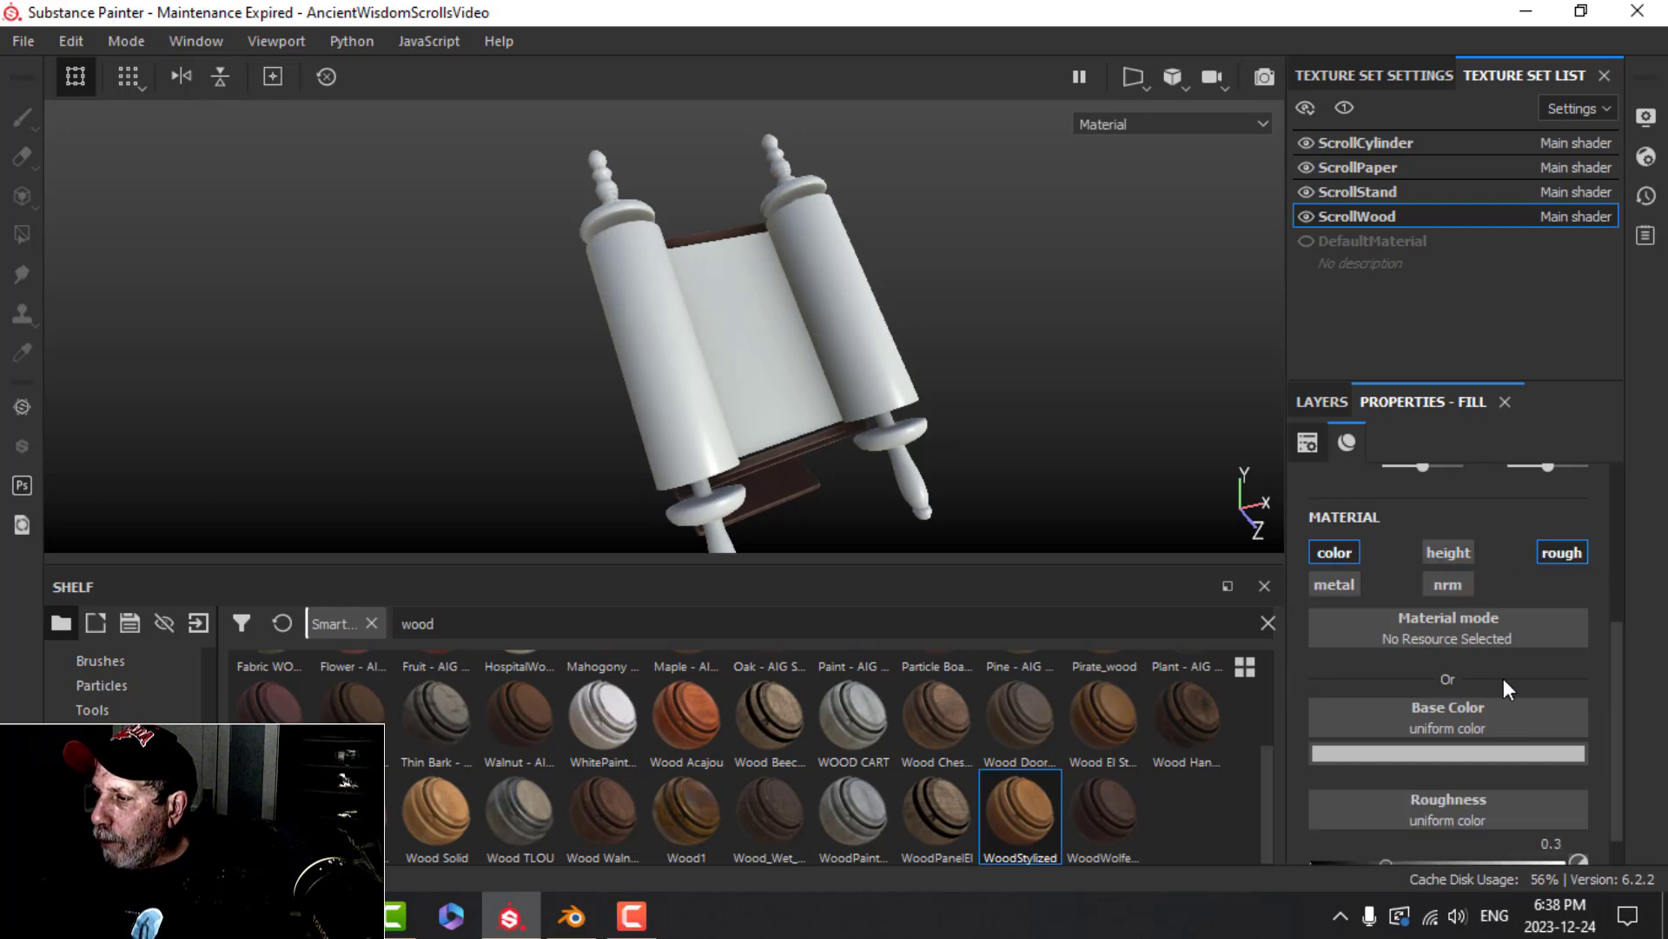
pyautogui.moveTo(1514, 824); pyautogui.dragTo(1511, 824)
# Set the new fill layer's base color to a dark brown with RGB 0.110, 0.057, 0.010
pyautogui.click(1448, 712)
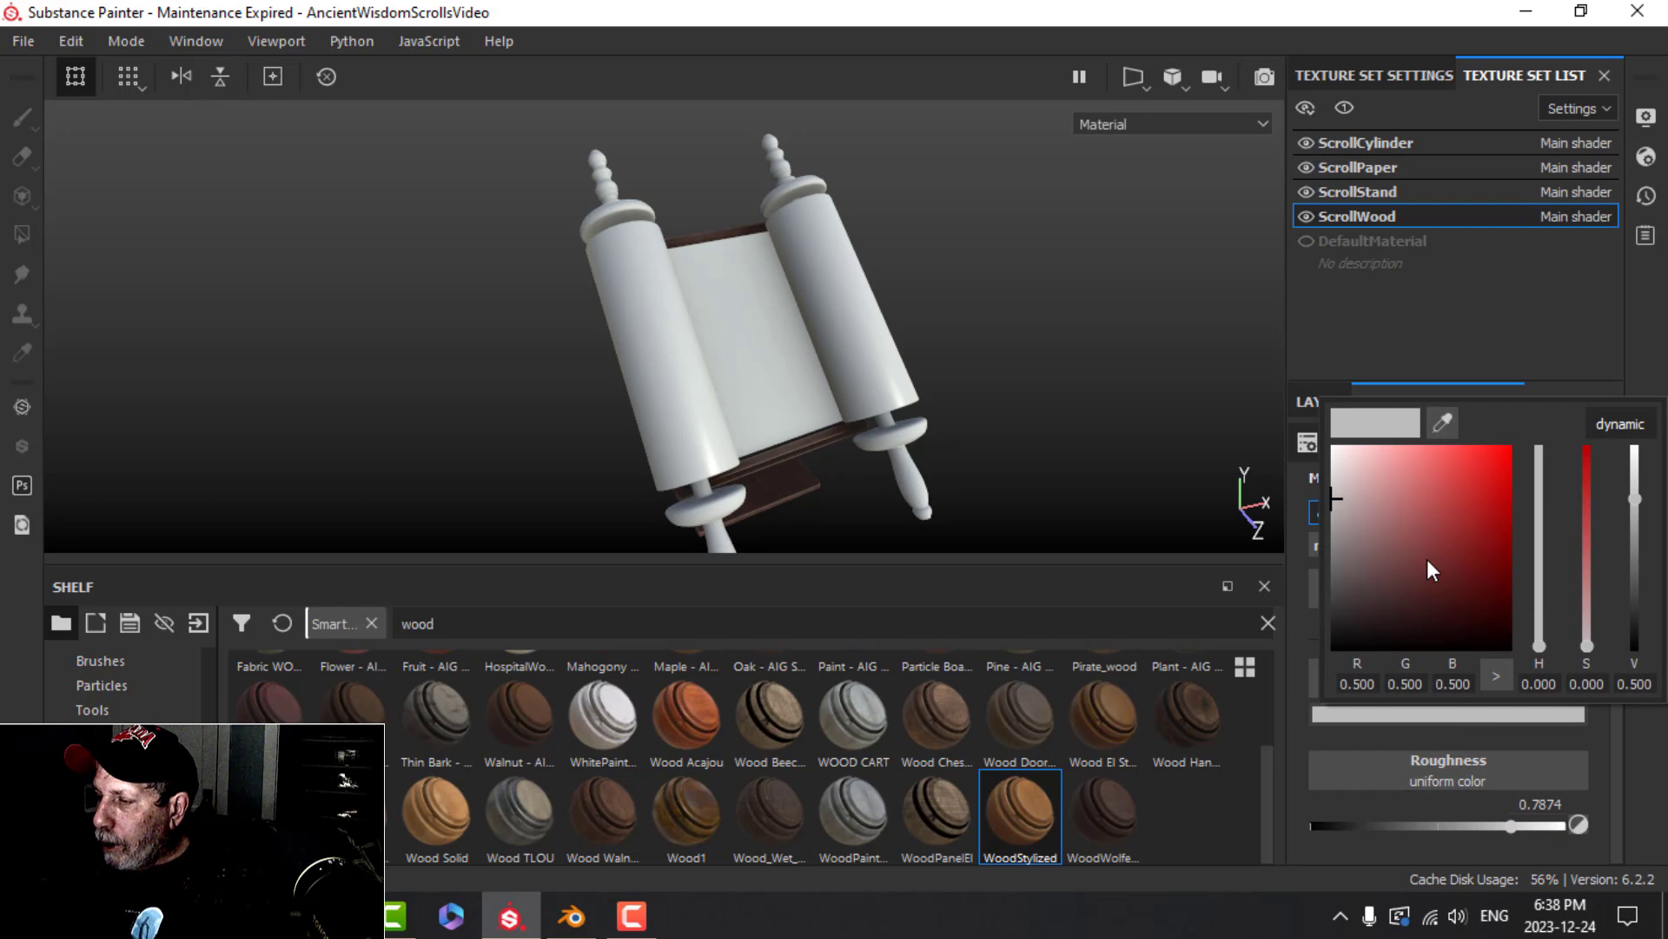
pyautogui.click(1607, 435)
pyautogui.moveTo(1540, 644); pyautogui.dragTo(1539, 634)
pyautogui.moveTo(1453, 563); pyautogui.dragTo(1451, 571)
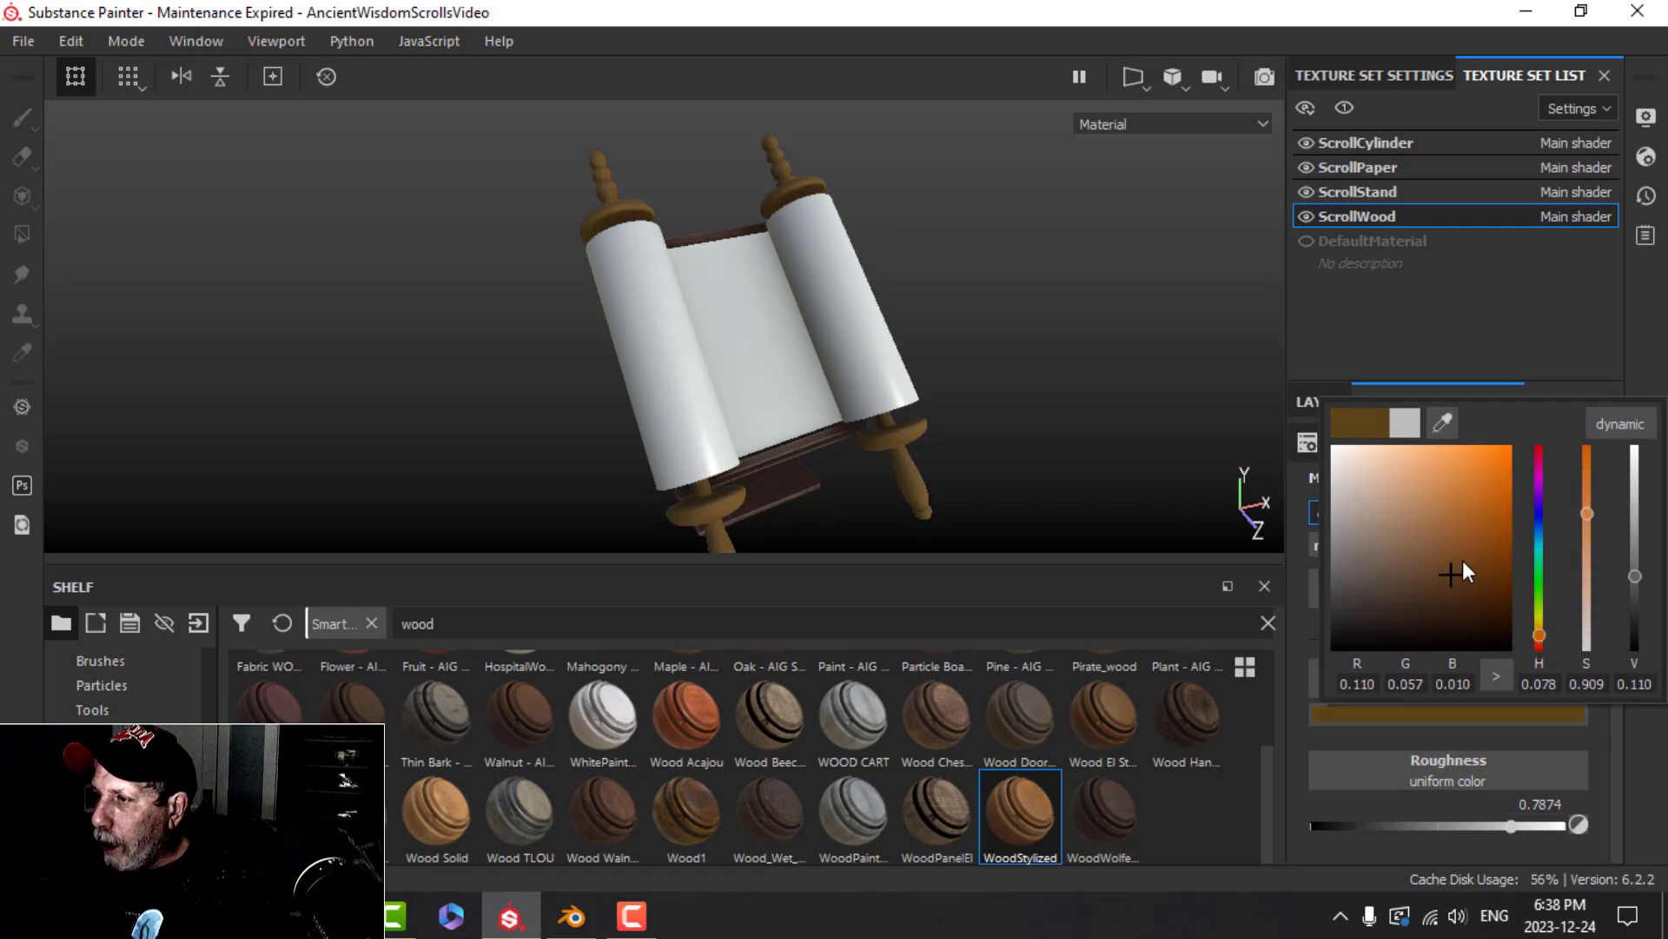
# Give the brown fill layer a black mask and add a fill effect to it using the Clouds 2 texture
pyautogui.click(1299, 398)
pyautogui.rightClick(1426, 486)
pyautogui.click(1444, 487)
pyautogui.click(1398, 440)
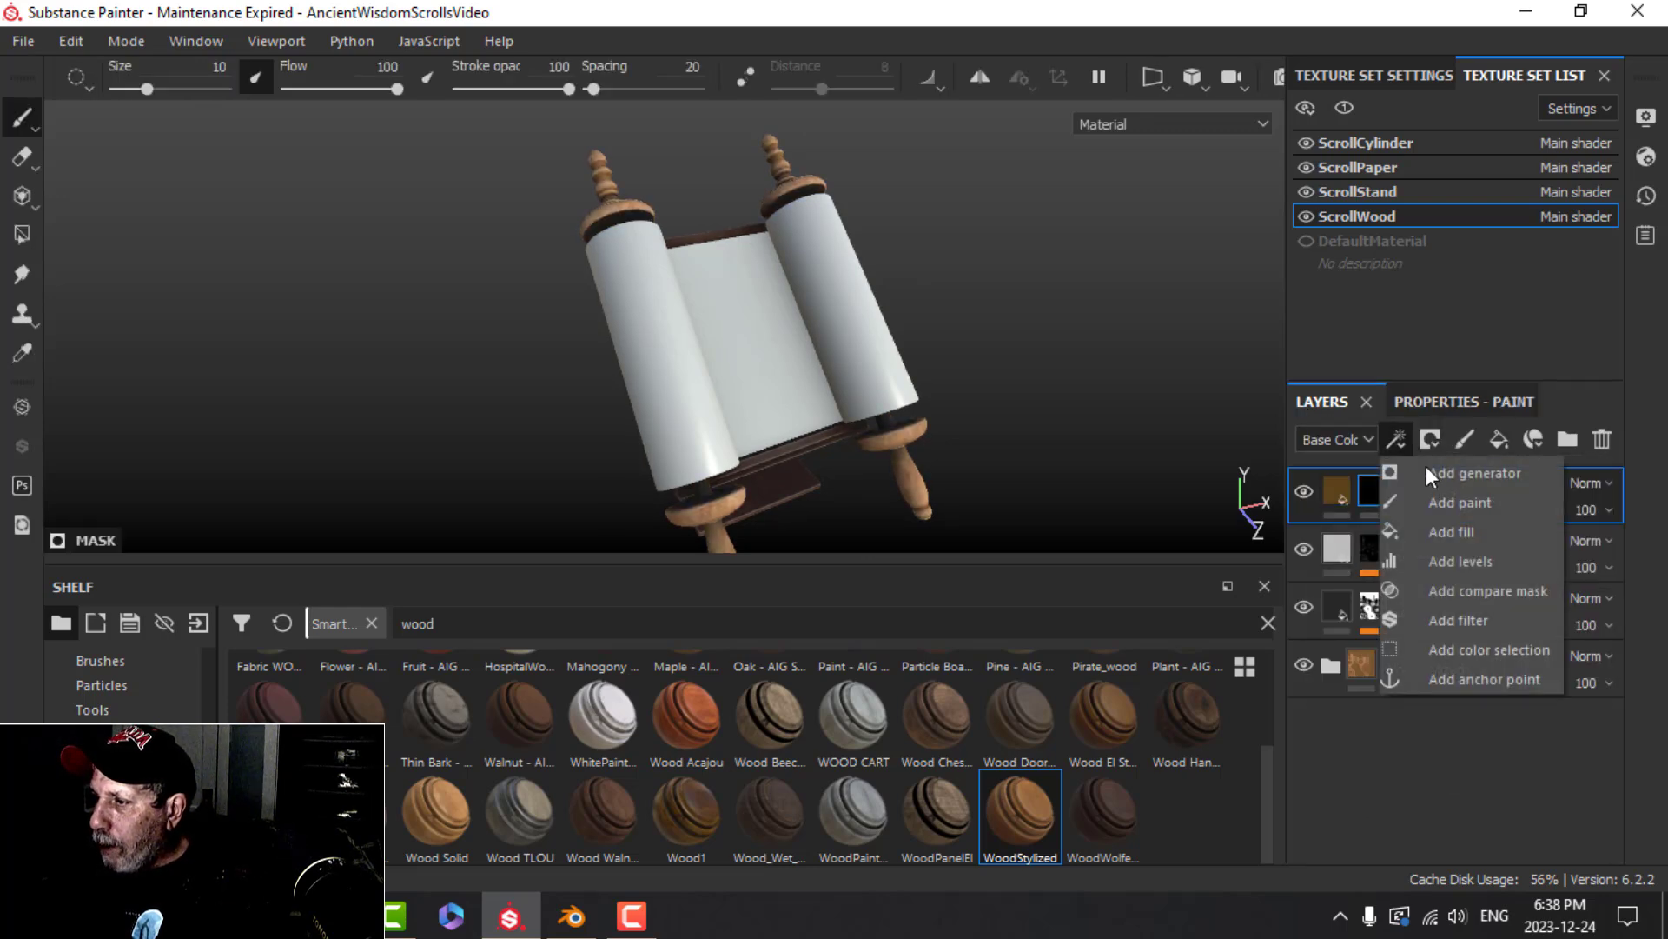
pyautogui.click(1451, 526)
pyautogui.click(1437, 403)
pyautogui.click(1444, 561)
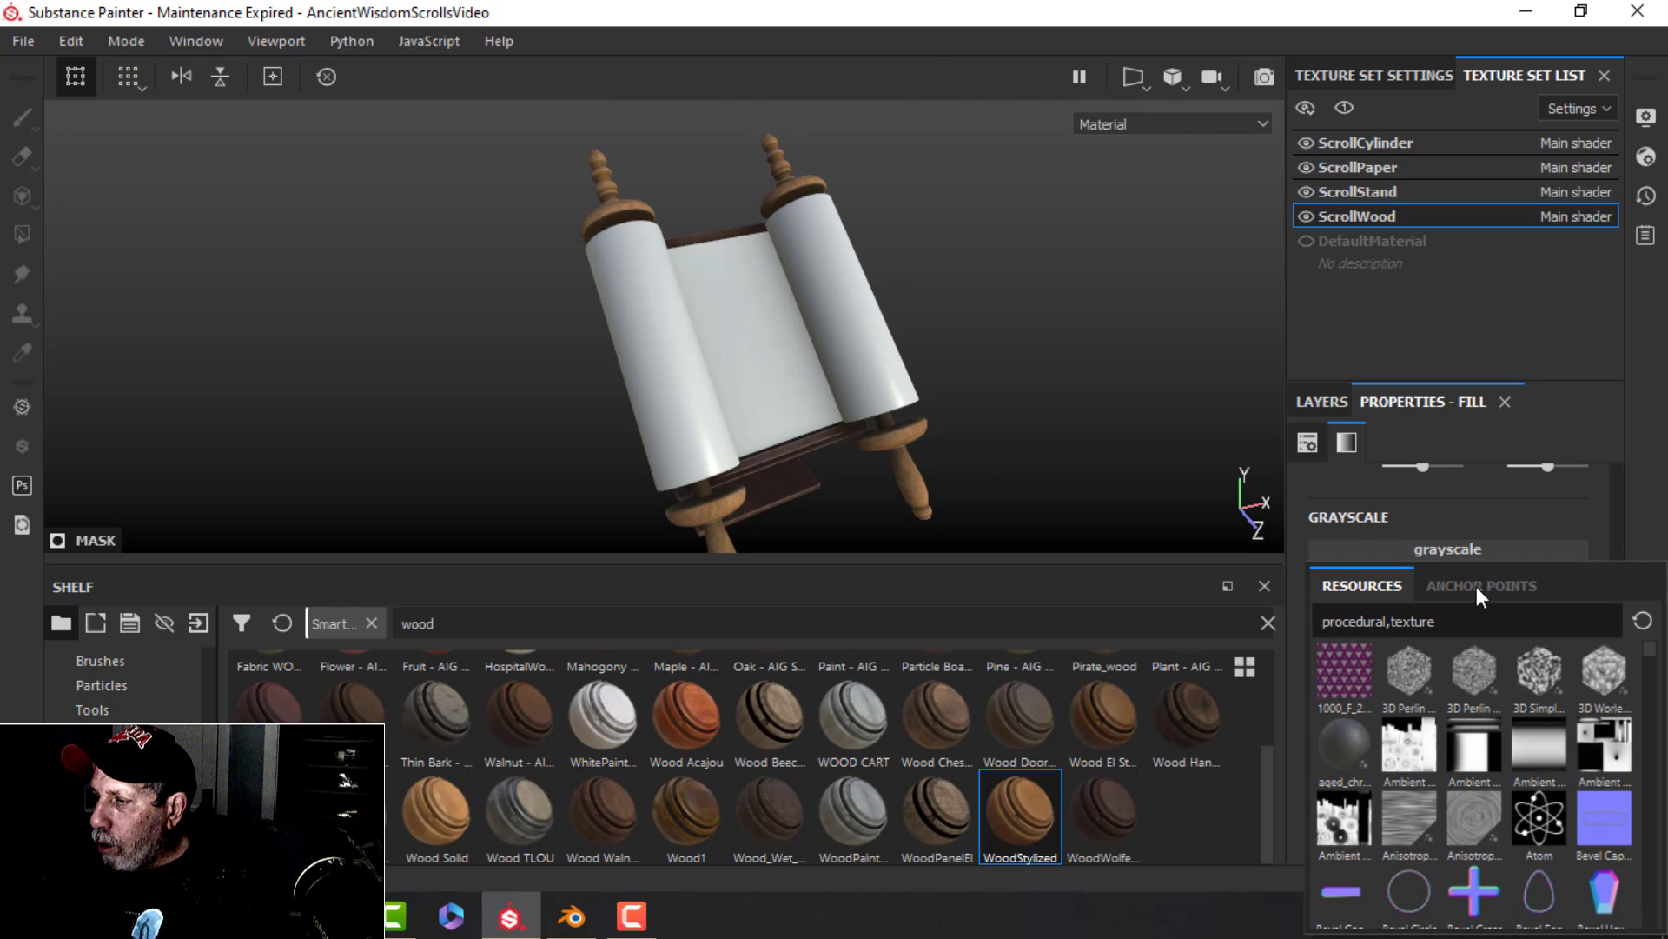
pyautogui.write('clo')
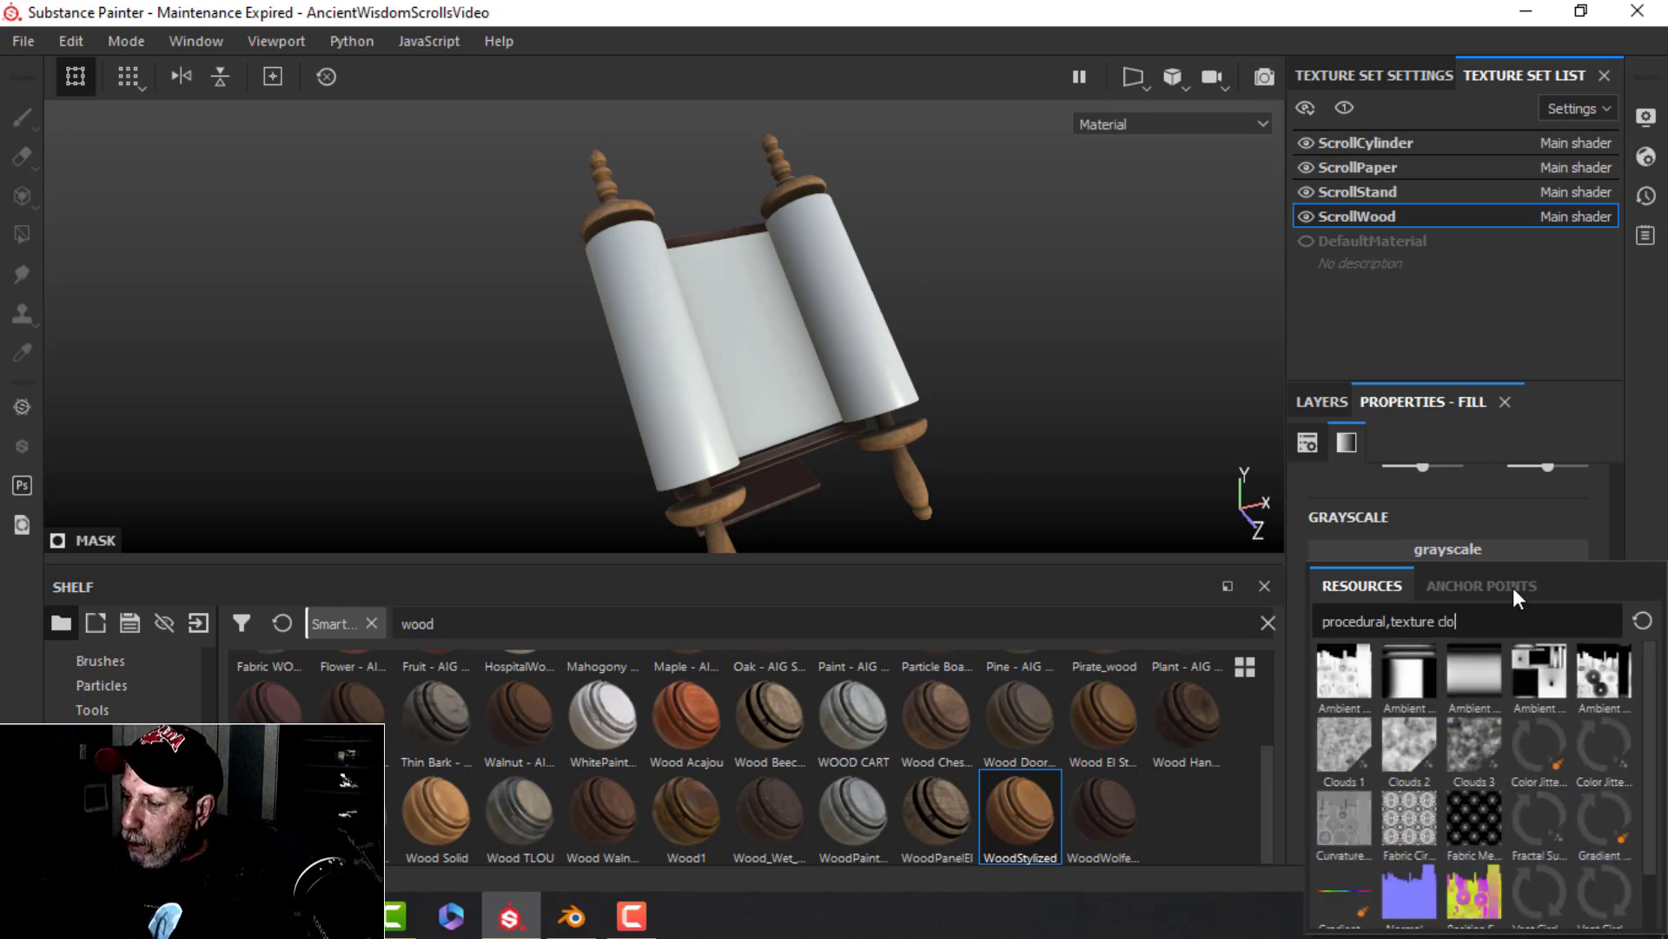
pyautogui.write('ud')
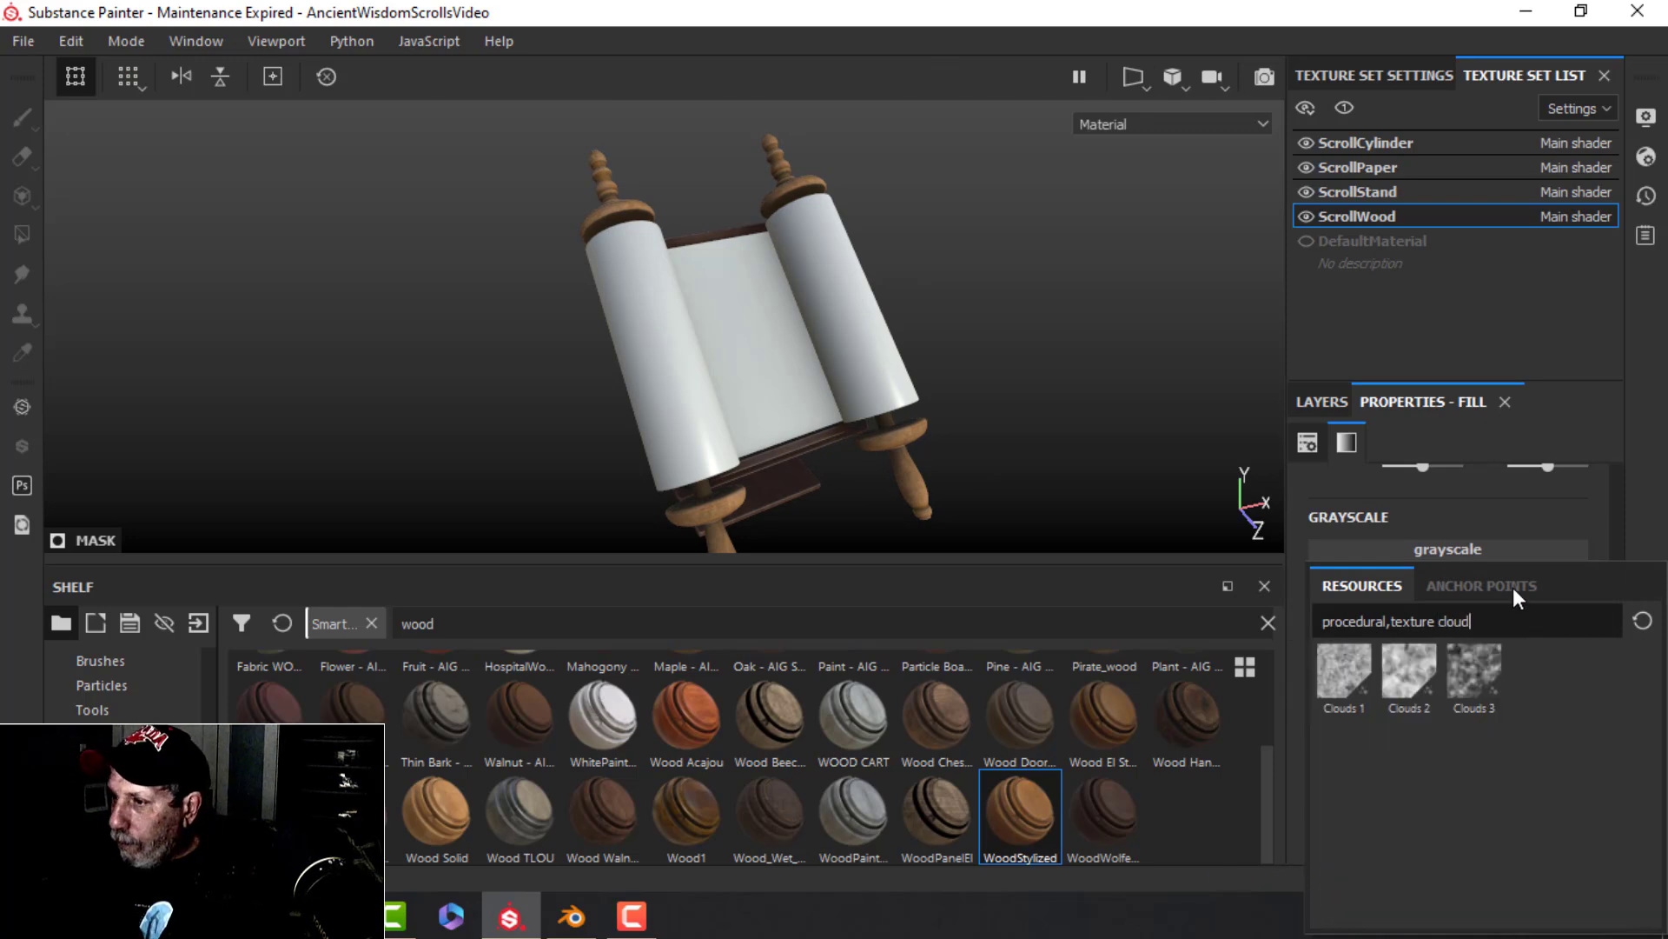
pyautogui.click(1406, 670)
# Compare the handles with the clouds layer hidden and shown, and set the Clouds 2 fill's UV scale to 2
pyautogui.keyDown('alt'); pyautogui.moveTo(782, 276); pyautogui.dragTo(754, 365); pyautogui.keyUp('alt')
pyautogui.click(1324, 410)
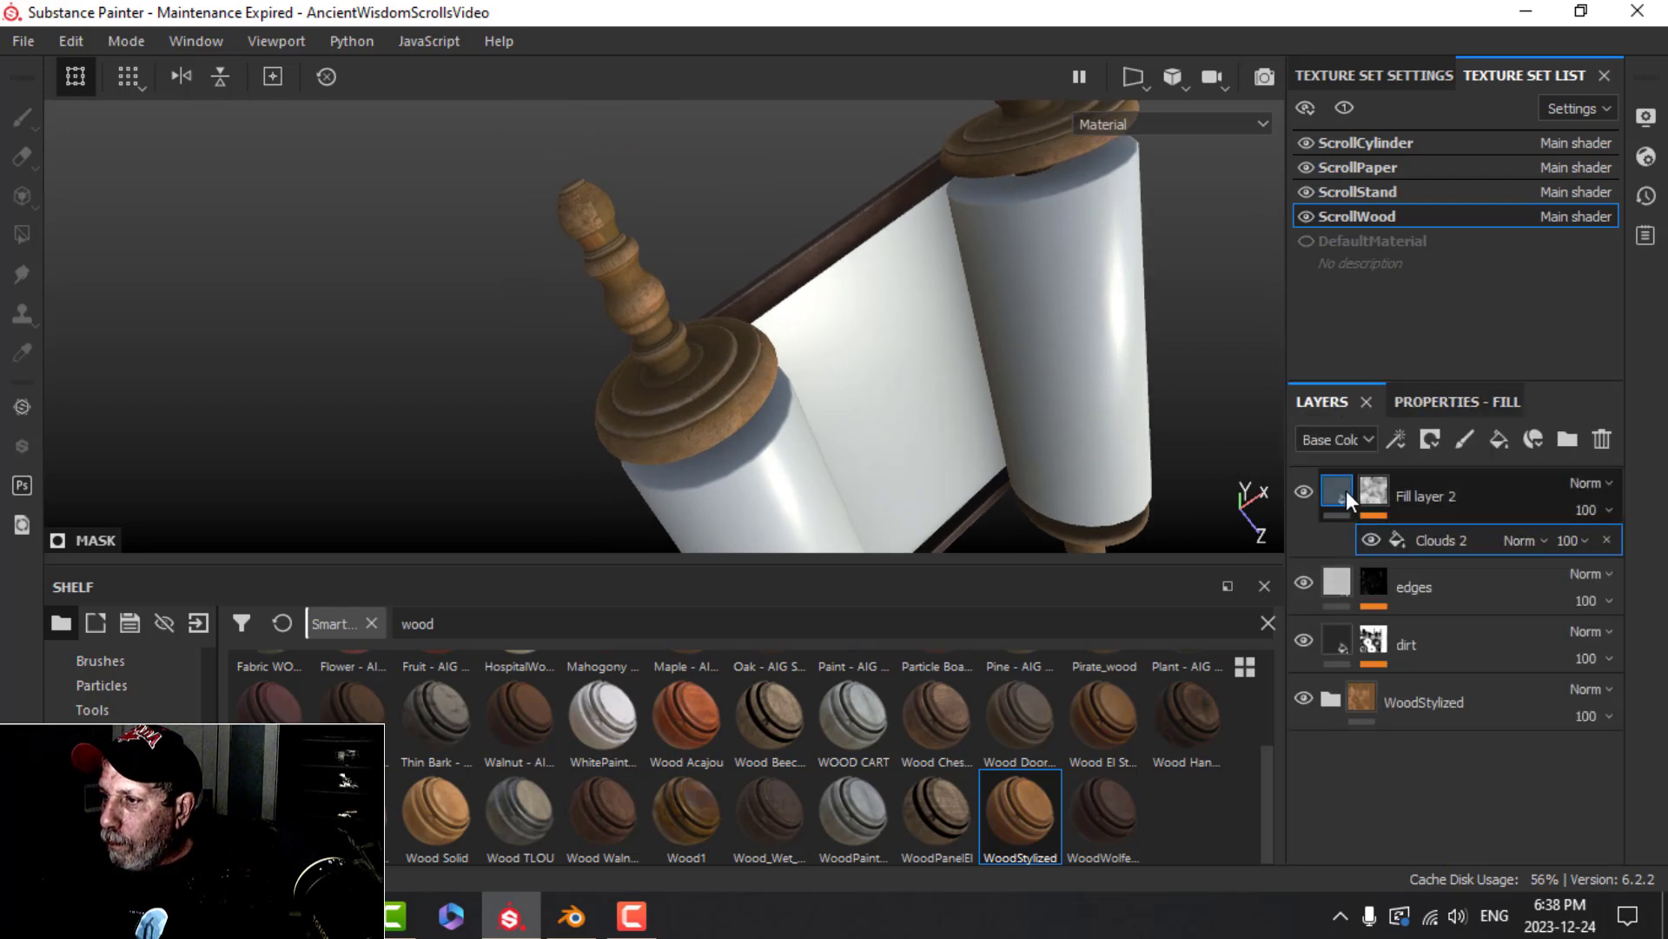
pyautogui.click(1300, 492)
pyautogui.click(1301, 492)
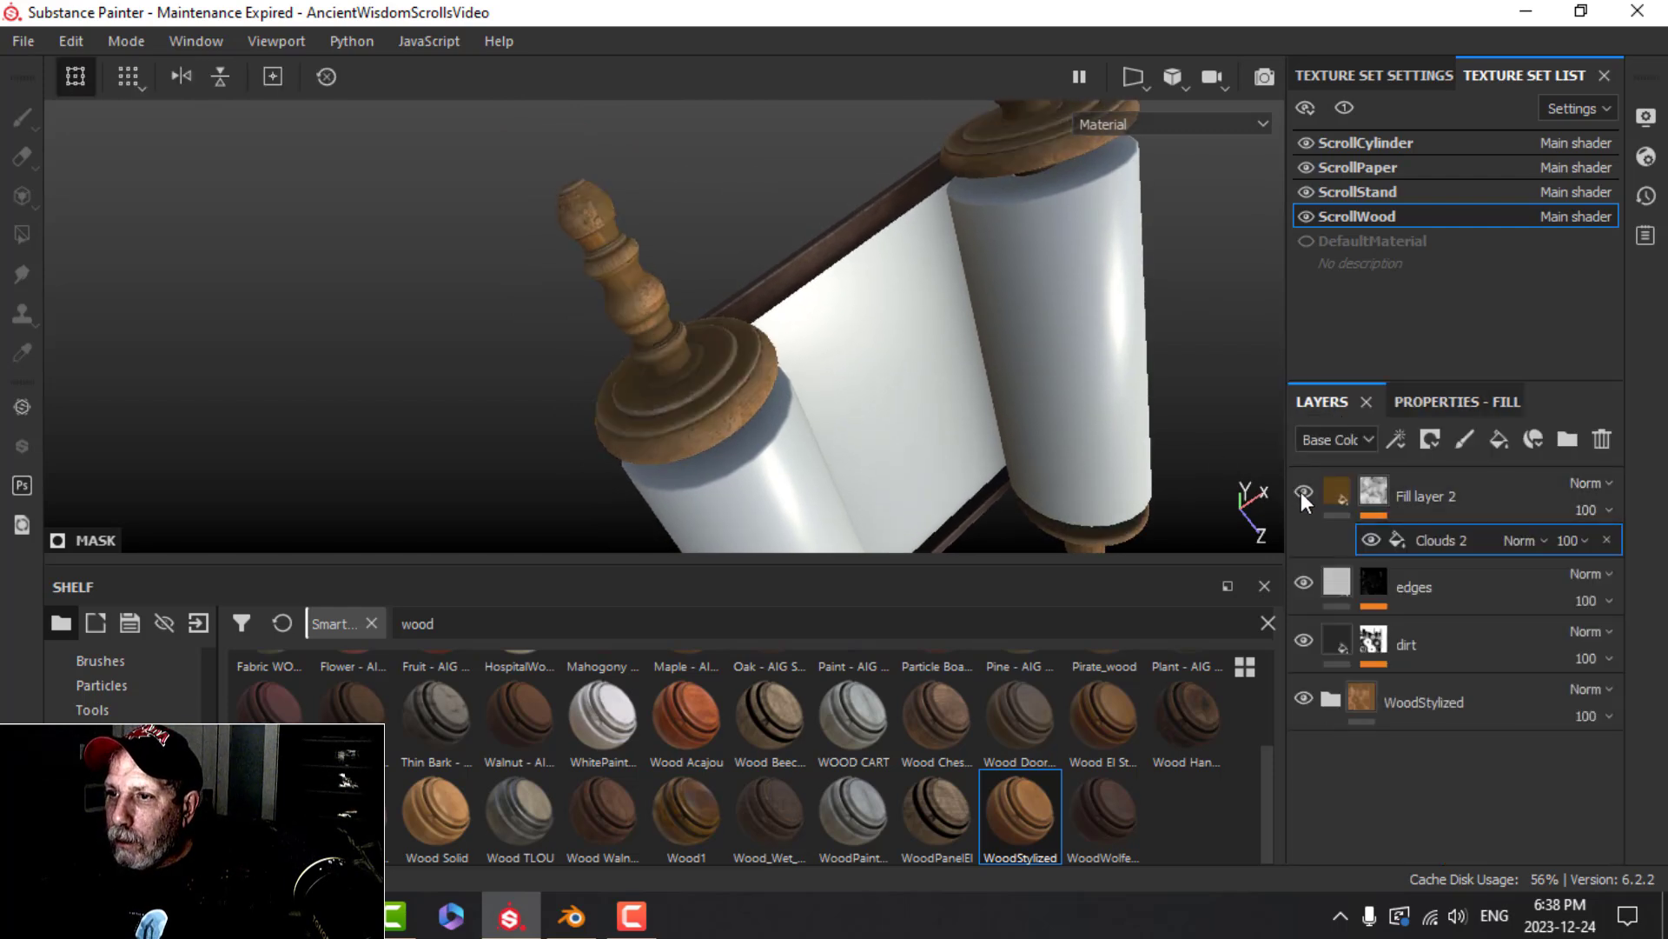
pyautogui.click(1436, 549)
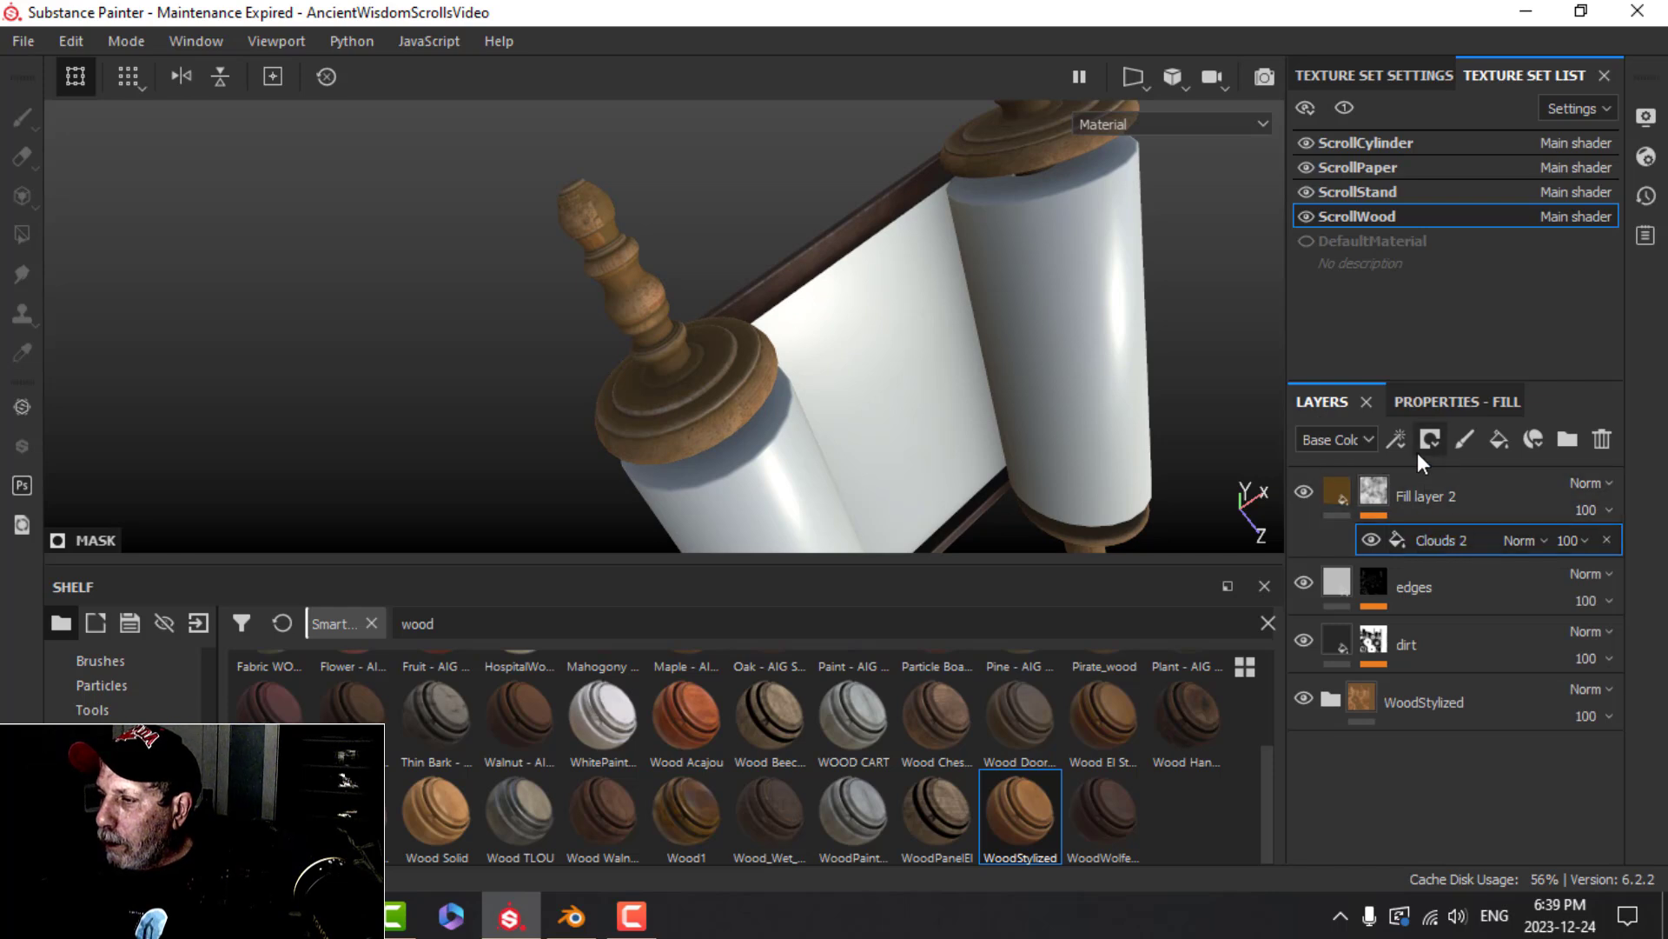
pyautogui.click(1477, 401)
pyautogui.scroll(3, 1426, 589)
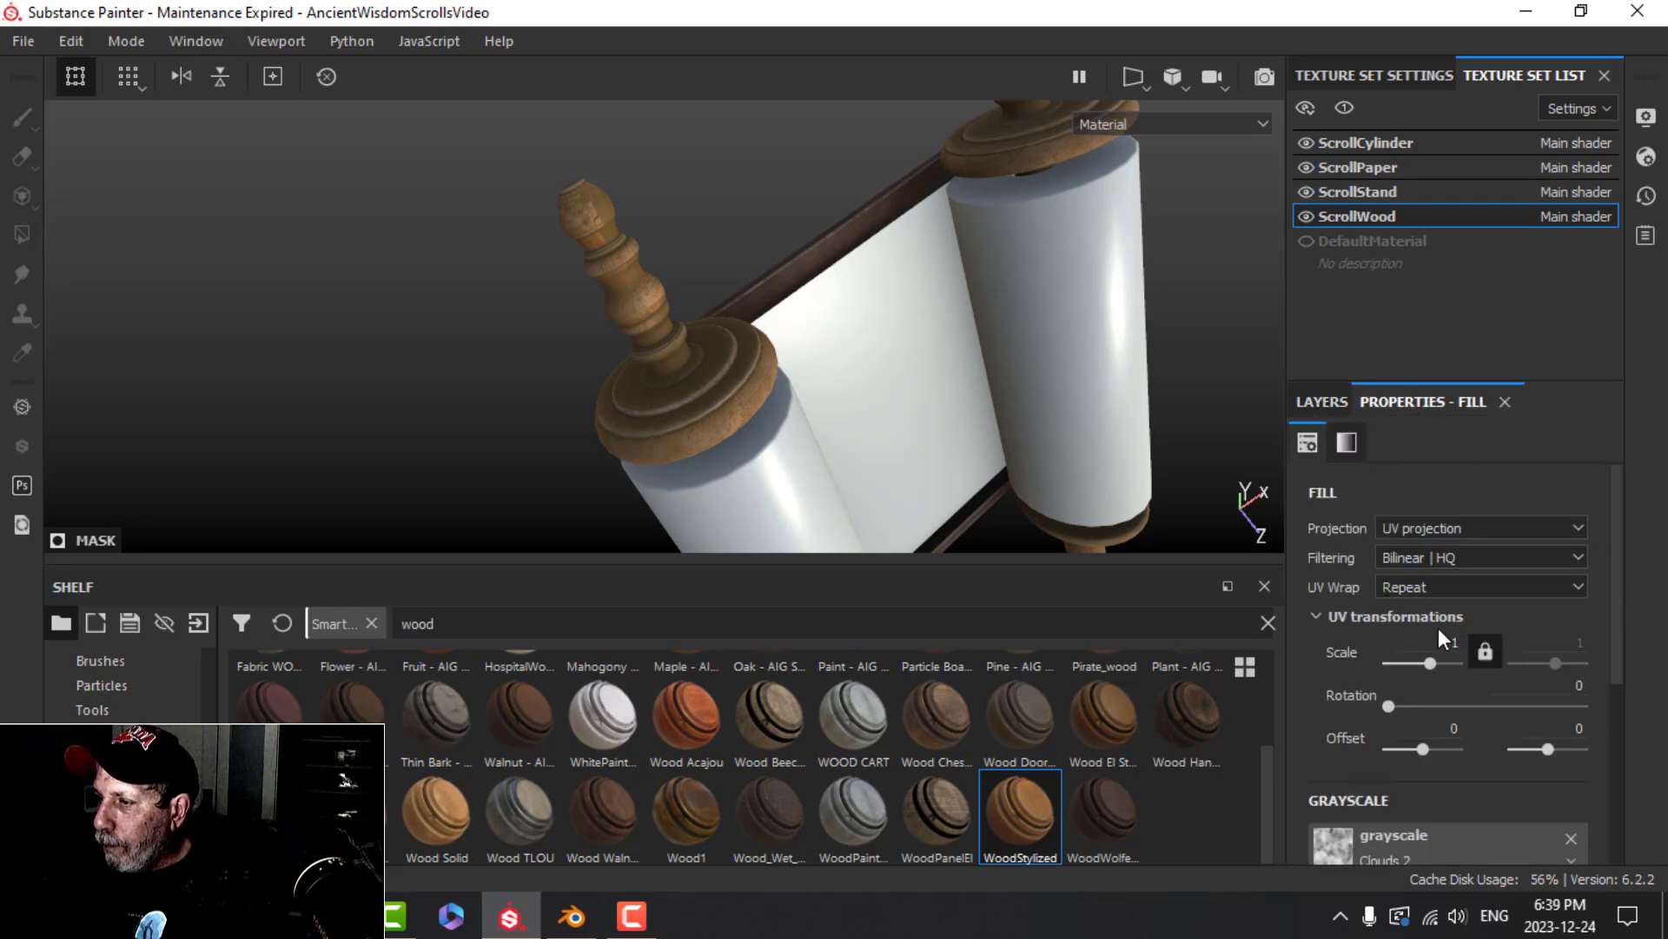
pyautogui.write('2')
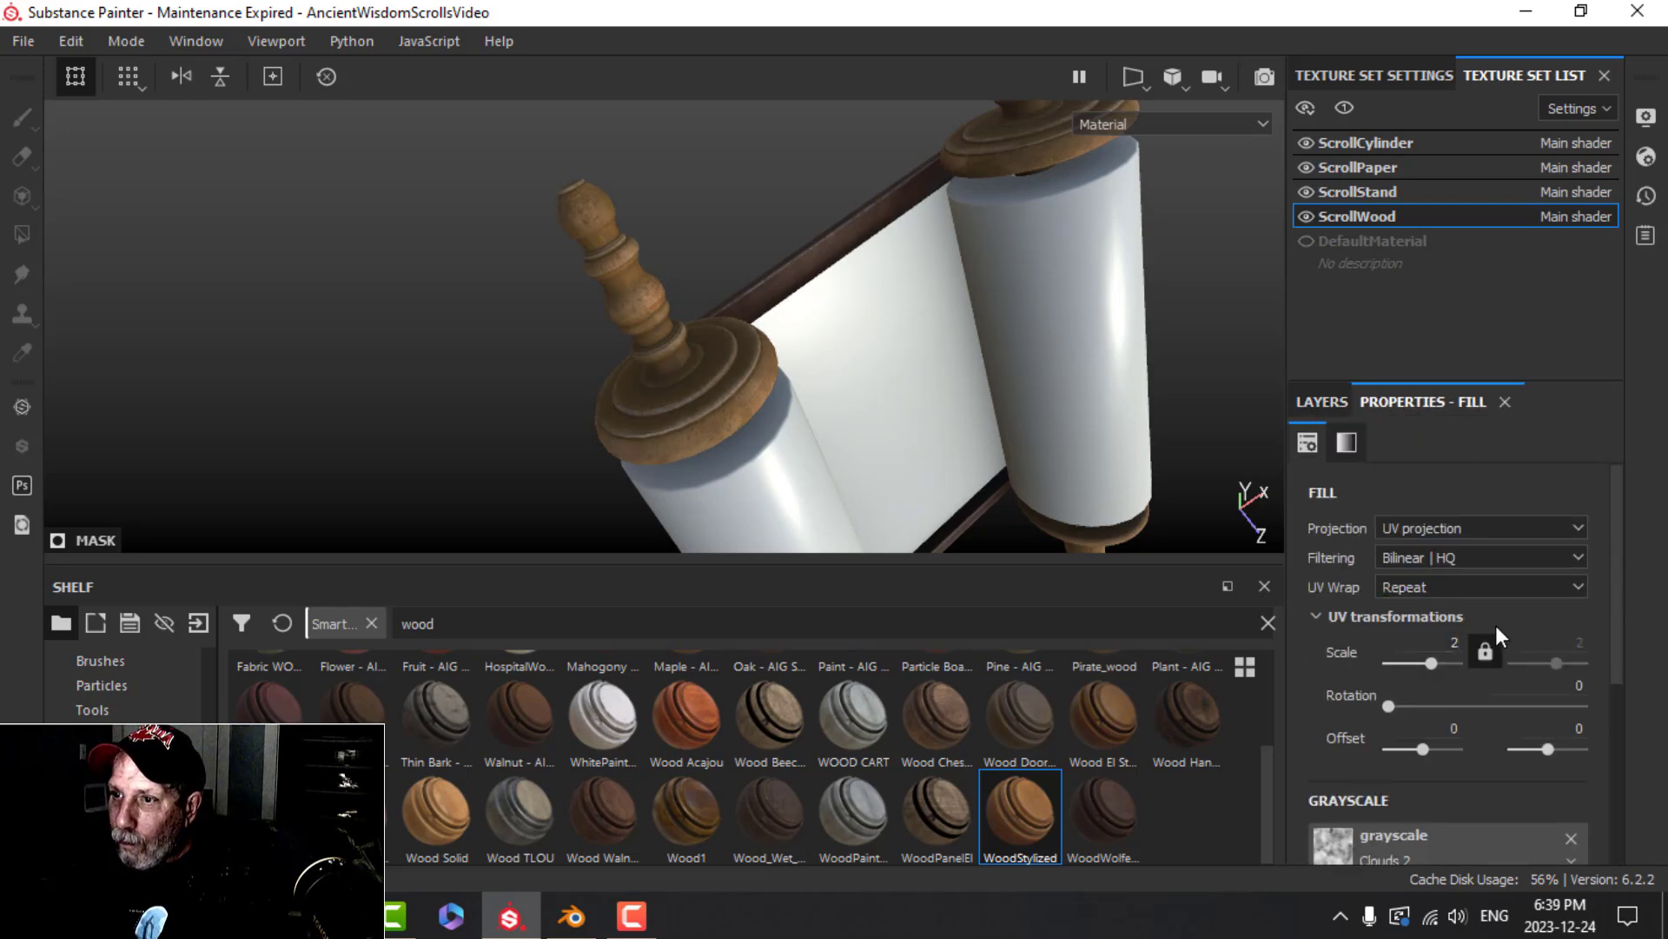
# Reduce the Clouds 2 mask effect's opacity to 48 and compare the wood with the layer hidden and shown
pyautogui.click(1322, 402)
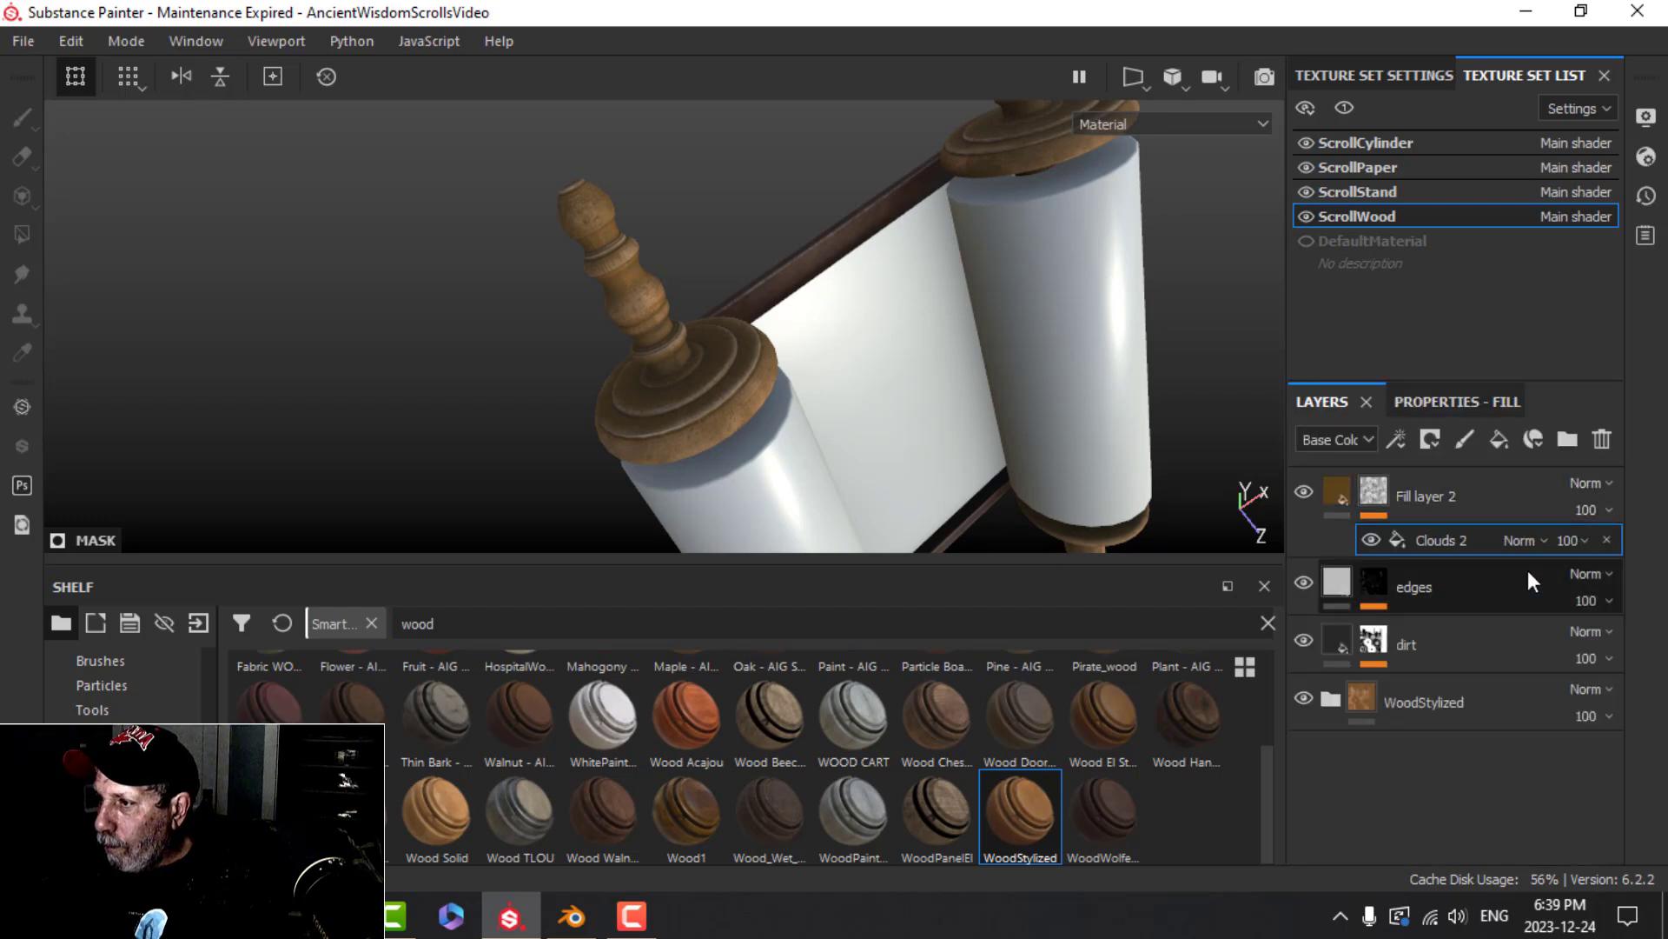
pyautogui.click(1578, 539)
pyautogui.moveTo(1660, 582); pyautogui.dragTo(1602, 584)
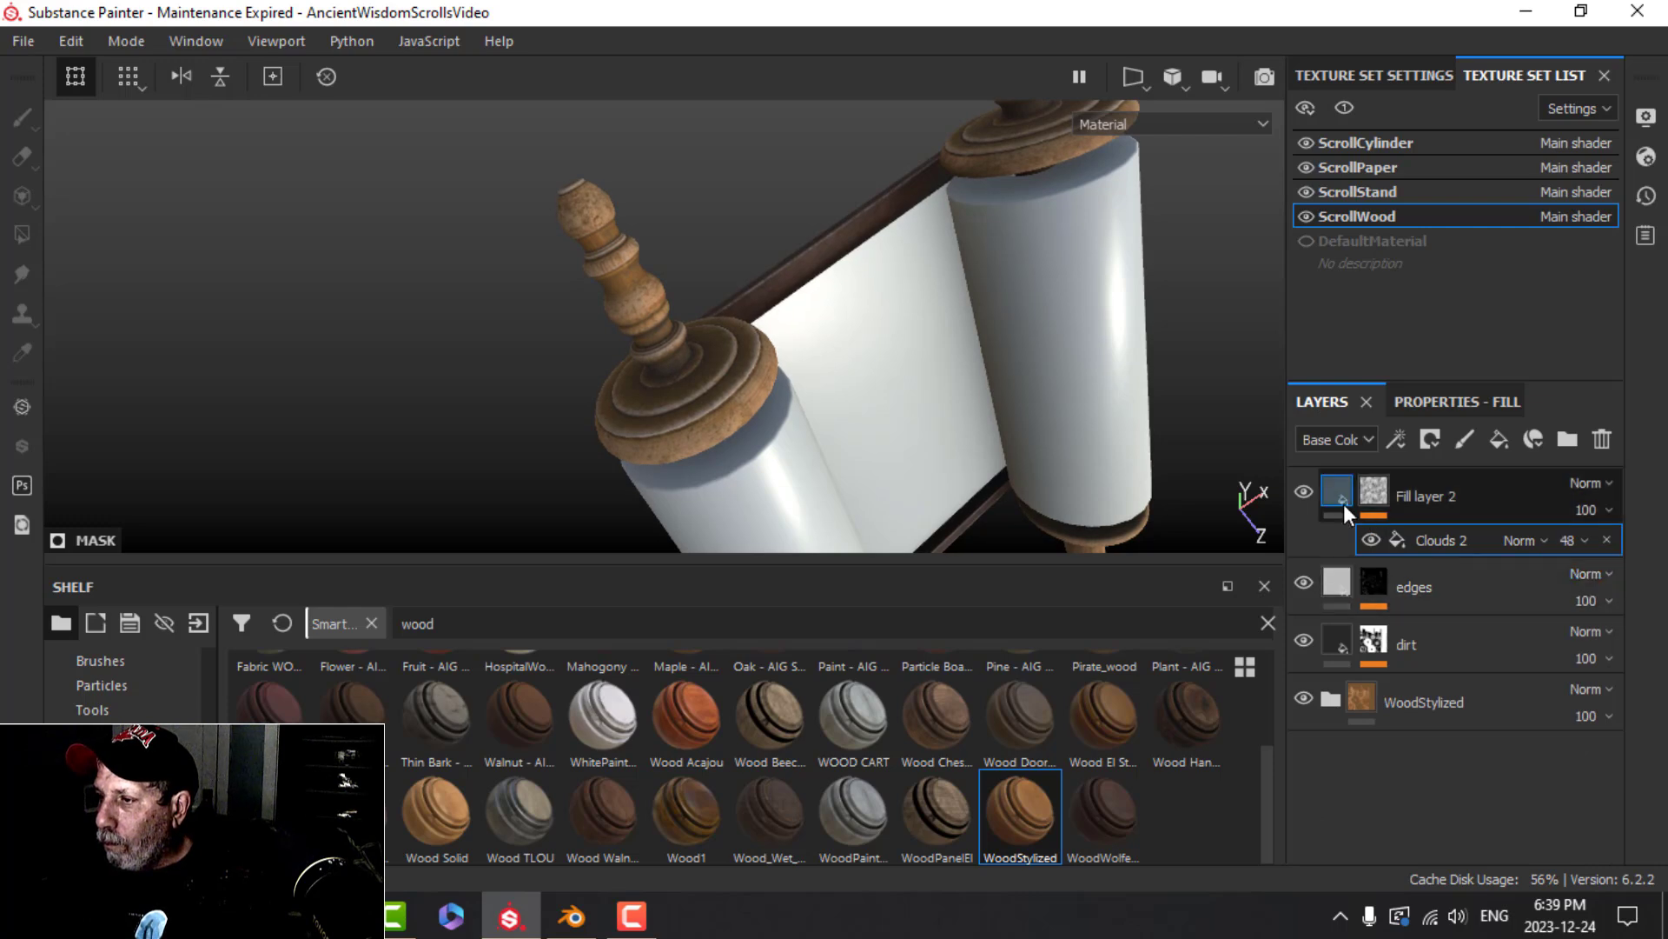
pyautogui.click(1311, 490)
pyautogui.click(1311, 490)
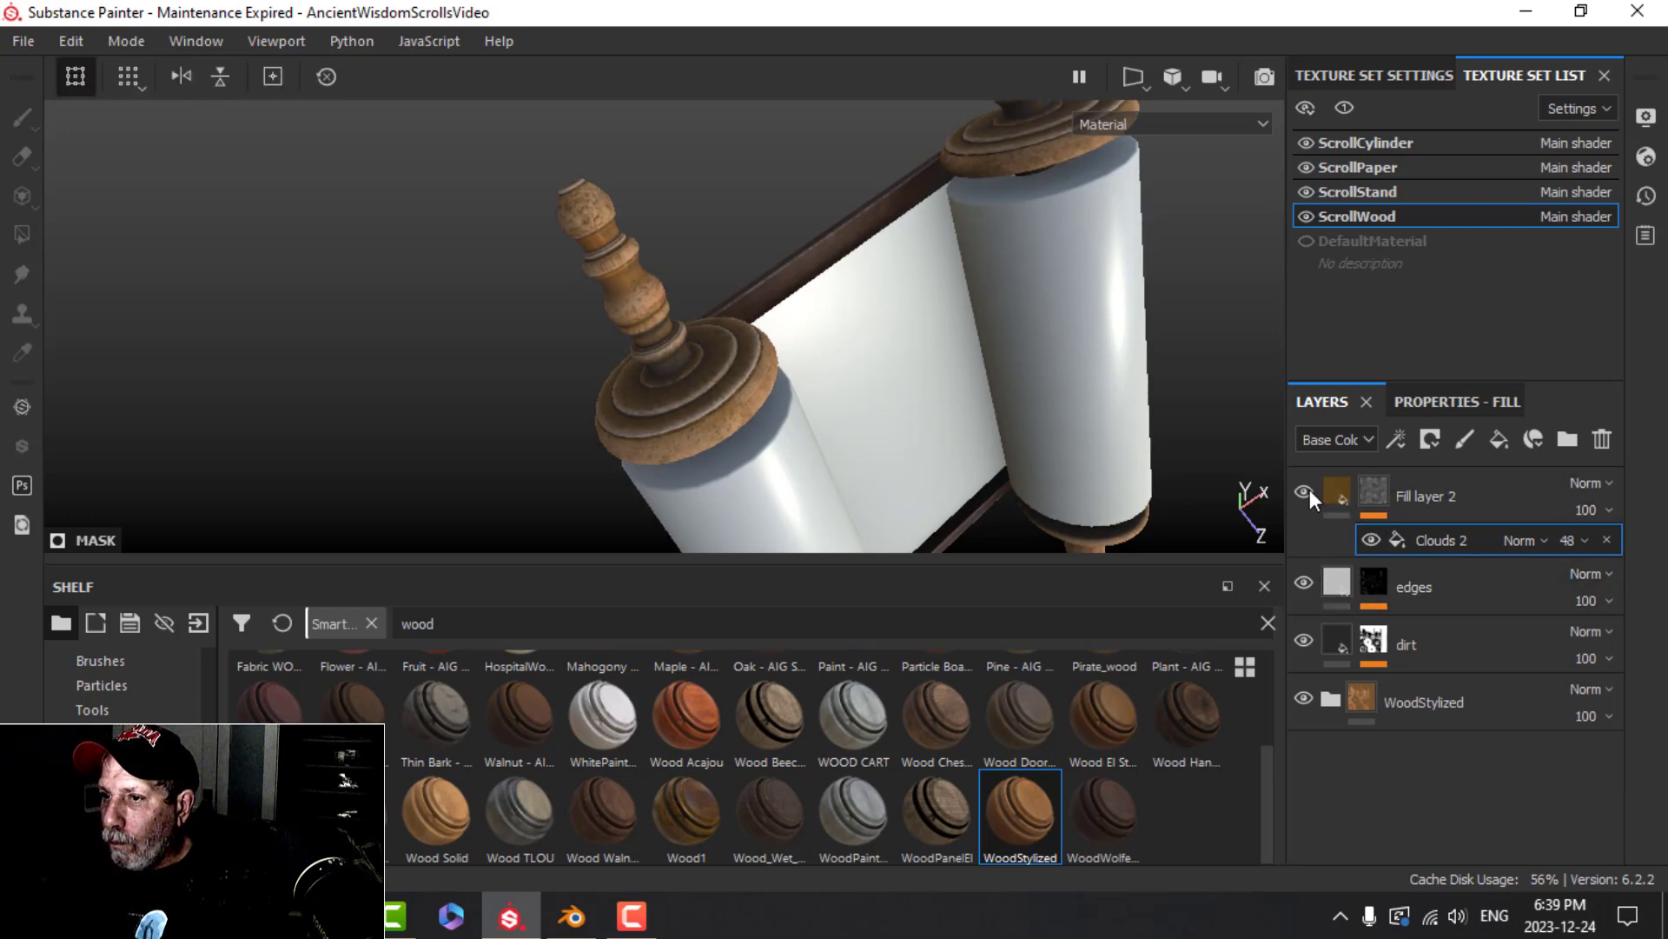
# Change the clouds-masked fill layer's base color to a dark olive green
pyautogui.keyDown('alt'); pyautogui.moveTo(697, 374); pyautogui.dragTo(763, 369); pyautogui.keyUp('alt')
pyautogui.scroll(3, 733, 336)
pyautogui.click(1331, 494)
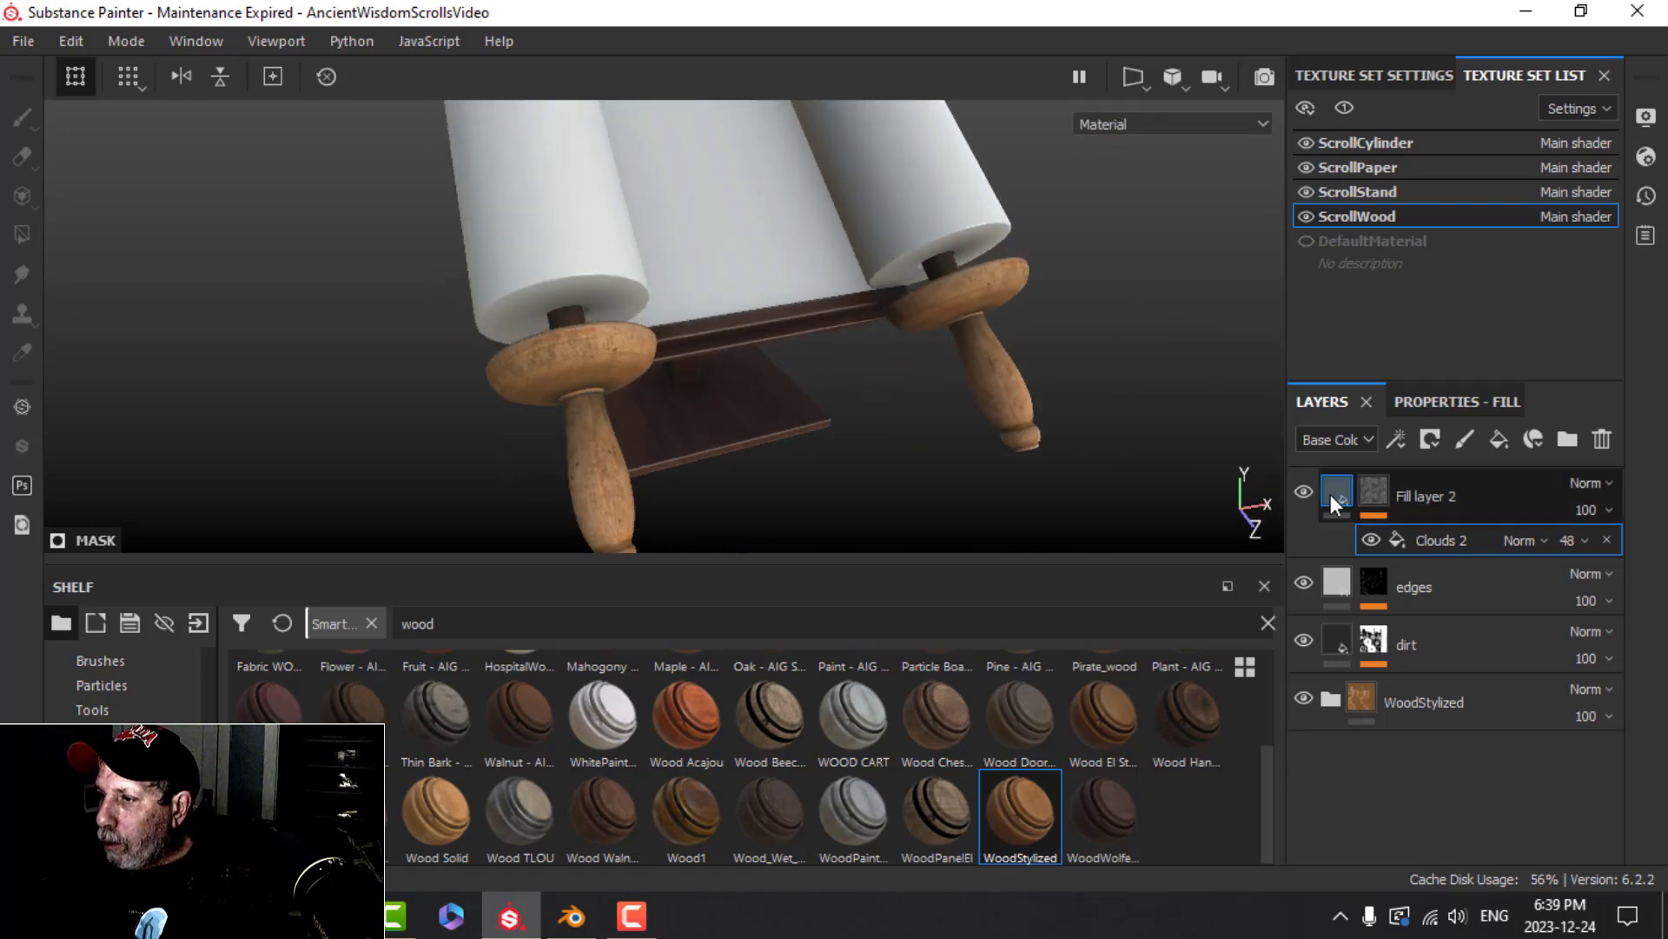
pyautogui.click(1442, 405)
pyautogui.scroll(-3, 1431, 706)
pyautogui.scroll(-2, 1430, 706)
pyautogui.click(1451, 732)
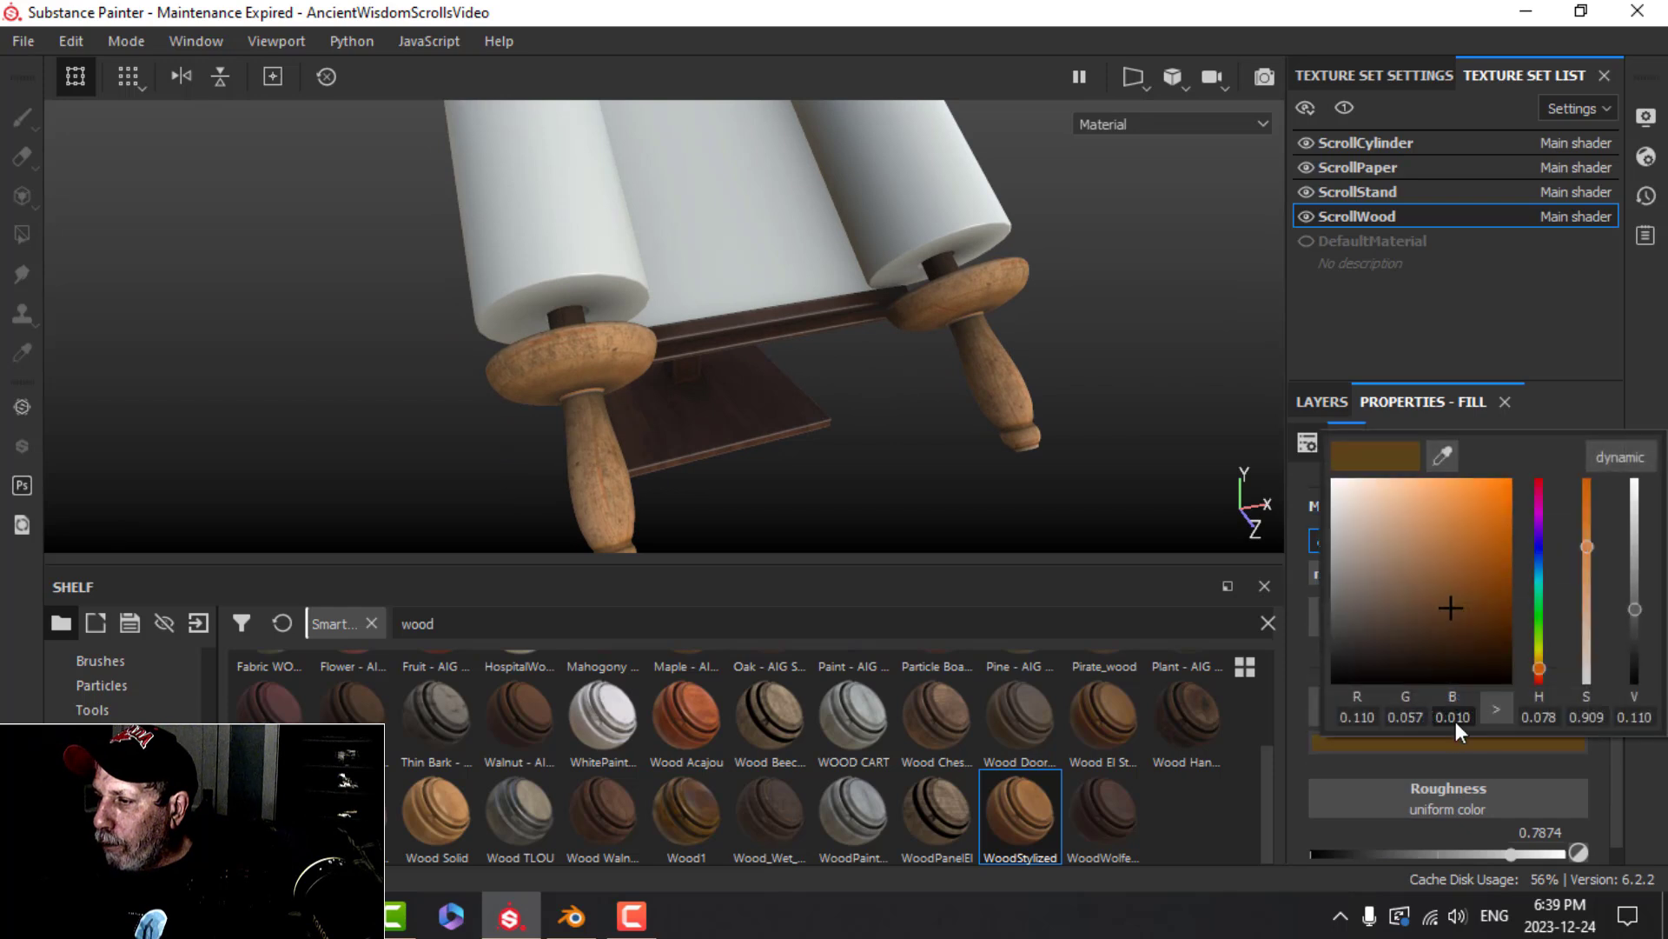
pyautogui.moveTo(1540, 664); pyautogui.dragTo(1541, 637)
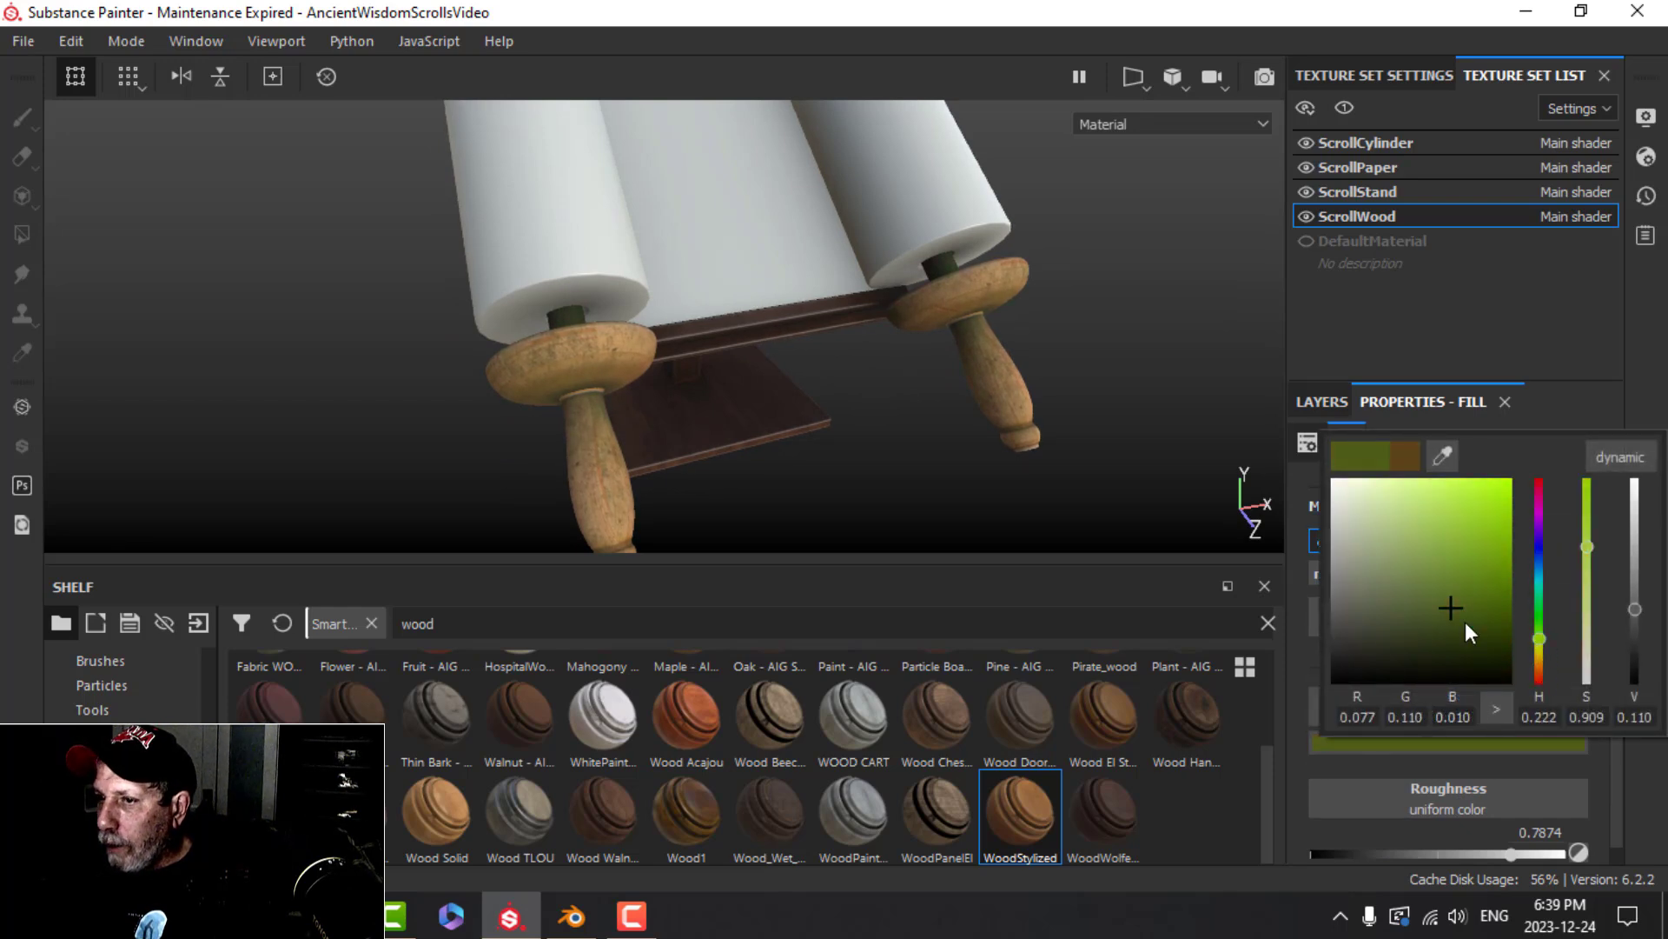
pyautogui.click(1465, 624)
# Inspect the green tint on the handles and rename the clouds-masked fill layer as grunge
pyautogui.keyDown('alt'); pyautogui.moveTo(627, 443); pyautogui.dragTo(635, 409); pyautogui.keyUp('alt')
pyautogui.click(1324, 409)
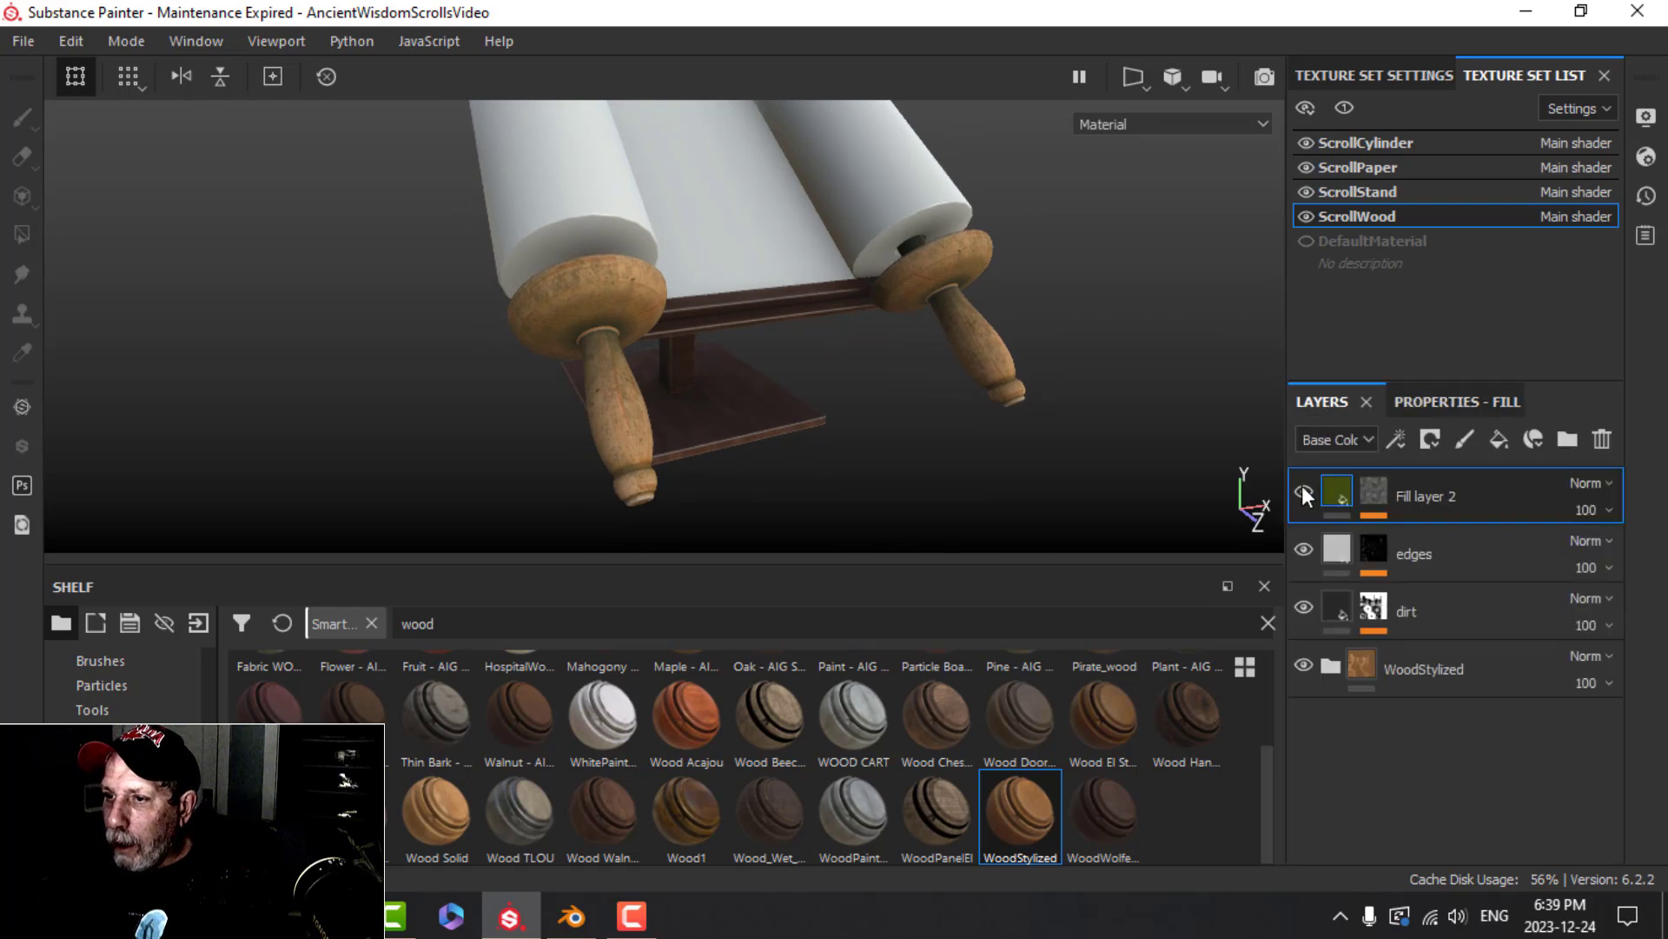
pyautogui.keyDown('alt'); pyautogui.moveTo(1130, 391); pyautogui.dragTo(776, 360); pyautogui.keyUp('alt')
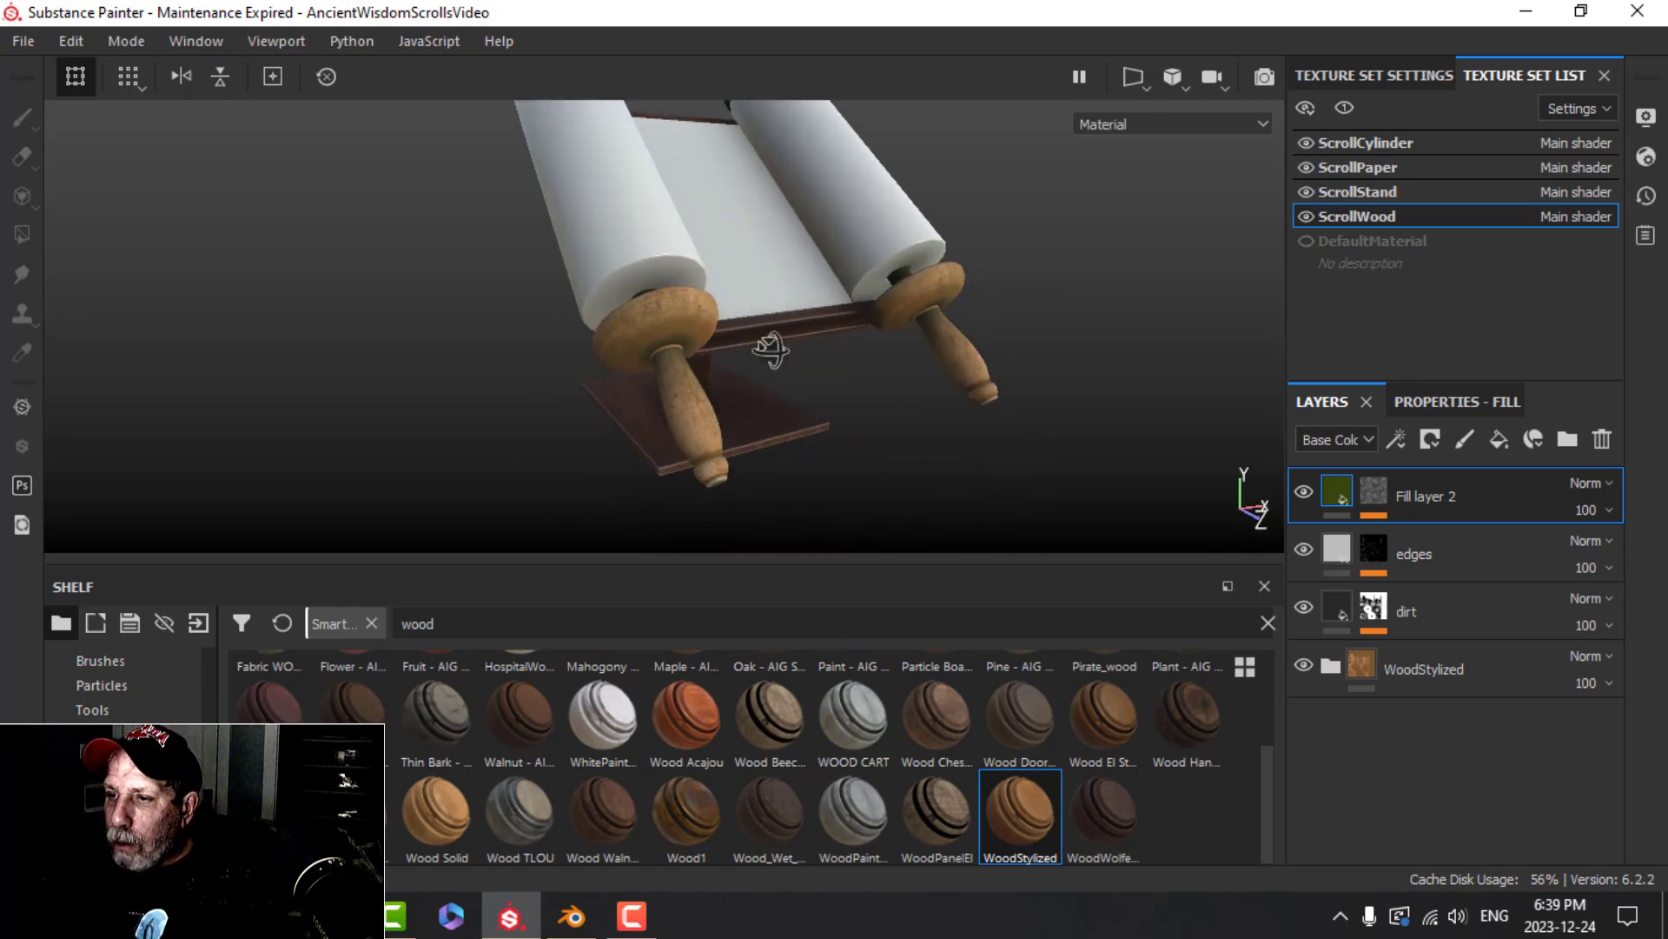
pyautogui.doubleClick(1415, 498)
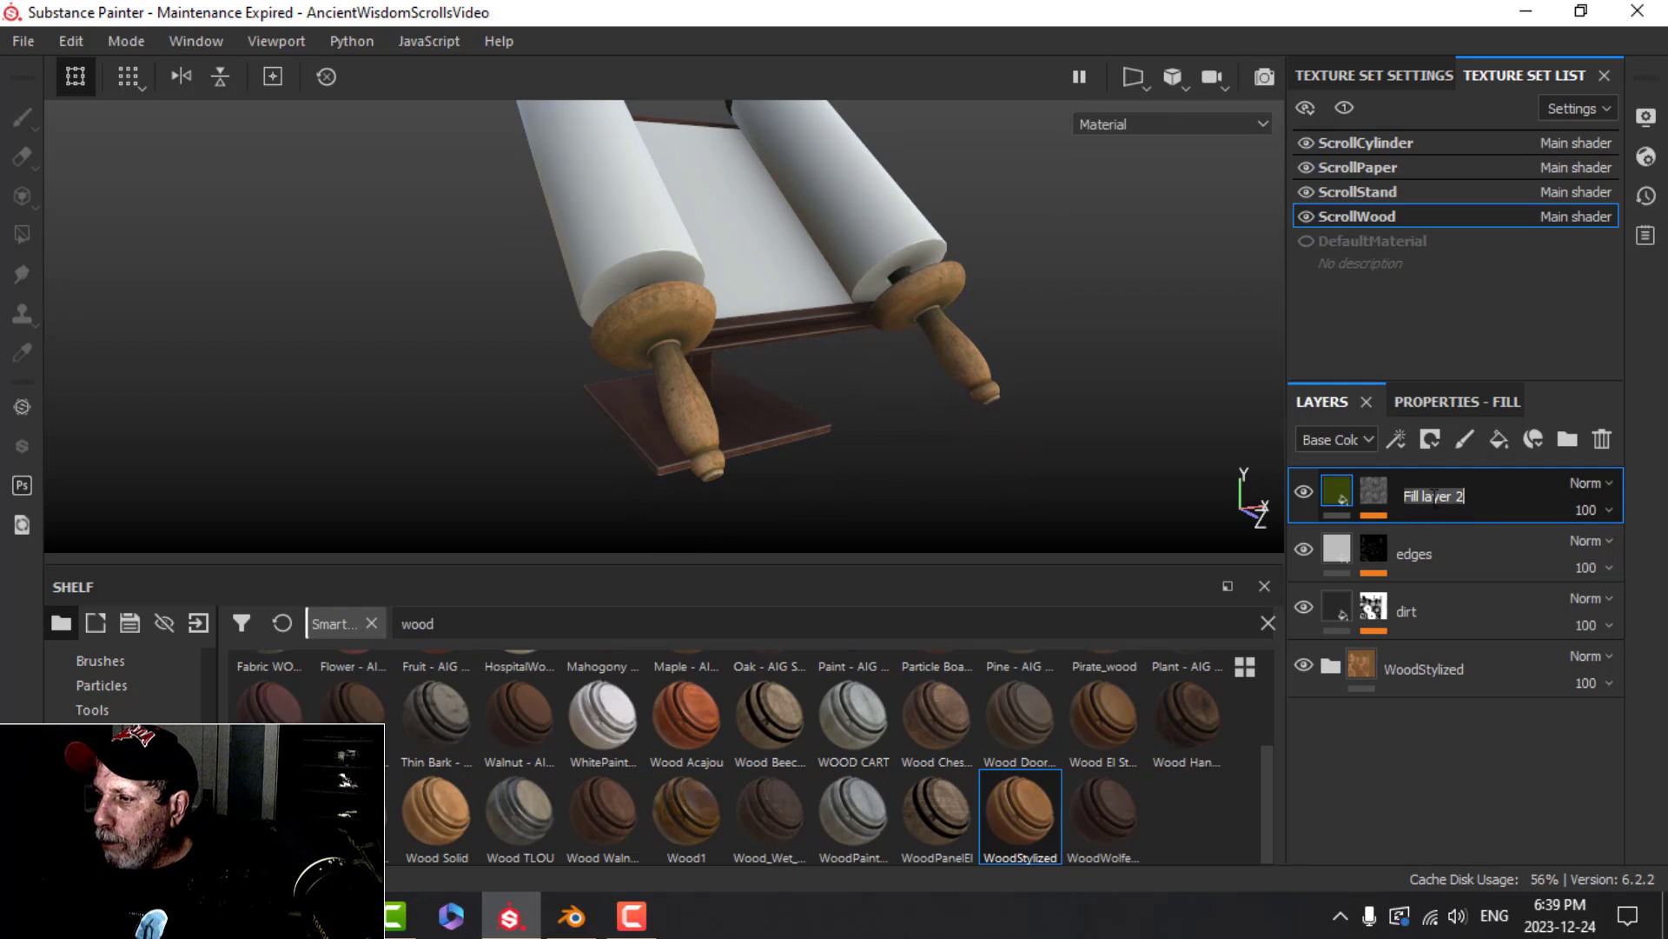
pyautogui.write('grunge')
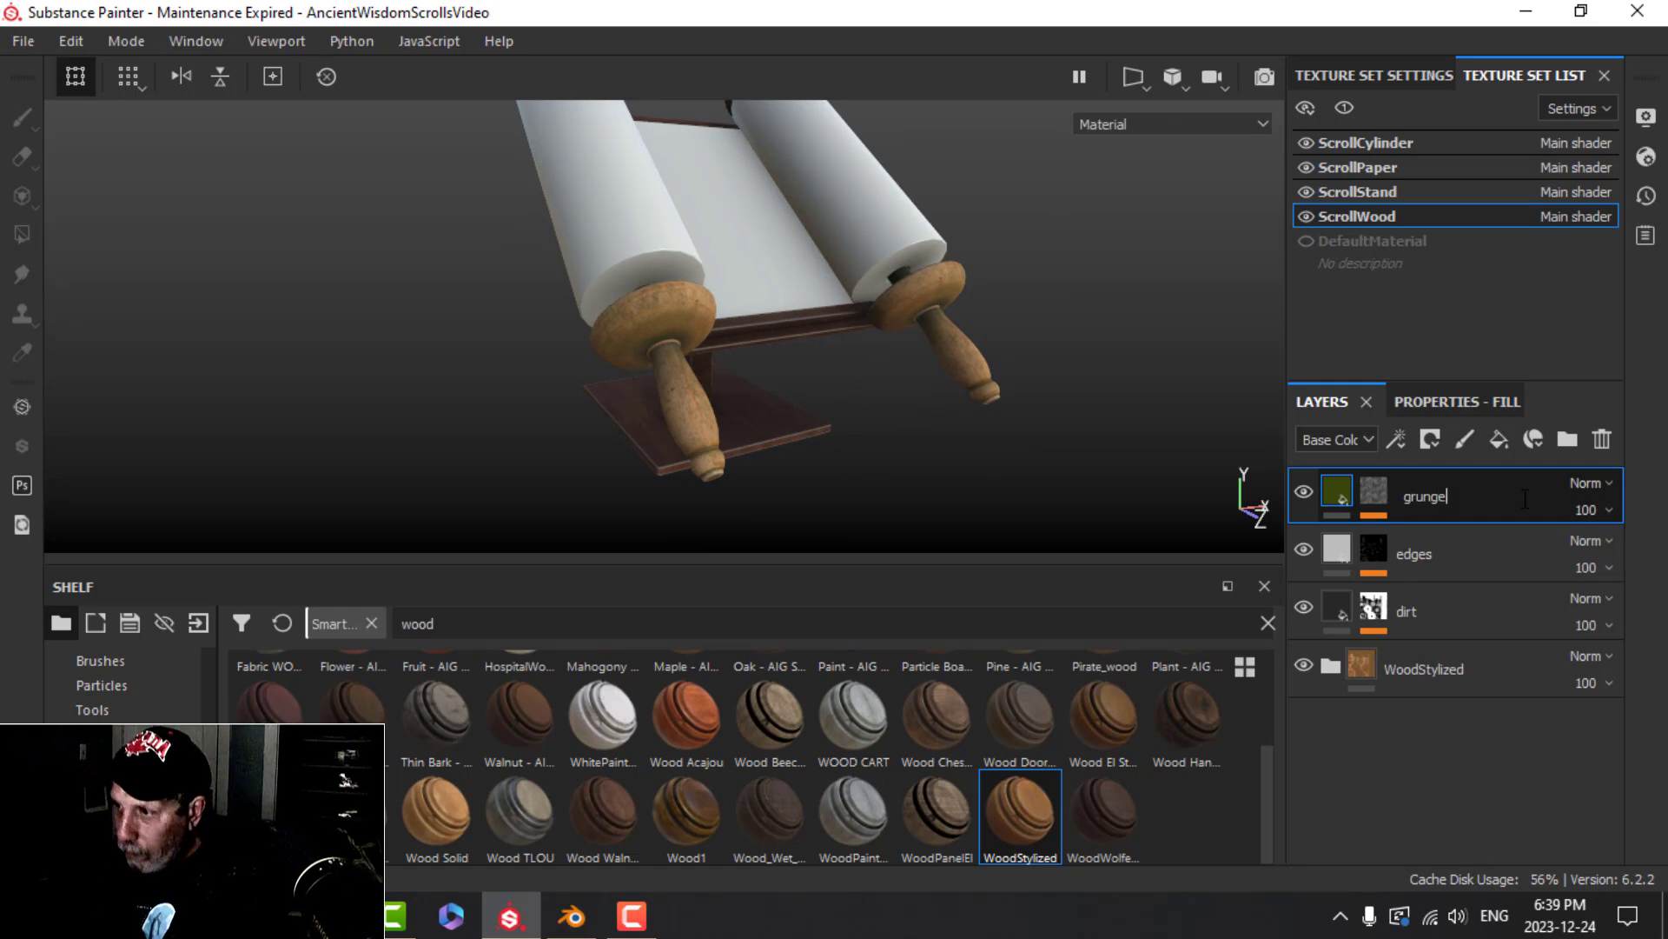
# Add a fill layer above grunge with only the color and height channels, and lower its height slightly below zero
pyautogui.click(1499, 439)
pyautogui.click(1453, 401)
pyautogui.keyDown('alt'); pyautogui.click(1336, 534); pyautogui.keyUp('alt')
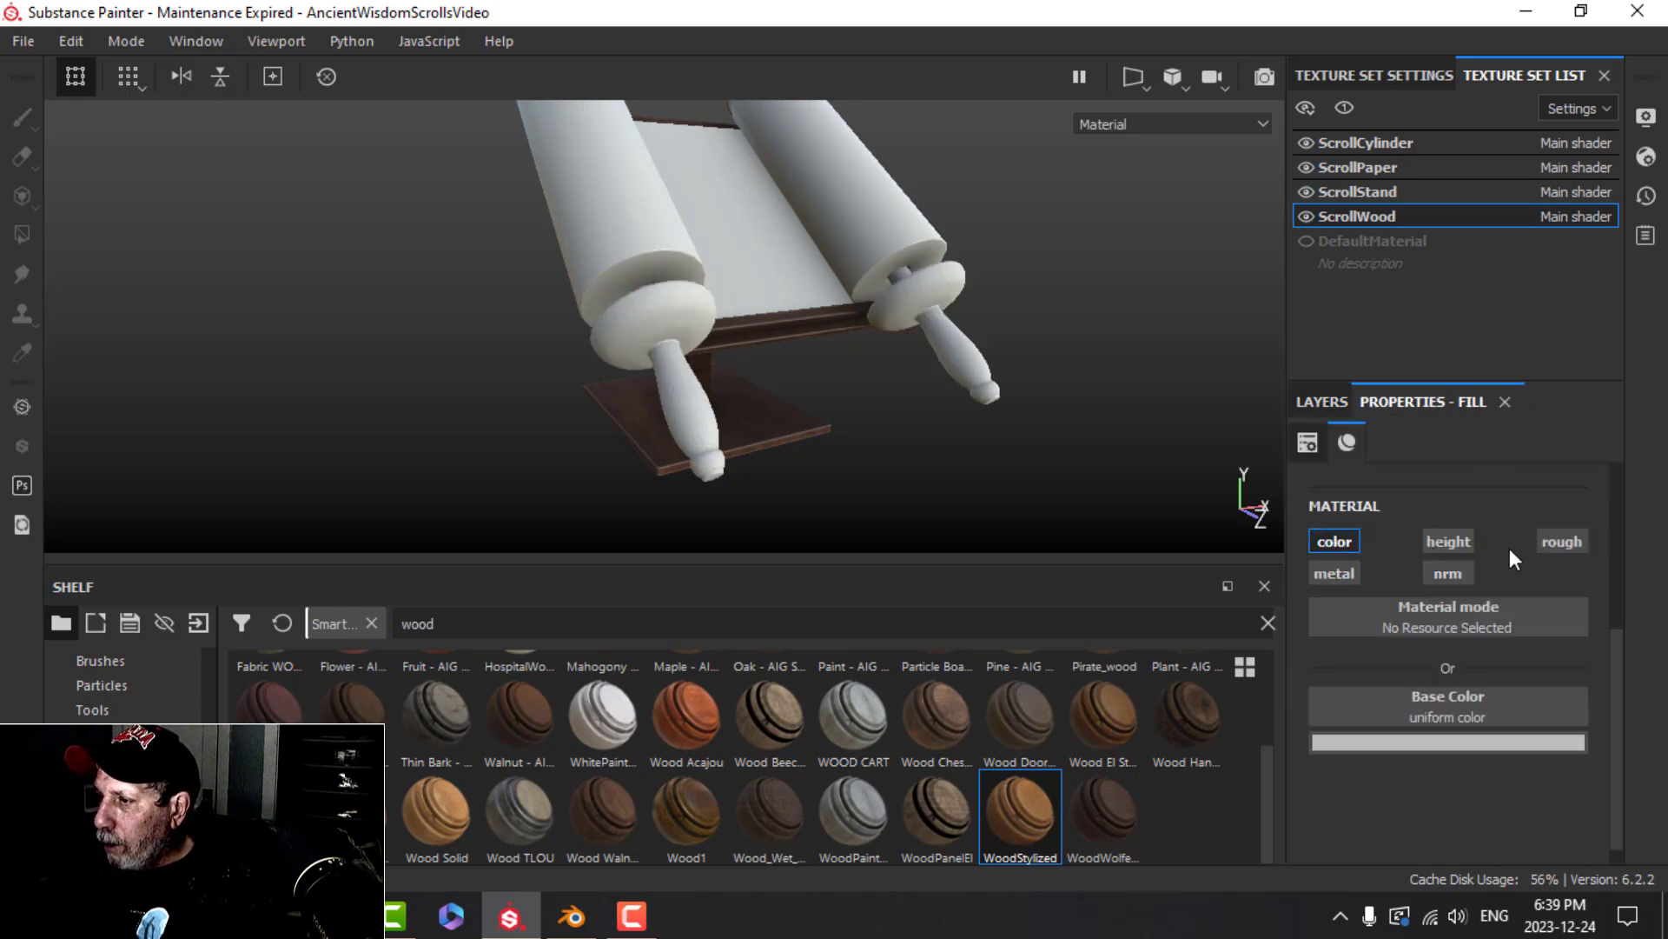
pyautogui.click(1453, 542)
pyautogui.scroll(-1, 1487, 692)
pyautogui.moveTo(1441, 828); pyautogui.dragTo(1429, 826)
# Give the new top fill layer a black mask and add a fill effect to it using the Grunge Scratches Rough texture
pyautogui.click(1326, 400)
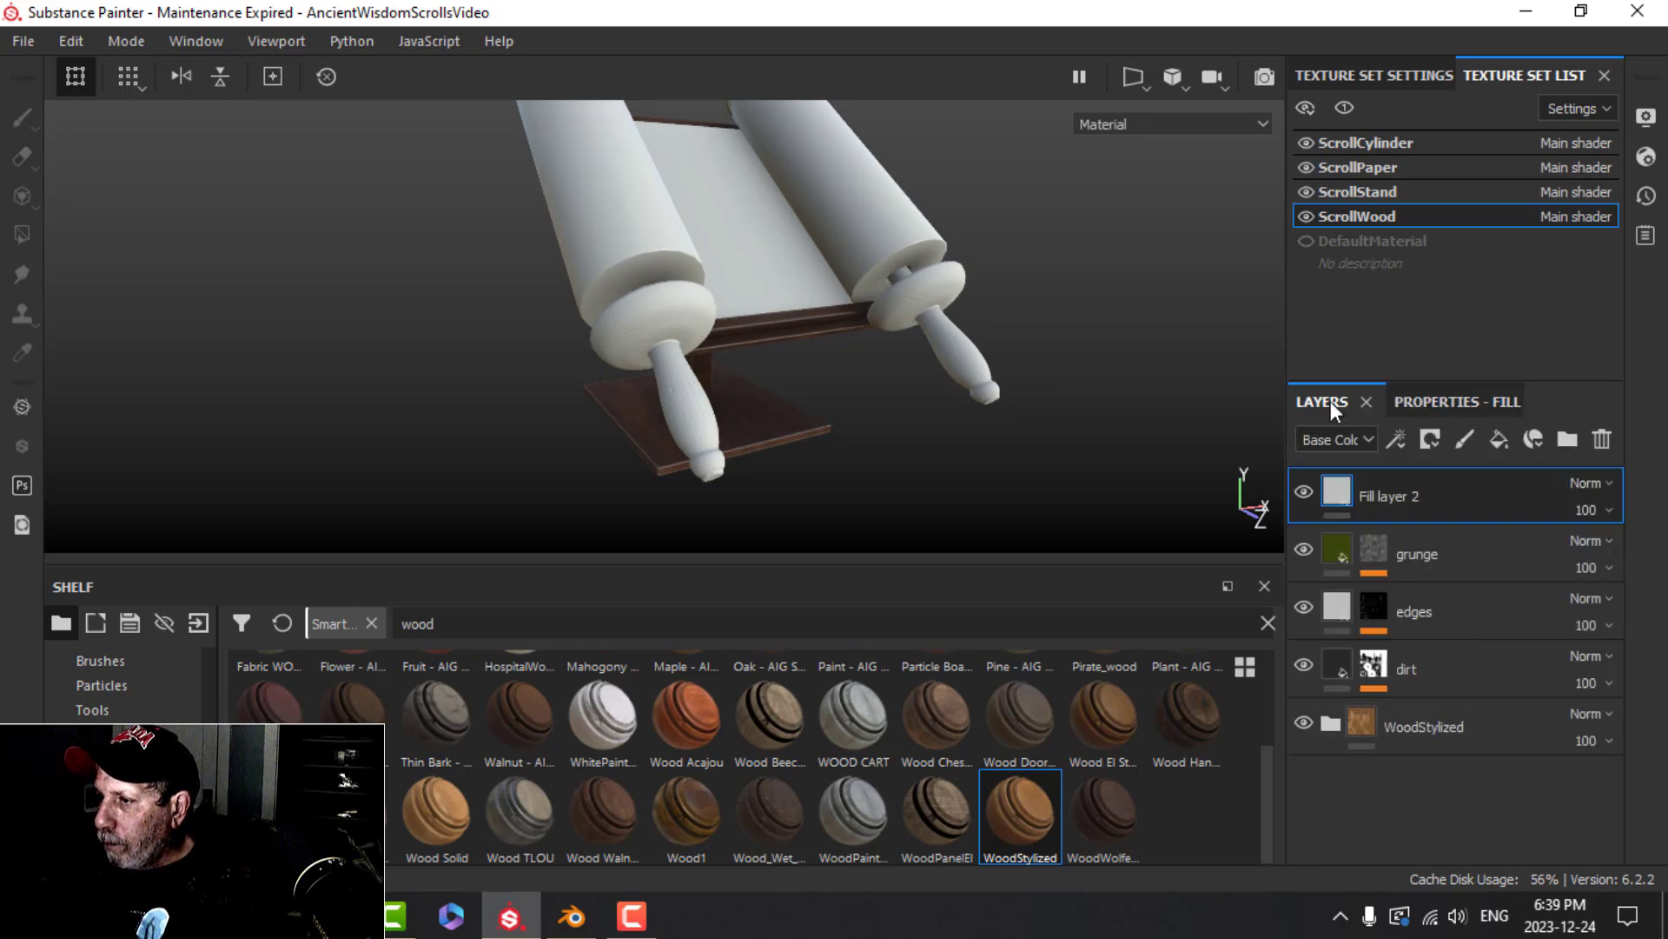
pyautogui.click(1430, 440)
pyautogui.click(1460, 496)
pyautogui.click(1431, 440)
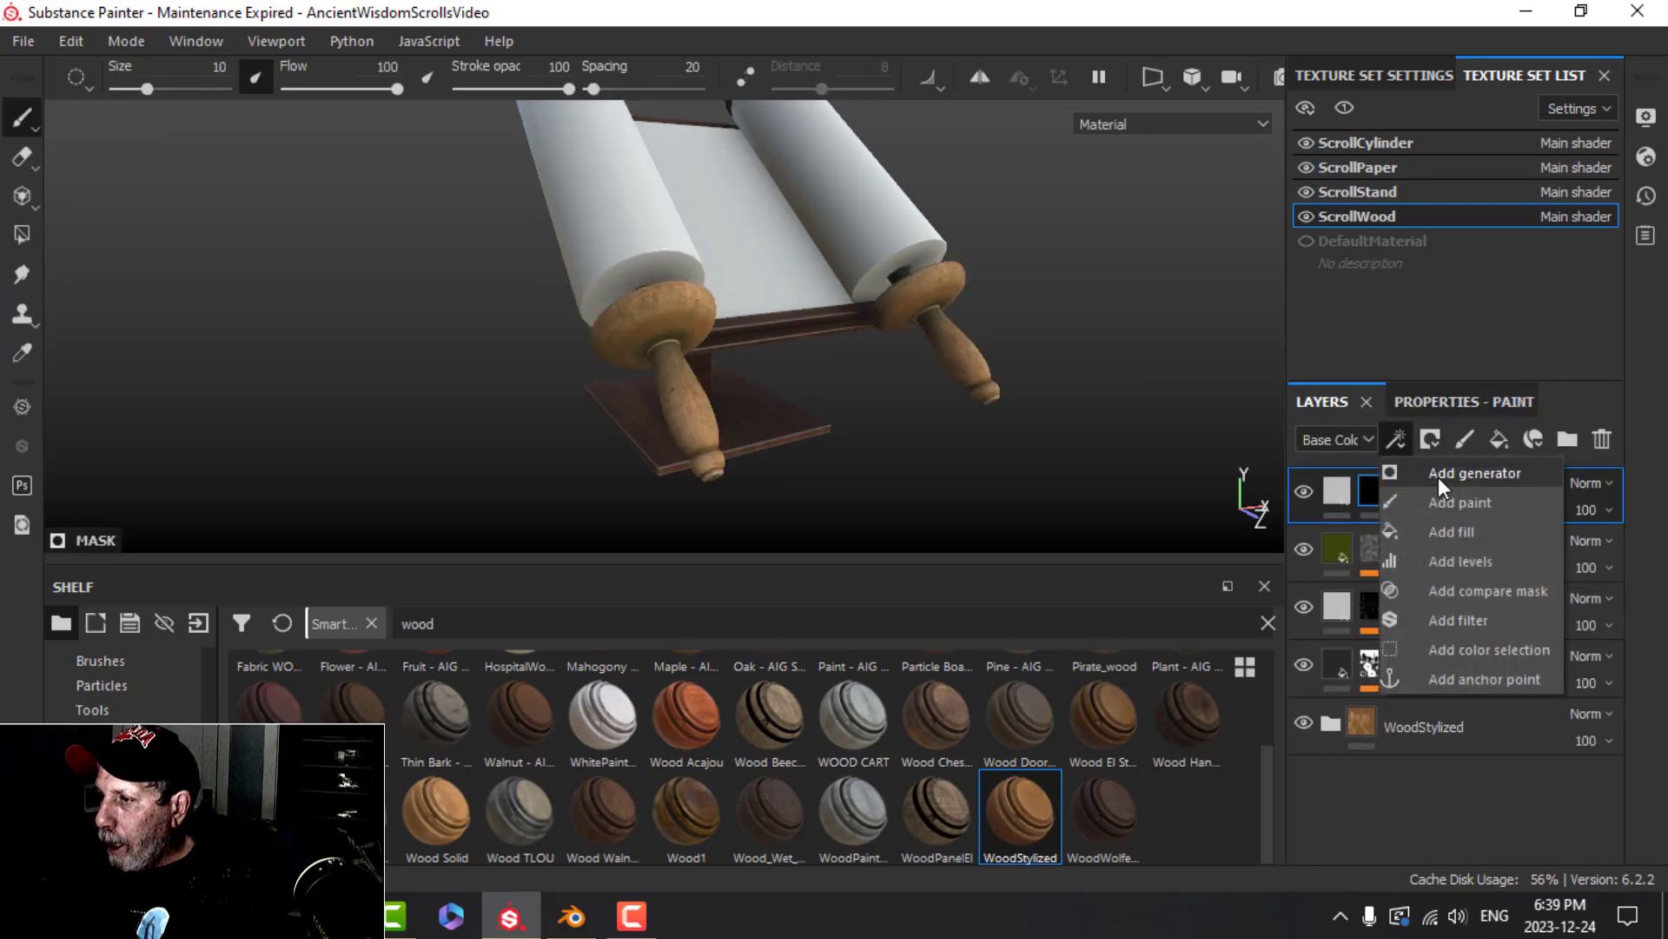
pyautogui.click(1446, 529)
pyautogui.click(1434, 549)
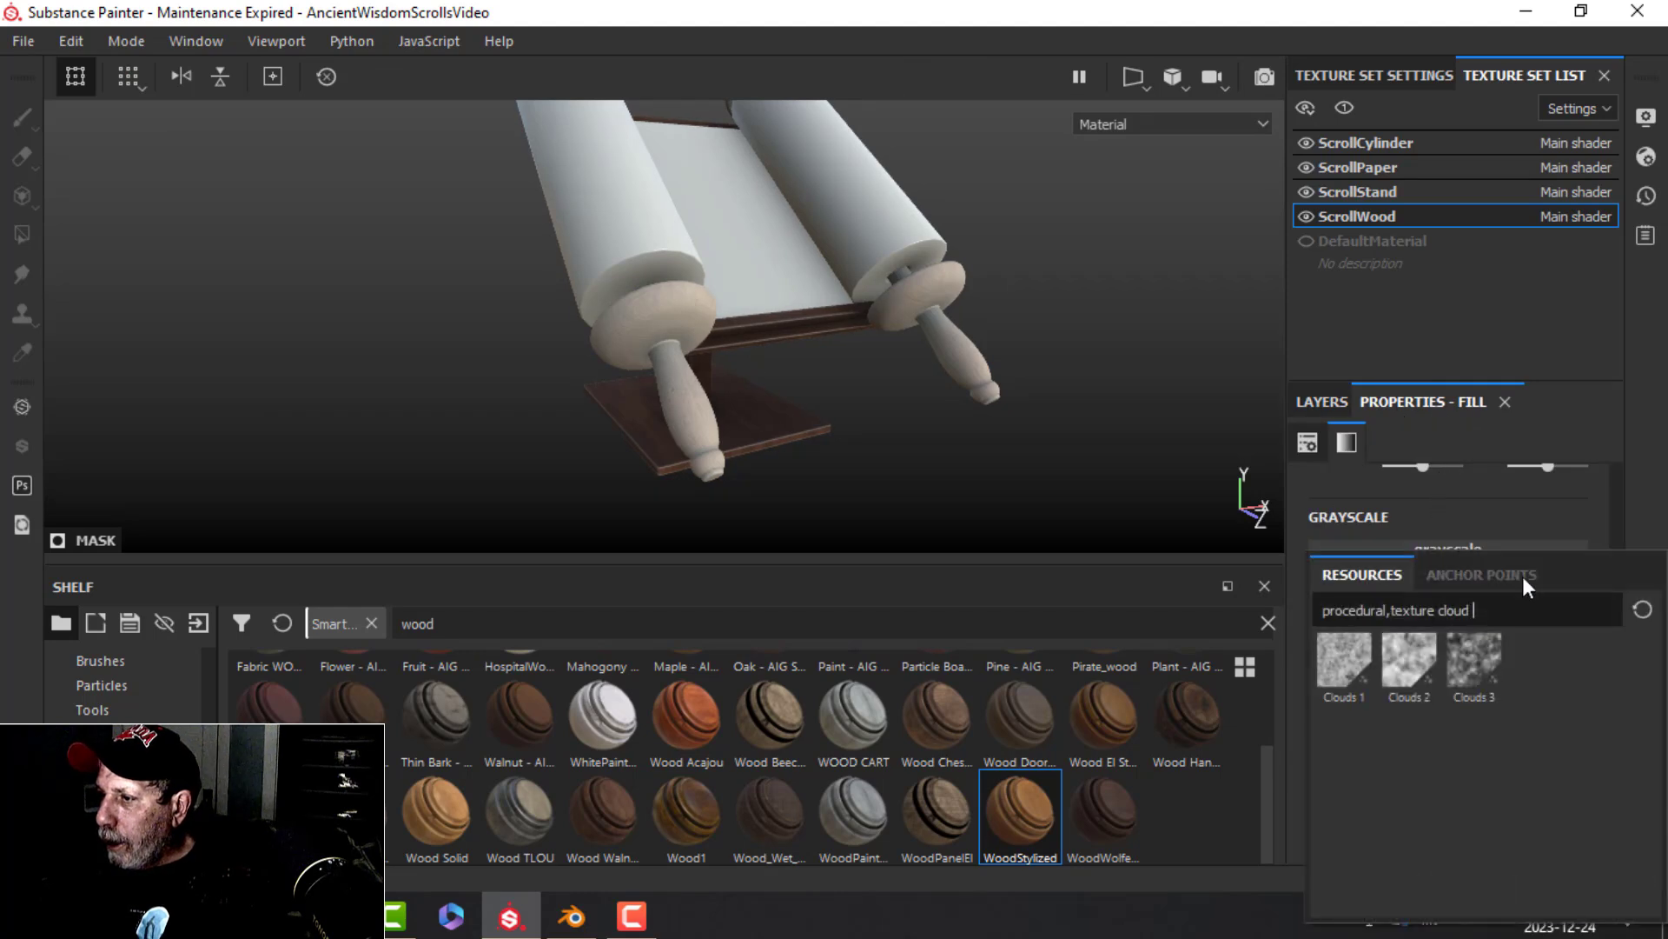
pyautogui.click(1640, 610)
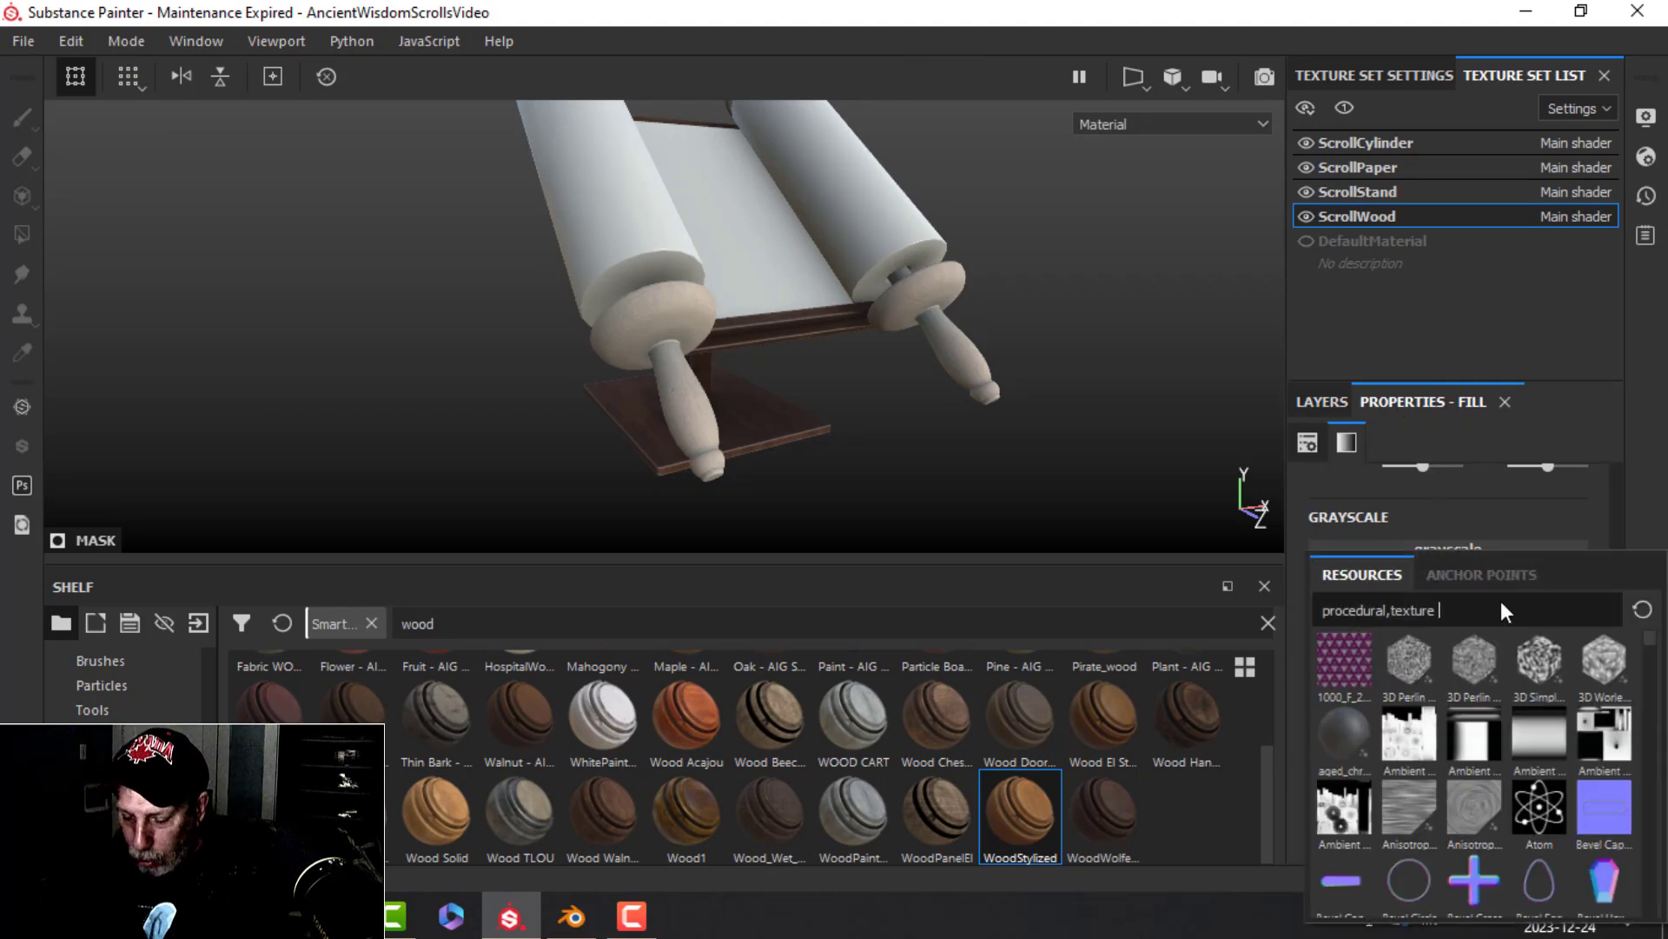
pyautogui.write('scrat')
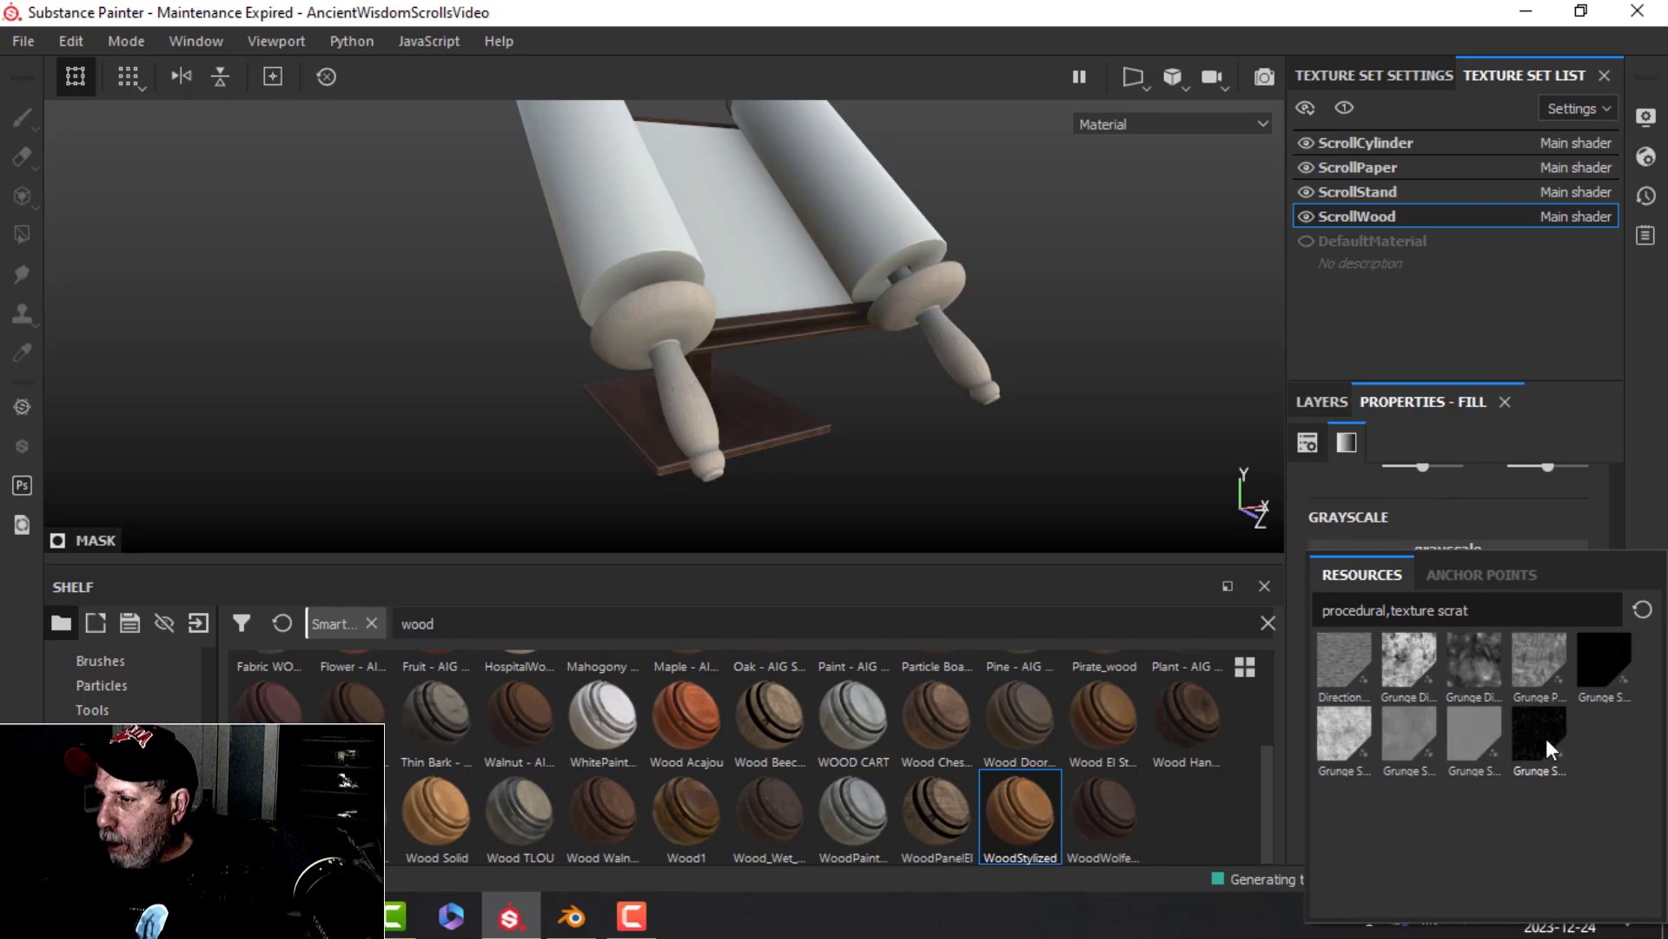
pyautogui.click(1547, 740)
# Set the Grunge Scratches Rough balance to 0.27 while checking the scratches on the handles
pyautogui.scroll(3, 814, 426)
pyautogui.scroll(-2, 765, 384)
pyautogui.keyDown('alt'); pyautogui.moveTo(769, 393); pyautogui.dragTo(950, 333); pyautogui.keyUp('alt')
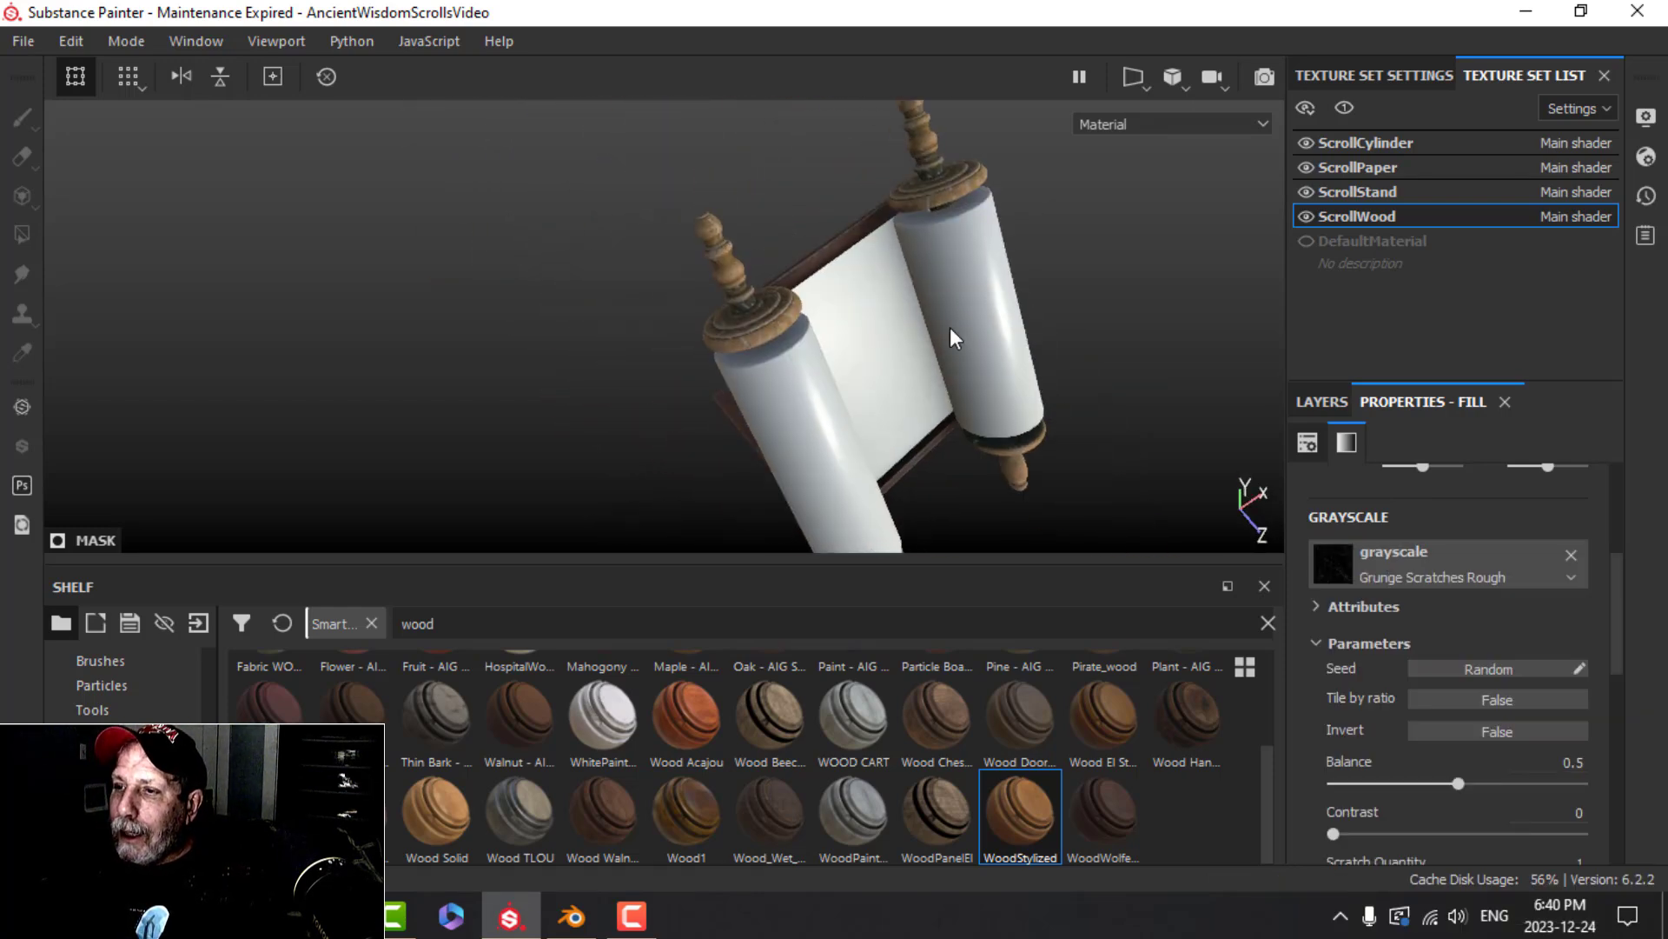
pyautogui.scroll(4, 921, 327)
pyautogui.keyDown('alt'); pyautogui.moveTo(838, 304); pyautogui.dragTo(877, 335, button='middle'); pyautogui.keyUp('alt')
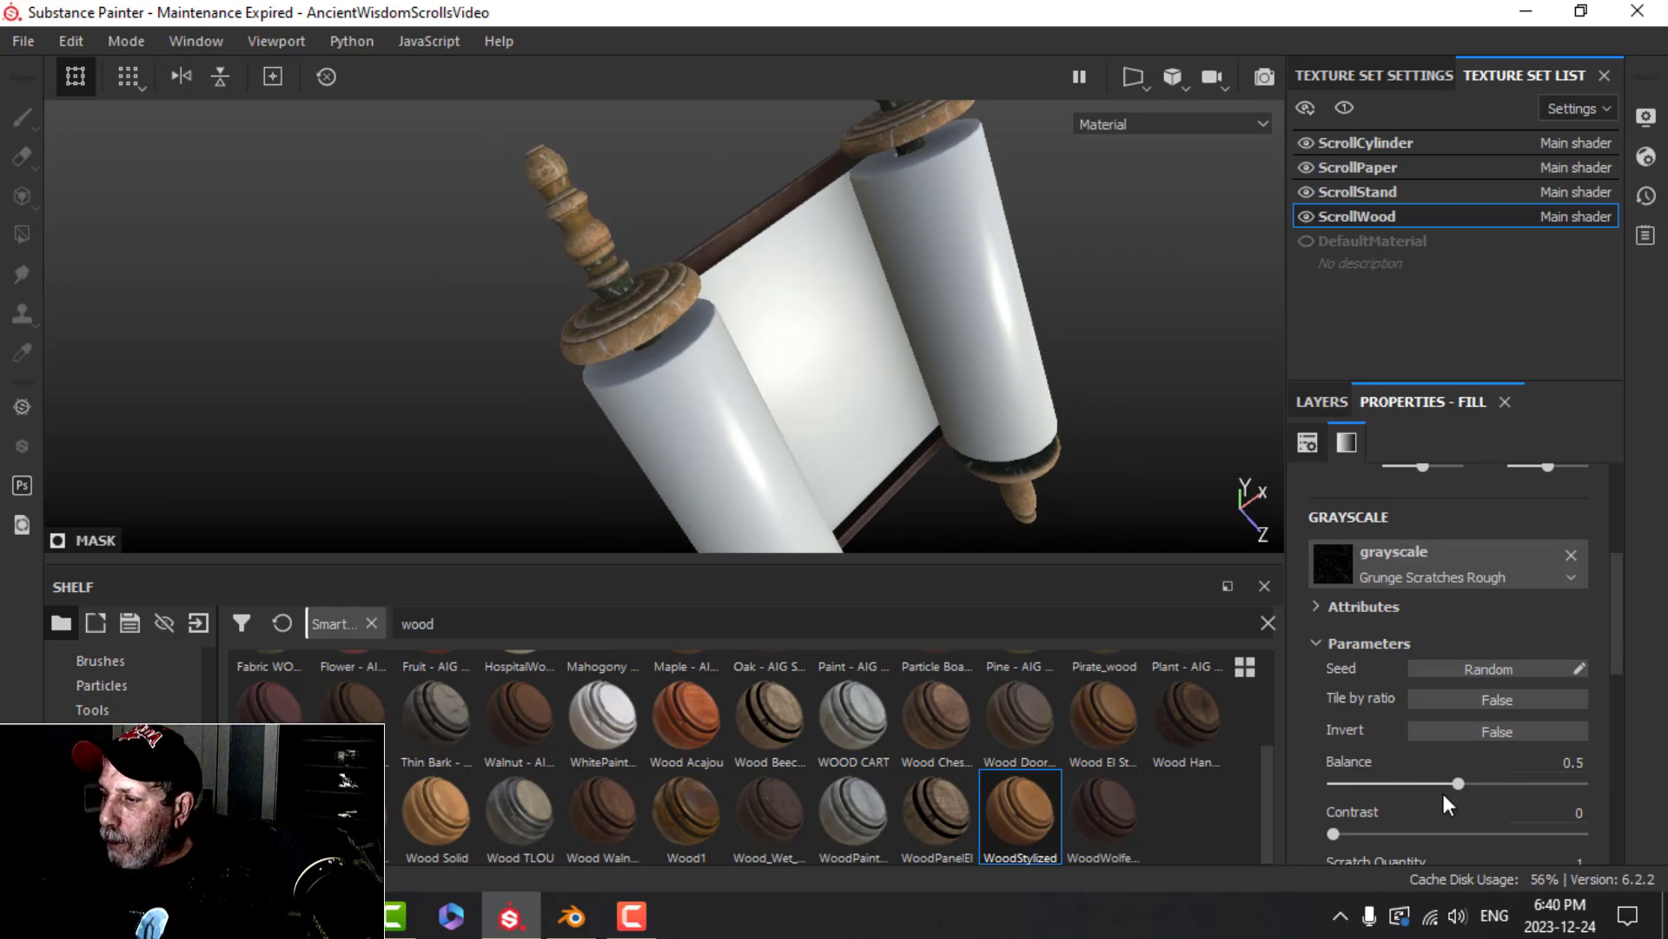
pyautogui.moveTo(1459, 785); pyautogui.dragTo(1419, 784)
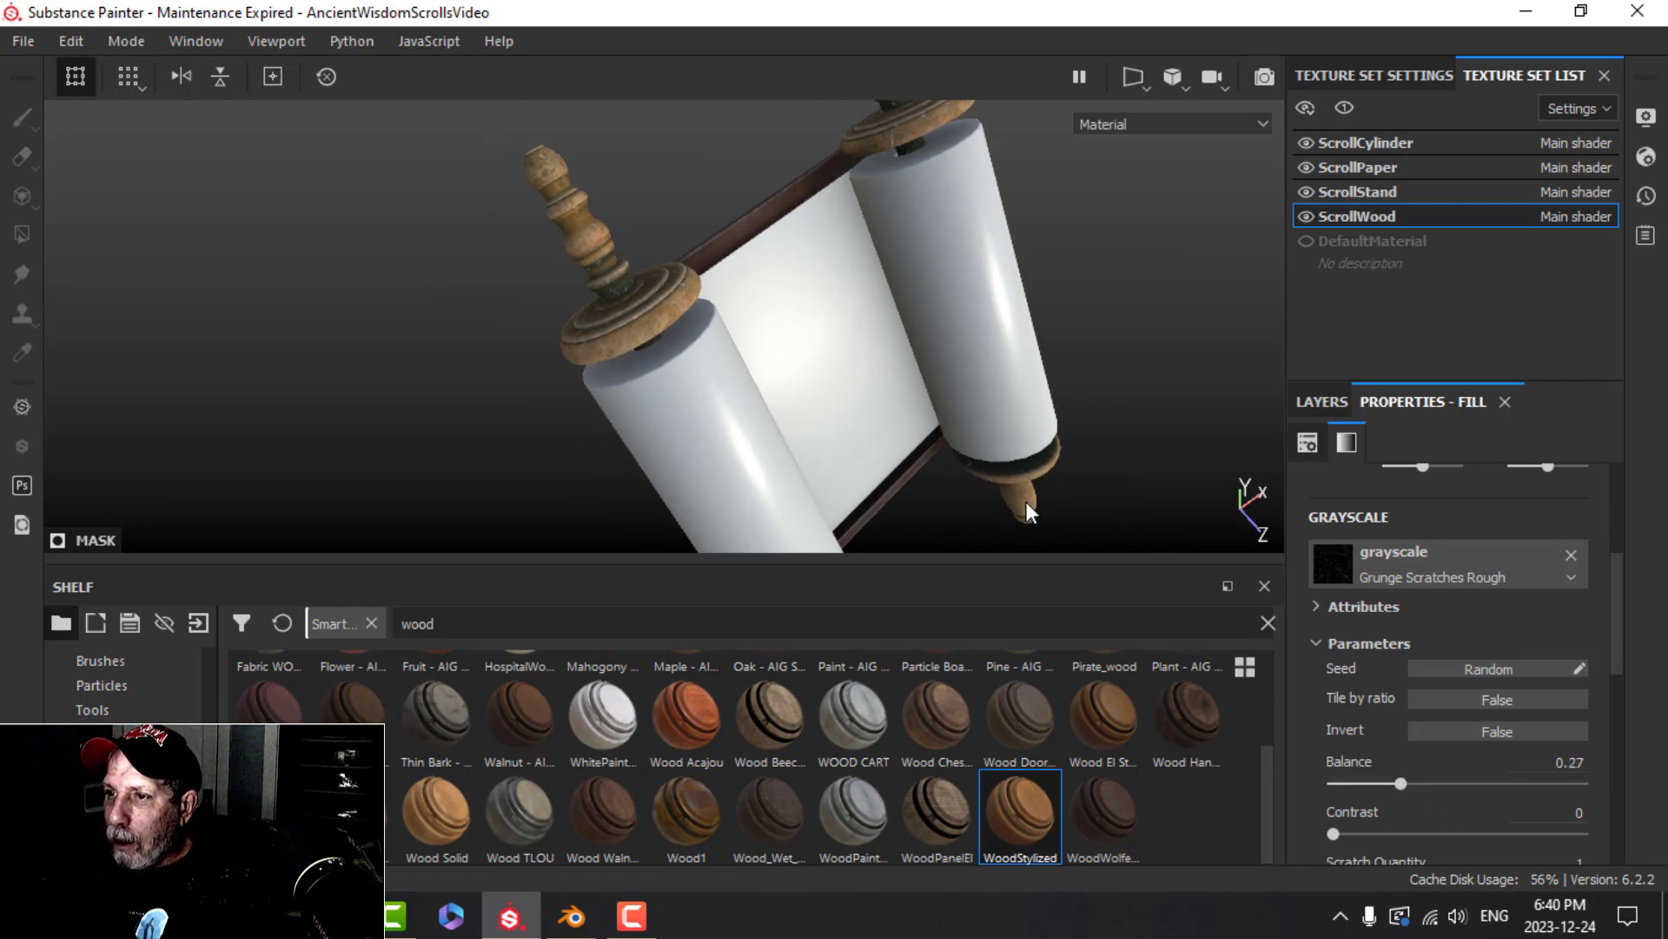
# Switch to the ScrollCylinder texture set and add a fill layer to it
pyautogui.scroll(-4, 1031, 510)
pyautogui.keyDown('alt'); pyautogui.moveTo(869, 380); pyautogui.dragTo(856, 347); pyautogui.keyUp('alt')
pyautogui.keyDown('alt'); pyautogui.moveTo(1017, 322); pyautogui.dragTo(704, 356); pyautogui.keyUp('alt')
pyautogui.click(1377, 144)
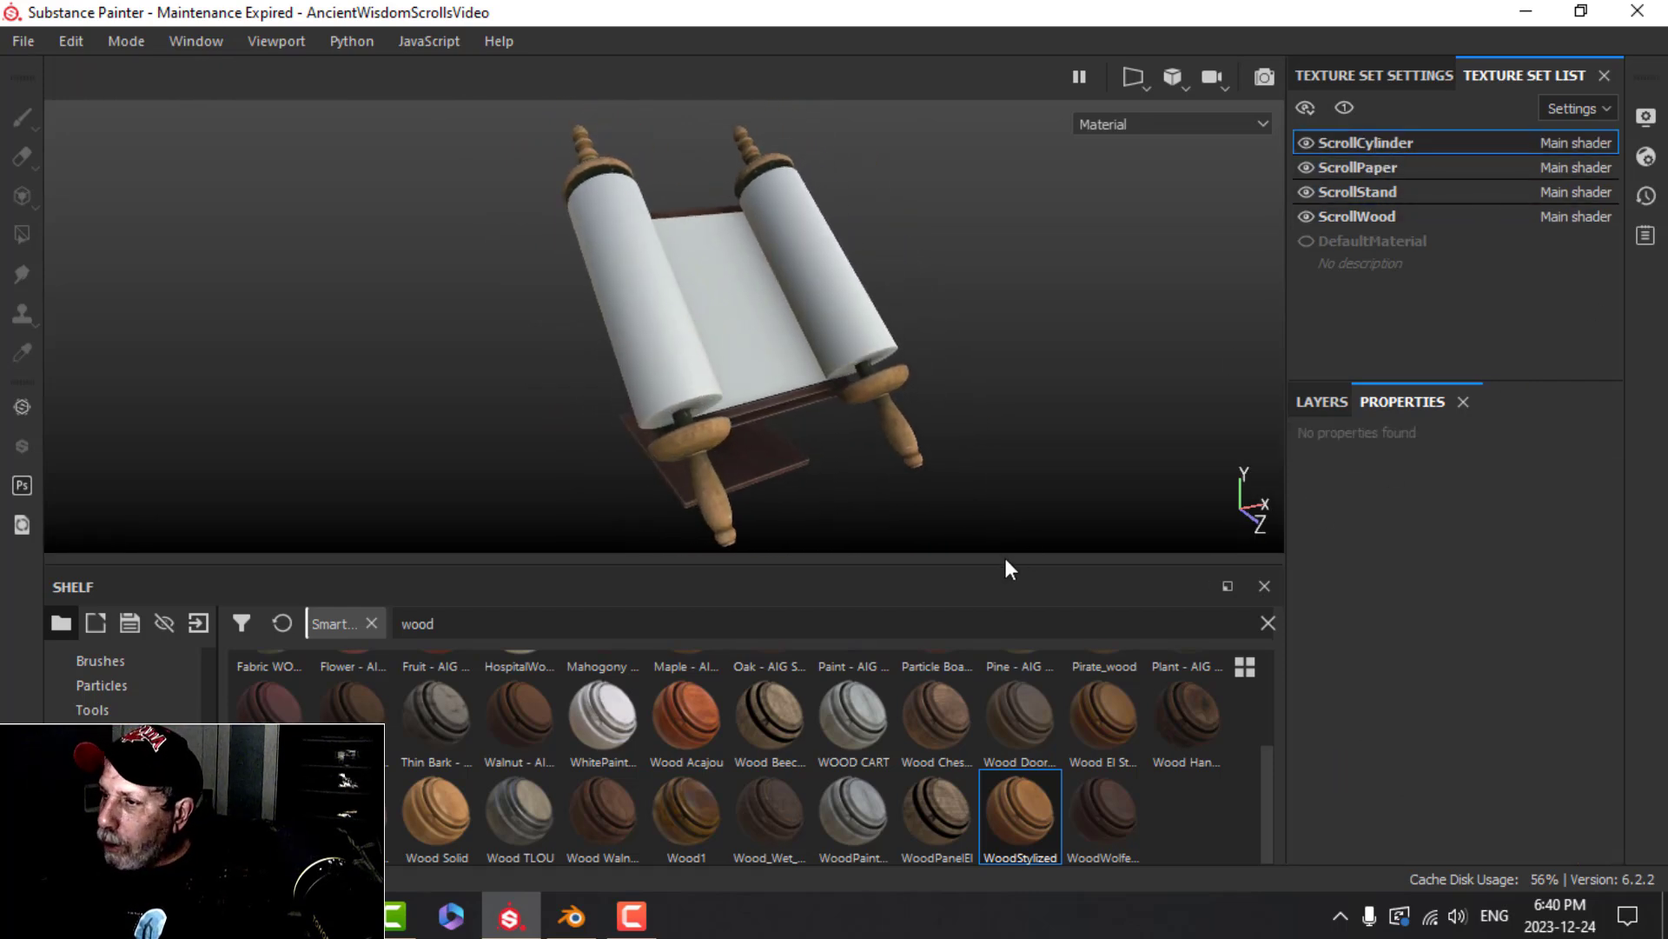
pyautogui.click(1322, 402)
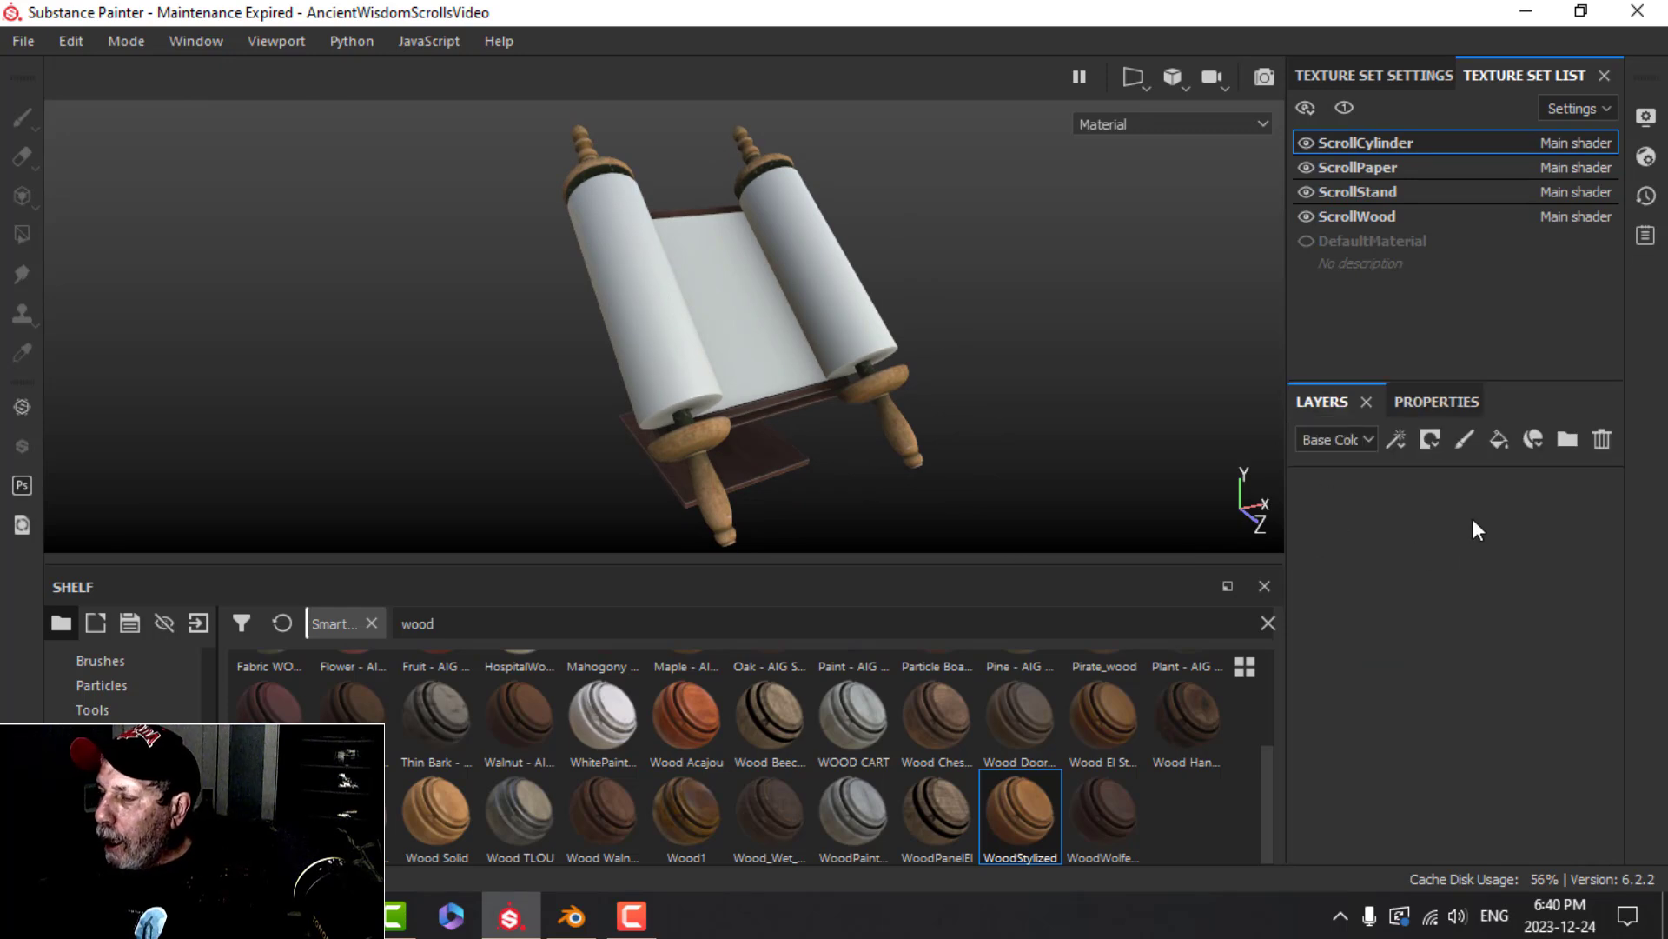
pyautogui.click(1499, 439)
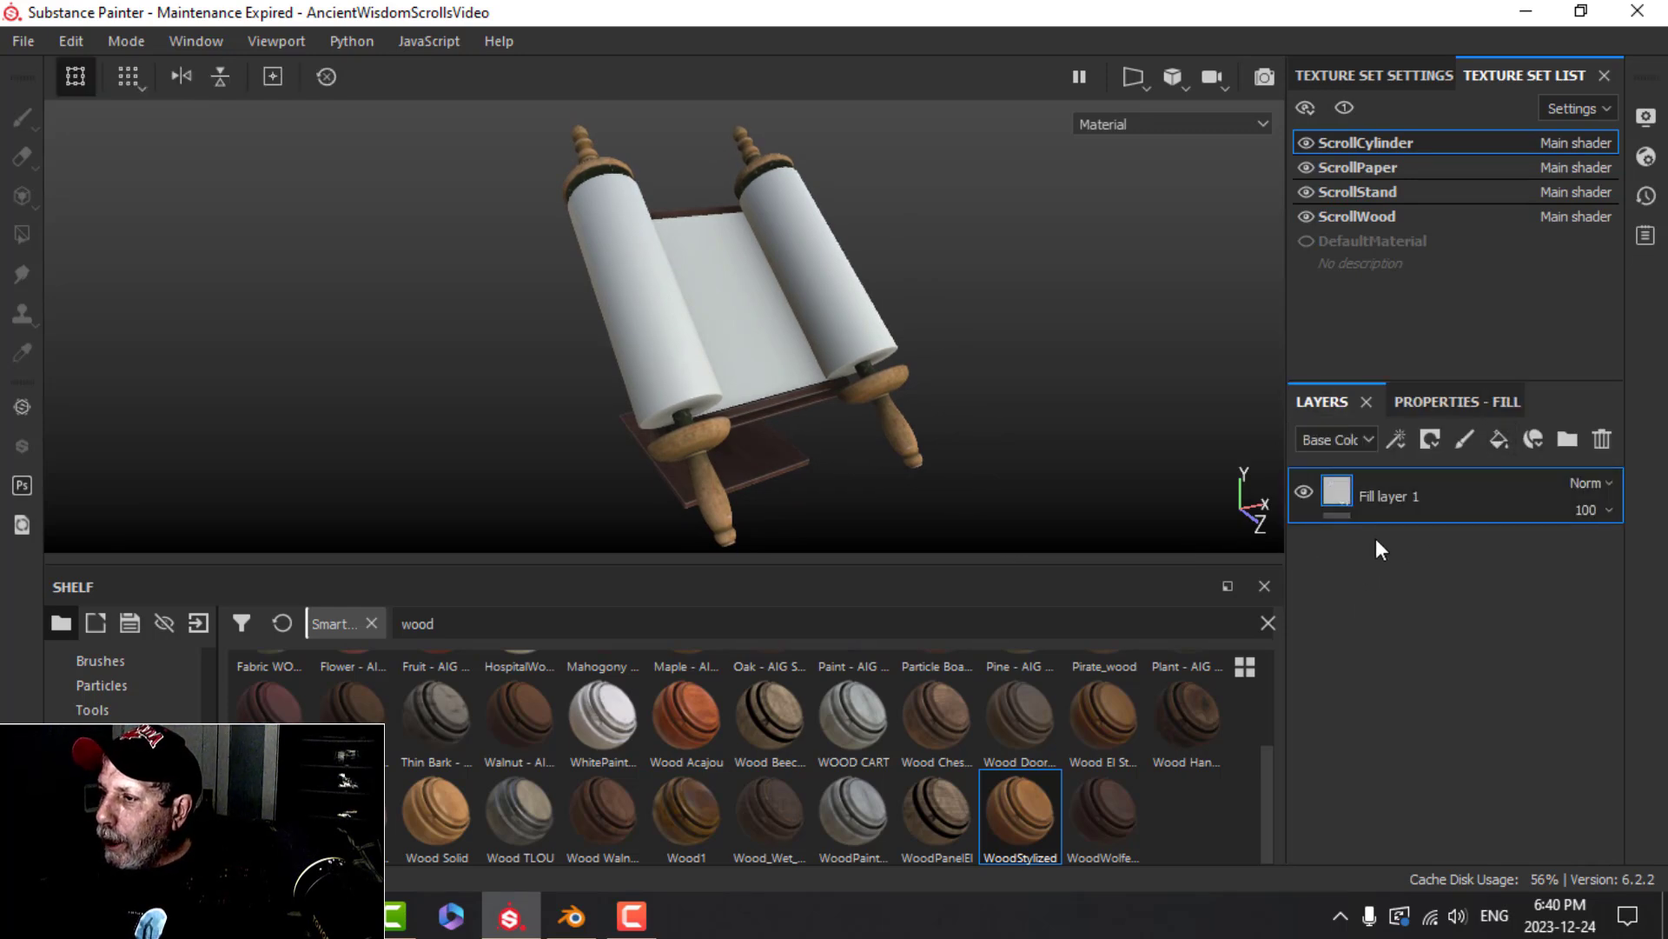
# Disable the opacity and metal channels of the ScrollCylinder fill layer, keeping color, height, rough and nrm
pyautogui.click(1439, 401)
pyautogui.scroll(-2, 1493, 678)
pyautogui.scroll(2, 1485, 677)
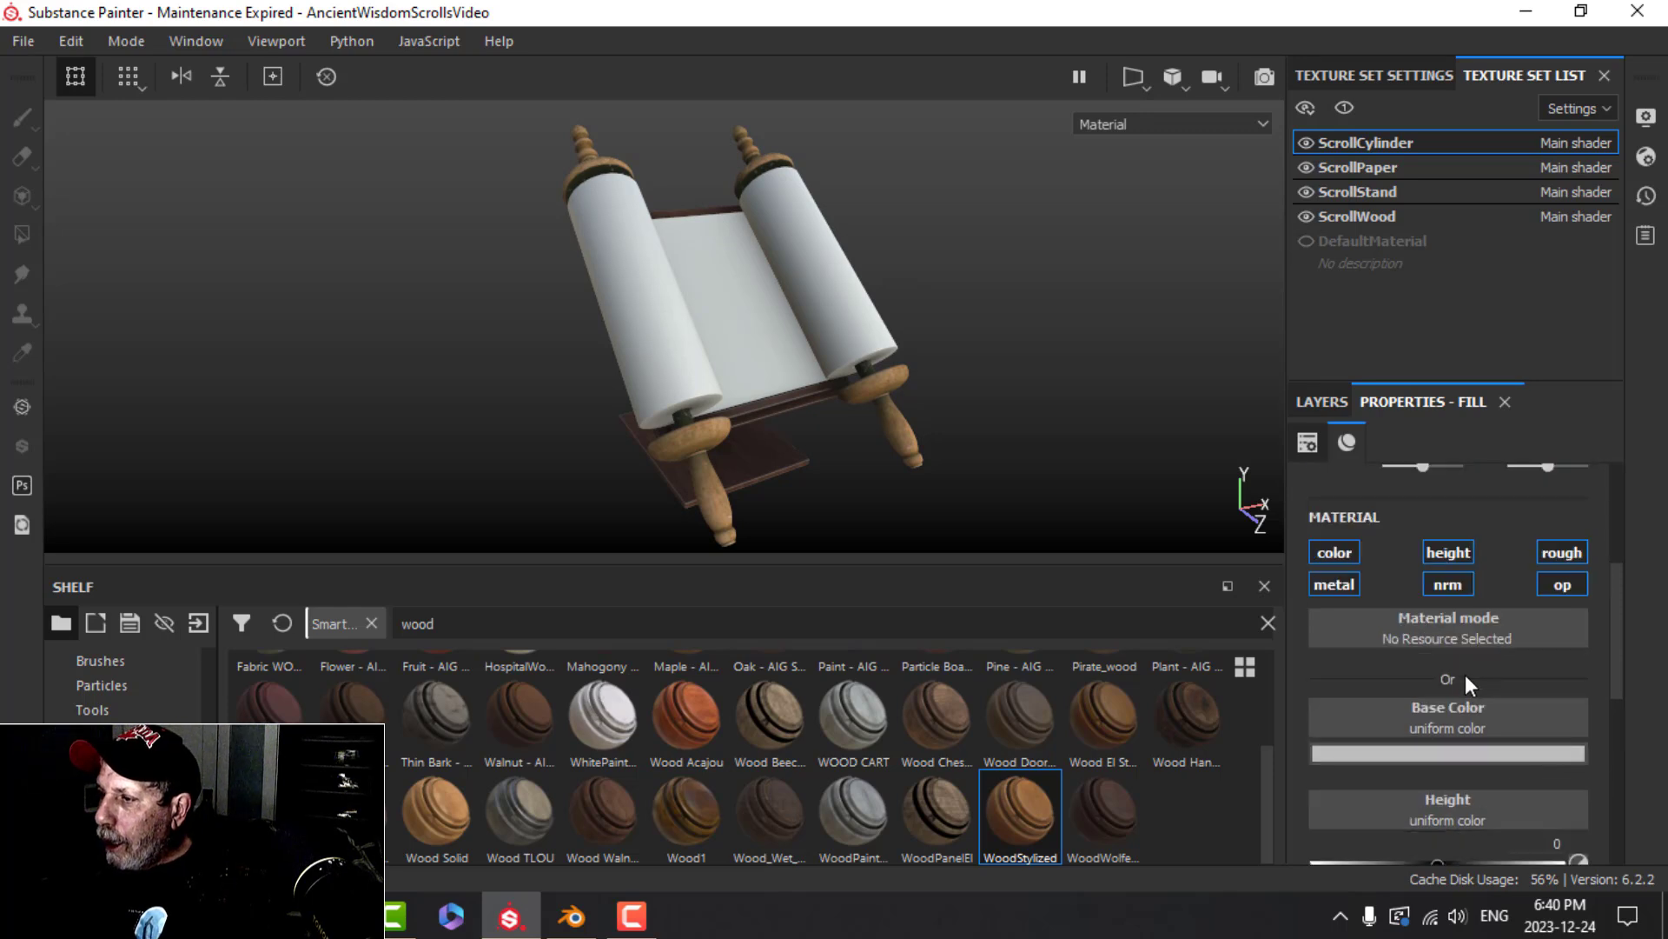
pyautogui.click(1564, 585)
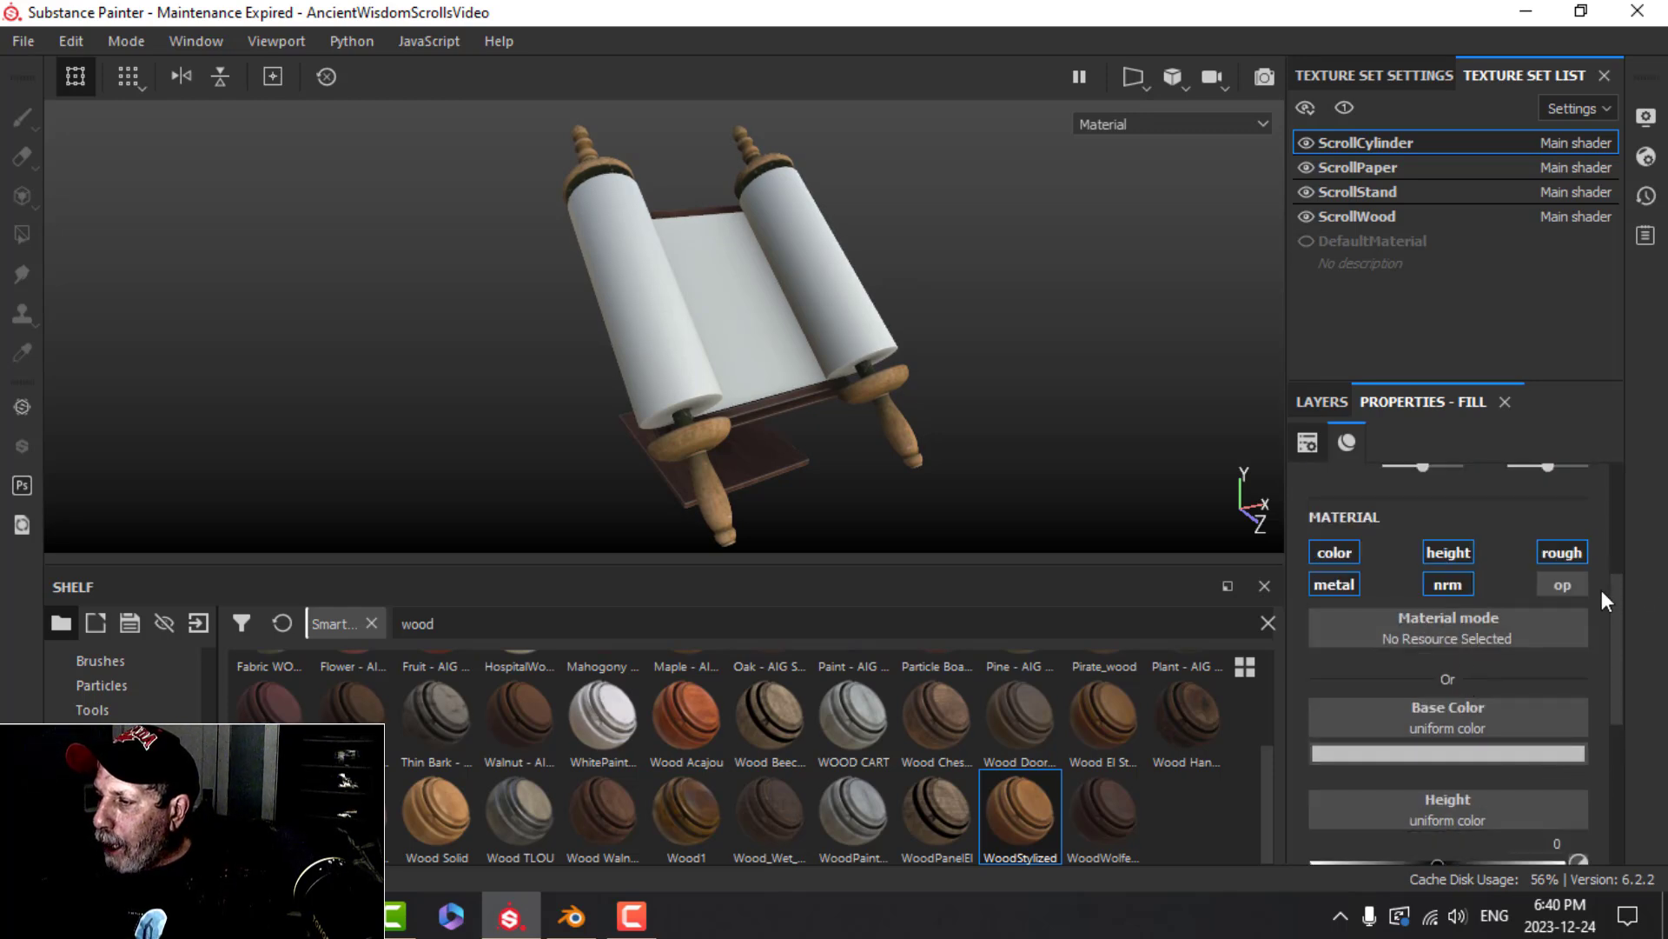
pyautogui.click(1330, 586)
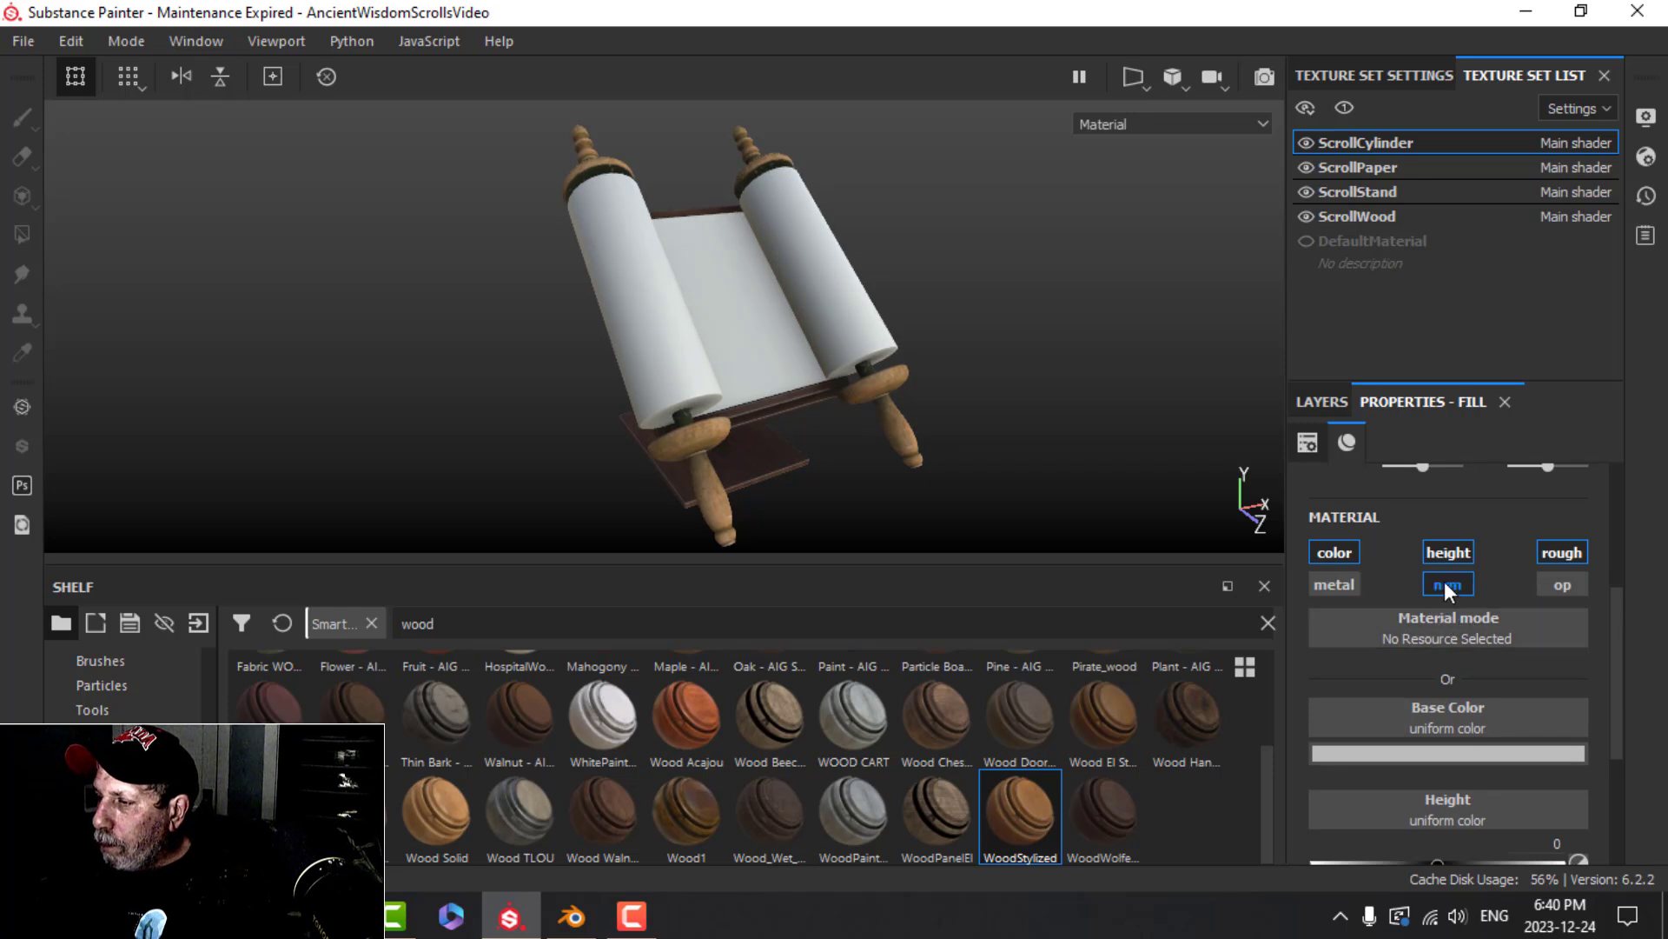
pyautogui.scroll(-1, 1473, 742)
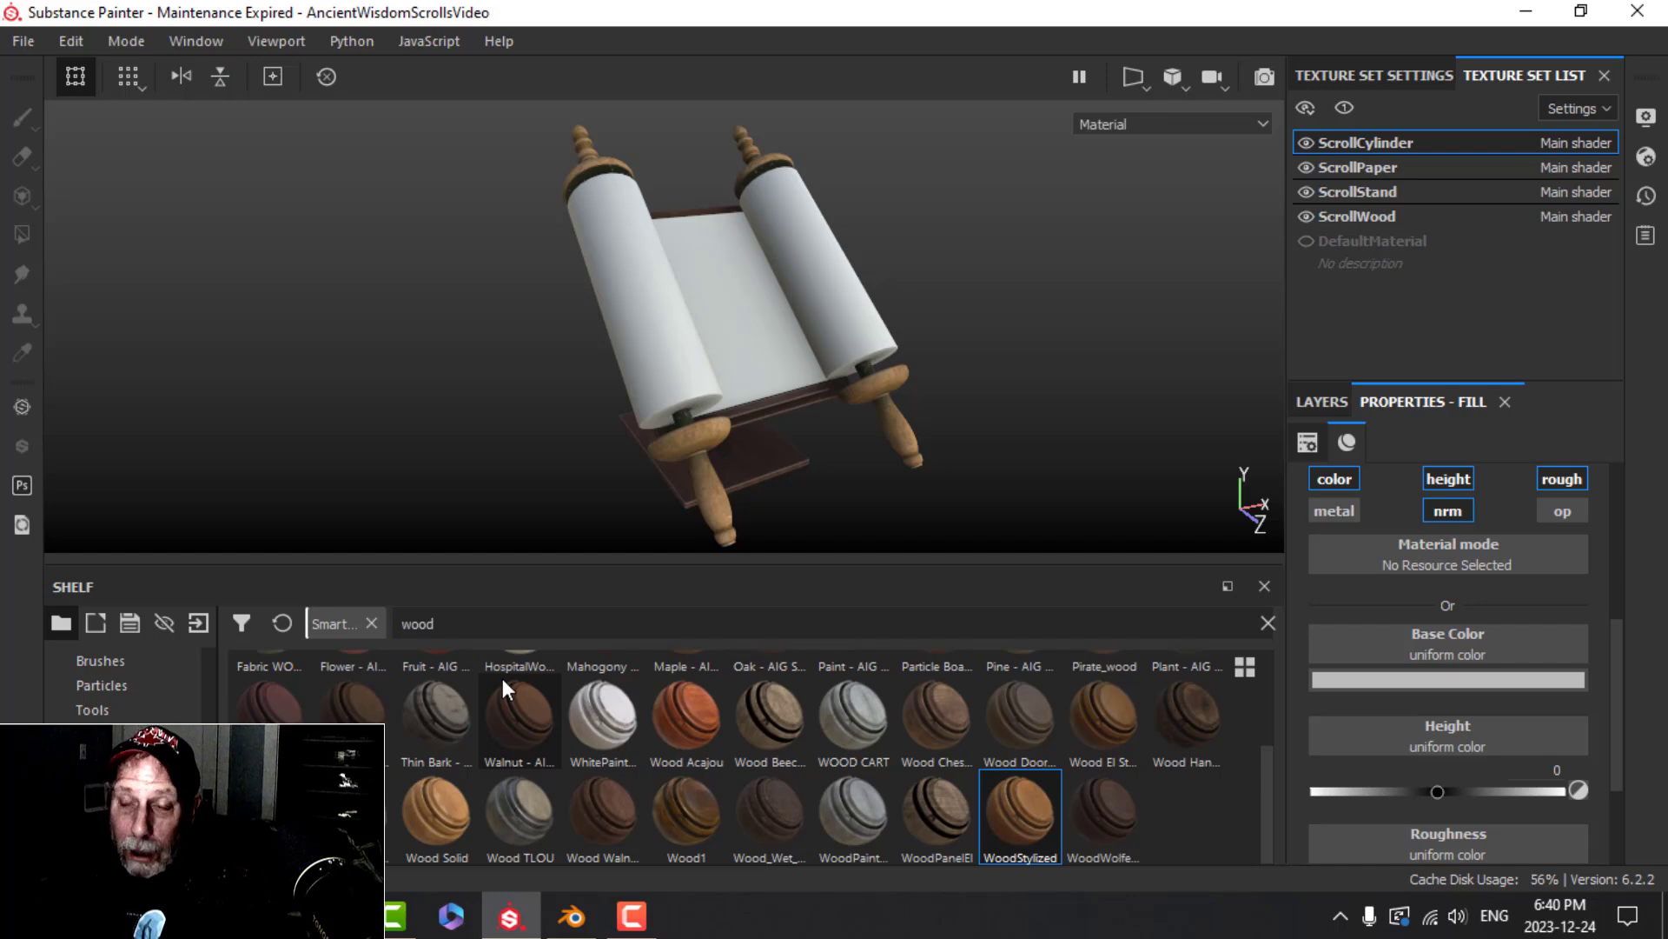
# Add parchment.jpg from the BLENDER\TEXTURES\PAPER folder to the resources for import
pyautogui.click(199, 623)
pyautogui.click(960, 132)
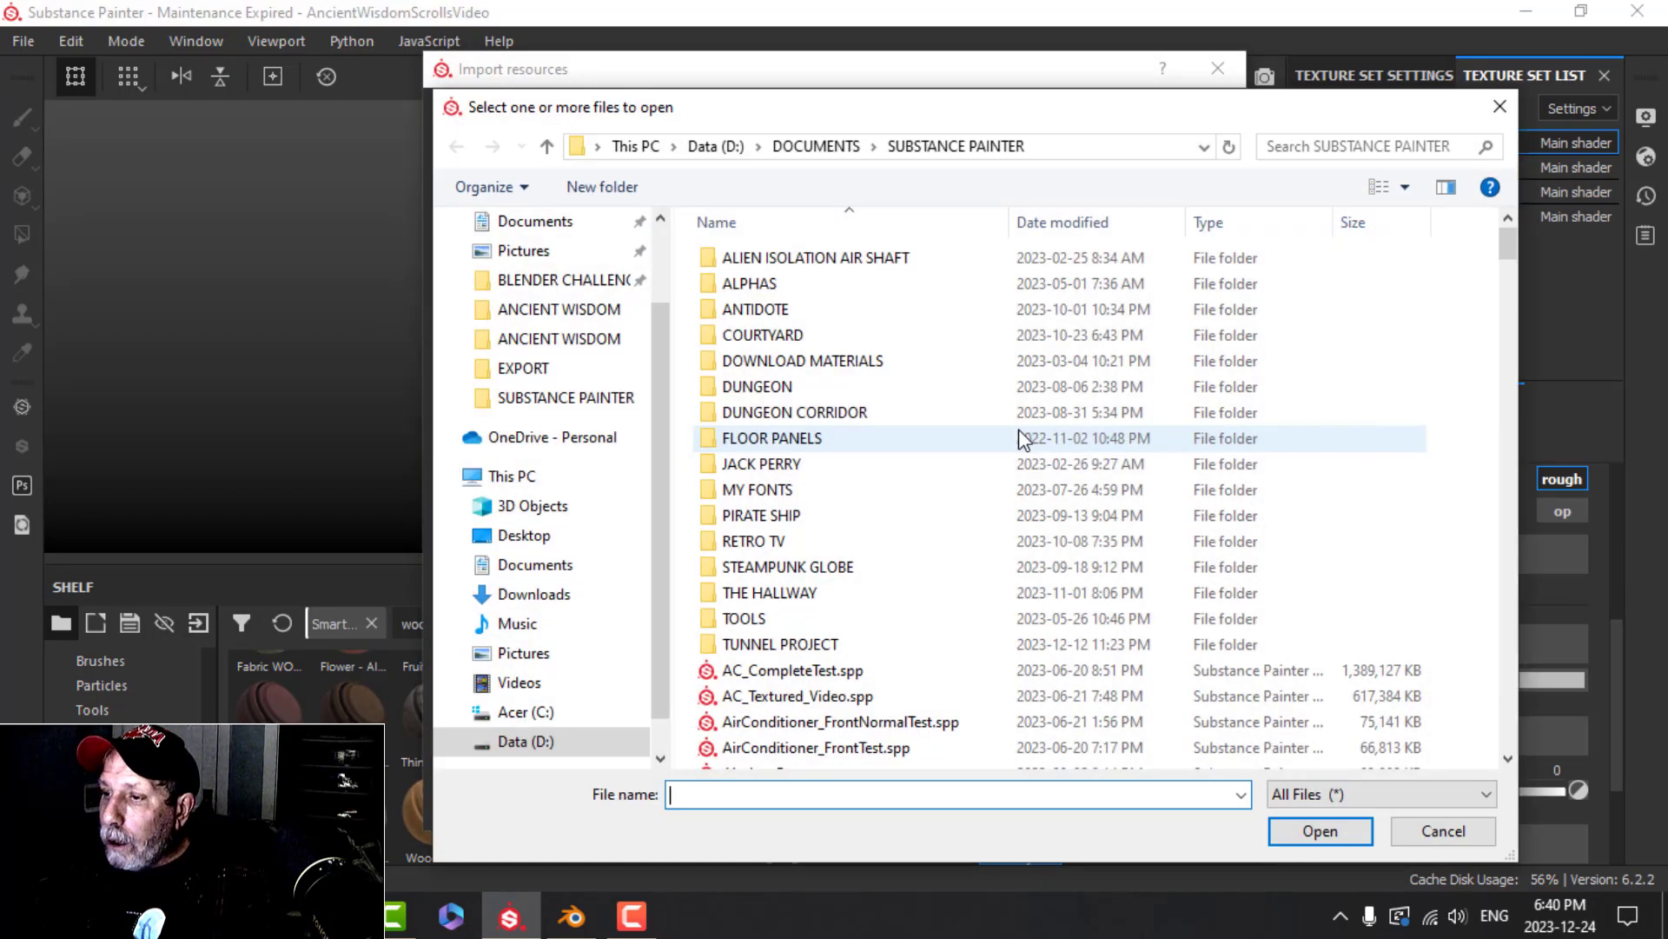
pyautogui.click(534, 368)
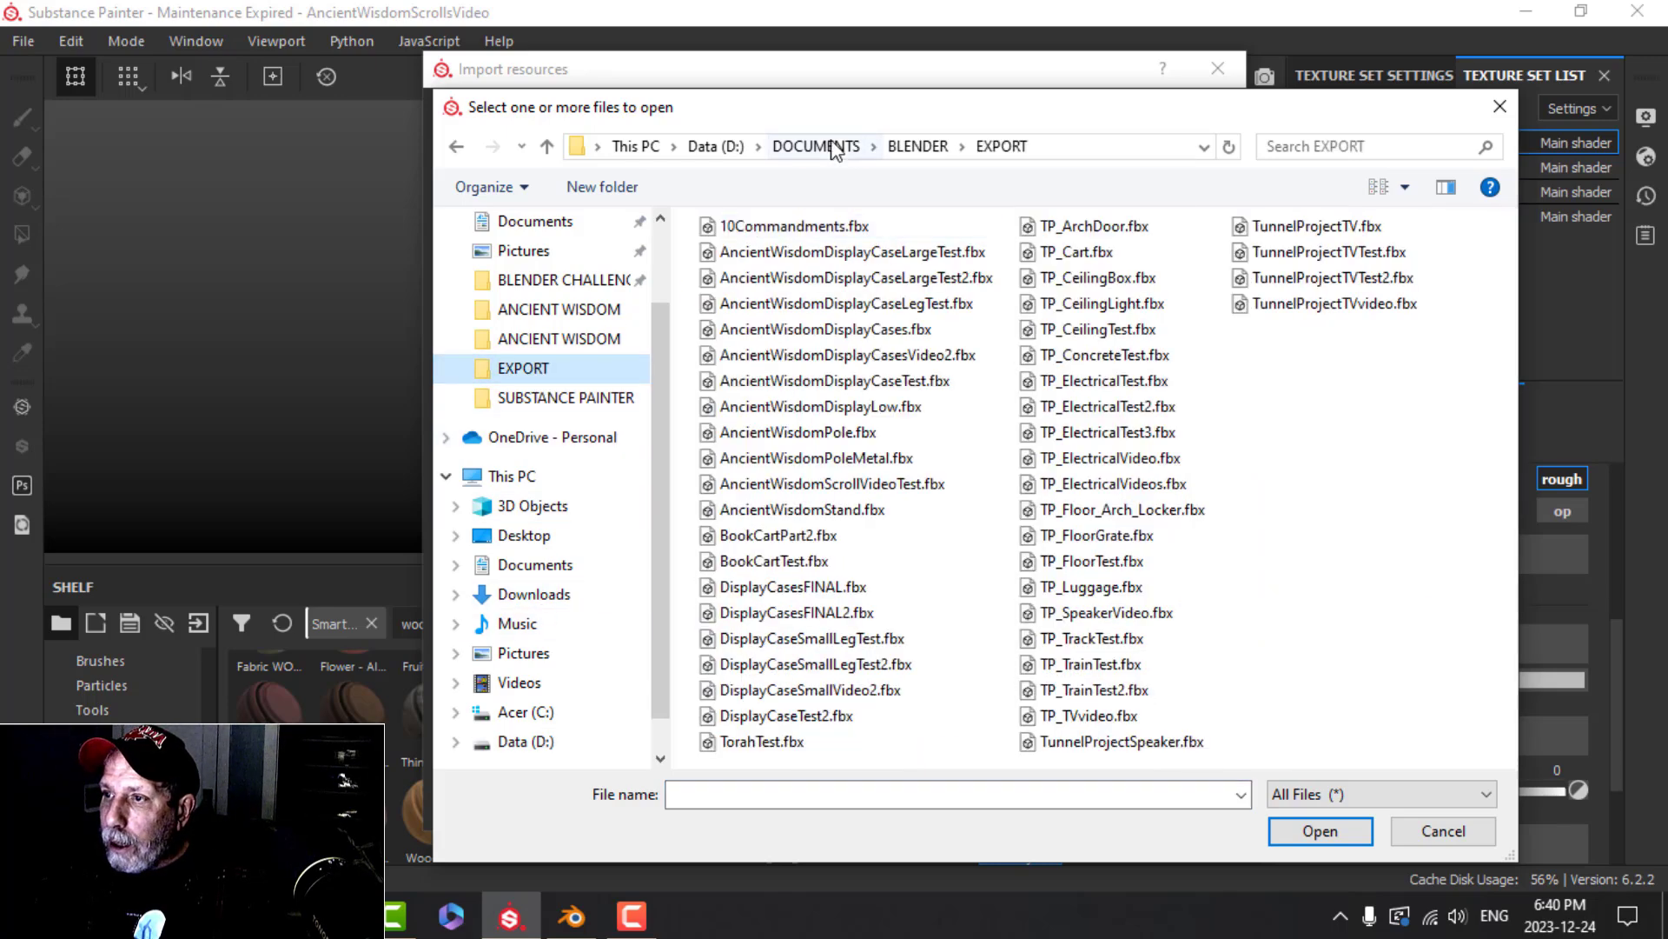
pyautogui.click(917, 146)
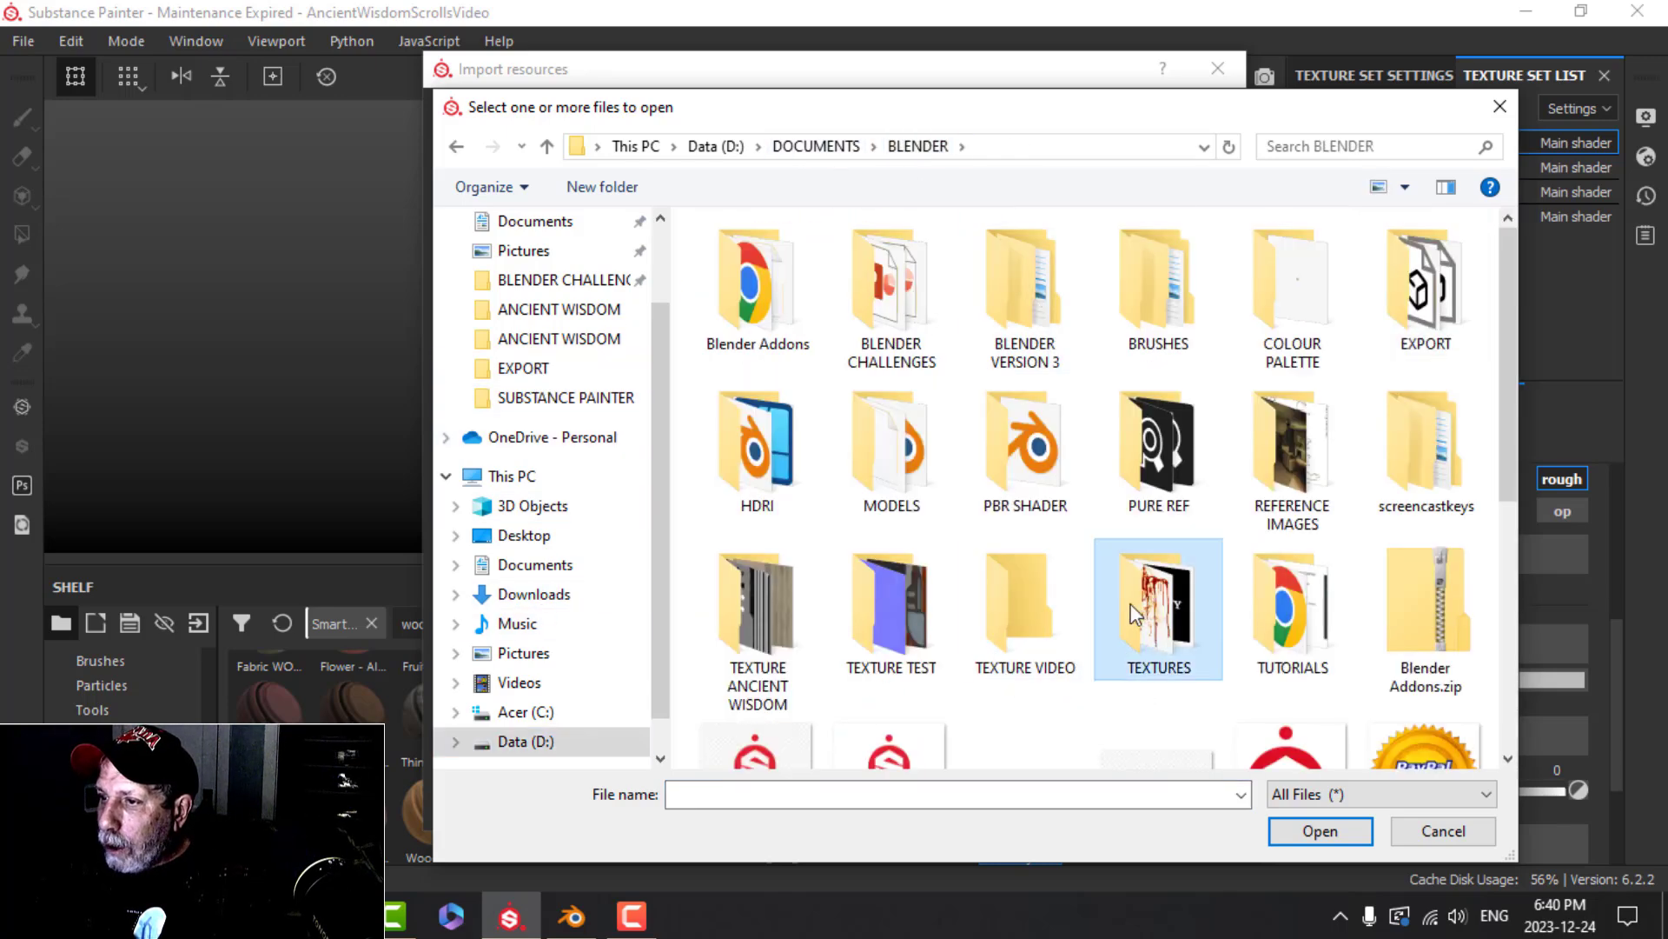
pyautogui.doubleClick(1134, 603)
pyautogui.doubleClick(1294, 629)
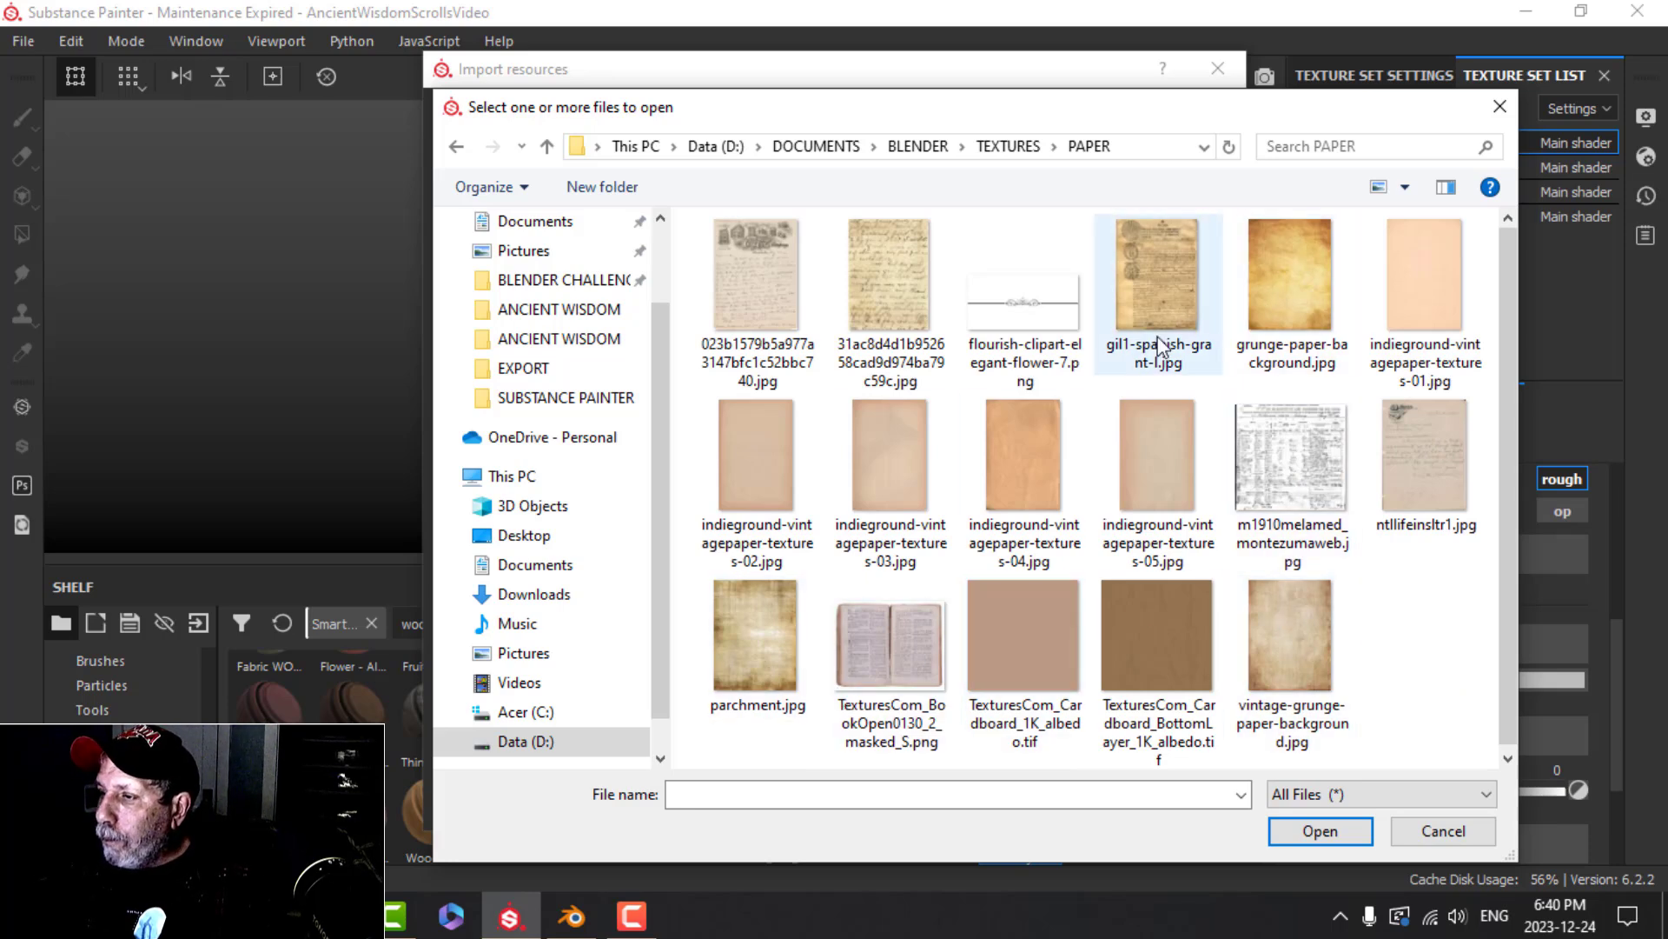
pyautogui.click(770, 657)
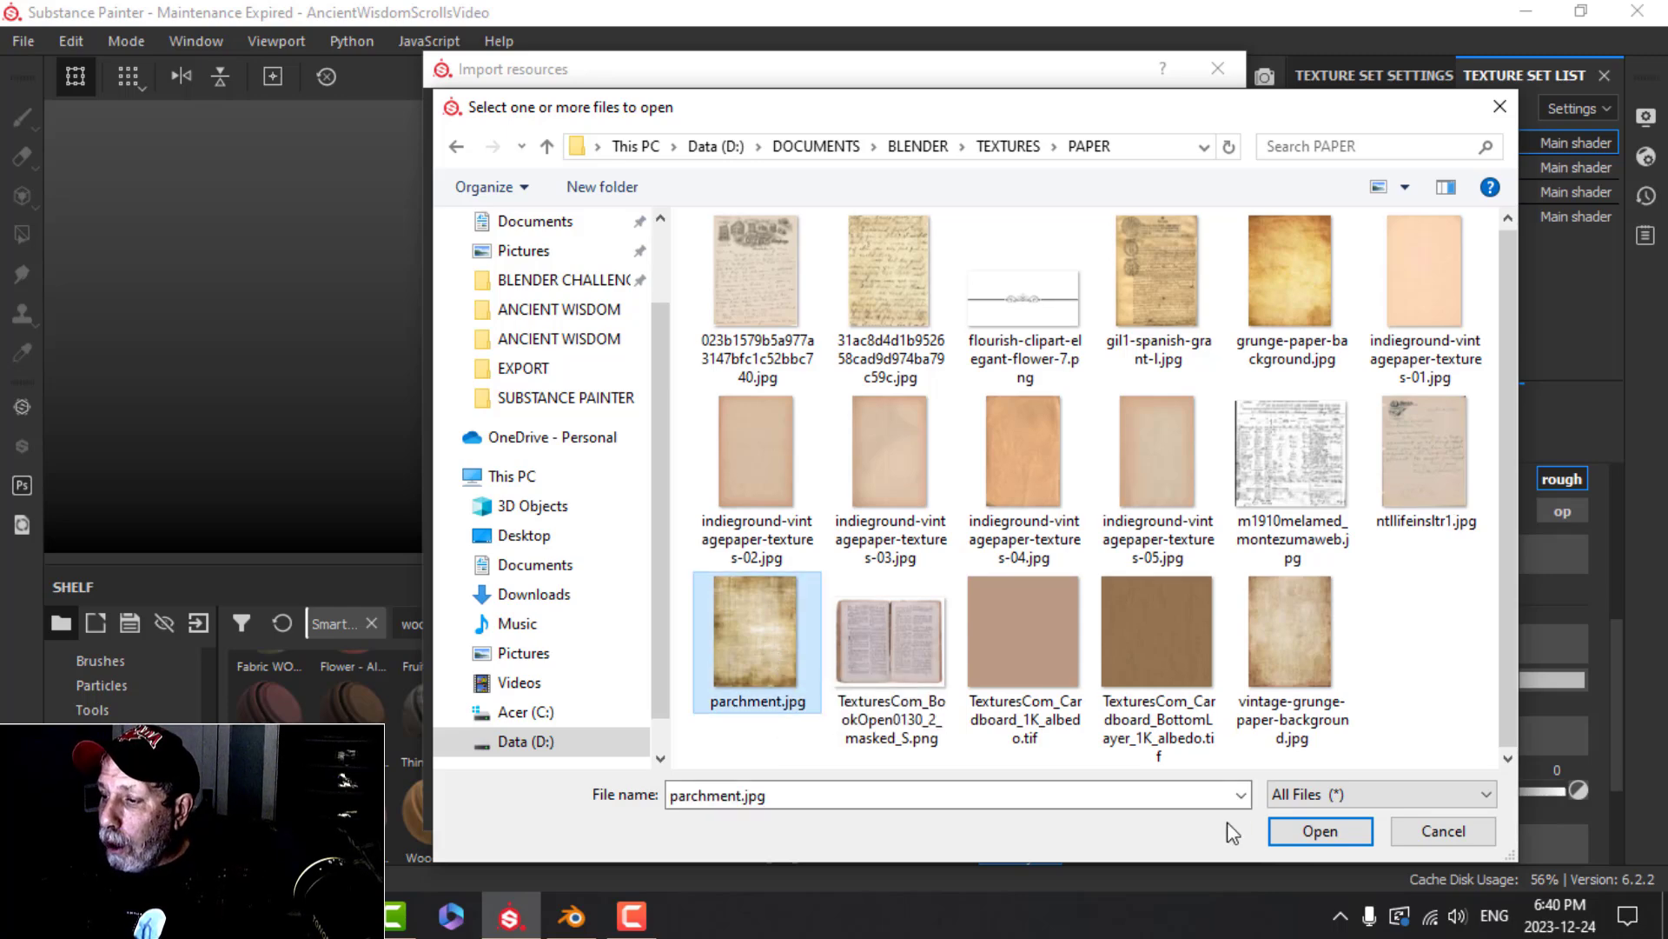
pyautogui.click(1320, 830)
# Set the usage of parchment.jpg to texture and import it into the current session
pyautogui.click(1147, 200)
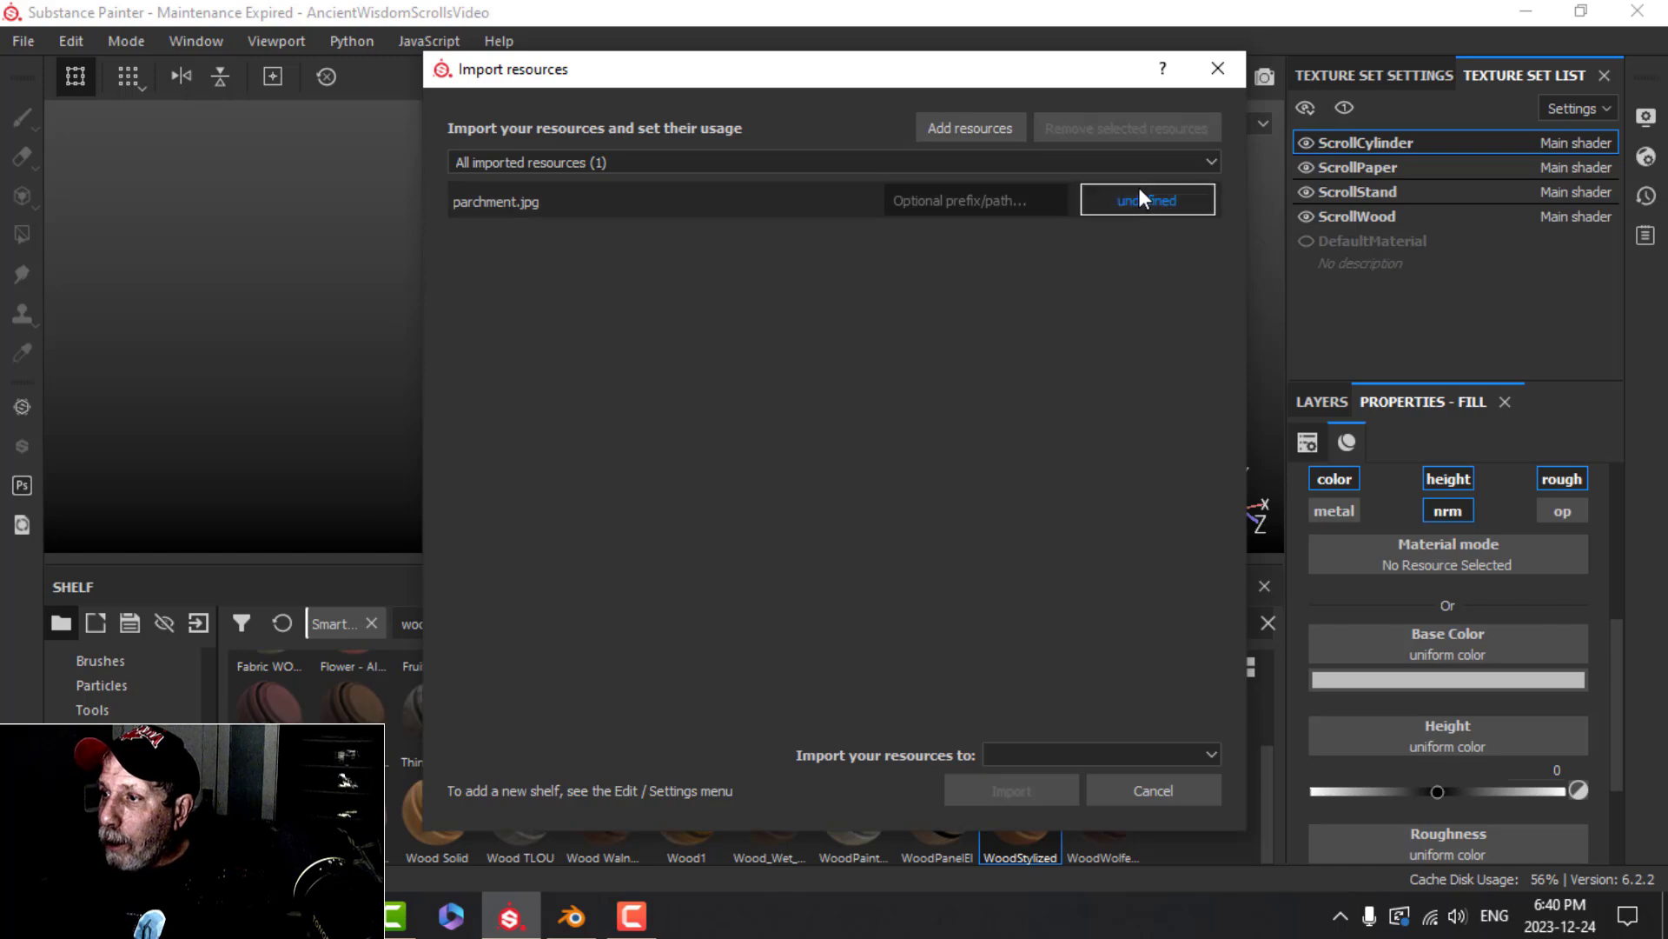
pyautogui.click(1203, 257)
pyautogui.click(1112, 754)
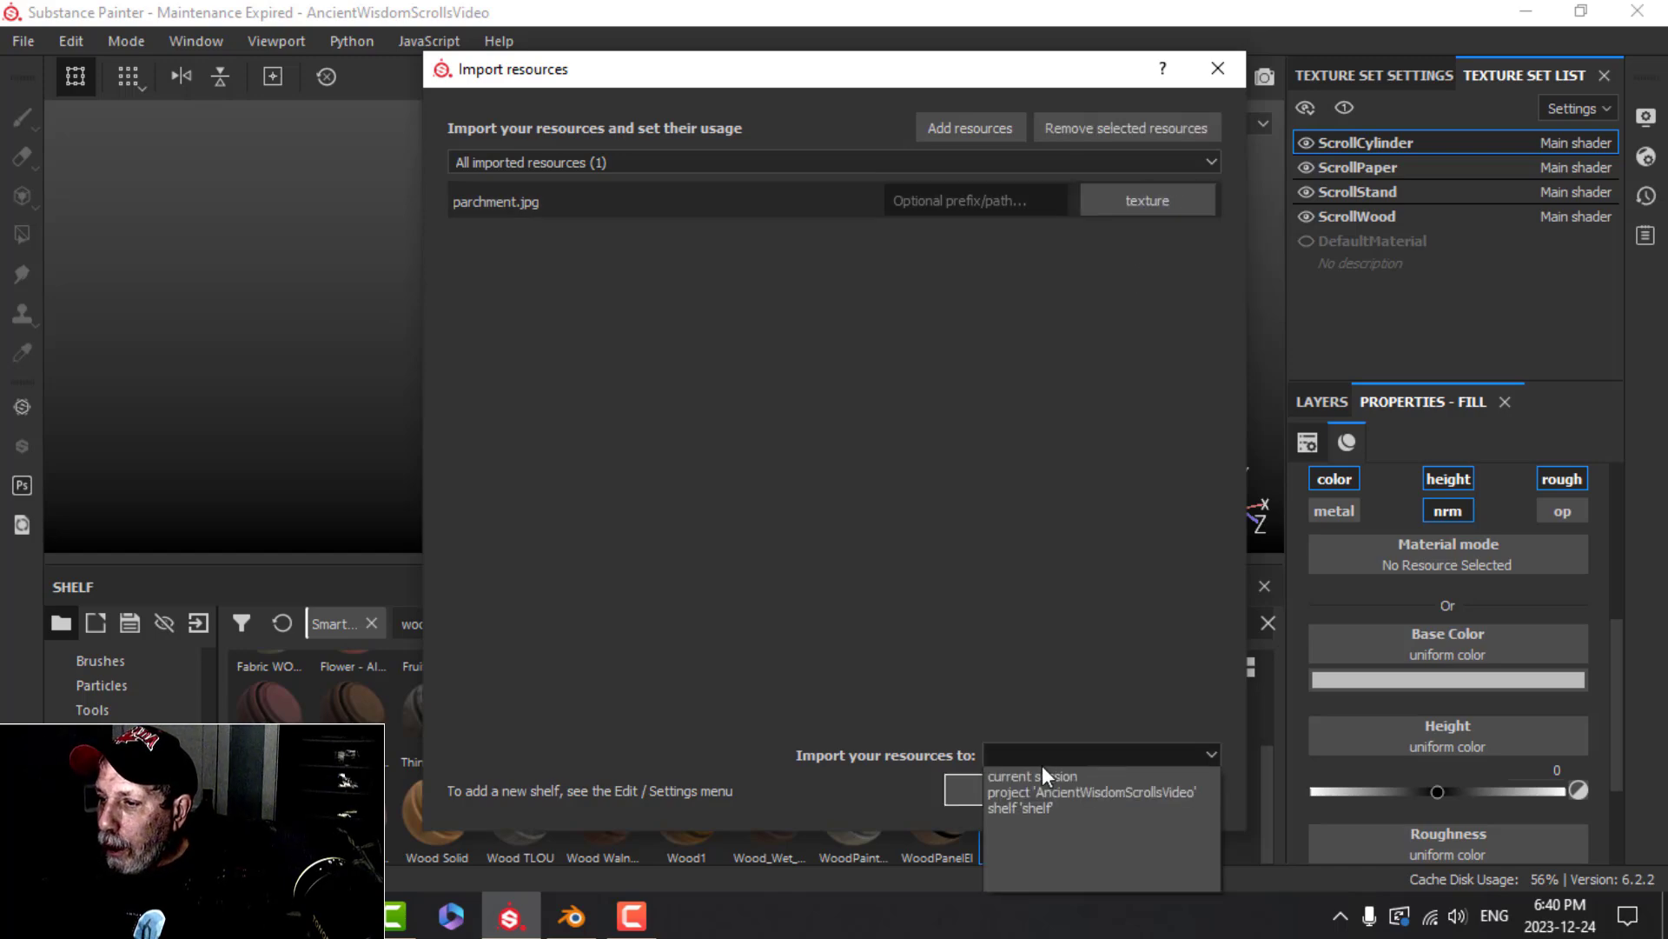
pyautogui.click(1036, 774)
pyautogui.click(1011, 787)
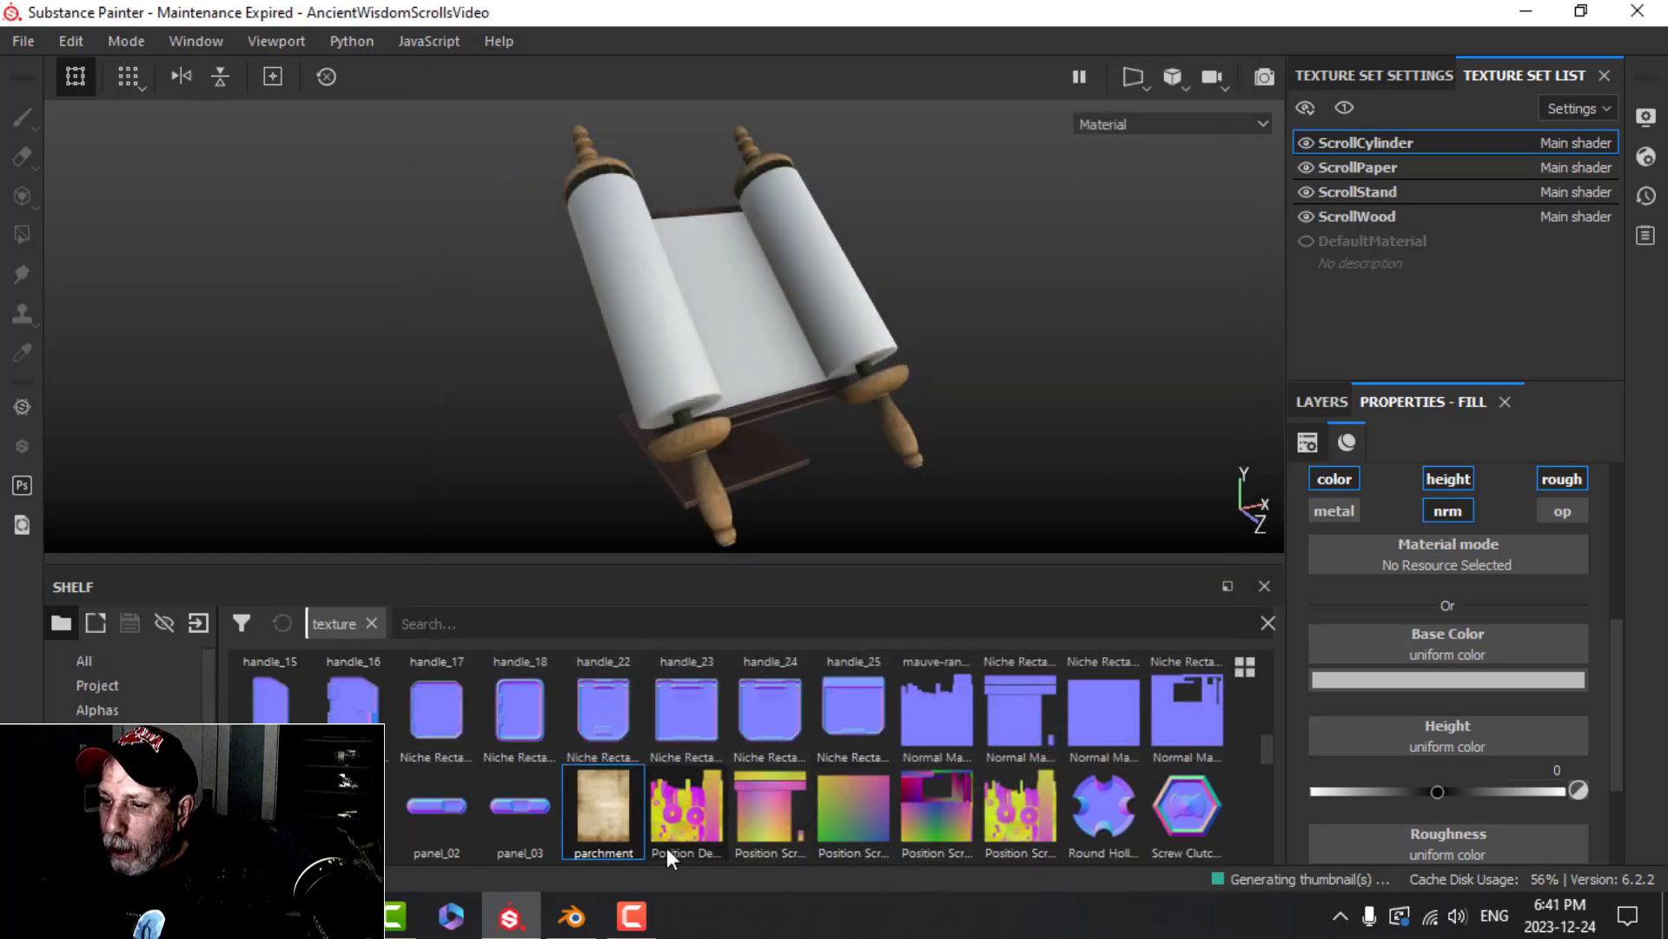
# Apply the parchment texture as the base color of the ScrollCylinder fill layer and inspect the rolls
pyautogui.moveTo(602, 800); pyautogui.dragTo(1373, 654)
pyautogui.keyDown('alt'); pyautogui.moveTo(905, 324); pyautogui.dragTo(864, 229); pyautogui.keyUp('alt')
pyautogui.scroll(3, 748, 348)
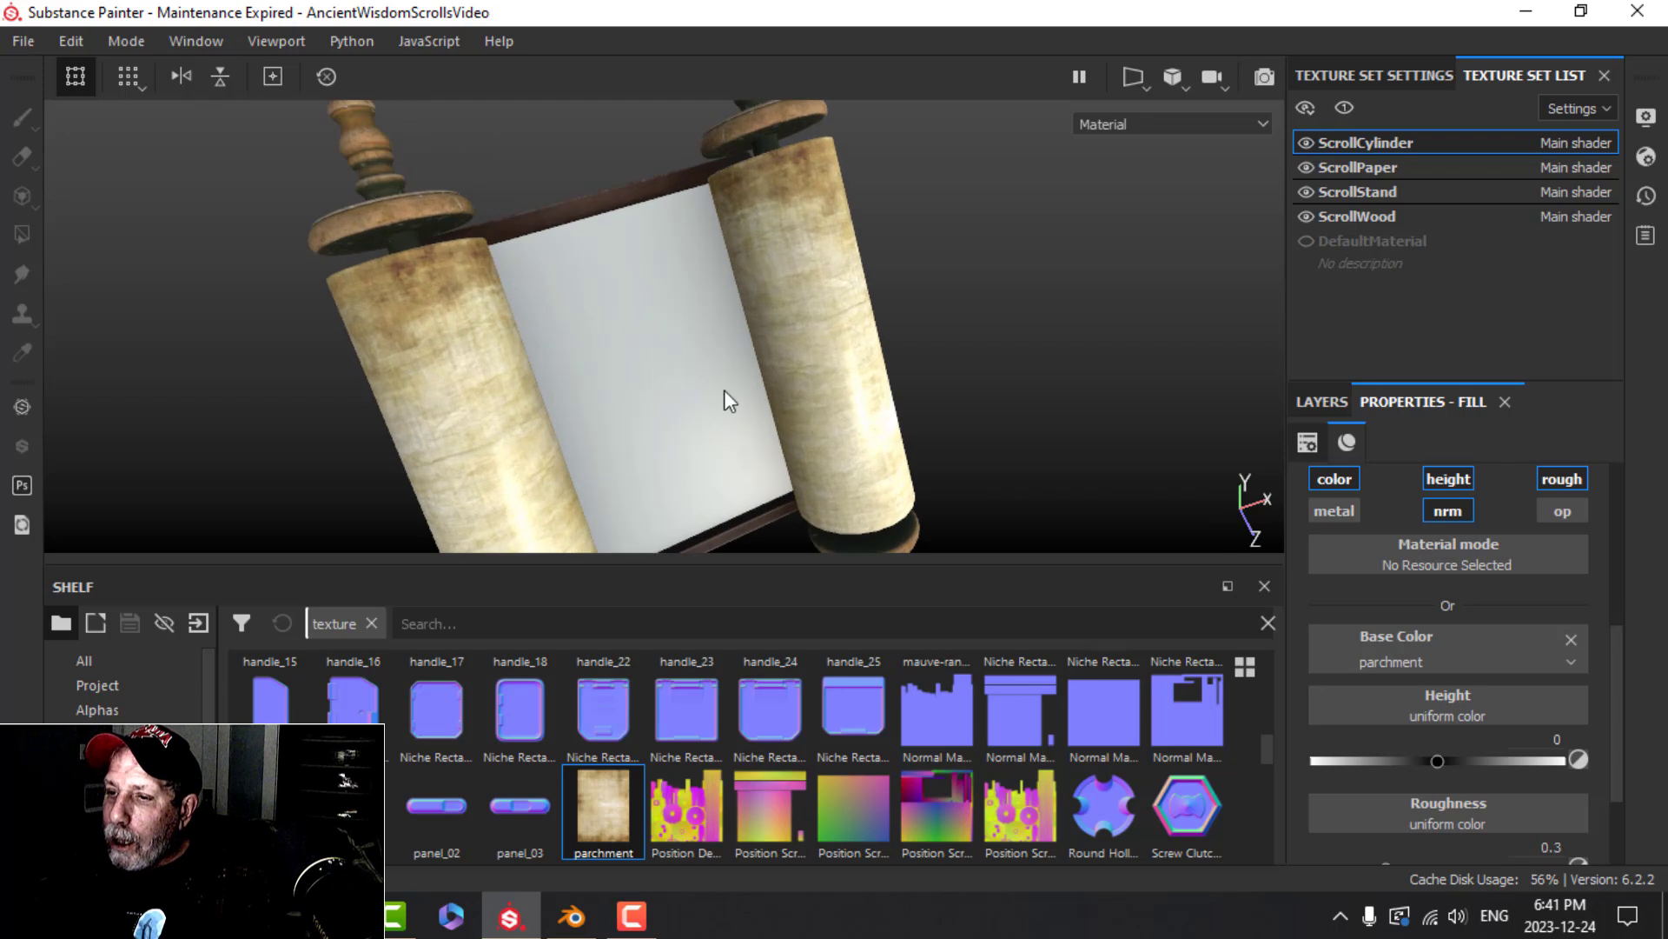
pyautogui.keyDown('alt'); pyautogui.moveTo(728, 377); pyautogui.dragTo(707, 287); pyautogui.keyUp('alt')
pyautogui.keyDown('alt'); pyautogui.moveTo(735, 363); pyautogui.dragTo(739, 304, button='middle'); pyautogui.keyUp('alt')
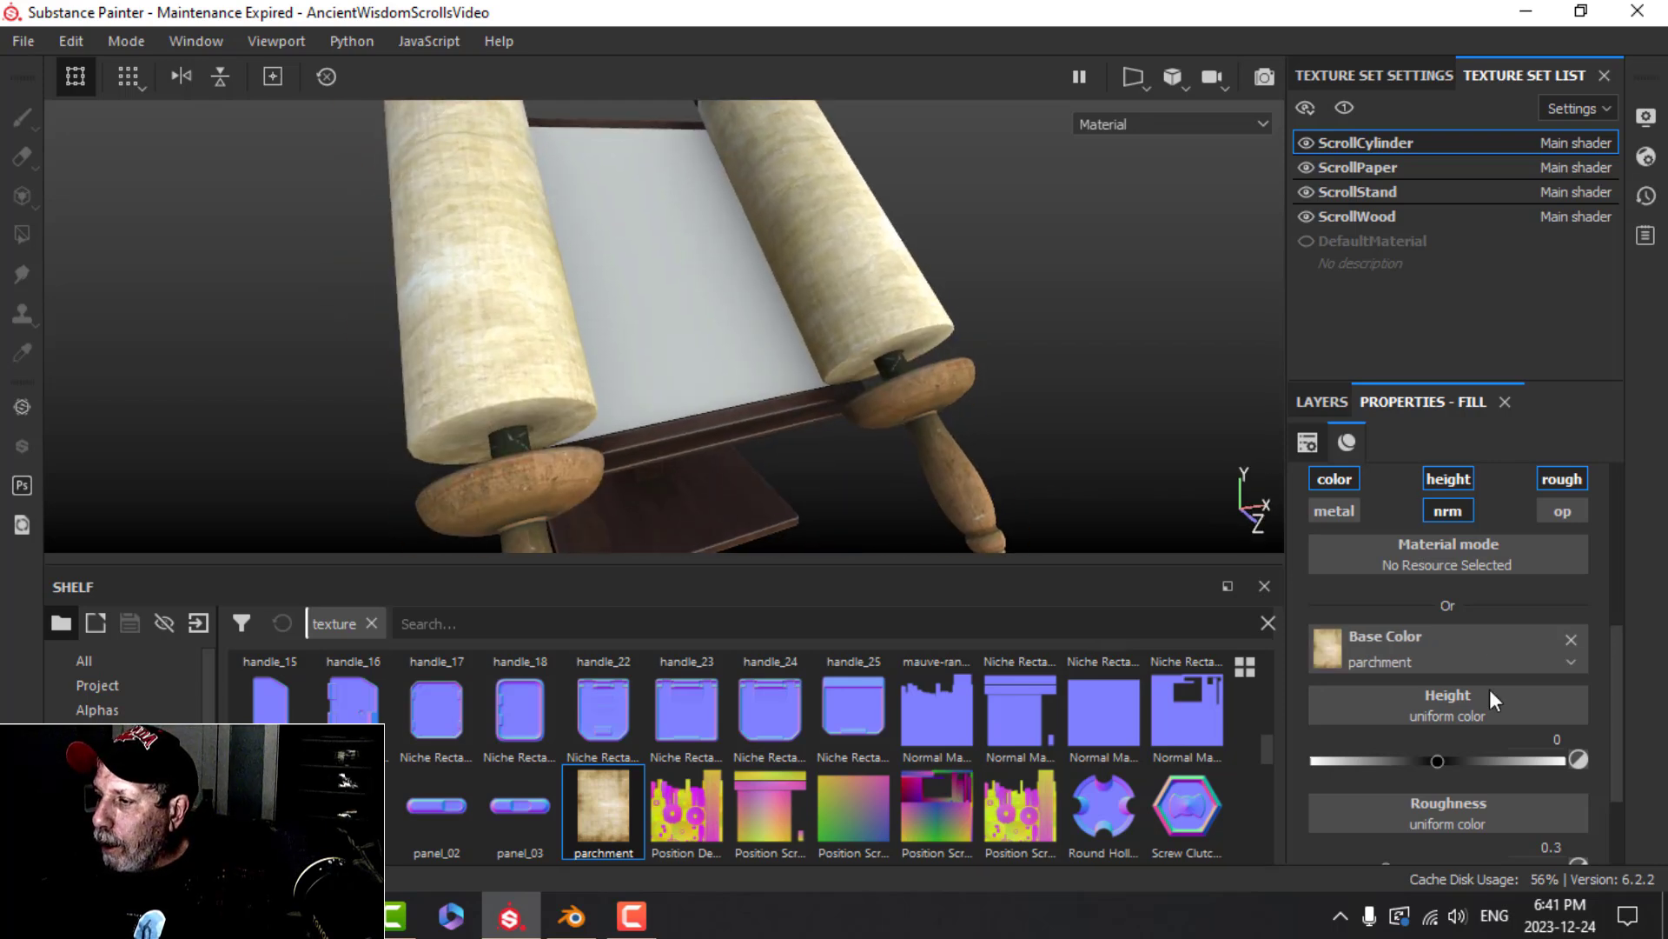
# Set the roughness of the ScrollCylinder fill layer to 1
pyautogui.scroll(-3, 1474, 660)
pyautogui.moveTo(1397, 737); pyautogui.dragTo(1649, 740)
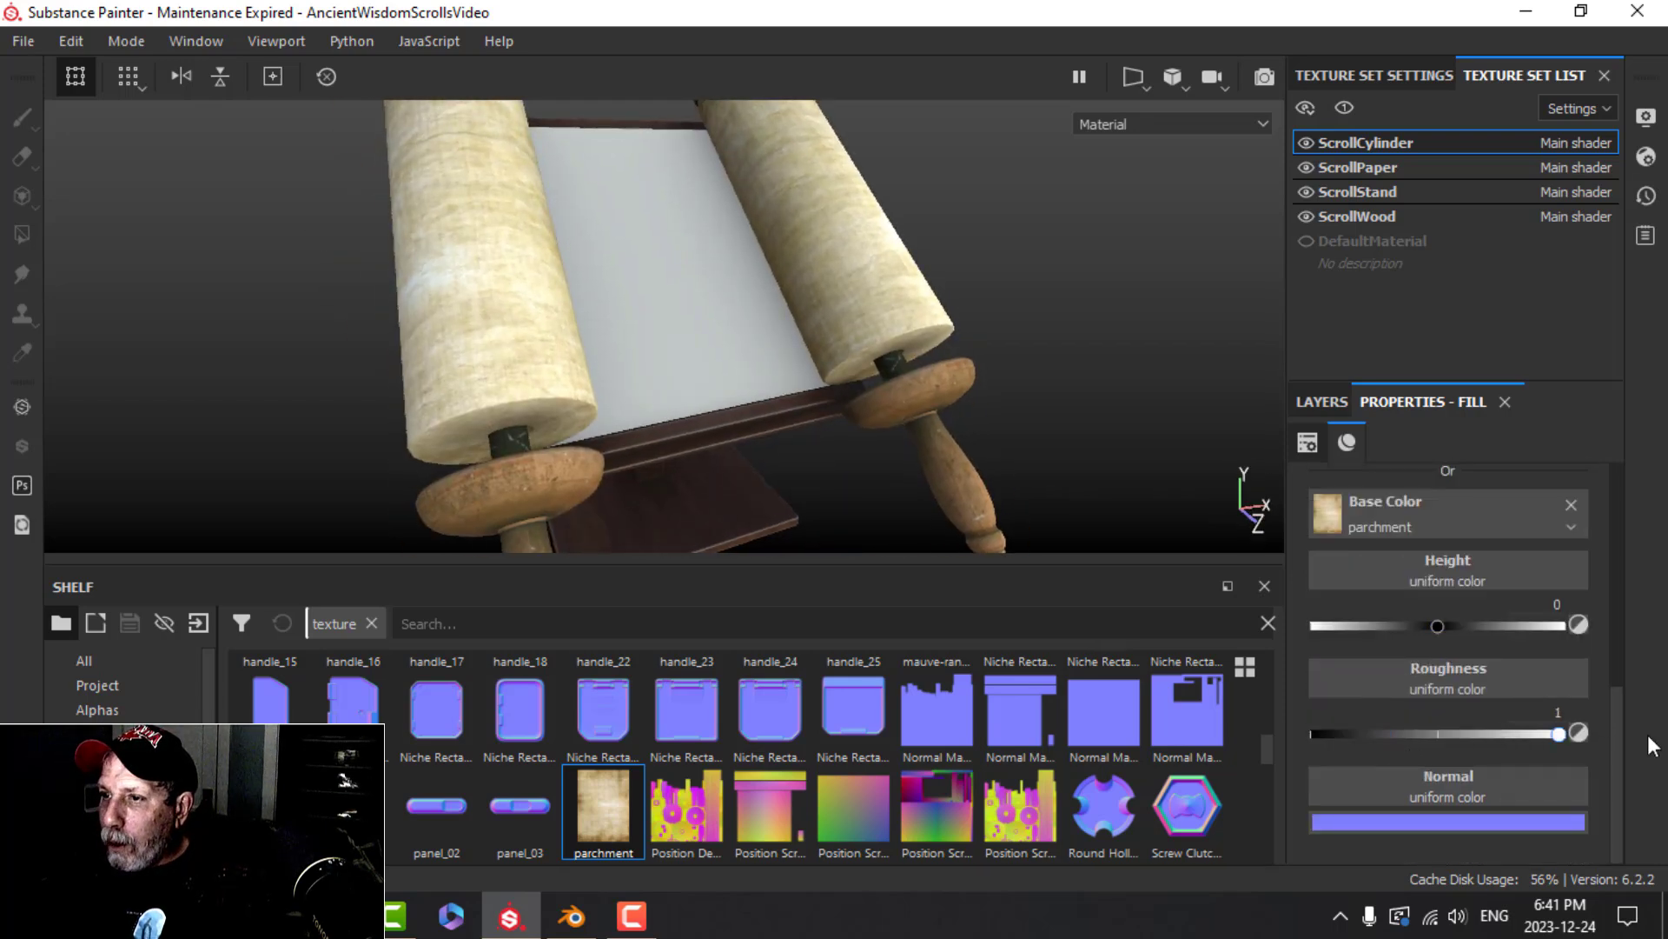
pyautogui.scroll(-4, 814, 337)
pyautogui.keyDown('alt'); pyautogui.moveTo(635, 304); pyautogui.dragTo(692, 335, button='middle'); pyautogui.keyUp('alt')
pyautogui.keyDown('alt'); pyautogui.moveTo(692, 335); pyautogui.dragTo(714, 340); pyautogui.keyUp('alt')
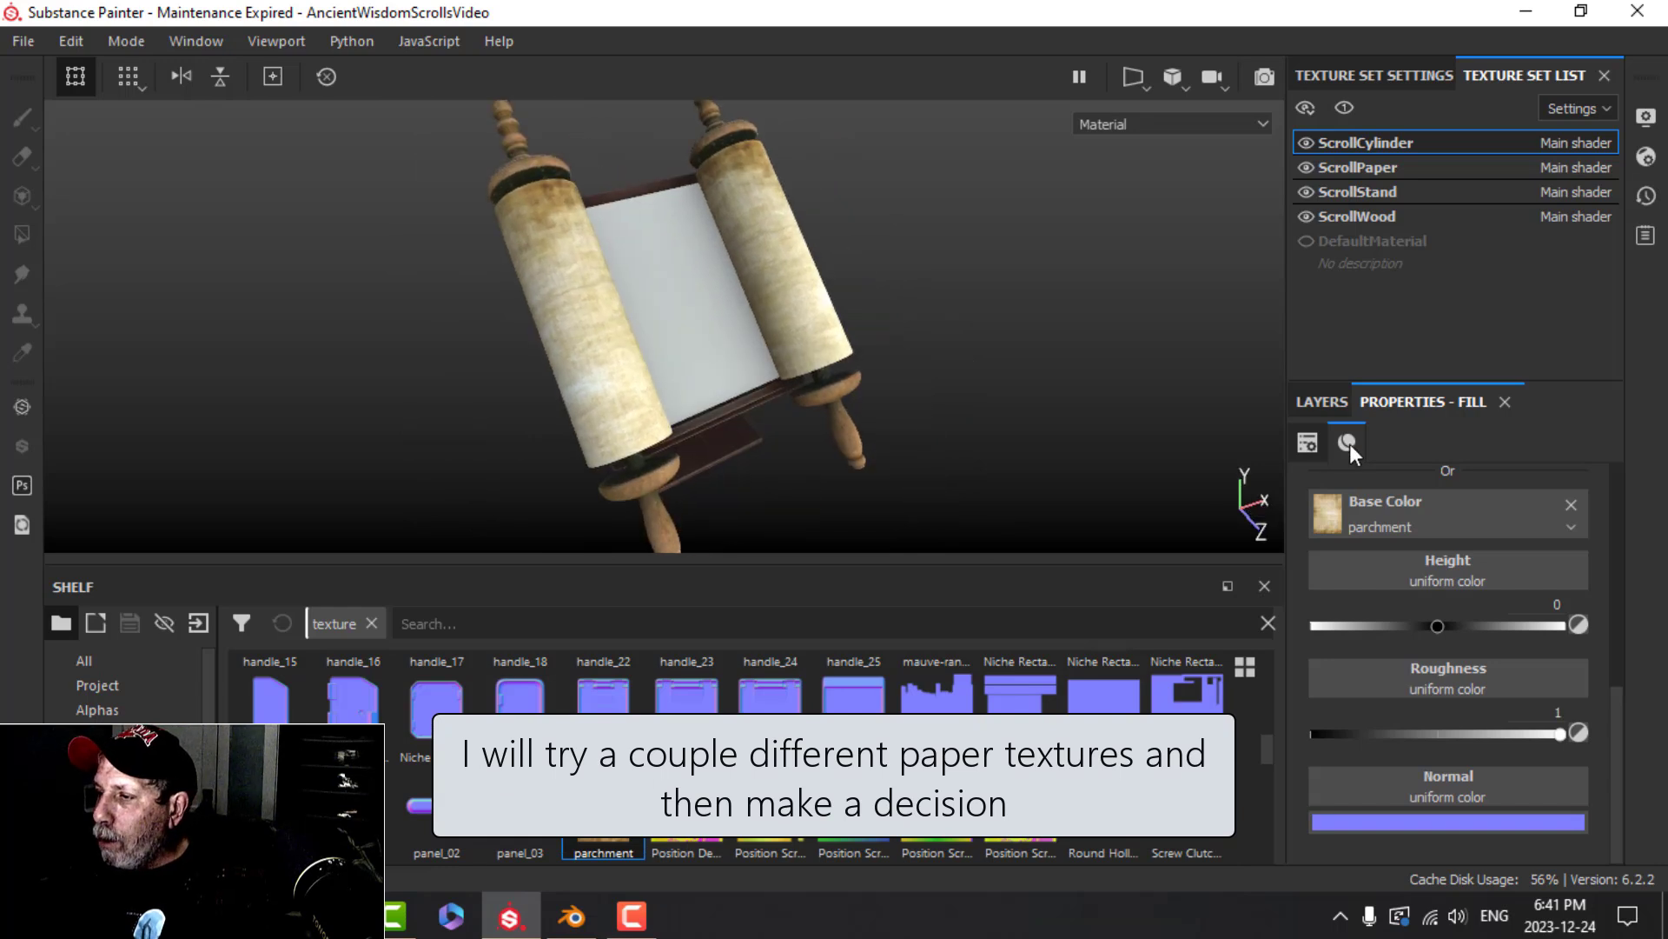
pyautogui.click(1323, 402)
pyautogui.moveTo(674, 418)
pyautogui.keyDown('alt'); pyautogui.mouseDown()
pyautogui.moveTo(1013, 318)
pyautogui.moveTo(653, 396)
pyautogui.mouseUp(); pyautogui.keyUp('alt')
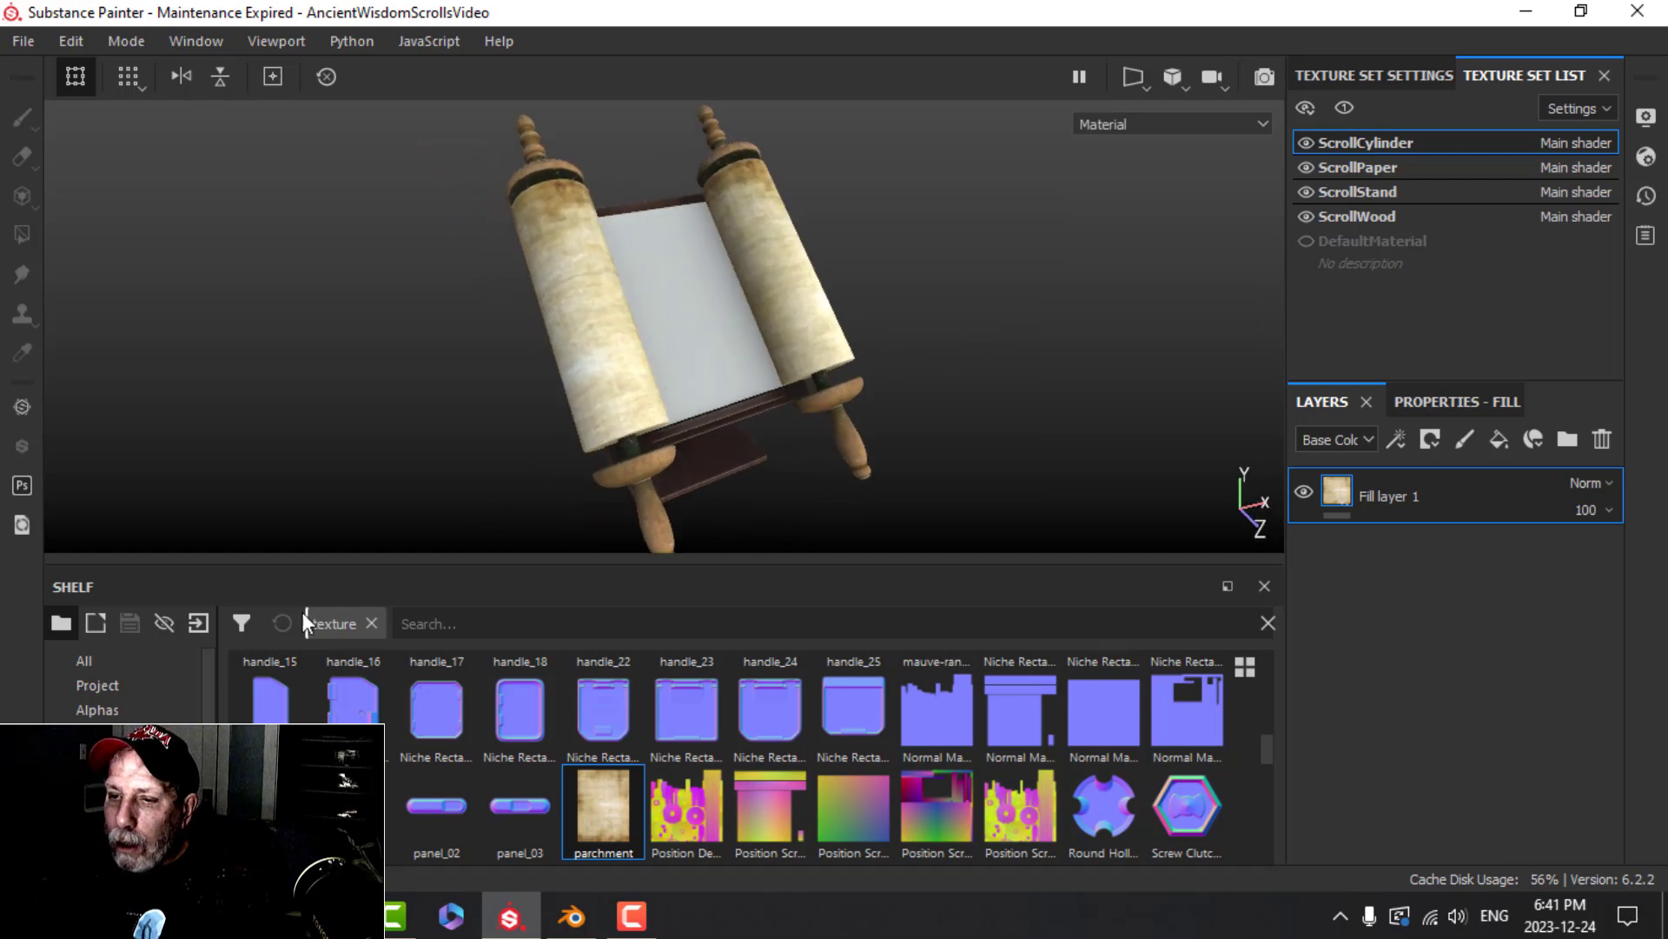
# Import indieground-vintagepaper-textures-04.jpg from the PAPER folder as a texture into the current session
pyautogui.click(205, 621)
pyautogui.click(992, 139)
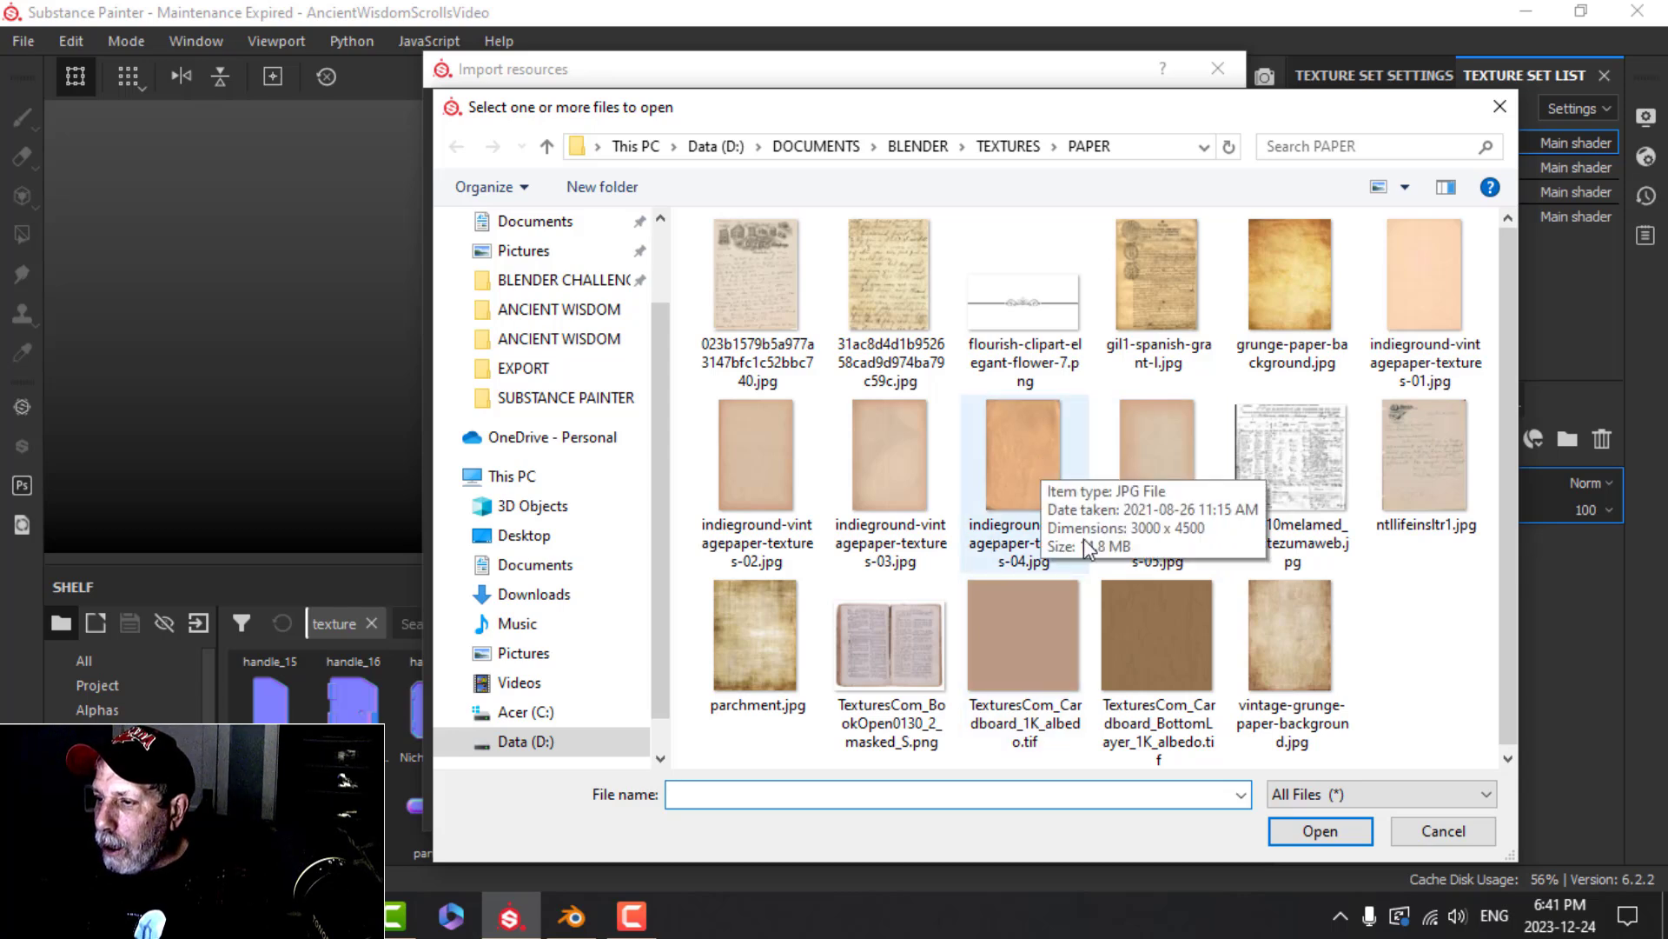
pyautogui.click(1034, 487)
pyautogui.click(1295, 832)
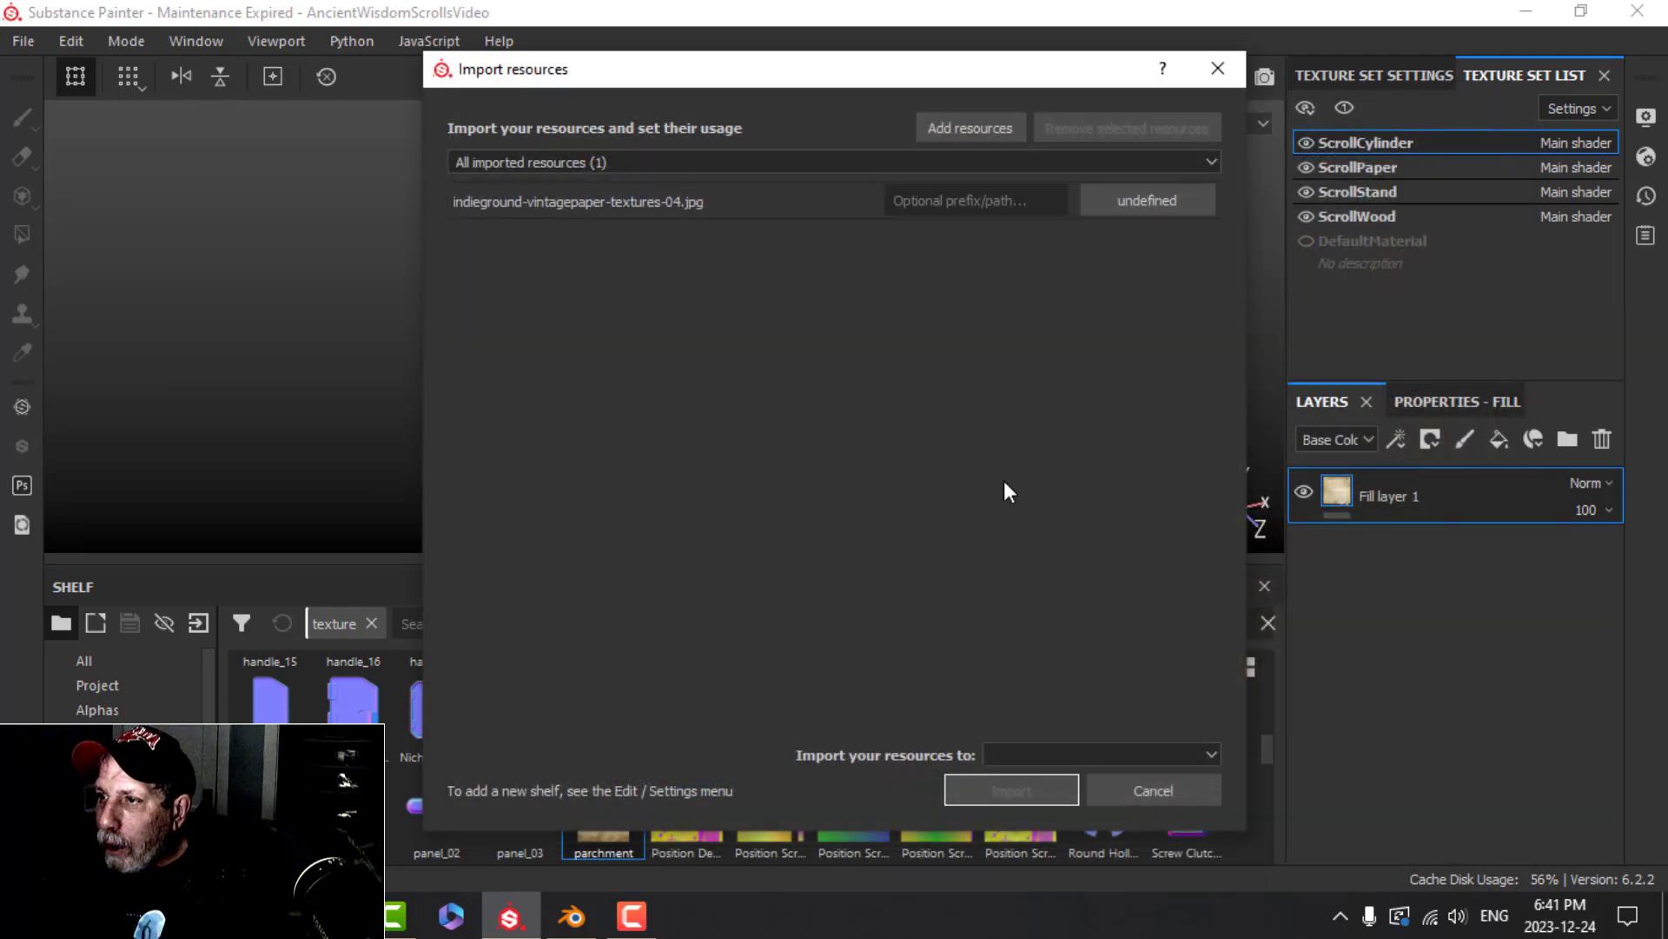
pyautogui.click(1161, 199)
pyautogui.click(1201, 285)
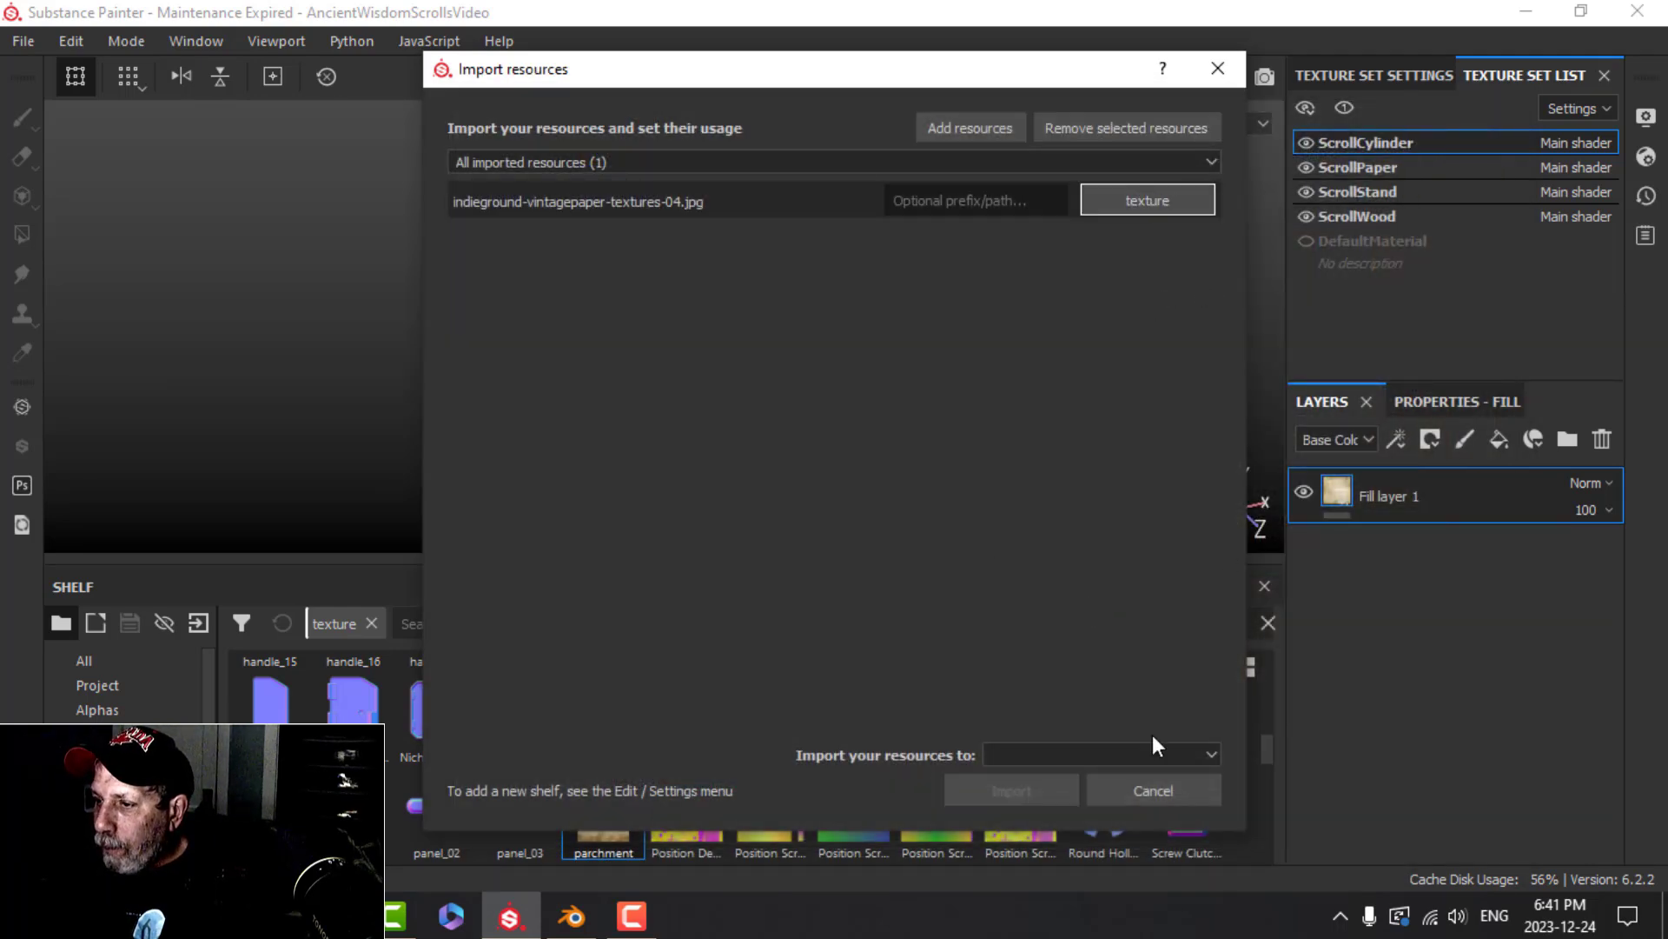
pyautogui.click(1130, 754)
pyautogui.click(1084, 771)
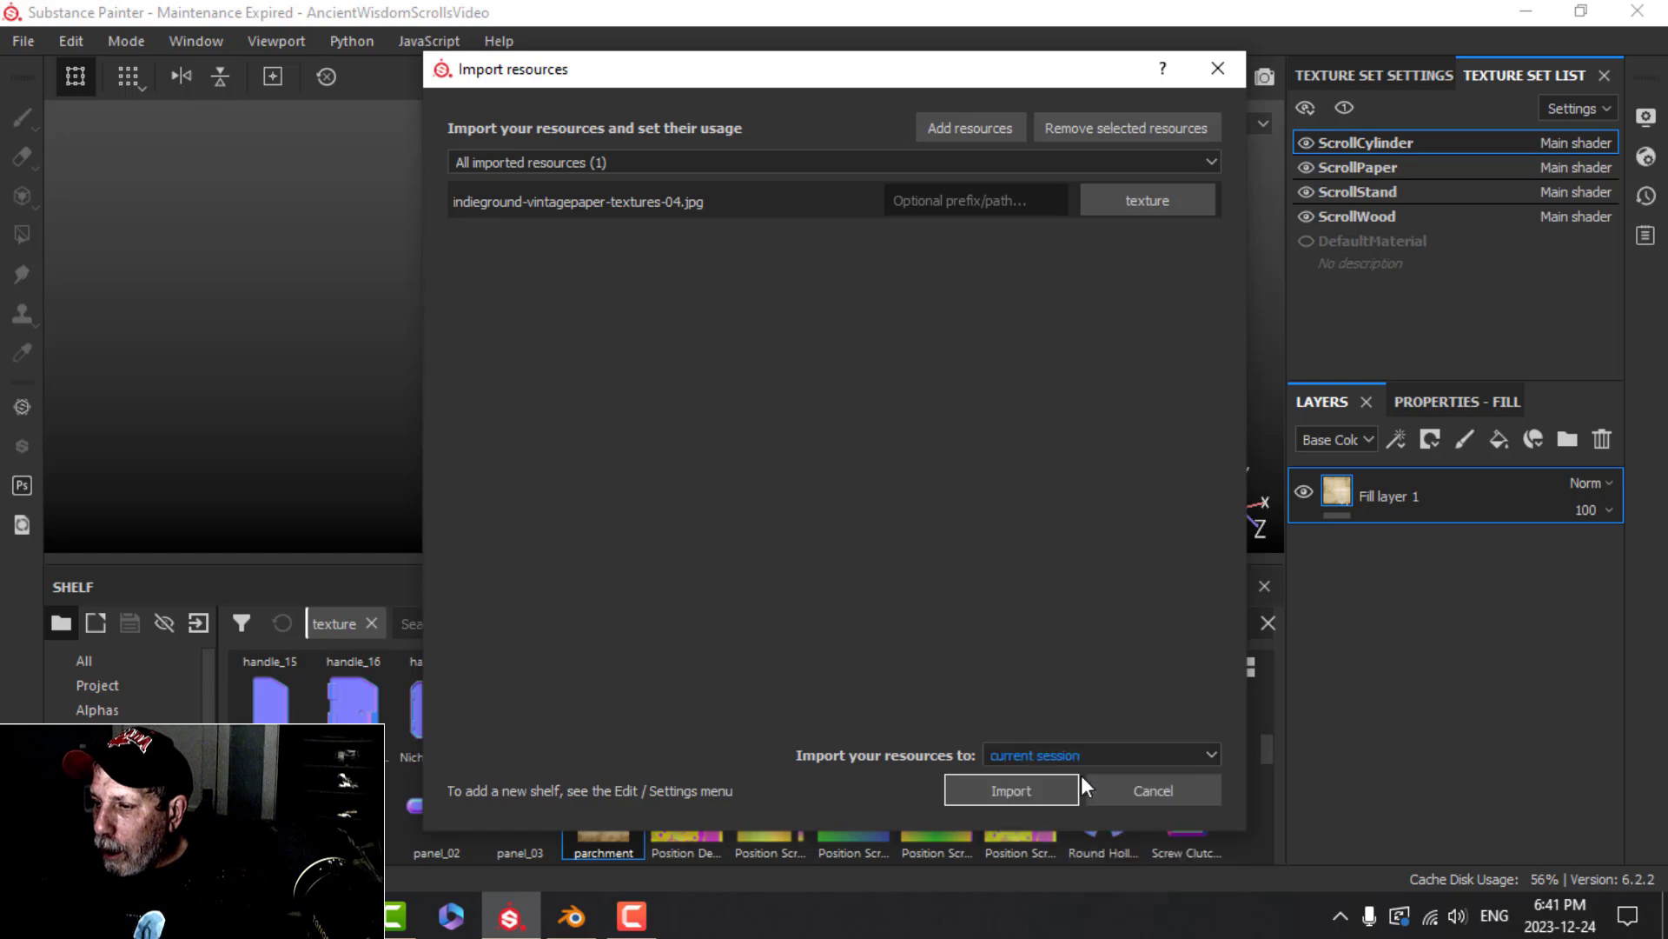
pyautogui.click(1008, 790)
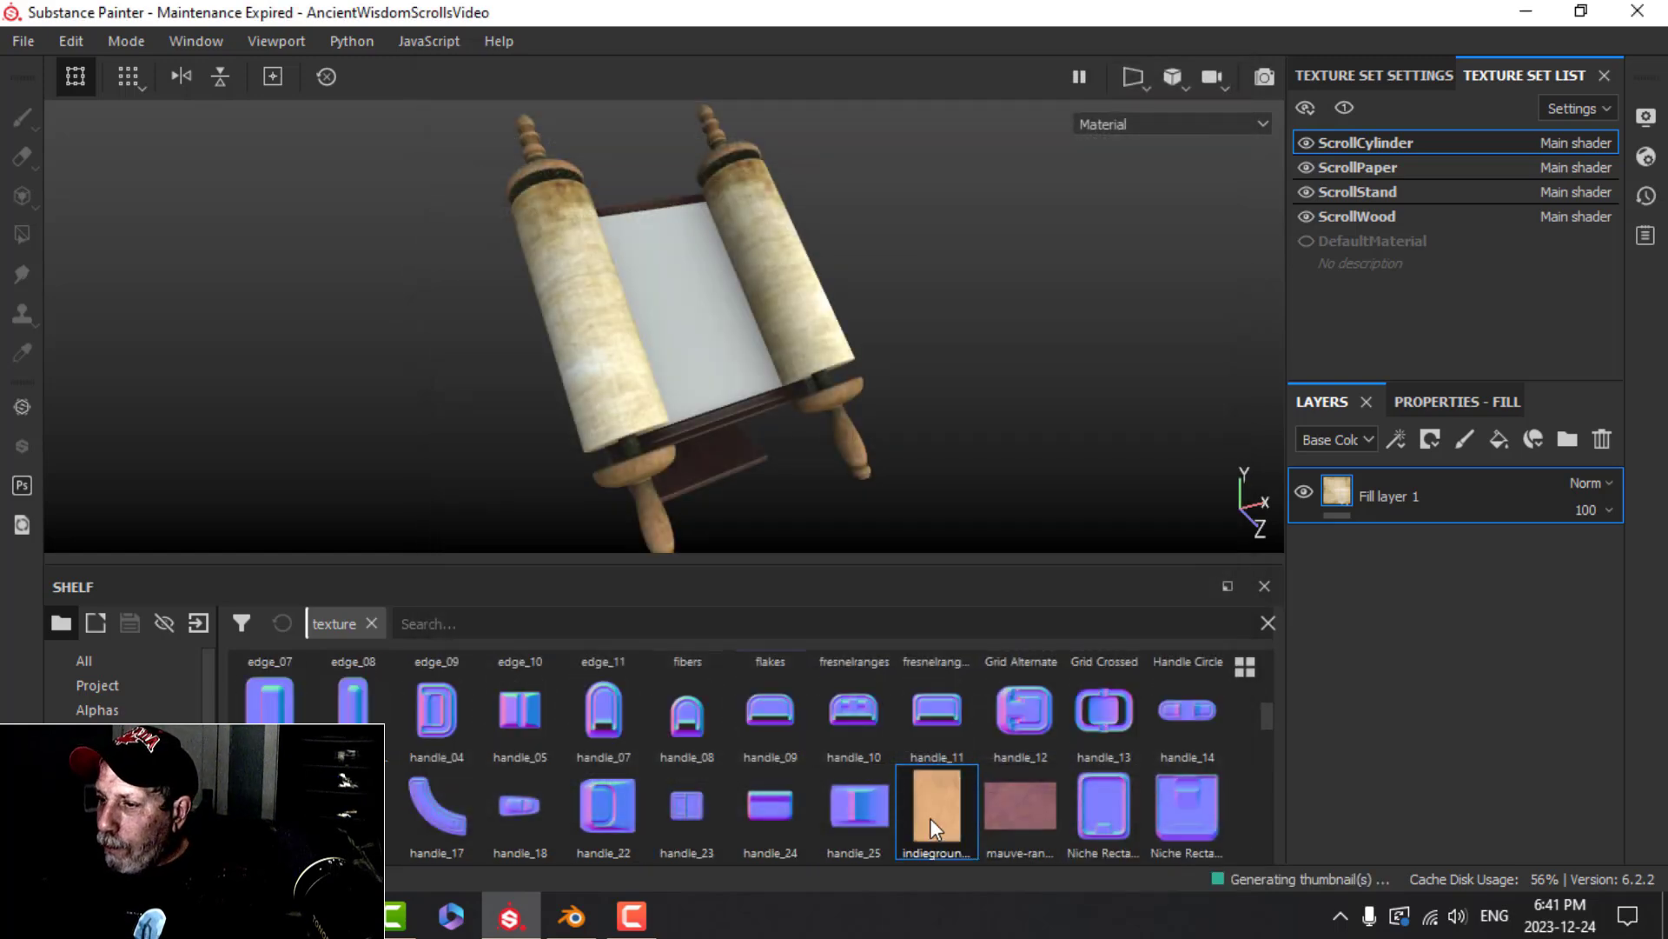
# Replace the fill layer's base color with the indieground-vintagepaper-textures-04 texture and inspect the scroll cylinders
pyautogui.moveTo(930, 817); pyautogui.dragTo(1421, 500)
pyautogui.click(1466, 402)
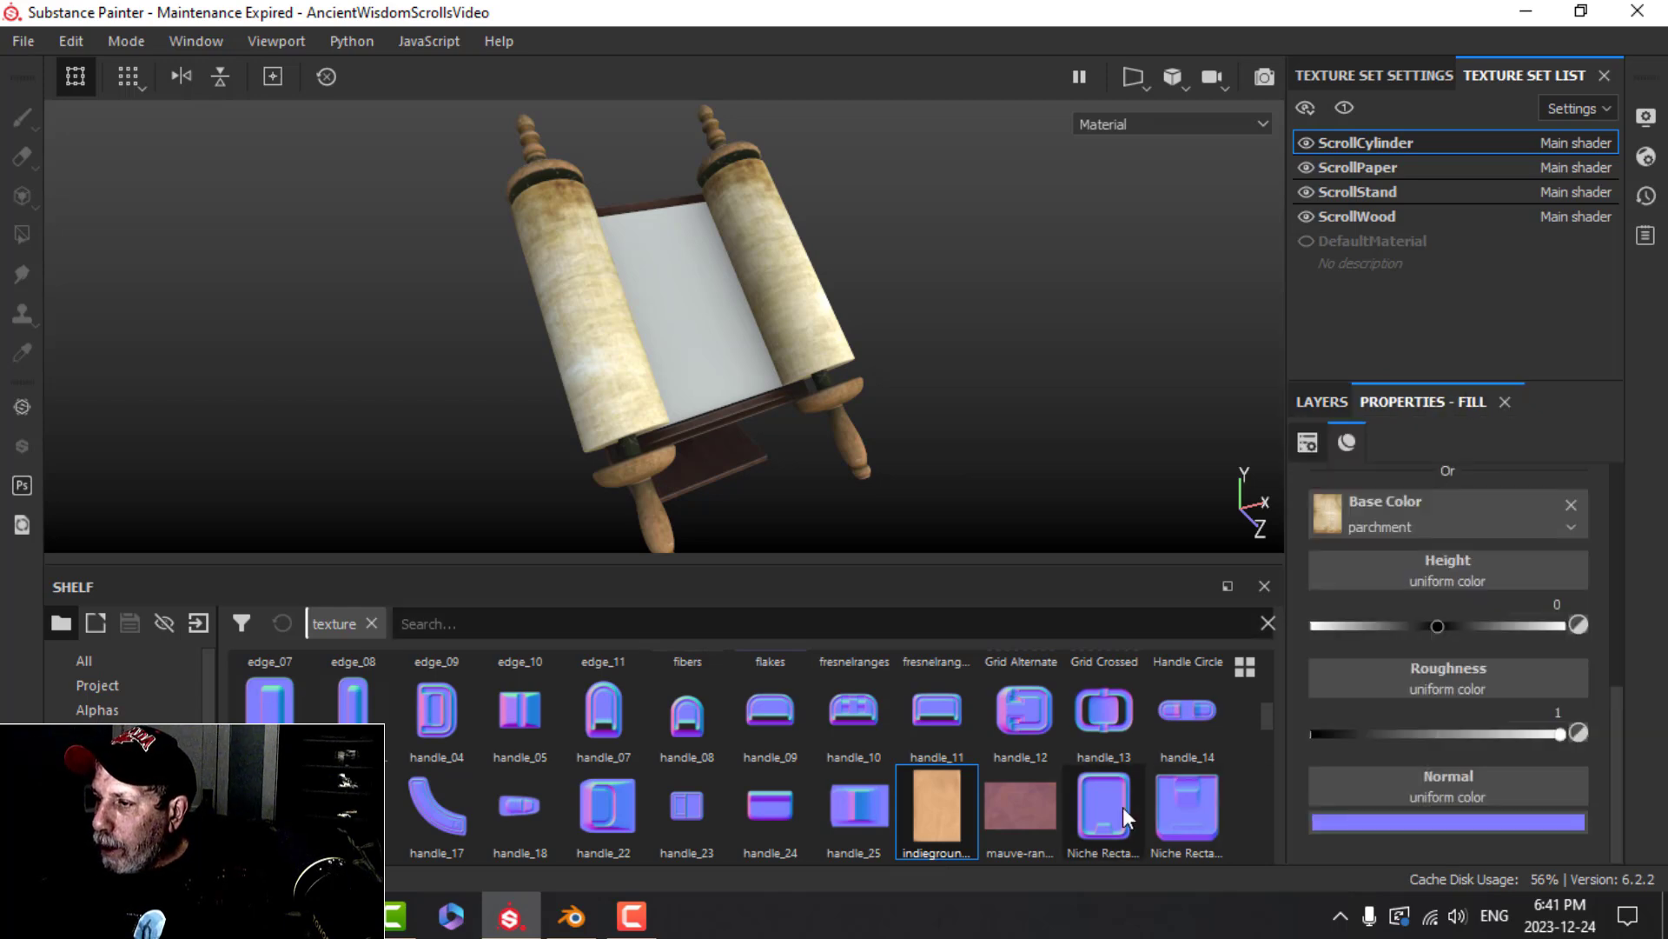
pyautogui.moveTo(934, 810); pyautogui.dragTo(1376, 520)
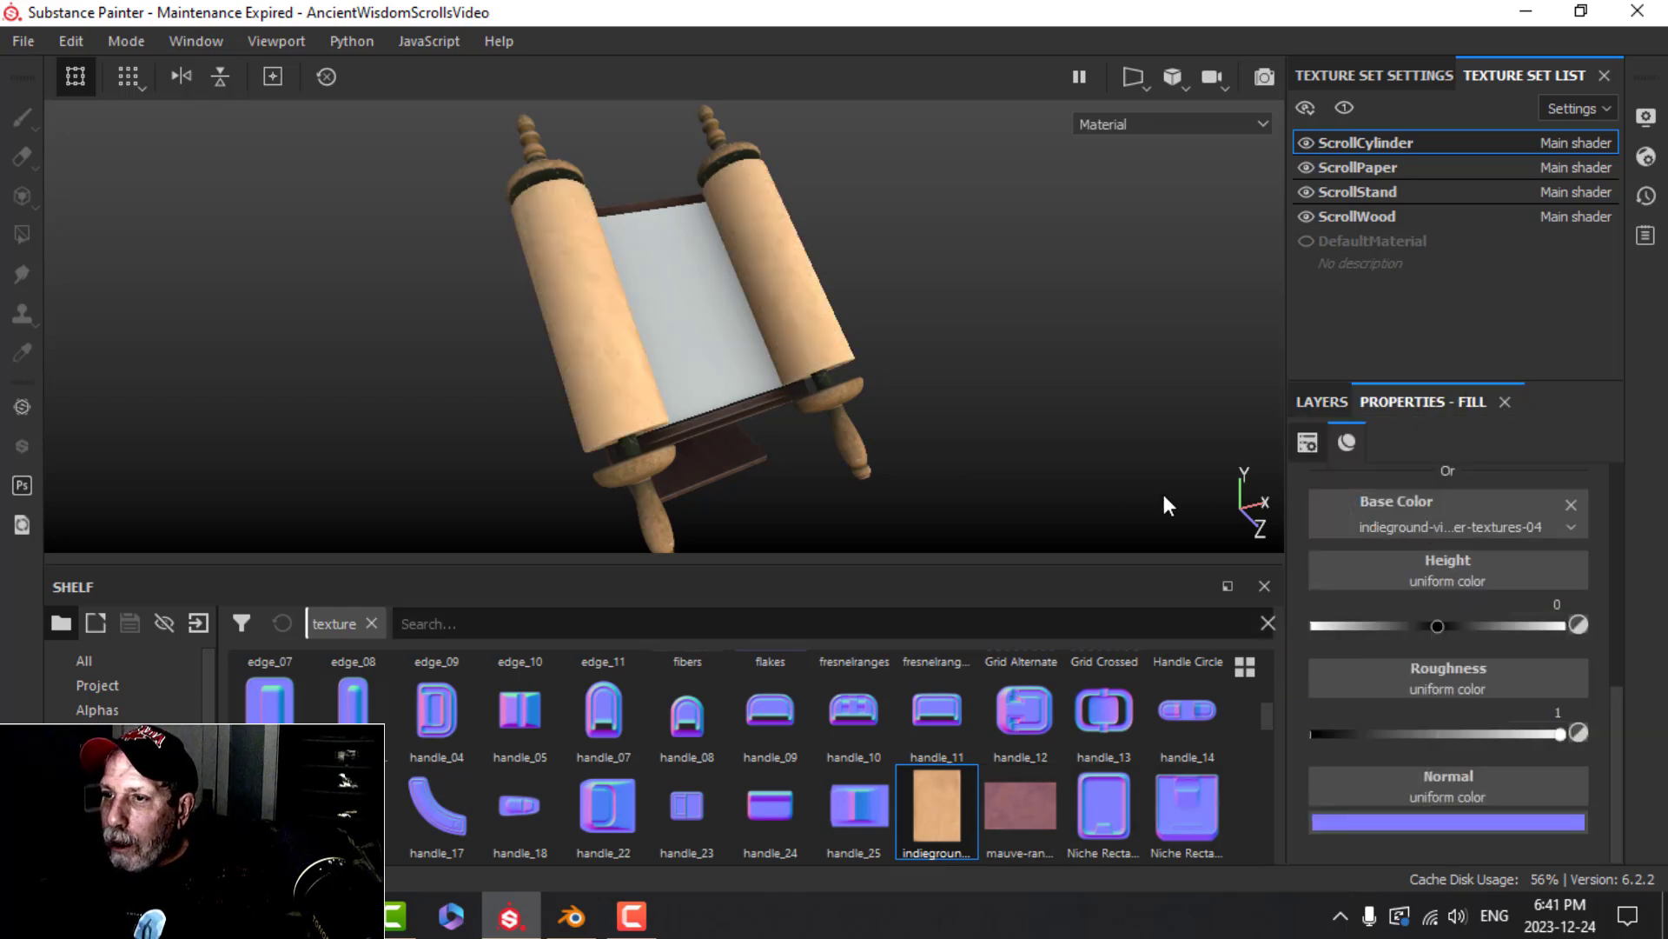
pyautogui.keyDown('alt'); pyautogui.moveTo(1018, 373); pyautogui.dragTo(919, 317); pyautogui.keyUp('alt')
pyautogui.scroll(3, 920, 347)
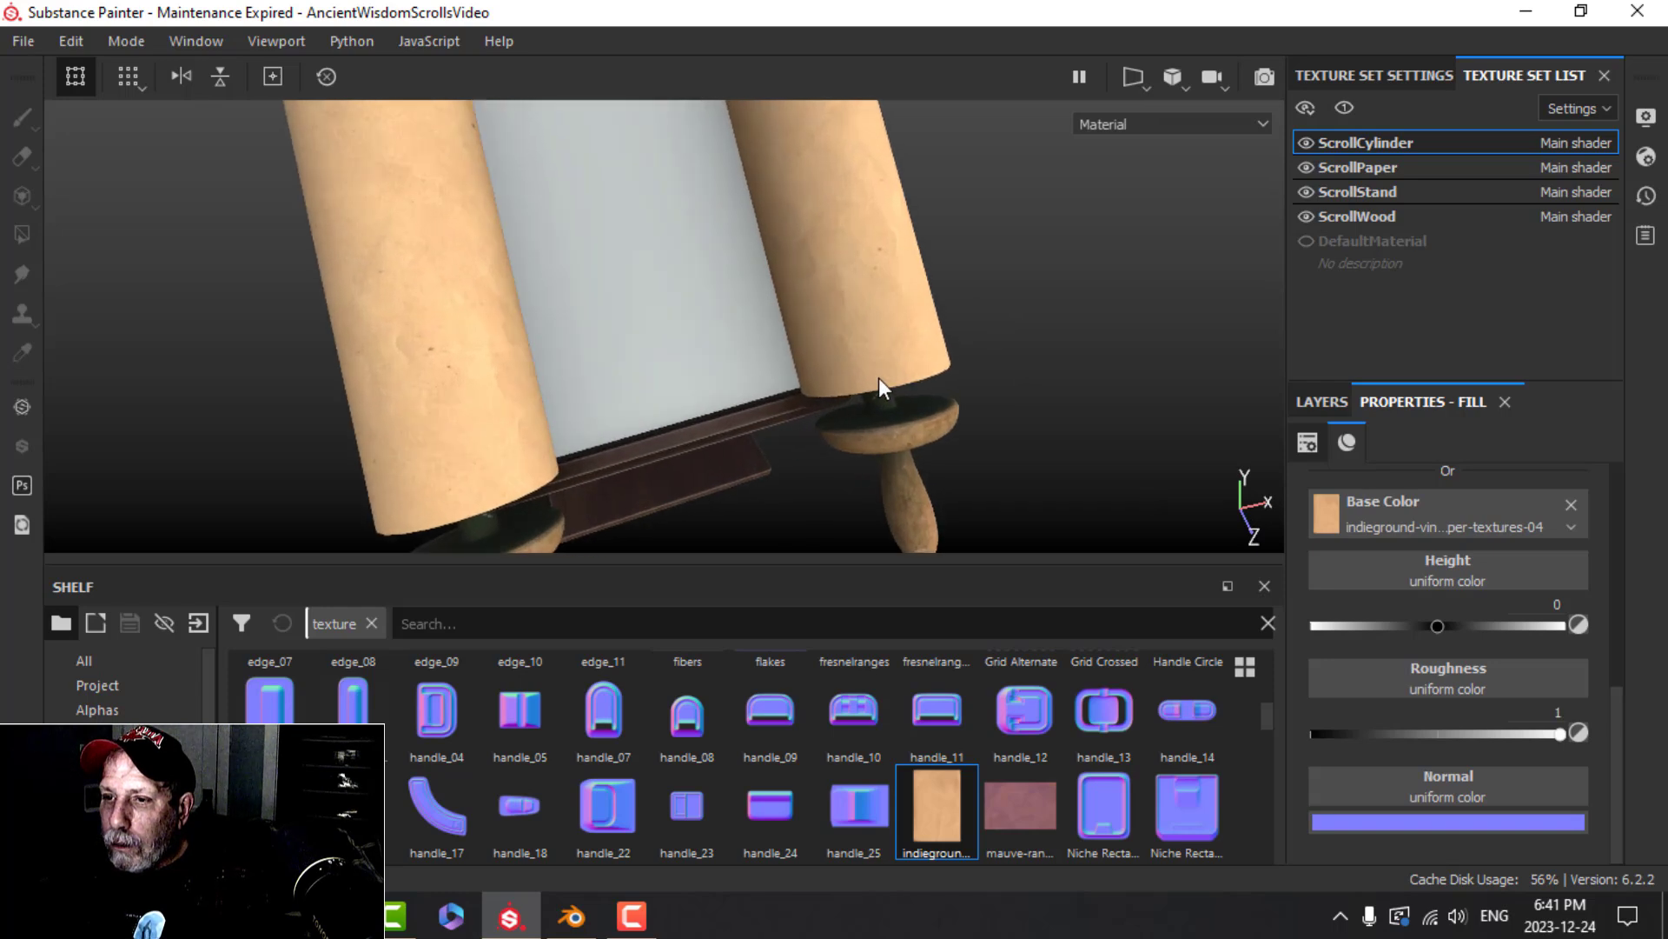
pyautogui.scroll(-5, 879, 379)
pyautogui.keyDown('alt'); pyautogui.moveTo(867, 435); pyautogui.dragTo(890, 378); pyautogui.keyUp('alt')
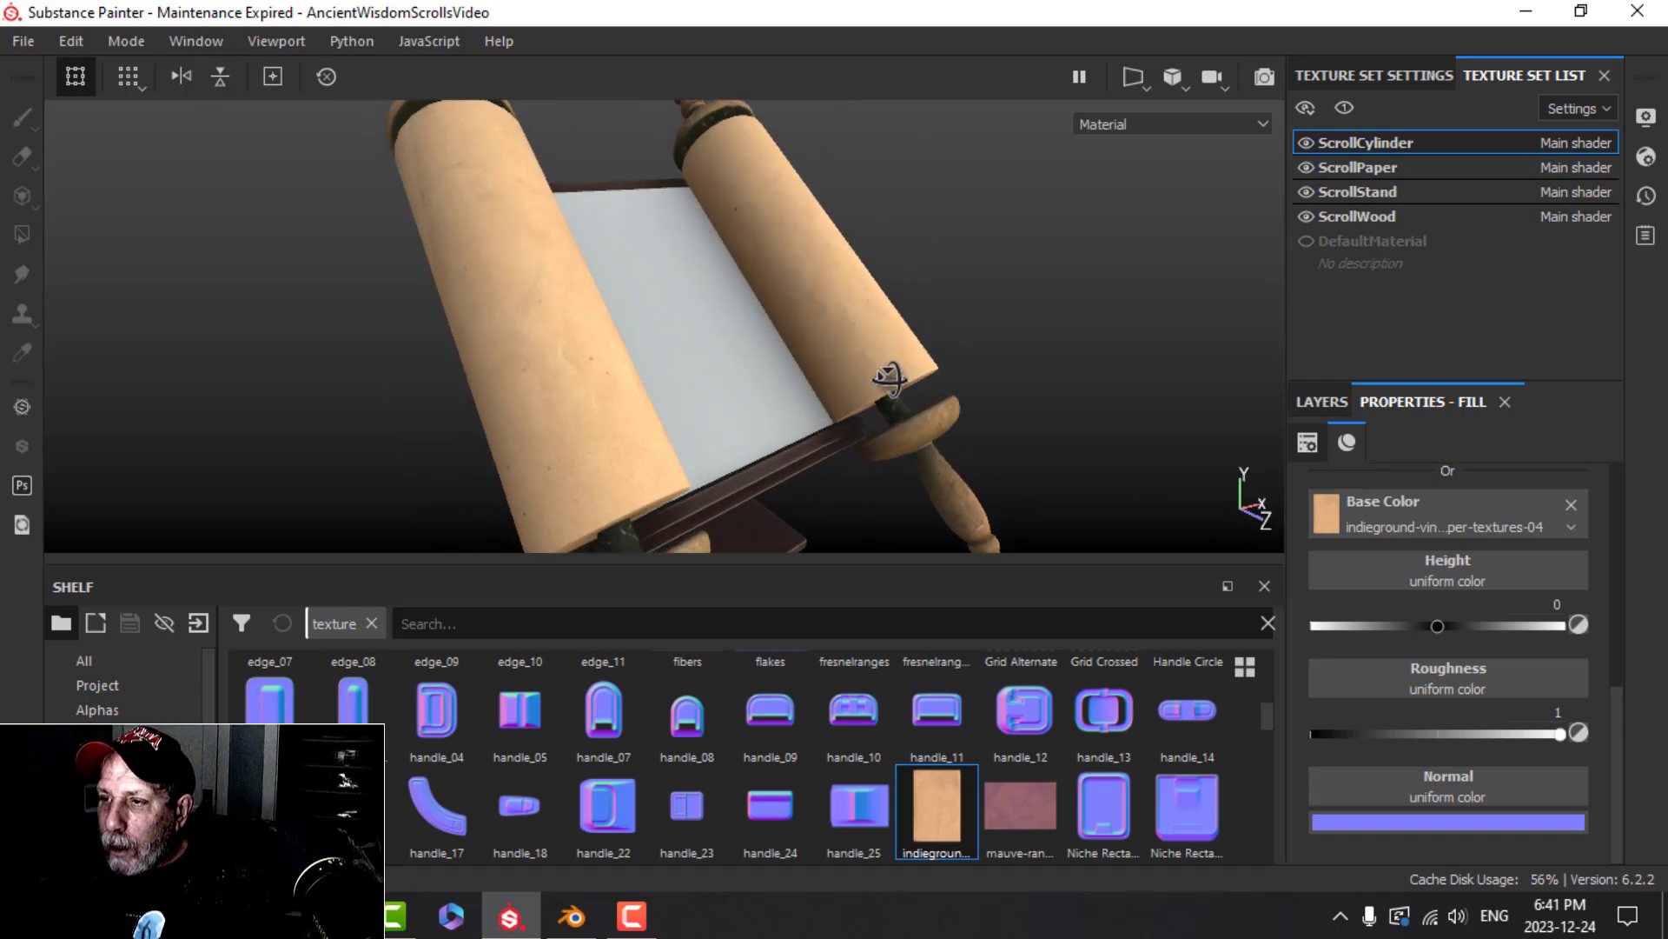
# Add an HSL Perceptive filter to Fill layer 1 of the ScrollCylinder texture set
pyautogui.click(1333, 412)
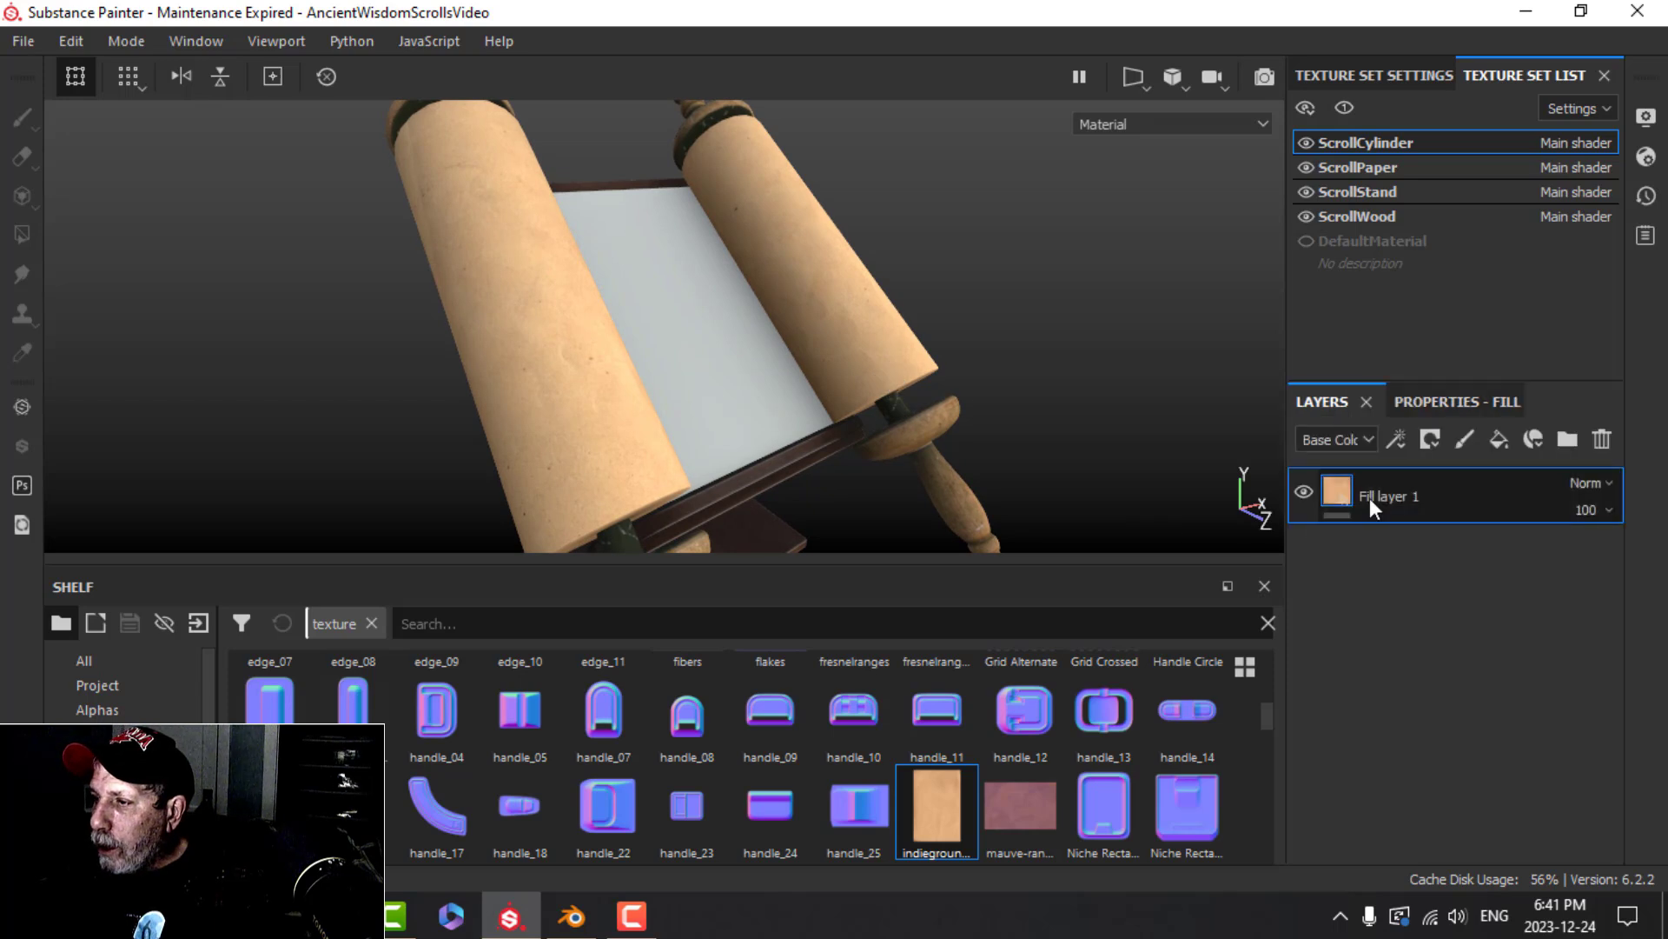
pyautogui.click(1403, 437)
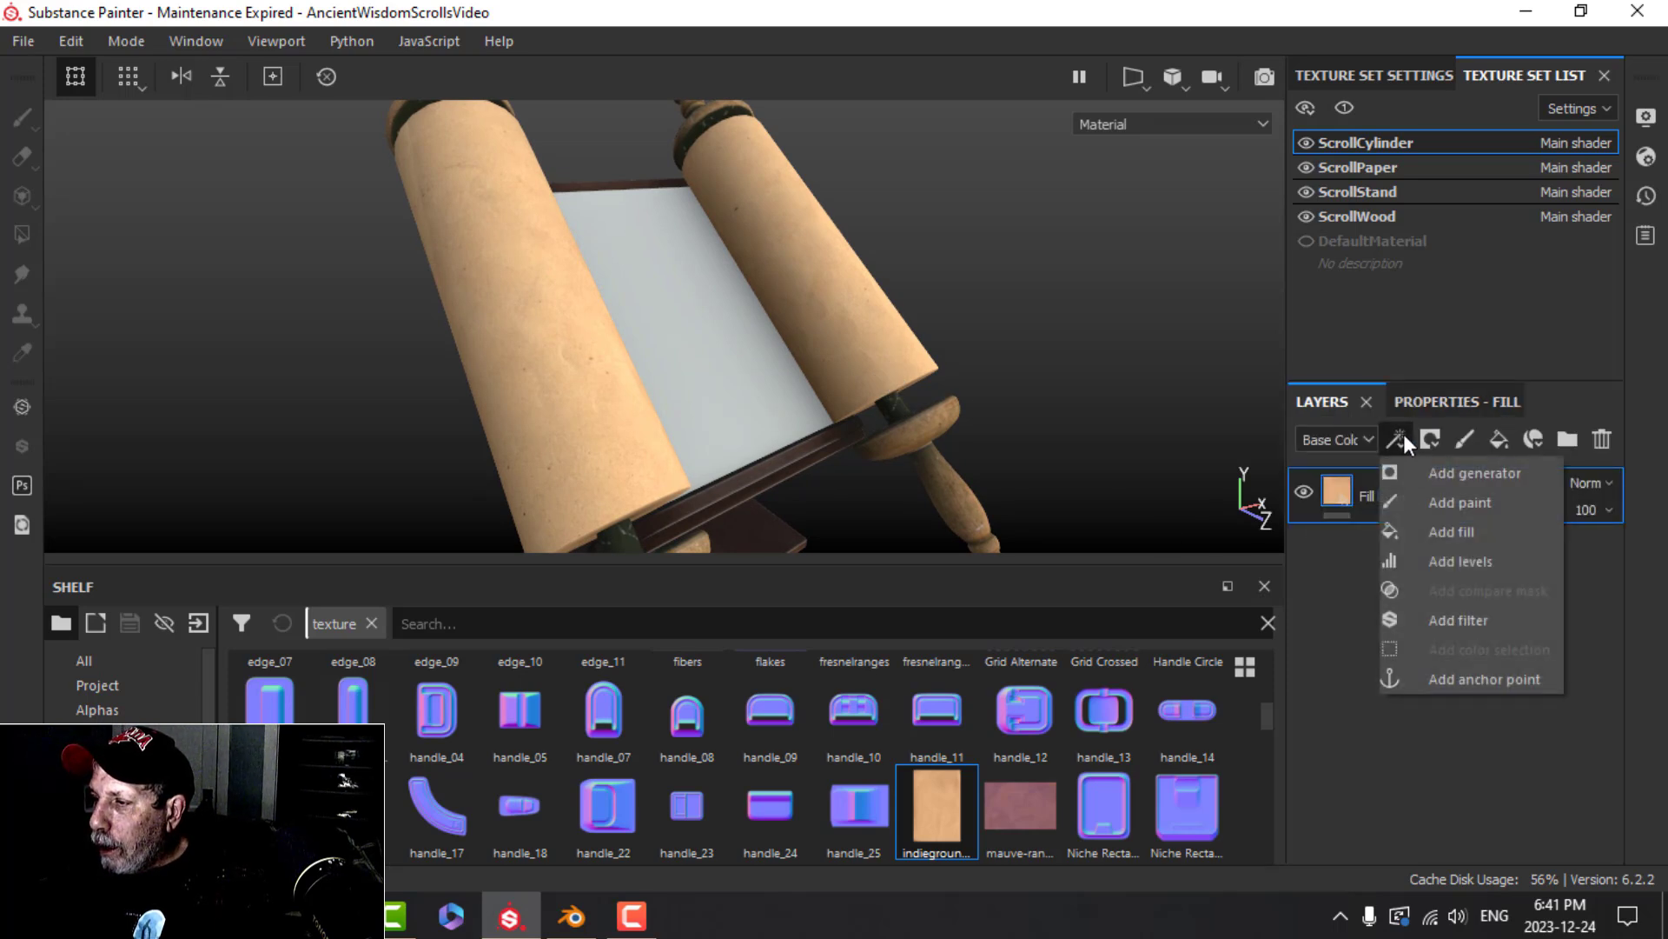
pyautogui.click(1457, 620)
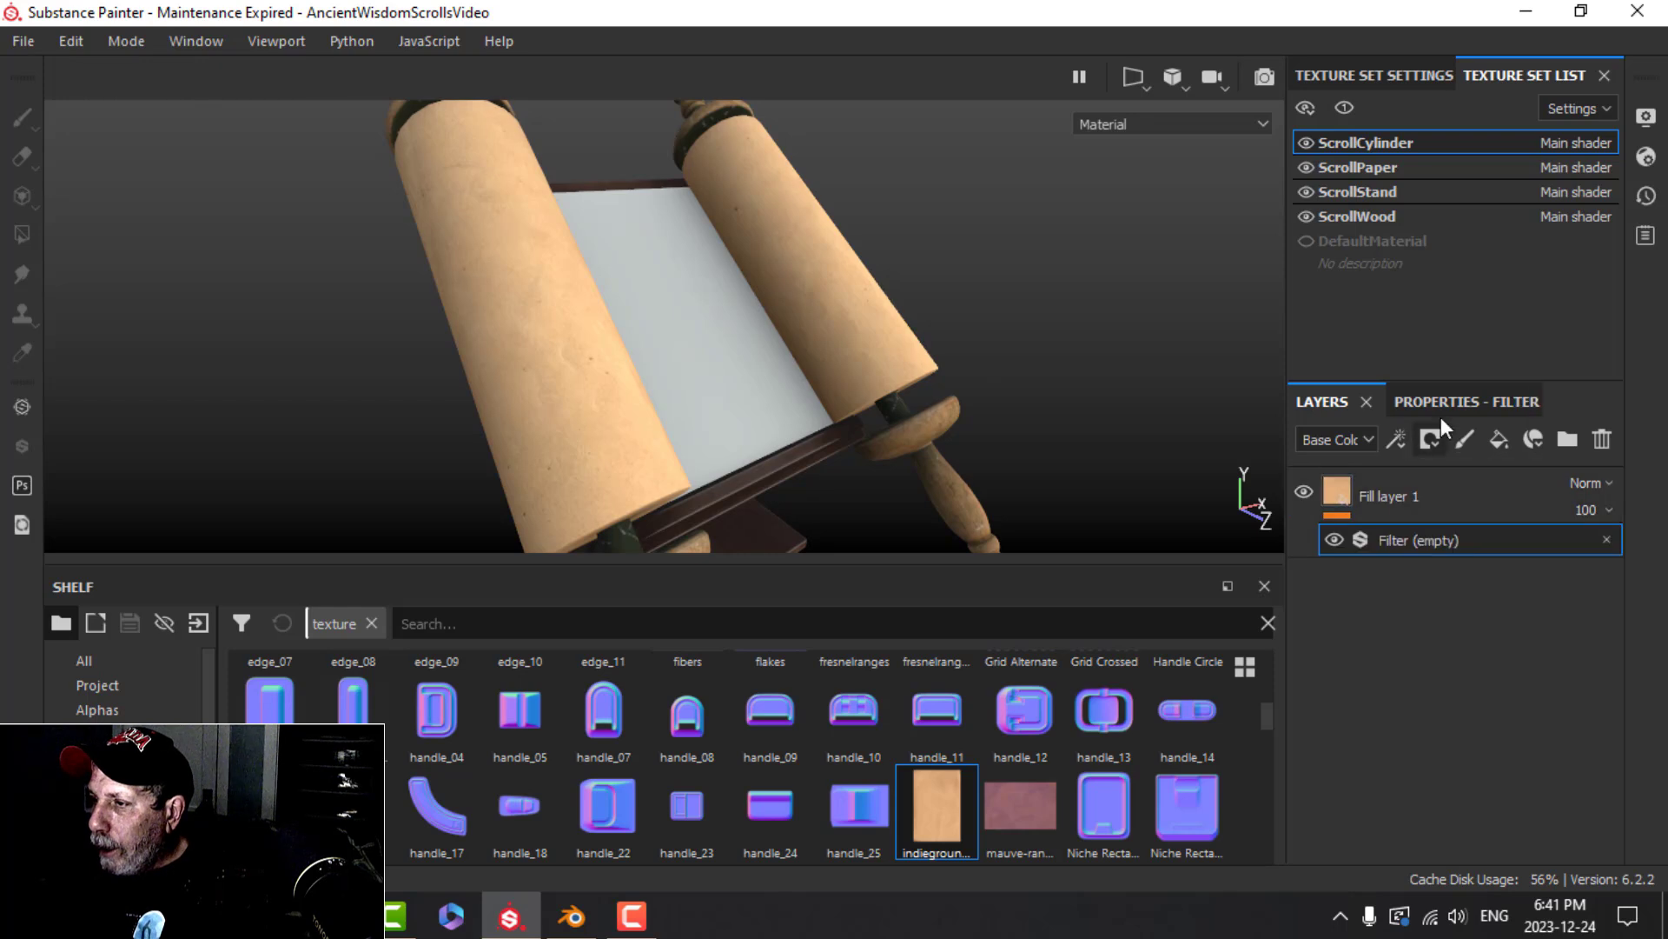
pyautogui.click(1453, 547)
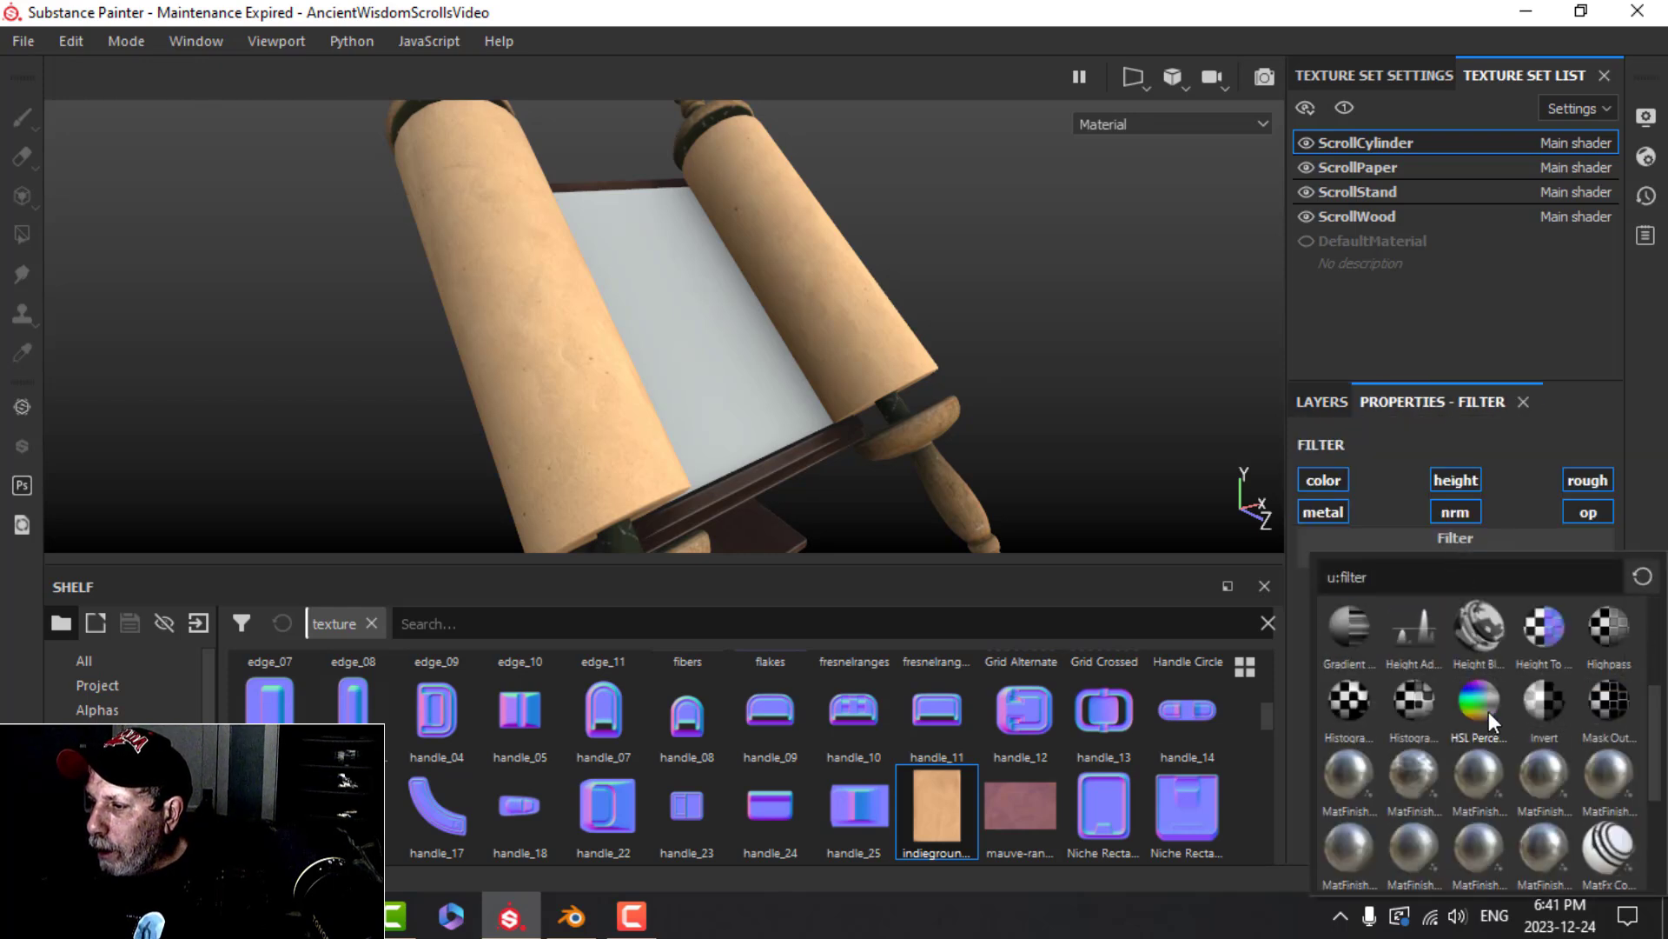
pyautogui.click(1479, 728)
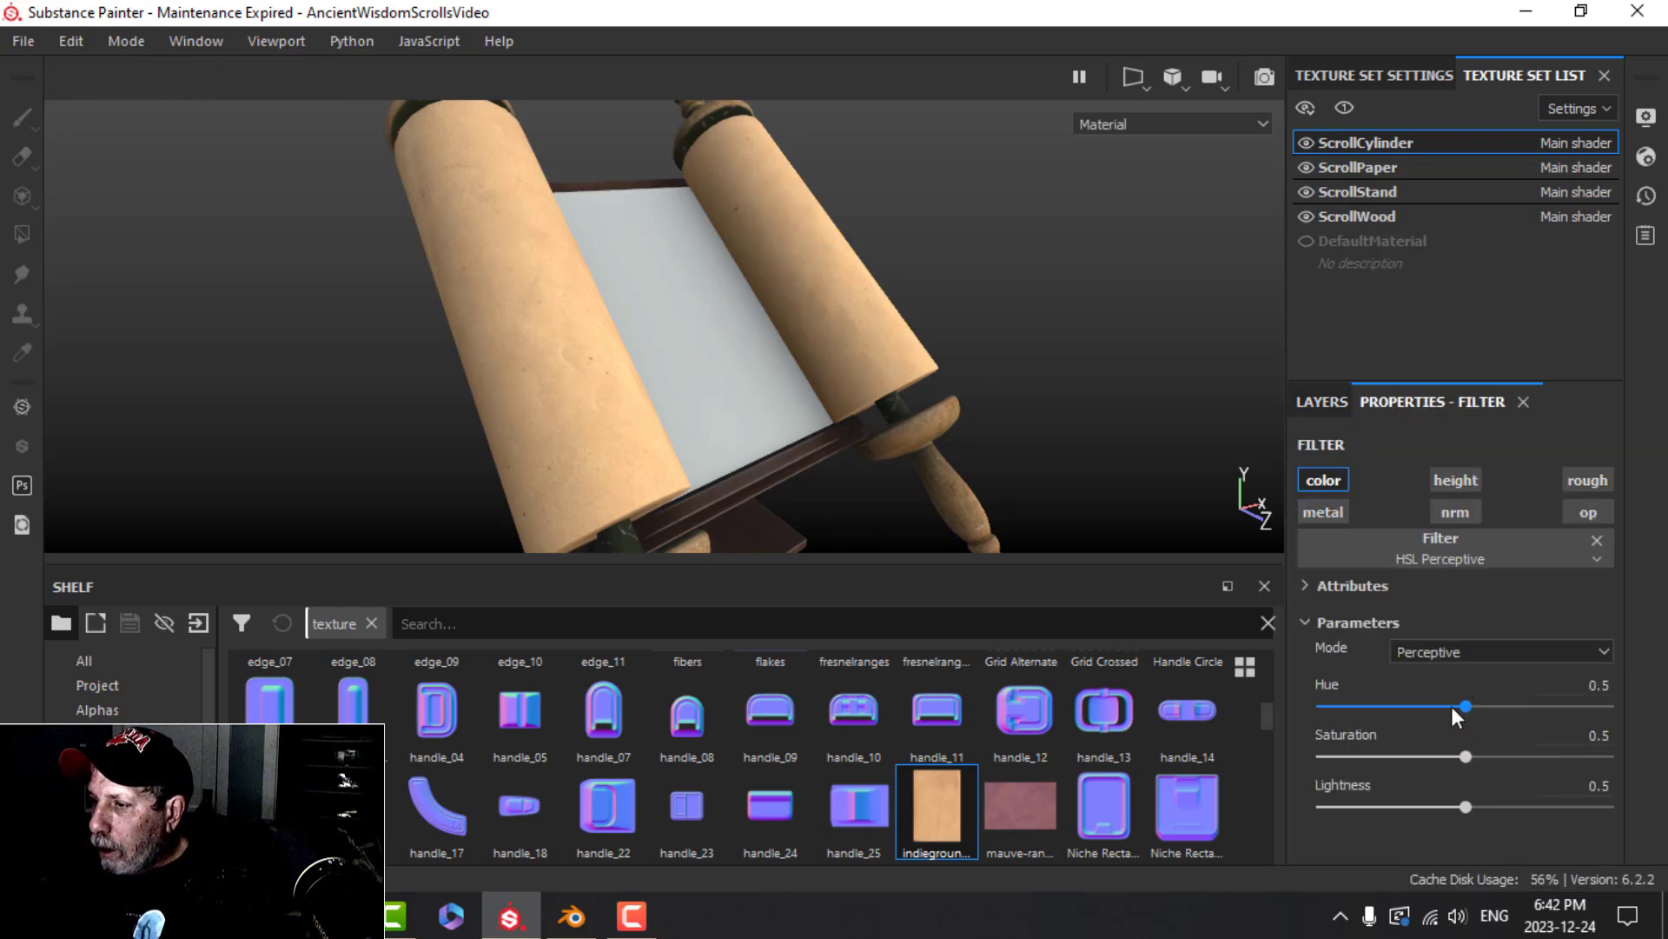
# Keep the filter's hue at 0.5, reduce its saturation to about 0.338 and lower the lightness slightly
pyautogui.moveTo(1456, 706); pyautogui.dragTo(1467, 701)
pyautogui.hotkey('ctrl', 'z')
pyautogui.moveTo(1467, 752); pyautogui.dragTo(1417, 754)
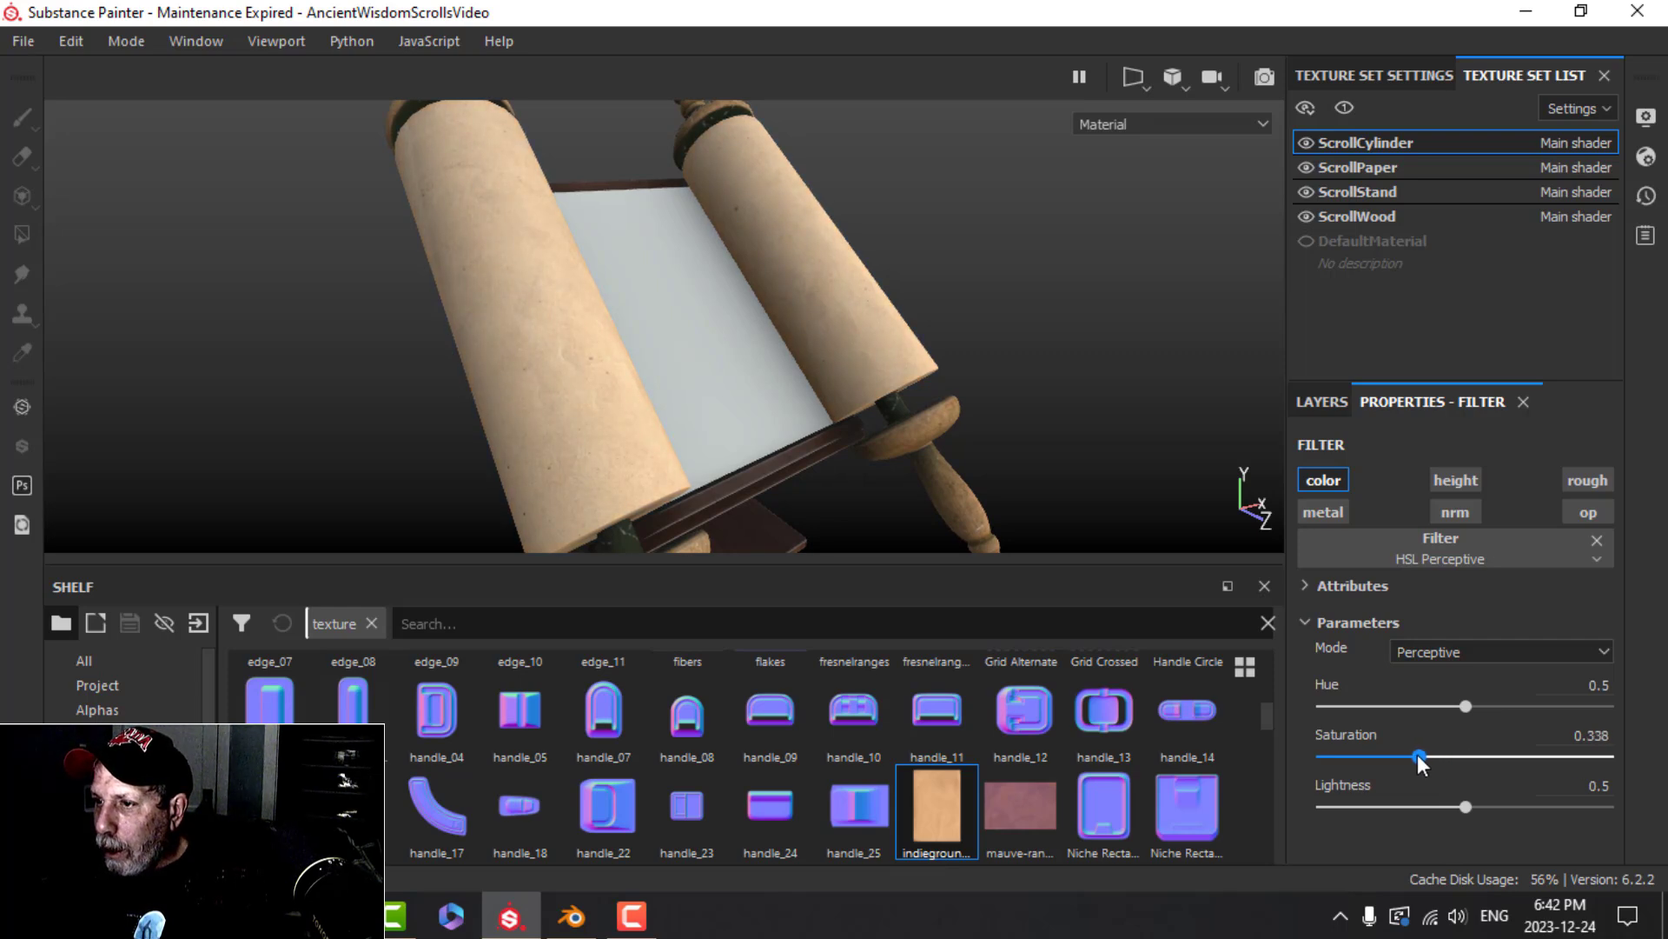
pyautogui.moveTo(1465, 807); pyautogui.dragTo(1456, 807)
pyautogui.keyDown('alt'); pyautogui.moveTo(906, 407); pyautogui.dragTo(723, 441); pyautogui.keyUp('alt')
pyautogui.scroll(-3, 821, 427)
# Copy Fill layer 1 with its HSL Perceptive filter from ScrollCylinder and paste it into the ScrollPaper texture set
pyautogui.click(1320, 400)
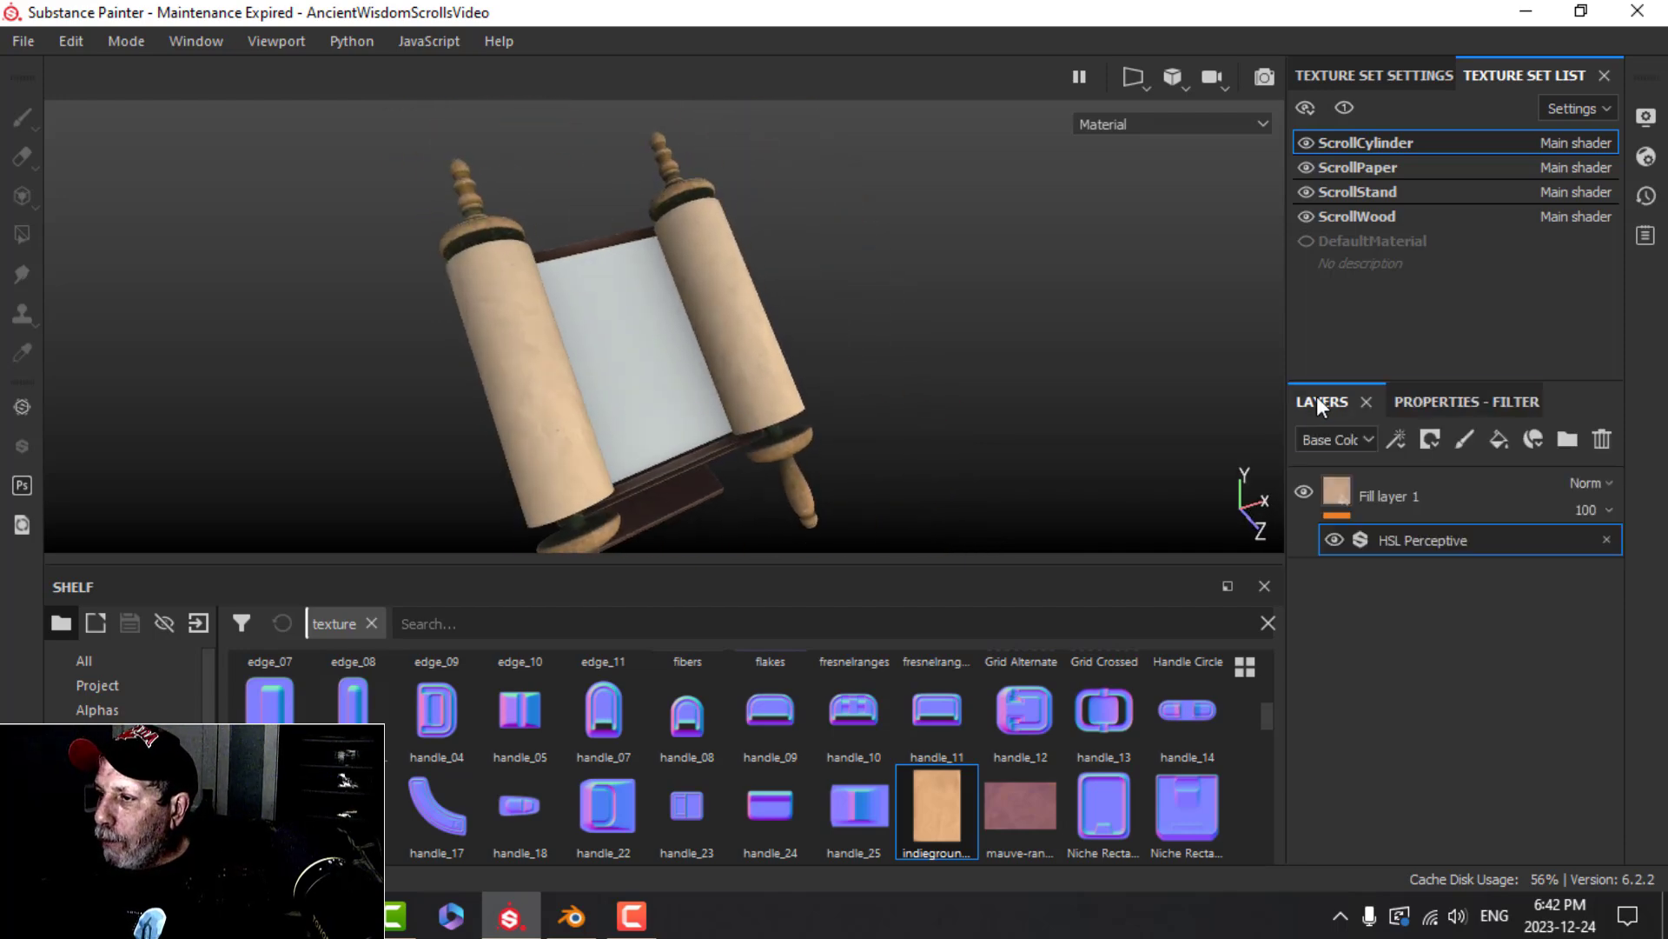
pyautogui.click(1419, 511)
pyautogui.rightClick(1419, 511)
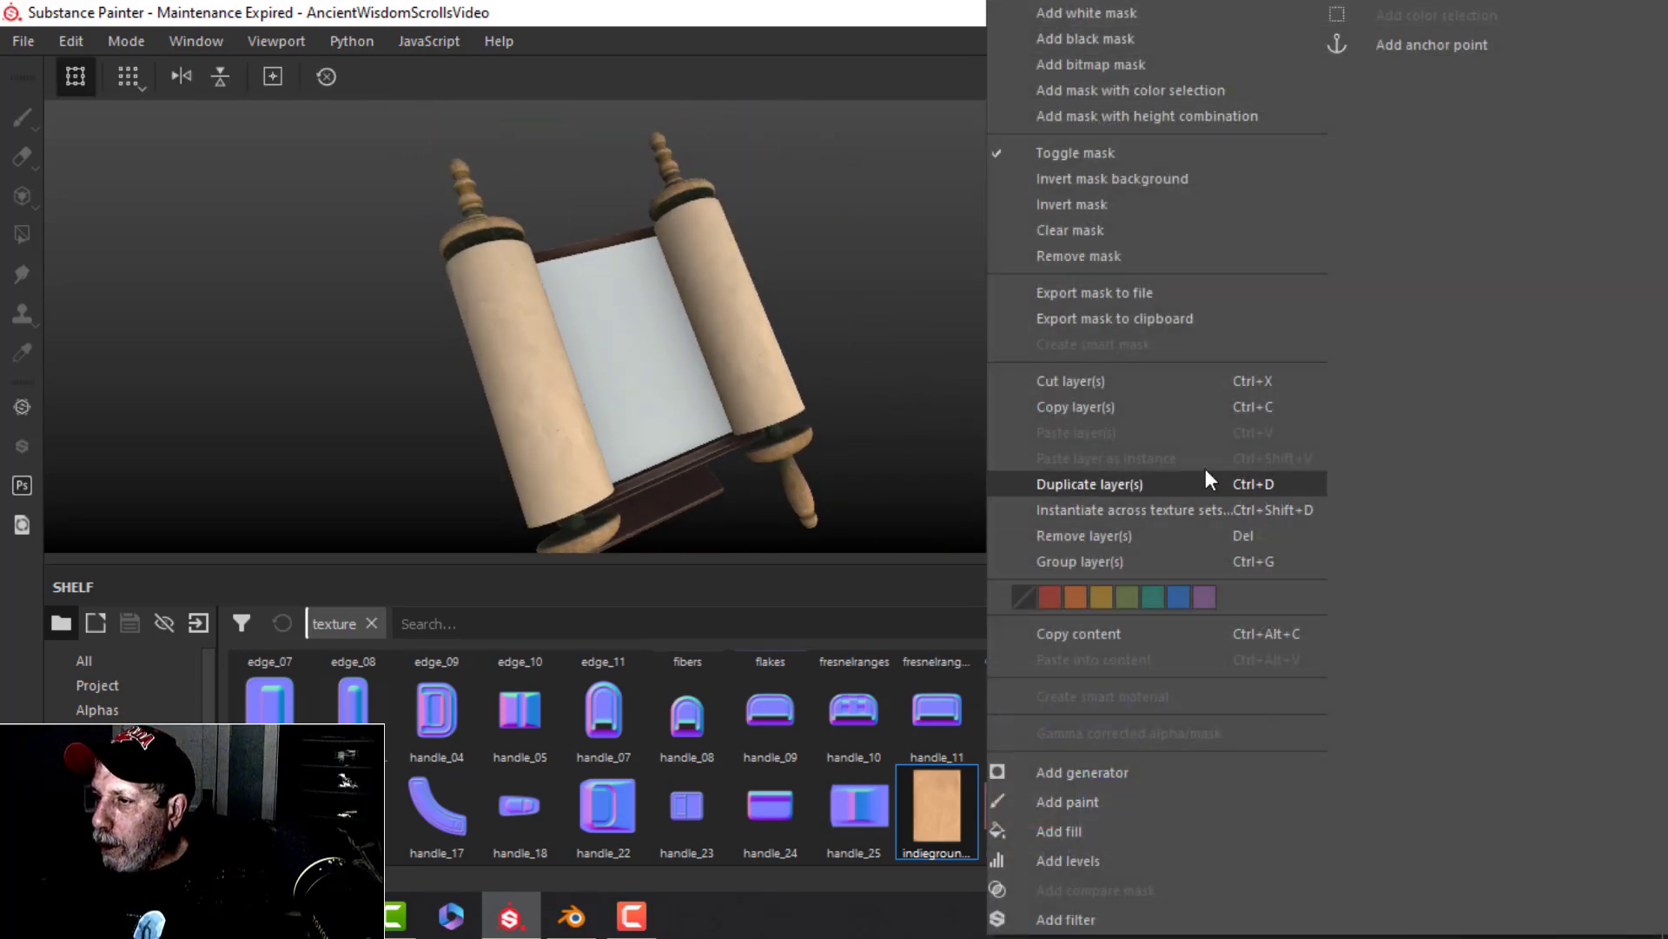
pyautogui.click(1105, 405)
pyautogui.click(1375, 168)
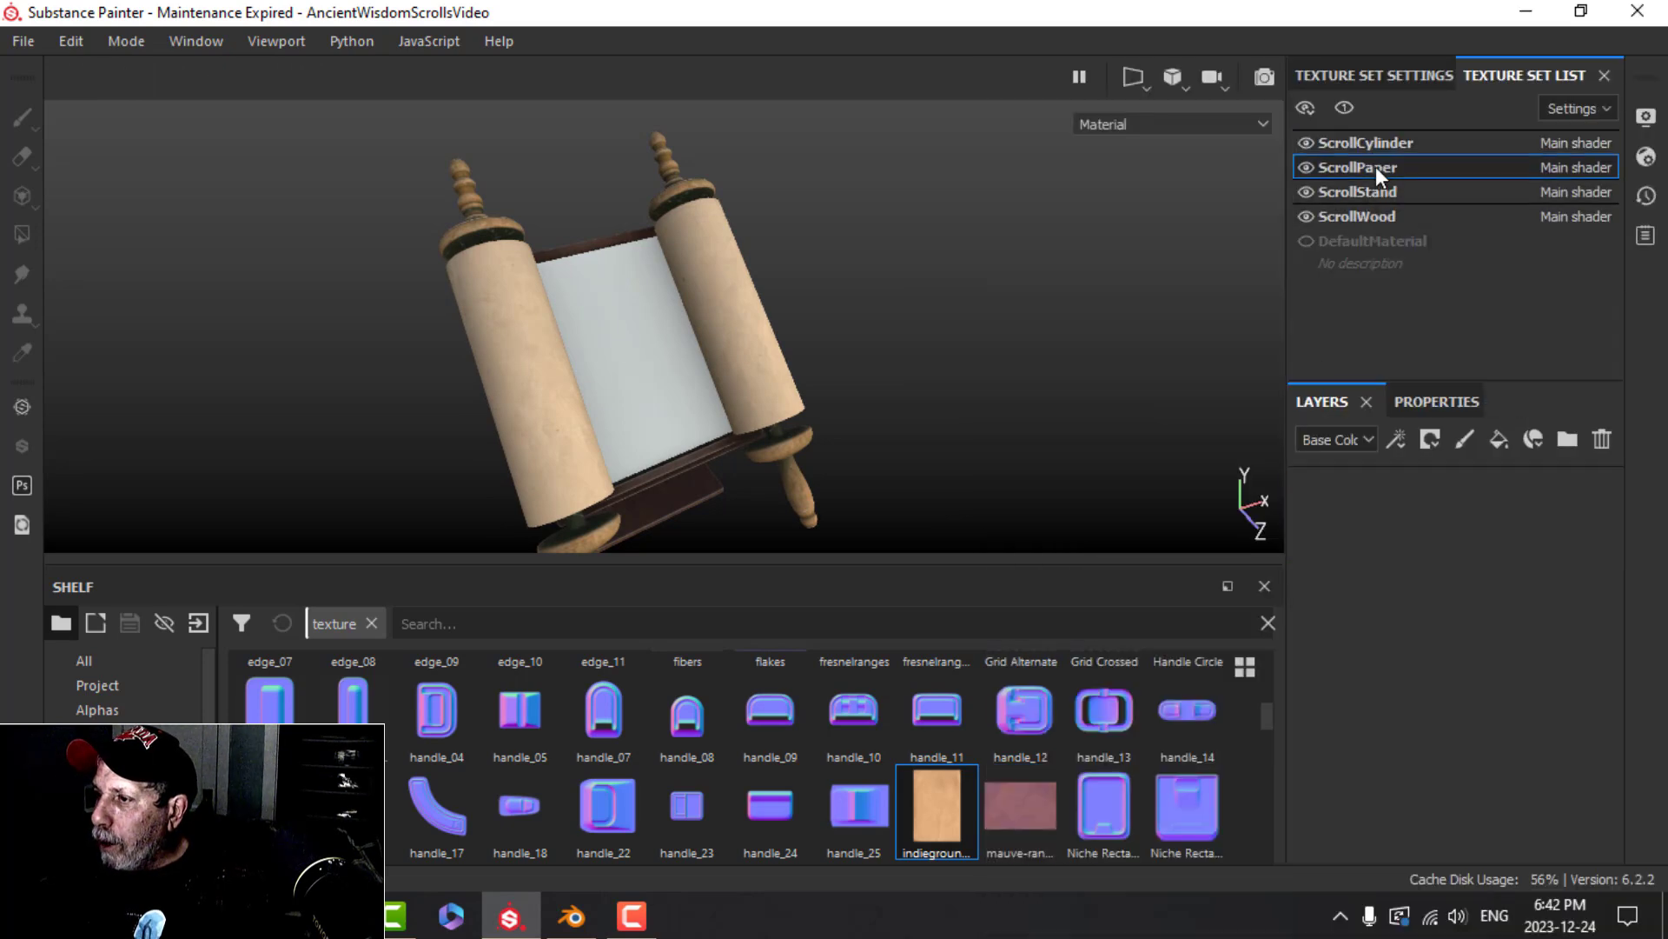
pyautogui.rightClick(1424, 579)
pyautogui.click(1400, 623)
pyautogui.keyDown('alt'); pyautogui.moveTo(788, 424); pyautogui.dragTo(833, 388); pyautogui.keyUp('alt')
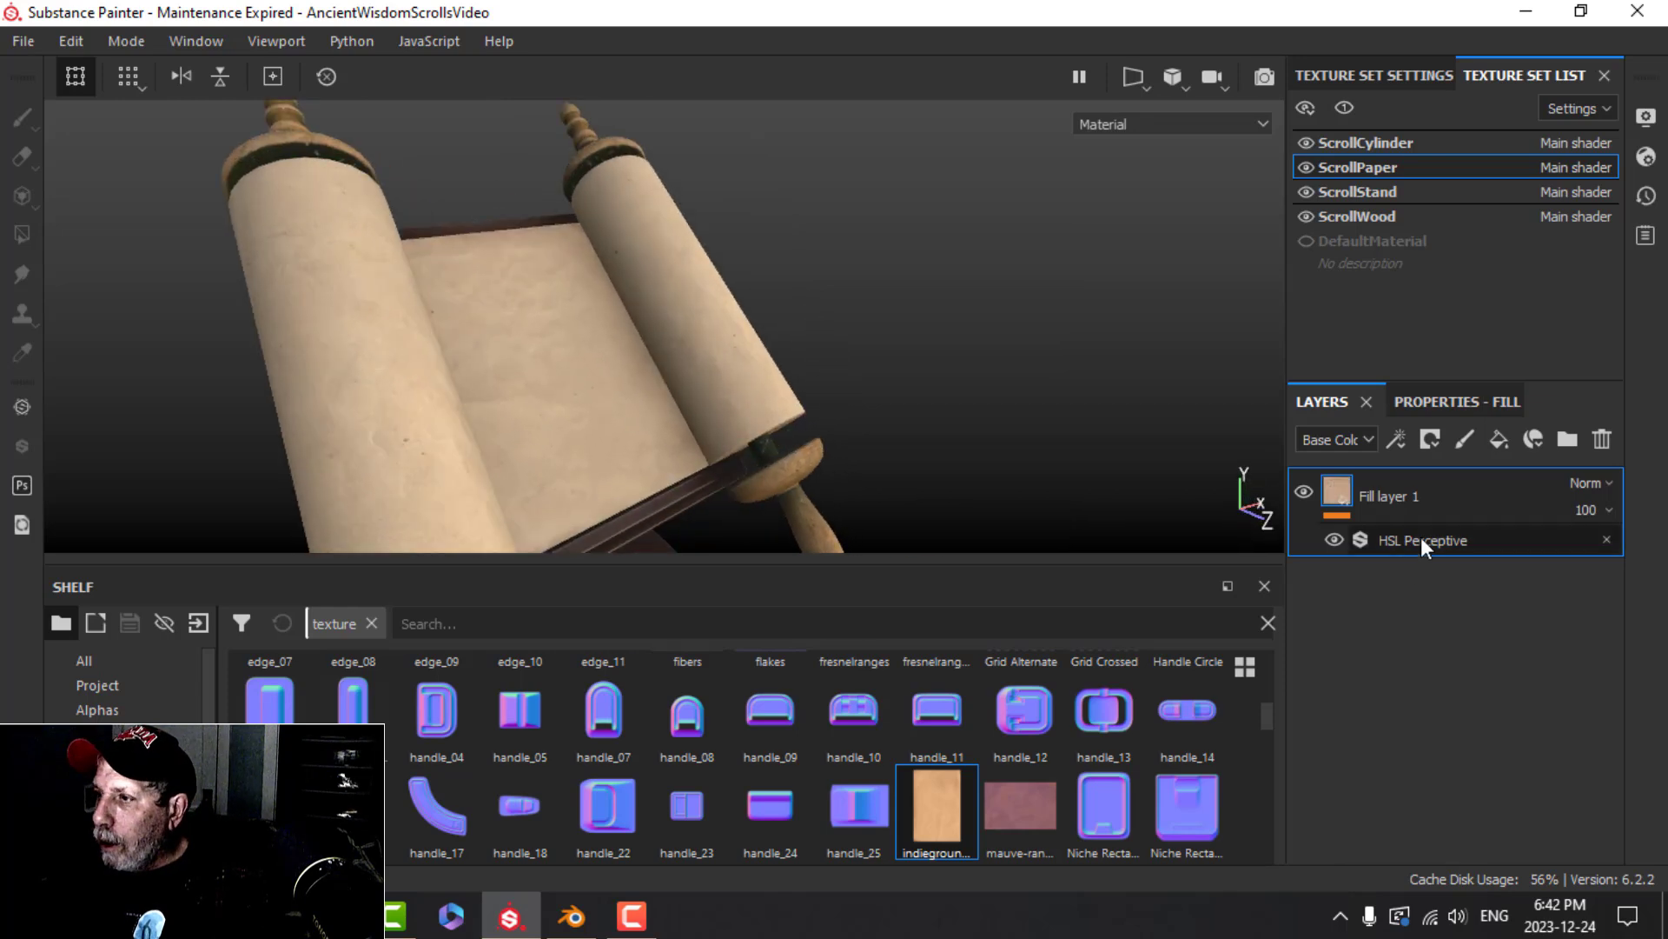
# Replace the base color of ScrollPaper's fill layer with the parchment texture
pyautogui.scroll(-3, 810, 817)
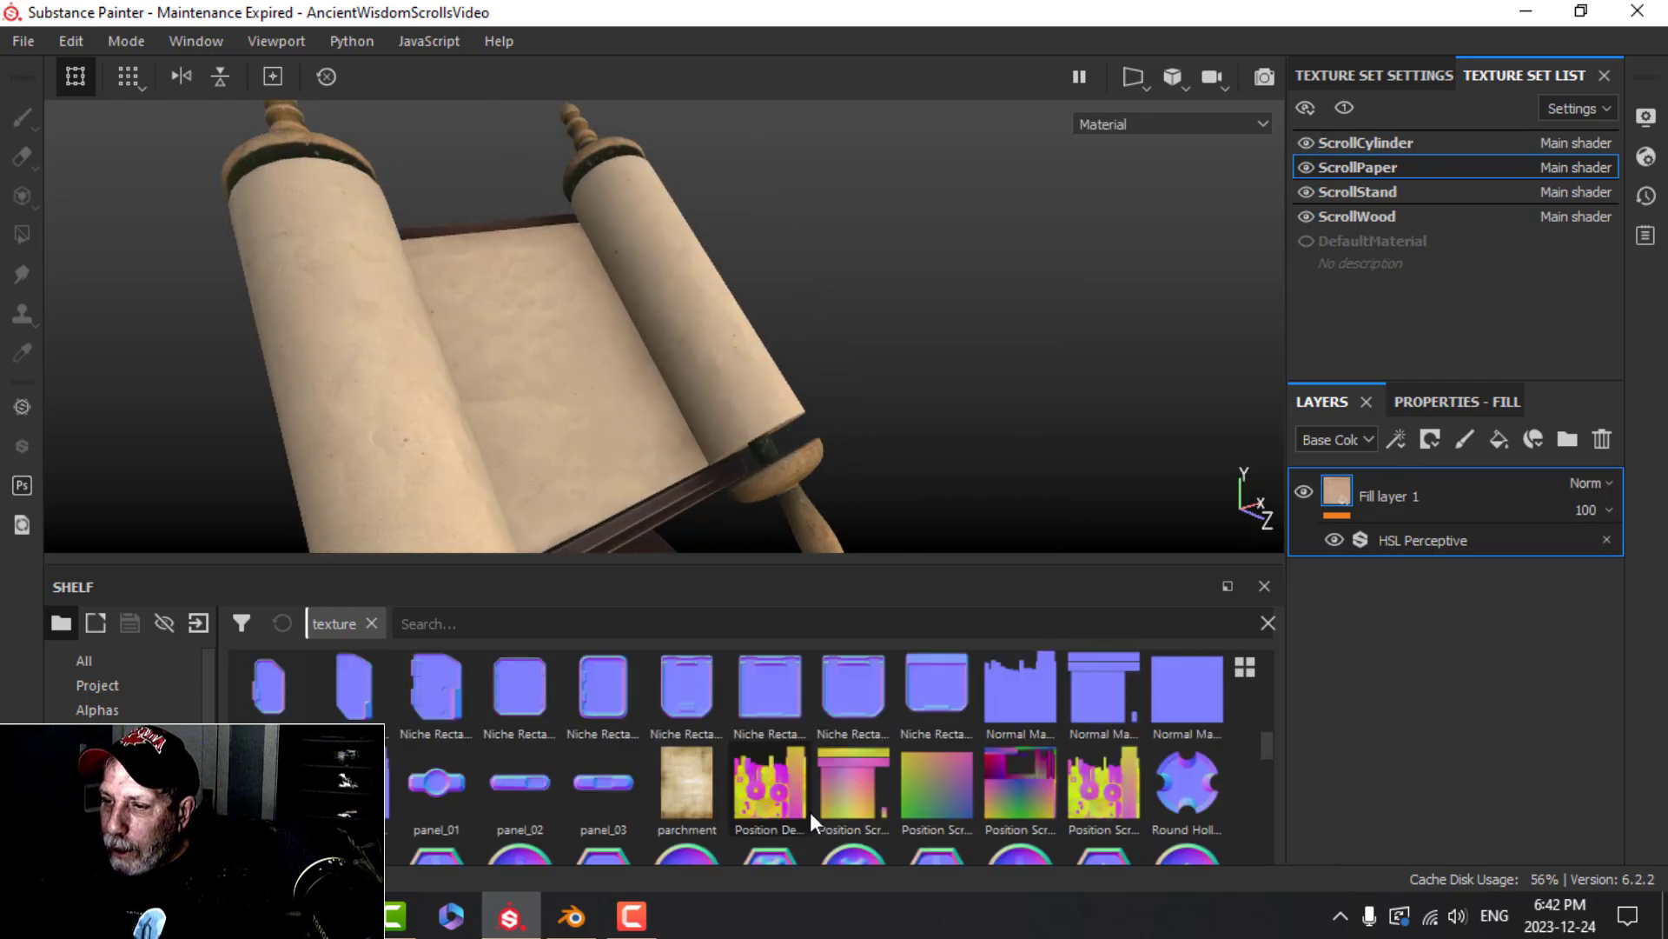
pyautogui.click(1434, 401)
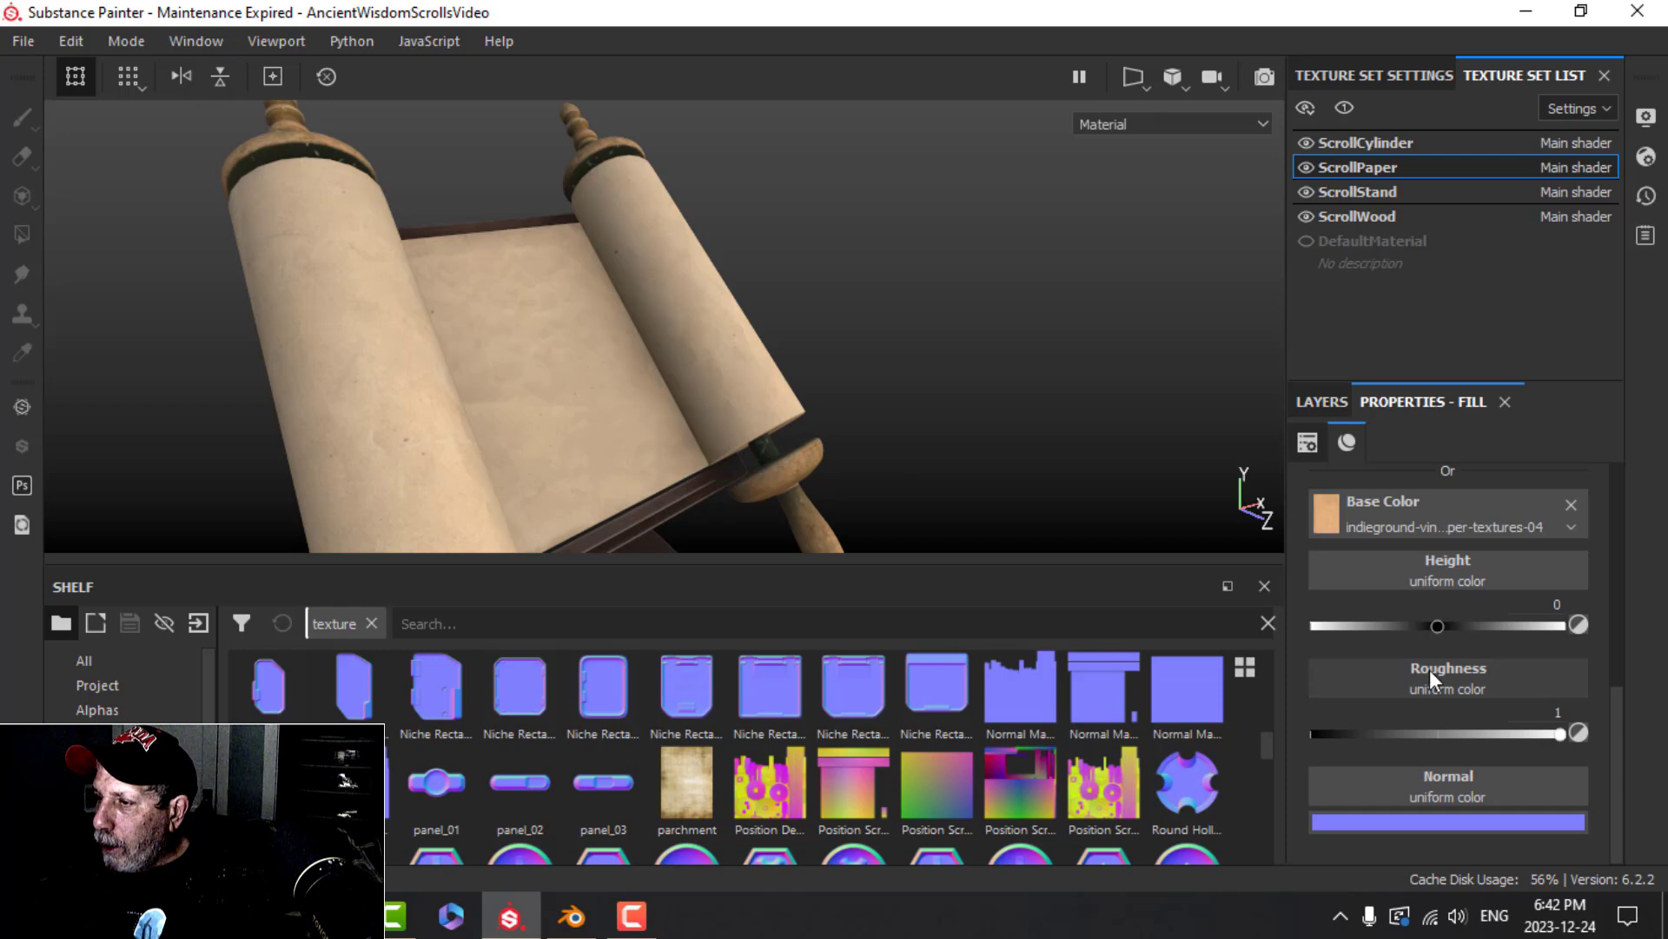
pyautogui.moveTo(686, 782); pyautogui.dragTo(1382, 514)
pyautogui.keyDown('alt'); pyautogui.moveTo(915, 402); pyautogui.dragTo(838, 410); pyautogui.keyUp('alt')
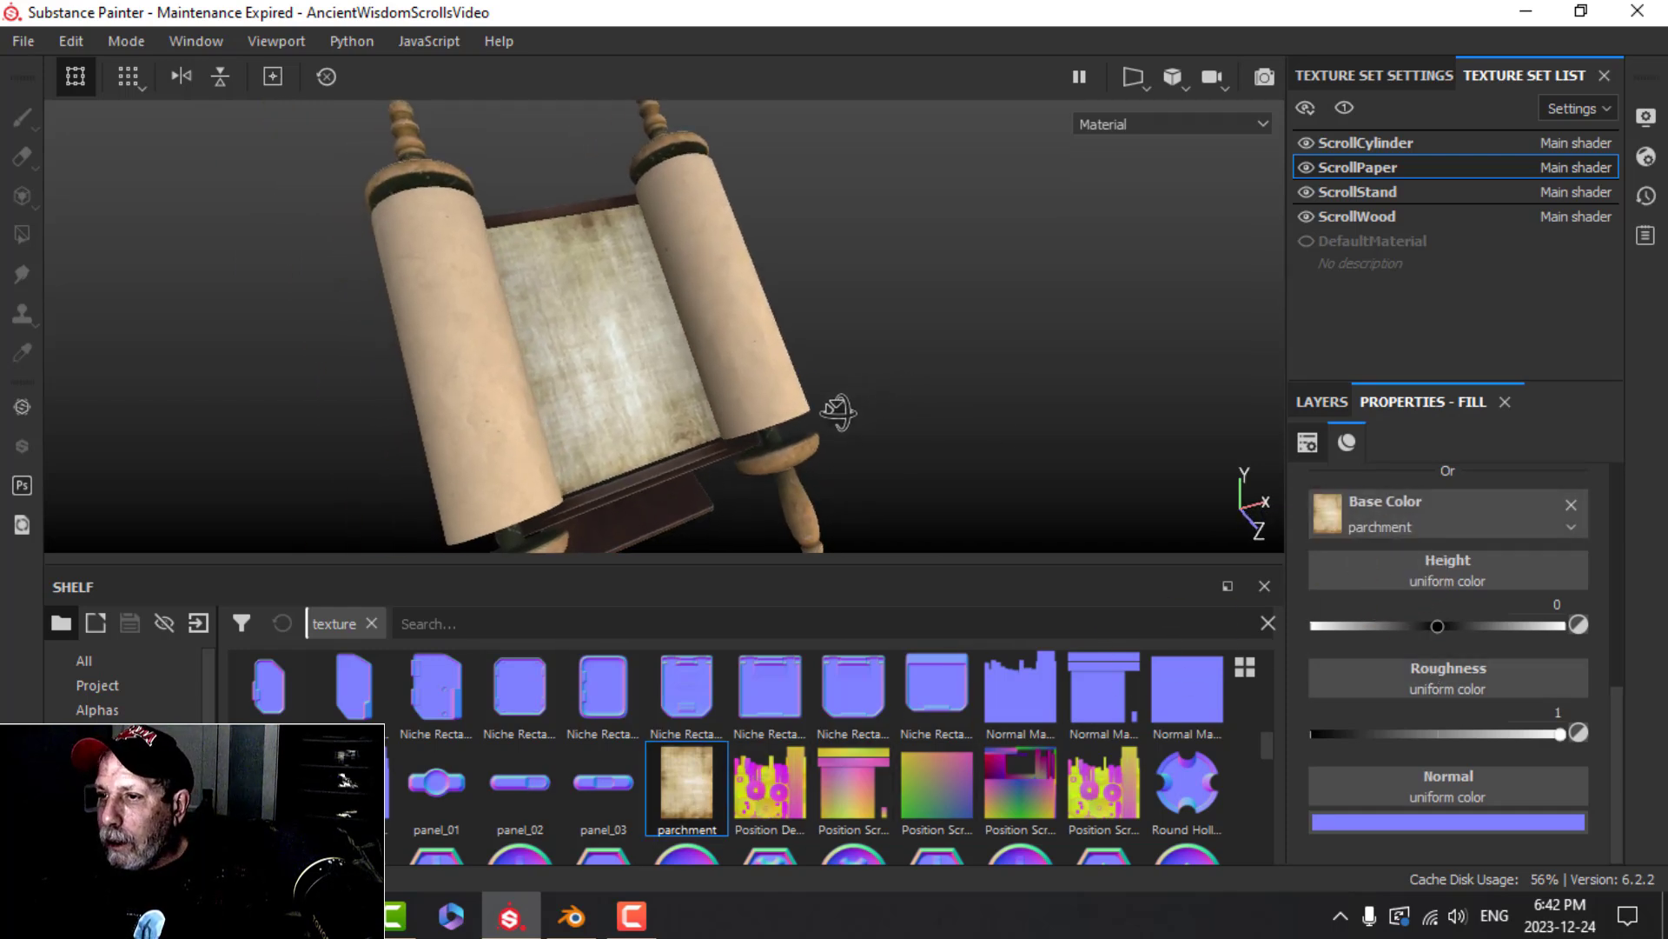
# Remove the HSL Perceptive filter from Fill layer 1 in both the ScrollCylinder and ScrollPaper texture sets
pyautogui.click(1330, 400)
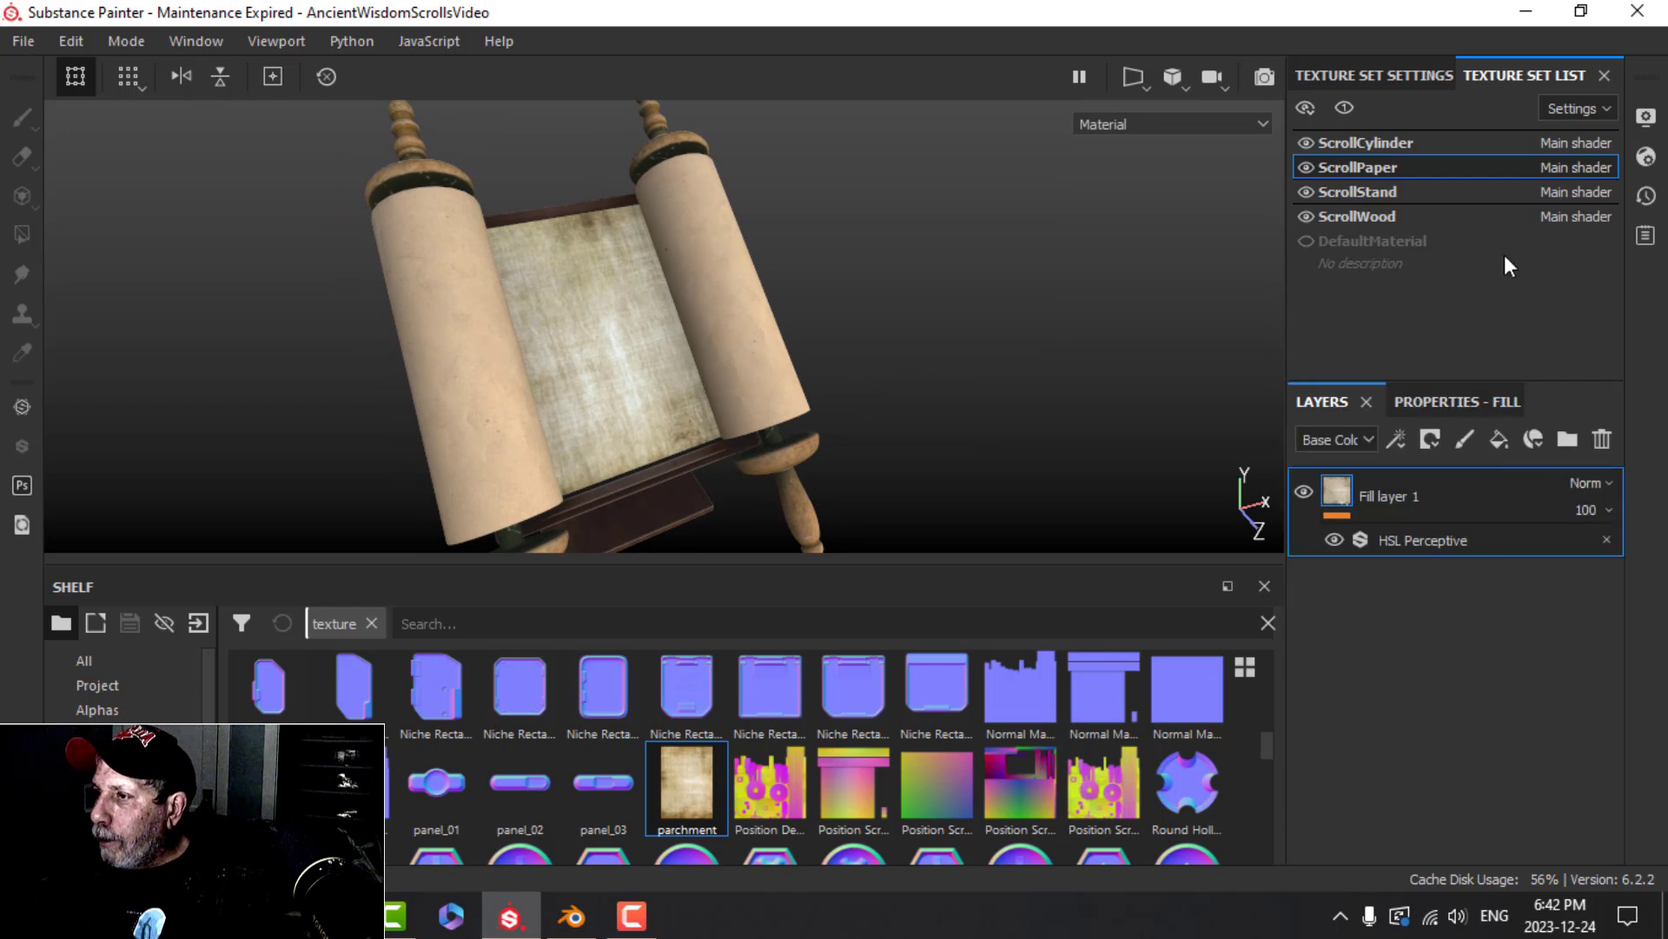
pyautogui.click(1393, 142)
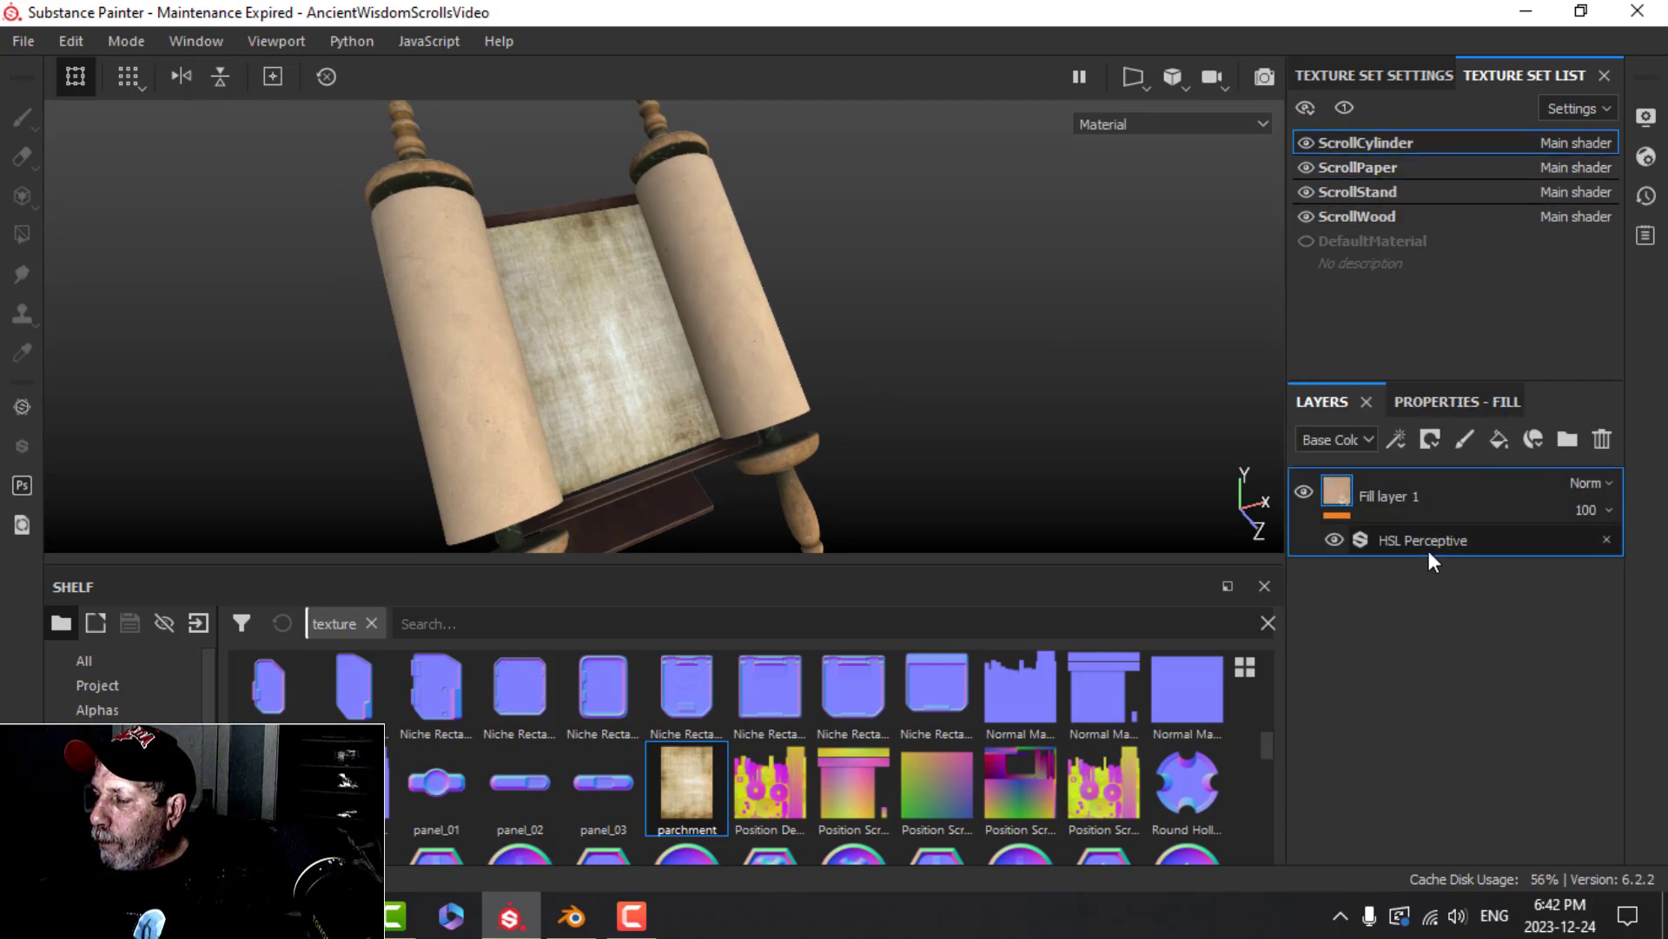
pyautogui.click(1610, 544)
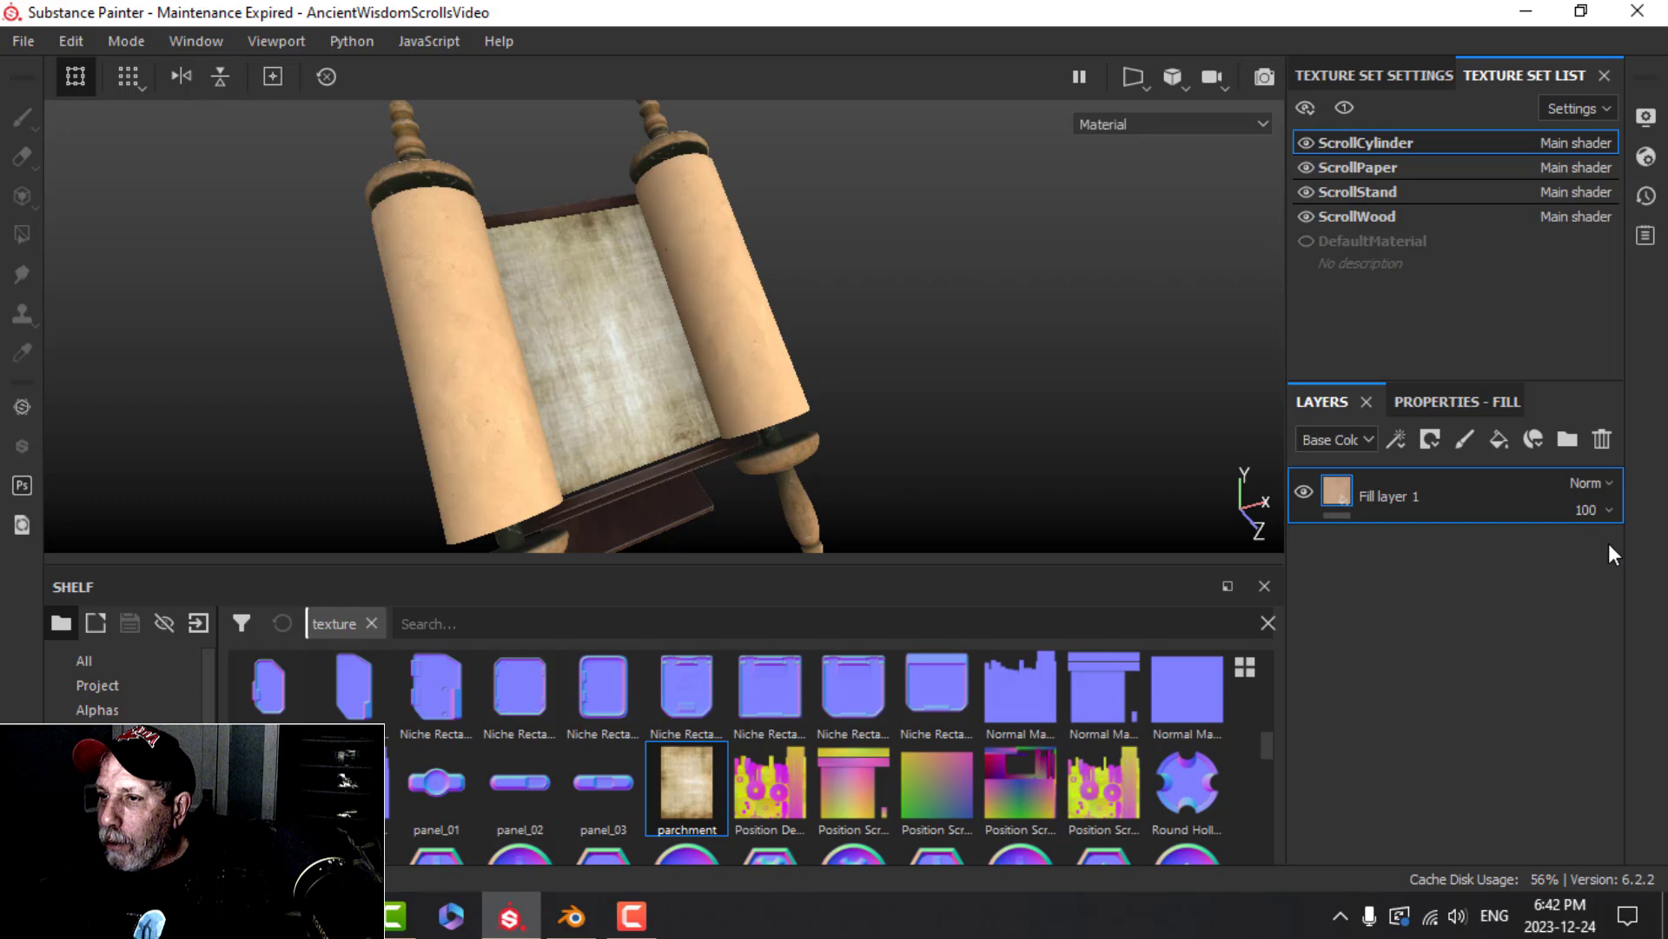
pyautogui.click(1378, 165)
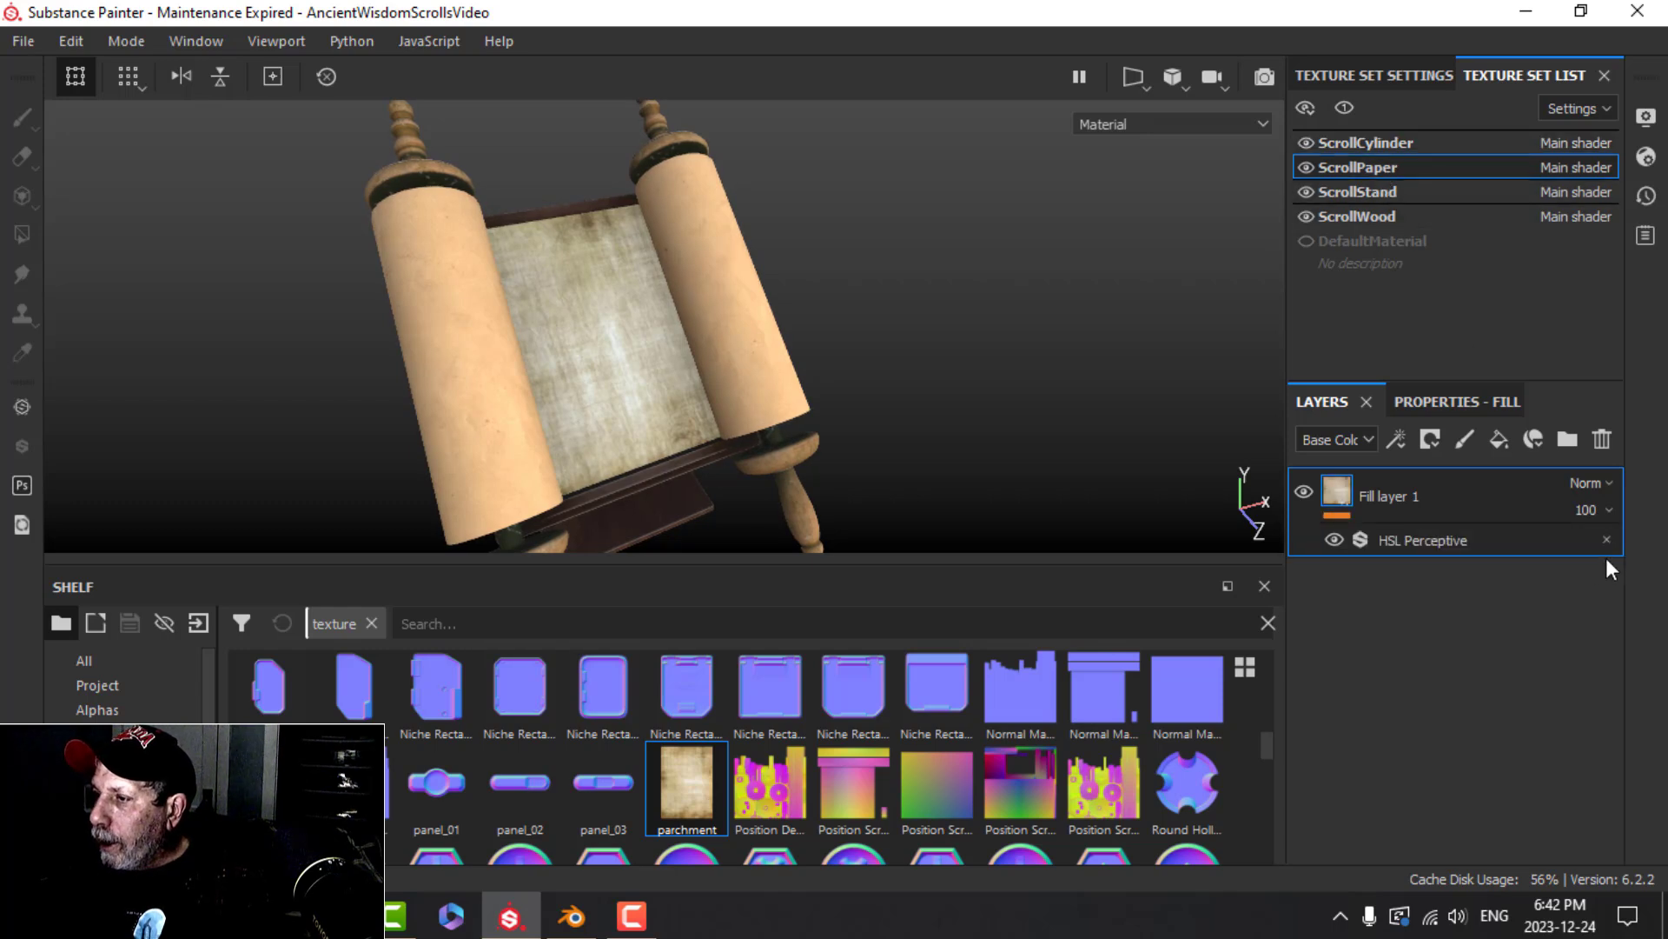
pyautogui.click(1612, 543)
# Replace the base color of ScrollCylinder's Fill layer 1 with the parchment texture
pyautogui.click(1387, 142)
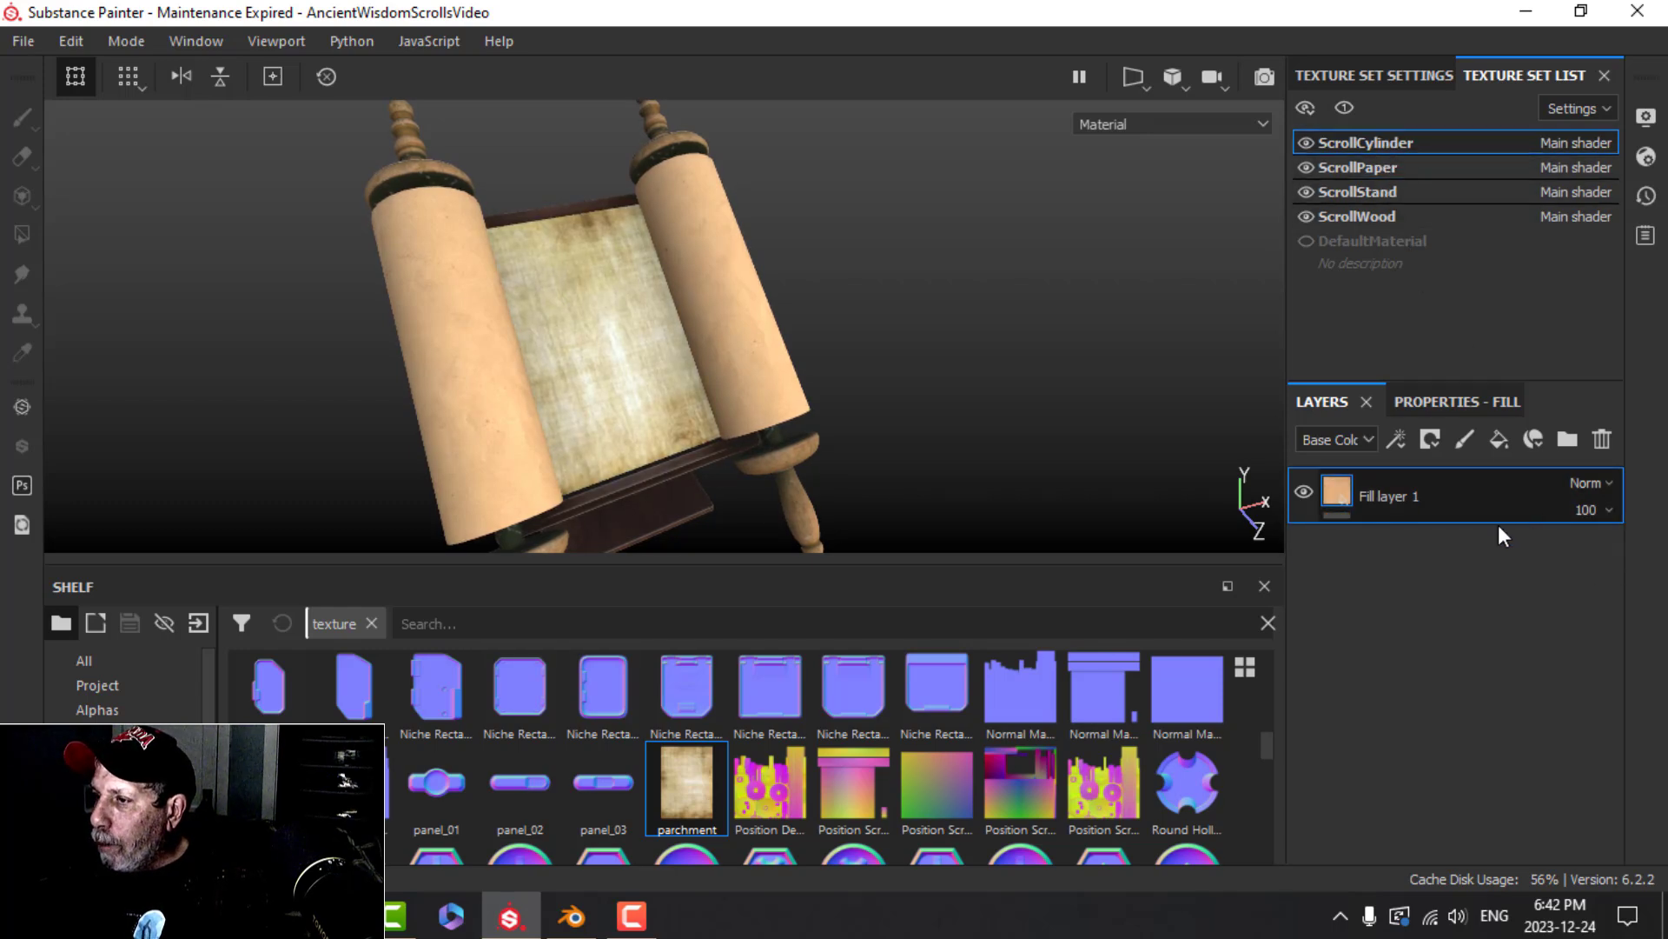
pyautogui.click(1436, 403)
pyautogui.moveTo(687, 798); pyautogui.dragTo(1400, 511)
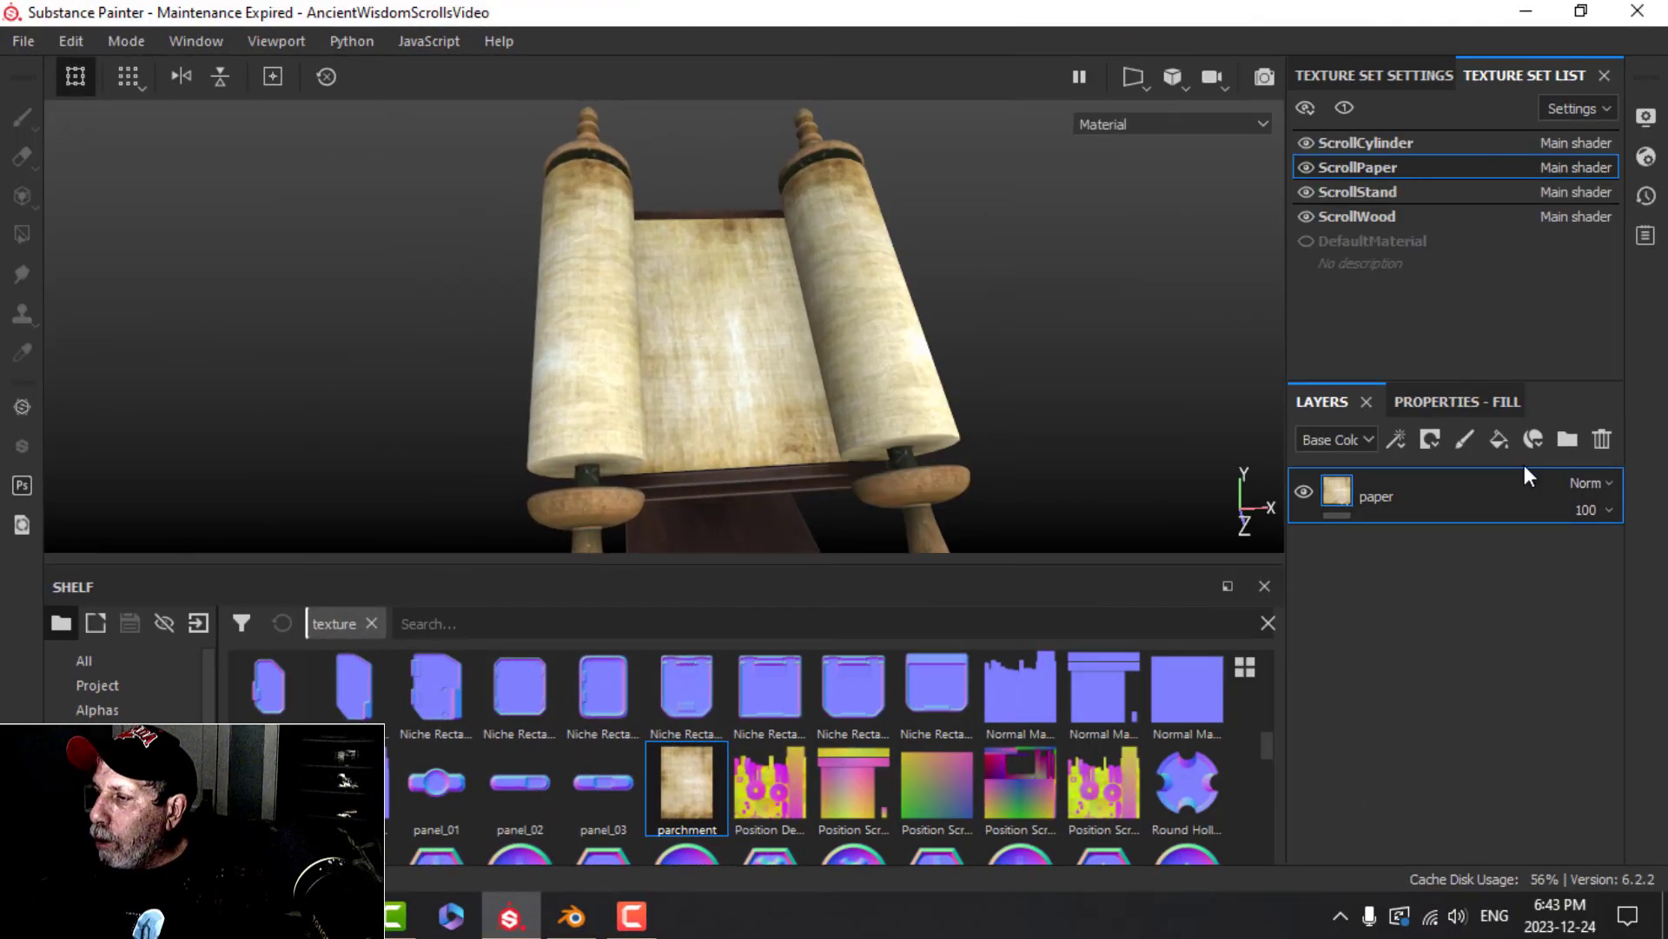
# Hide the parchment fill layers of the ScrollPaper and ScrollCylinder texture sets
pyautogui.click(1303, 492)
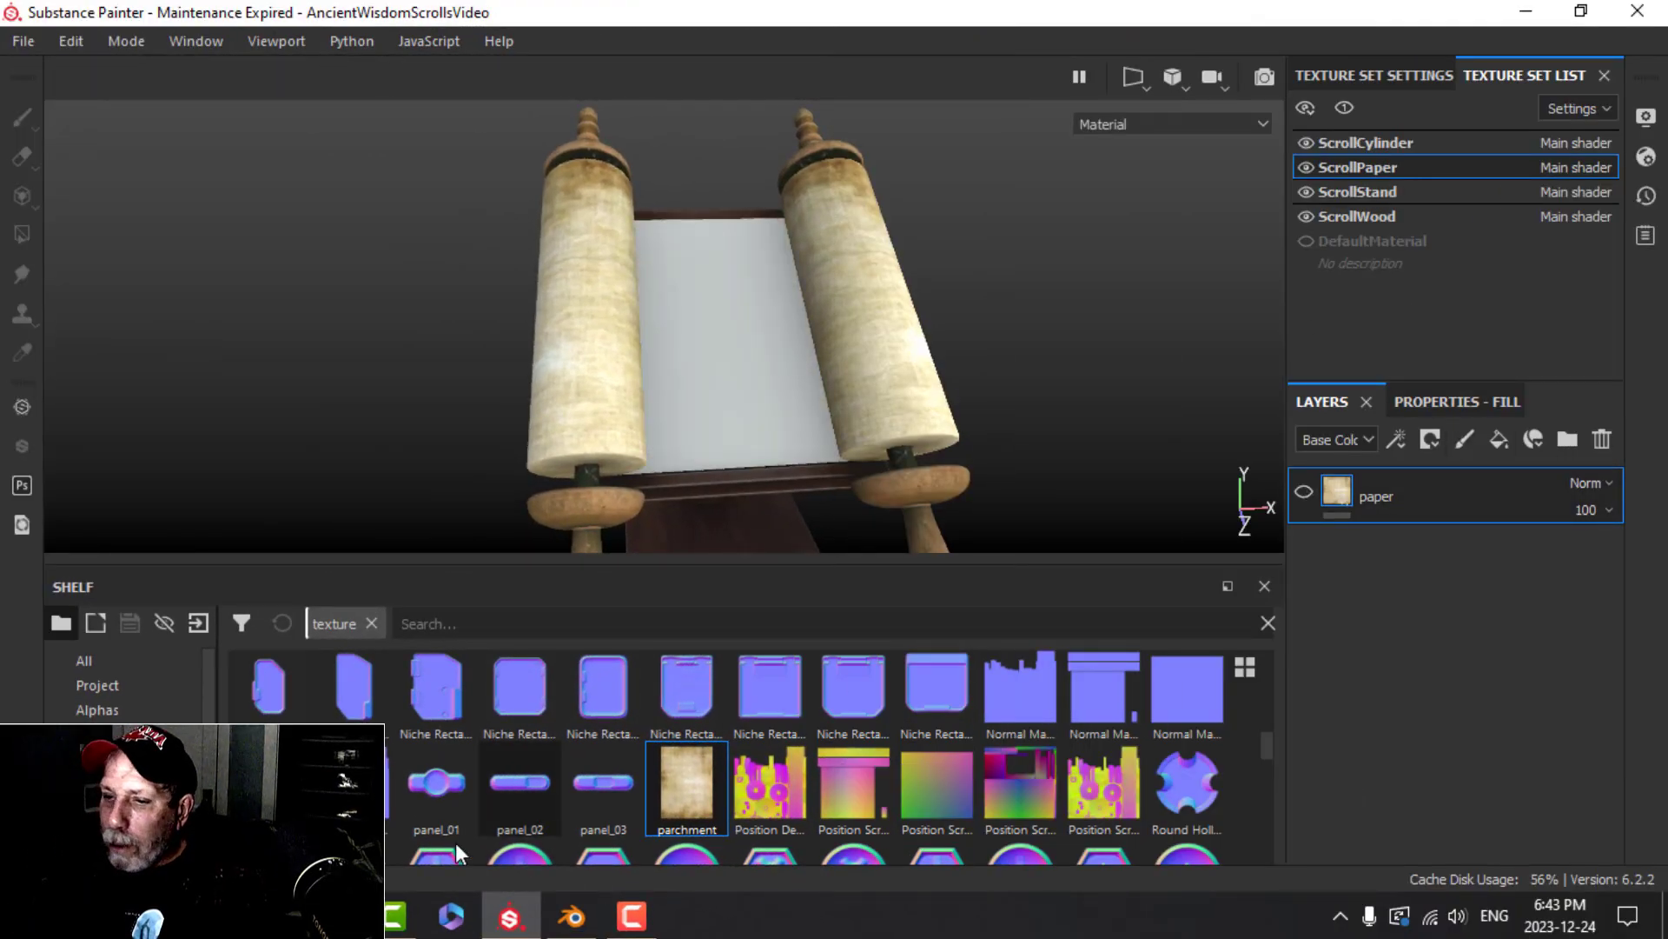
pyautogui.click(1365, 143)
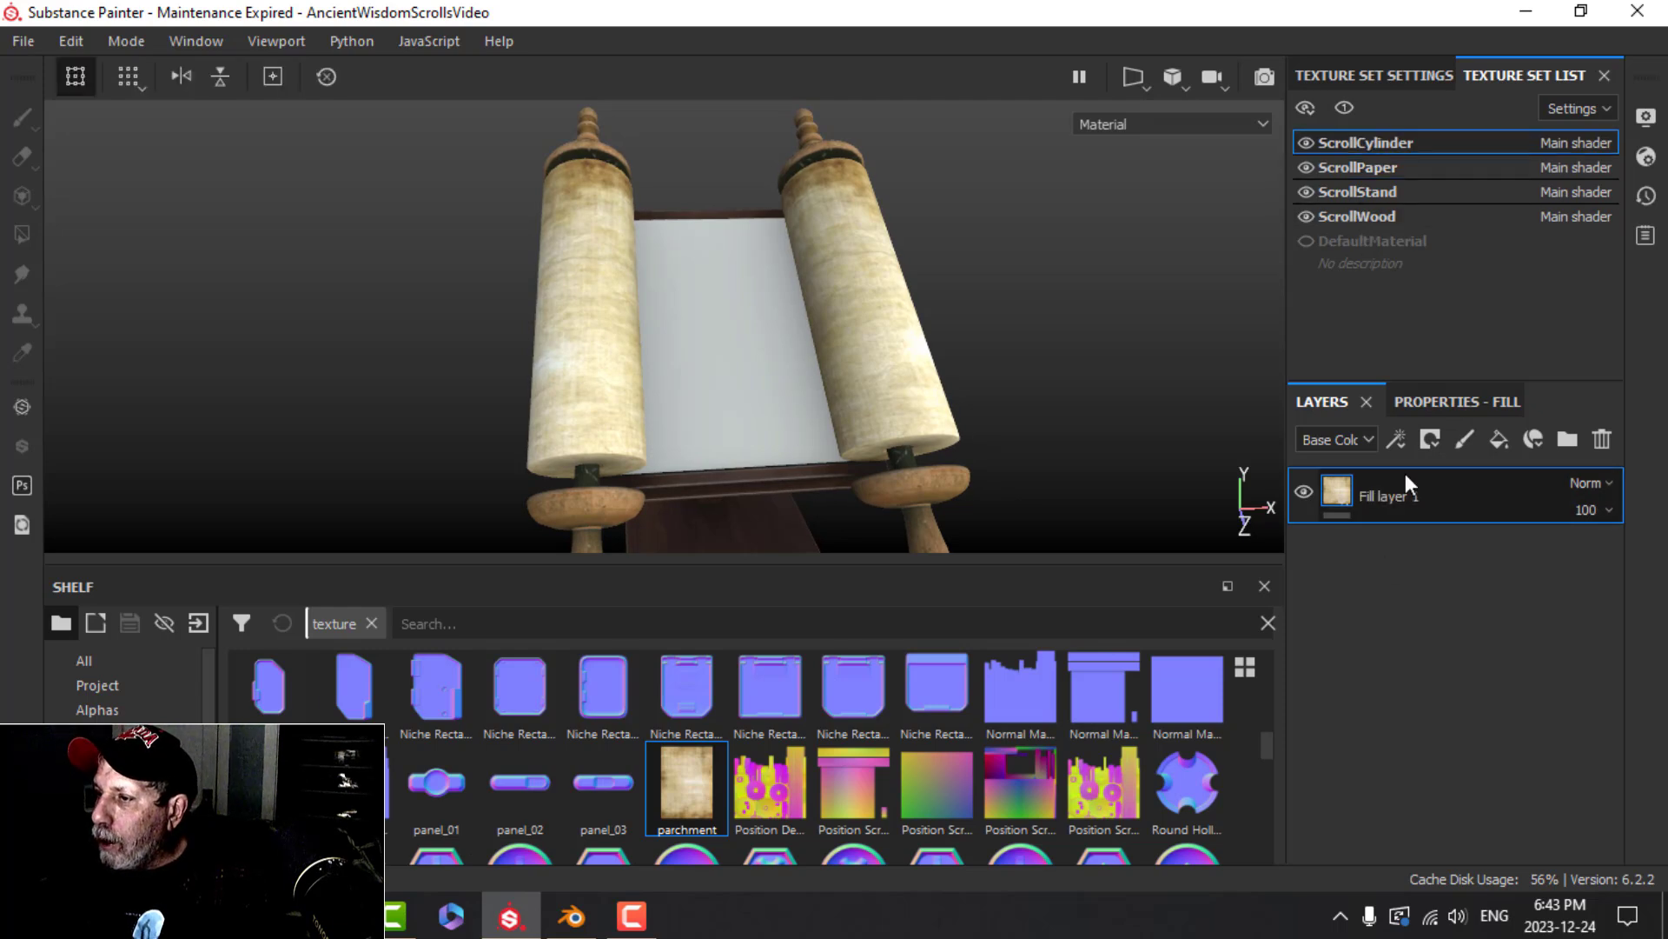
pyautogui.click(1303, 492)
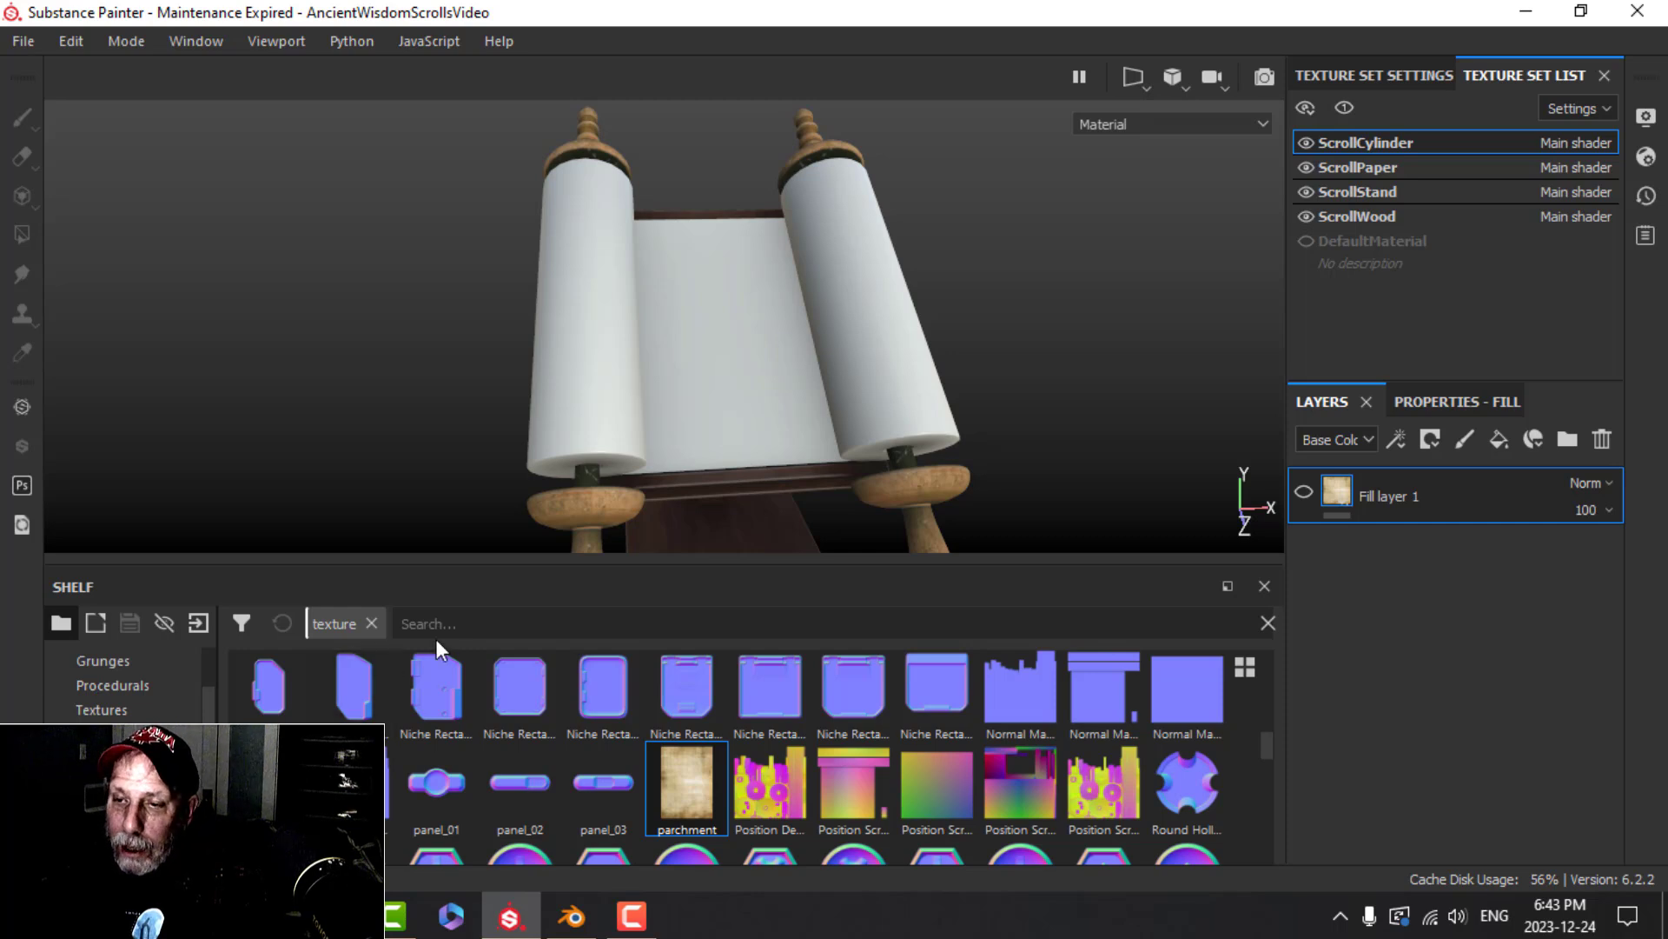
# Search the smart materials for "paper" and add the paper smart material below Fill layer 1 in ScrollCylinder
pyautogui.scroll(-1, 113, 685)
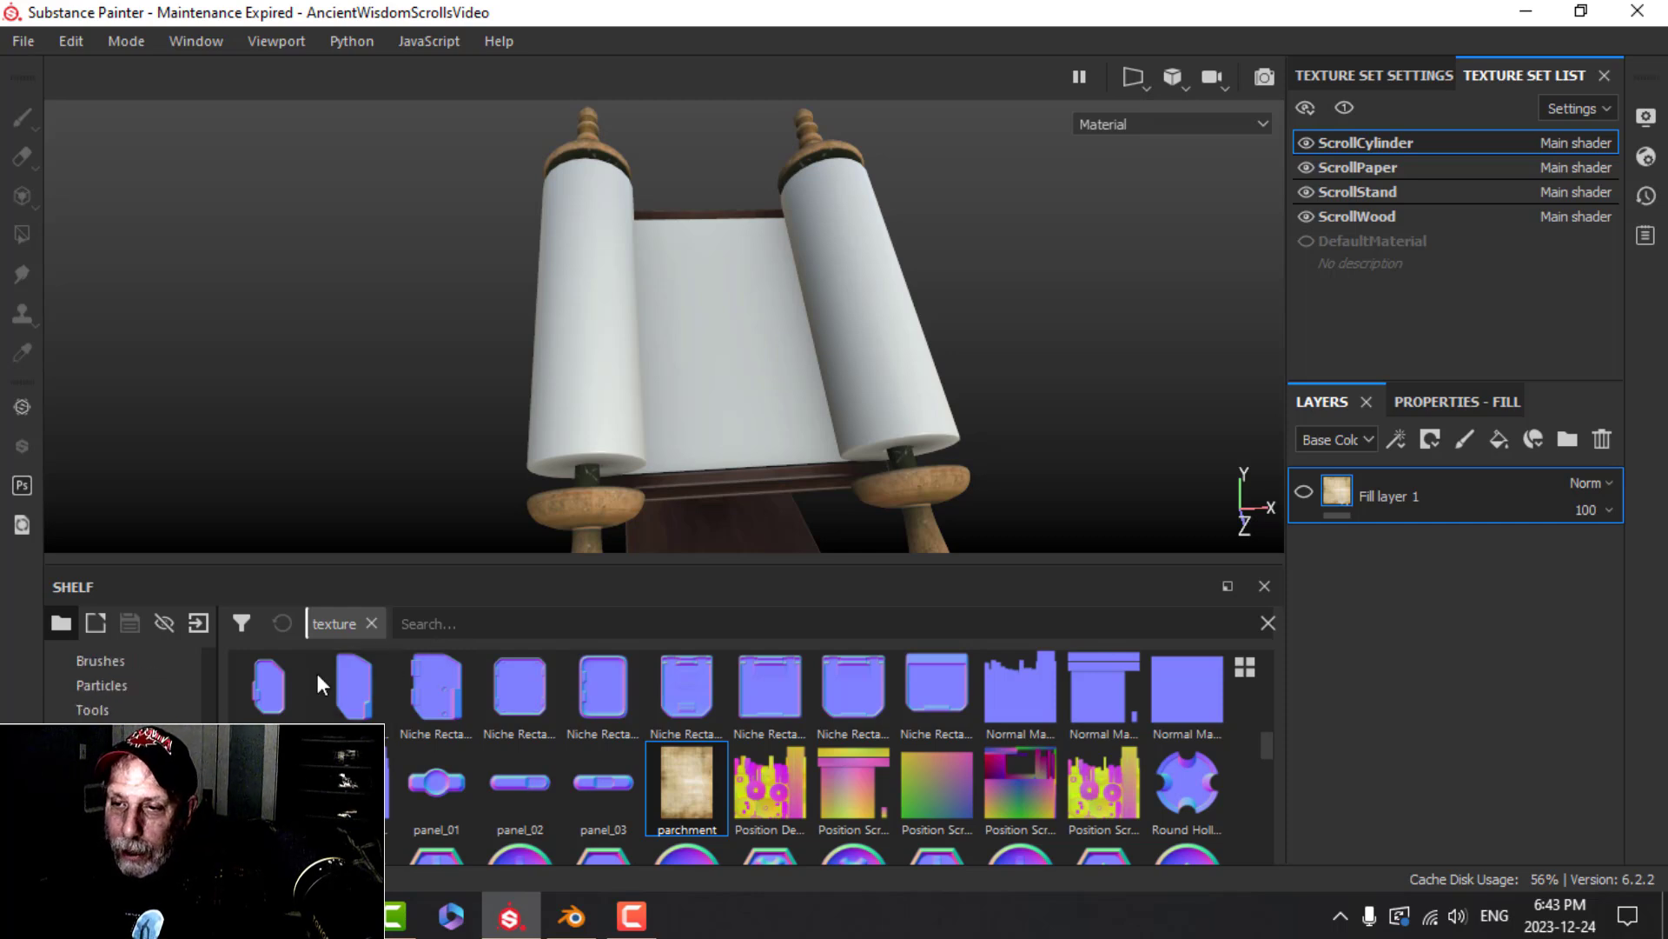
pyautogui.click(506, 619)
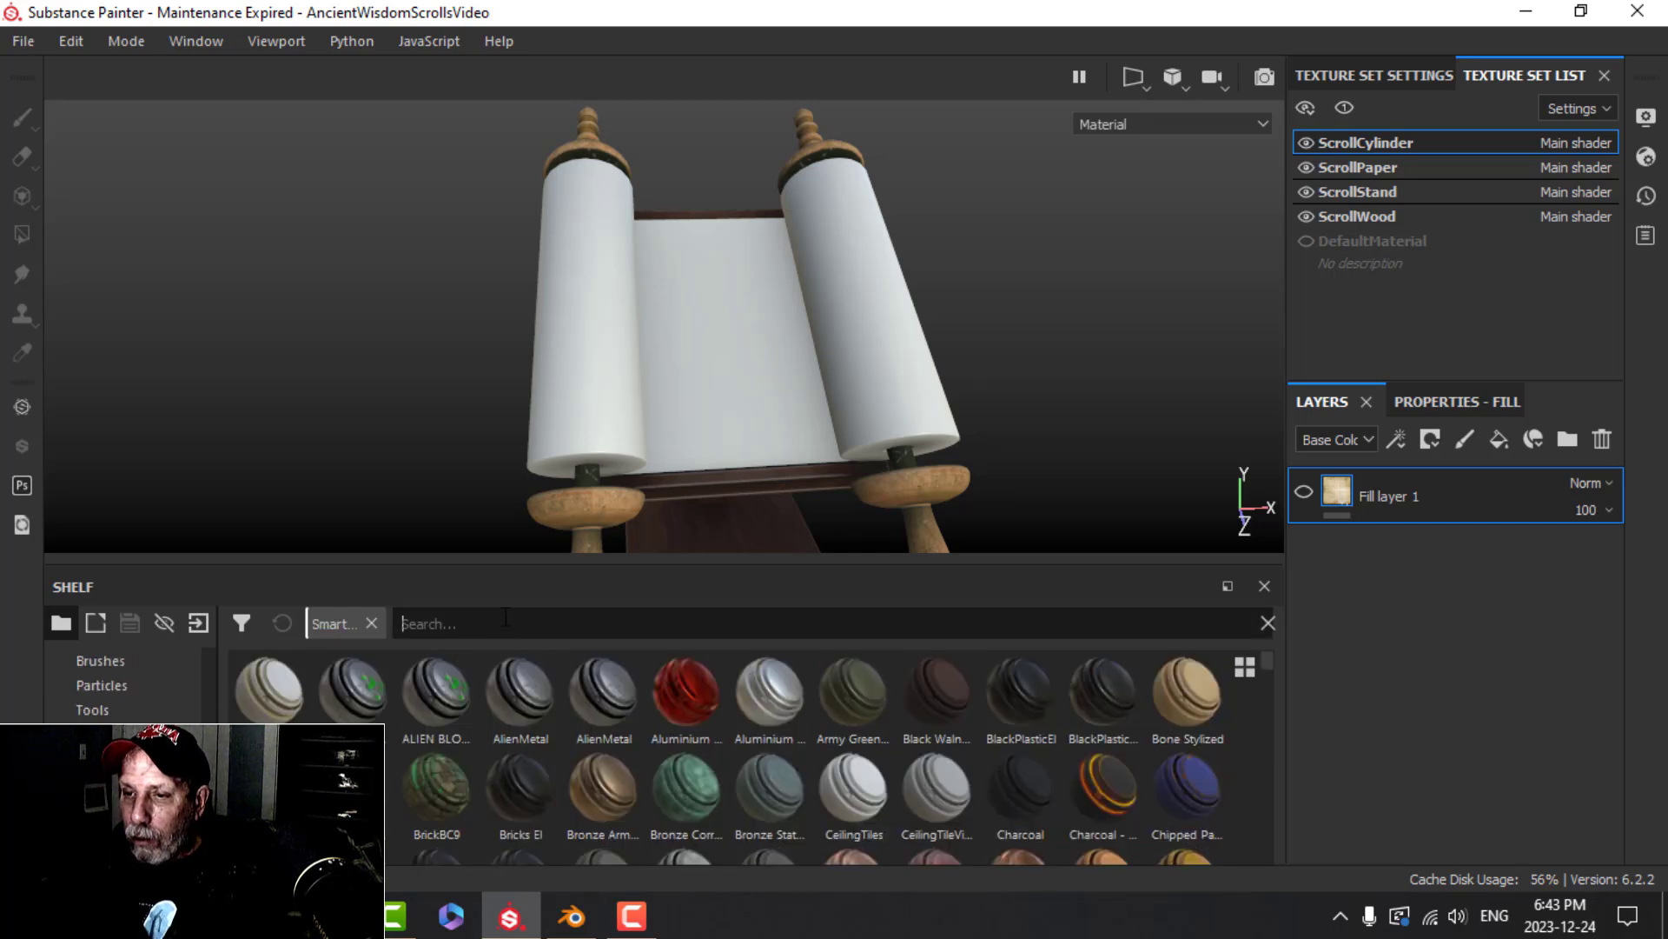
pyautogui.write('paper')
pyautogui.moveTo(261, 693); pyautogui.dragTo(1364, 657)
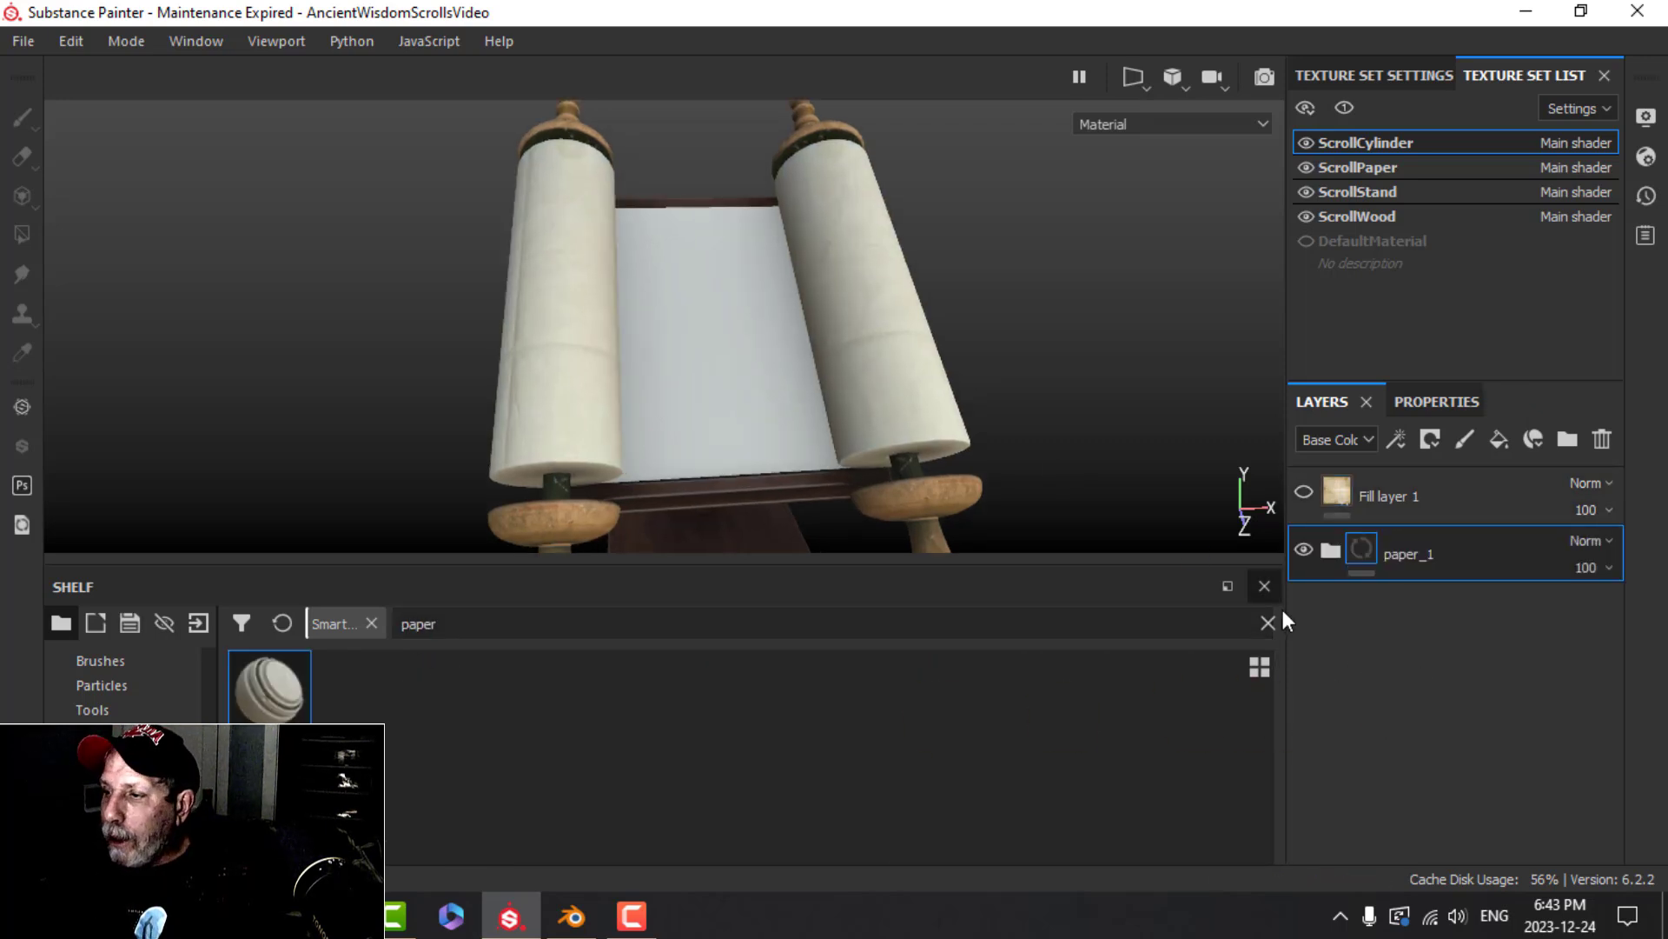
# Delete the Folds layer from ScrollCylinder's paper_1 group and inspect the cylinders
pyautogui.click(1331, 550)
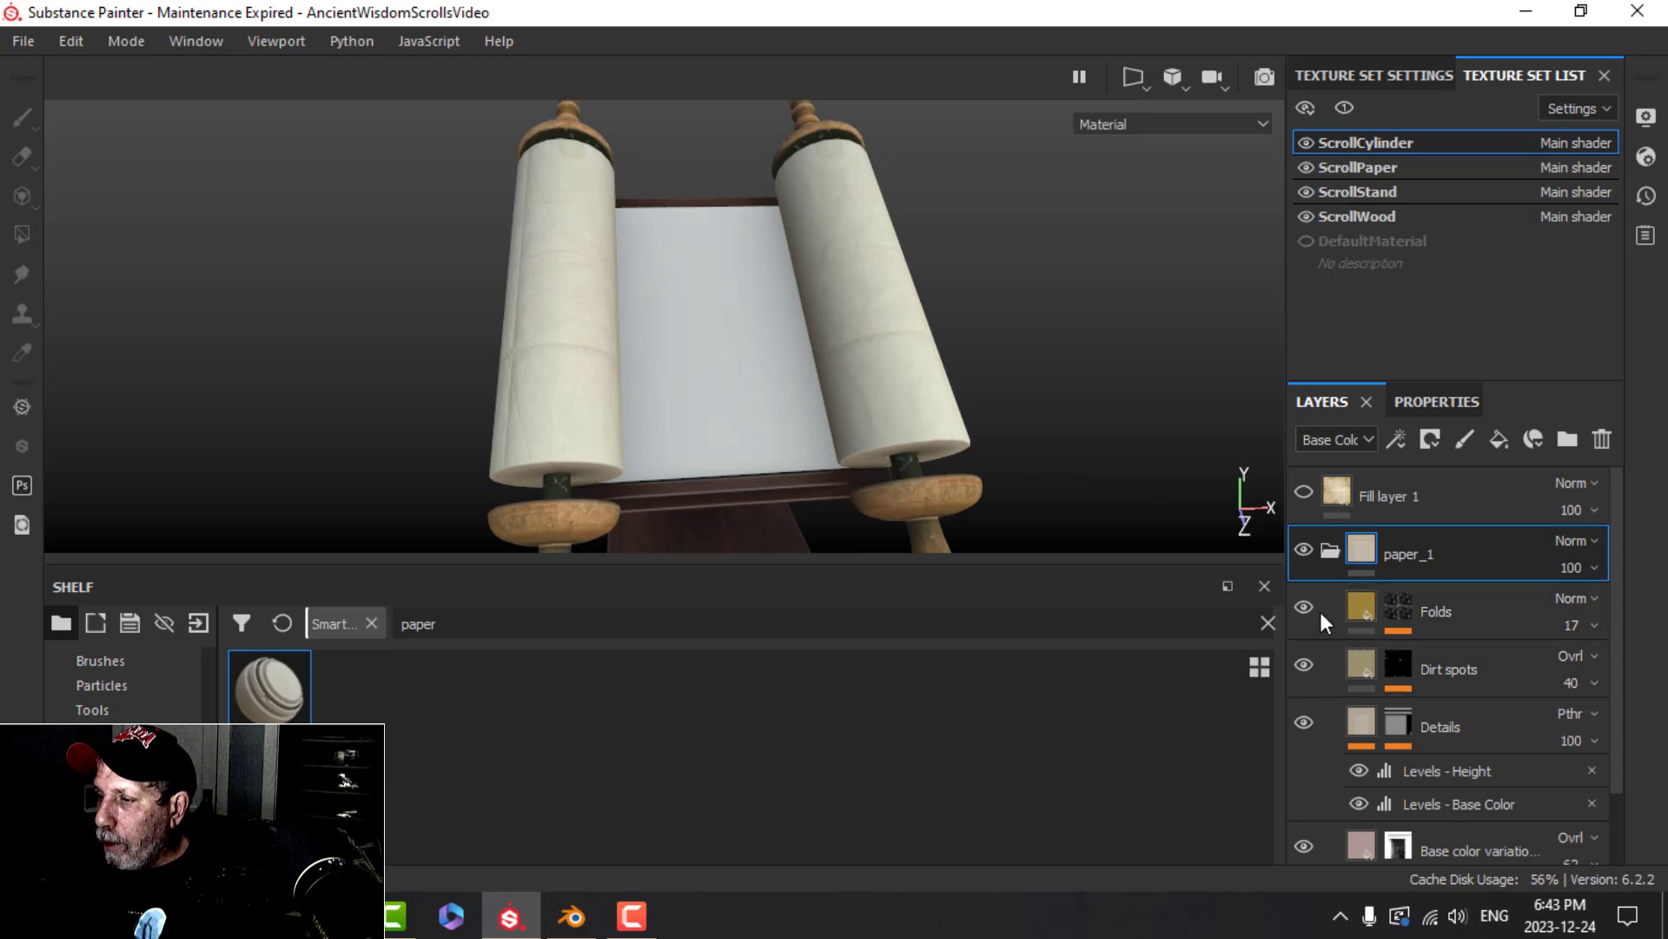
pyautogui.click(1466, 607)
pyautogui.click(1604, 440)
pyautogui.keyDown('alt'); pyautogui.moveTo(780, 440); pyautogui.dragTo(723, 418); pyautogui.keyUp('alt')
pyautogui.scroll(3, 868, 399)
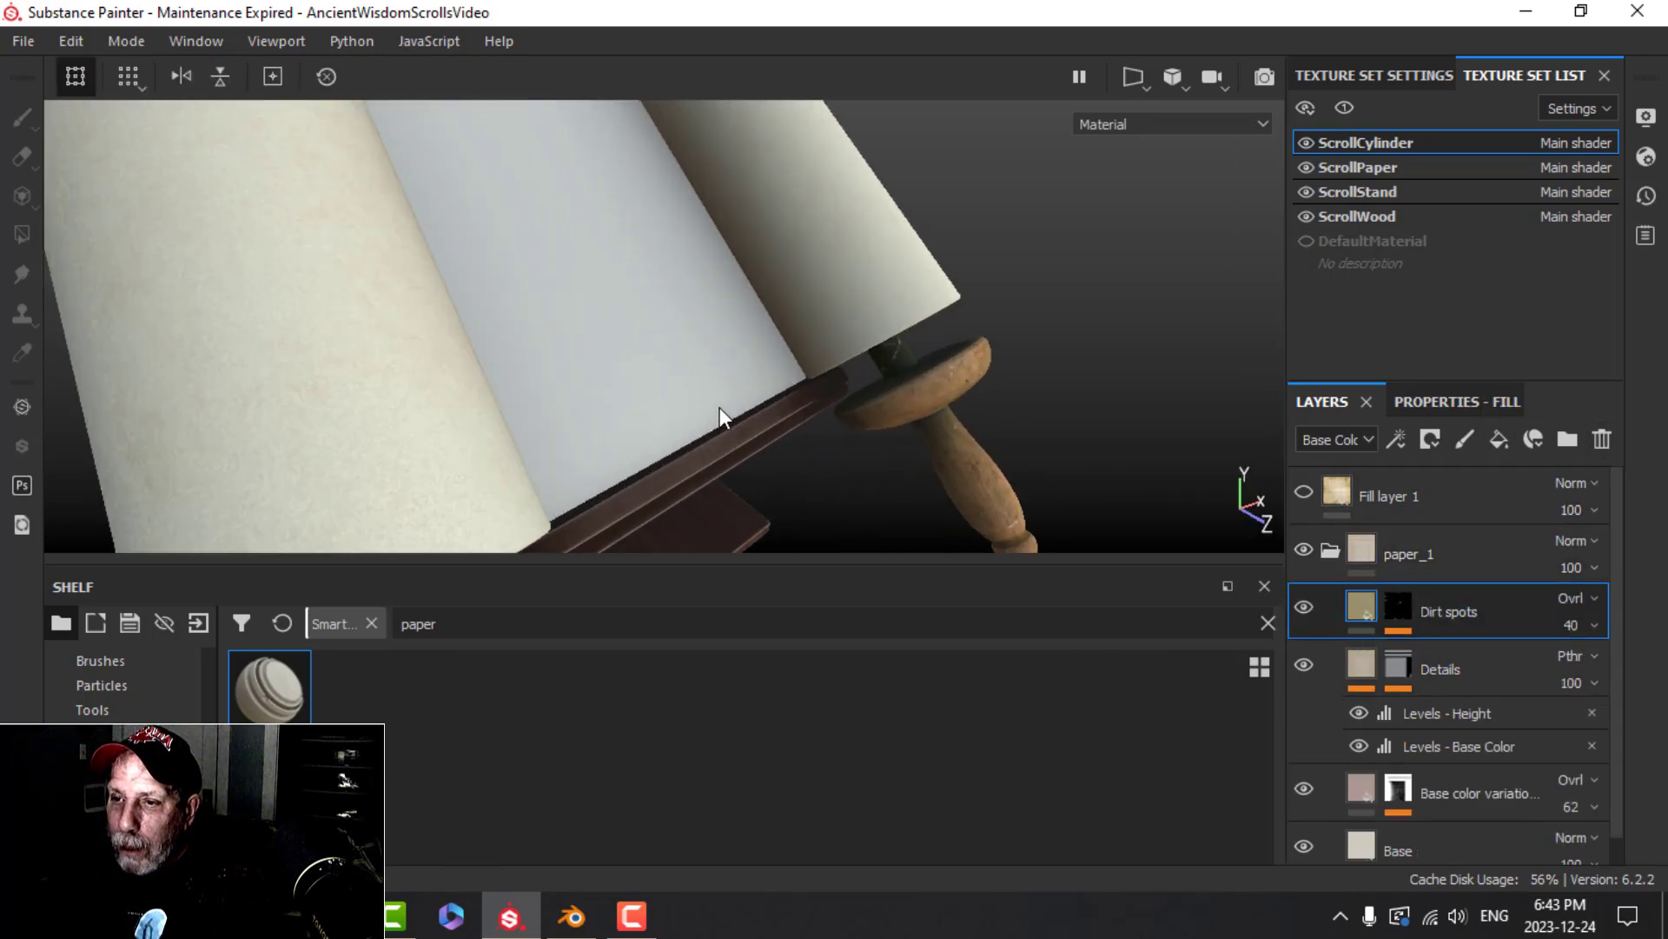
pyautogui.scroll(-5, 588, 443)
pyautogui.keyDown('alt'); pyautogui.moveTo(626, 435); pyautogui.dragTo(714, 404); pyautogui.keyUp('alt')
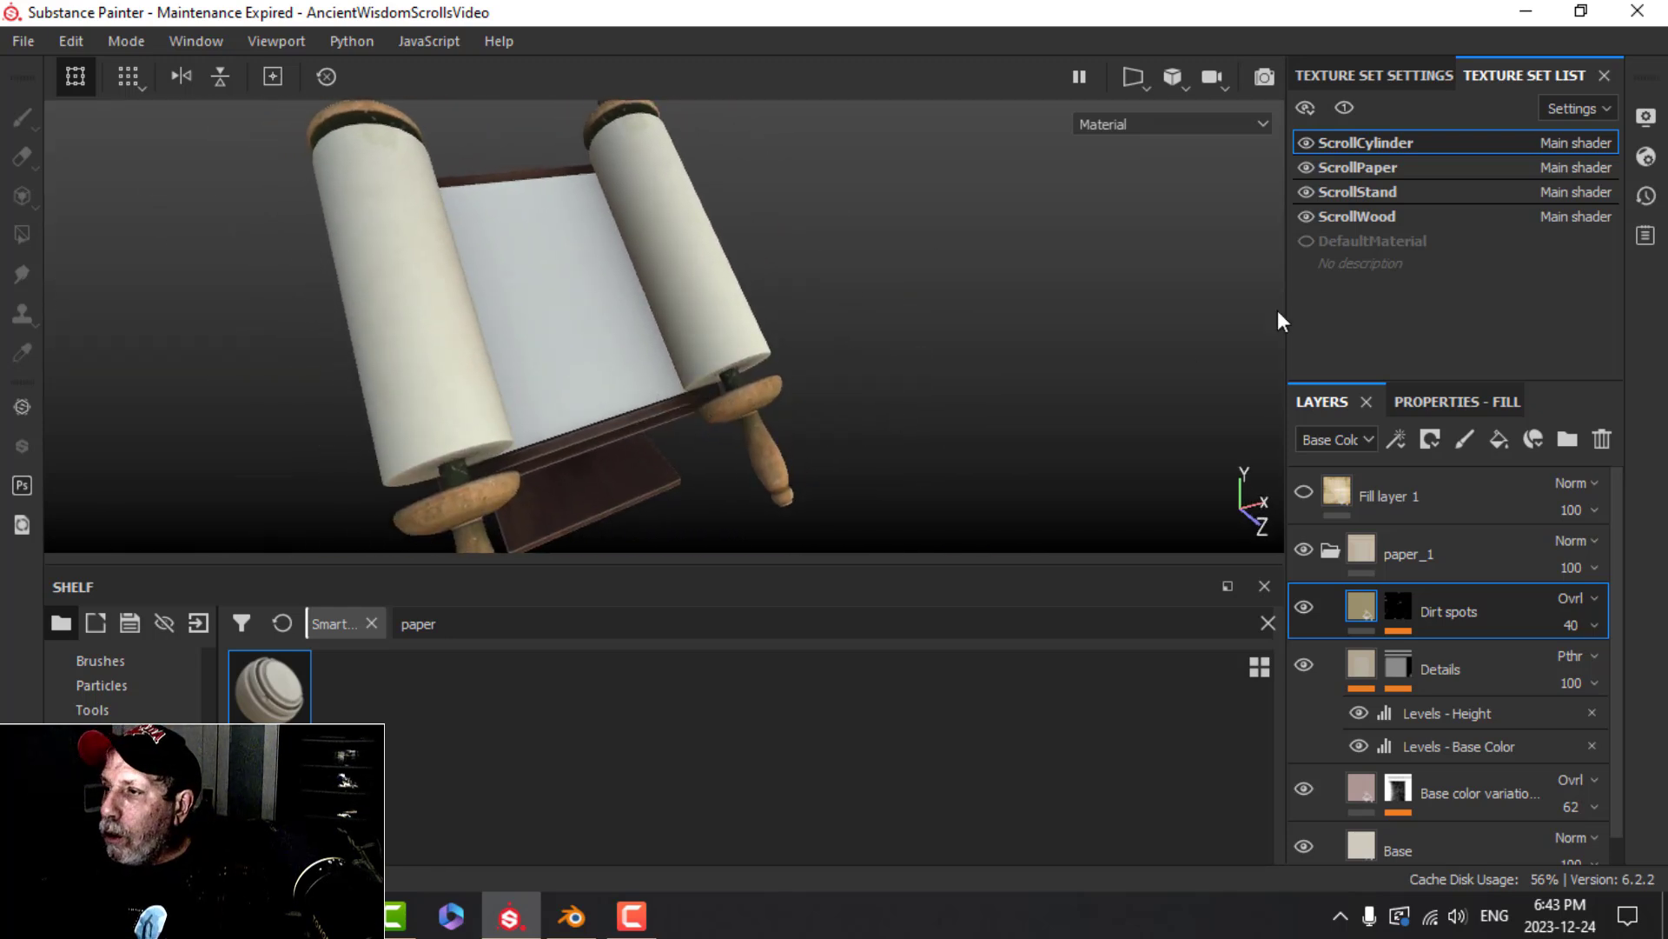
# Delete ScrollPaper's hidden parchment layer and add the paper smart material to that texture set instead
pyautogui.click(1360, 168)
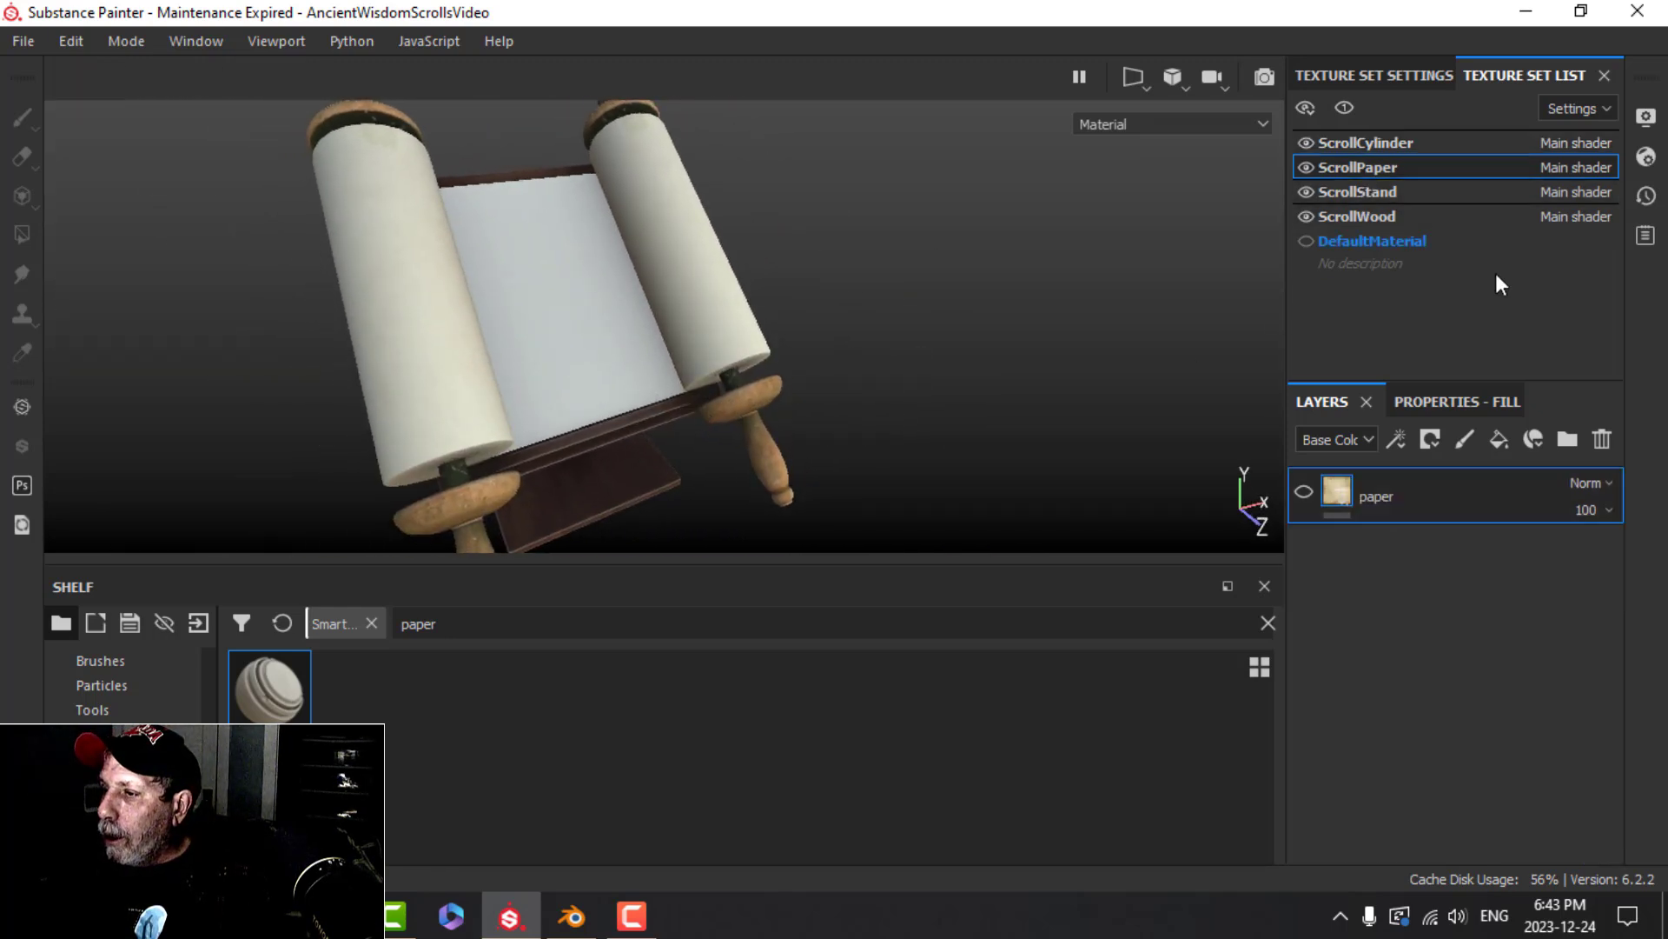
pyautogui.click(1601, 439)
pyautogui.moveTo(270, 687); pyautogui.dragTo(1334, 582)
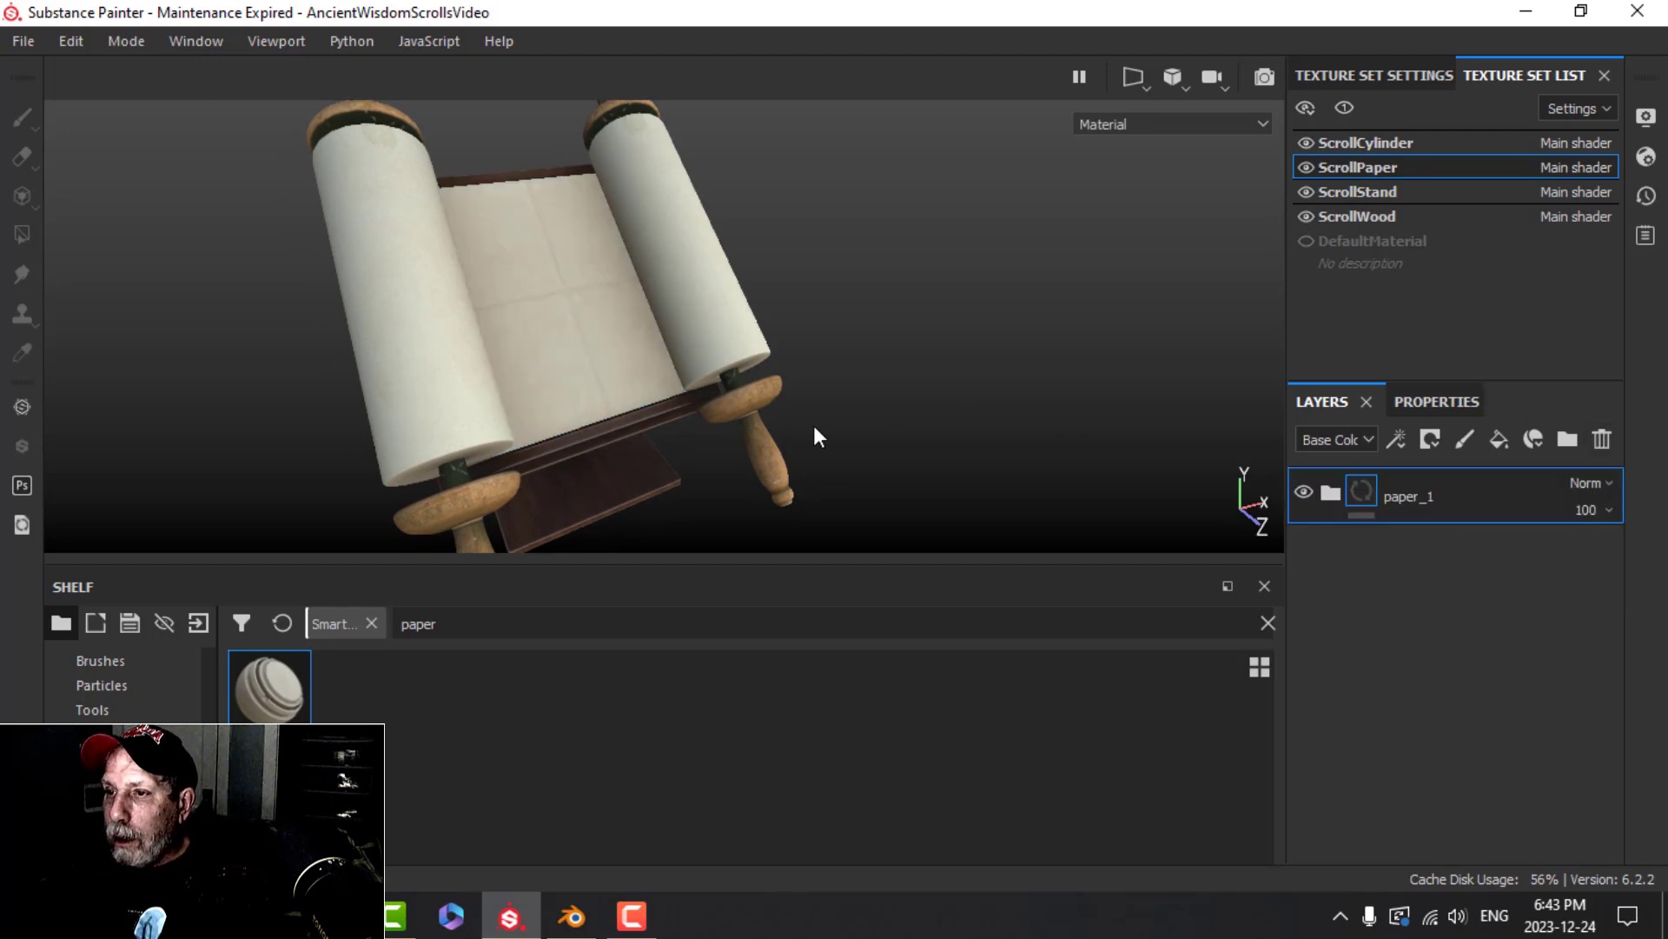
pyautogui.keyDown('alt'); pyautogui.moveTo(821, 437); pyautogui.dragTo(1088, 497); pyautogui.keyUp('alt')
# Delete the Folds layer from ScrollPaper's paper_1 group and collapse the group
pyautogui.click(1327, 497)
pyautogui.click(1477, 545)
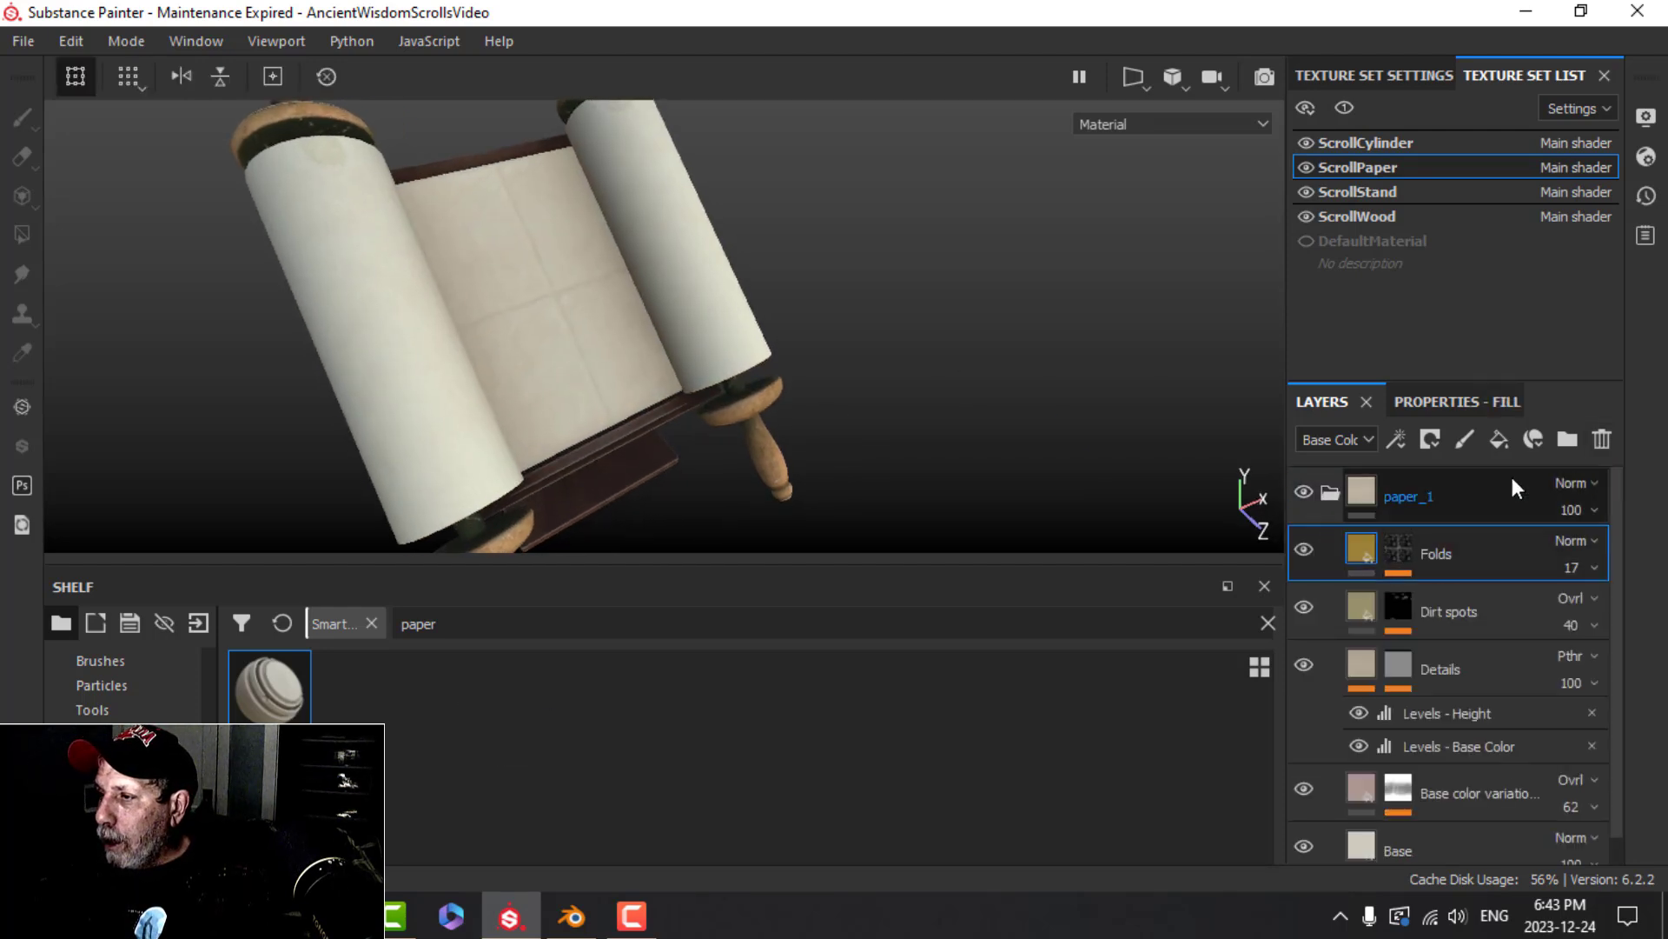
pyautogui.click(1606, 434)
pyautogui.keyDown('alt'); pyautogui.moveTo(903, 448); pyautogui.dragTo(782, 430); pyautogui.keyUp('alt')
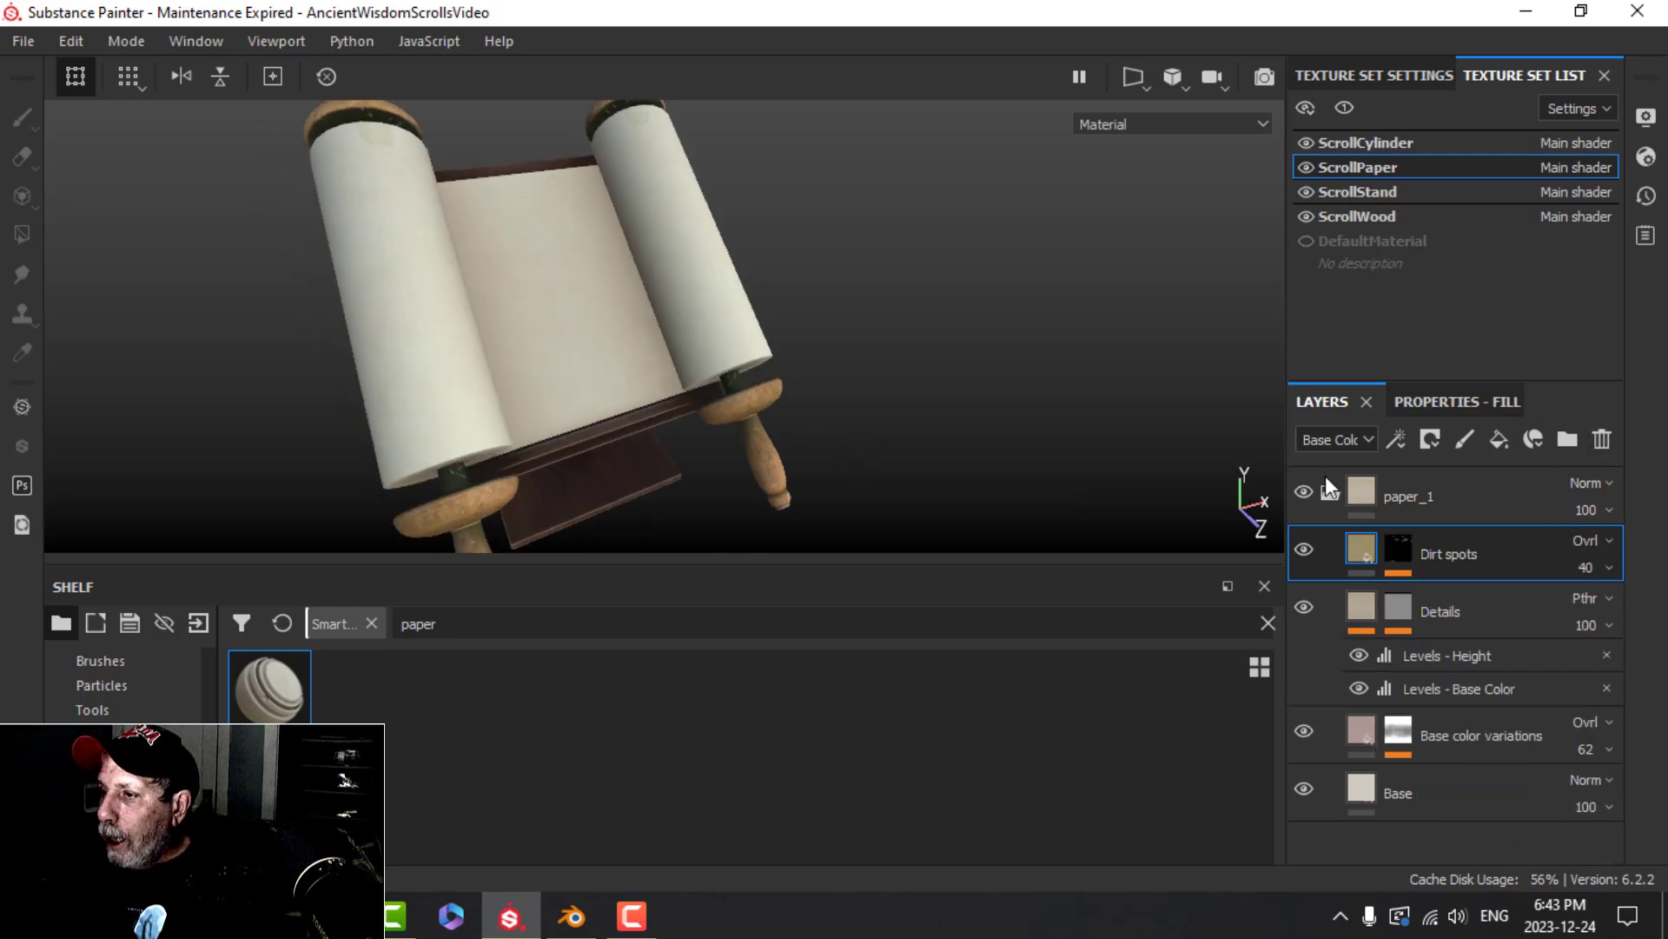
pyautogui.click(1331, 493)
# Add a fill layer above paper_1 using only color and roughness, with a dark grey base color of 0.040
pyautogui.click(1420, 498)
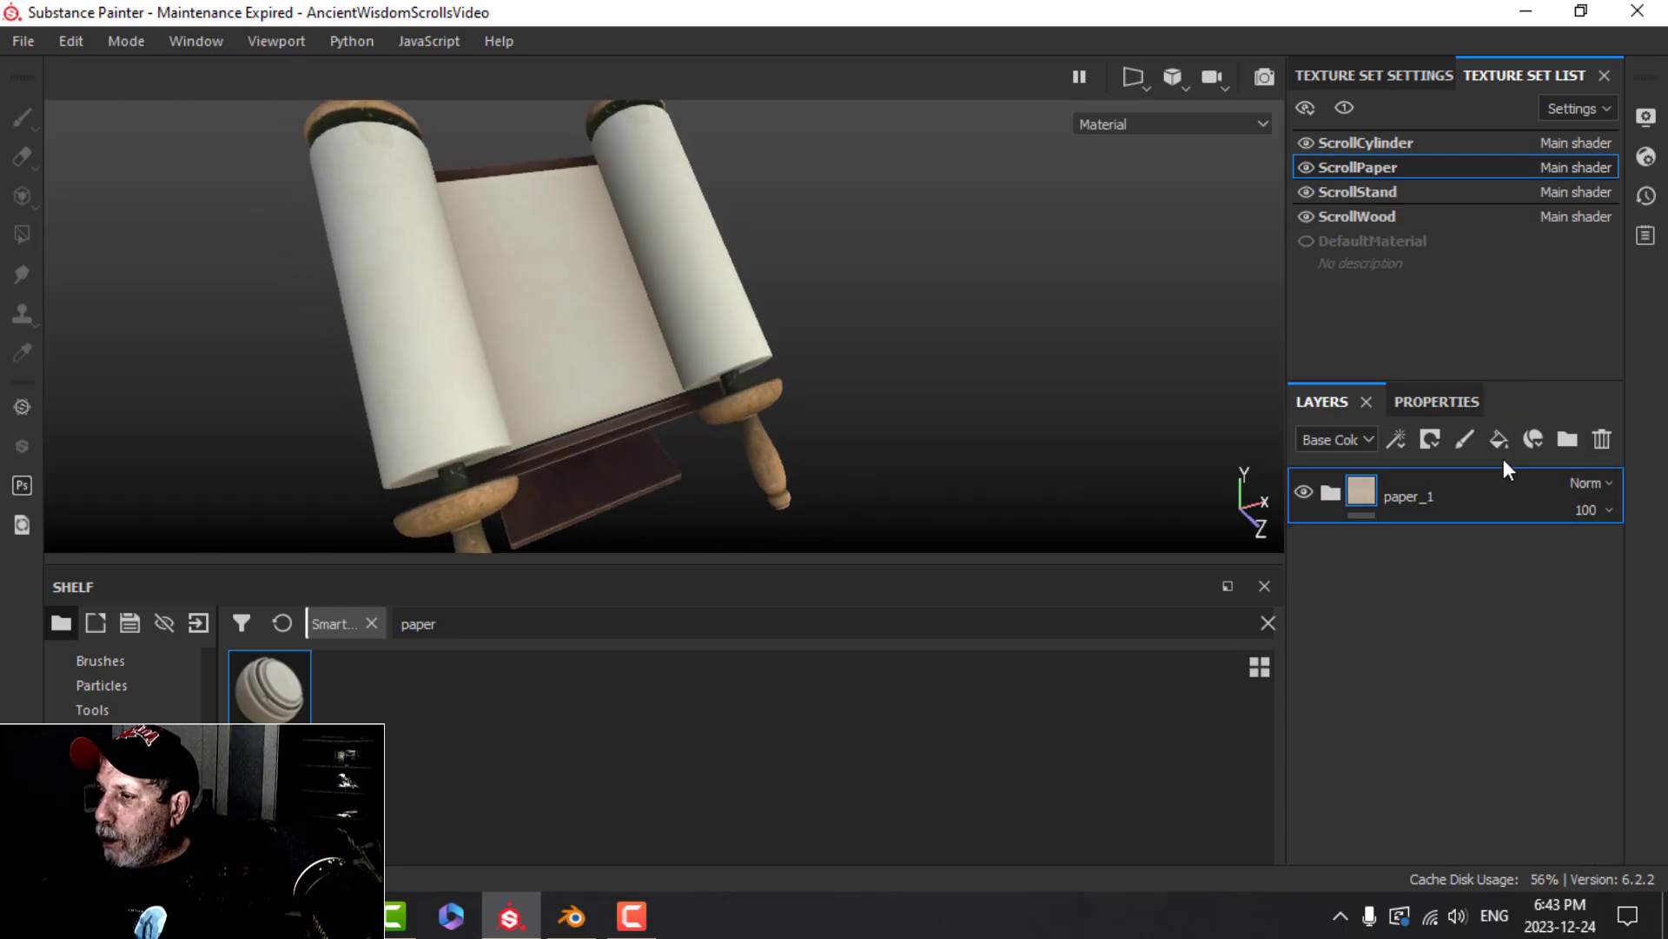
pyautogui.click(1499, 439)
pyautogui.keyDown('alt'); pyautogui.click(1332, 520); pyautogui.keyUp('alt')
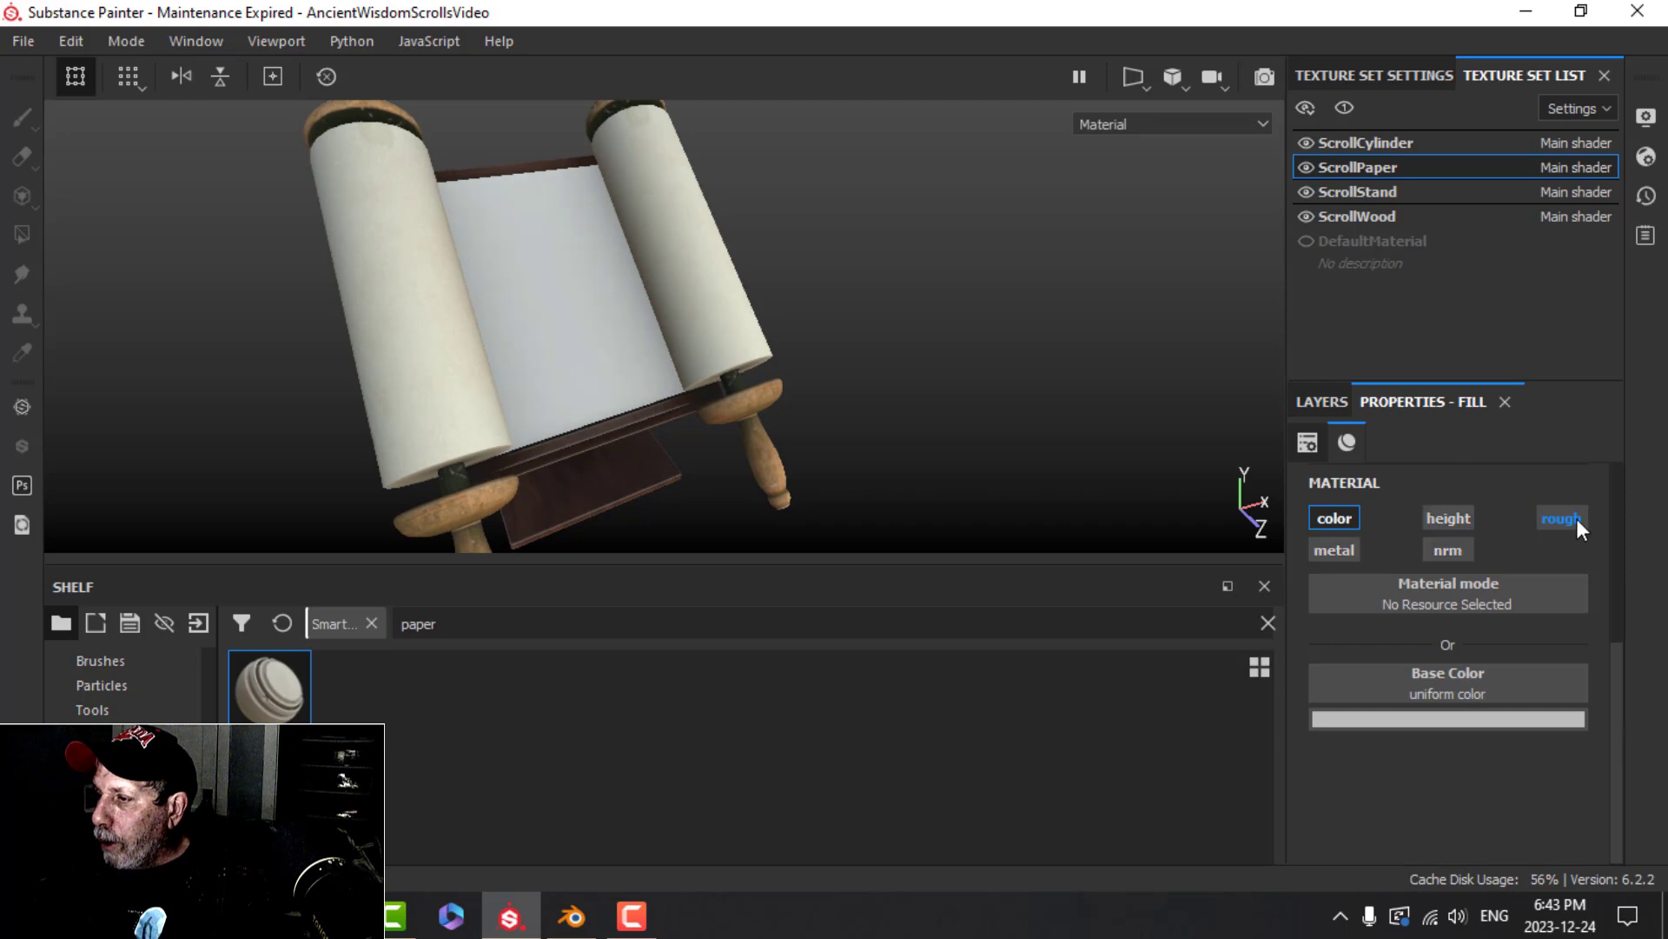
pyautogui.click(1576, 520)
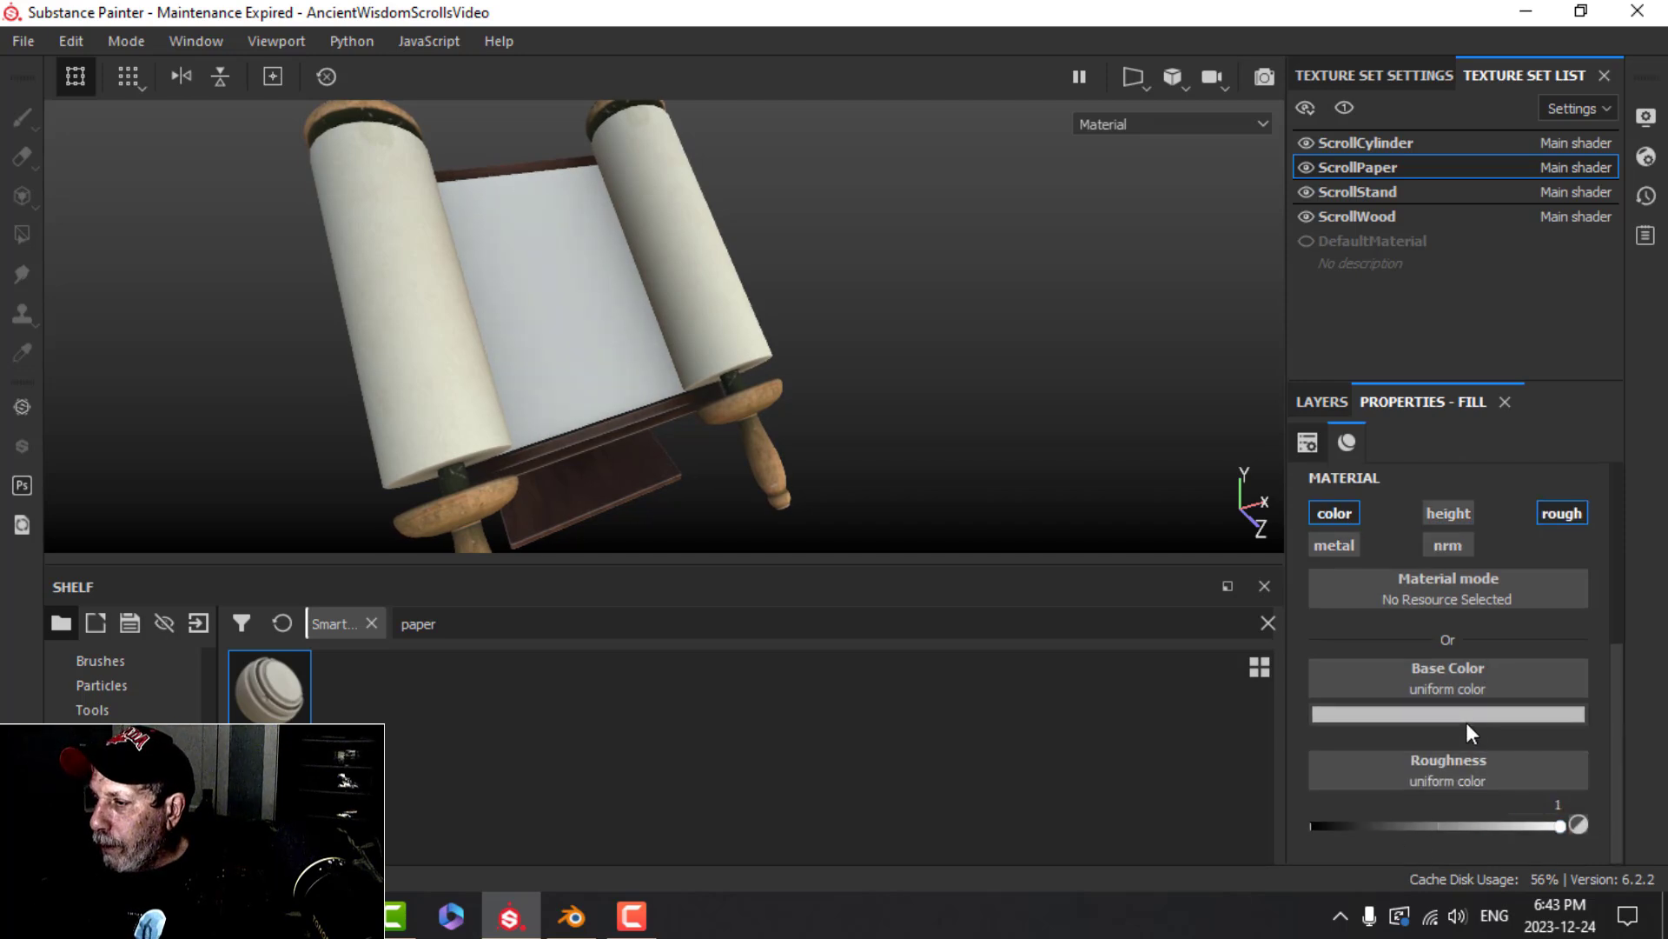
pyautogui.click(1460, 715)
pyautogui.moveTo(1389, 664); pyautogui.dragTo(1318, 616)
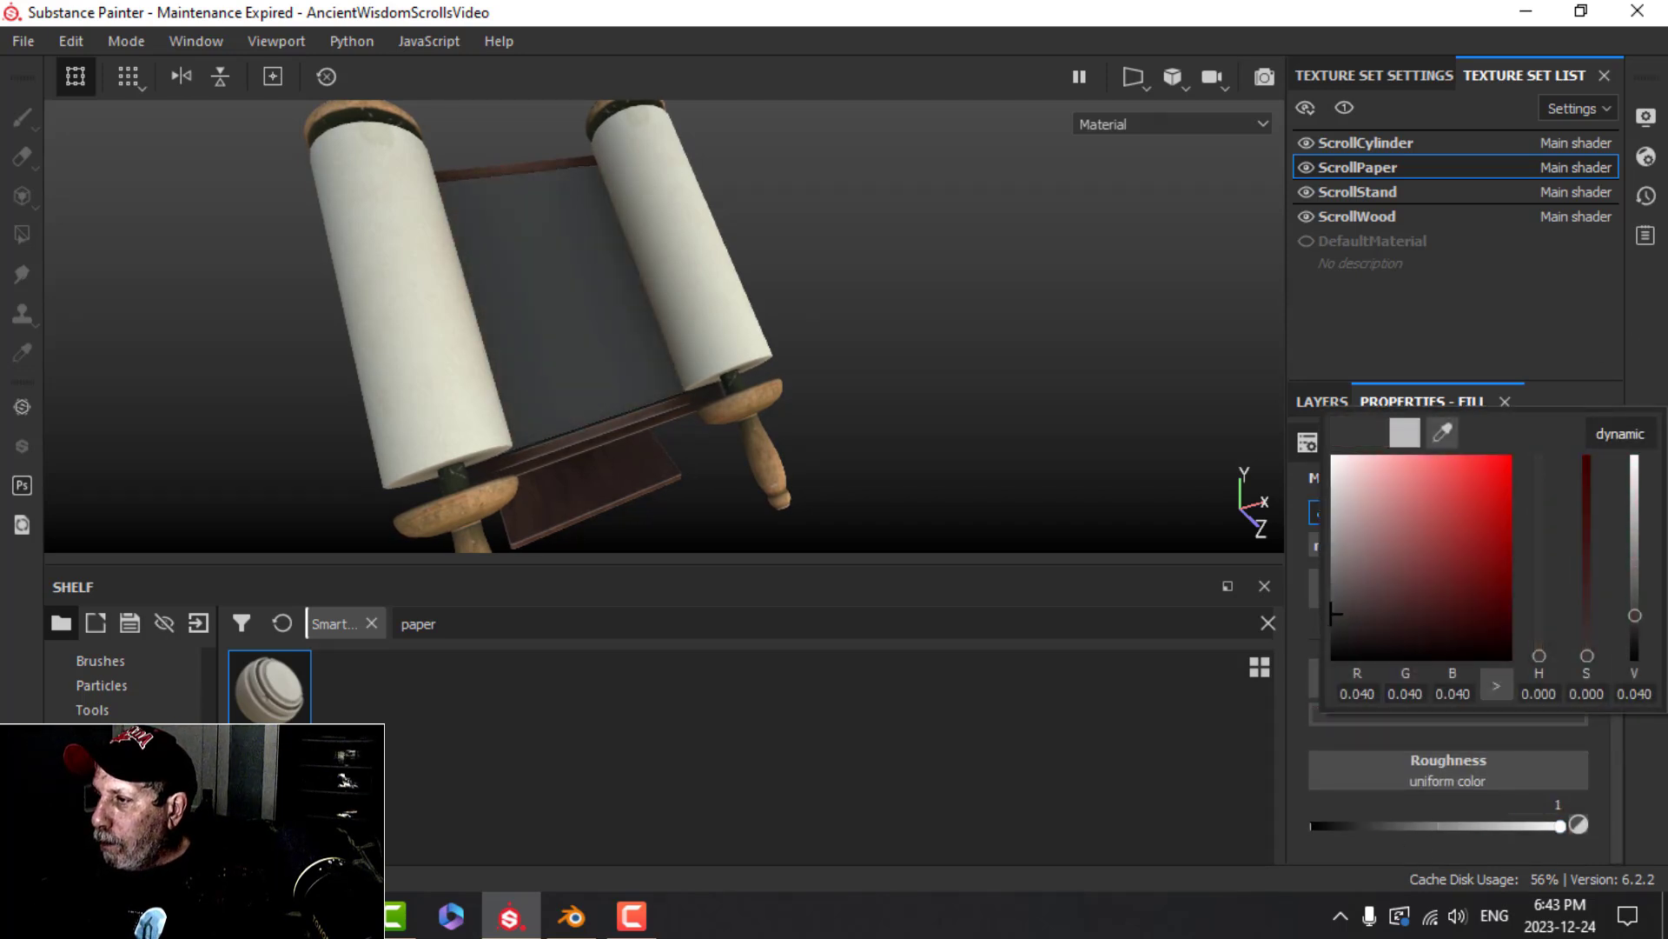
# Give the dark fill layer a black mask and add a generator to the mask
pyautogui.click(1329, 401)
pyautogui.click(1431, 439)
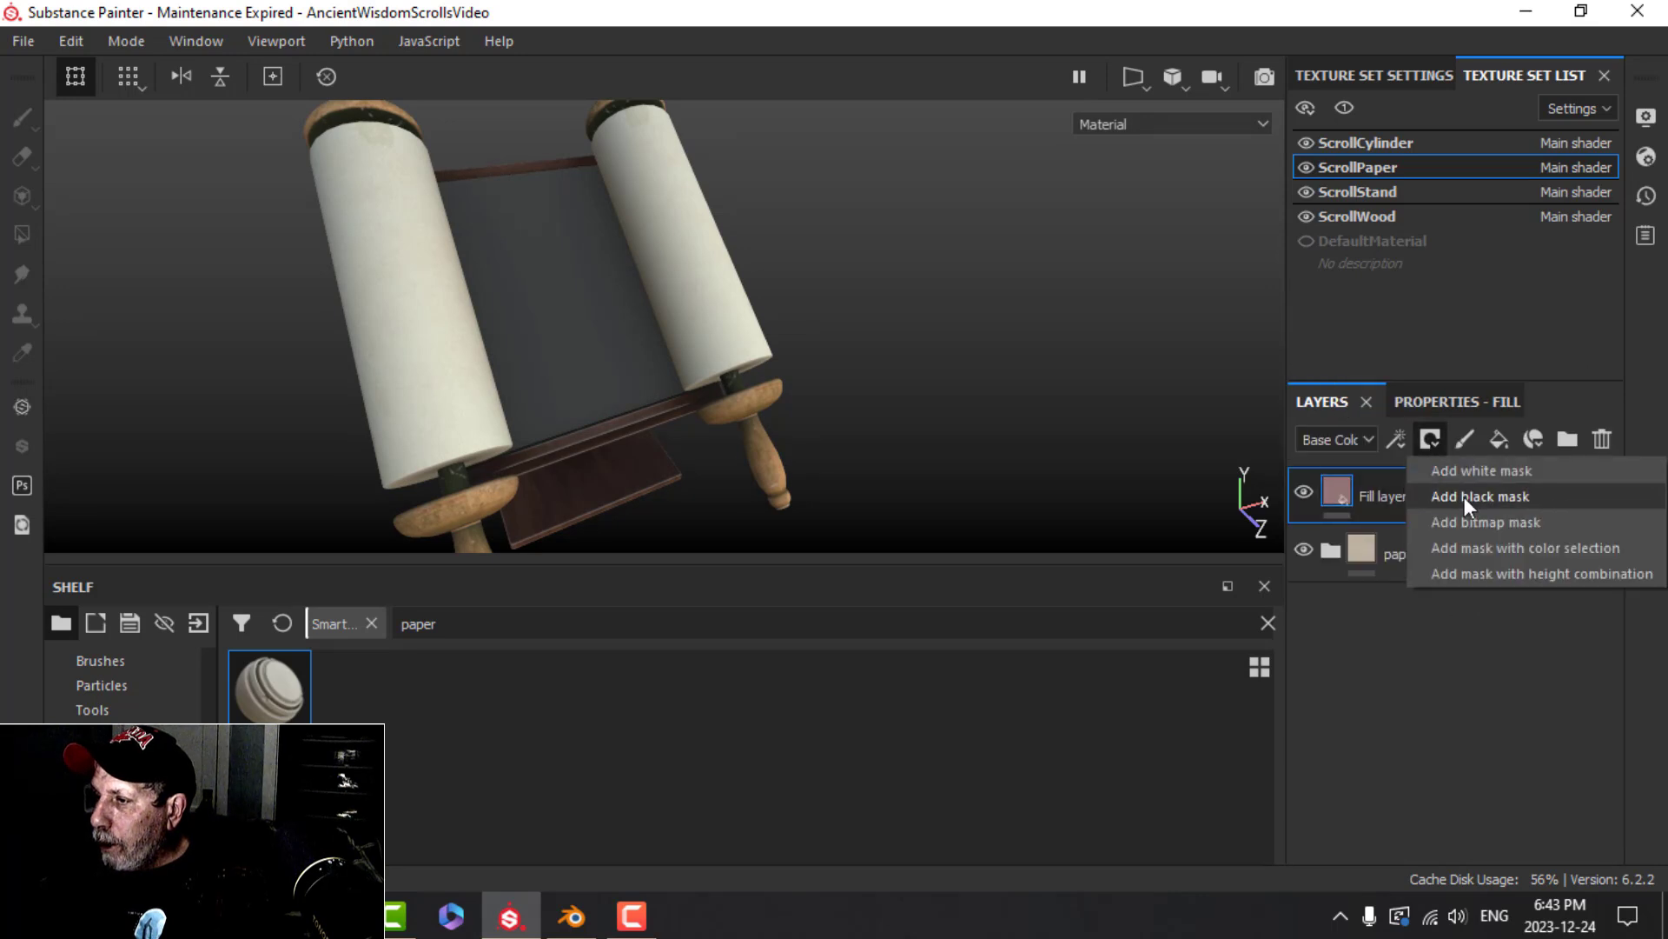
pyautogui.click(1463, 497)
pyautogui.click(1428, 441)
pyautogui.click(1435, 477)
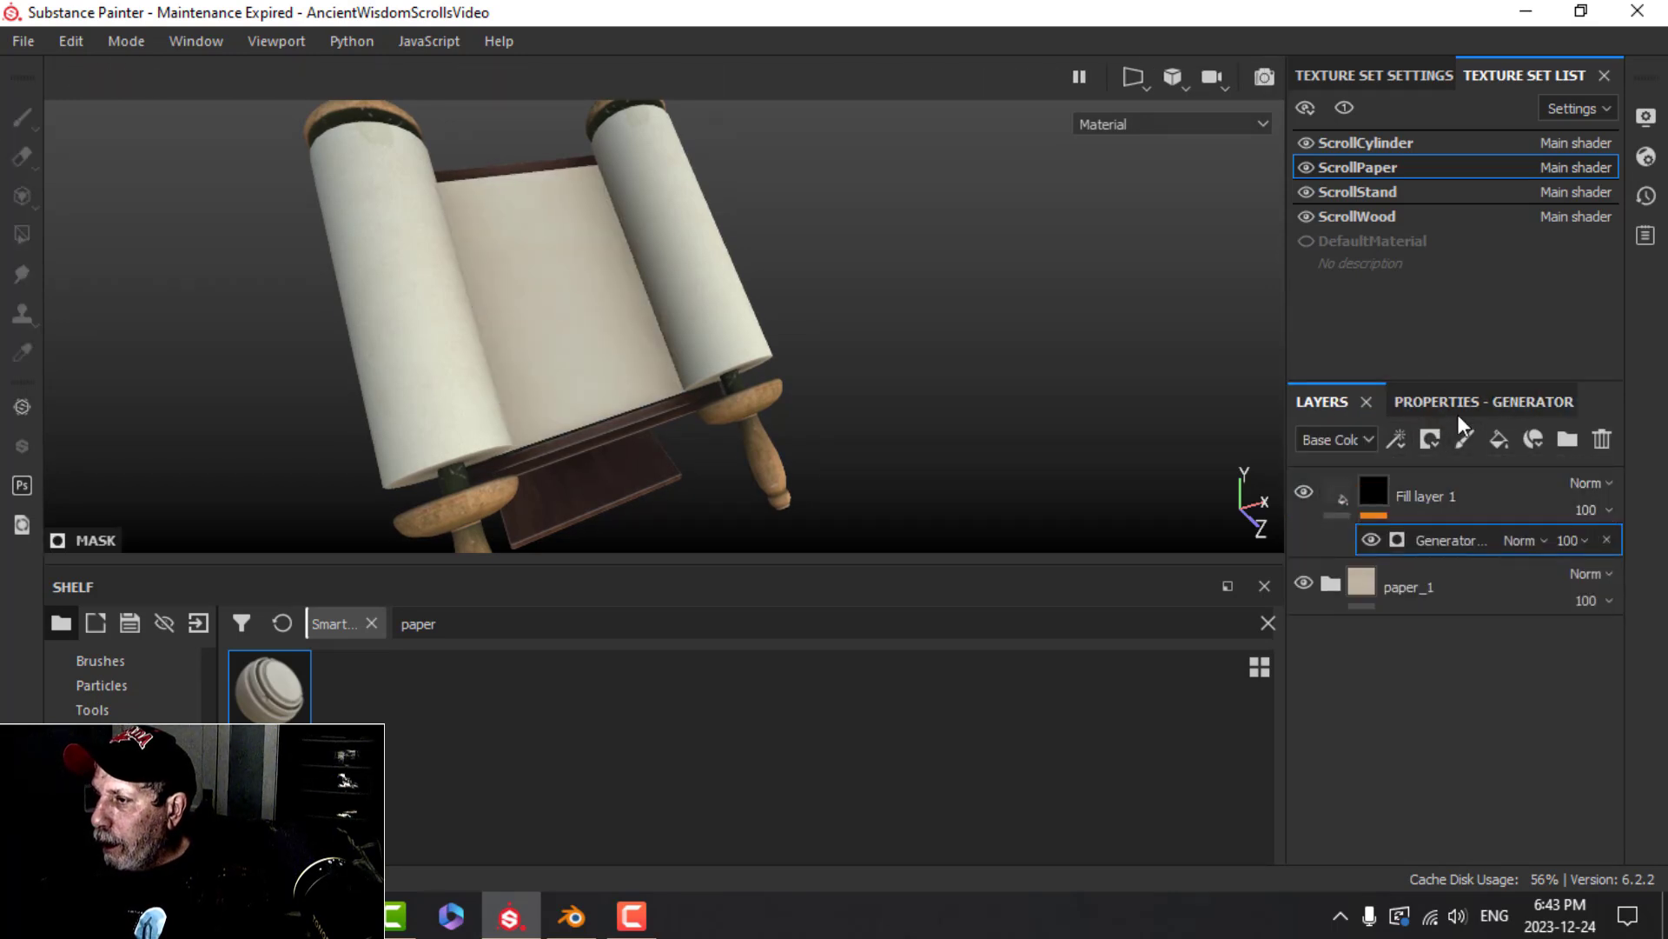
# Assign the Dirt generator to the mask, set its Dirt Level to 0.32 and review its other parameters
pyautogui.click(1468, 401)
pyautogui.click(1464, 474)
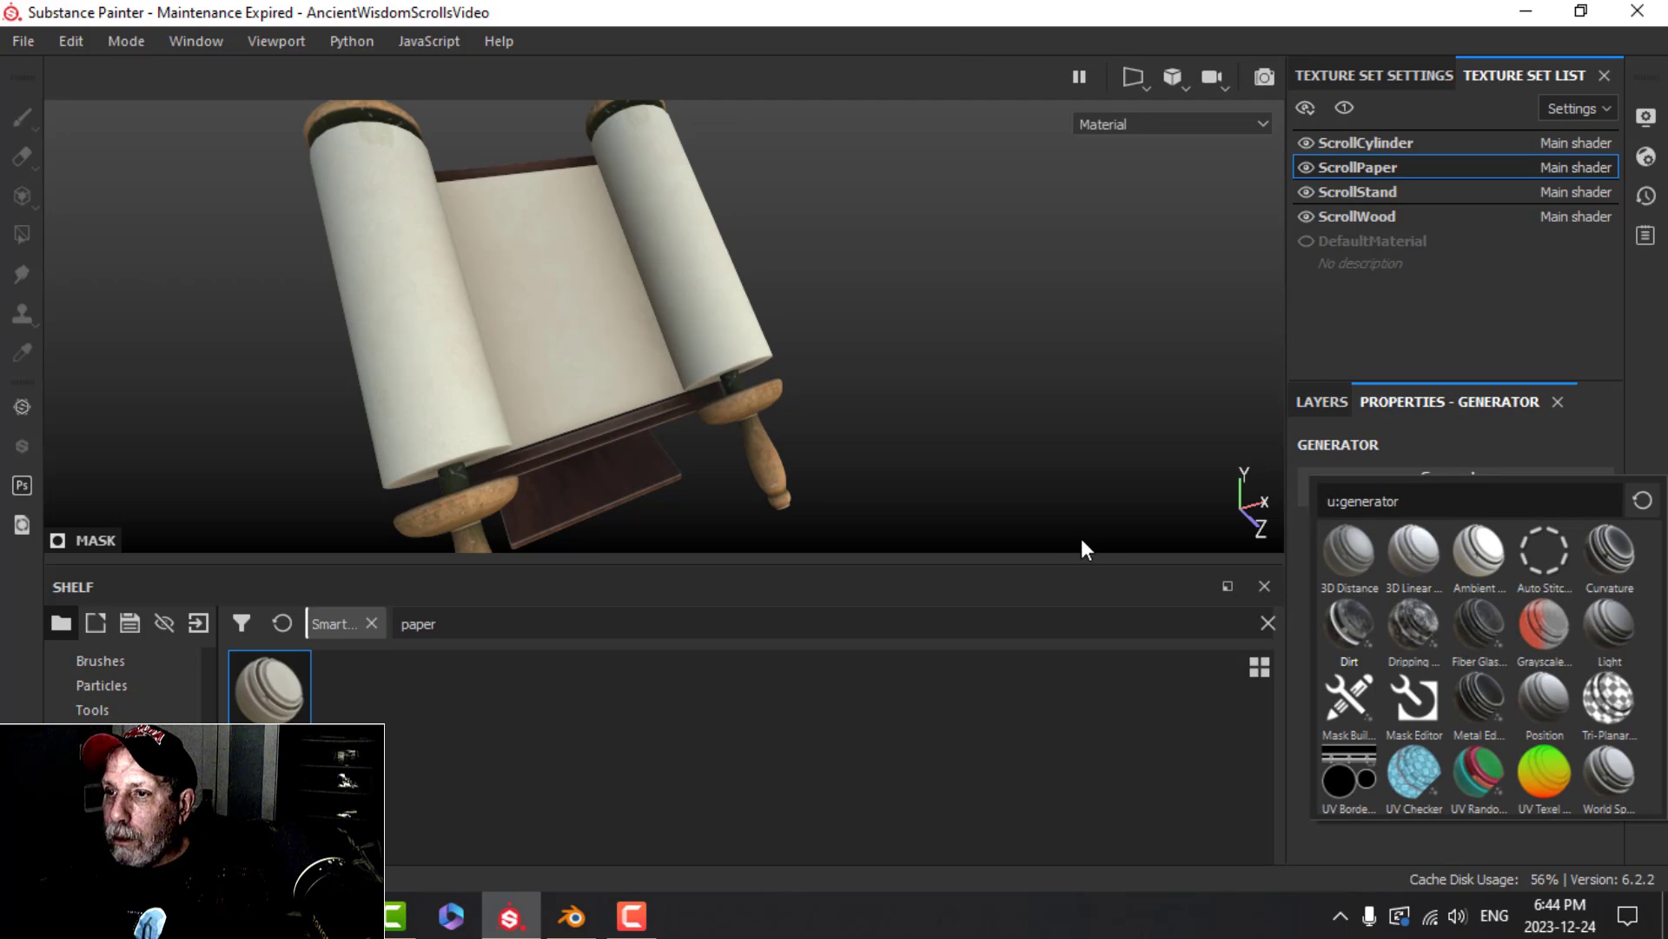
pyautogui.click(1349, 624)
pyautogui.moveTo(1524, 671); pyautogui.dragTo(1410, 680)
pyautogui.keyDown('alt'); pyautogui.moveTo(810, 363); pyautogui.dragTo(748, 392); pyautogui.keyUp('alt')
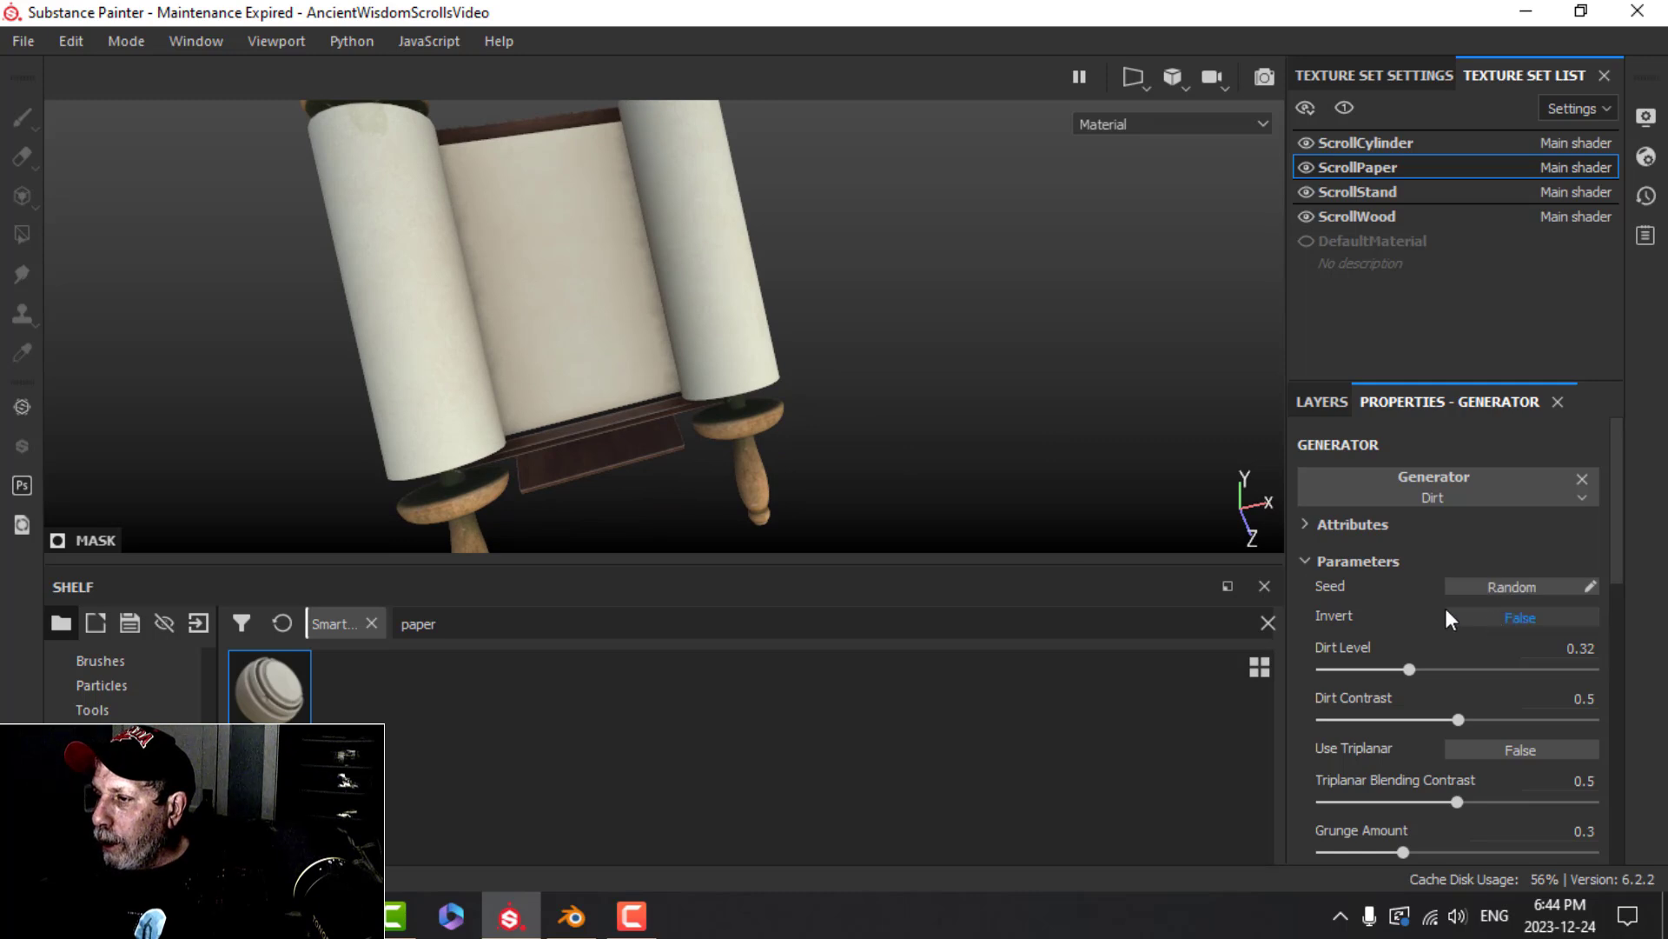
pyautogui.scroll(-5, 1419, 575)
pyautogui.scroll(5, 1460, 563)
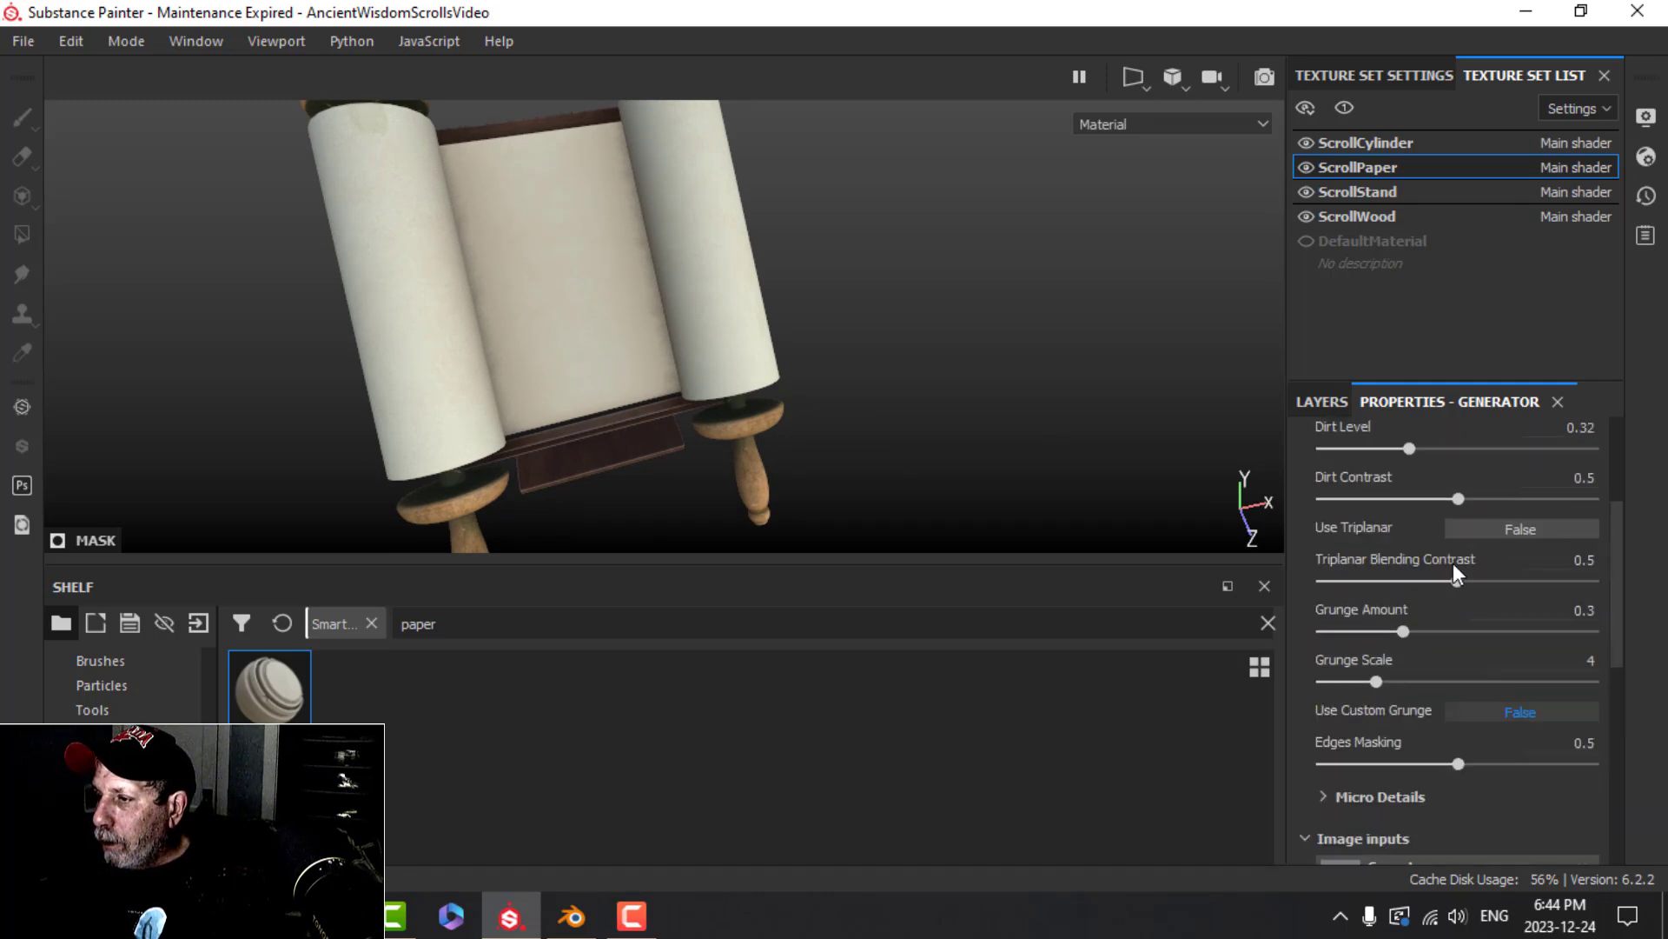
# Rename the masked dark fill layer on ScrollPaper as dirt
pyautogui.keyDown('alt'); pyautogui.moveTo(930, 374); pyautogui.dragTo(996, 403); pyautogui.keyUp('alt')
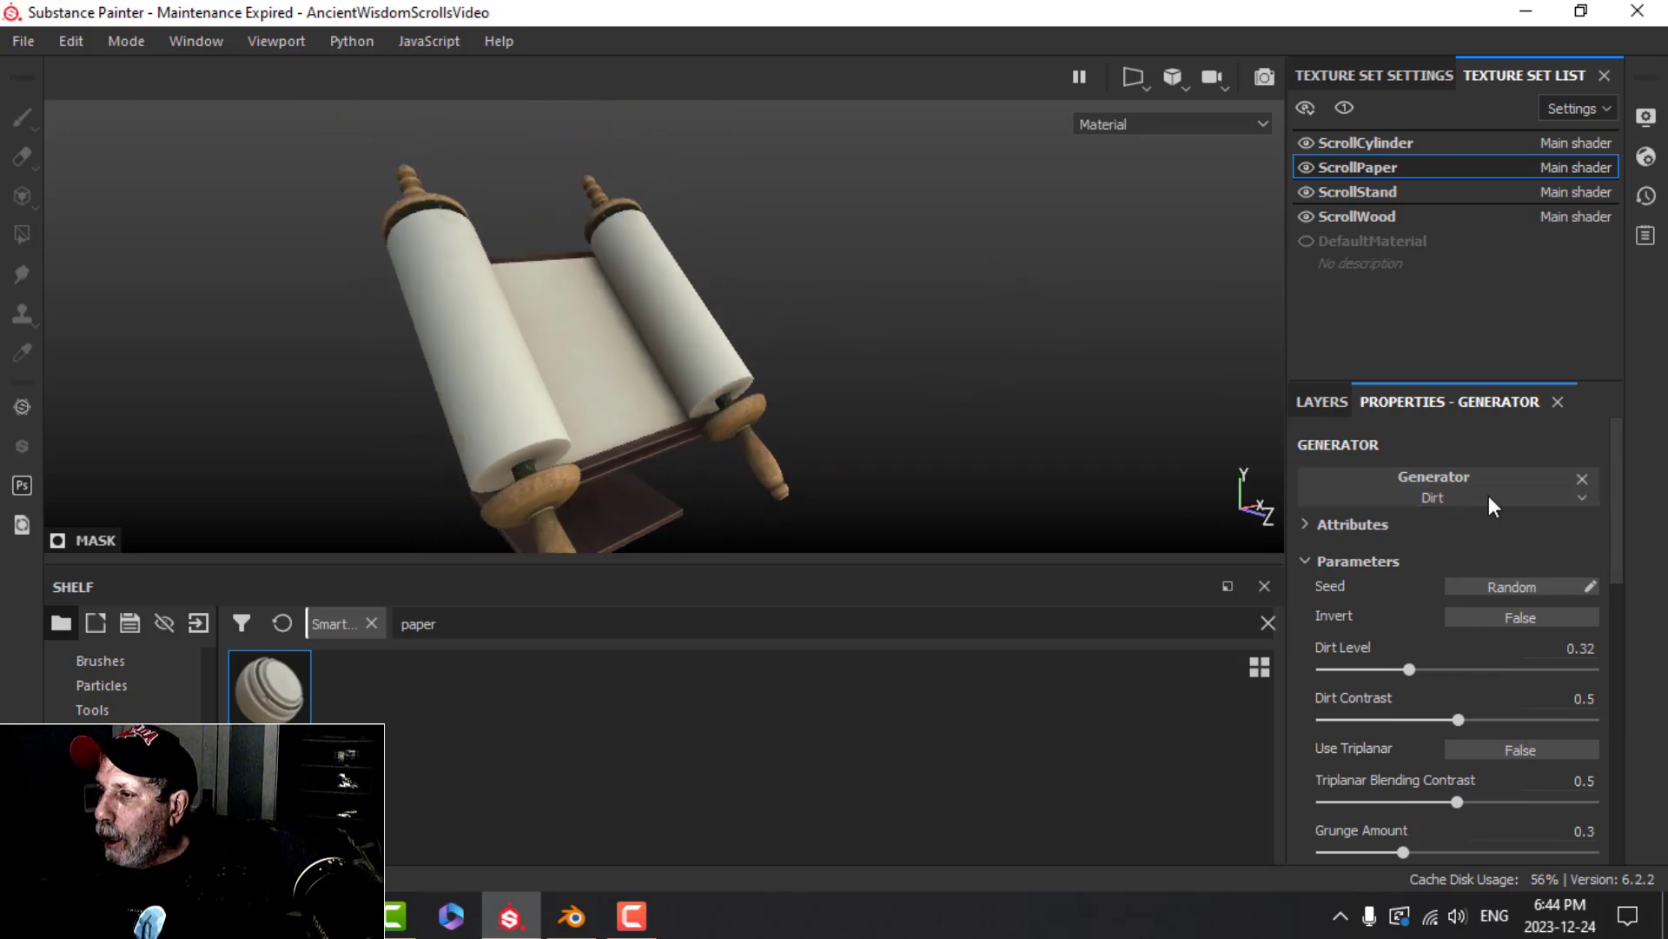
pyautogui.click(1325, 403)
pyautogui.click(1426, 497)
pyautogui.doubleClick(1426, 497)
pyautogui.write('dirt')
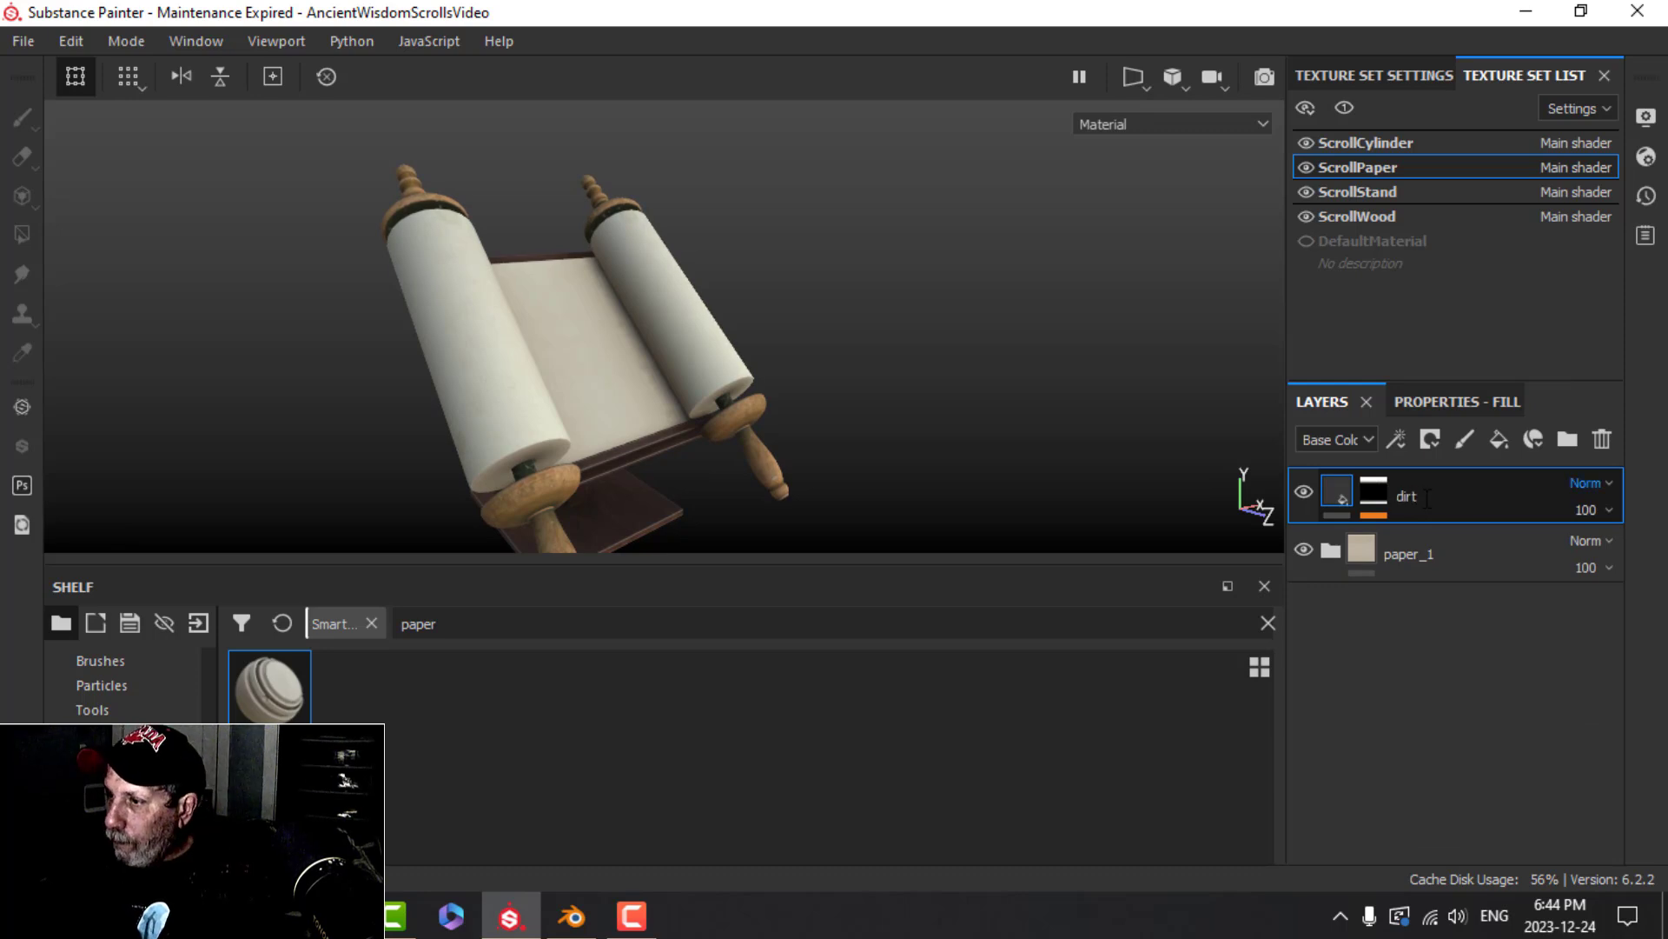
# Copy the dirt layer from ScrollPaper and paste it above Fill layer 1 on ScrollCylinder, collapsing its paper_1 group
pyautogui.rightClick(1425, 497)
pyautogui.click(1144, 406)
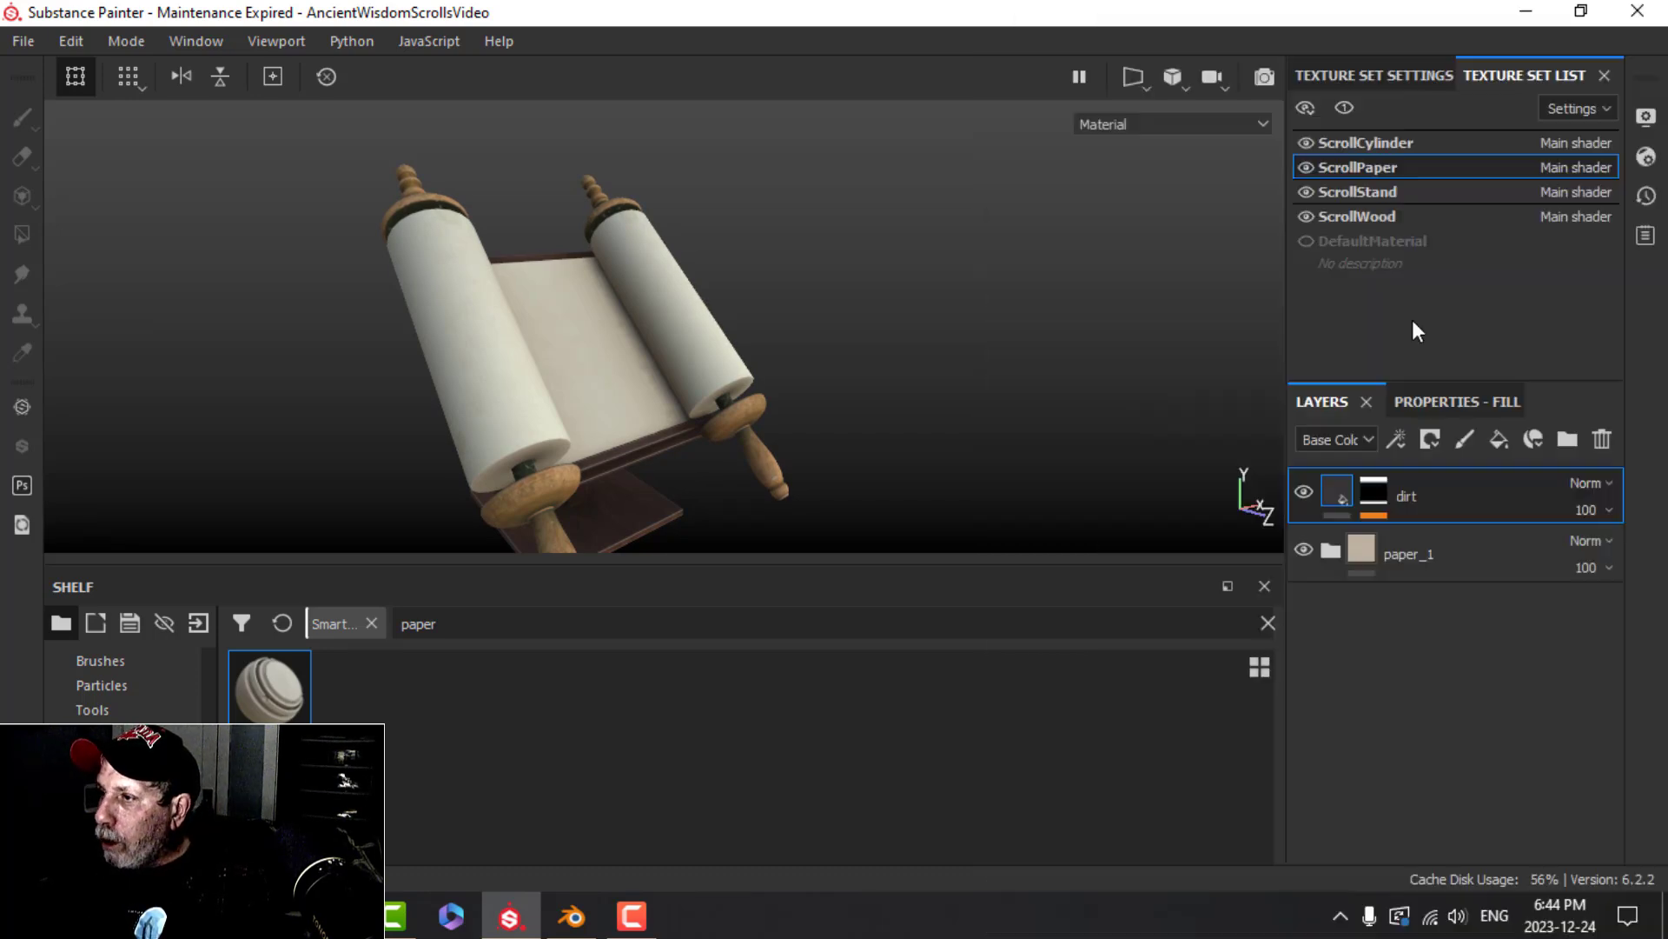
pyautogui.click(1387, 141)
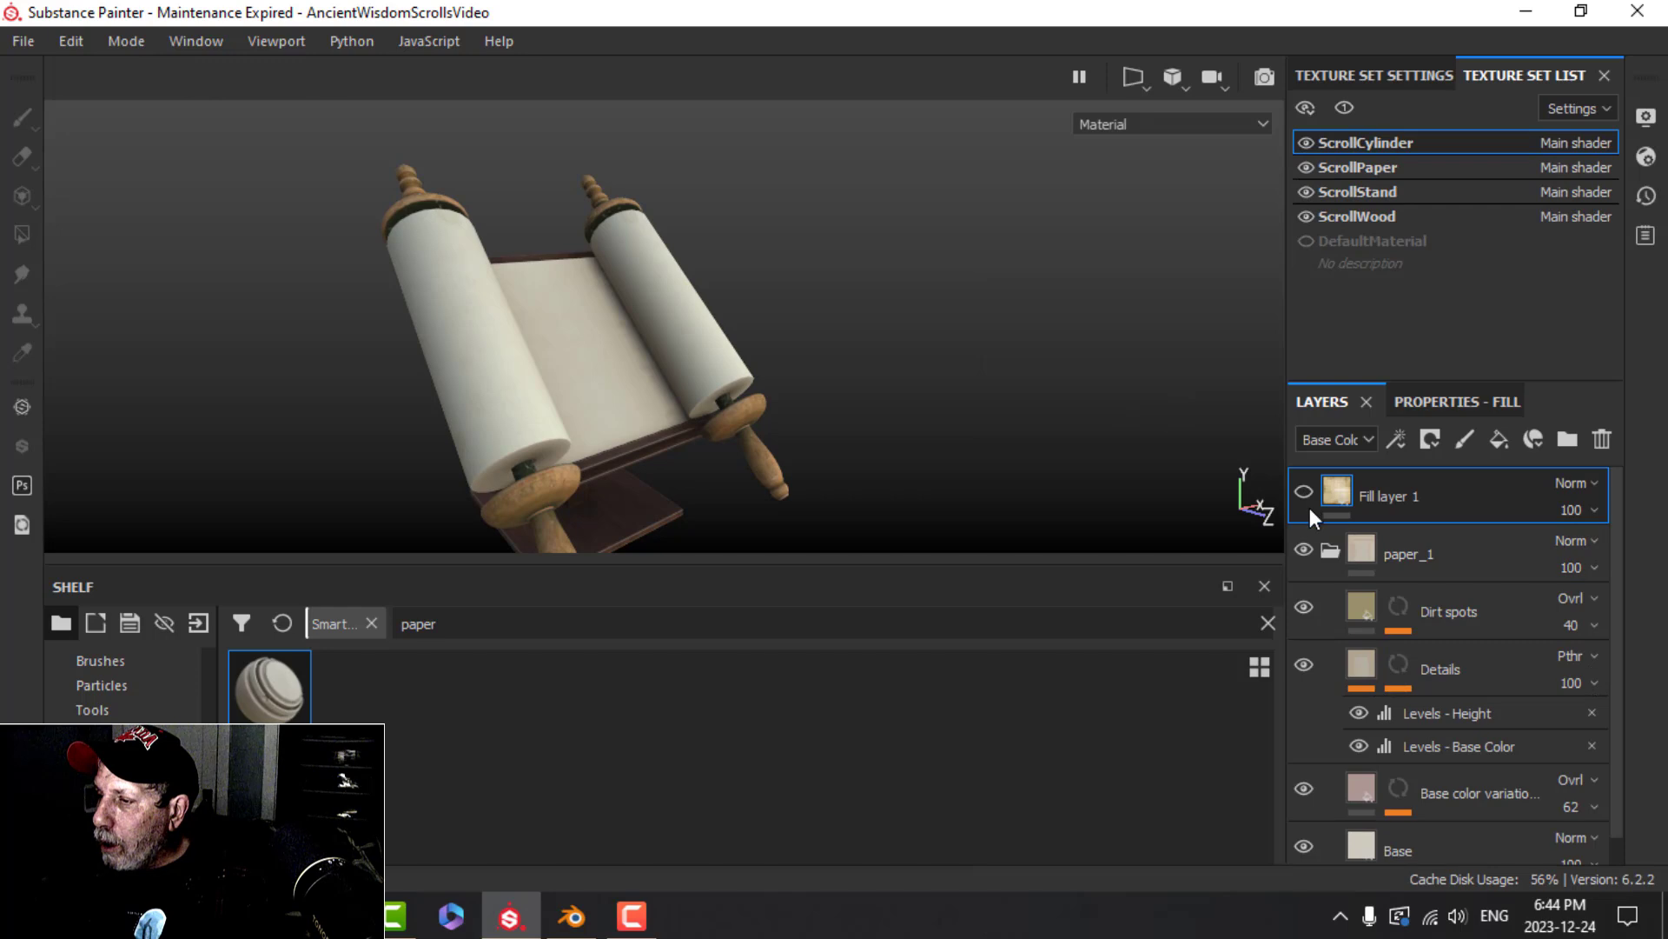
pyautogui.click(1328, 553)
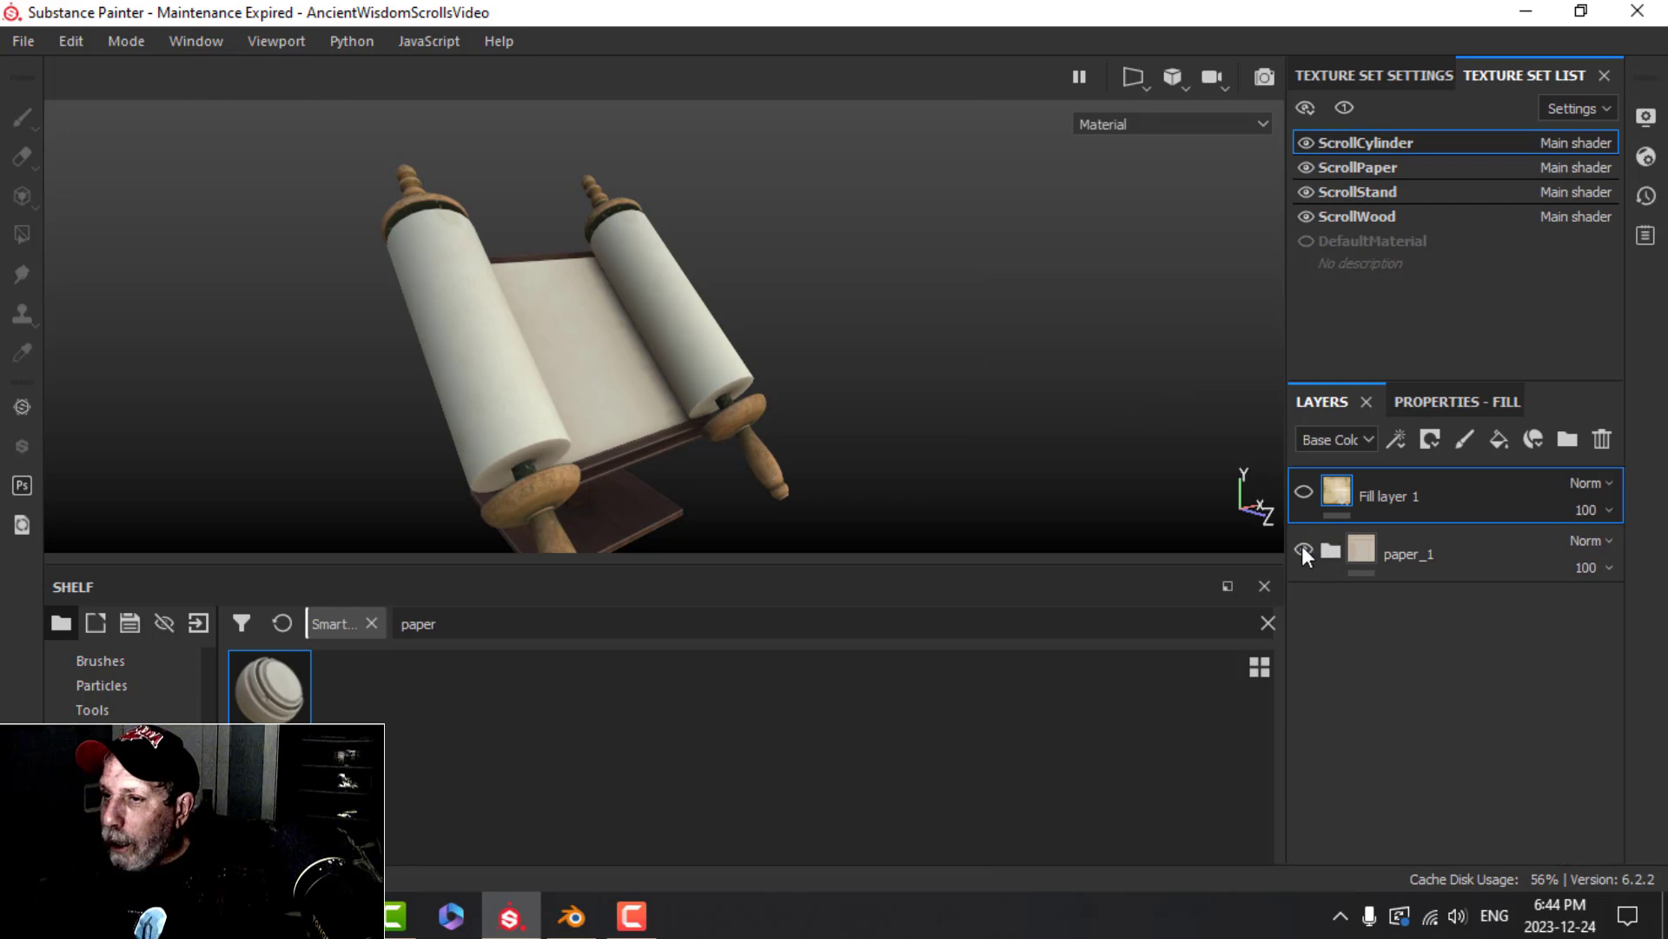
pyautogui.rightClick(1425, 647)
pyautogui.click(1095, 438)
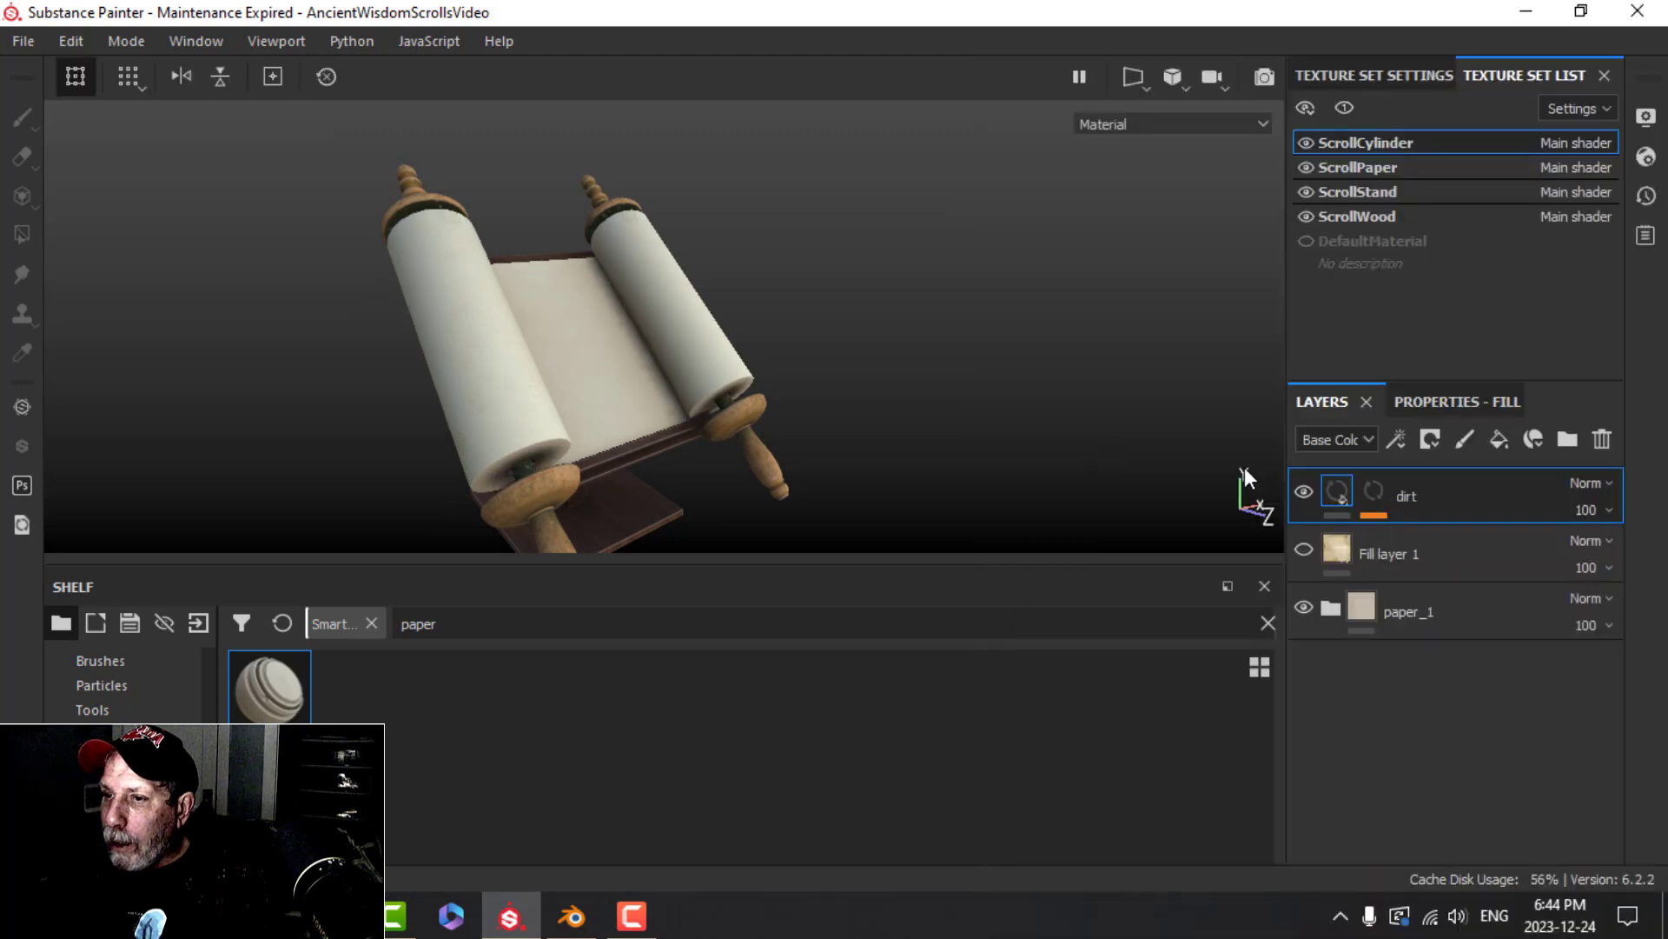
# Show only the ScrollCylinder texture set in the viewport and examine the dirt on the cylinders' ends
pyautogui.keyDown('alt'); pyautogui.moveTo(766, 445); pyautogui.dragTo(781, 337); pyautogui.keyUp('alt')
pyautogui.scroll(3, 715, 421)
pyautogui.scroll(-4, 734, 424)
pyautogui.keyDown('alt'); pyautogui.moveTo(814, 324); pyautogui.dragTo(776, 382, button='middle'); pyautogui.keyUp('alt')
pyautogui.click(759, 398)
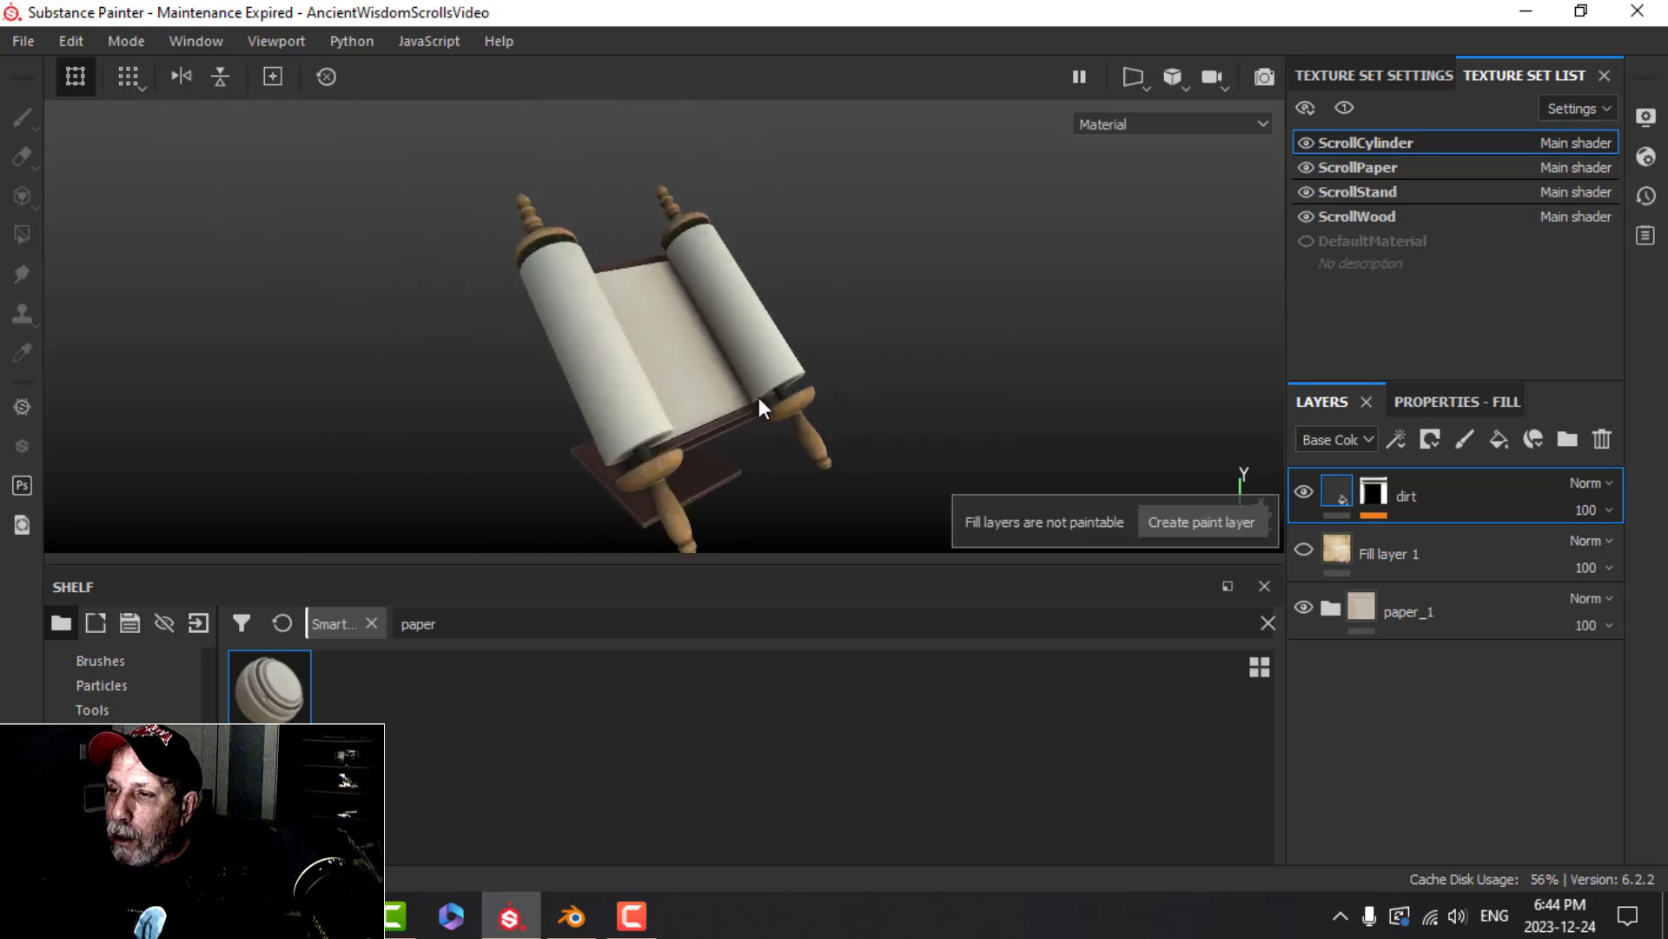
pyautogui.keyDown('alt'); pyautogui.moveTo(856, 355); pyautogui.dragTo(909, 346); pyautogui.keyUp('alt')
pyautogui.moveTo(909, 346)
pyautogui.keyDown('alt'); pyautogui.mouseDown(button='middle')
pyautogui.moveTo(854, 350)
pyautogui.moveTo(899, 347)
pyautogui.mouseUp(button='middle'); pyautogui.keyUp('alt')
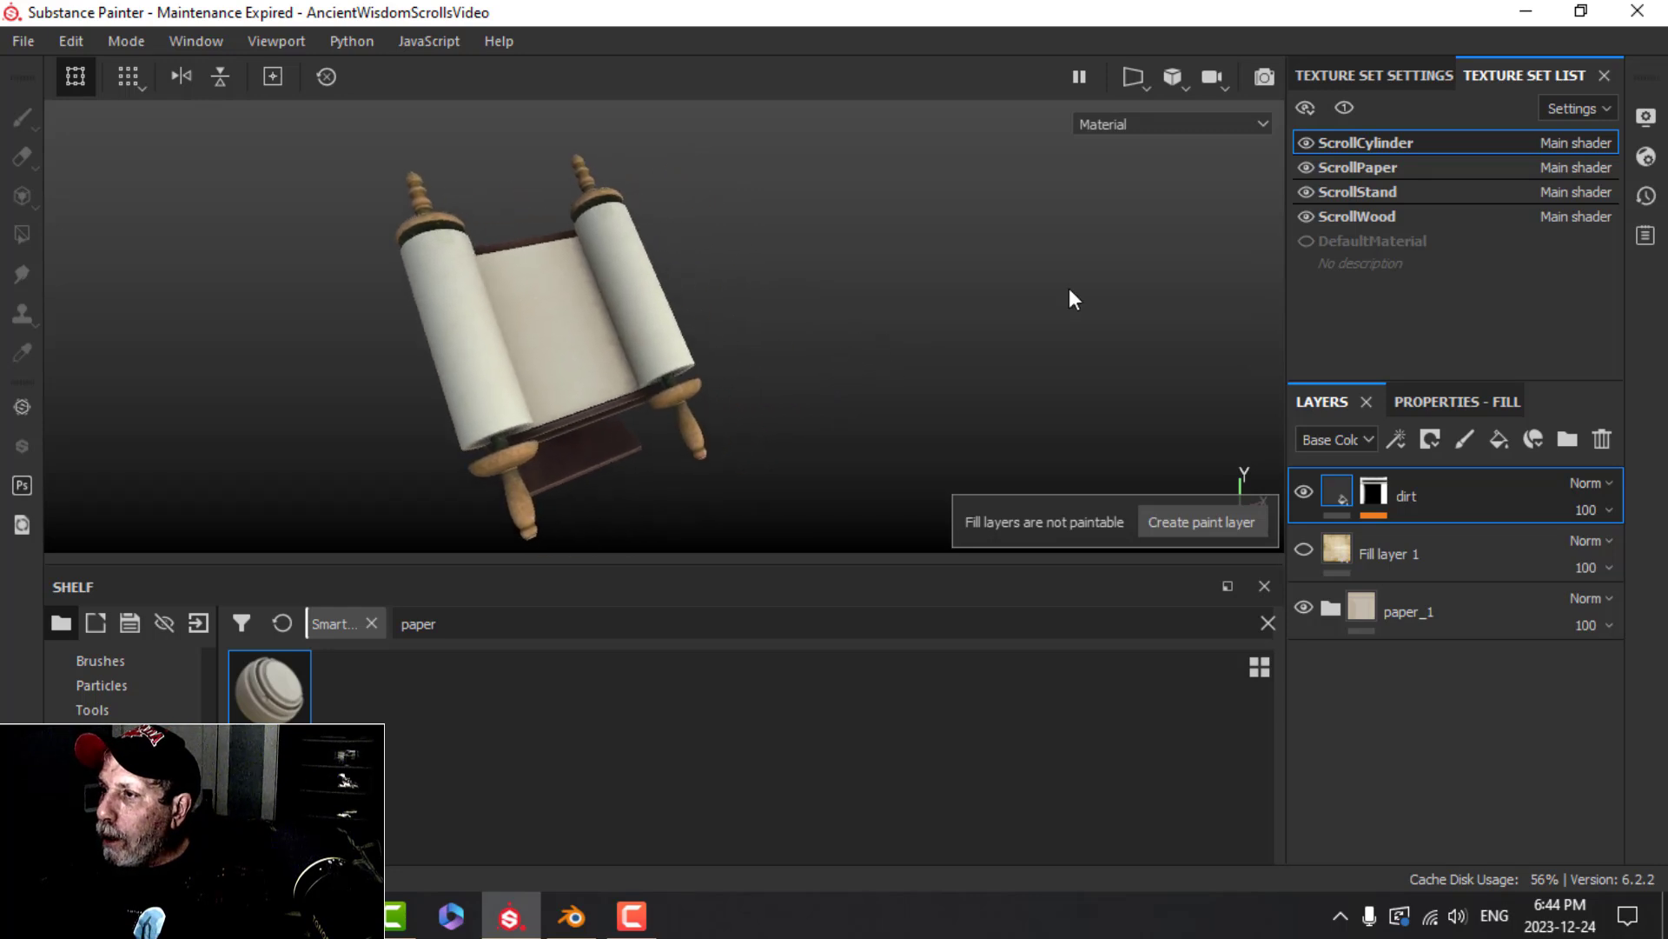
pyautogui.click(1344, 108)
pyautogui.keyDown('alt'); pyautogui.moveTo(744, 428); pyautogui.dragTo(659, 298); pyautogui.keyUp('alt')
pyautogui.keyDown('alt'); pyautogui.moveTo(660, 298); pyautogui.dragTo(660, 393, button='right'); pyautogui.keyUp('alt')
pyautogui.keyDown('alt'); pyautogui.moveTo(657, 385); pyautogui.dragTo(744, 376); pyautogui.keyUp('alt')
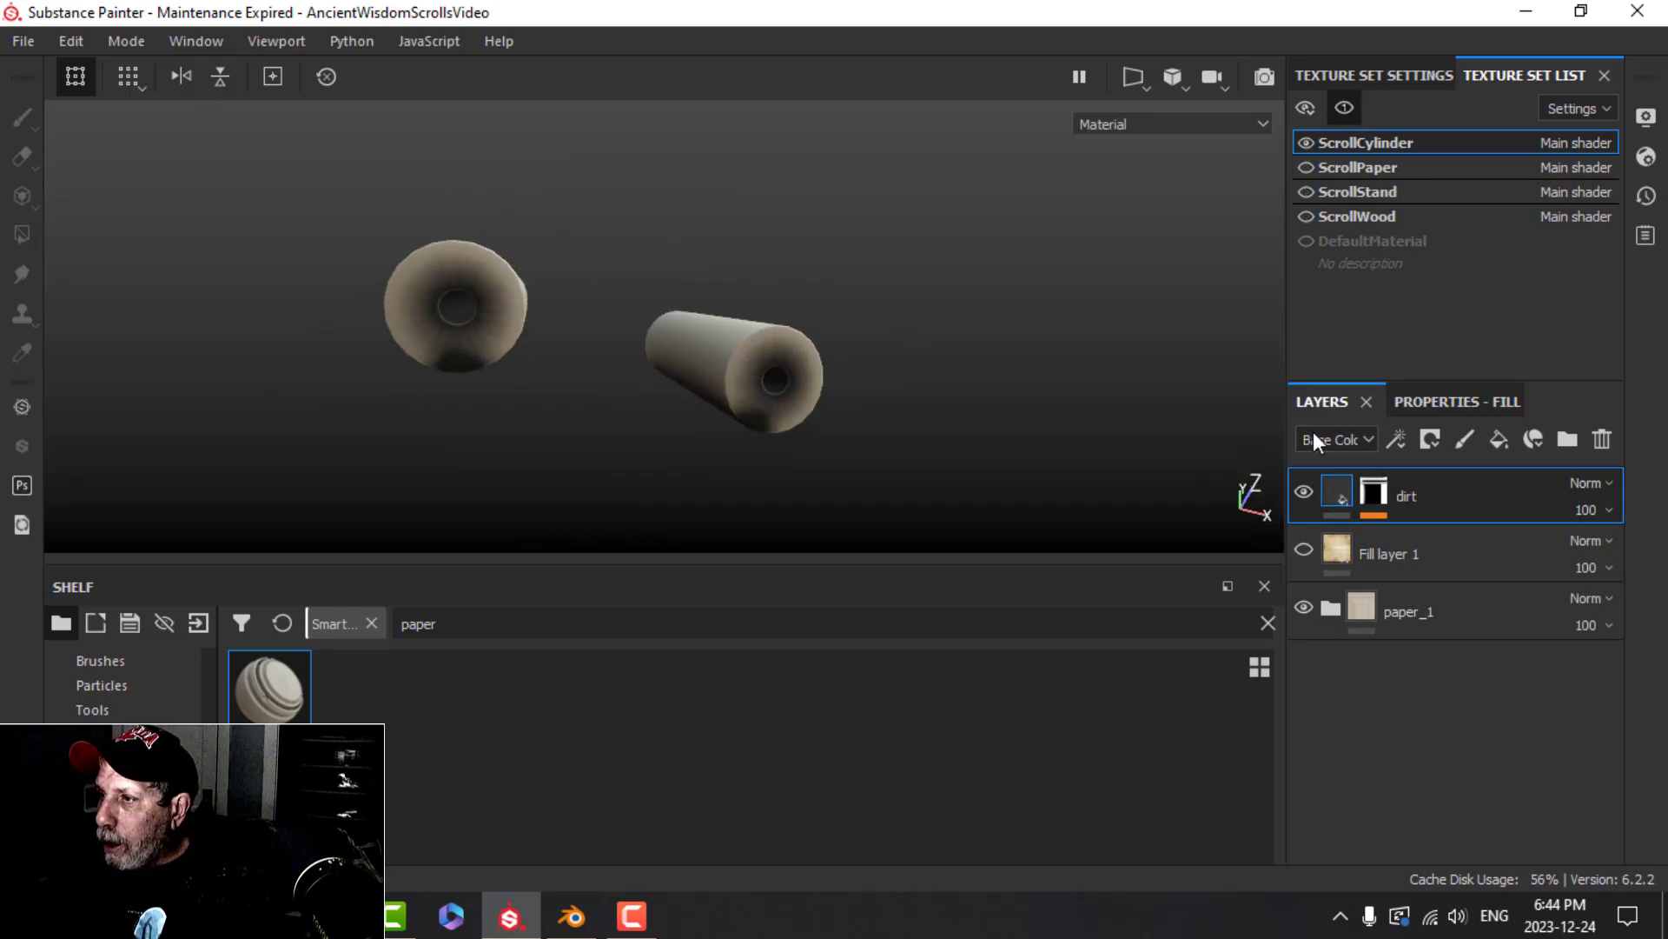
# Hide the dirt layer on ScrollCylinder and examine the clean paper ends of both rolls
pyautogui.click(1304, 492)
pyautogui.keyDown('alt'); pyautogui.moveTo(771, 310); pyautogui.dragTo(699, 321); pyautogui.keyUp('alt')
pyautogui.keyDown('alt'); pyautogui.moveTo(859, 393); pyautogui.dragTo(771, 383, button='middle'); pyautogui.keyUp('alt')
pyautogui.keyDown('alt'); pyautogui.moveTo(770, 383); pyautogui.dragTo(770, 410); pyautogui.keyUp('alt')
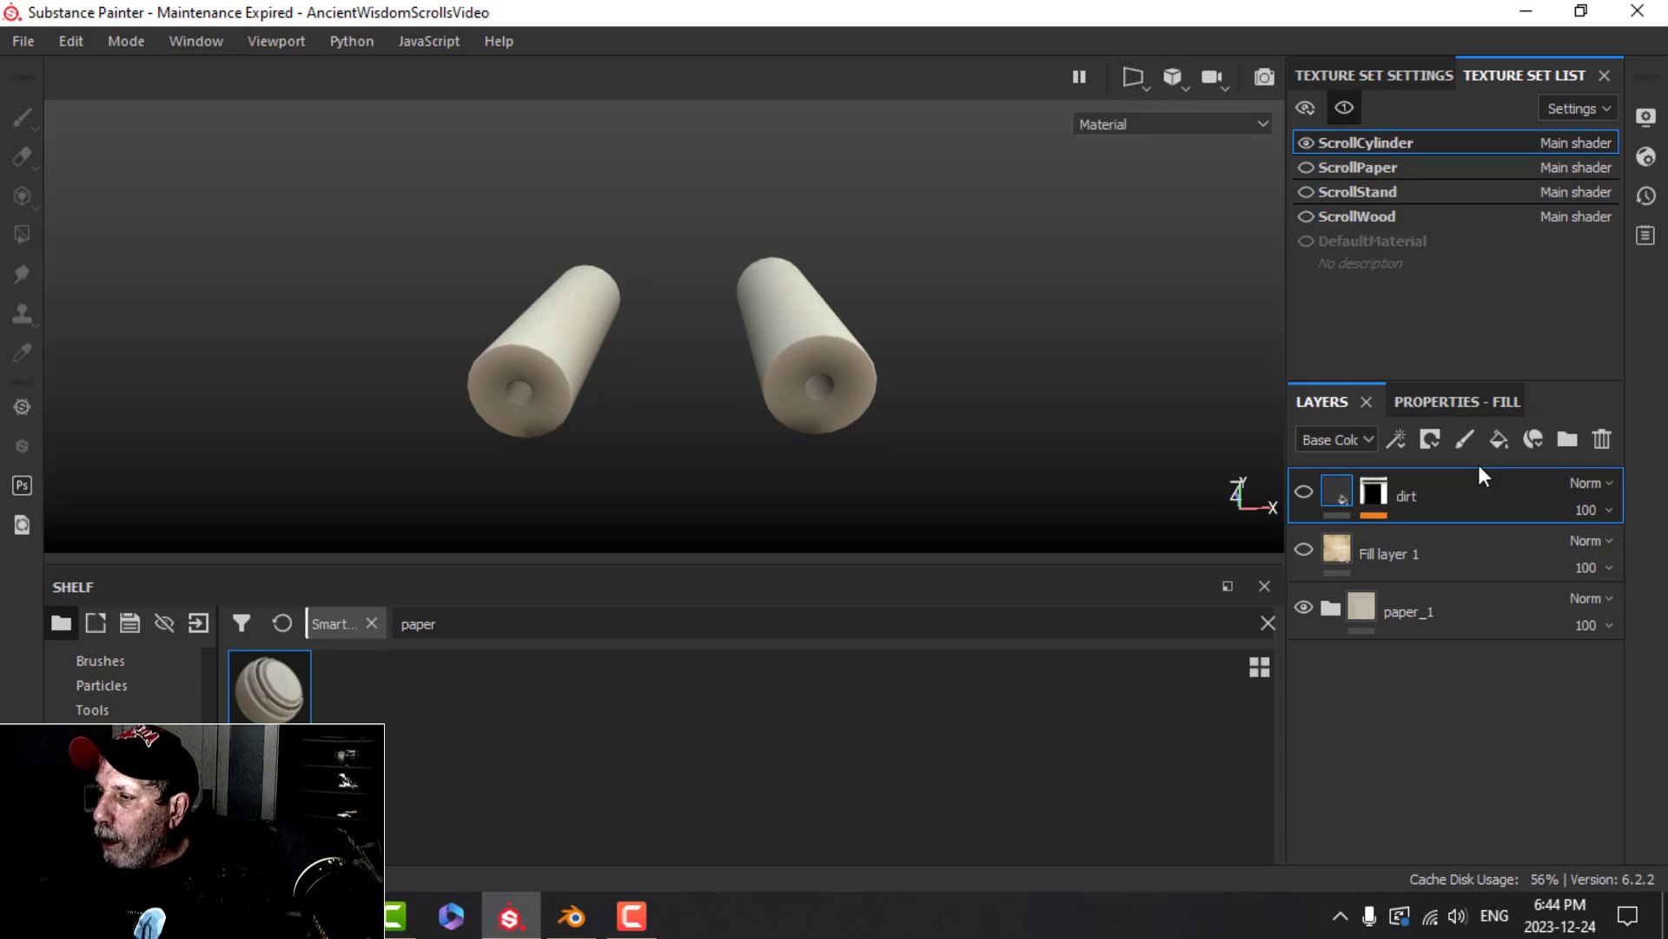
# Add a paint layer above the dirt layer and set its paint to height only with a value of -1
pyautogui.click(1466, 438)
pyautogui.click(1442, 400)
pyautogui.scroll(-10, 1519, 686)
pyautogui.scroll(-5, 1471, 735)
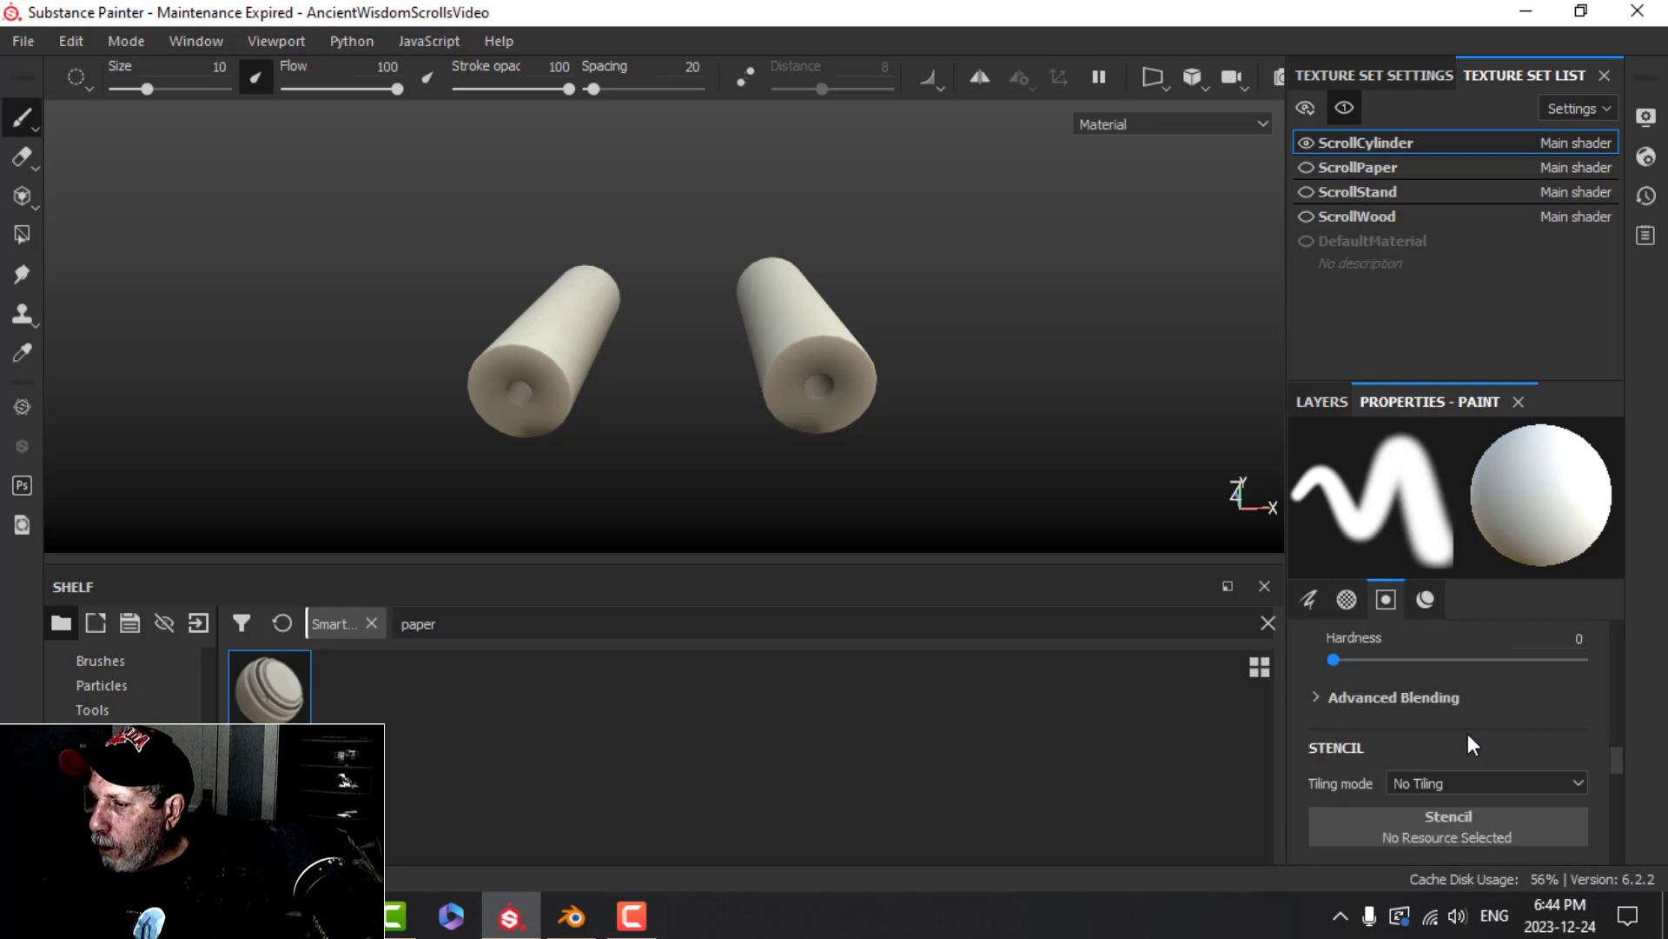
pyautogui.click(1459, 769)
pyautogui.scroll(-3, 1460, 791)
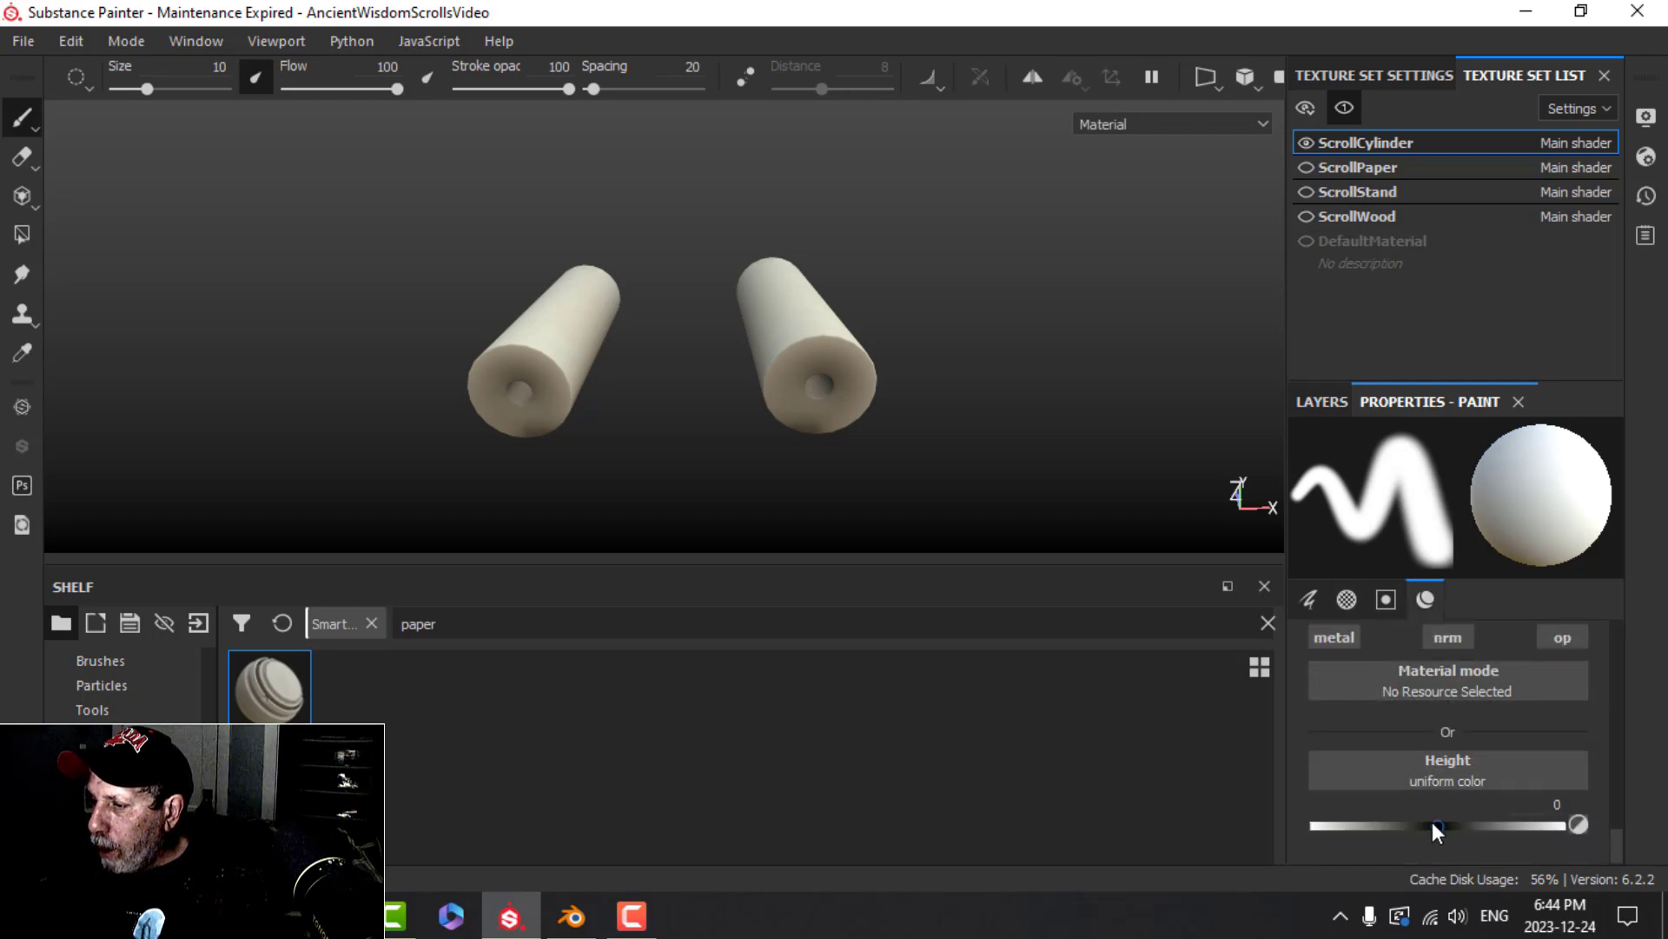
pyautogui.moveTo(1321, 836); pyautogui.dragTo(1311, 830)
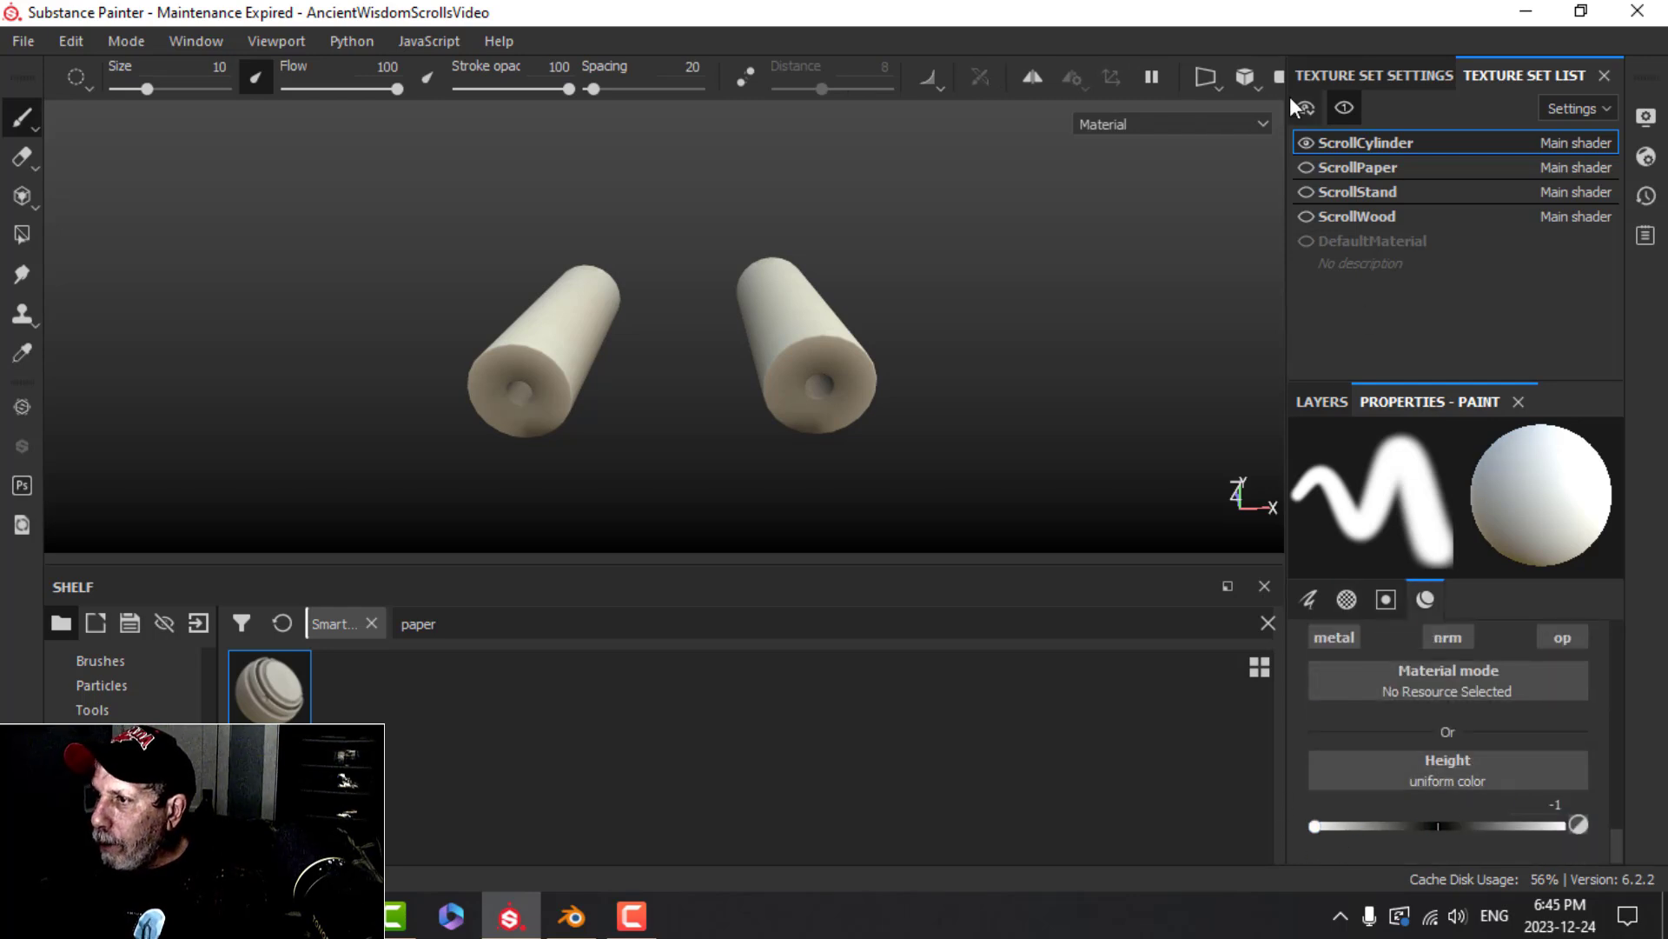
# Show the 3D and 2D views side by side and frame the end-cap strips in the UV layout
pyautogui.click(1214, 80)
pyautogui.click(1239, 118)
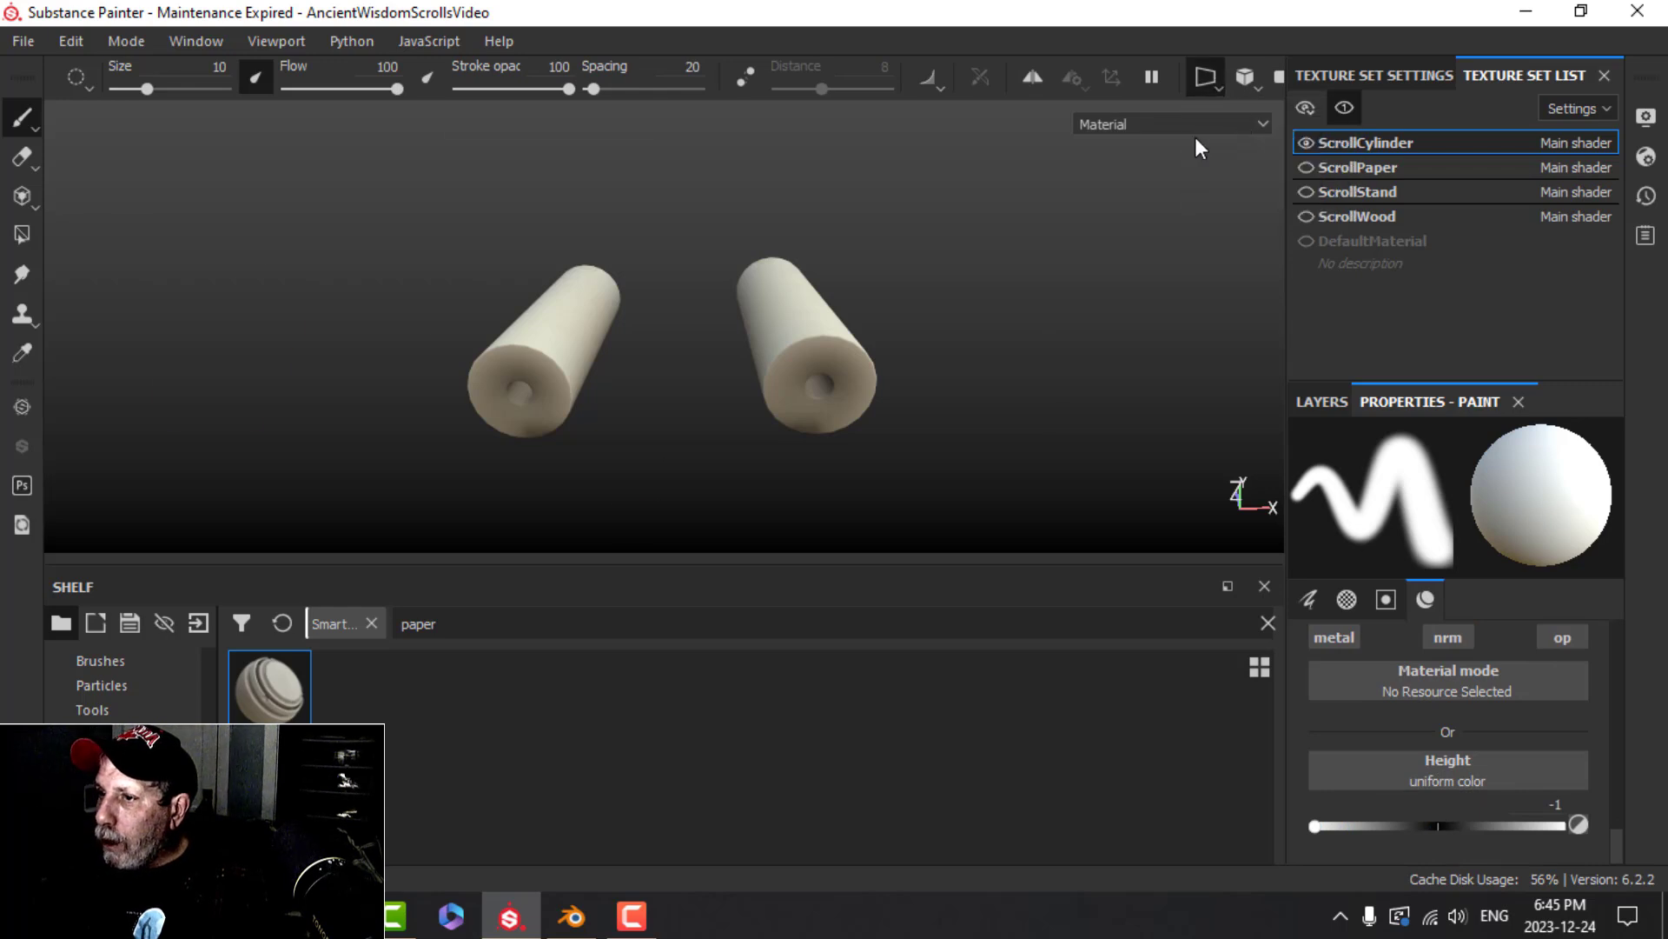
pyautogui.scroll(3, 950, 338)
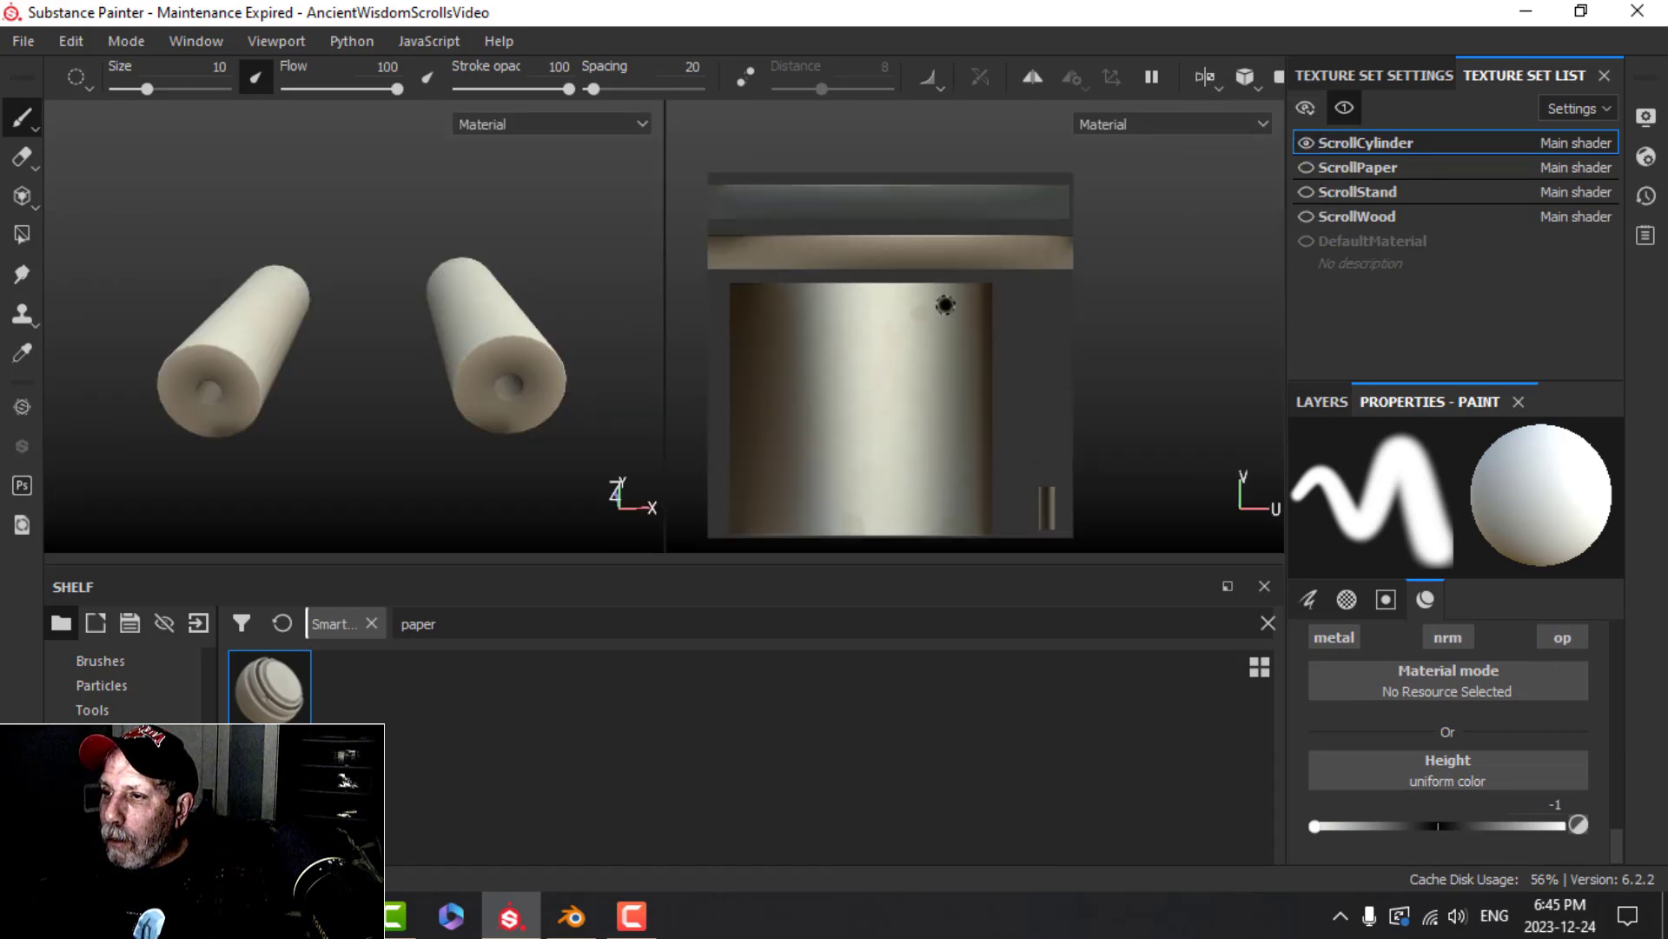
pyautogui.scroll(2, 981, 298)
pyautogui.moveTo(887, 290)
pyautogui.mouseDown(button='middle')
pyautogui.moveTo(1054, 320)
pyautogui.moveTo(1050, 335)
pyautogui.moveTo(1034, 325)
pyautogui.mouseUp(button='middle')
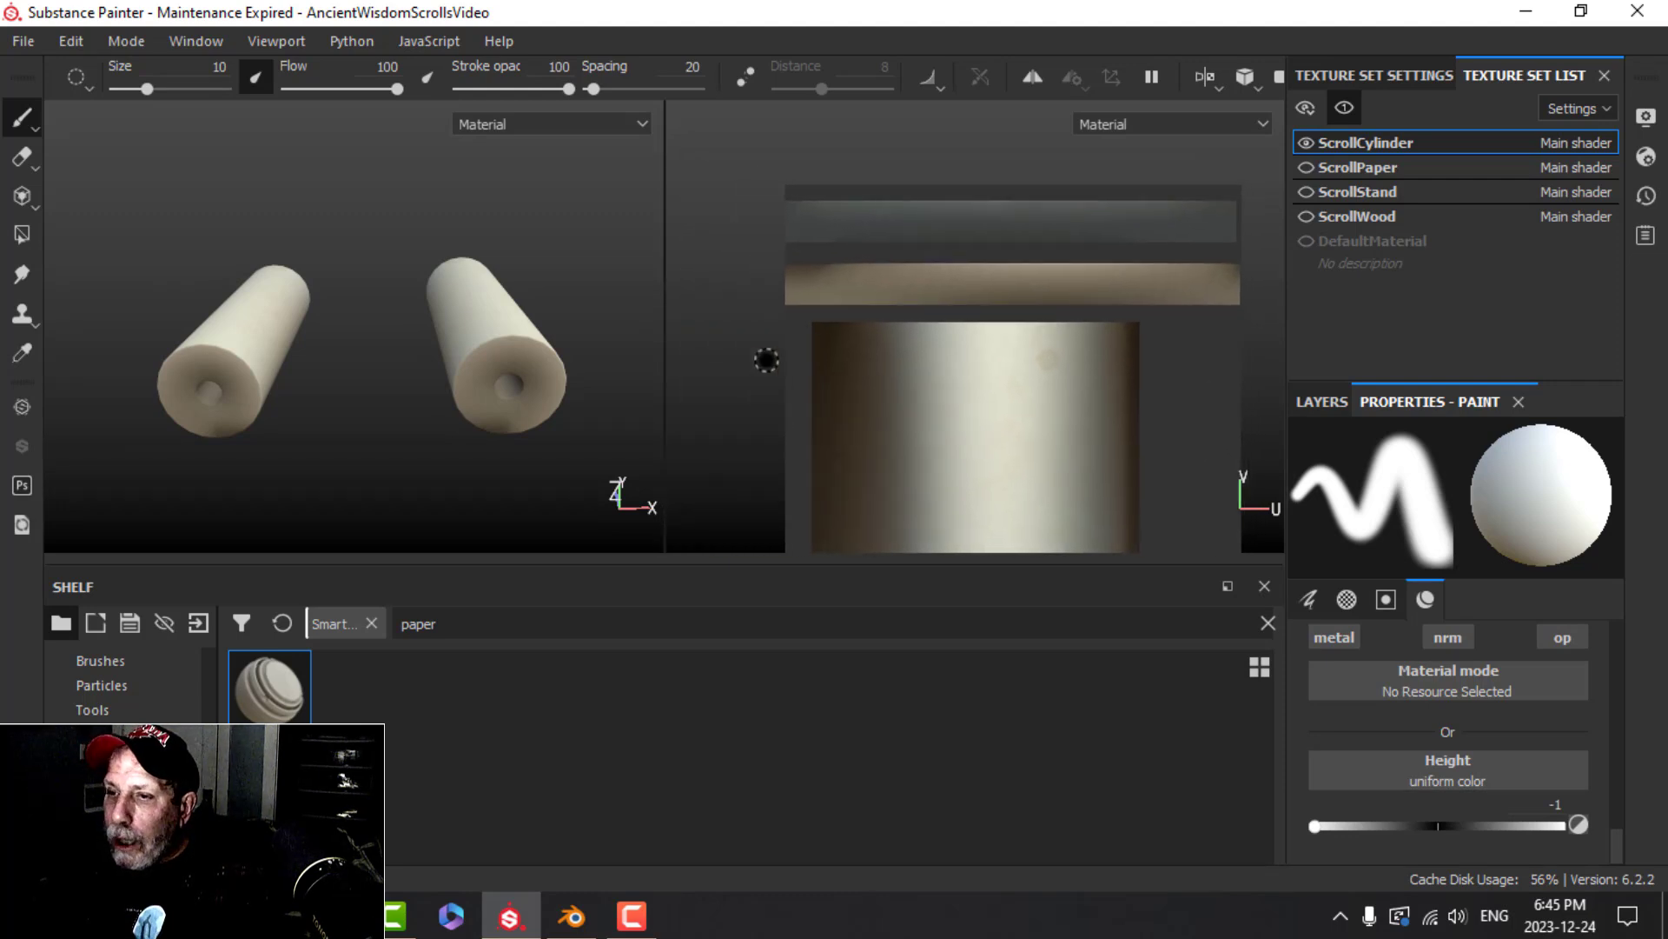
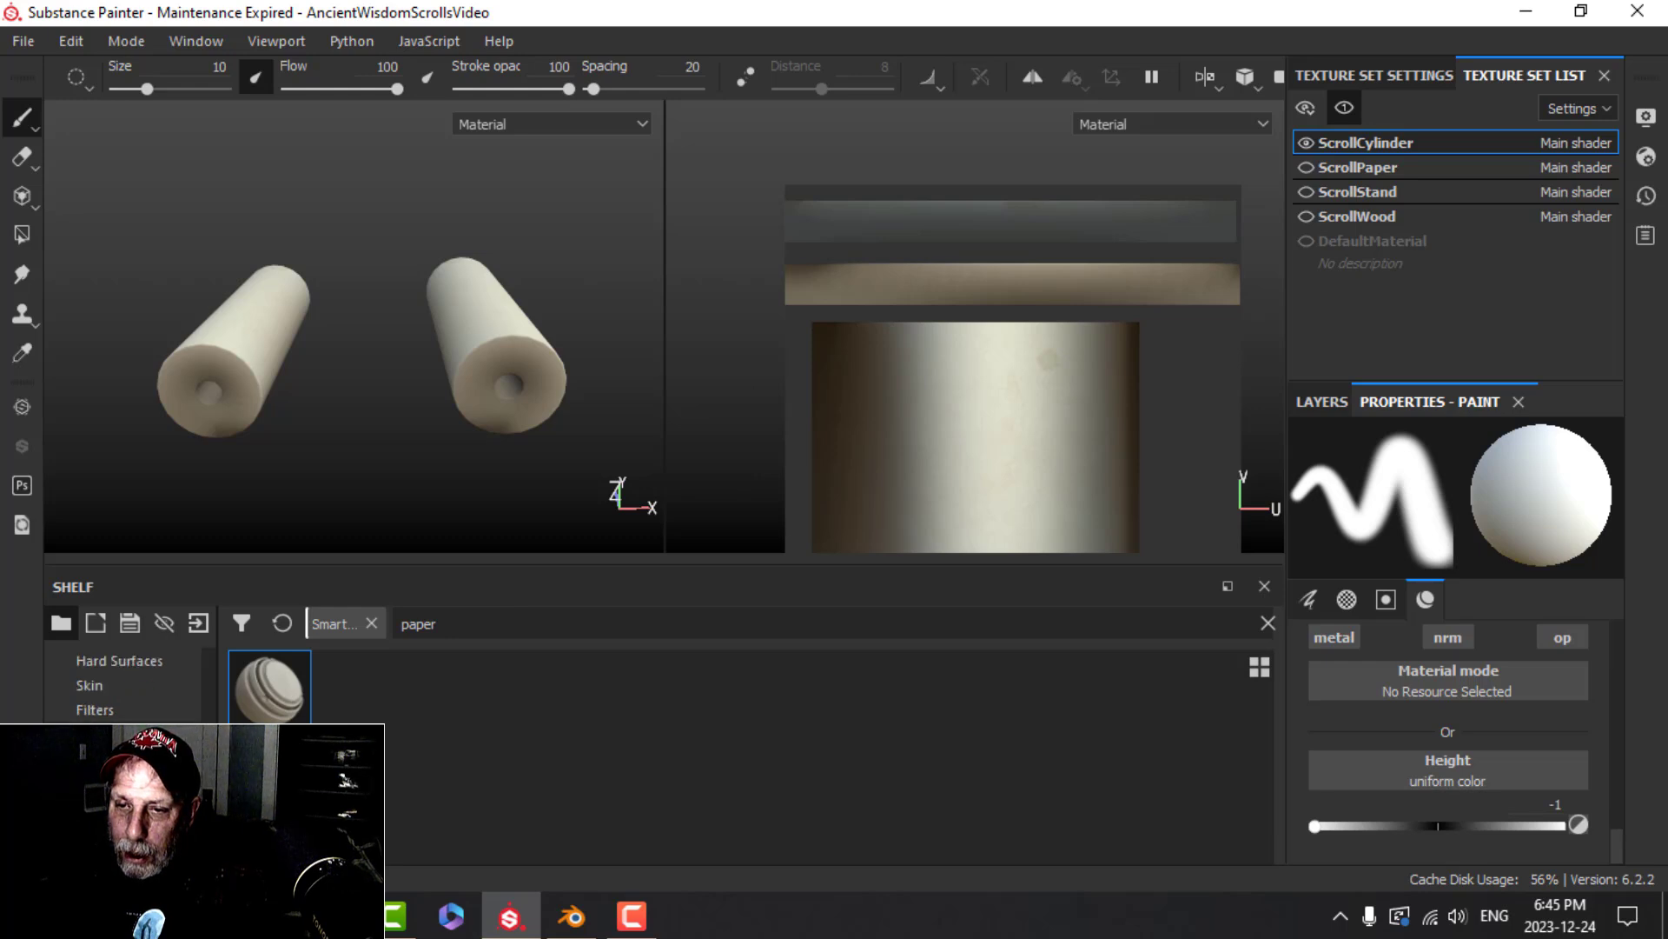
# Choose the Basic Hard brush and reduce its size to 1.98
pyautogui.click(96, 733)
pyautogui.click(1020, 695)
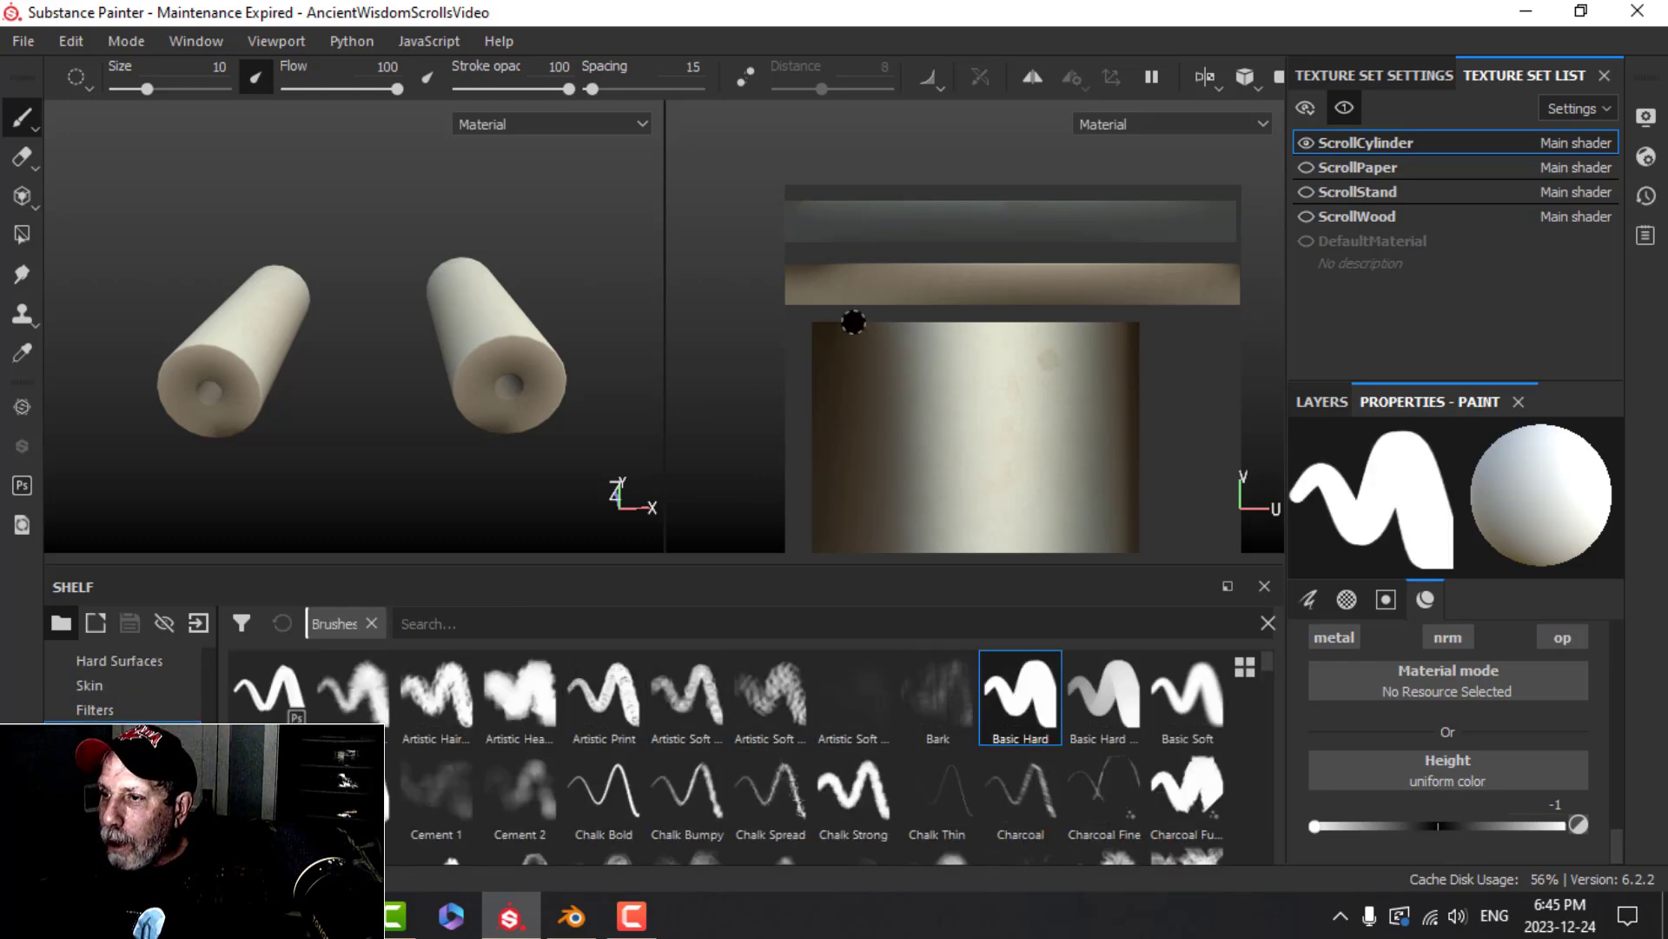
pyautogui.press('[')
pyautogui.press('[')
pyautogui.press('[')
pyautogui.press('[')
pyautogui.press('[')
pyautogui.press('[')
pyautogui.press('[')
pyautogui.press('[')
pyautogui.press('[')
pyautogui.press('[')
pyautogui.press('[')
pyautogui.press('[')
pyautogui.press('[')
pyautogui.press('[')
pyautogui.press('[')
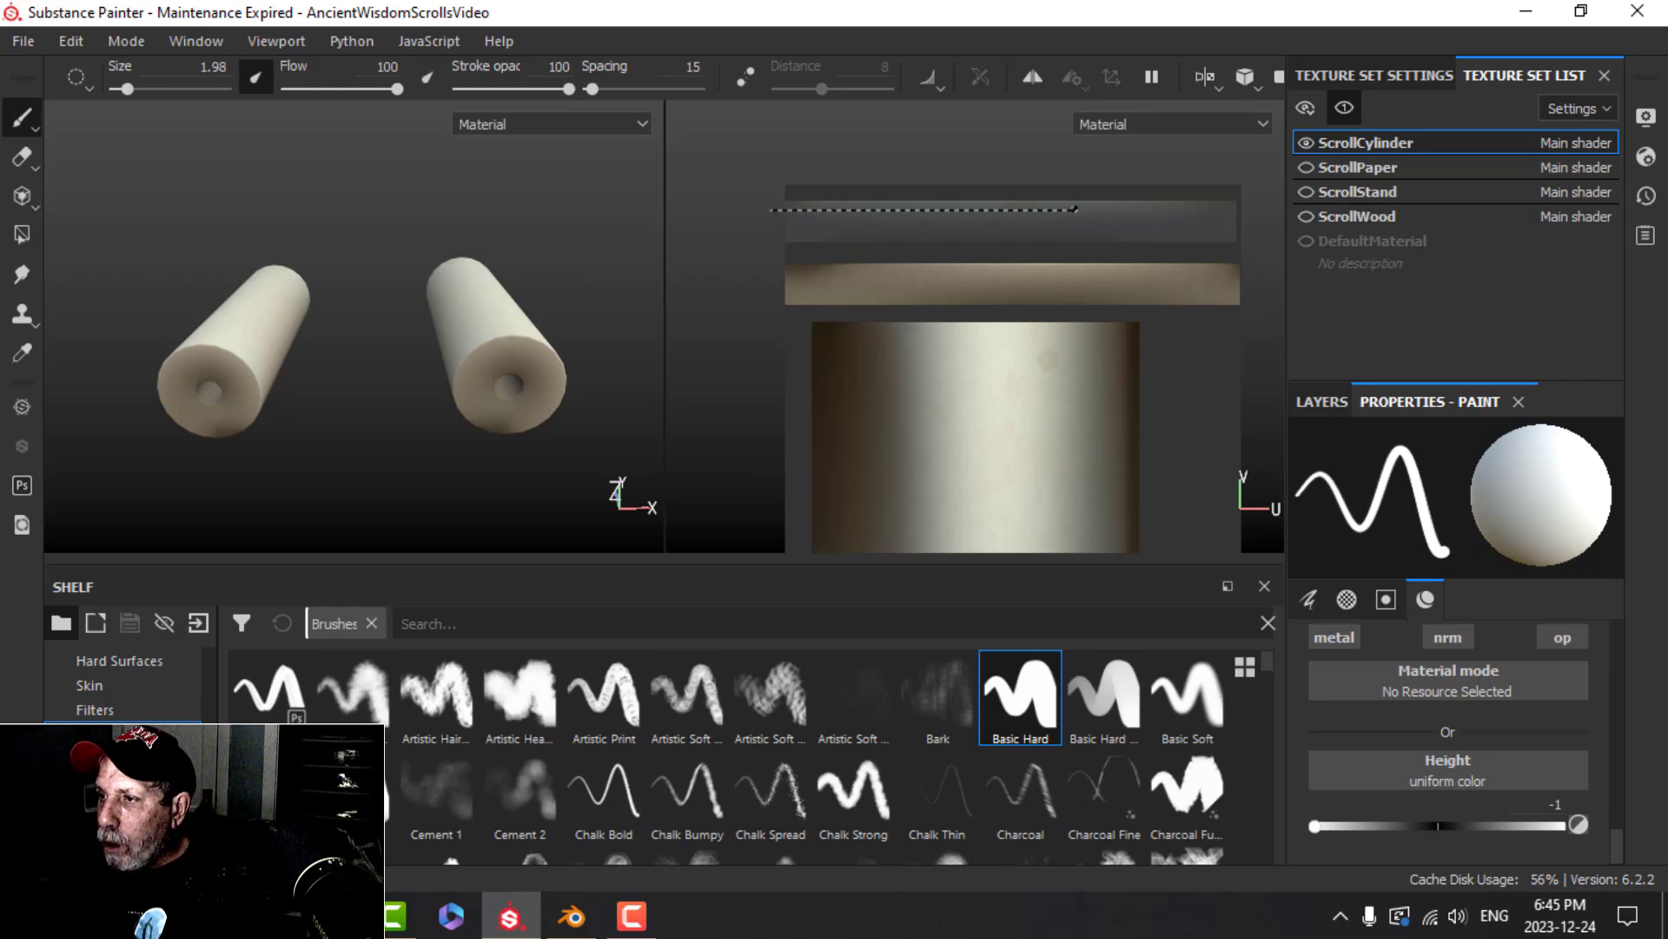
# Try painting one snapped straight height line across the upper UV strip, check it on the model and undo it
pyautogui.keyDown('ctrl'); pyautogui.keyDown('shift'); pyautogui.click(1256, 207); pyautogui.keyUp('shift'); pyautogui.keyUp('ctrl')
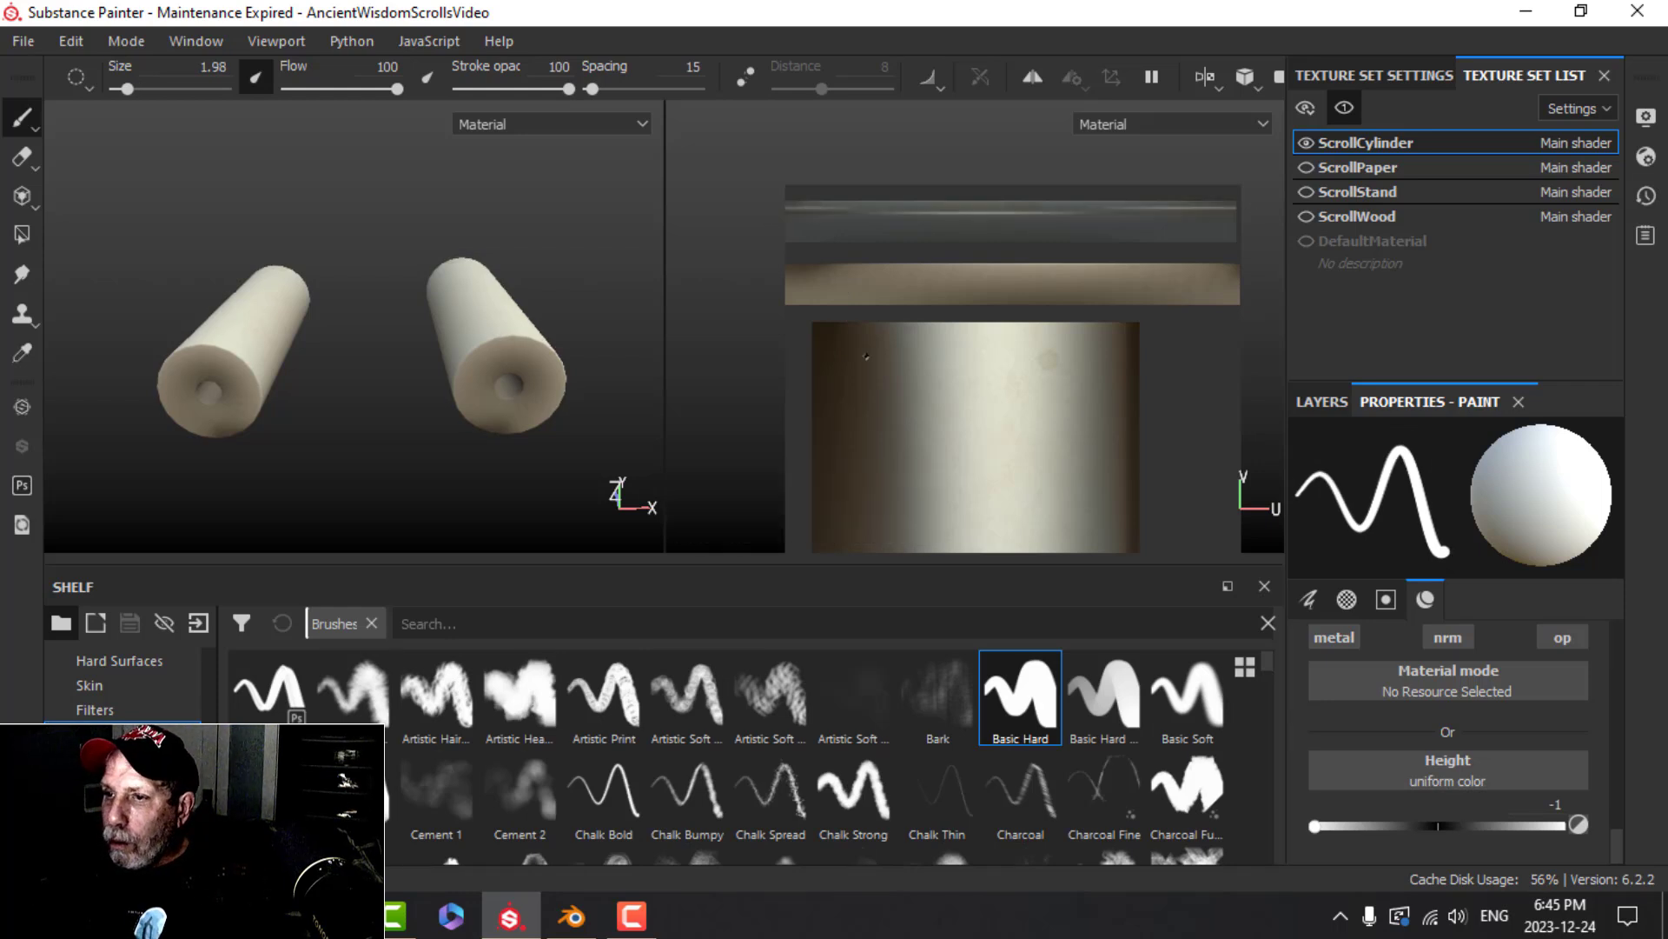
pyautogui.keyDown('alt'); pyautogui.moveTo(460, 396); pyautogui.dragTo(446, 316); pyautogui.keyUp('alt')
pyautogui.keyDown('alt'); pyautogui.moveTo(447, 316); pyautogui.dragTo(604, 232, button='middle'); pyautogui.keyUp('alt')
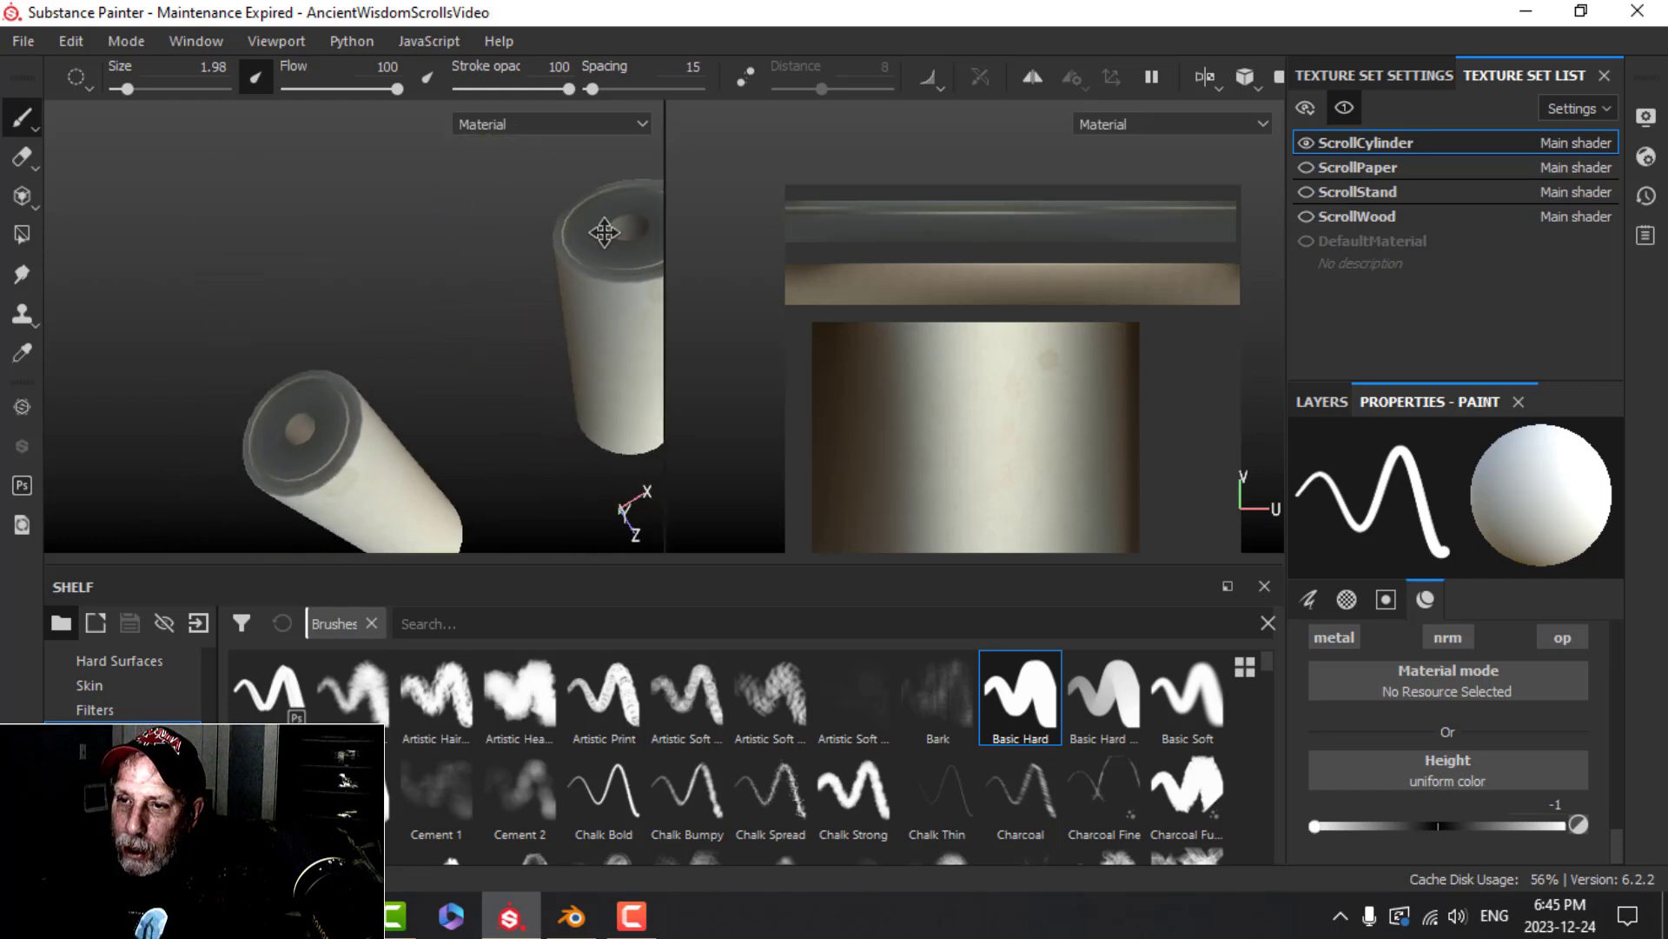
pyautogui.hotkey('ctrl', 'z')
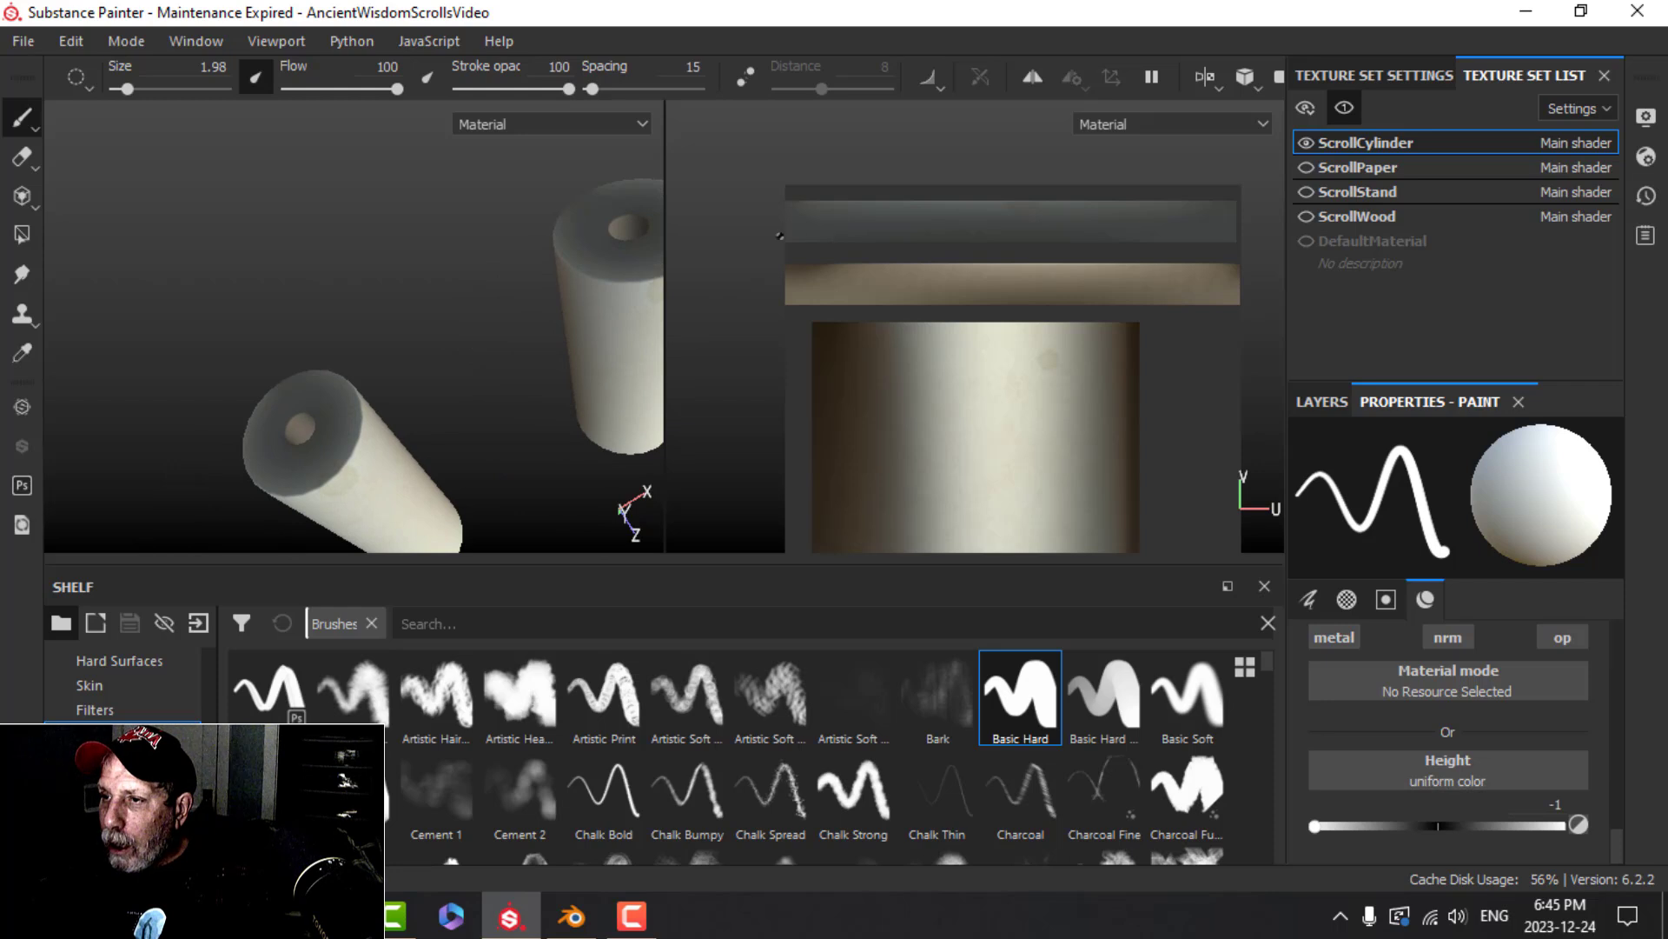
# Reduce the brush size to 1.7 and paint evenly spaced straight height lines across the upper UV strip
pyautogui.press('[')
pyautogui.press('[')
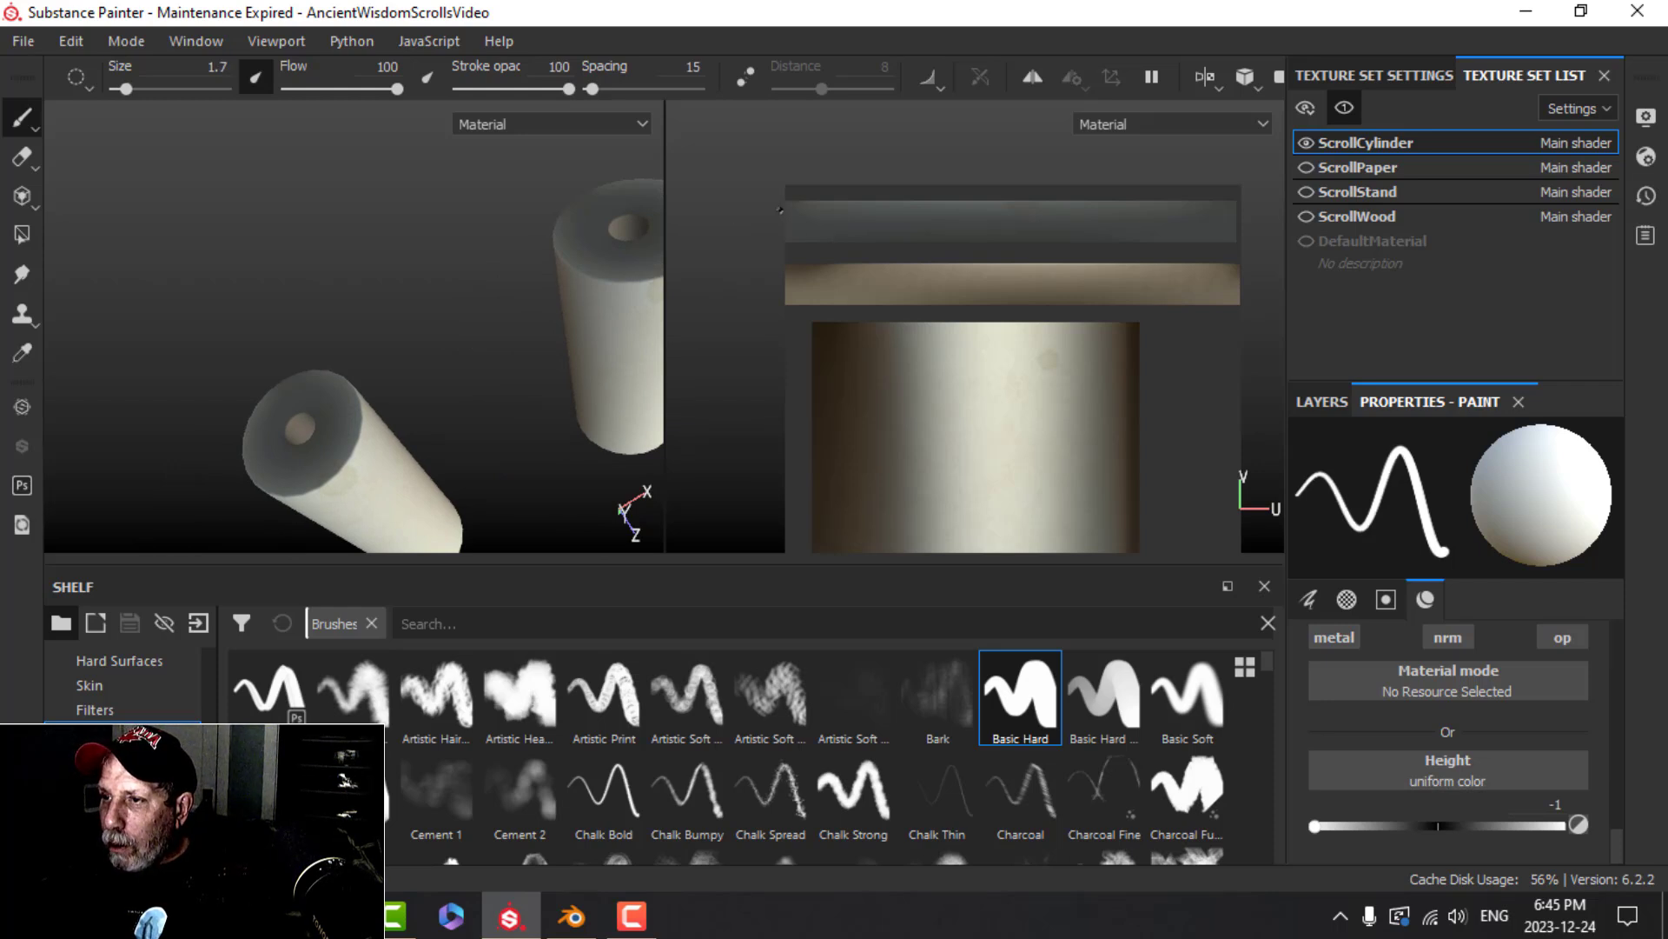
pyautogui.keyDown('shift'); pyautogui.click(1270, 210); pyautogui.keyUp('shift')
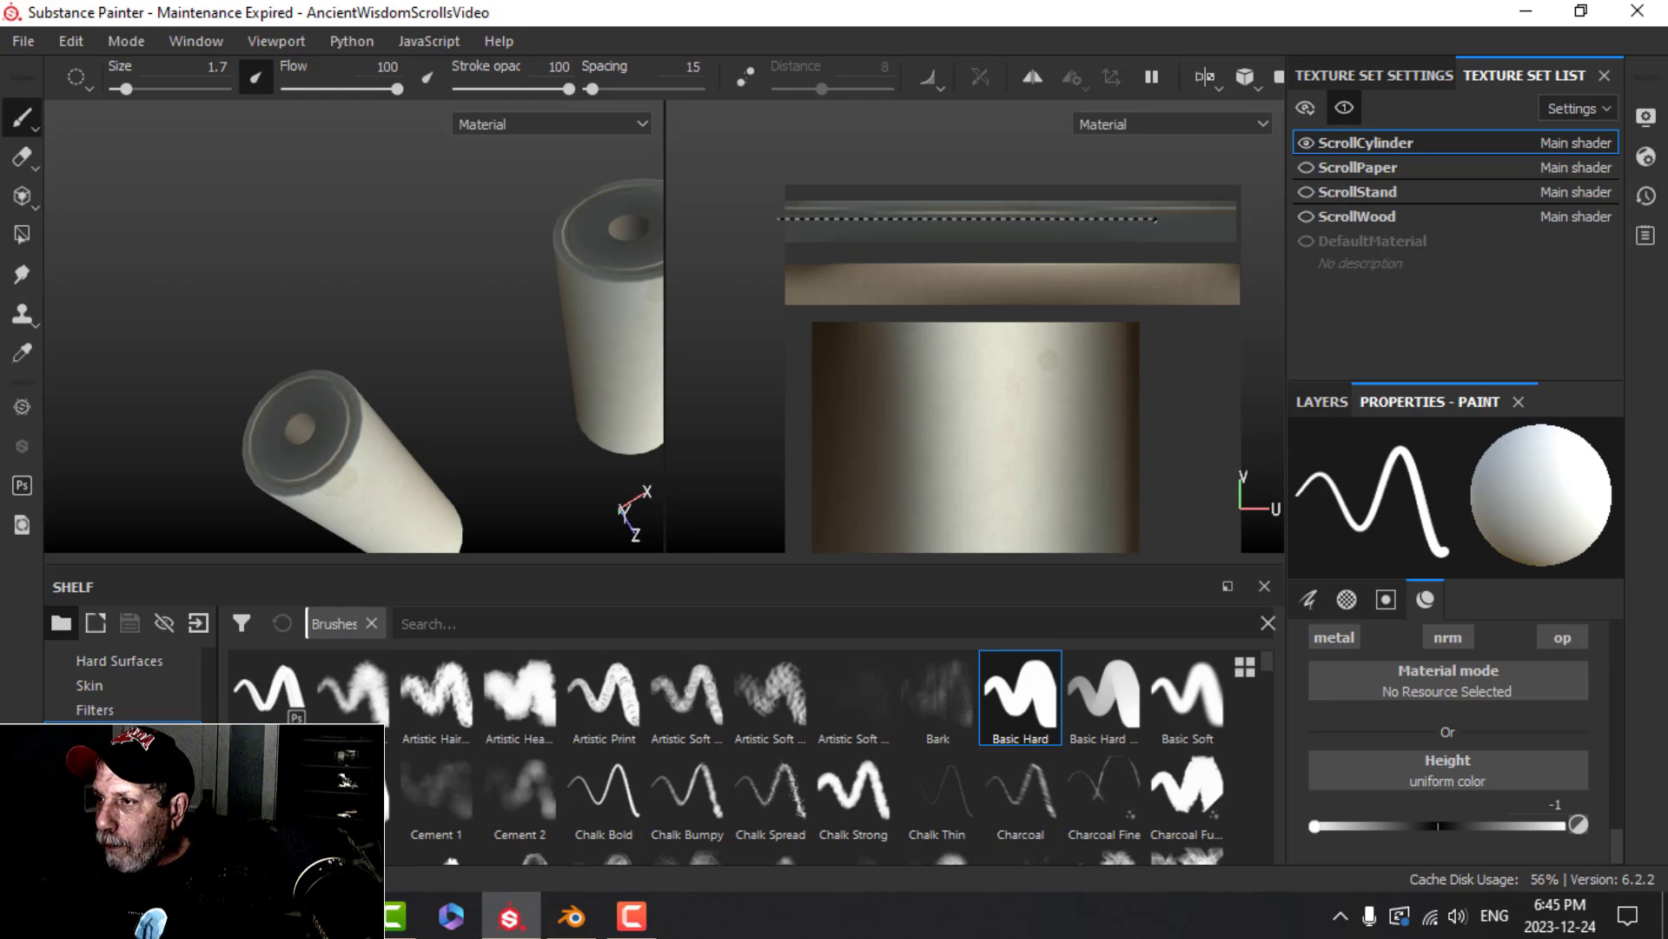
pyautogui.keyDown('shift'); pyautogui.click(1253, 222); pyautogui.keyUp('shift')
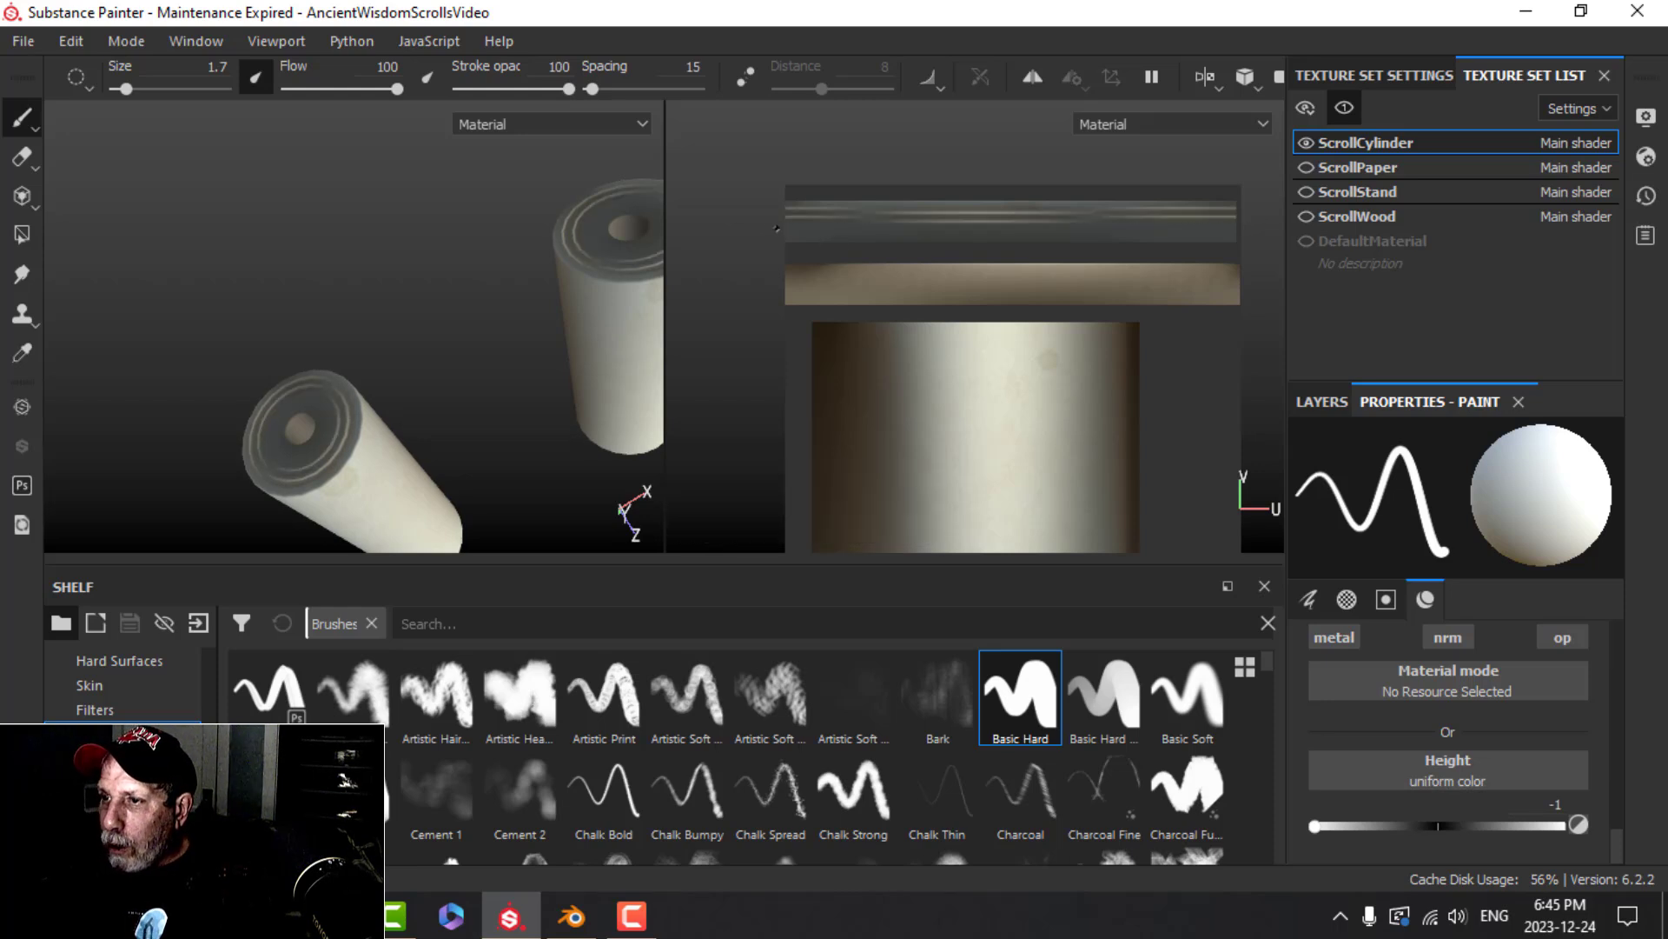
pyautogui.keyDown('shift'); pyautogui.click(1143, 230); pyautogui.keyUp('shift')
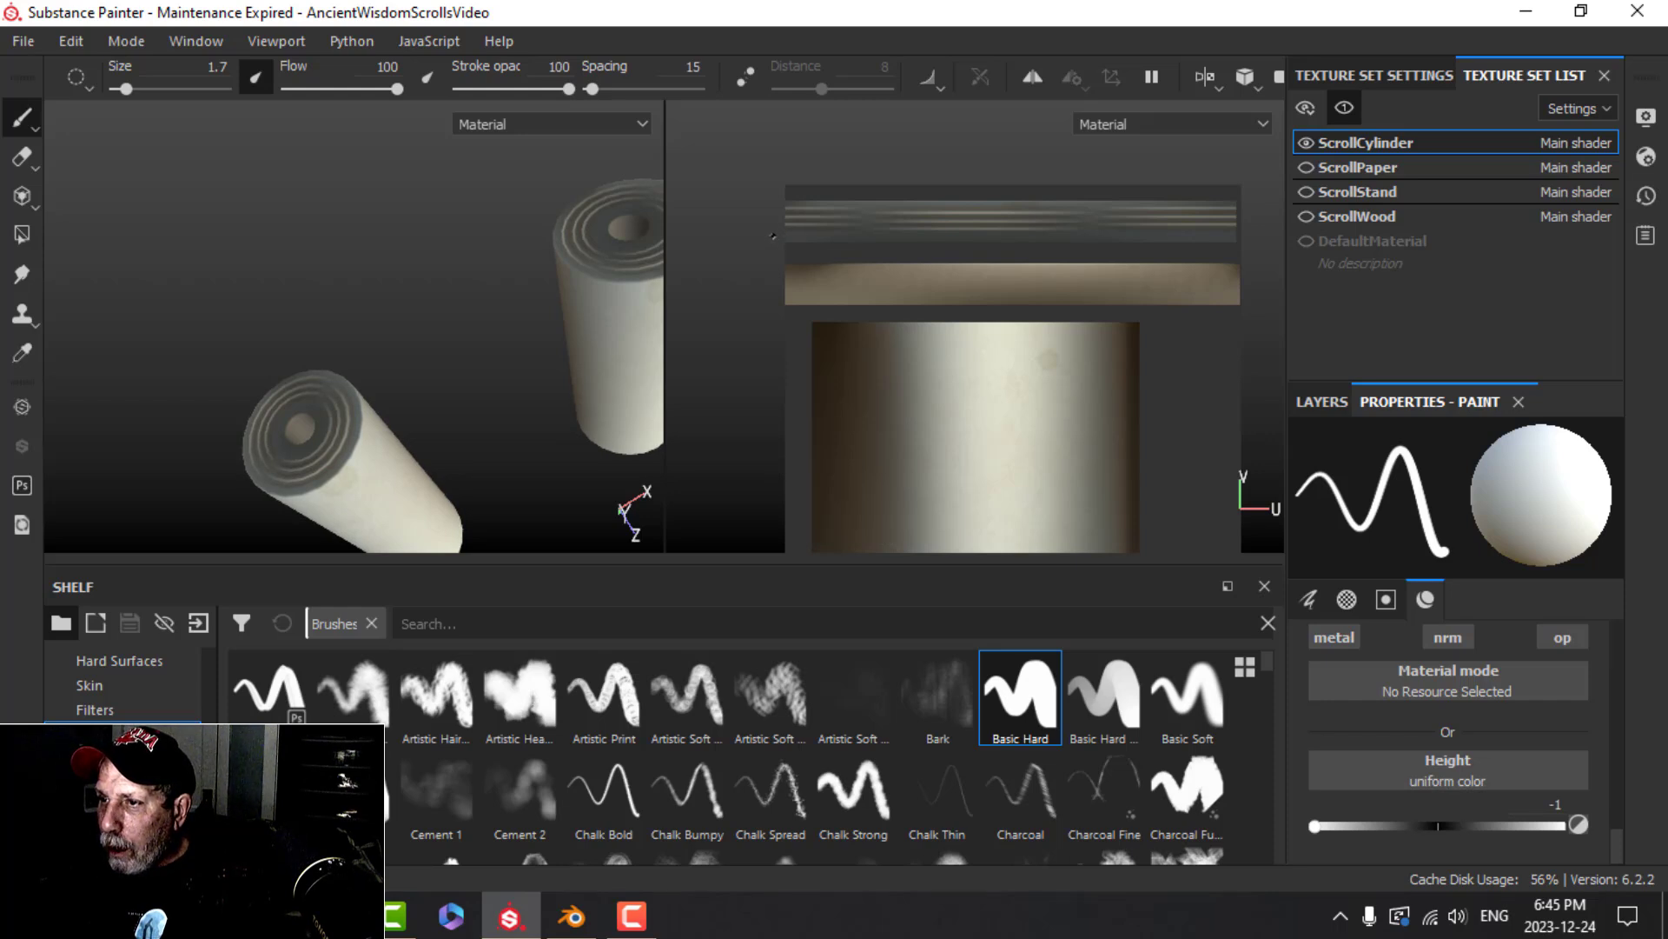
# Try painting two straight height lines across the lower end-cap strip and undo both
pyautogui.keyDown('alt'); pyautogui.moveTo(704, 324); pyautogui.dragTo(491, 331); pyautogui.keyUp('alt')
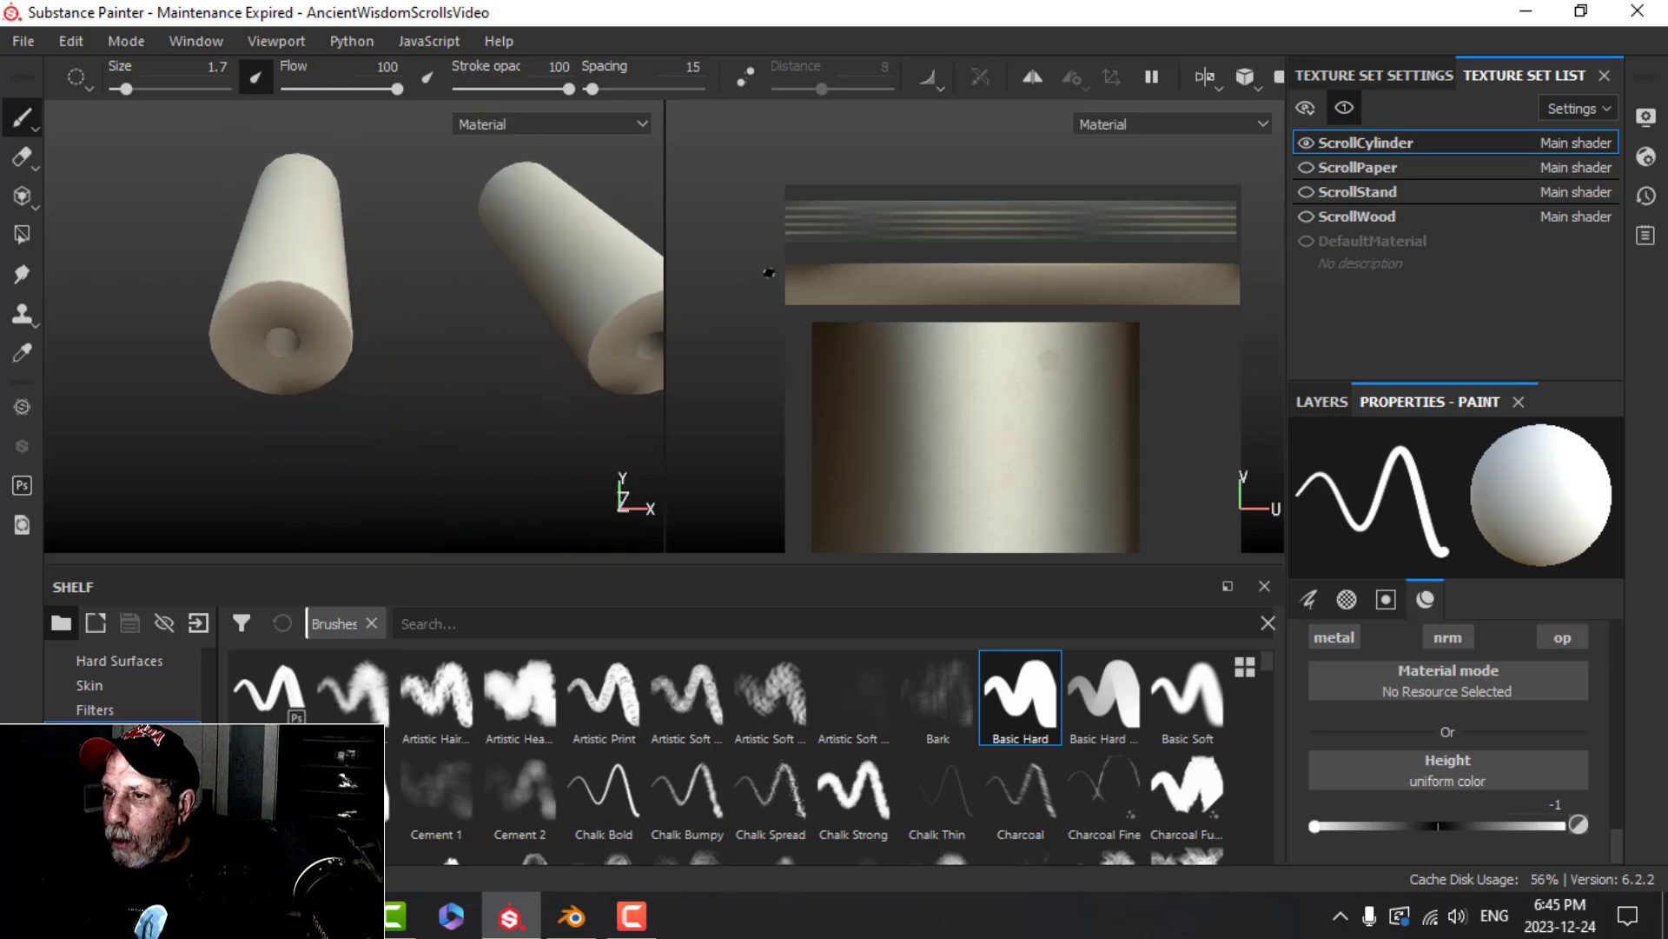
pyautogui.keyDown('shift'); pyautogui.click(1228, 283); pyautogui.keyUp('shift')
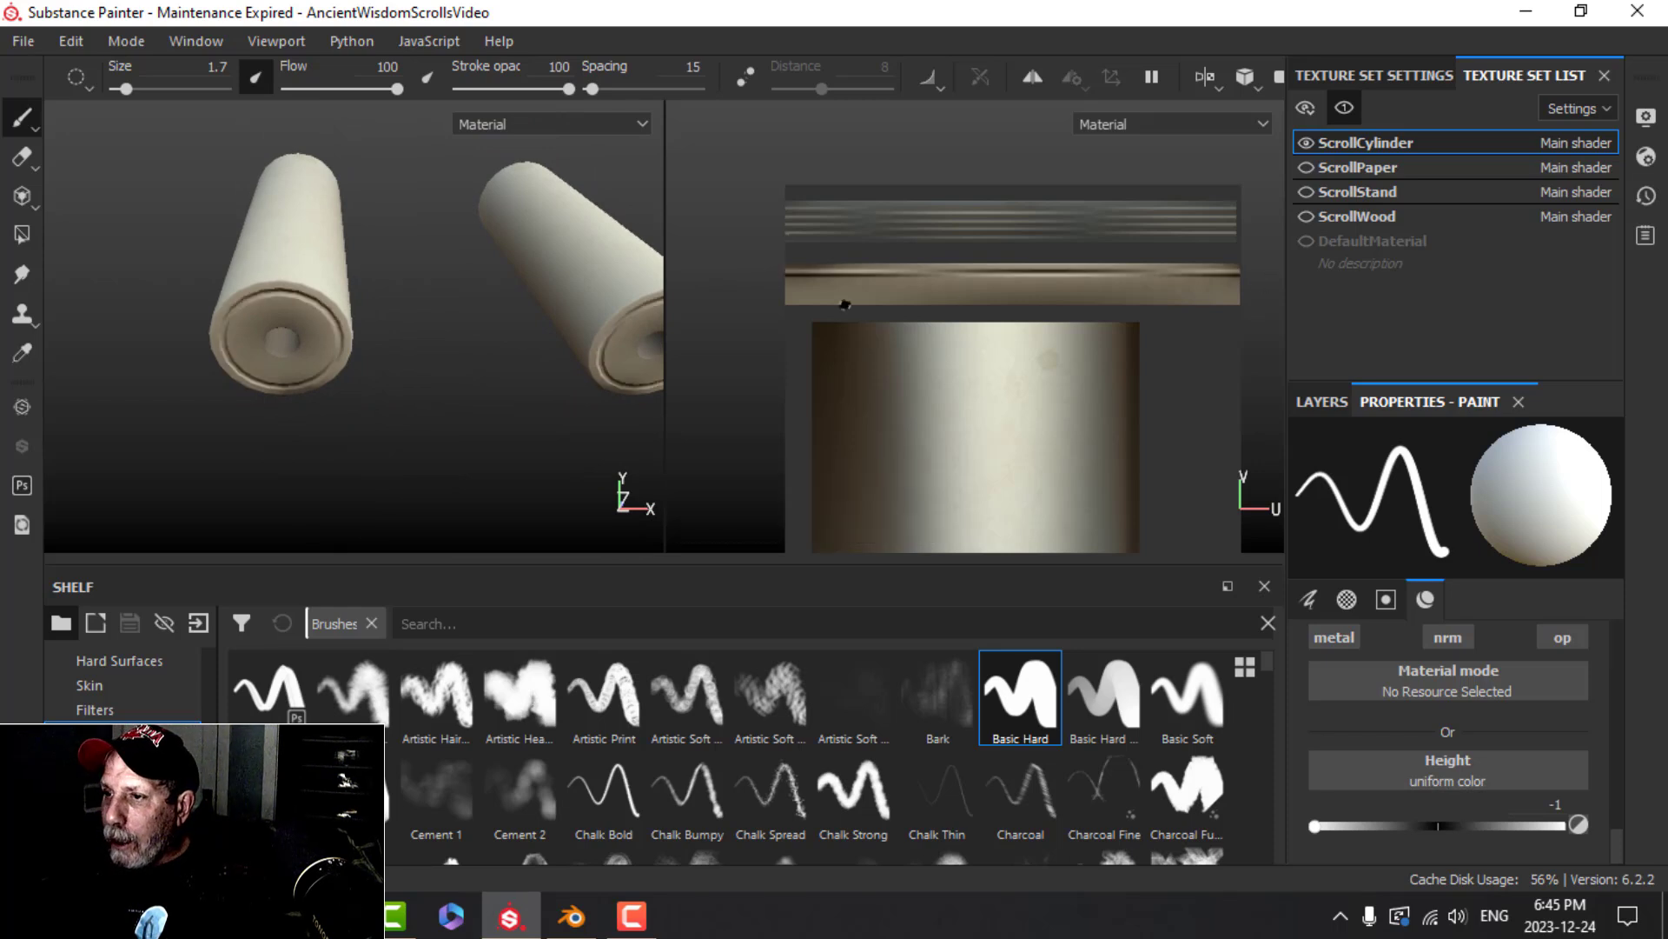
pyautogui.press('ctrl')
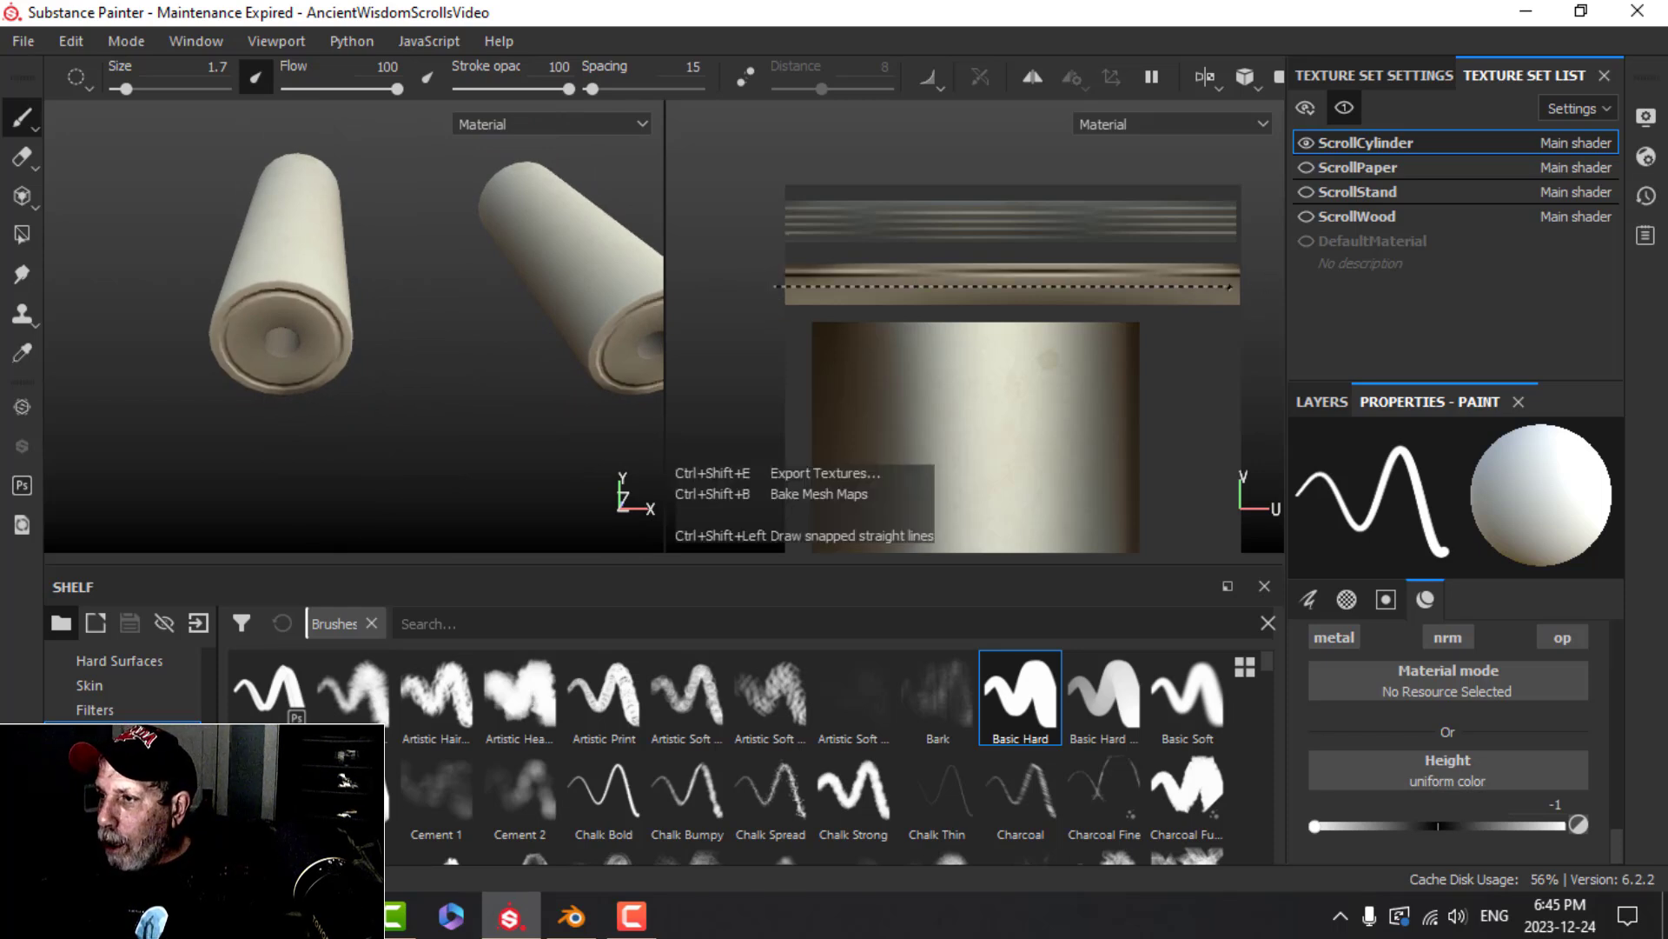
pyautogui.keyDown('ctrl'); pyautogui.keyDown('shift'); pyautogui.click(1262, 286); pyautogui.keyUp('shift'); pyautogui.keyUp('ctrl')
pyautogui.hotkey('ctrl', 'z')
pyautogui.hotkey('ctrl', 'z')
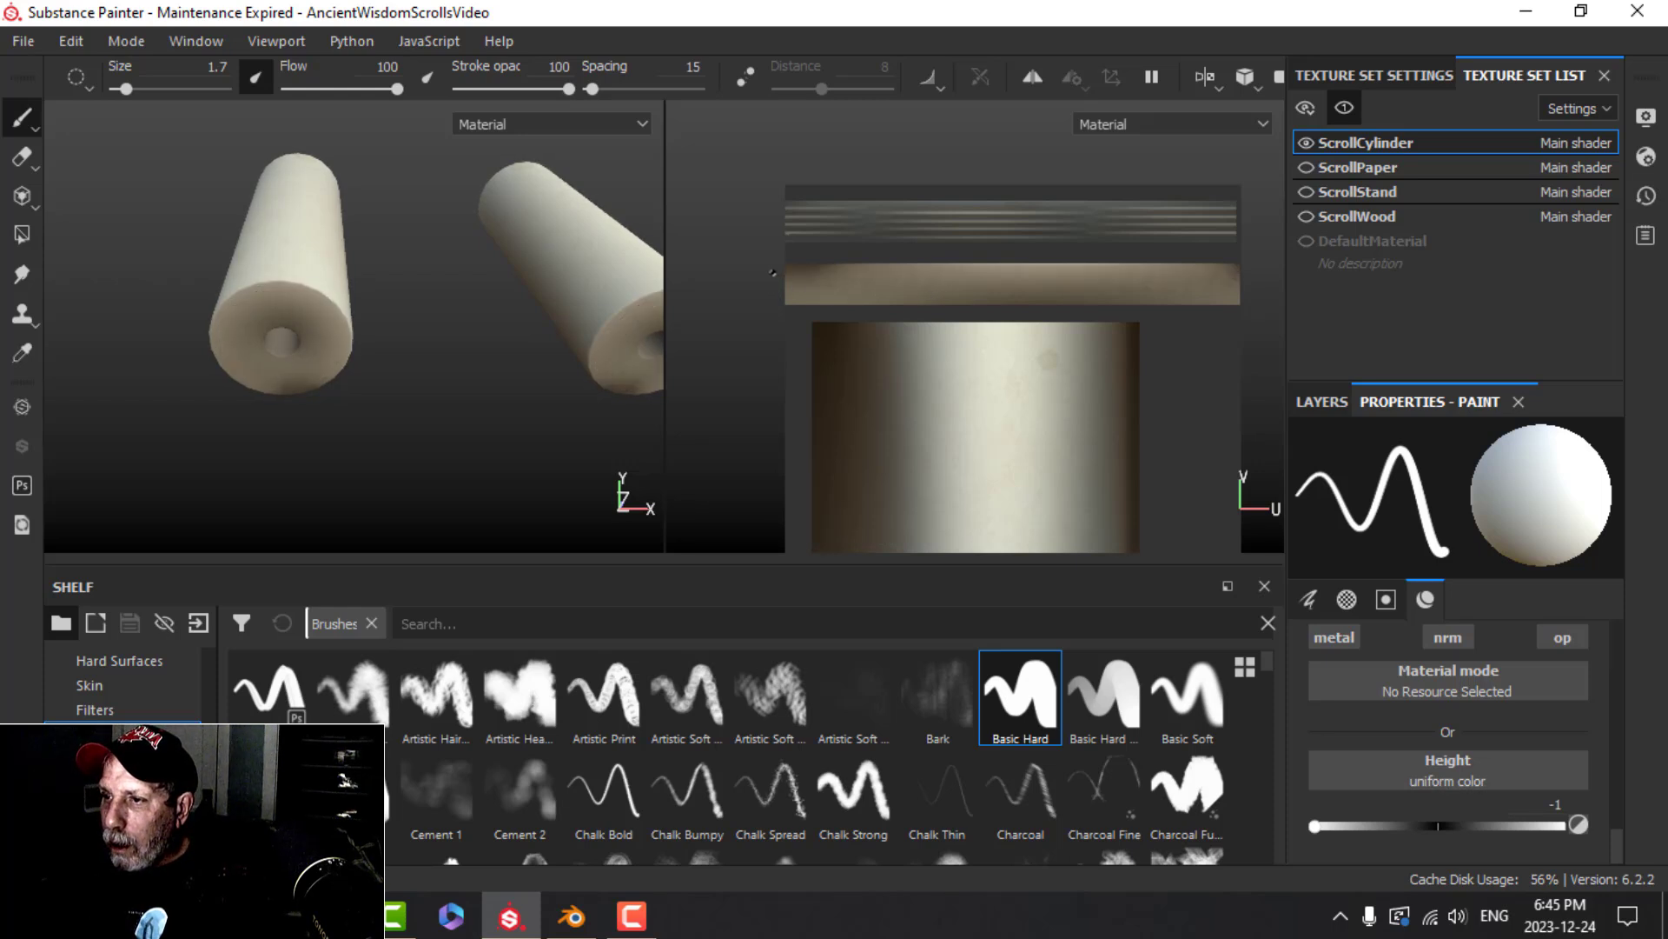
# Paint evenly spaced, snapped straight height lines across the lower UV strip to form rolled-paper rings on the opposite ends
pyautogui.keyDown('ctrl'); pyautogui.keyDown('shift'); pyautogui.click(1084, 264); pyautogui.keyUp('shift'); pyautogui.keyUp('ctrl')
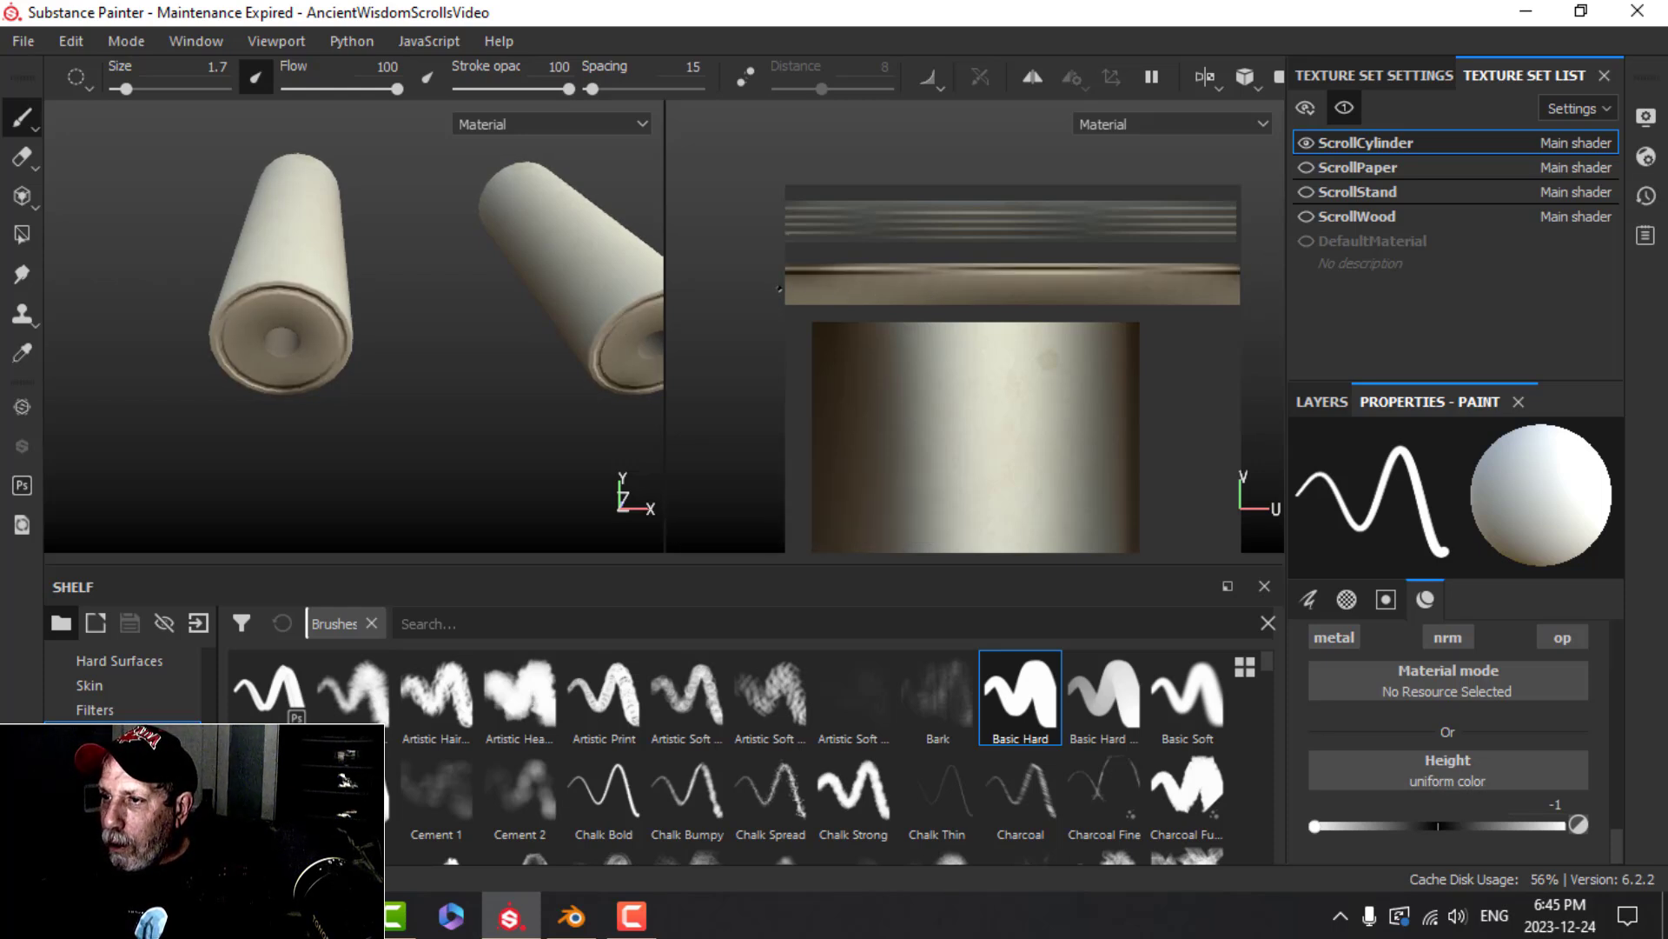
pyautogui.keyDown('ctrl'); pyautogui.keyDown('shift'); pyautogui.click(1088, 279); pyautogui.keyUp('shift'); pyautogui.keyUp('ctrl')
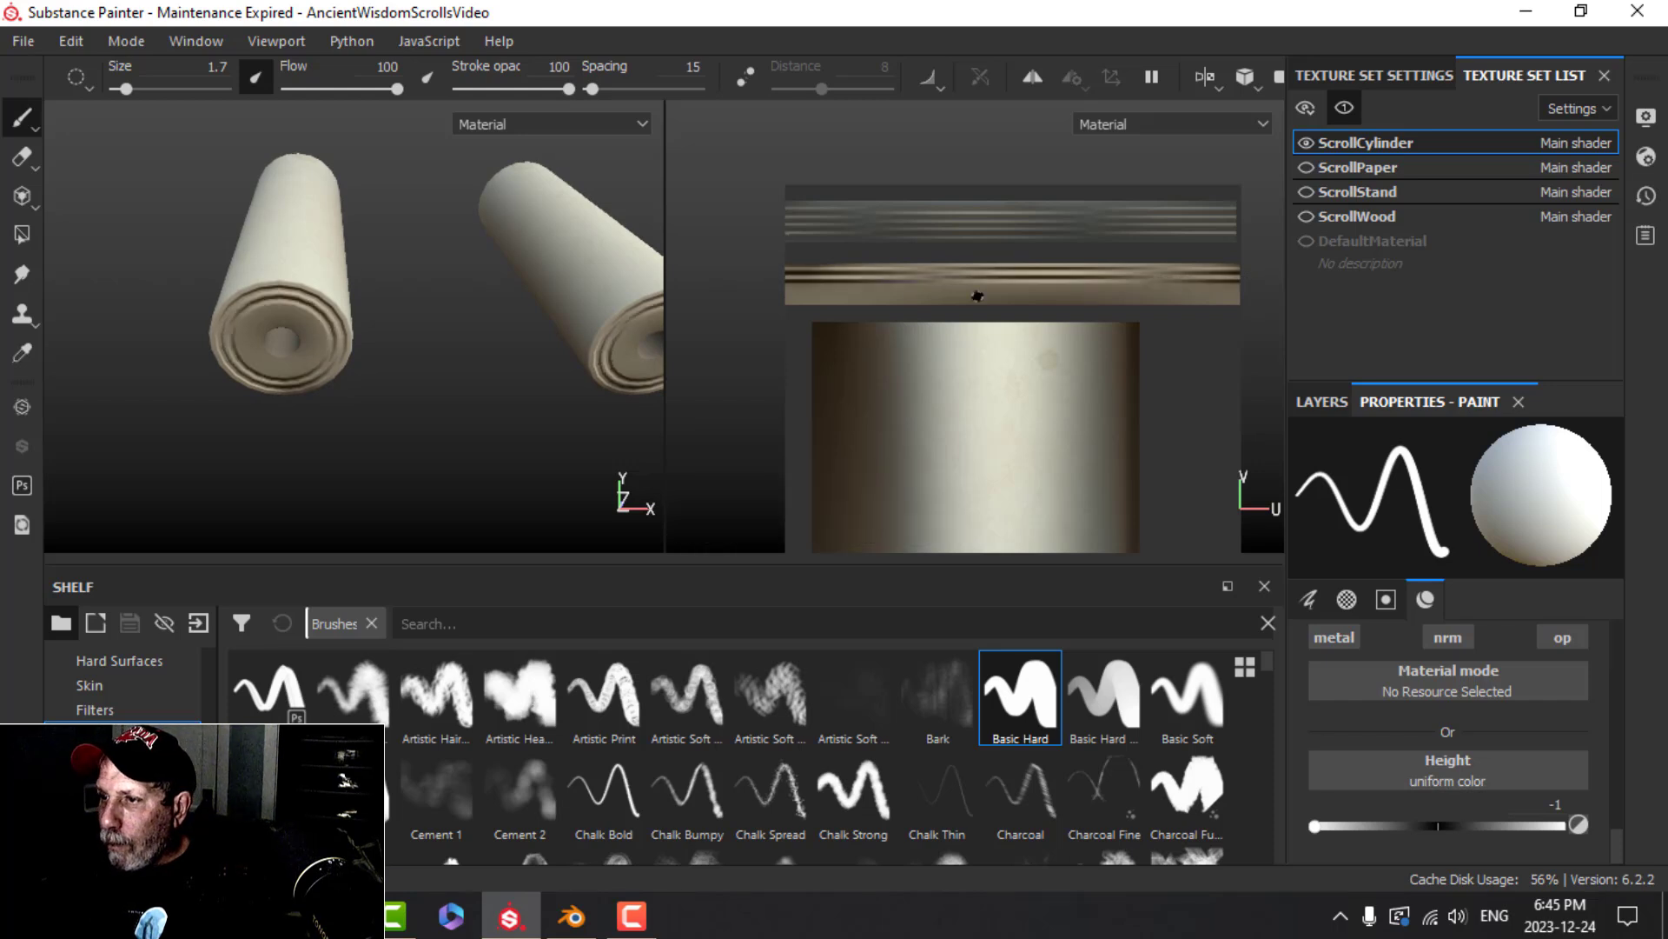
pyautogui.keyDown('ctrl'); pyautogui.keyDown('shift'); pyautogui.click(1247, 294); pyautogui.keyUp('shift'); pyautogui.keyUp('ctrl')
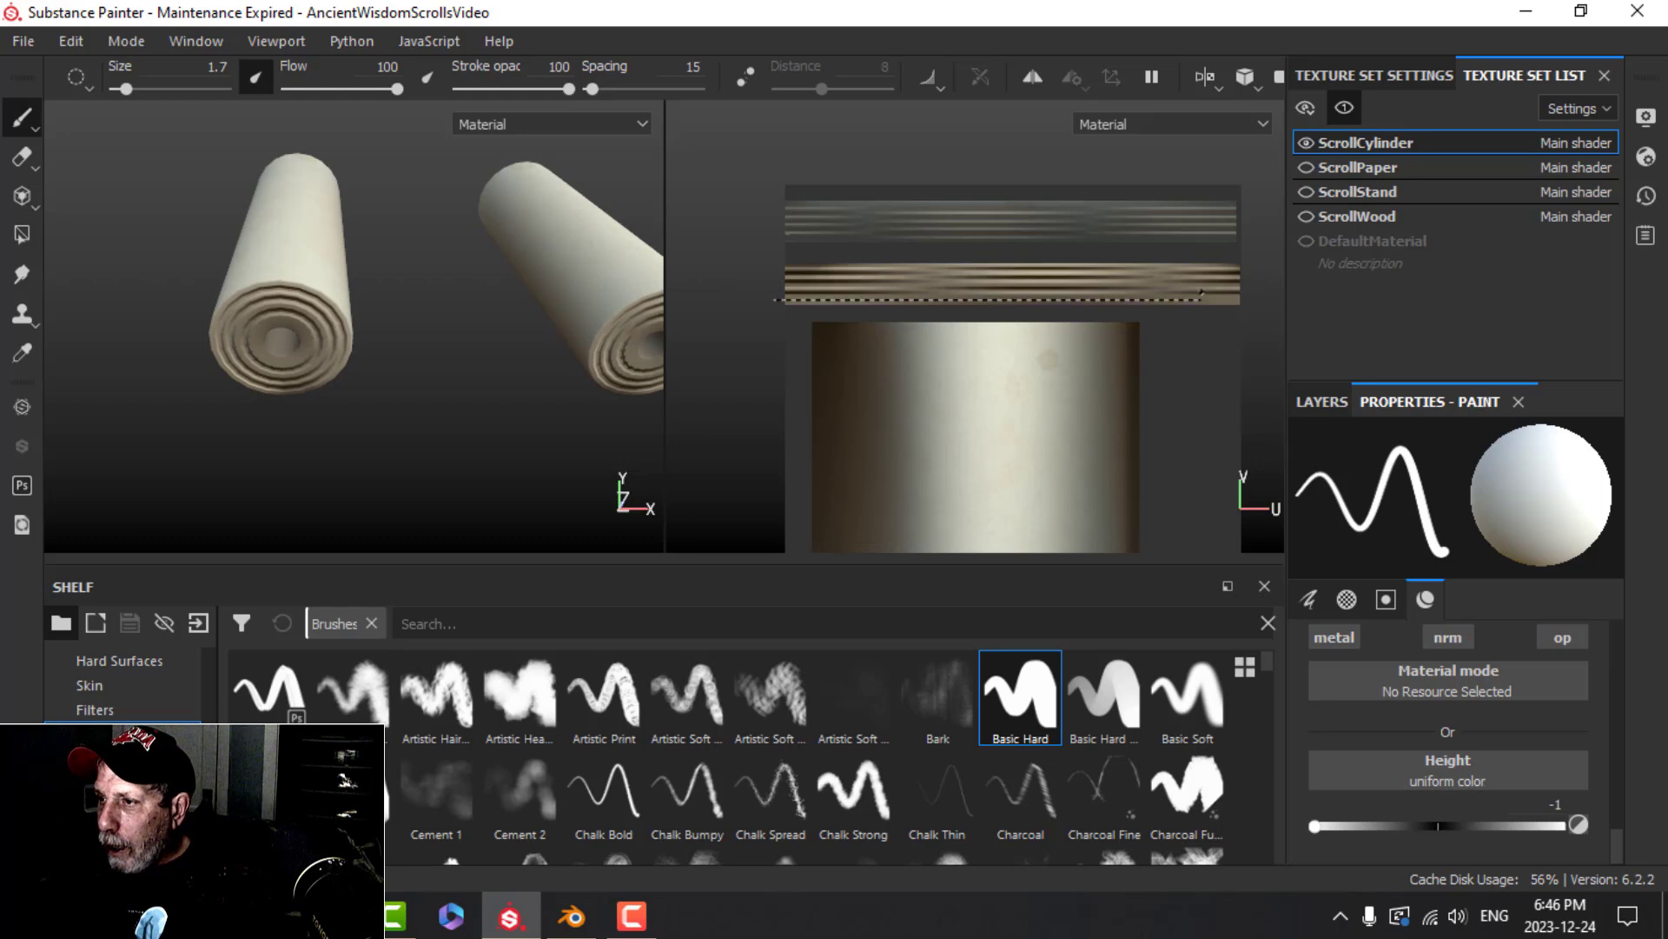
pyautogui.keyDown('alt'); pyautogui.moveTo(536, 323); pyautogui.dragTo(728, 322); pyautogui.keyUp('alt')
# Make the dirt layer on ScrollCylinder visible again and check the rolls with it
pyautogui.click(1321, 402)
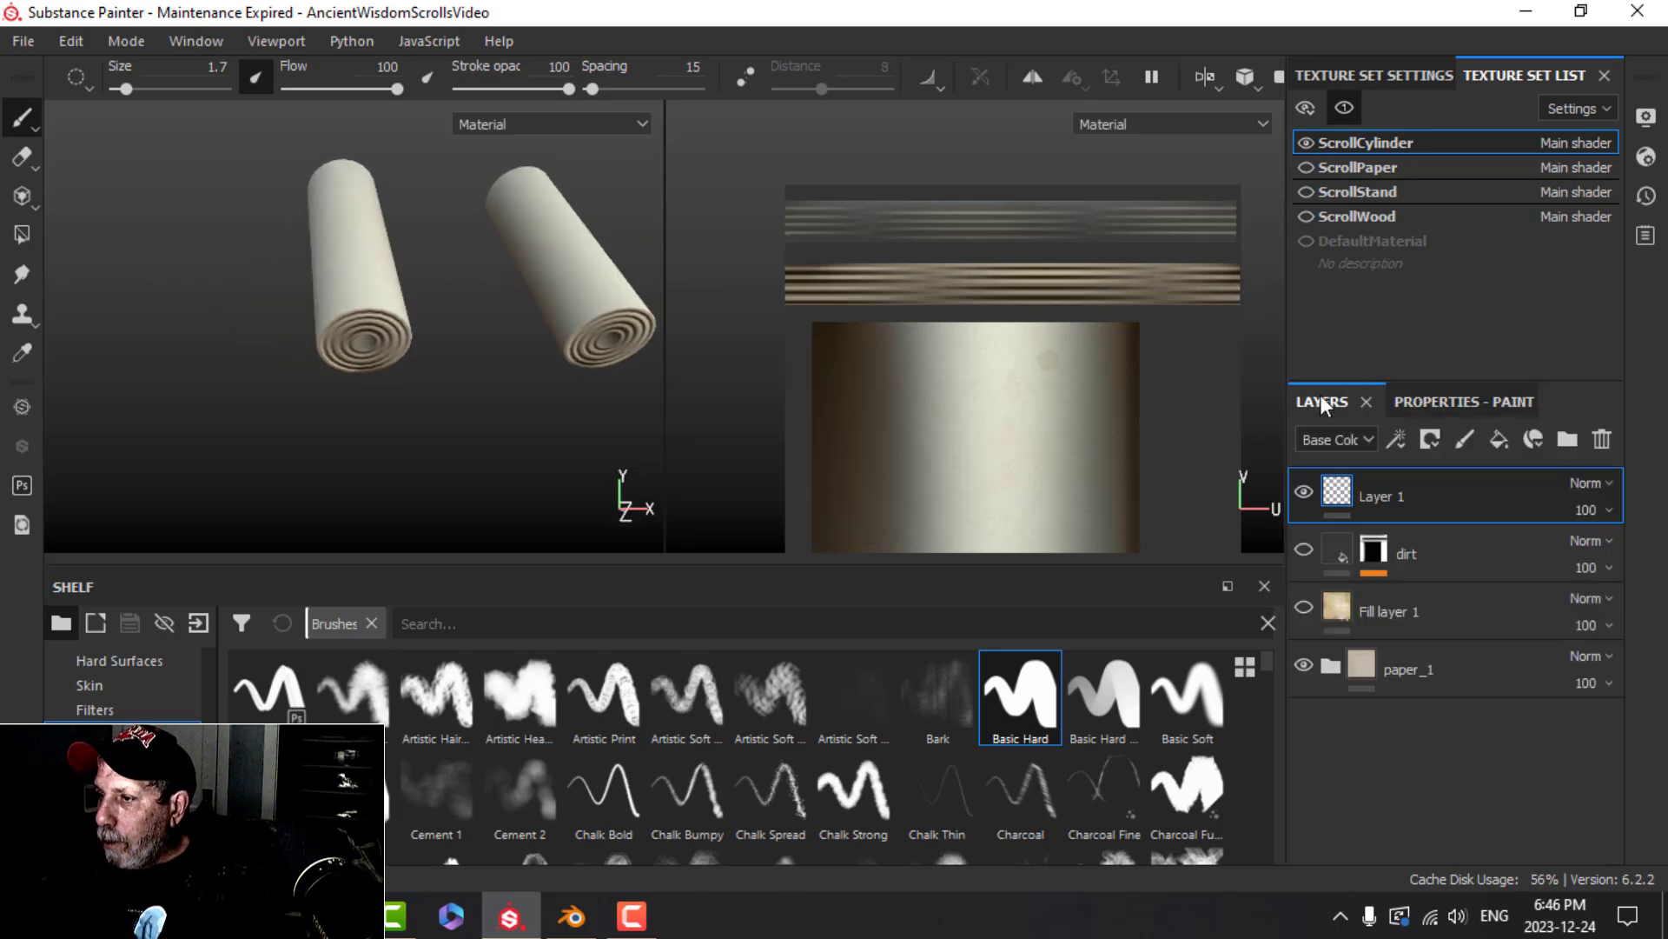
pyautogui.click(1304, 549)
pyautogui.keyDown('alt'); pyautogui.moveTo(609, 271); pyautogui.dragTo(561, 319); pyautogui.keyUp('alt')
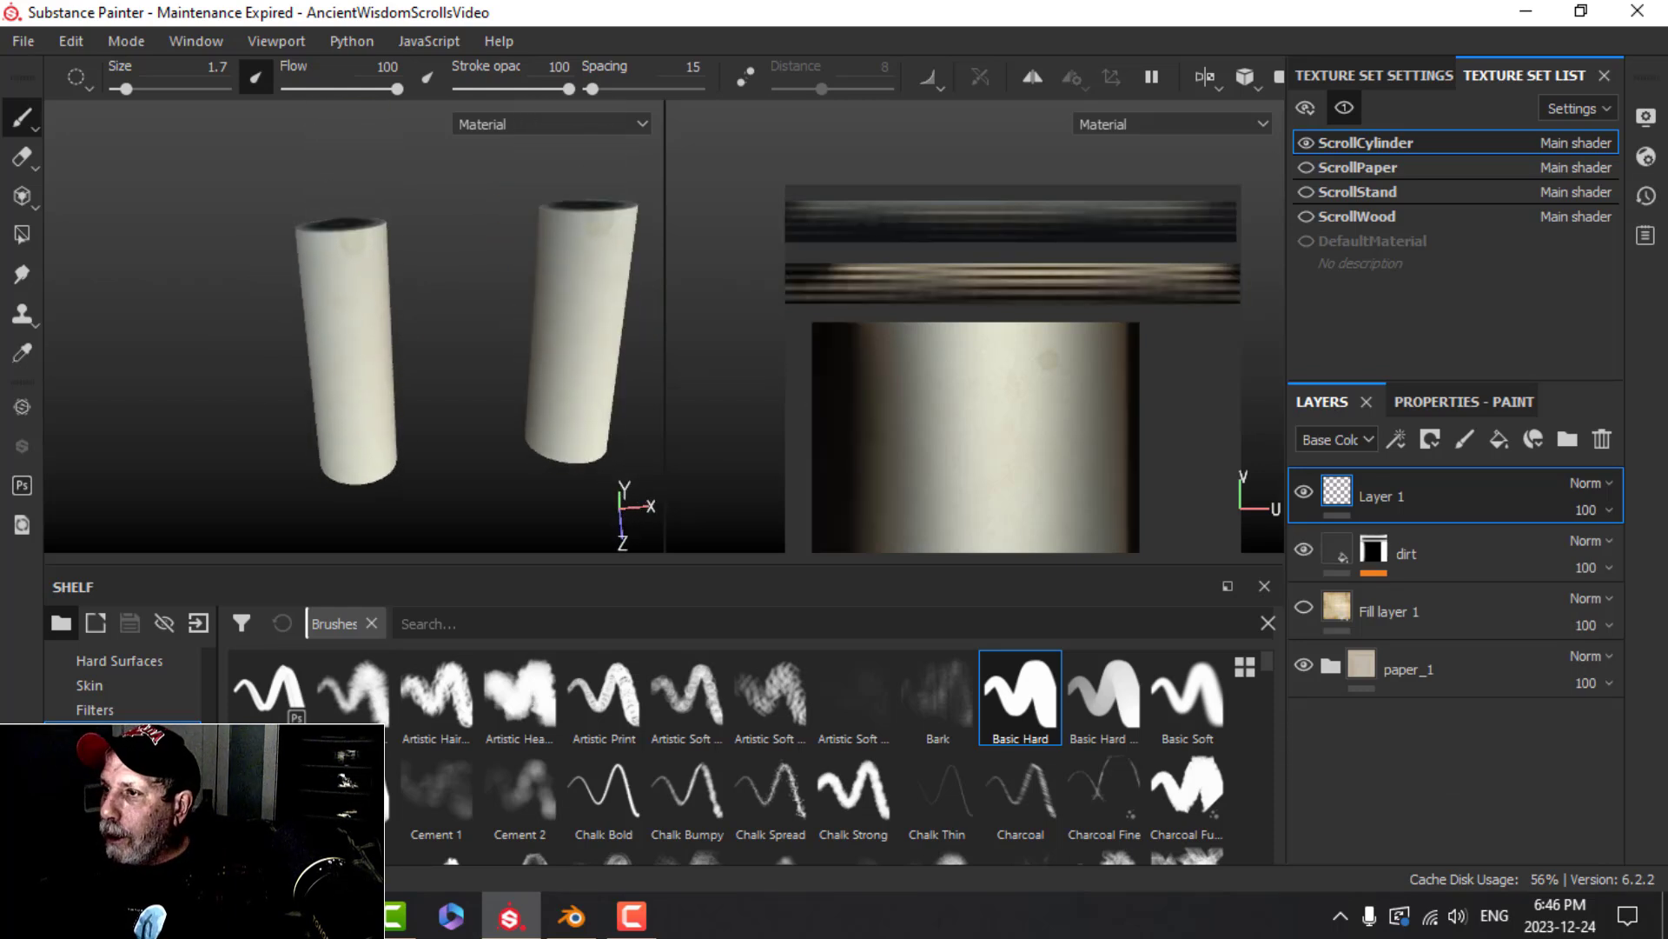
# Switch to the 3D-only view, show all texture sets again and examine the rolled-paper ends on the whole scroll
pyautogui.click(1206, 85)
pyautogui.click(1242, 142)
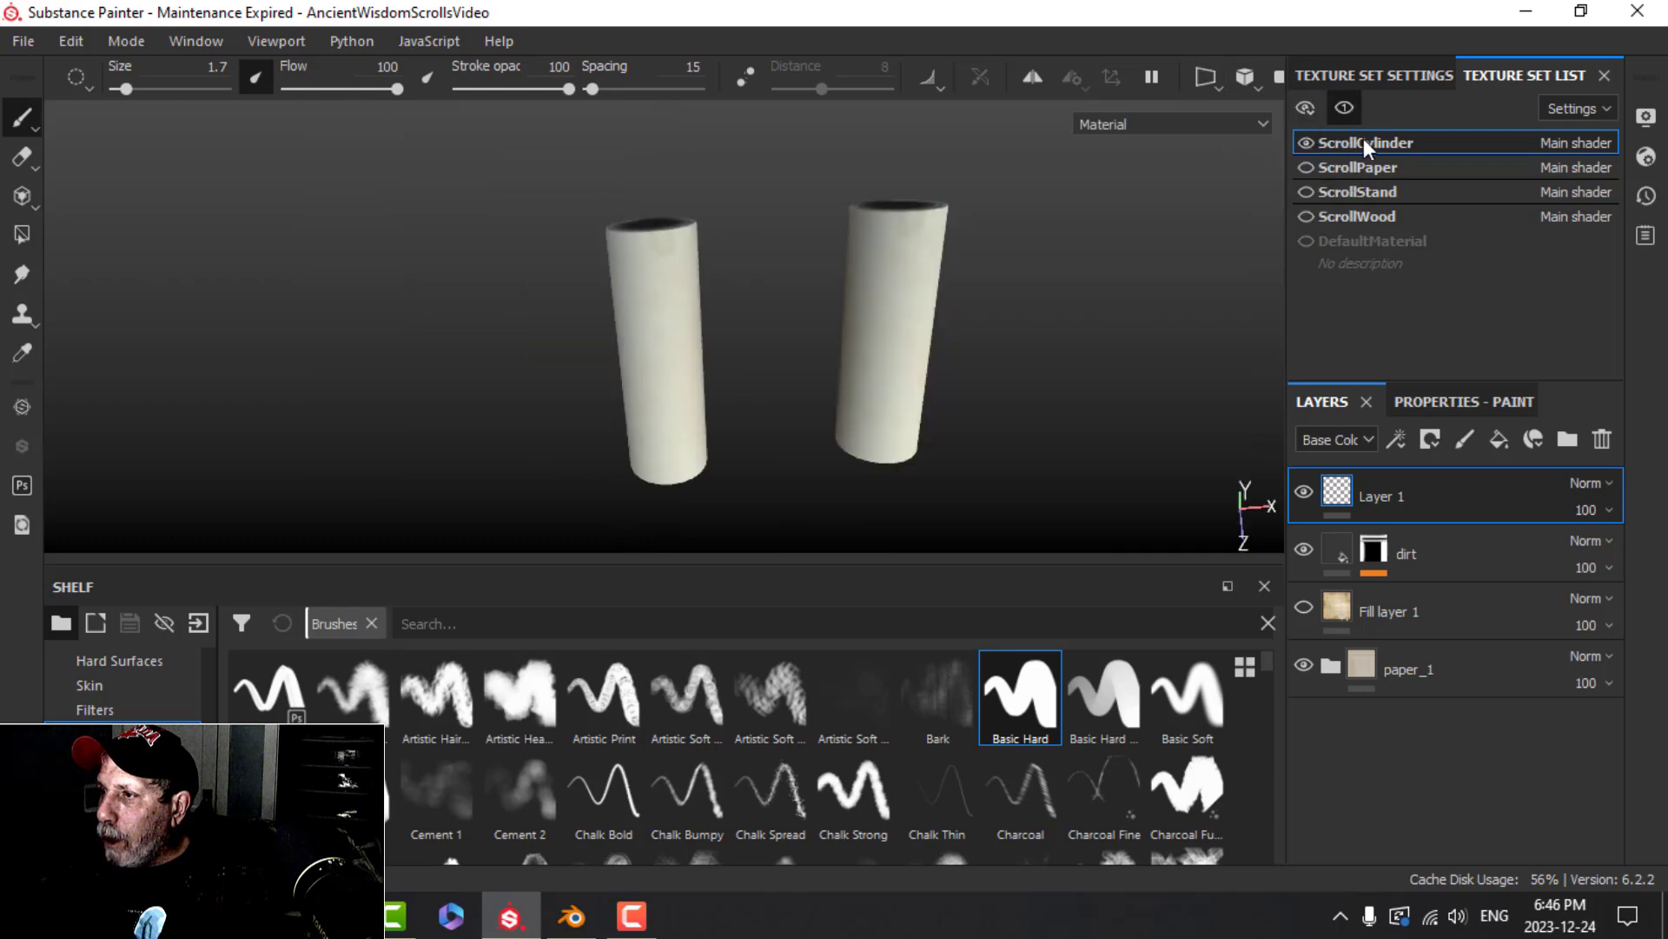
pyautogui.click(1343, 109)
pyautogui.scroll(-3, 832, 348)
pyautogui.moveTo(833, 348)
pyautogui.keyDown('alt'); pyautogui.mouseDown()
pyautogui.moveTo(778, 342)
pyautogui.moveTo(861, 360)
pyautogui.moveTo(786, 365)
pyautogui.moveTo(789, 379)
pyautogui.moveTo(827, 368)
pyautogui.mouseUp(); pyautogui.keyUp('alt')
pyautogui.scroll(3, 824, 369)
pyautogui.keyDown('alt'); pyautogui.moveTo(824, 368); pyautogui.dragTo(789, 398, button='middle'); pyautogui.keyUp('alt')
pyautogui.scroll(-3, 790, 398)
pyautogui.keyDown('alt'); pyautogui.moveTo(789, 398); pyautogui.dragTo(691, 347); pyautogui.keyUp('alt')
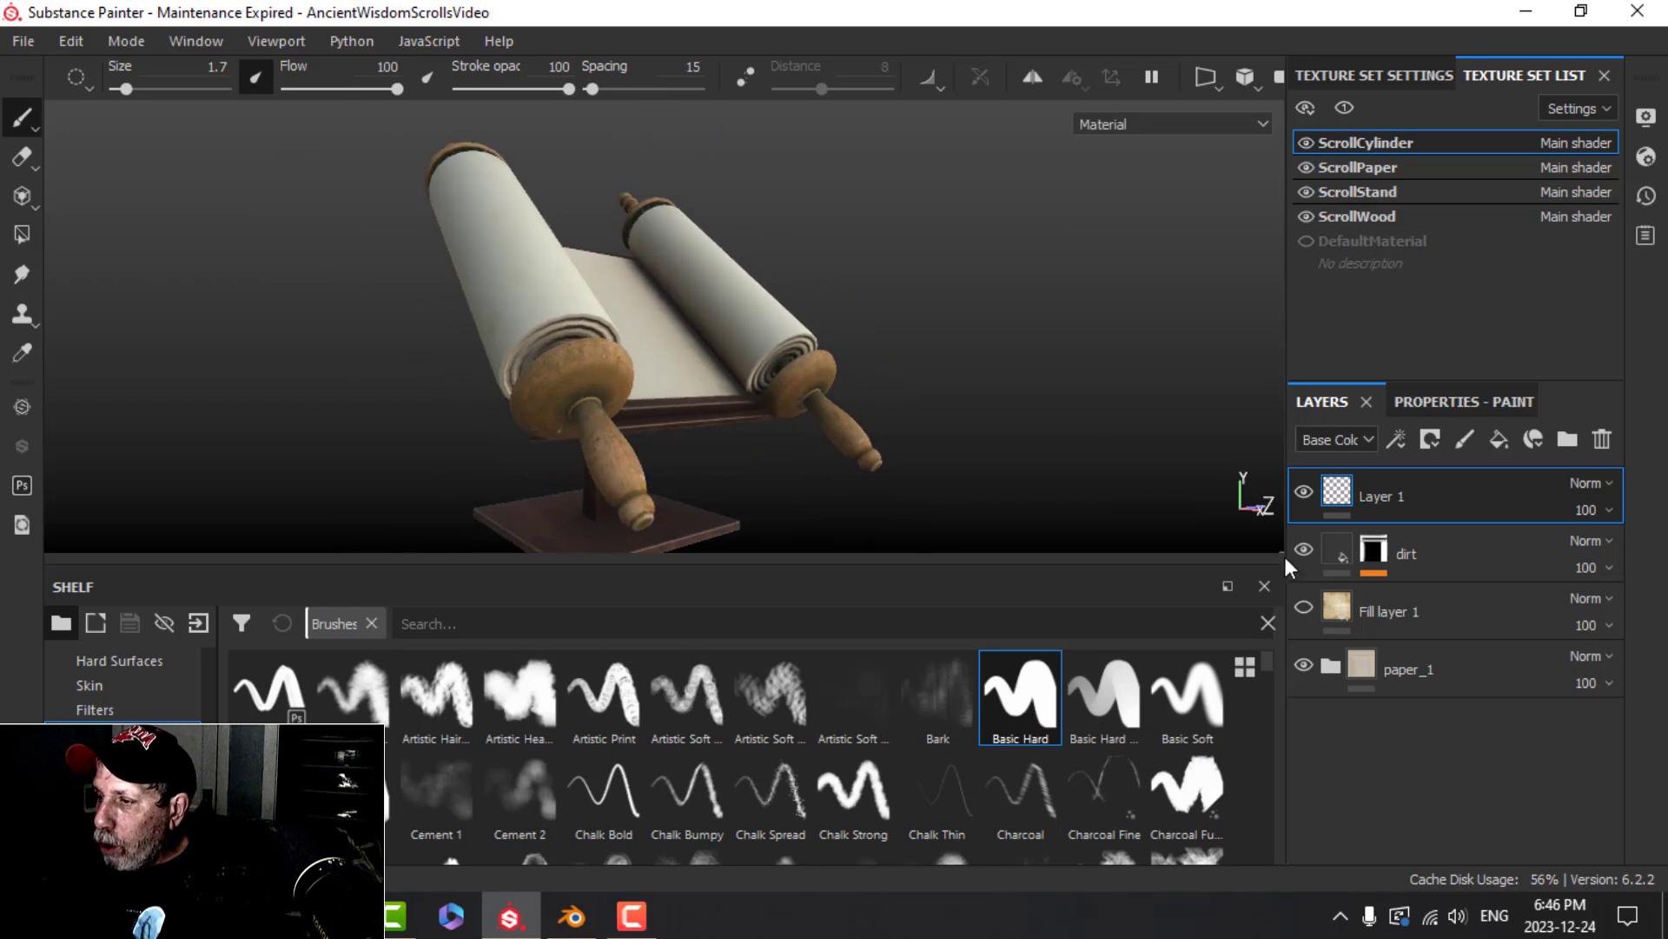
# Show Fill layer 1 on ScrollCylinder to compare its aged paper look on the rolls, and hide it again
pyautogui.click(1304, 607)
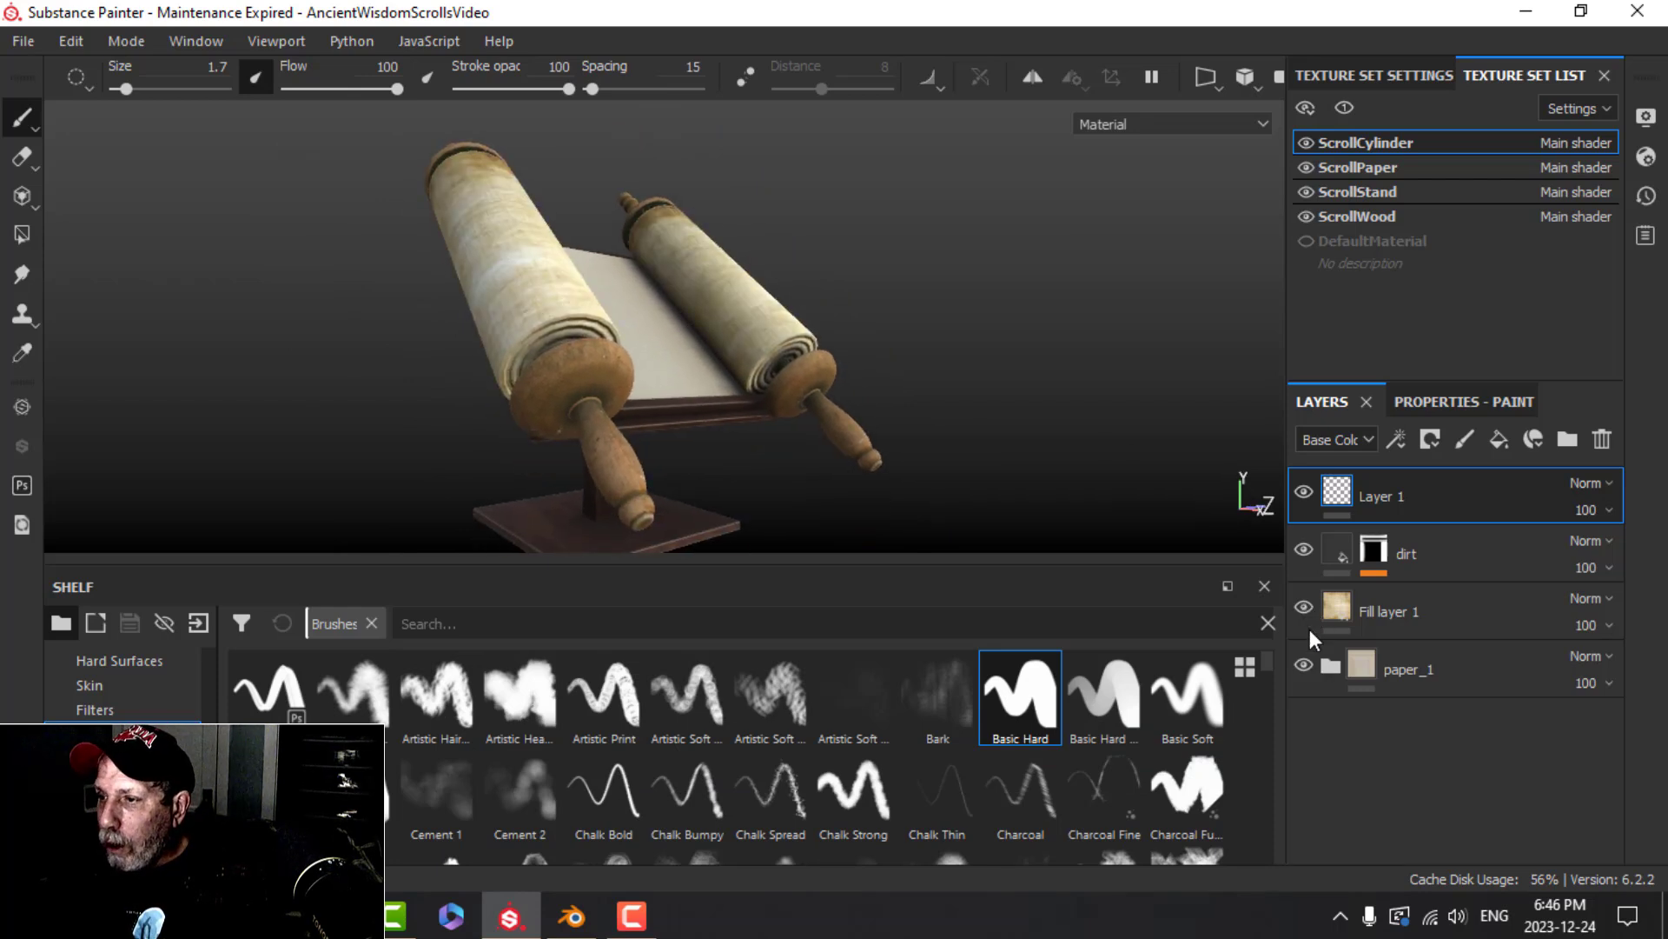
pyautogui.keyDown('alt'); pyautogui.moveTo(781, 463); pyautogui.dragTo(809, 508); pyautogui.keyUp('alt')
pyautogui.scroll(-2, 714, 346)
pyautogui.keyDown('alt'); pyautogui.moveTo(715, 346); pyautogui.dragTo(685, 362, button='middle'); pyautogui.keyUp('alt')
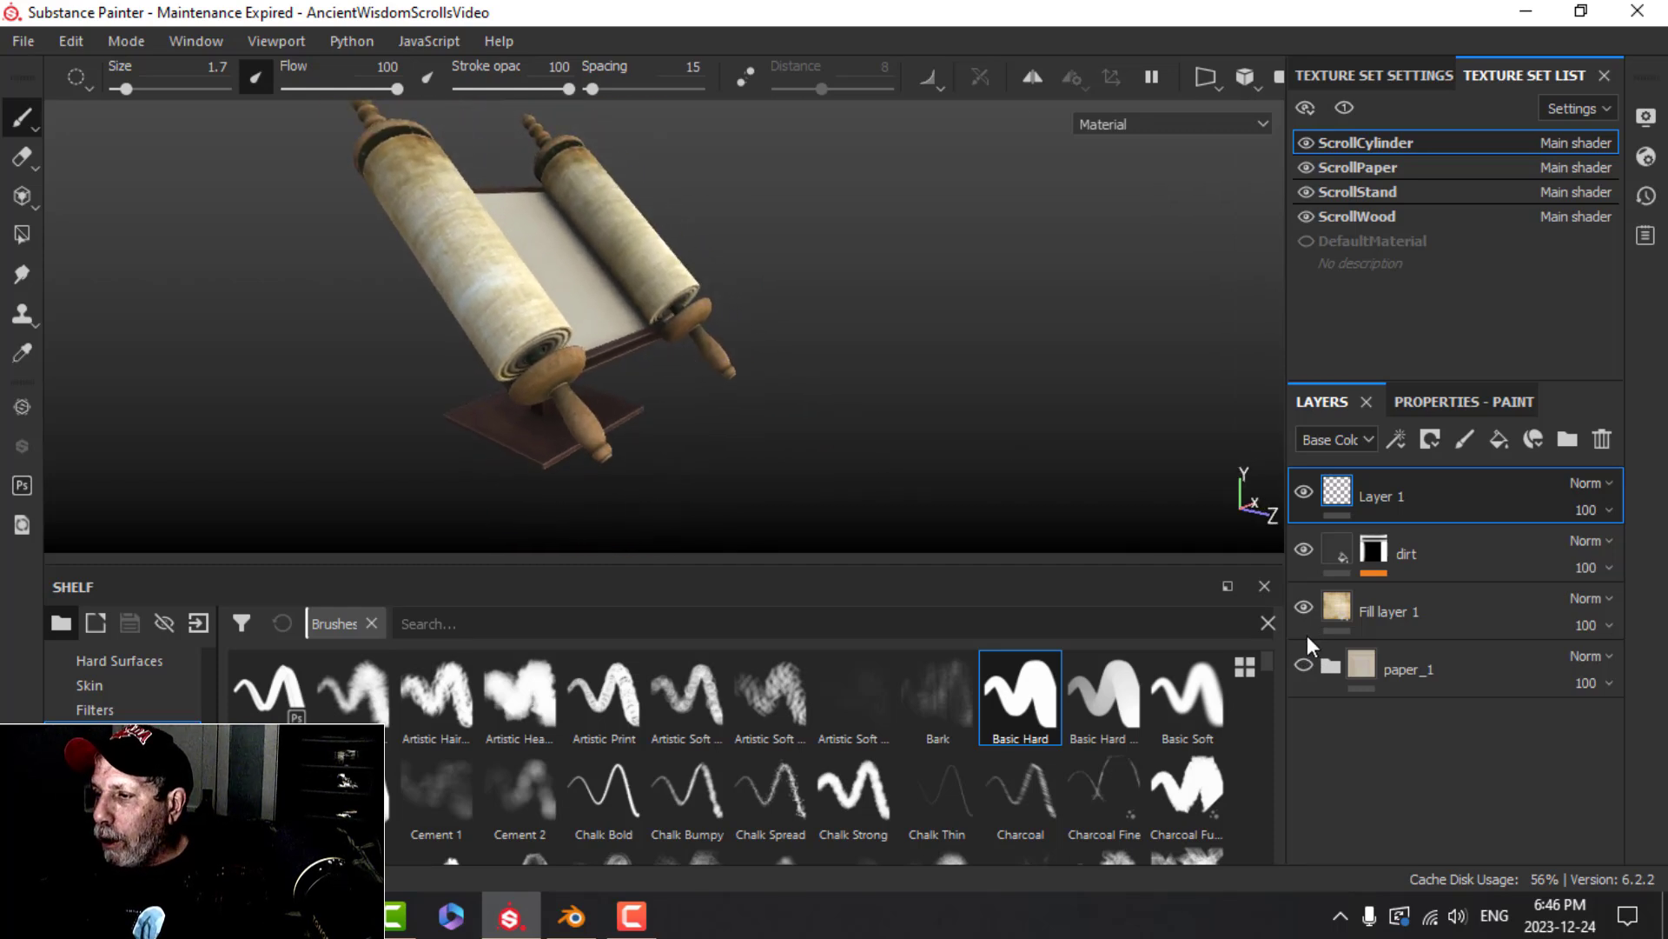
pyautogui.click(1304, 607)
pyautogui.keyDown('alt'); pyautogui.moveTo(882, 417); pyautogui.dragTo(764, 388); pyautogui.keyUp('alt')
pyautogui.keyDown('alt'); pyautogui.moveTo(764, 388); pyautogui.dragTo(733, 393, button='middle'); pyautogui.keyUp('alt')
pyautogui.keyDown('alt'); pyautogui.moveTo(733, 394); pyautogui.dragTo(669, 370); pyautogui.keyUp('alt')
pyautogui.scroll(4, 696, 426)
# Select the ScrollPaper texture set and isolate it in a close front view
pyautogui.click(1345, 167)
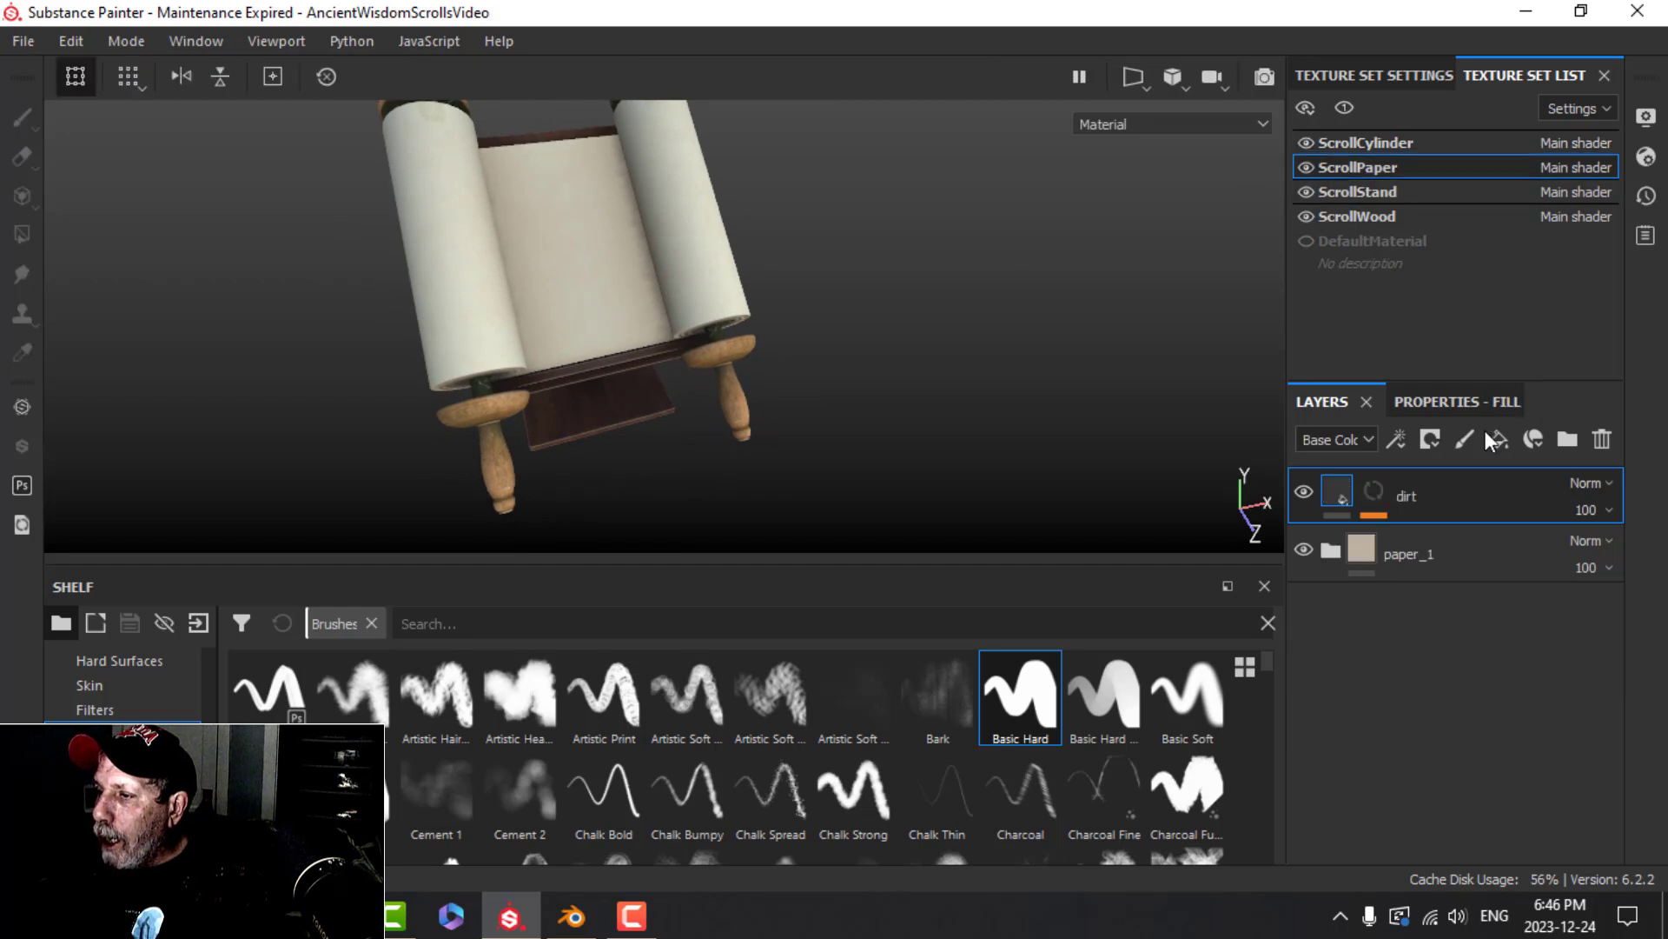
pyautogui.keyDown('alt'); pyautogui.moveTo(961, 391); pyautogui.dragTo(776, 324); pyautogui.keyUp('alt')
pyautogui.keyDown('alt'); pyautogui.moveTo(964, 288); pyautogui.dragTo(1021, 386); pyautogui.keyUp('alt')
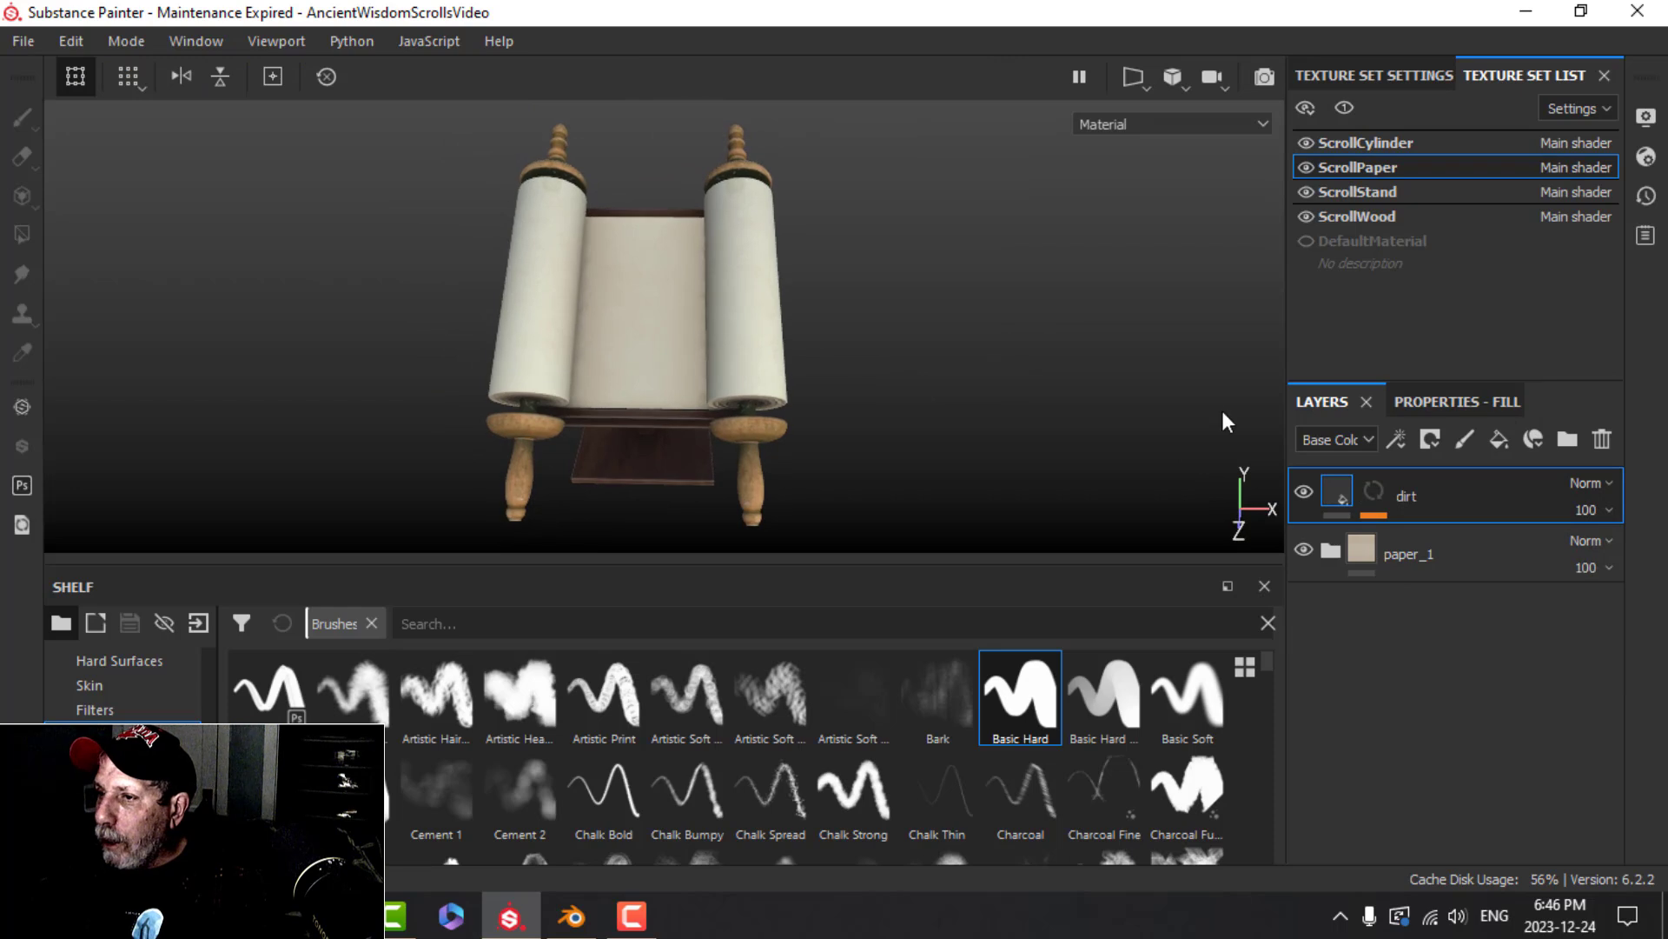
pyautogui.moveTo(917, 353)
pyautogui.keyDown('alt'); pyautogui.mouseDown()
pyautogui.moveTo(939, 362)
pyautogui.moveTo(898, 376)
pyautogui.mouseUp(); pyautogui.keyUp('alt')
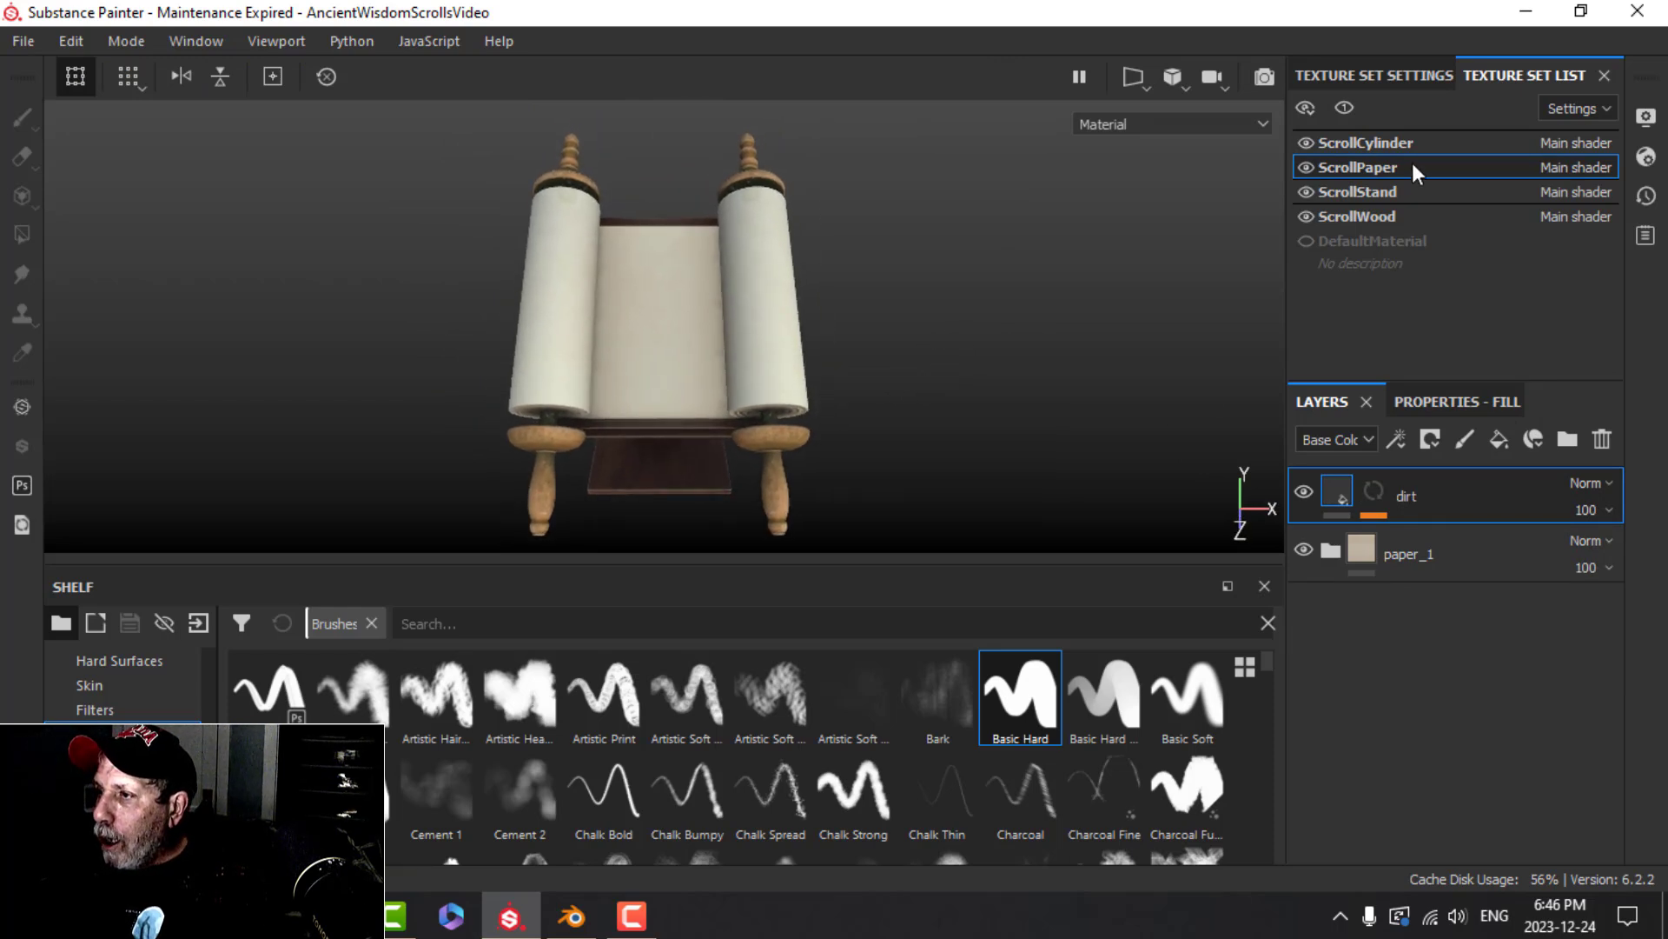
pyautogui.click(1344, 108)
pyautogui.keyDown('alt'); pyautogui.moveTo(928, 298); pyautogui.dragTo(926, 286); pyautogui.keyUp('alt')
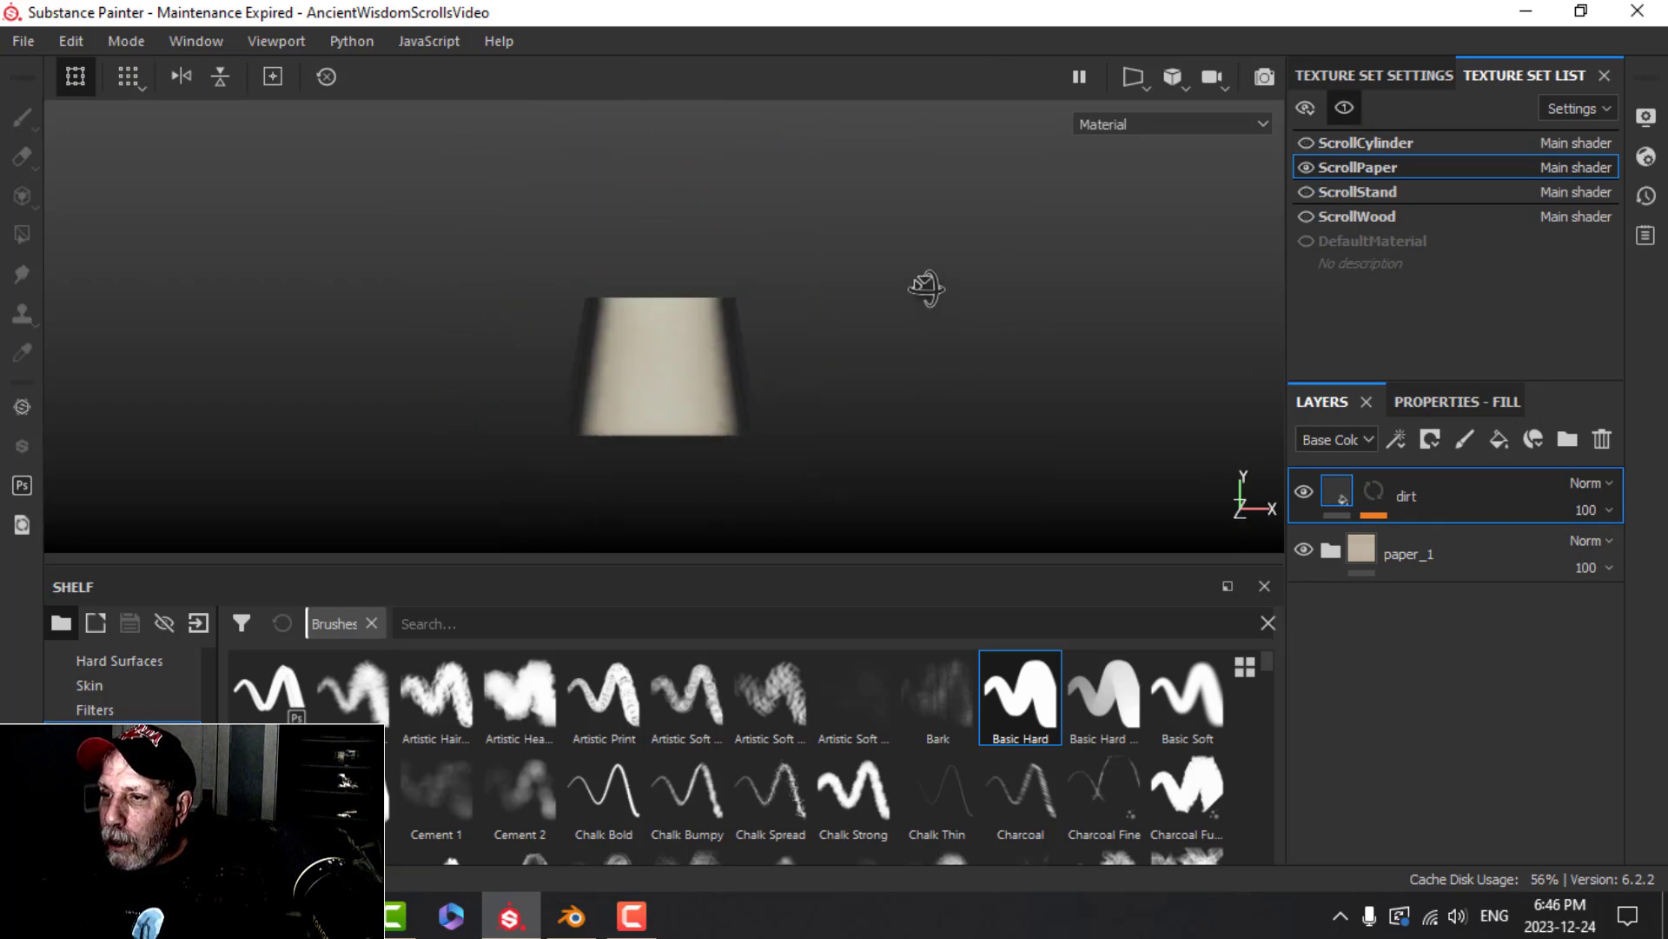
pyautogui.keyDown('alt'); pyautogui.moveTo(843, 280); pyautogui.dragTo(829, 360, button='right'); pyautogui.keyUp('alt')
pyautogui.keyDown('alt'); pyautogui.moveTo(829, 360); pyautogui.dragTo(891, 334); pyautogui.keyUp('alt')
pyautogui.keyDown('alt'); pyautogui.moveTo(890, 334); pyautogui.dragTo(892, 336, button='middle'); pyautogui.keyUp('alt')
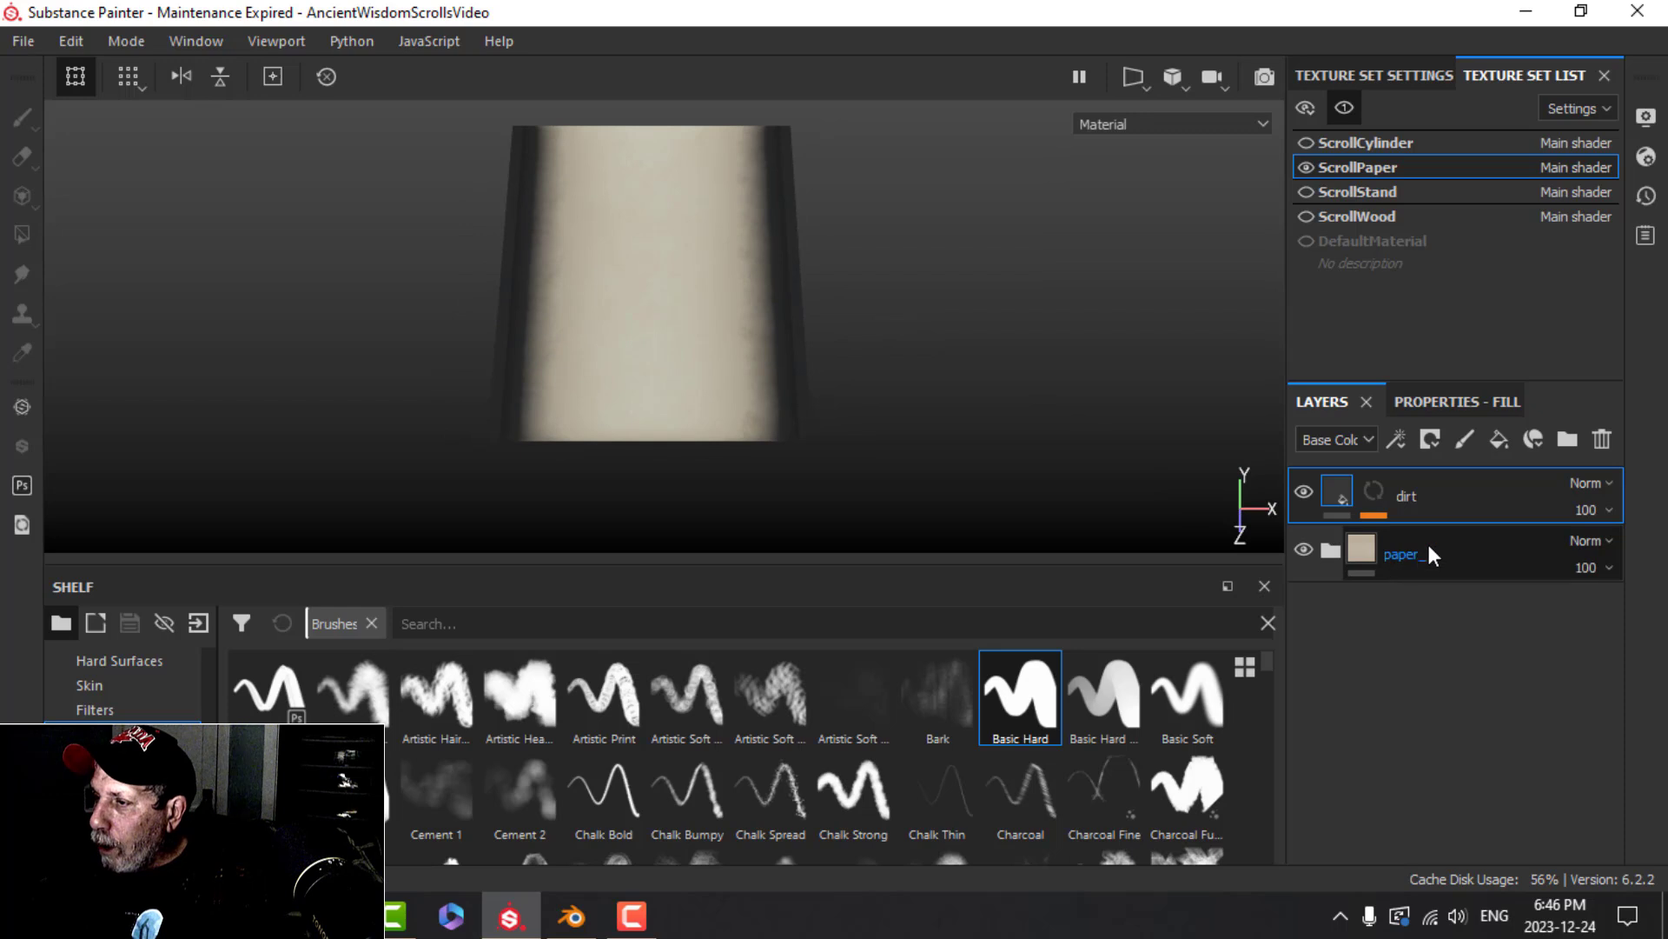
# Add a paint layer to ScrollPaper and set the brush to paint only colour, with a near-black base colour of 0.009
pyautogui.click(1463, 441)
pyautogui.click(1448, 403)
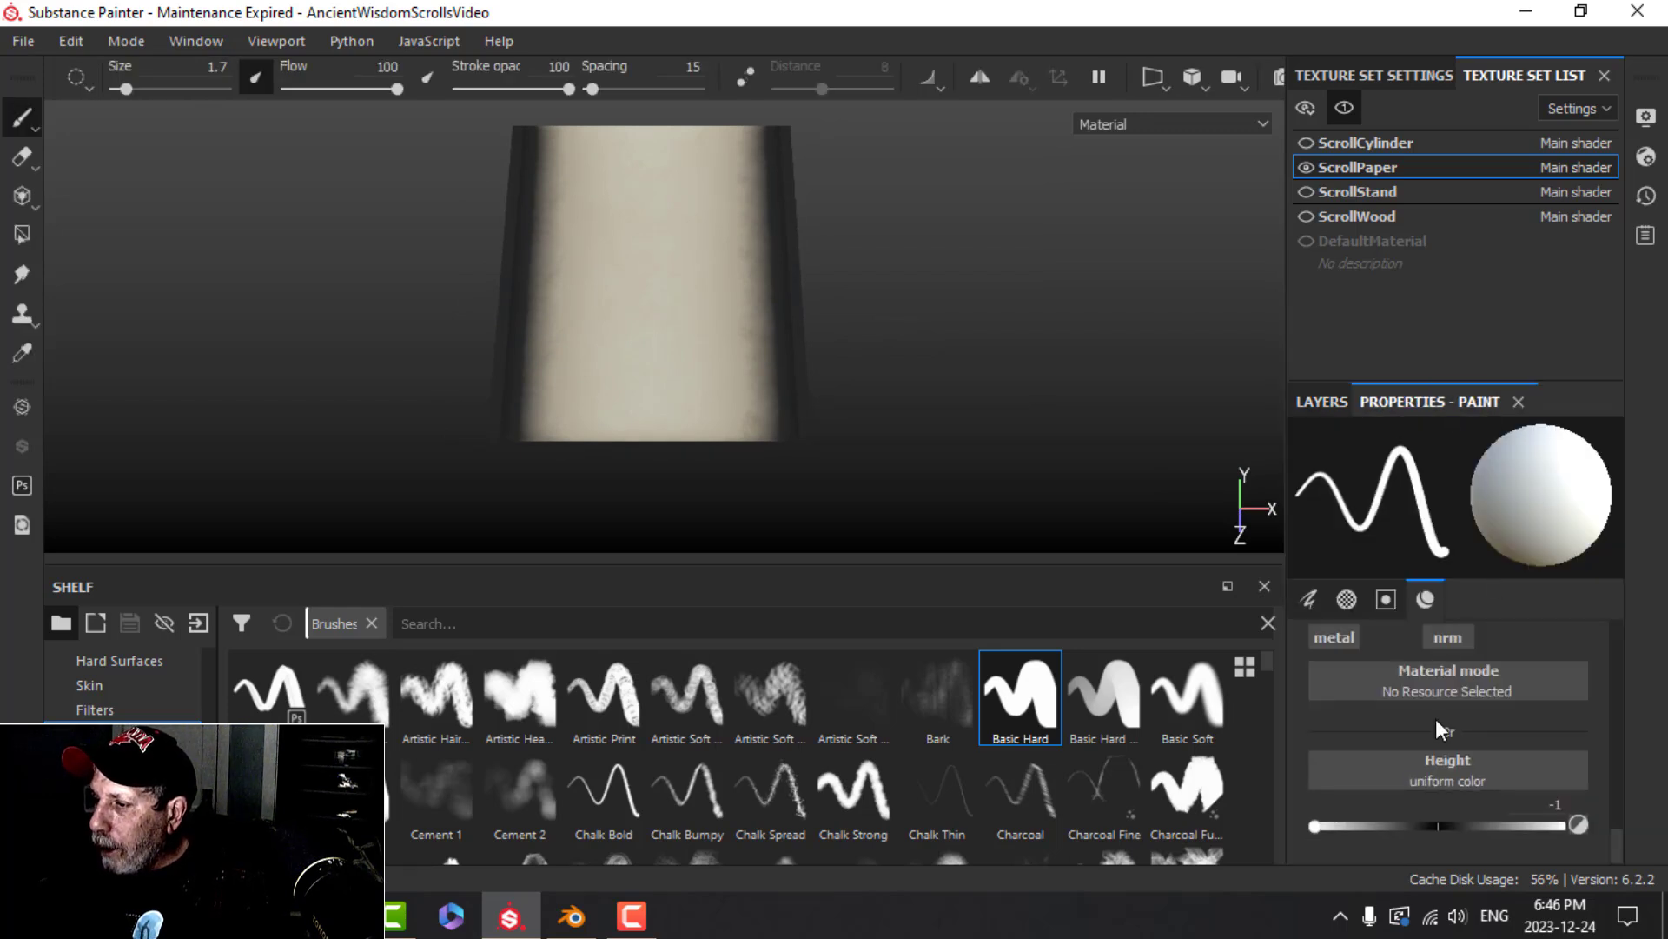
pyautogui.scroll(3, 1451, 796)
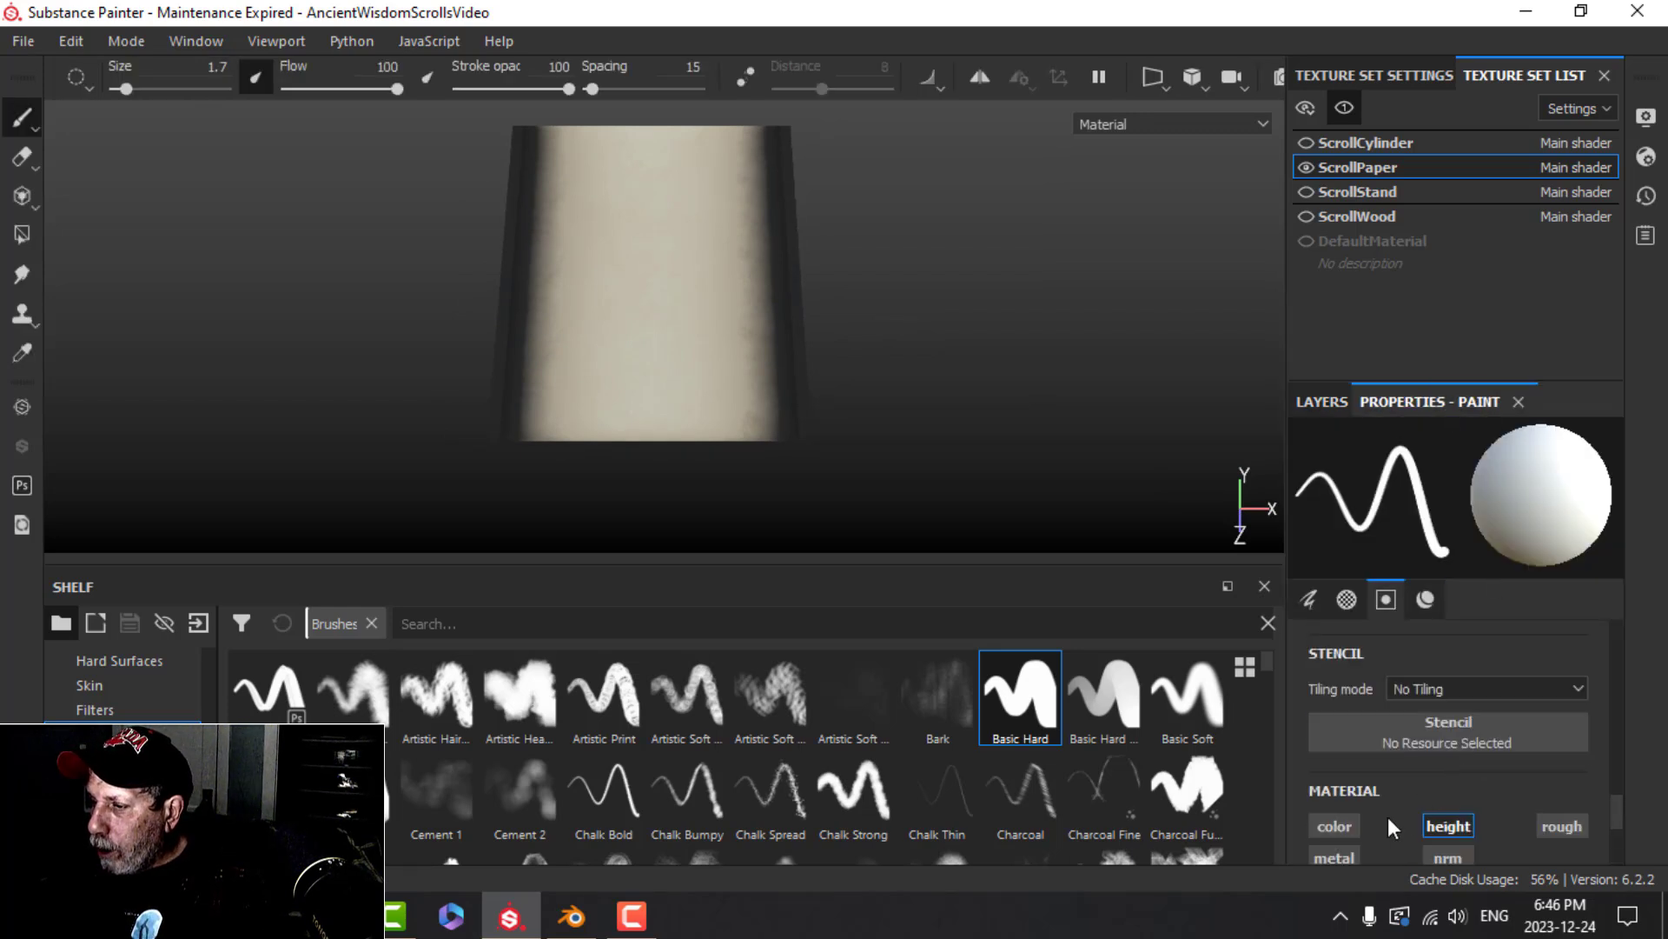
pyautogui.scroll(-1, 1394, 817)
pyautogui.scroll(-2, 1436, 761)
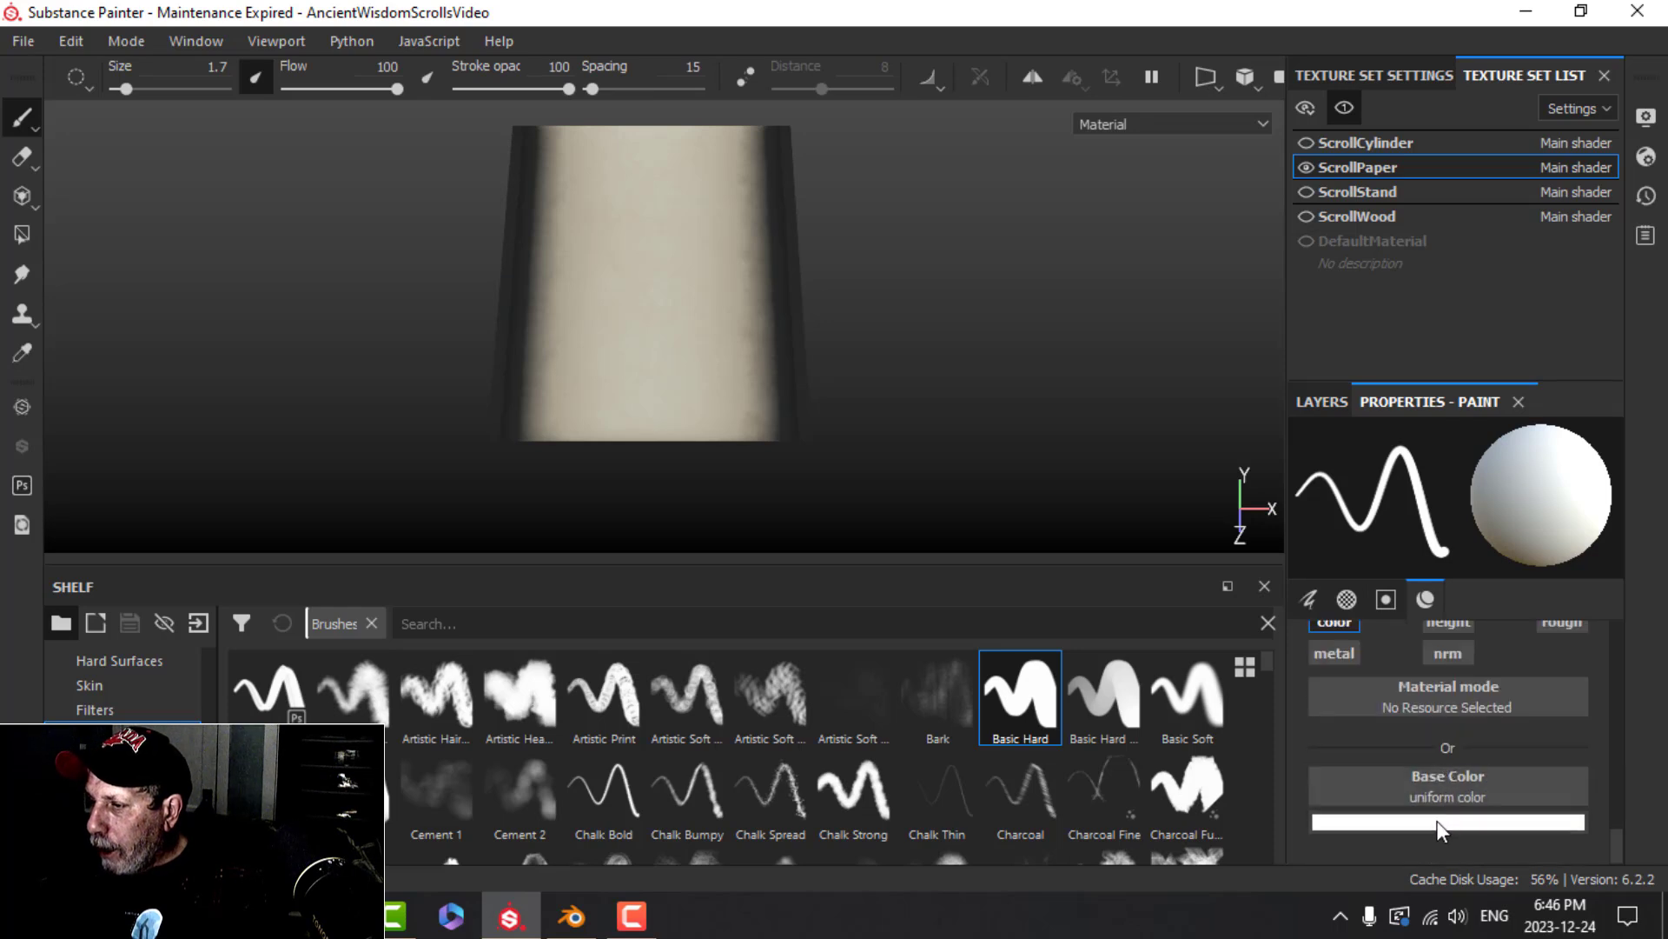
pyautogui.click(1438, 820)
pyautogui.click(1336, 735)
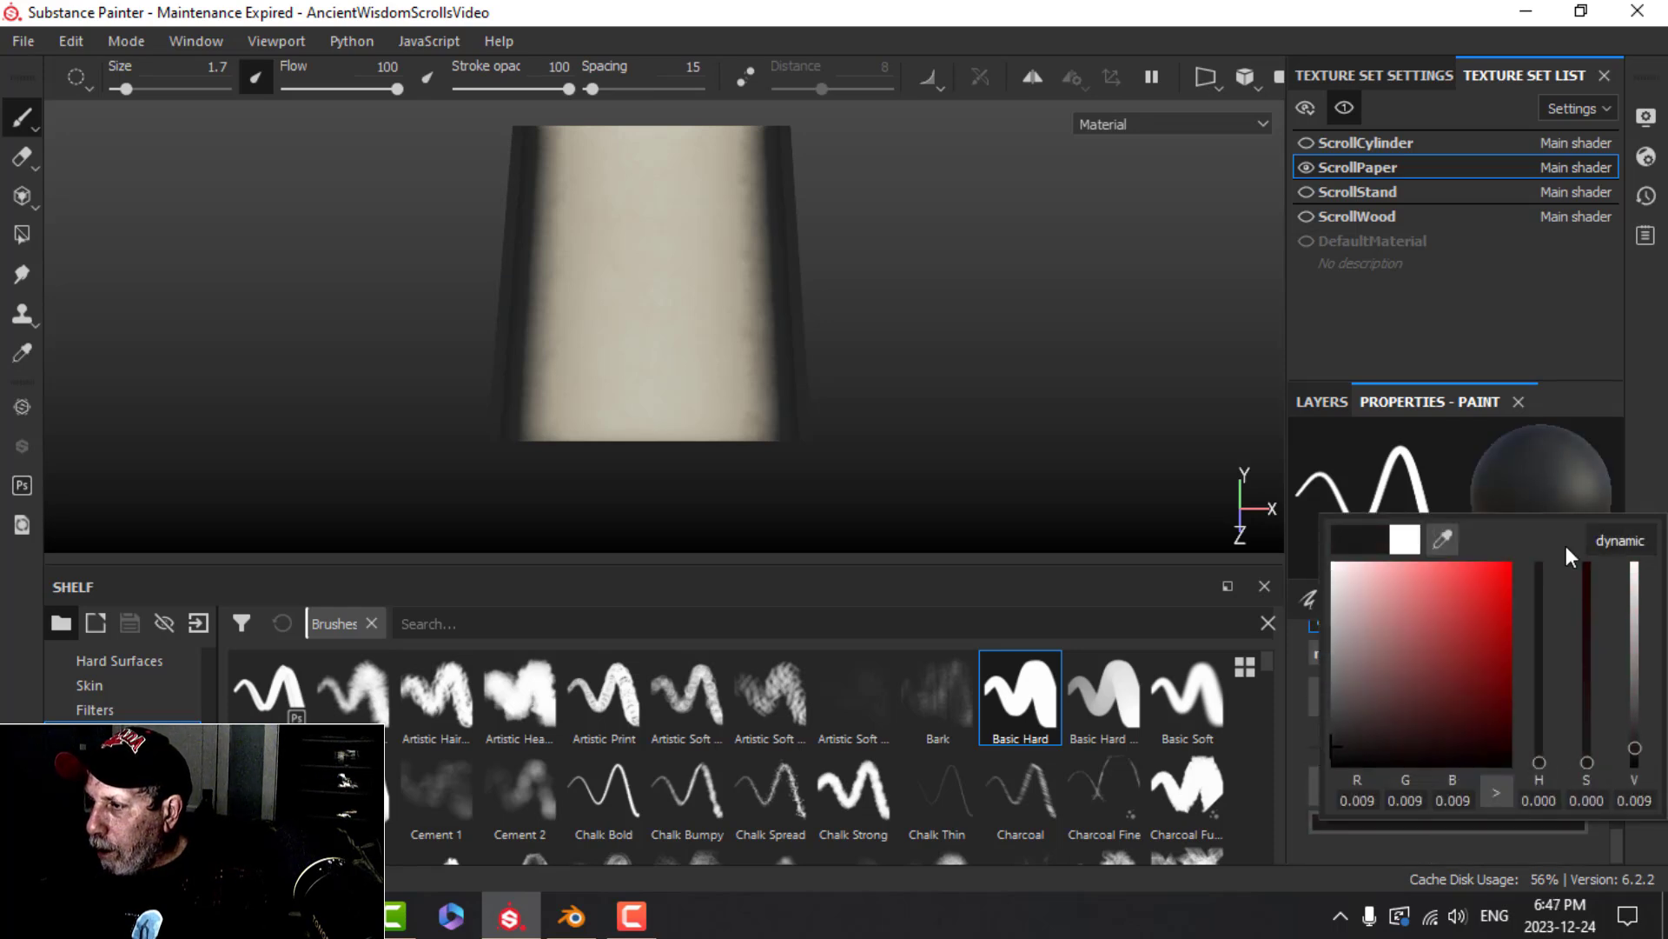
# Start a resource import and add Prayer_for_Israel.png from the Downloads folder
pyautogui.click(198, 623)
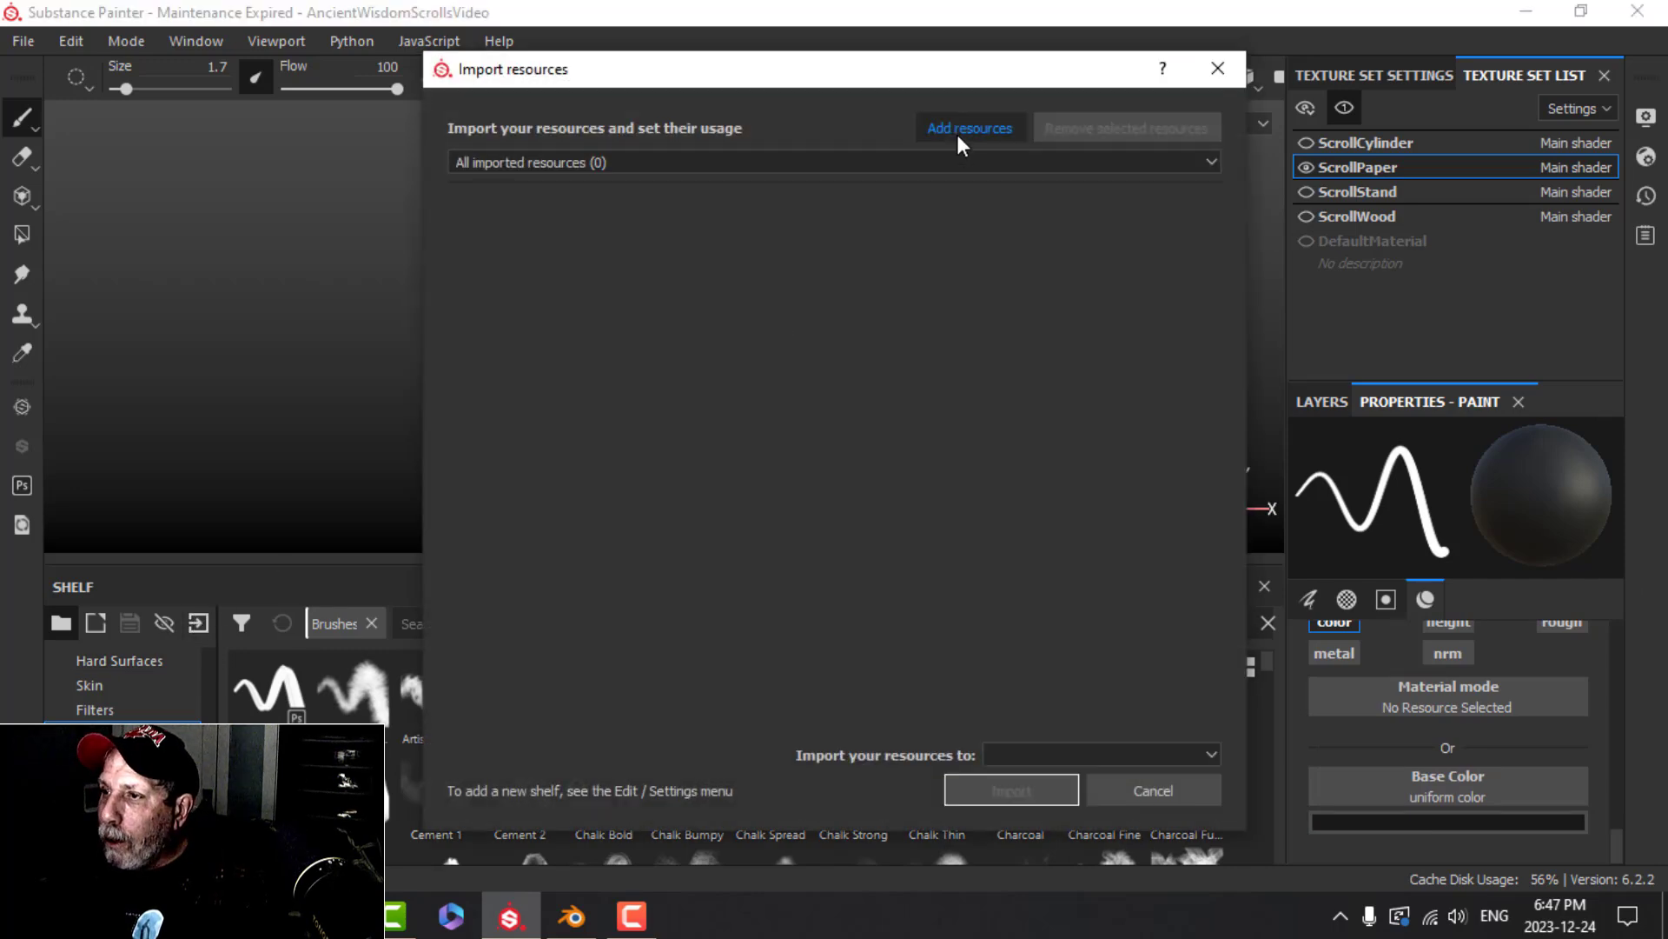
pyautogui.click(958, 135)
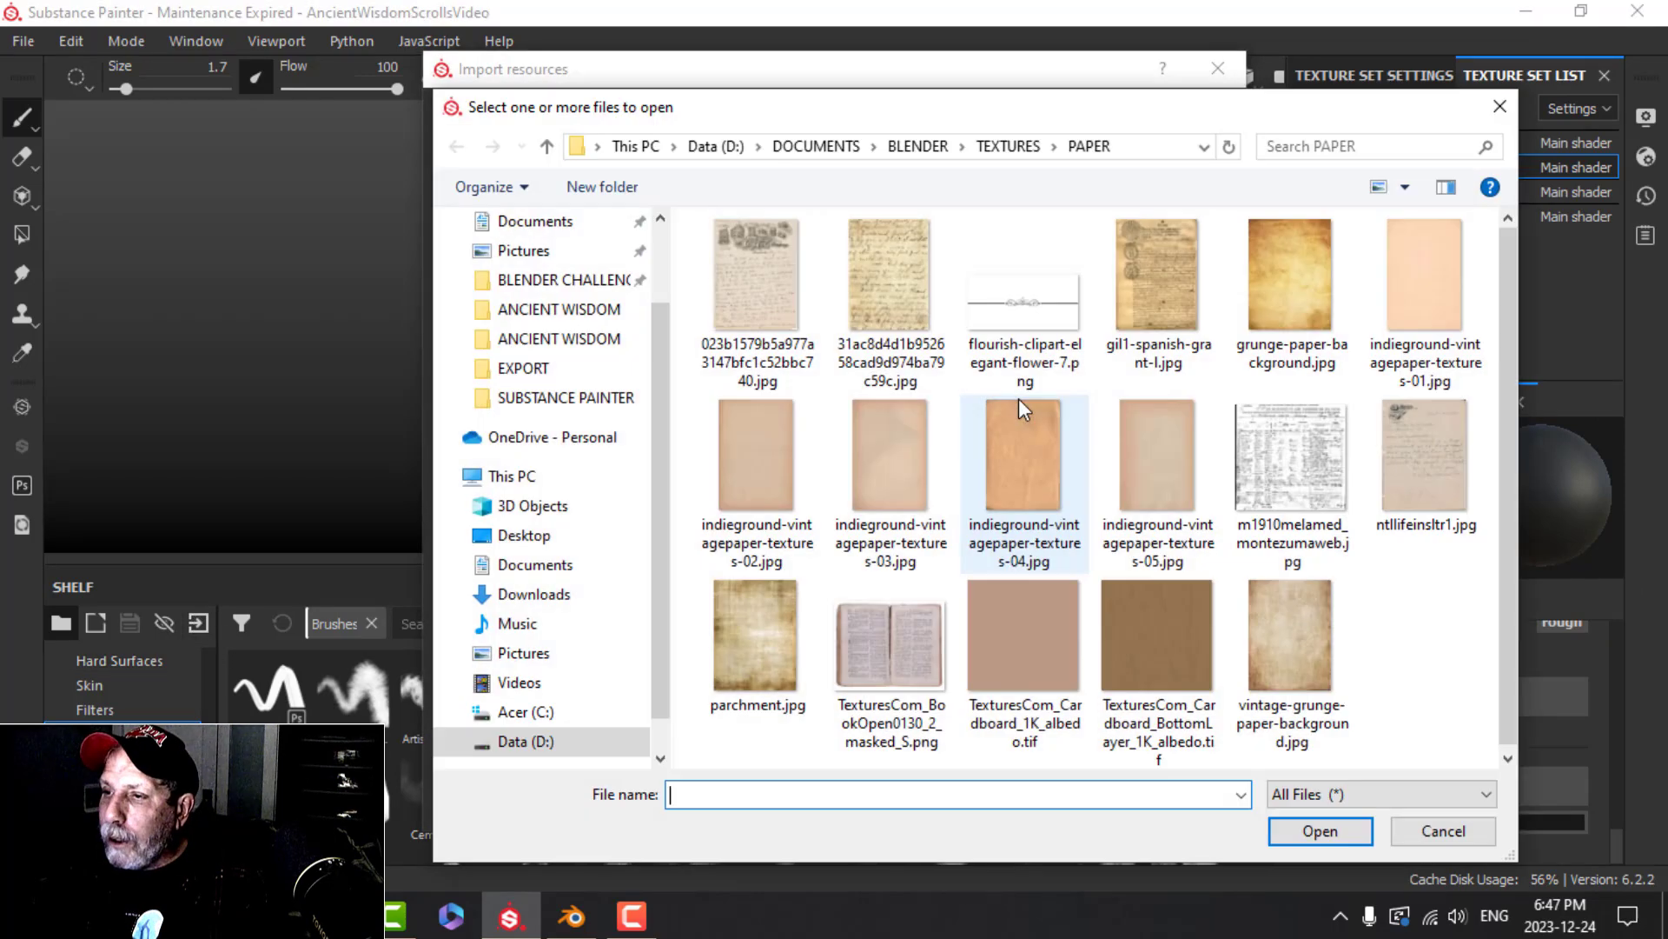
pyautogui.click(1004, 148)
pyautogui.click(1287, 467)
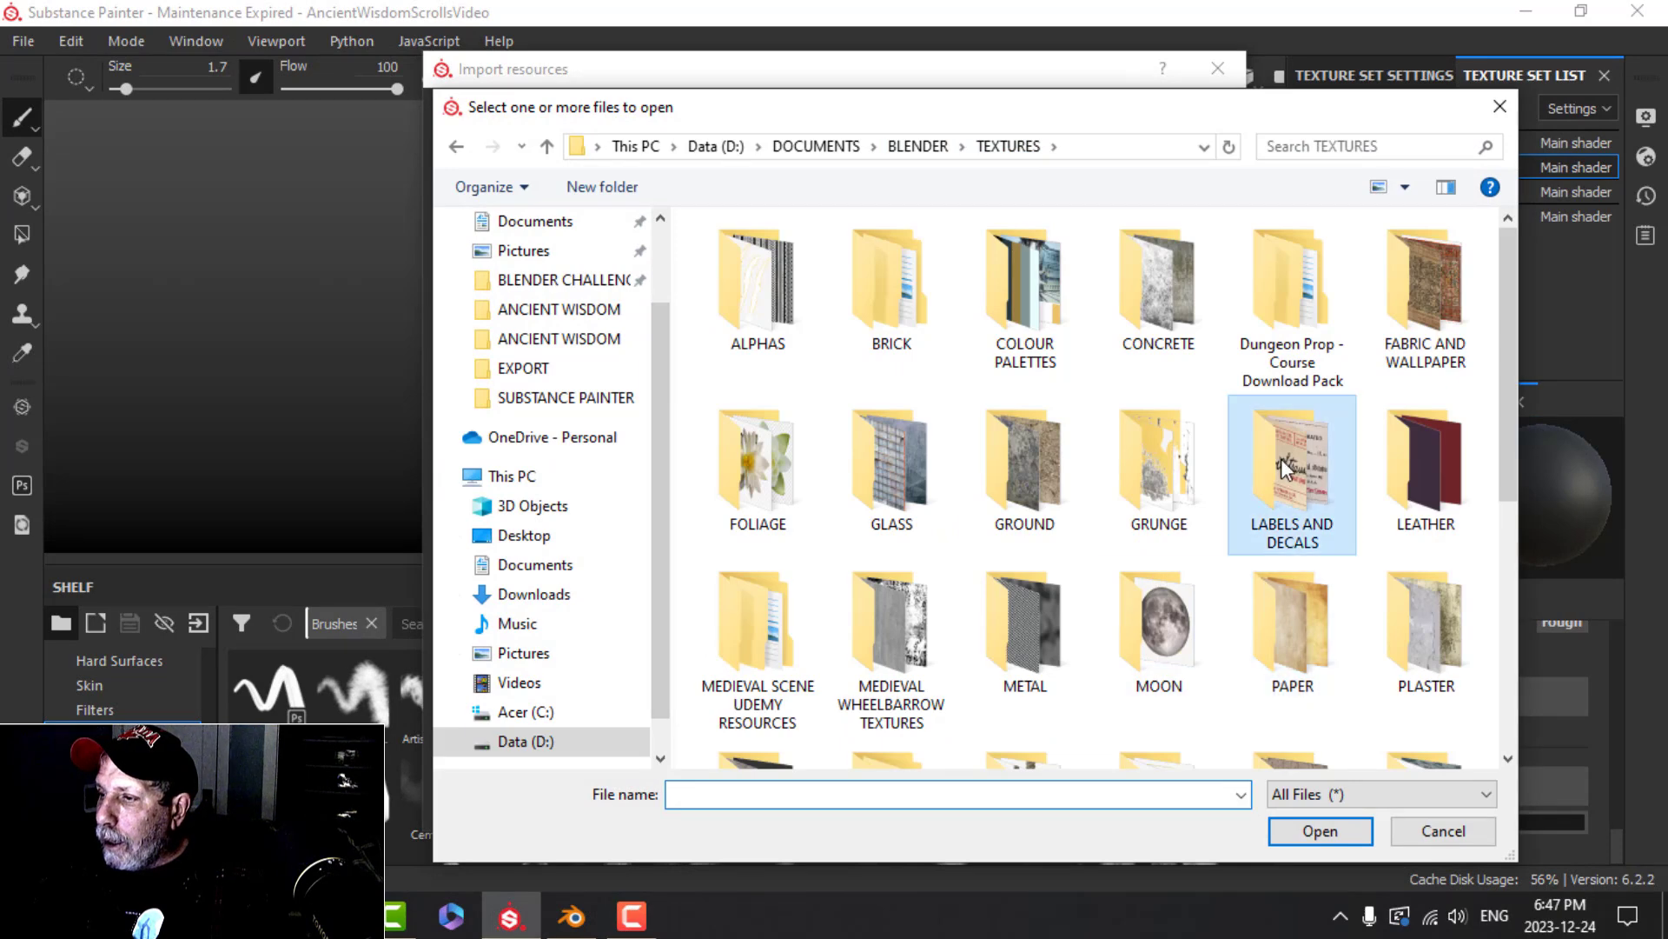
pyautogui.doubleClick(1281, 457)
pyautogui.doubleClick(791, 326)
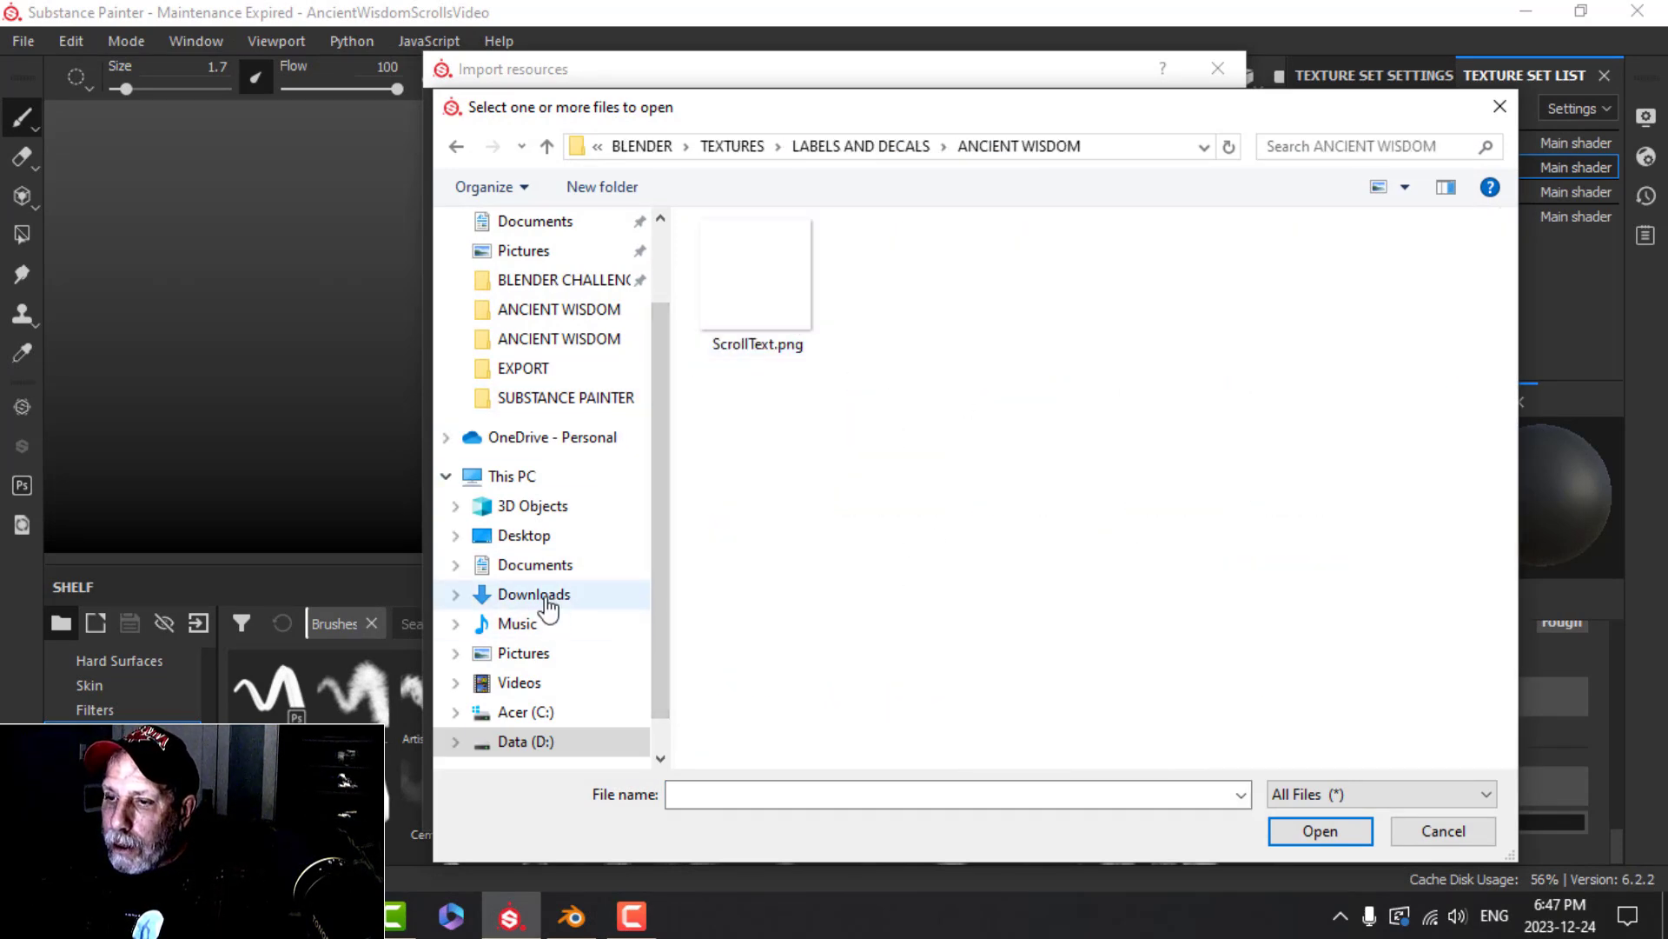
pyautogui.click(587, 601)
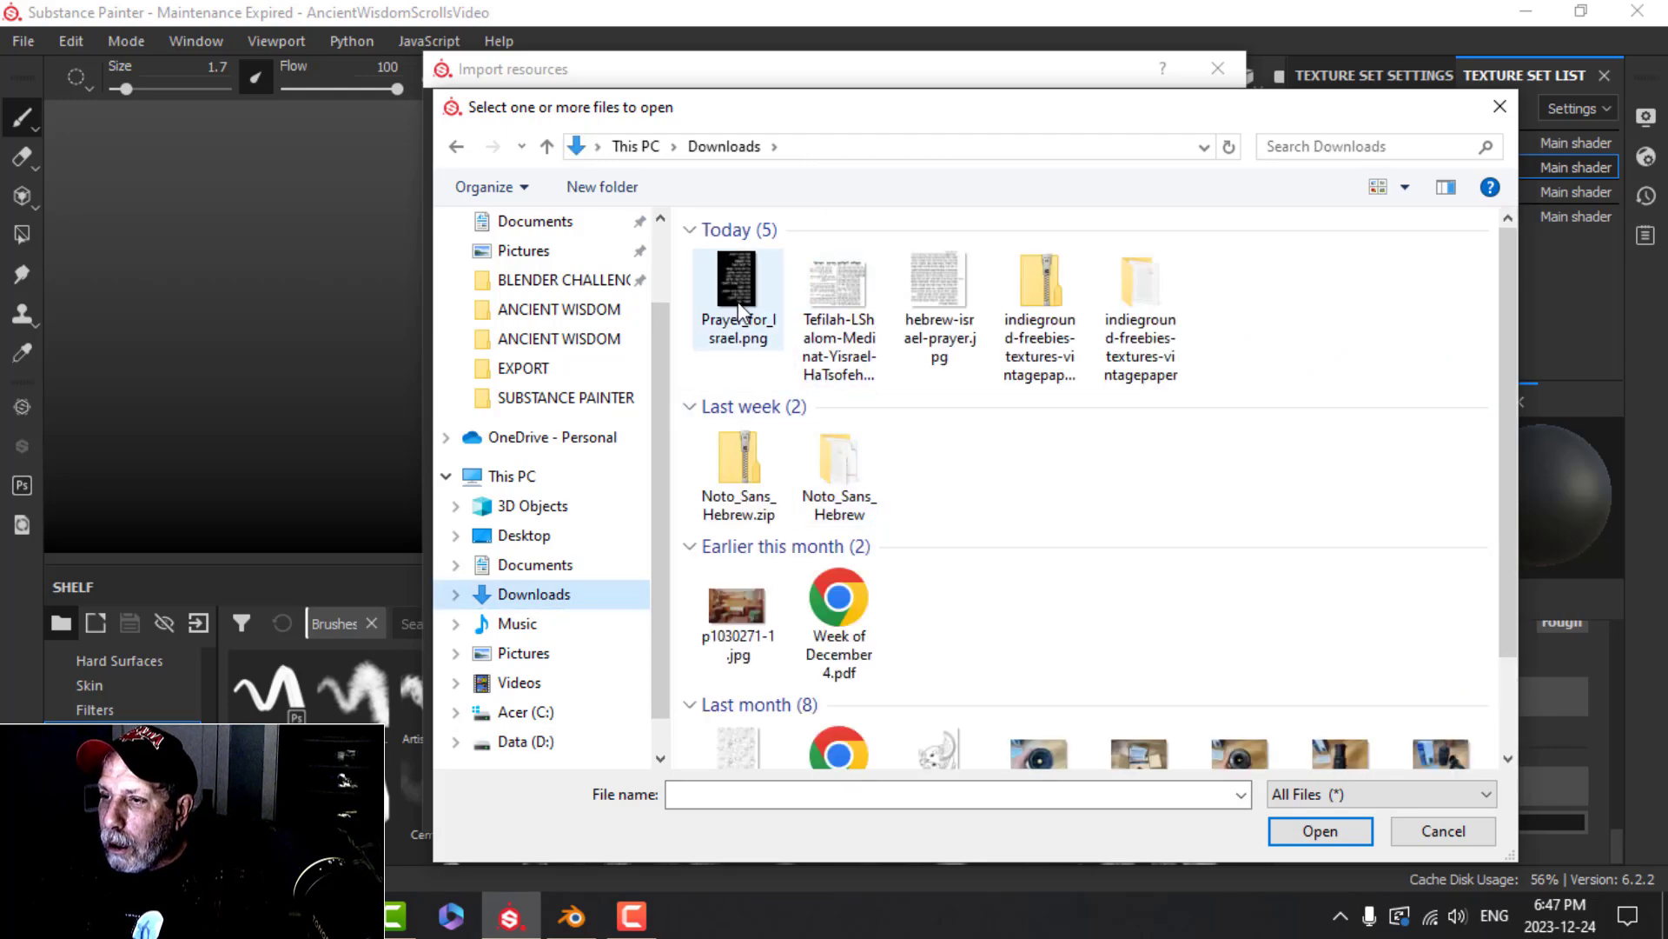
pyautogui.click(740, 310)
pyautogui.click(1286, 827)
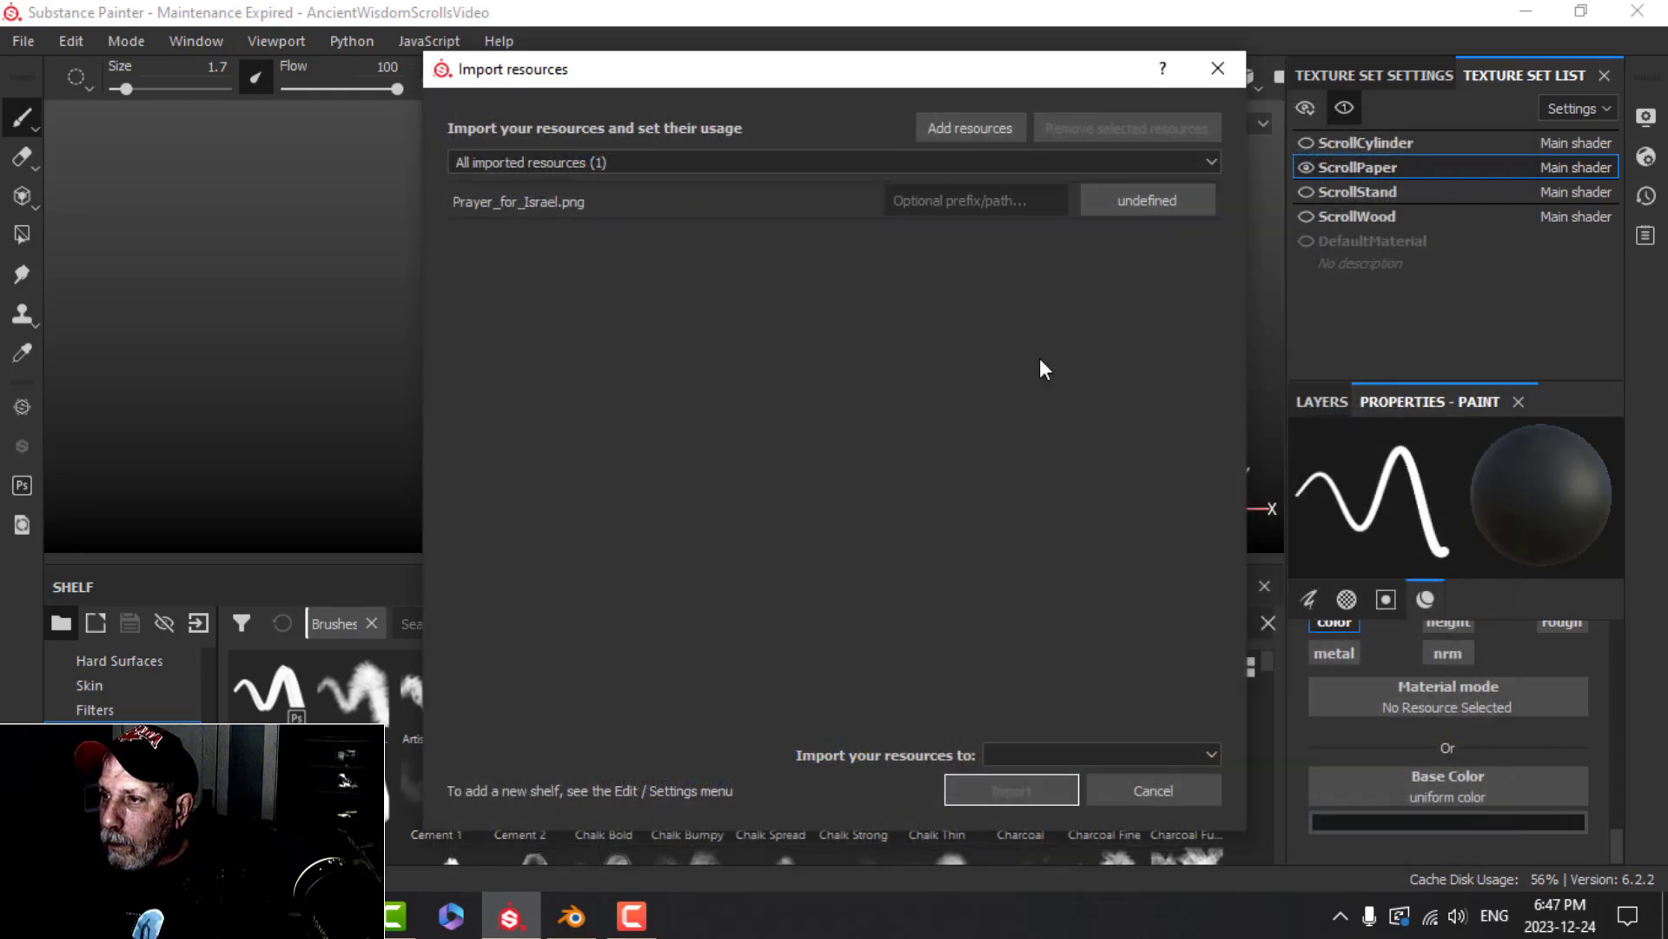
# Set the usage of Prayer_for_Israel.png to alpha and import it into the current session
pyautogui.click(1143, 204)
pyautogui.click(1186, 217)
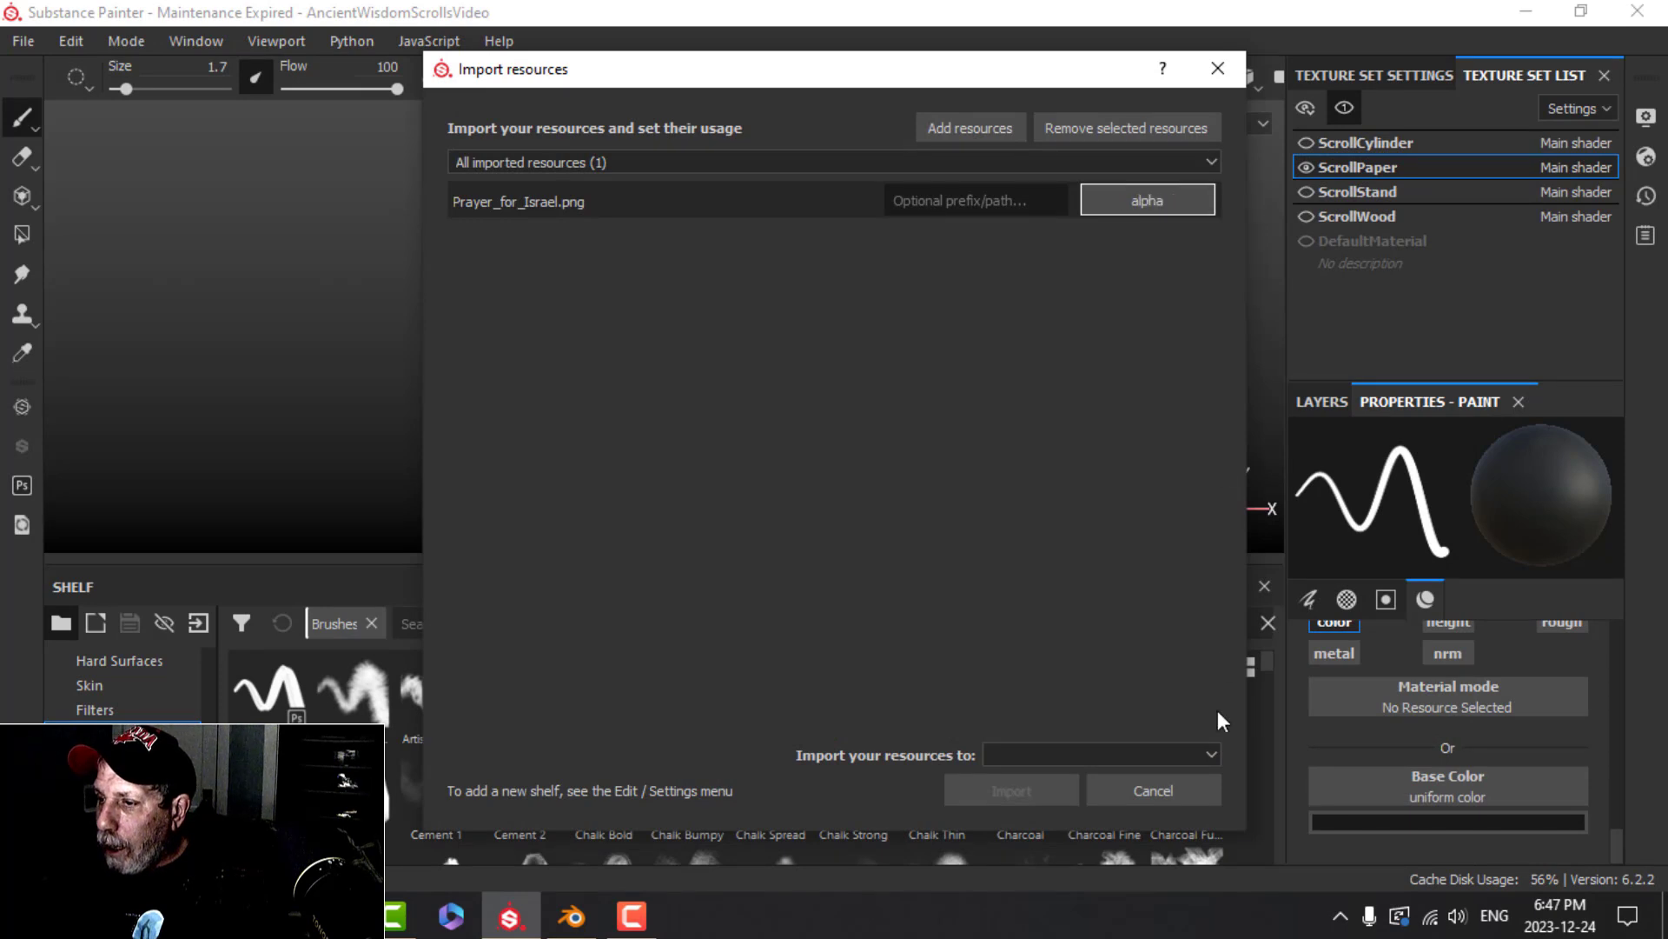
pyautogui.click(1170, 752)
pyautogui.click(1077, 776)
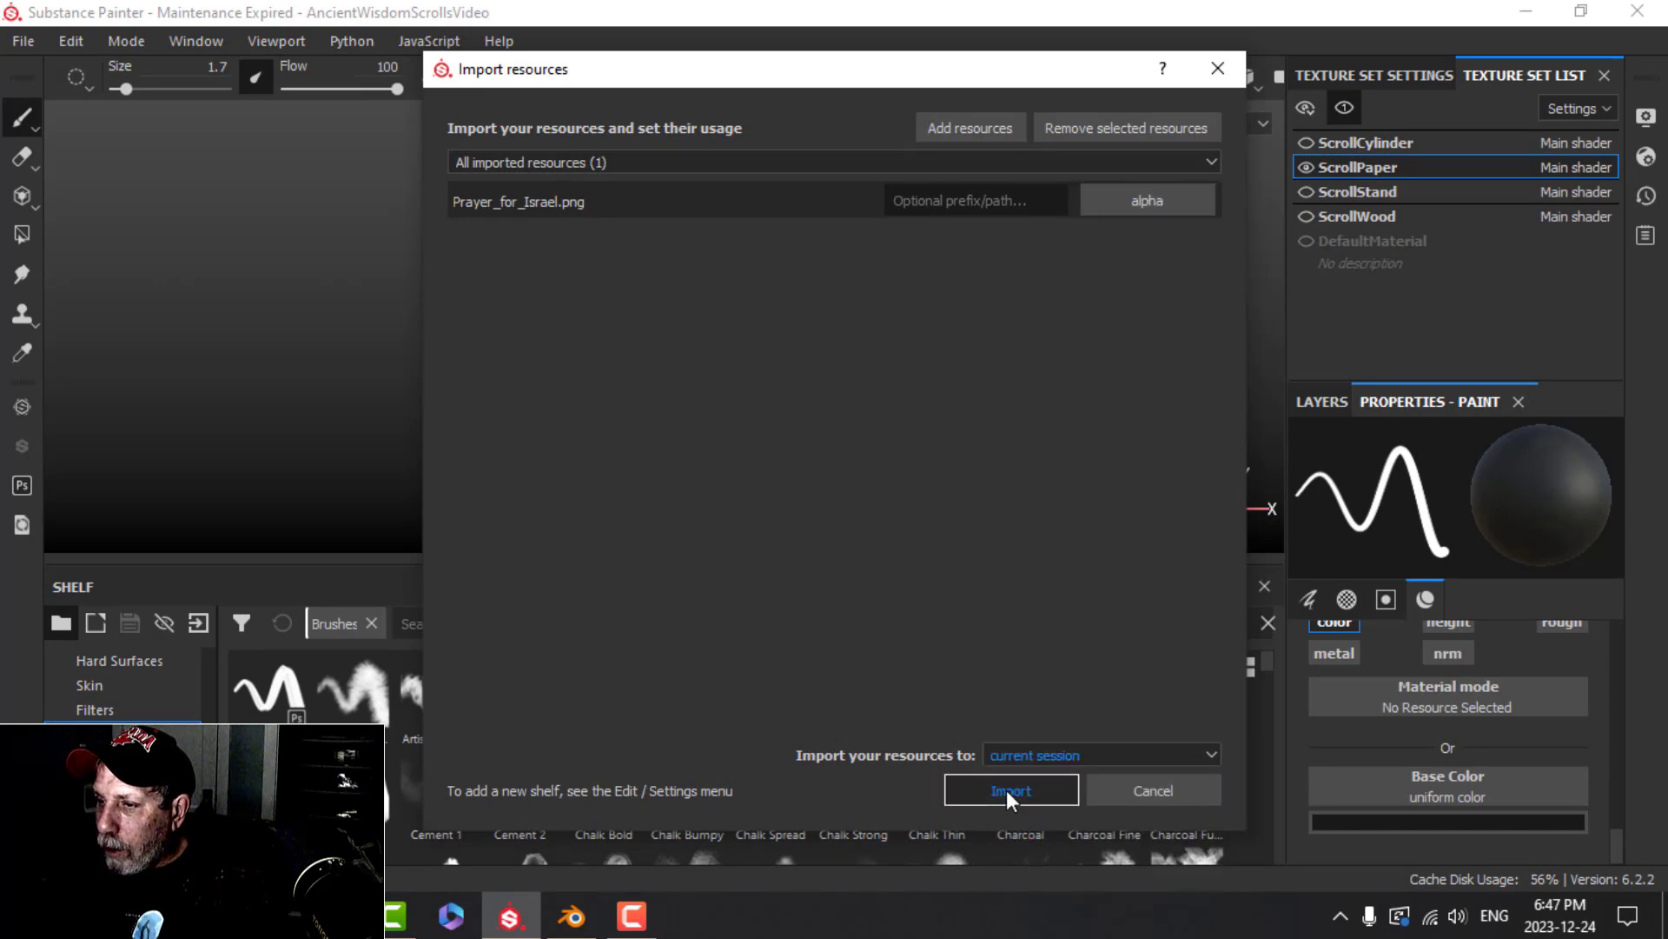
pyautogui.click(1006, 790)
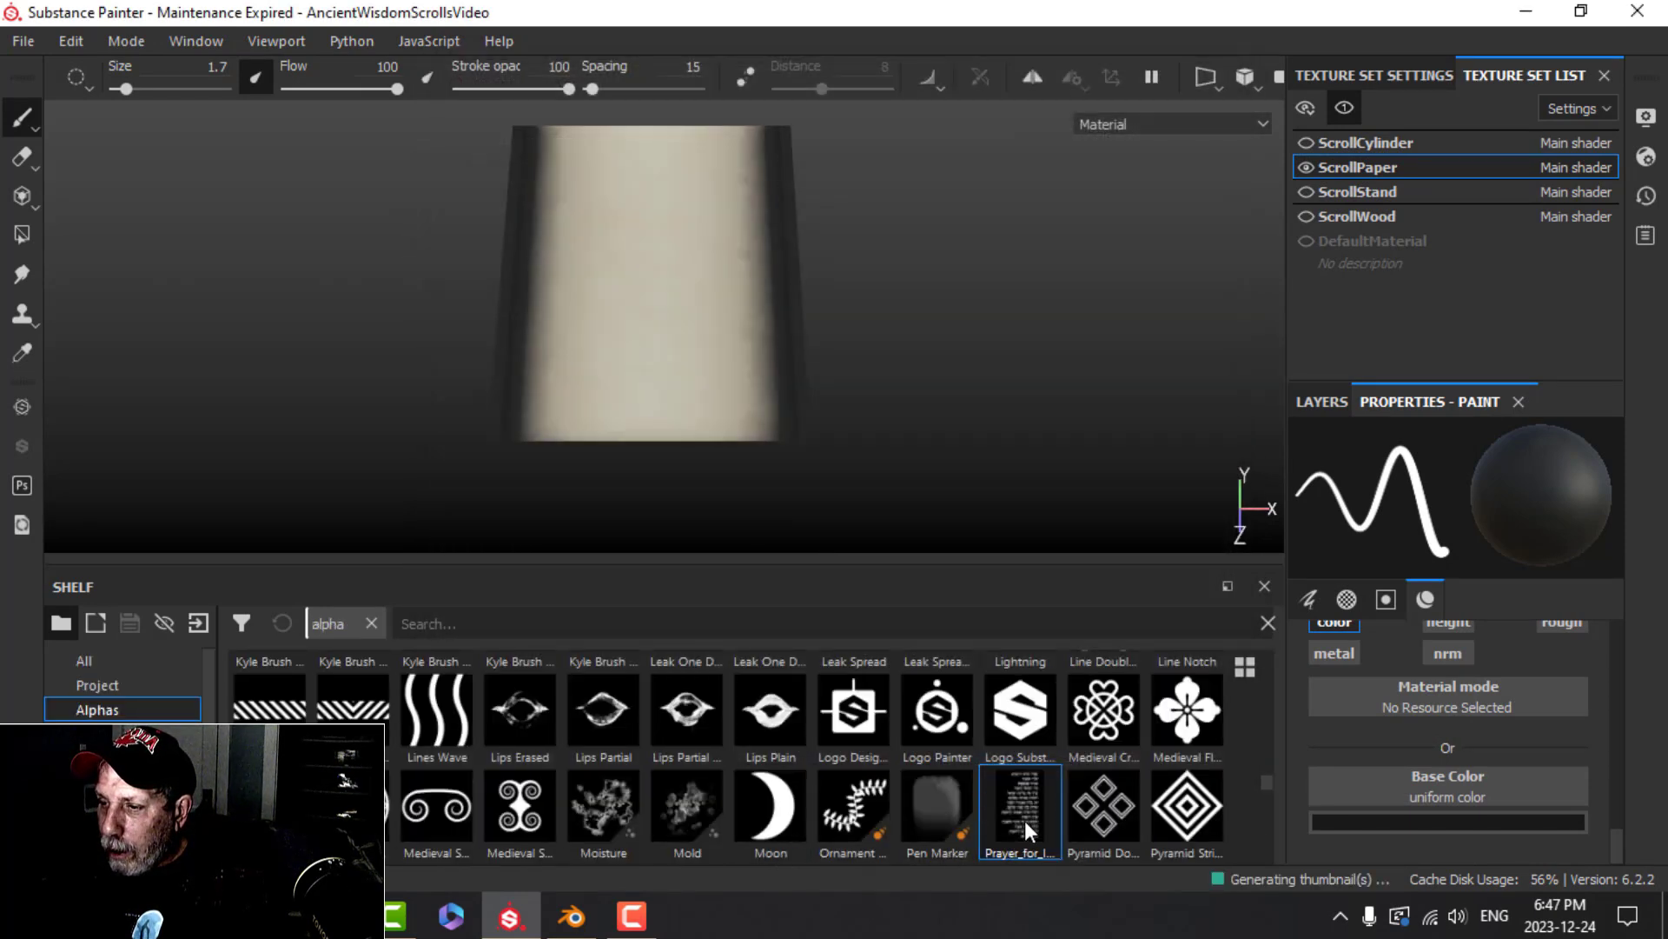
# Apply the Prayer_for_Israel alpha to the brush, adjust its size to 135.29 and stamp the Hebrew text onto the scroll paper
pyautogui.click(1024, 820)
pyautogui.keyDown('ctrl'); pyautogui.moveTo(660, 252); pyautogui.dragTo(877, 252, button='right'); pyautogui.keyUp('ctrl')
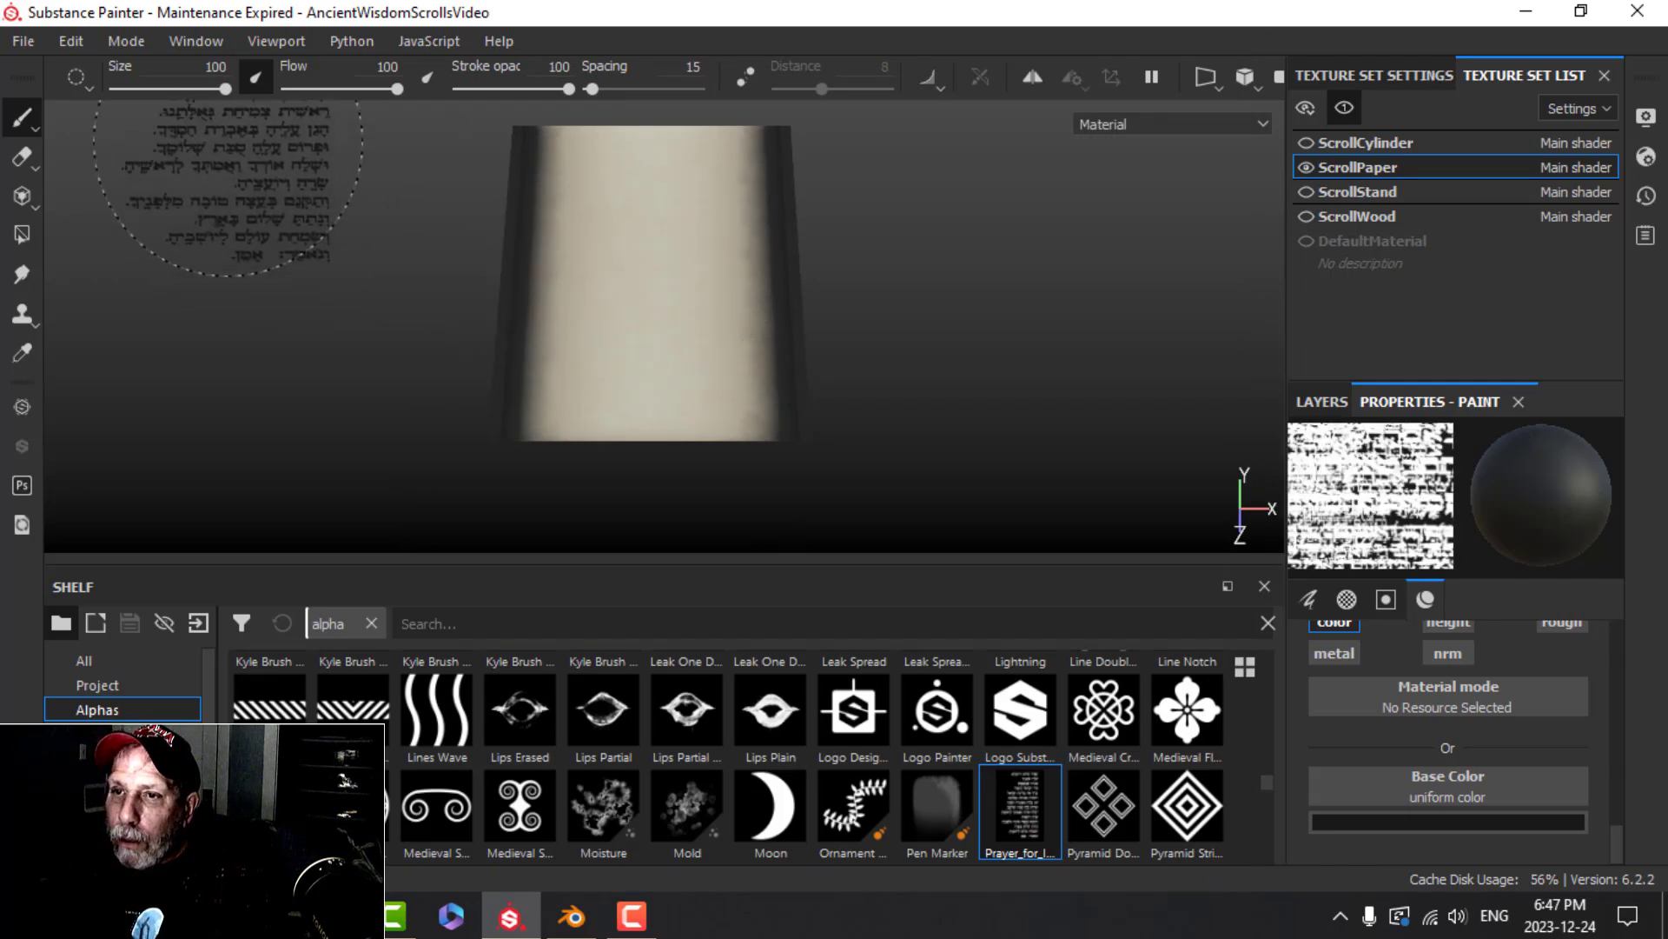
pyautogui.write('130')
pyautogui.press('Return')
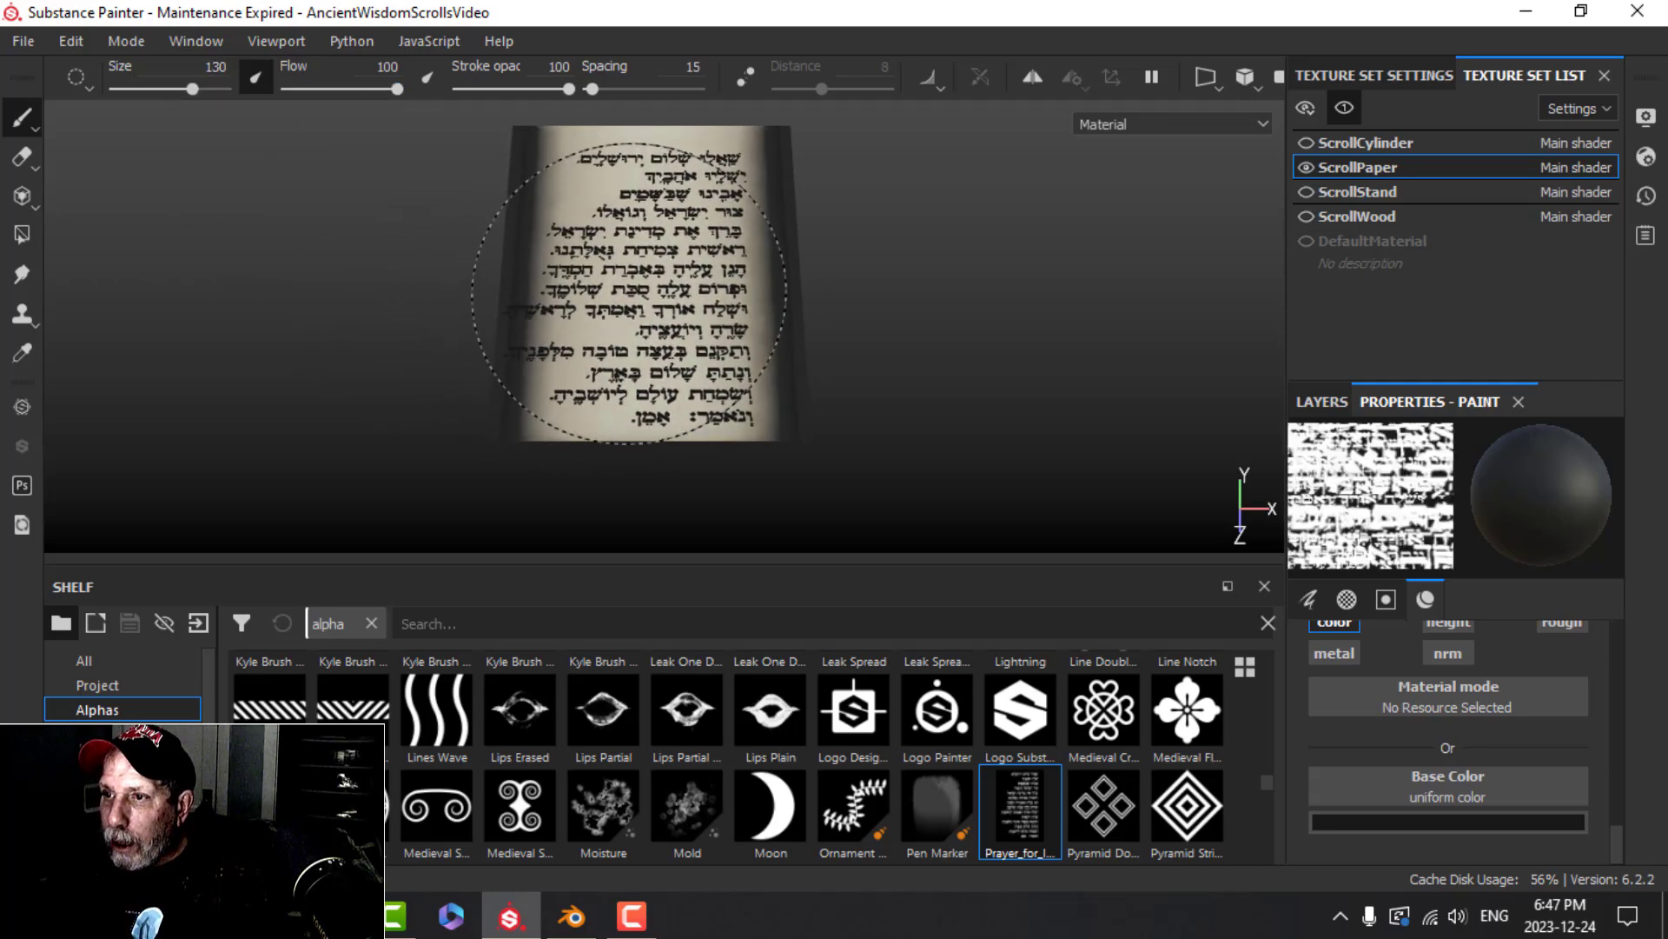
pyautogui.click(183, 88)
pyautogui.moveTo(183, 88); pyautogui.dragTo(200, 89)
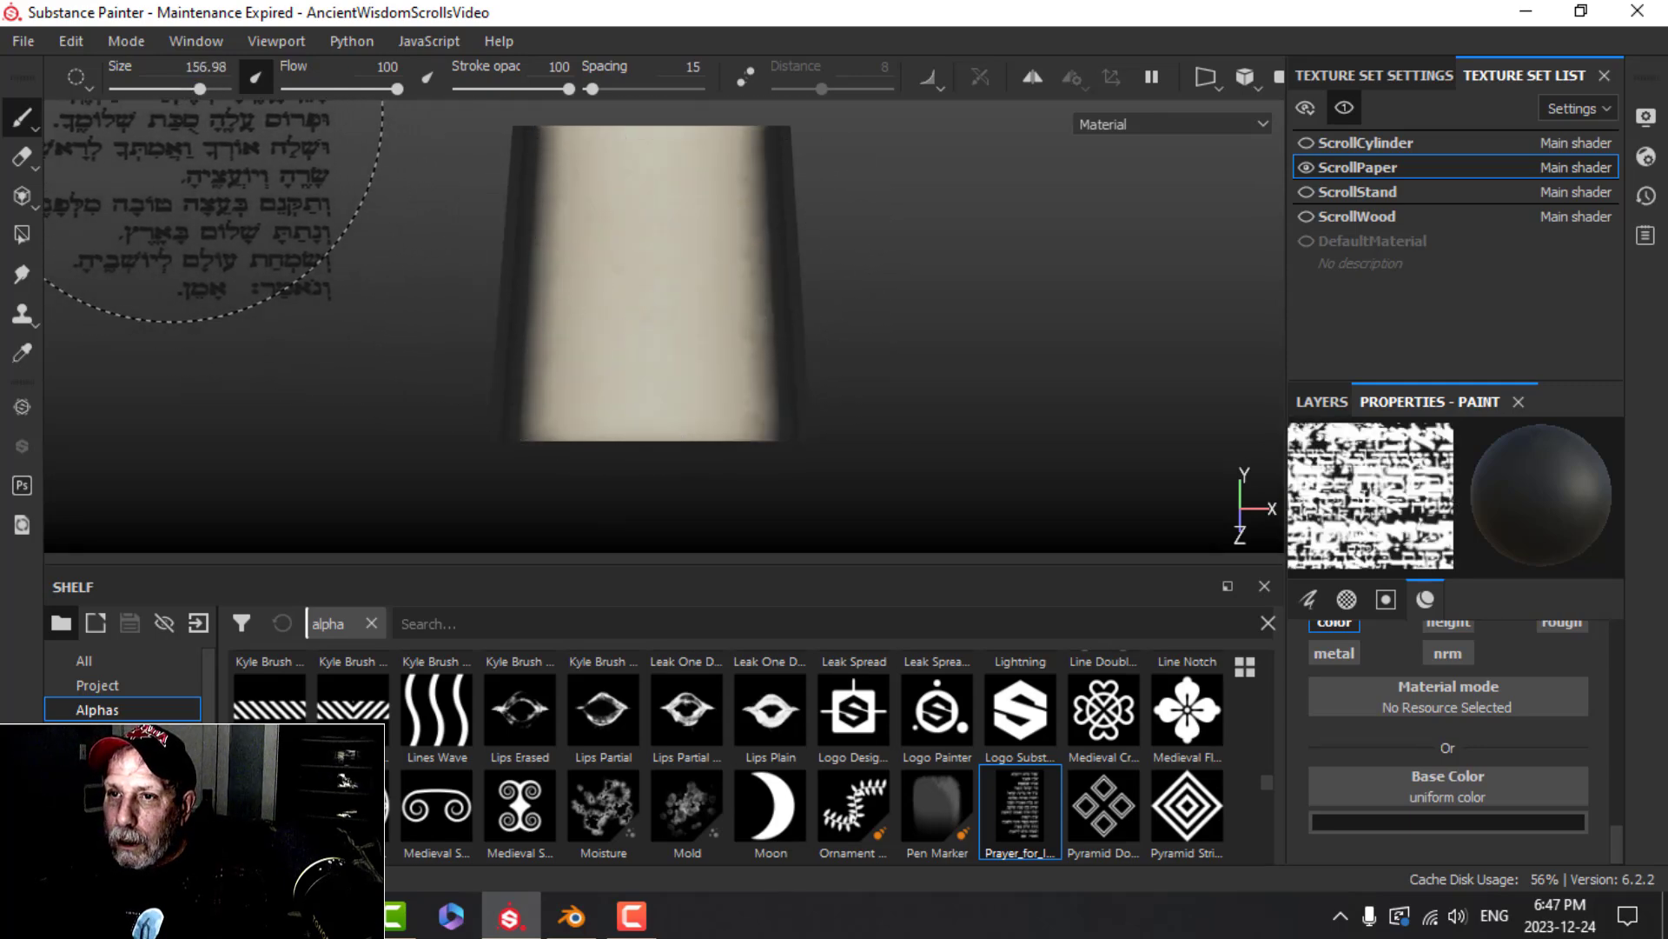
pyautogui.moveTo(199, 89); pyautogui.dragTo(195, 90)
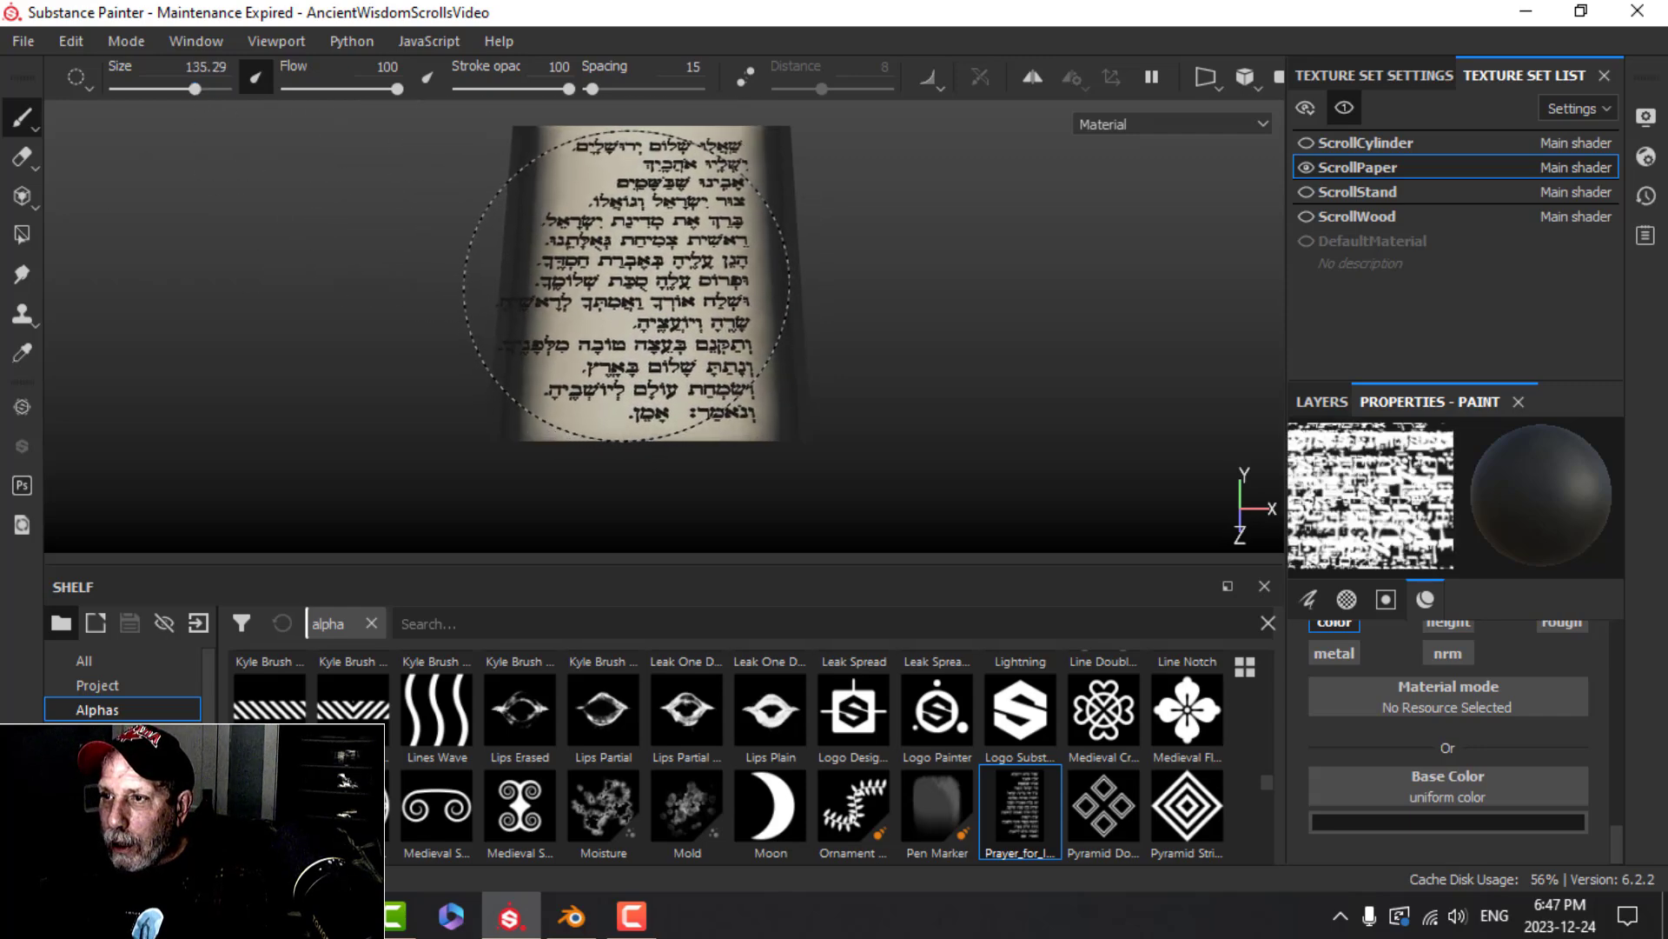
# Show all texture sets again, hide the interface panels and inspect the lettered paper on the whole scroll
pyautogui.keyDown('alt'); pyautogui.moveTo(787, 408); pyautogui.dragTo(844, 369); pyautogui.keyUp('alt')
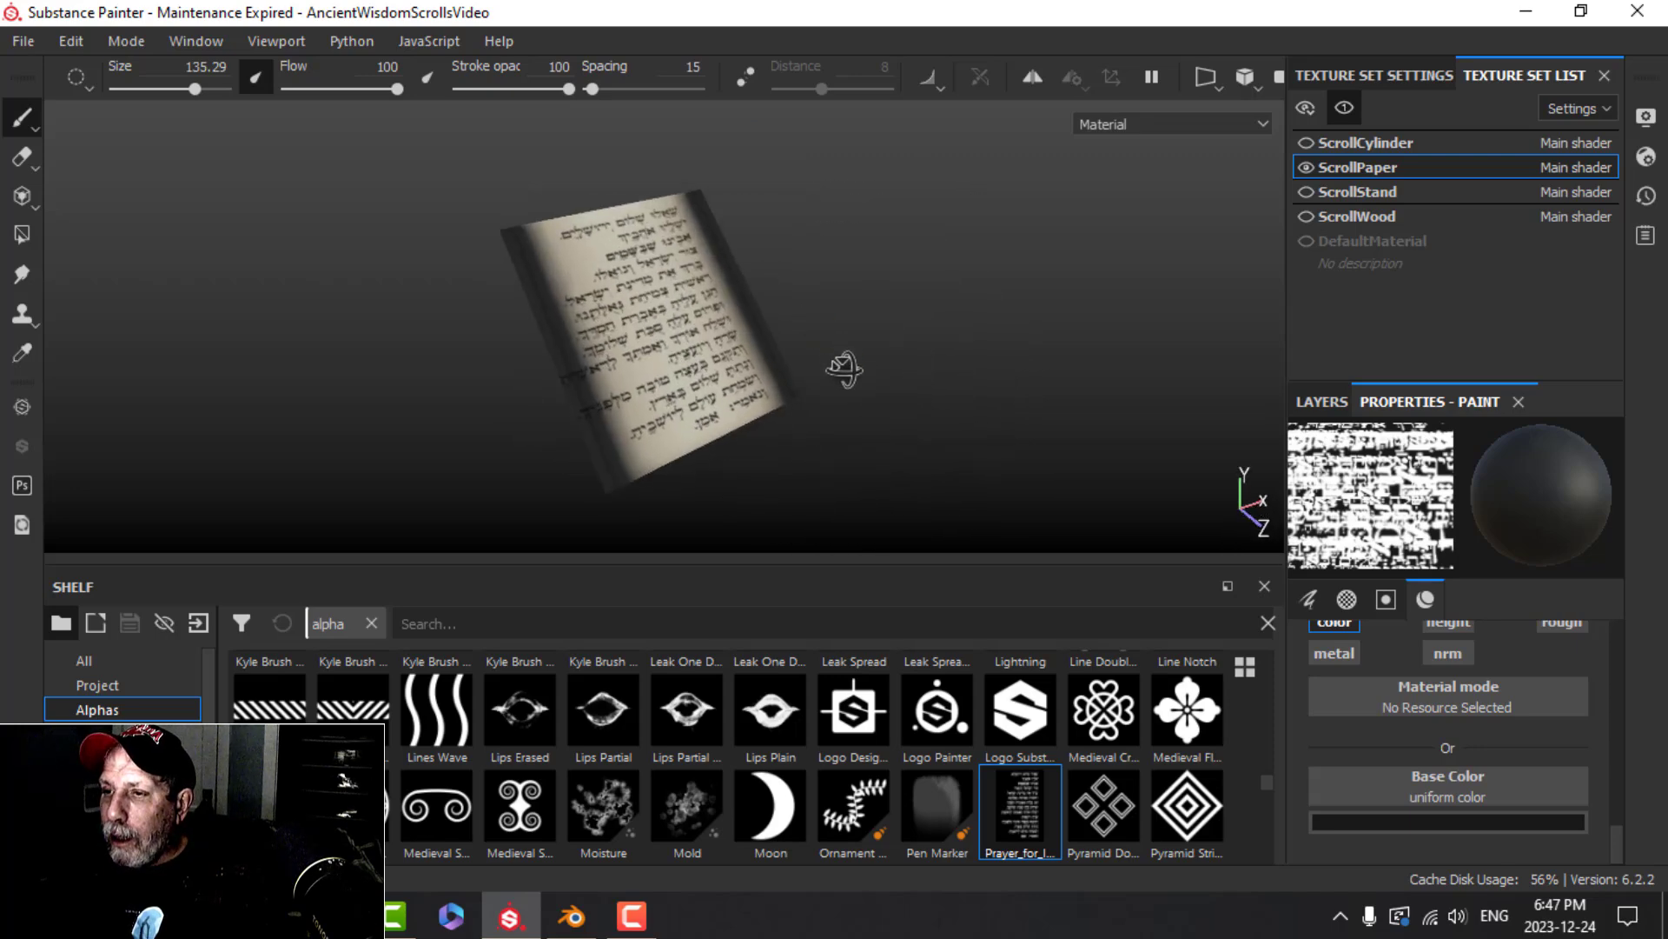
pyautogui.click(1344, 109)
pyautogui.moveTo(969, 298)
pyautogui.keyDown('alt'); pyautogui.mouseDown()
pyautogui.moveTo(783, 298)
pyautogui.moveTo(902, 328)
pyautogui.moveTo(754, 339)
pyautogui.moveTo(752, 372)
pyautogui.moveTo(841, 334)
pyautogui.mouseUp(); pyautogui.keyUp('alt')
pyautogui.scroll(4, 913, 335)
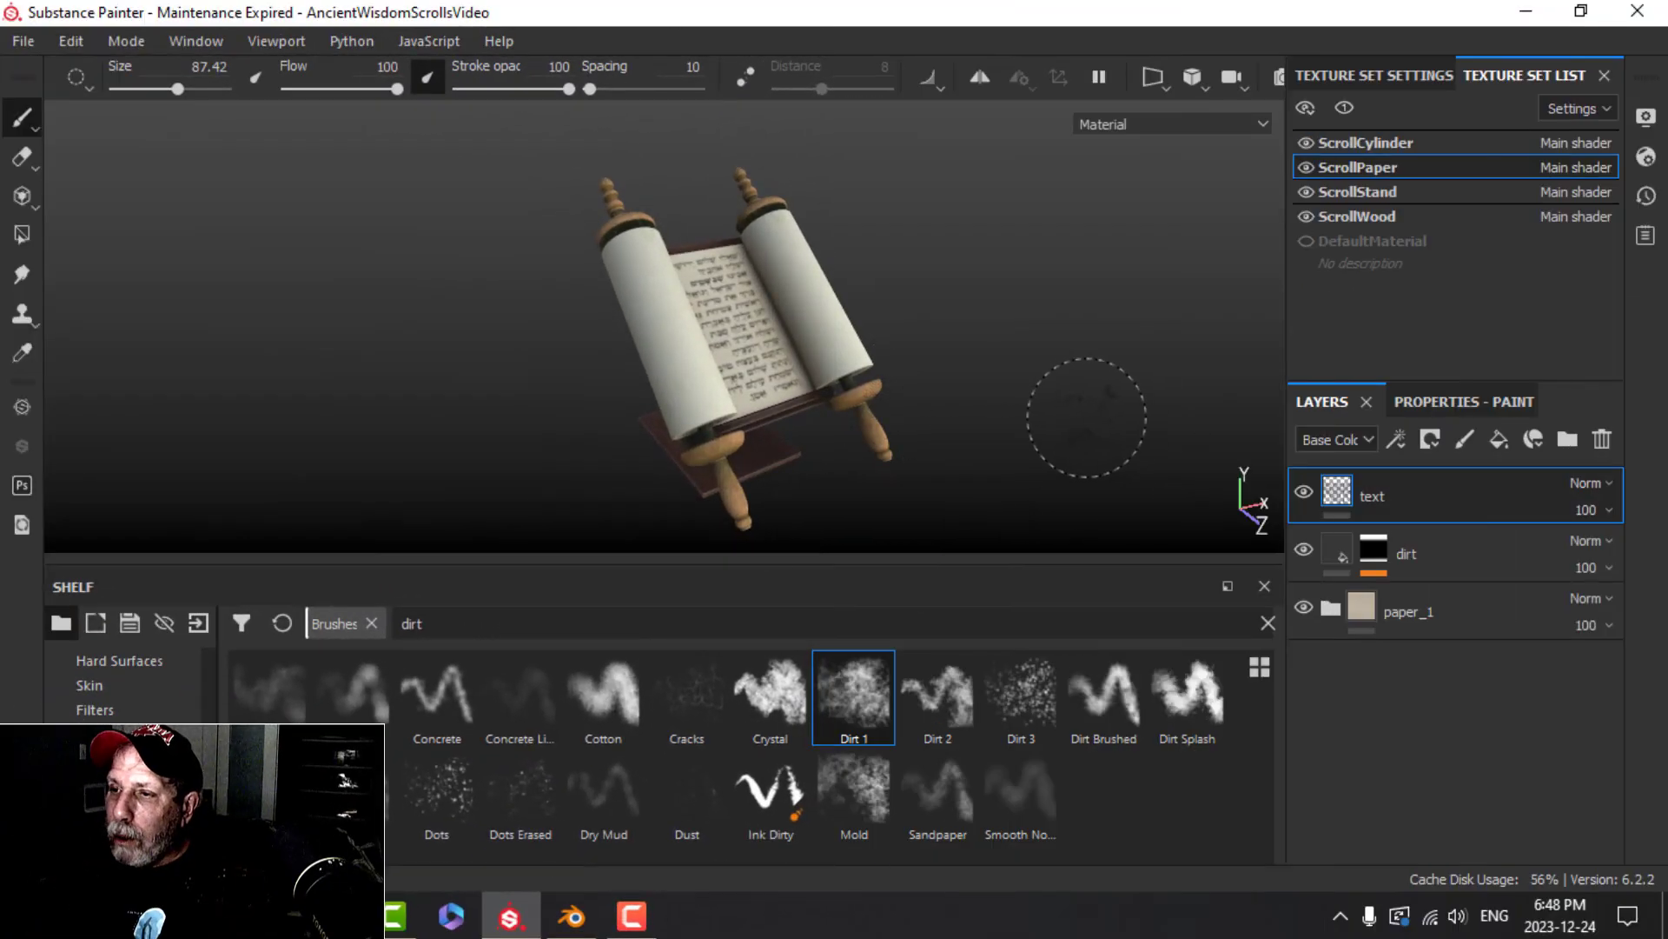
pyautogui.keyDown('alt'); pyautogui.moveTo(1028, 376); pyautogui.dragTo(1020, 350); pyautogui.keyUp('alt')
pyautogui.press('Tab')
pyautogui.keyDown('alt'); pyautogui.moveTo(1208, 434); pyautogui.dragTo(1090, 381); pyautogui.keyUp('alt')
pyautogui.scroll(2, 1054, 388)
# Preview the scroll under the Bonifacio Street, Corsica Beach and Cave Entry Forest environment maps, and return to Panorama
pyautogui.click(1646, 313)
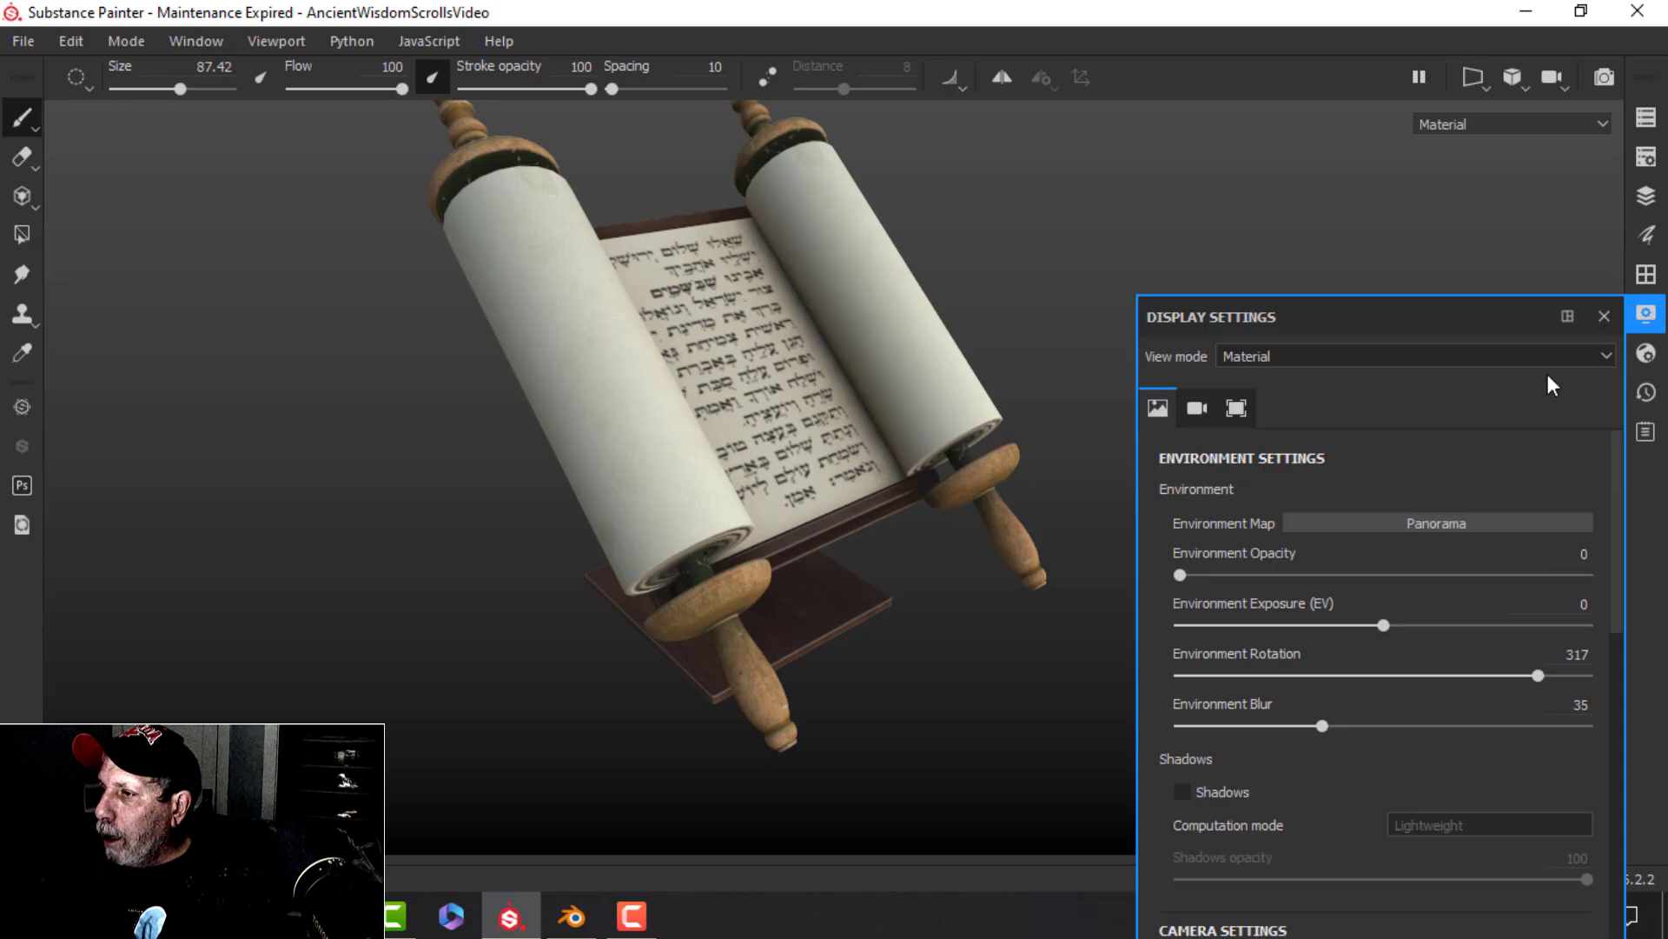
pyautogui.click(1391, 525)
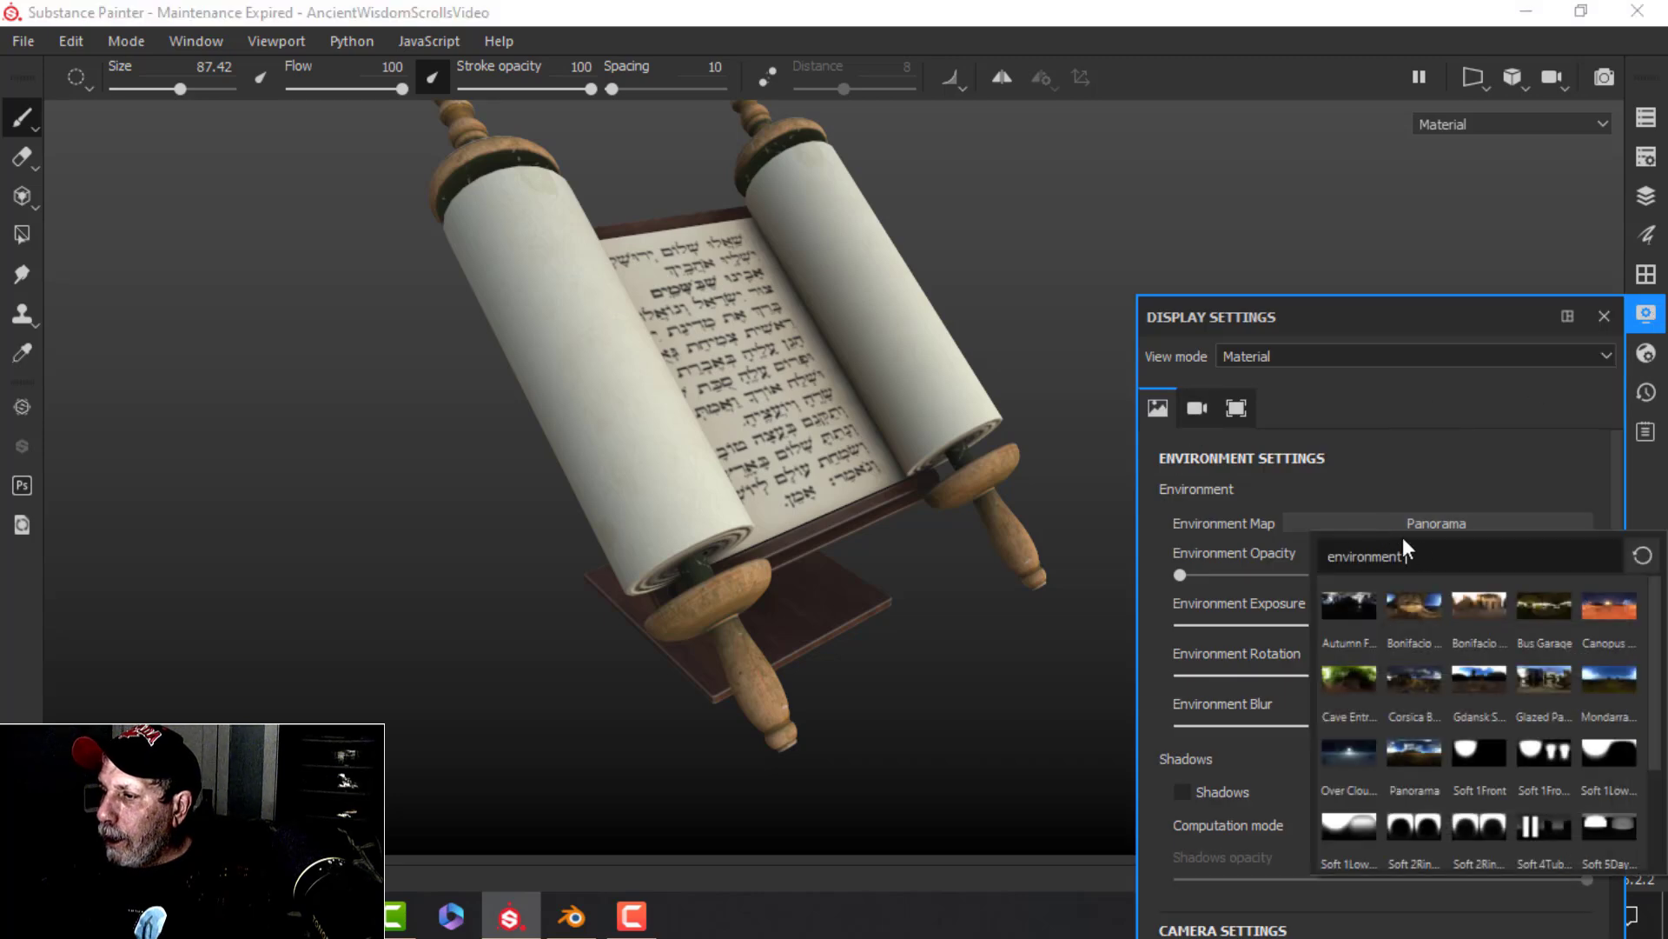
pyautogui.click(1474, 598)
pyautogui.click(1451, 525)
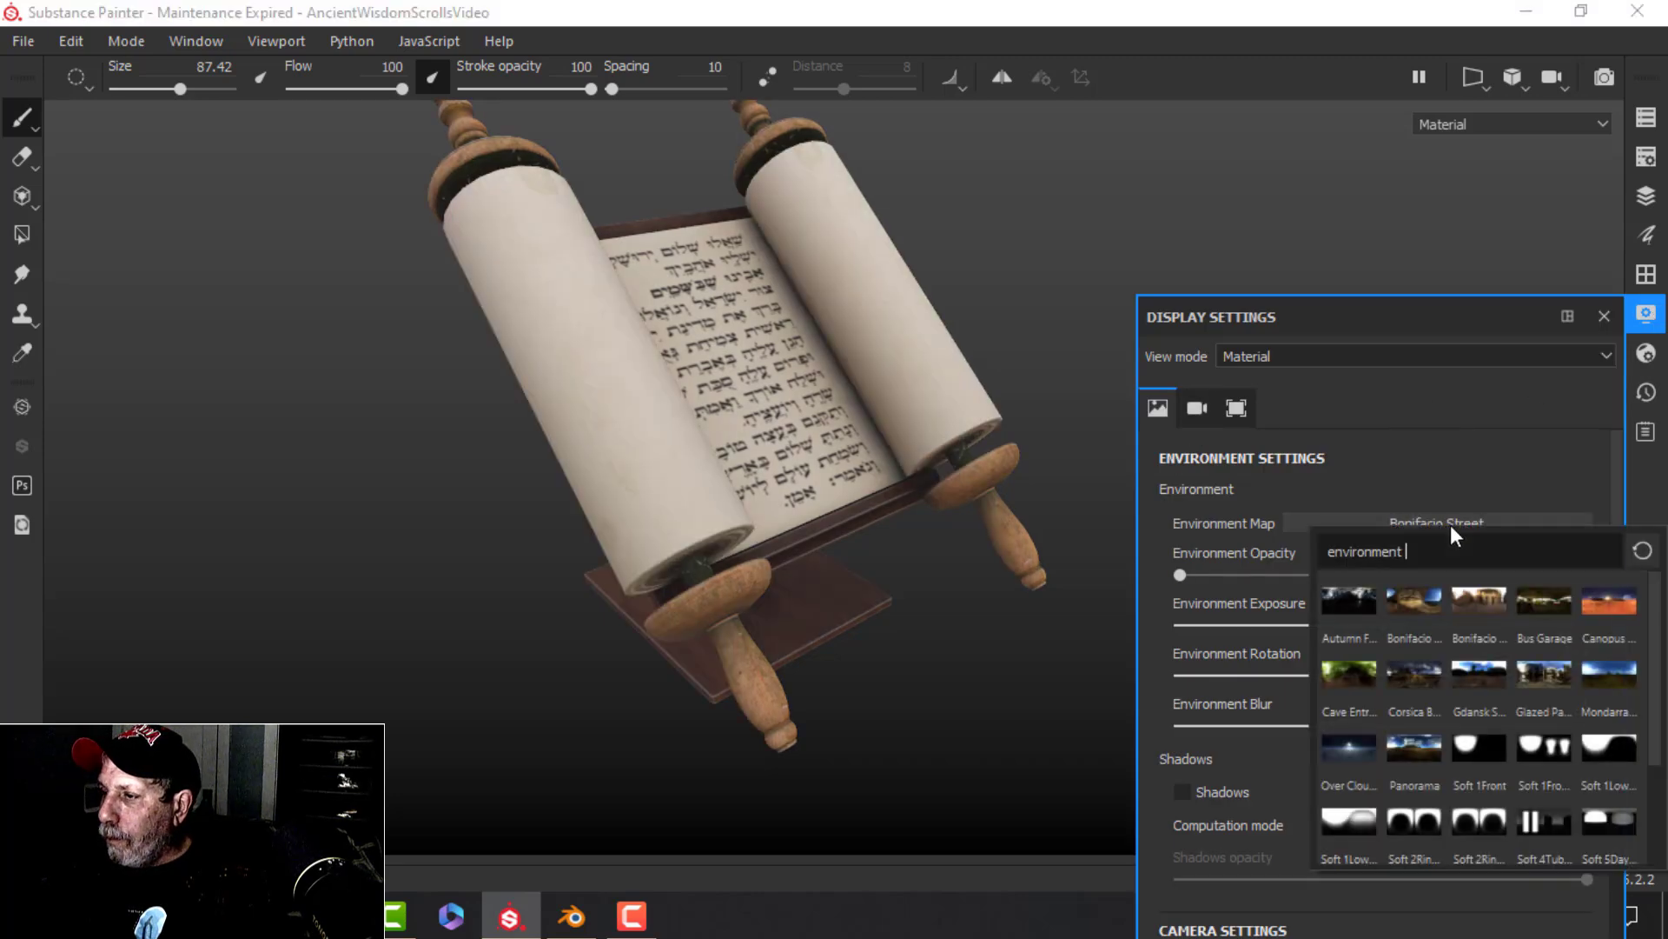
pyautogui.click(1403, 670)
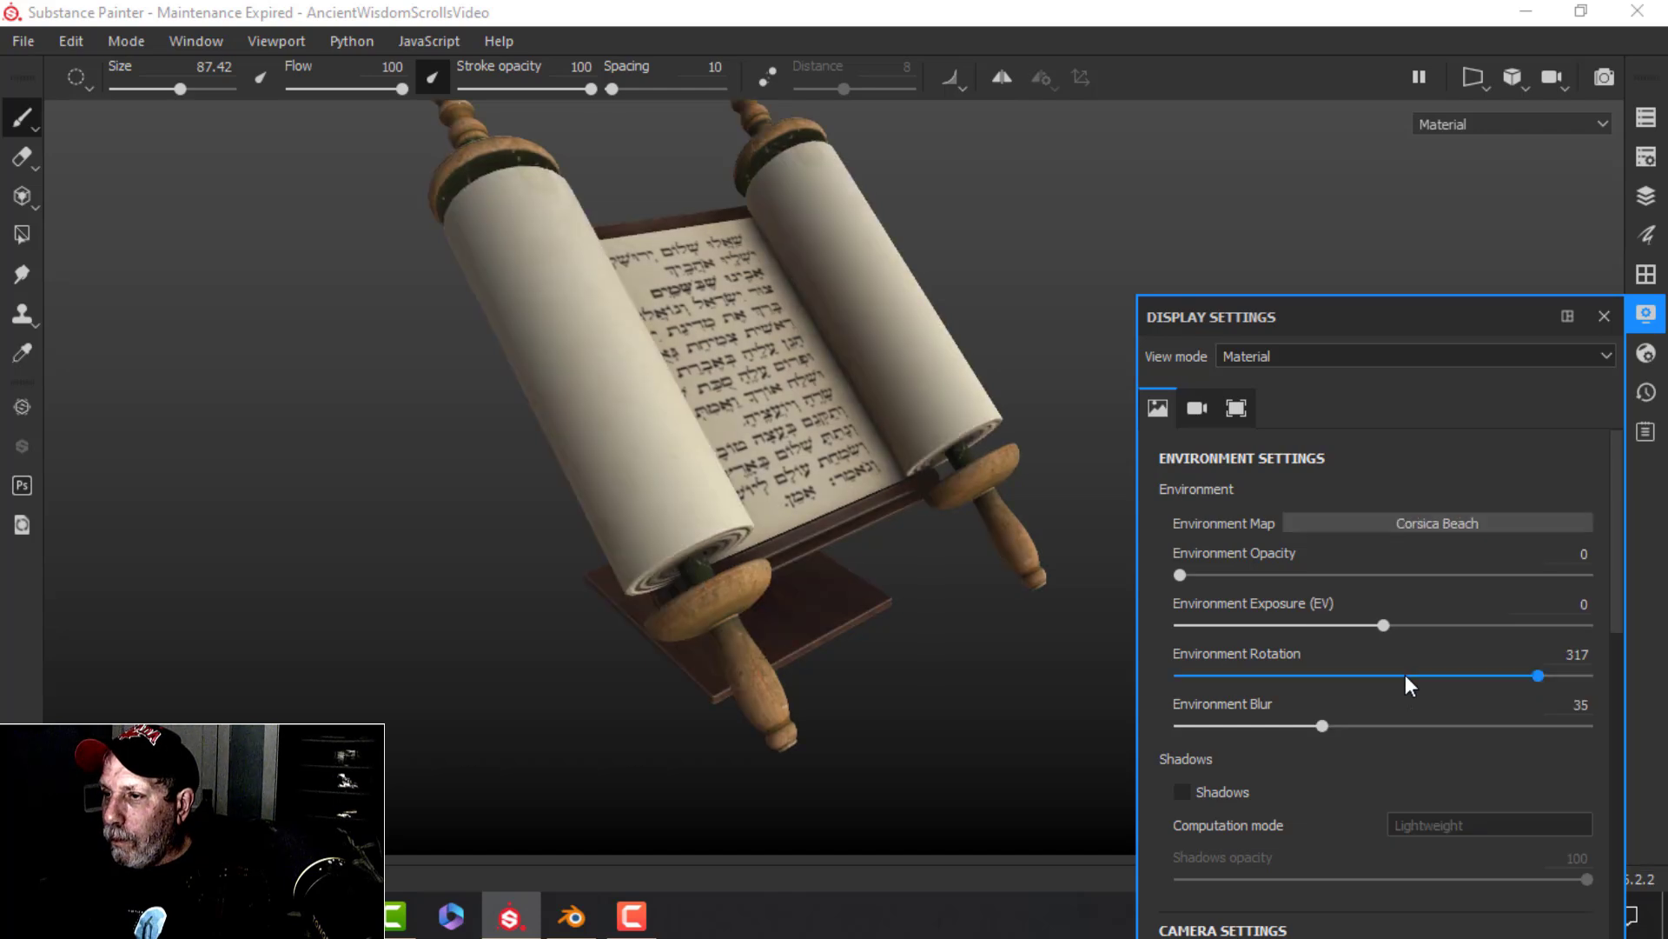
pyautogui.click(1408, 526)
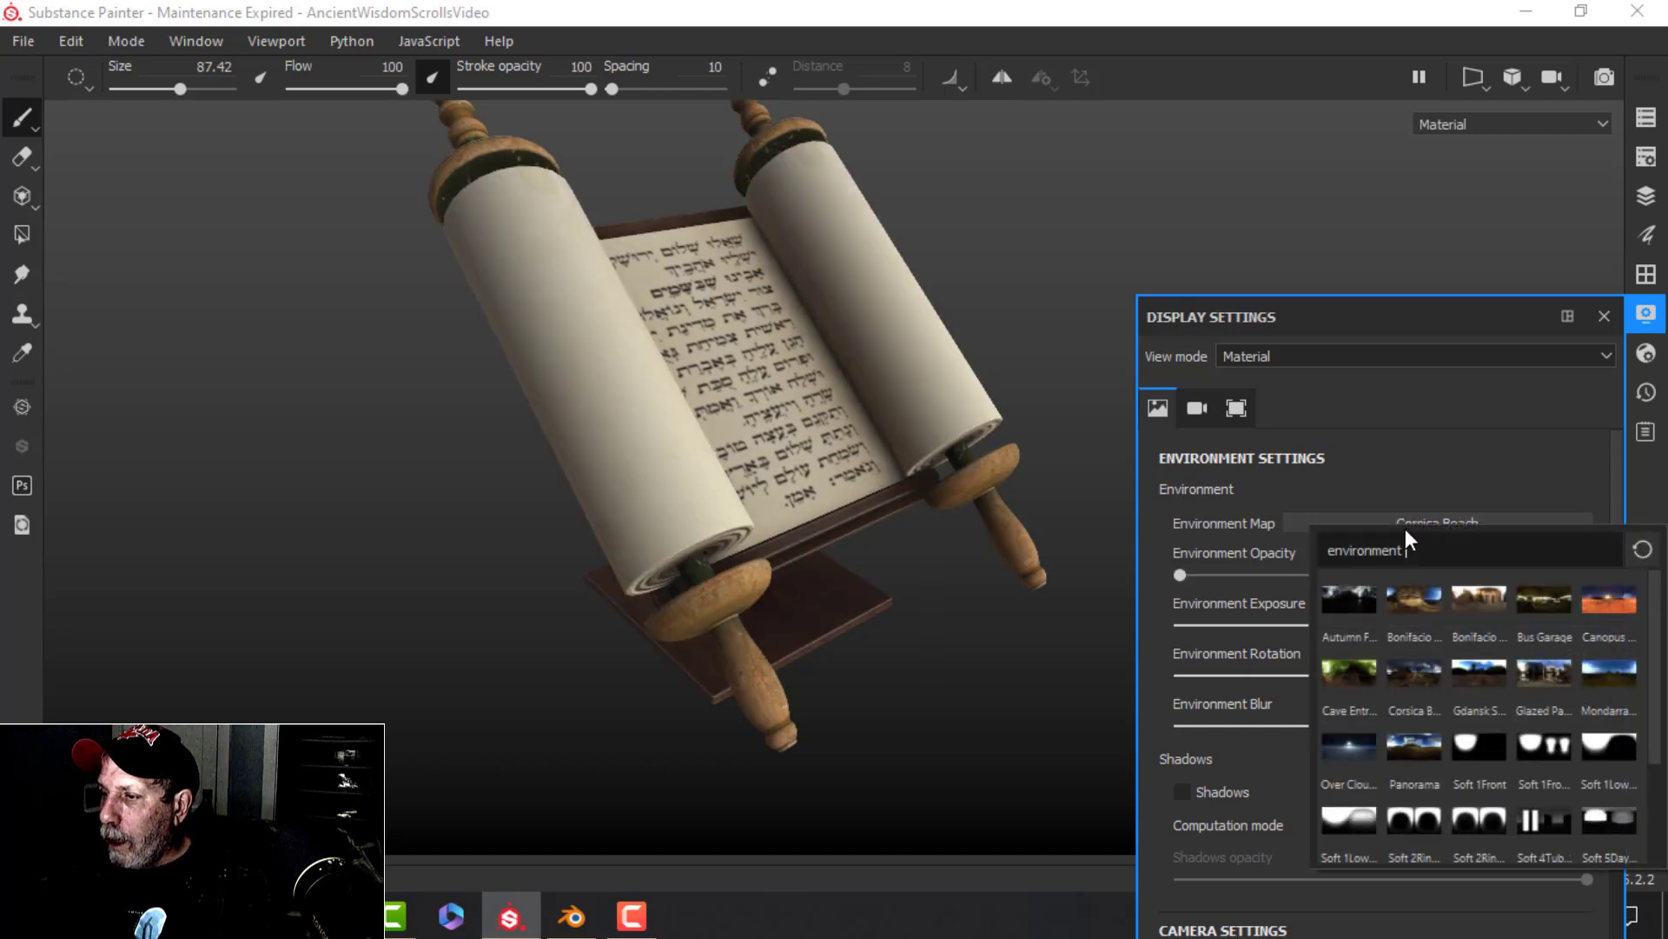
pyautogui.click(1347, 677)
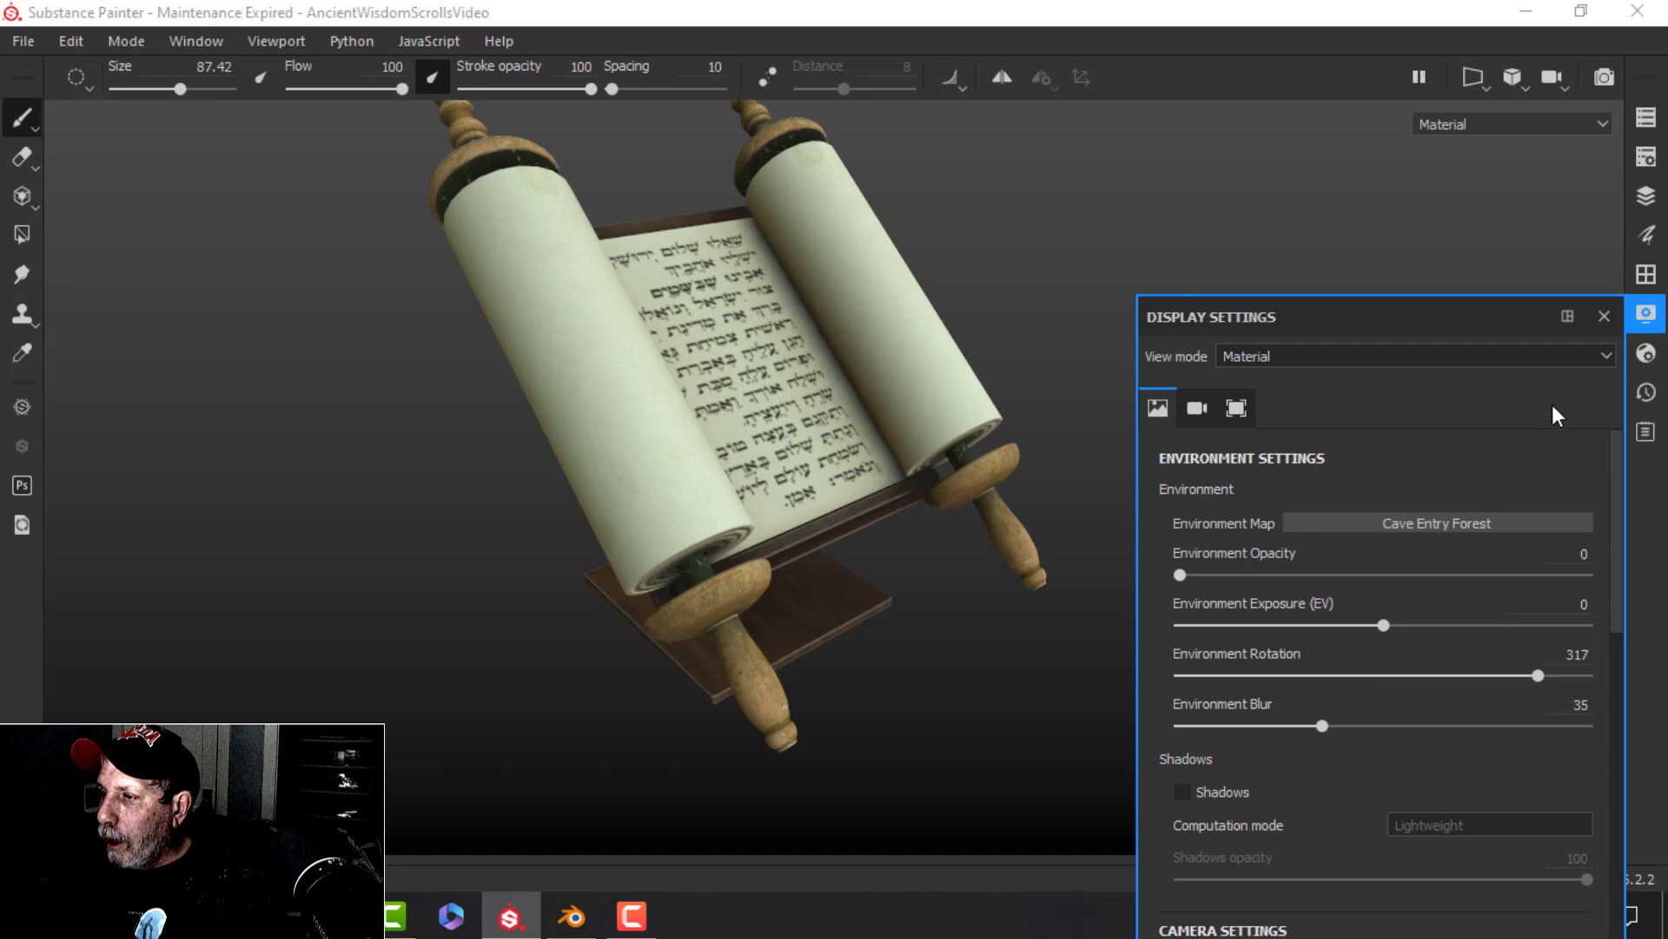
pyautogui.click(1475, 524)
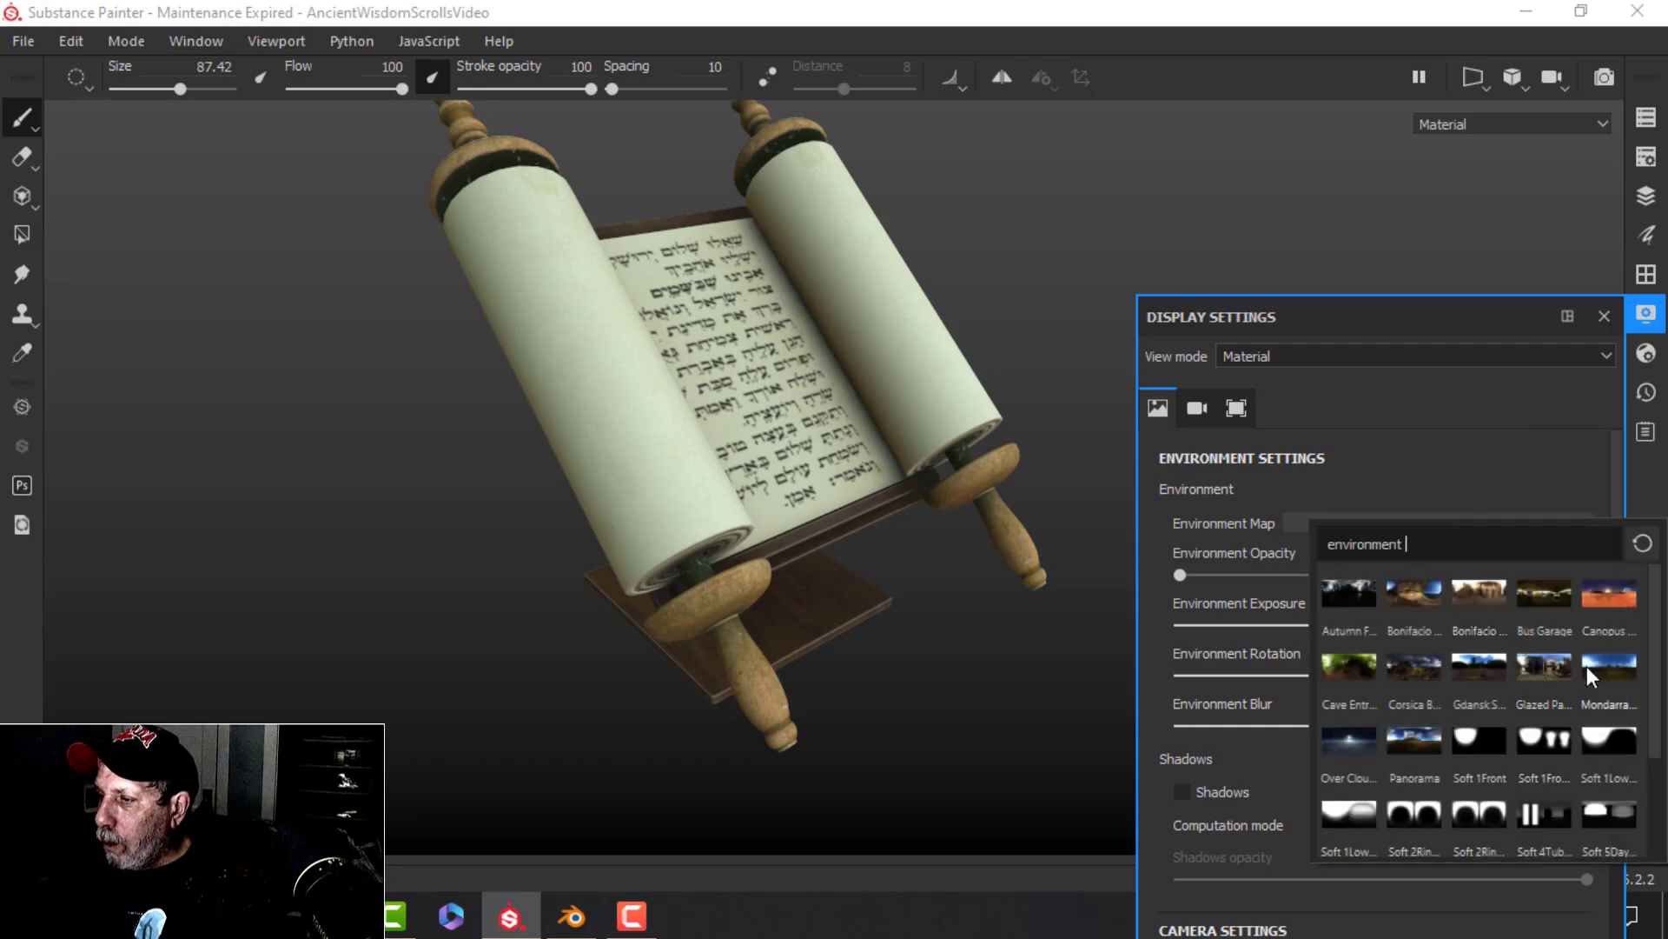
pyautogui.click(1414, 752)
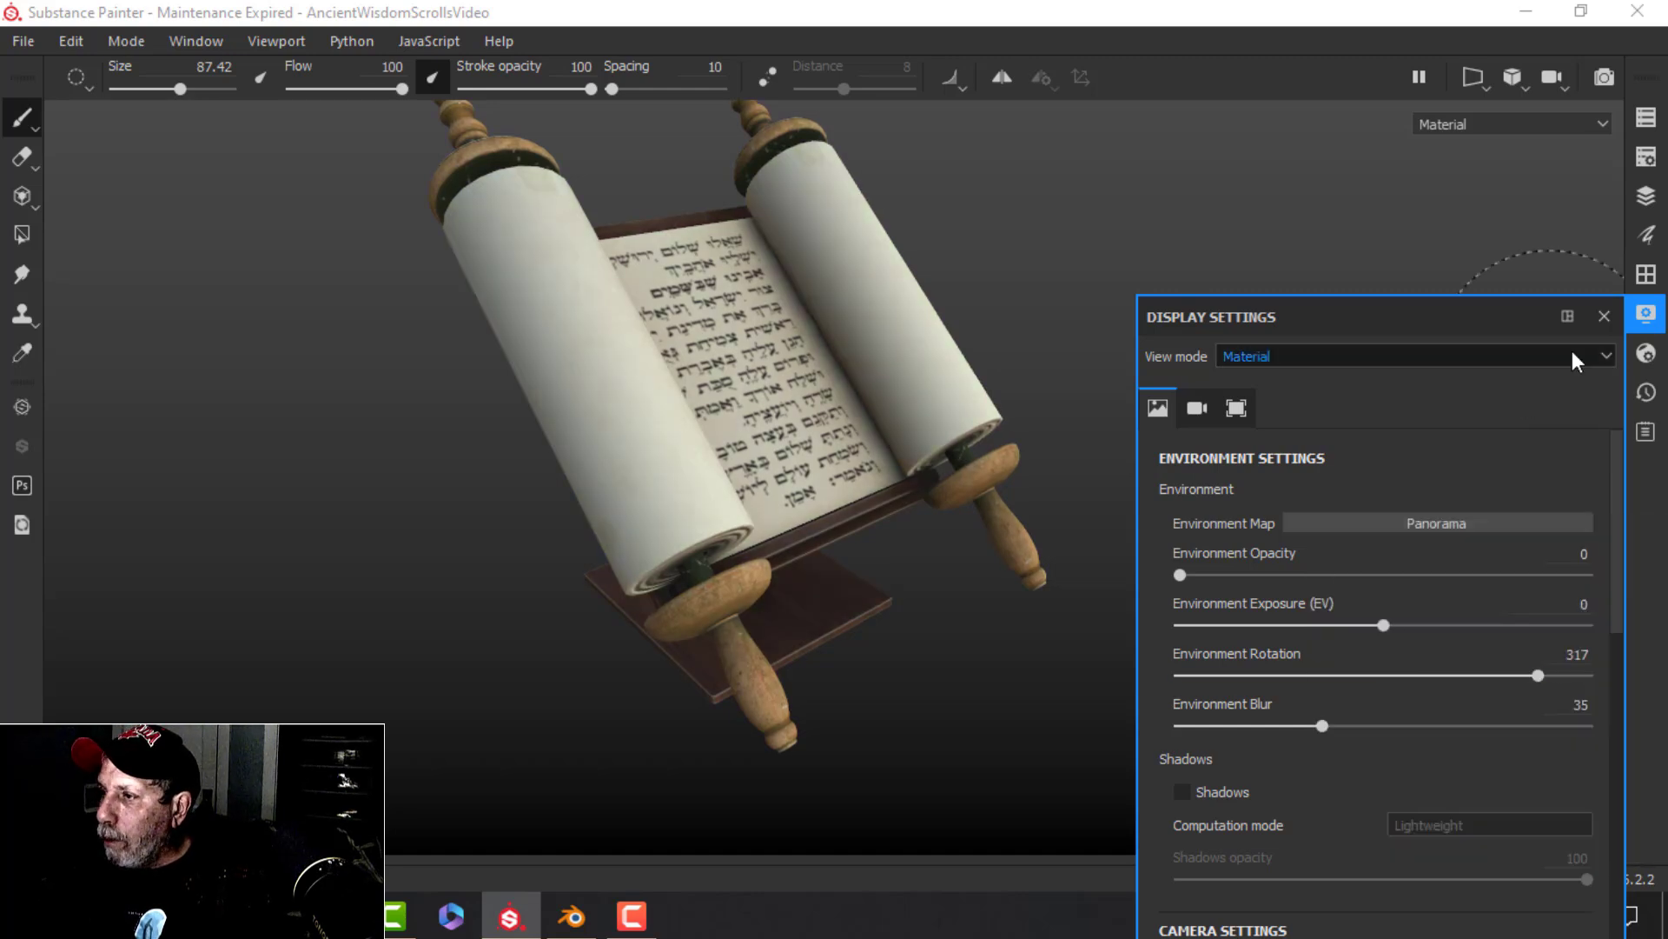
pyautogui.click(1644, 316)
# Examine the finished scroll from several angles and distances, and bring the interface panels back
pyautogui.keyDown('alt'); pyautogui.moveTo(1045, 459); pyautogui.dragTo(1016, 414); pyautogui.keyUp('alt')
pyautogui.scroll(-2, 1016, 416)
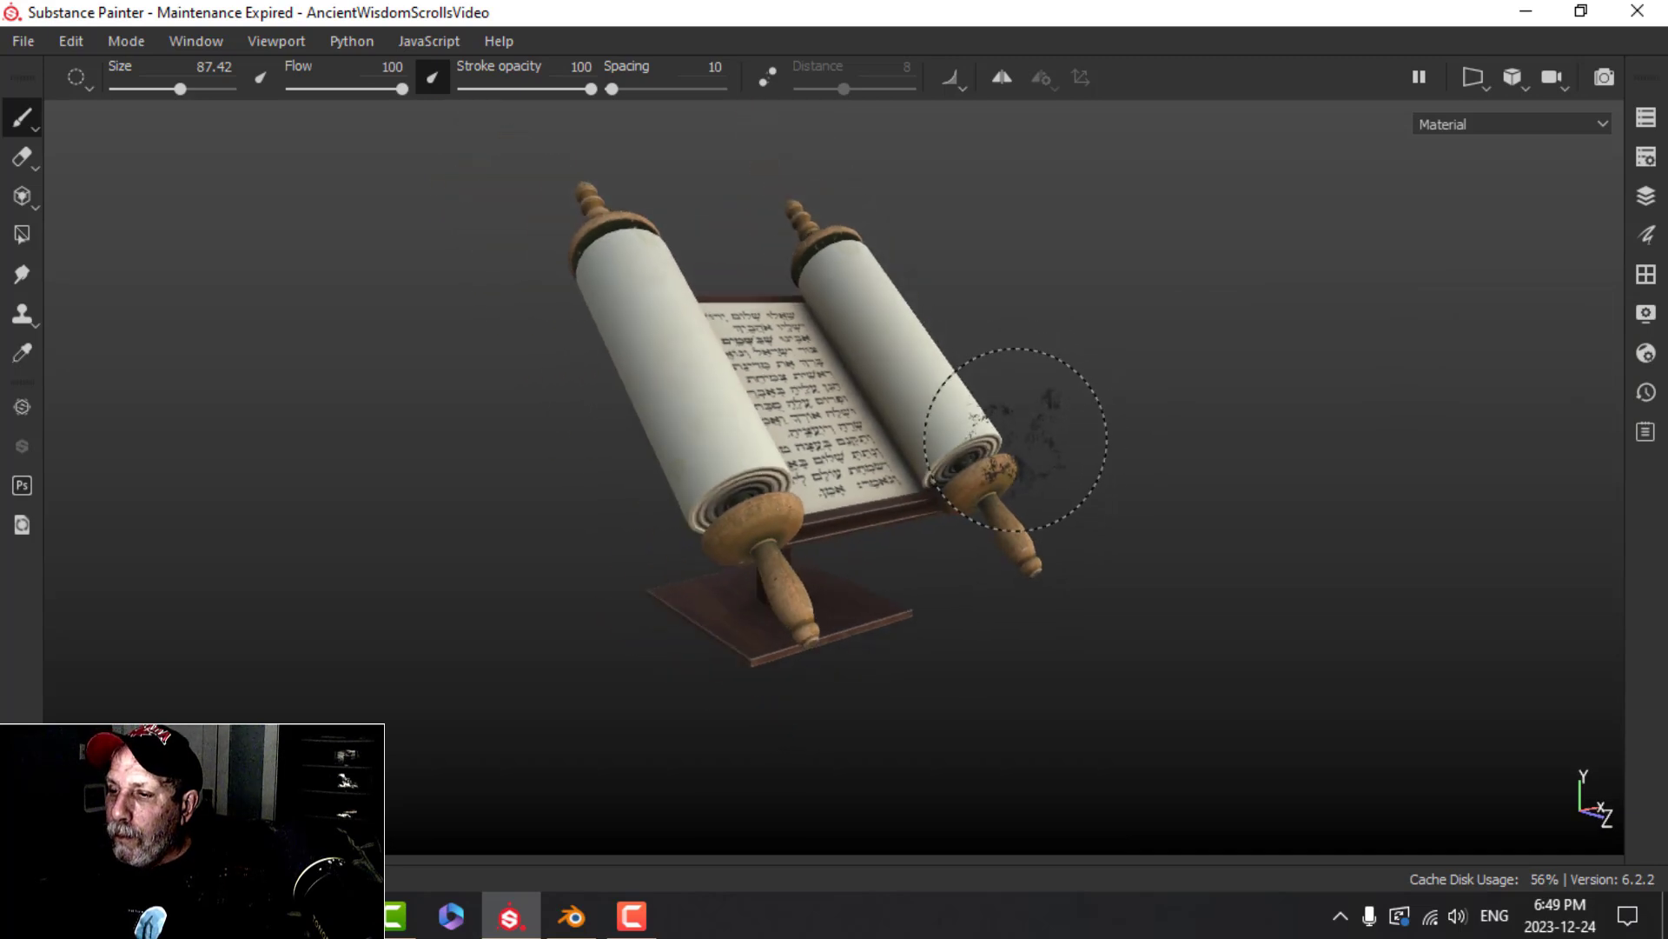
pyautogui.keyDown('alt'); pyautogui.moveTo(1016, 421); pyautogui.dragTo(999, 417, button='middle'); pyautogui.keyUp('alt')
pyautogui.scroll(3, 1008, 418)
pyautogui.moveTo(1065, 408)
pyautogui.keyDown('alt'); pyautogui.mouseDown()
pyautogui.moveTo(993, 451)
pyautogui.moveTo(1039, 481)
pyautogui.moveTo(989, 462)
pyautogui.moveTo(1015, 480)
pyautogui.mouseUp(); pyautogui.keyUp('alt')
pyautogui.scroll(-3, 1008, 438)
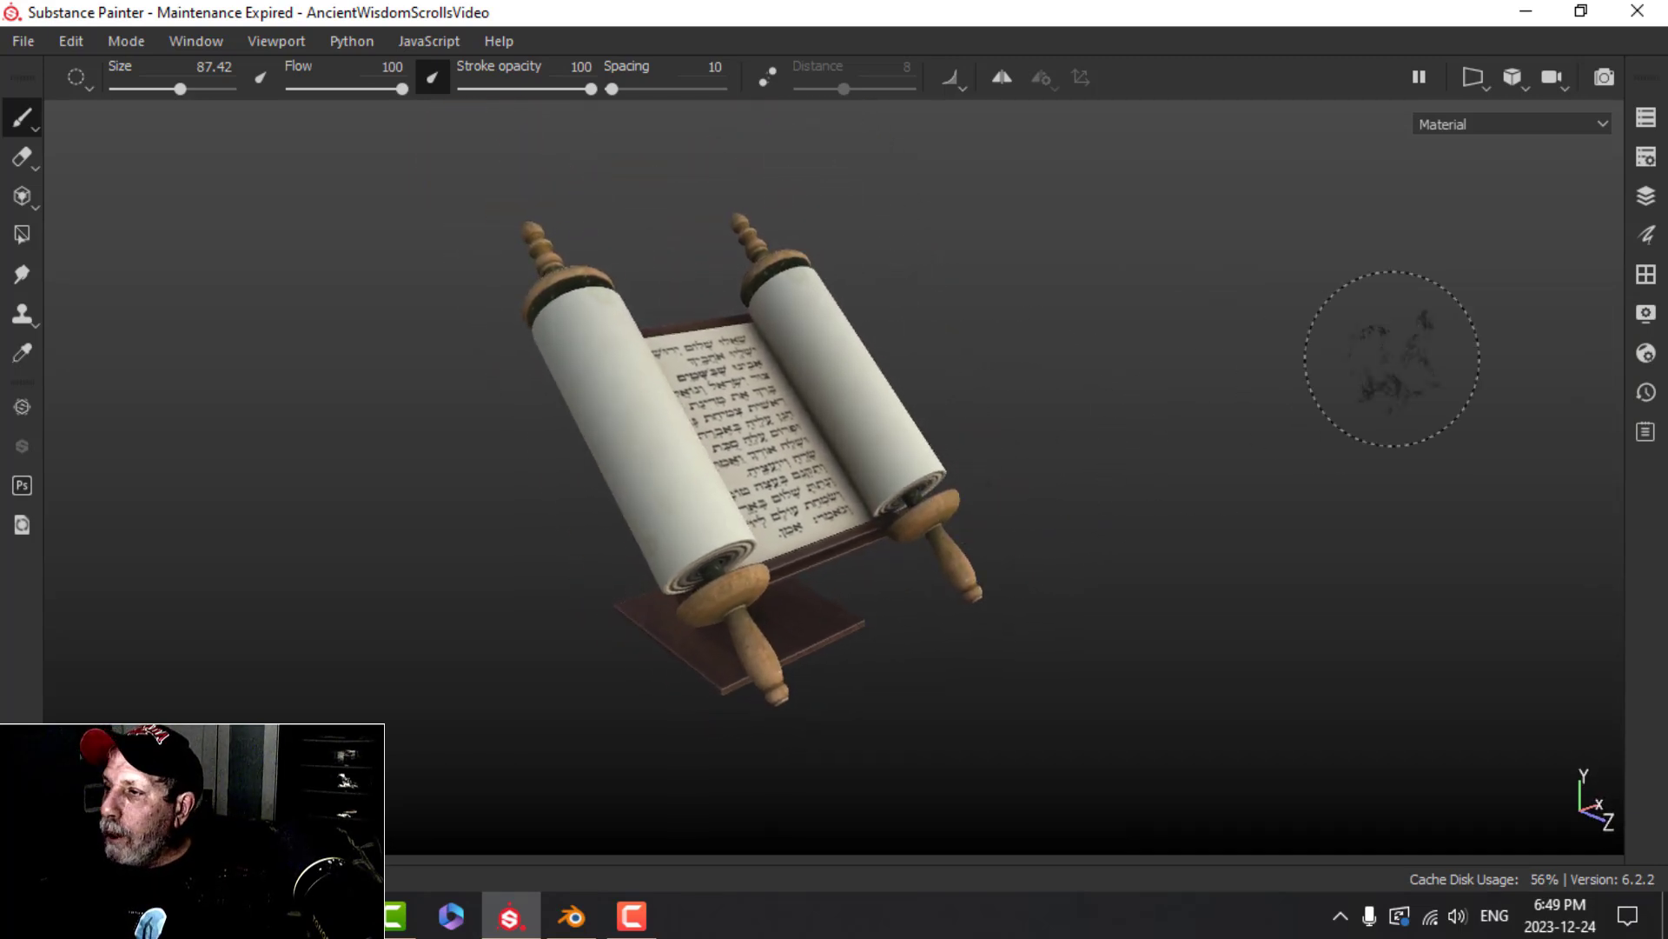
pyautogui.keyDown('alt'); pyautogui.moveTo(1226, 389); pyautogui.dragTo(1215, 391, button='middle'); pyautogui.keyUp('alt')
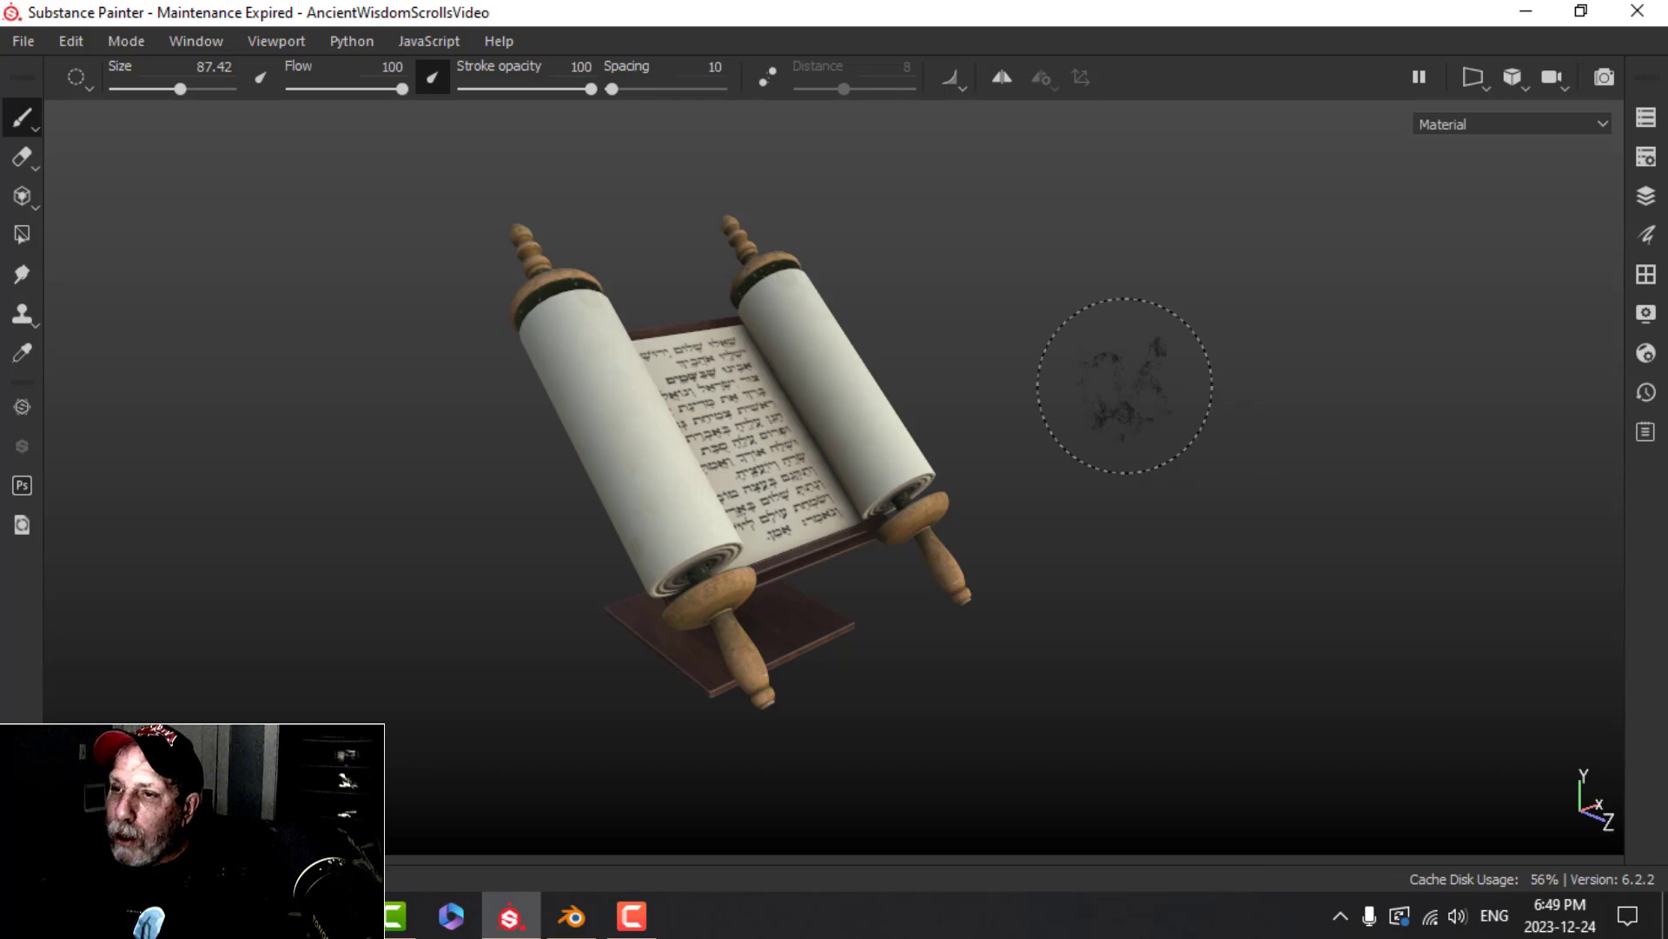
pyautogui.press('Tab')
pyautogui.scroll(-2, 774, 371)
pyautogui.keyDown('alt'); pyautogui.moveTo(756, 366); pyautogui.dragTo(867, 365, button='middle'); pyautogui.keyUp('alt')
pyautogui.scroll(3, 902, 365)
pyautogui.moveTo(877, 352)
pyautogui.keyDown('alt'); pyautogui.mouseDown()
pyautogui.moveTo(786, 383)
pyautogui.moveTo(797, 339)
pyautogui.moveTo(786, 388)
pyautogui.moveTo(801, 366)
pyautogui.mouseUp(); pyautogui.keyUp('alt')
pyautogui.scroll(3, 809, 345)
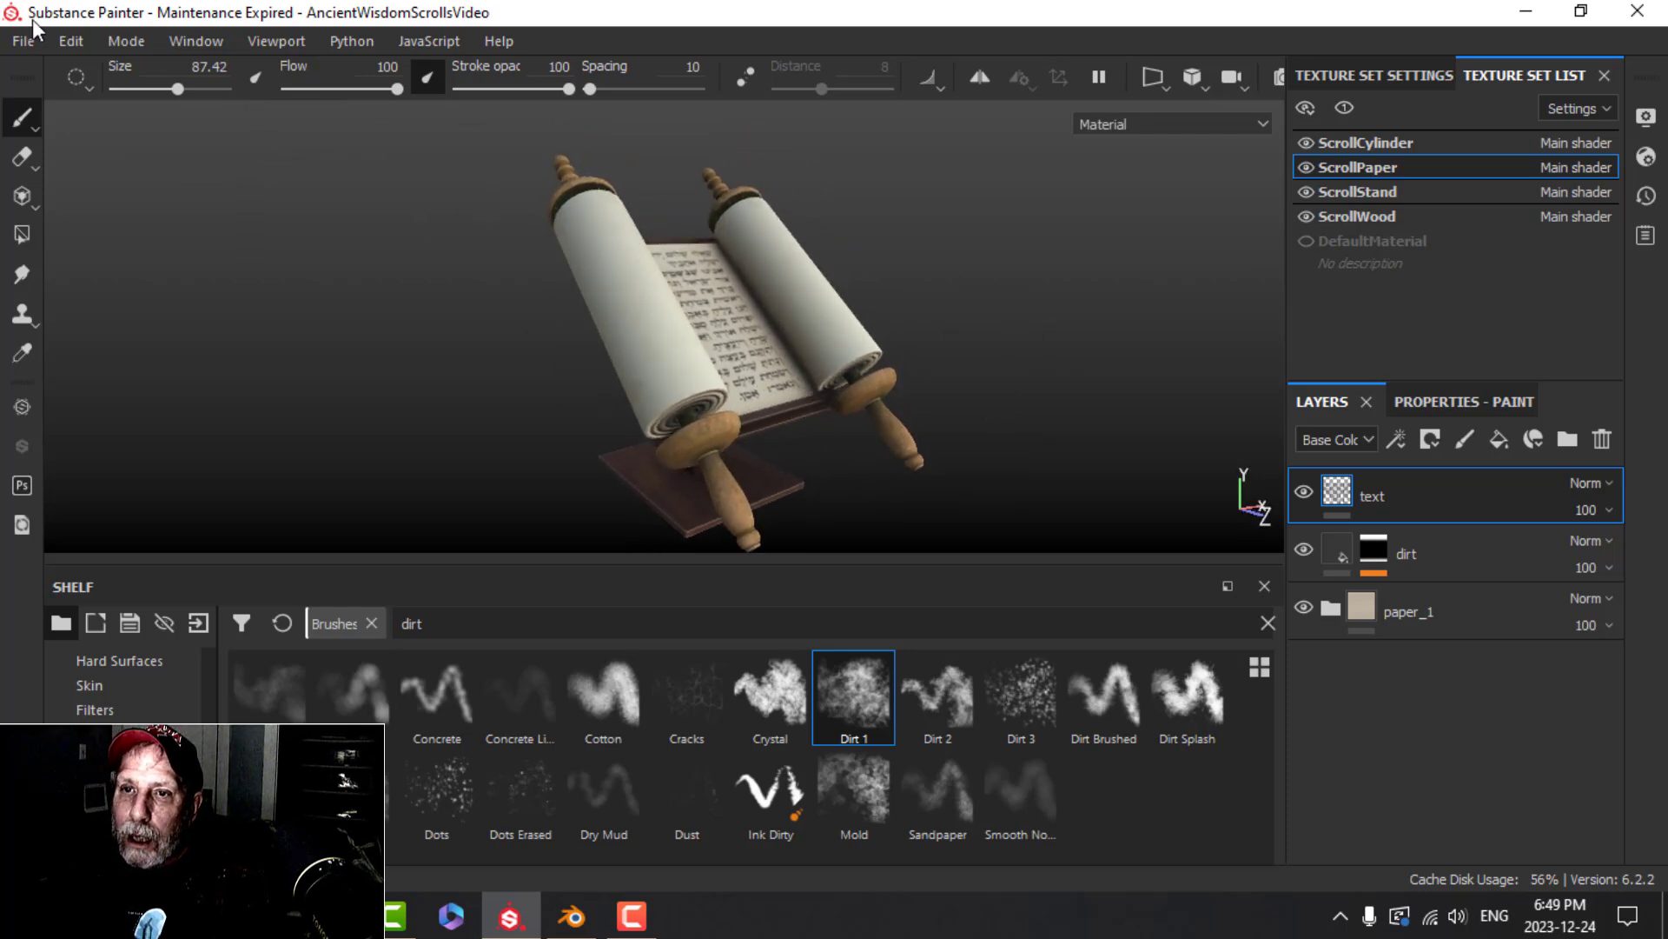
# Start a texture export for all scroll texture sets and set the output template to PBR Metallic Roughness
pyautogui.click(21, 40)
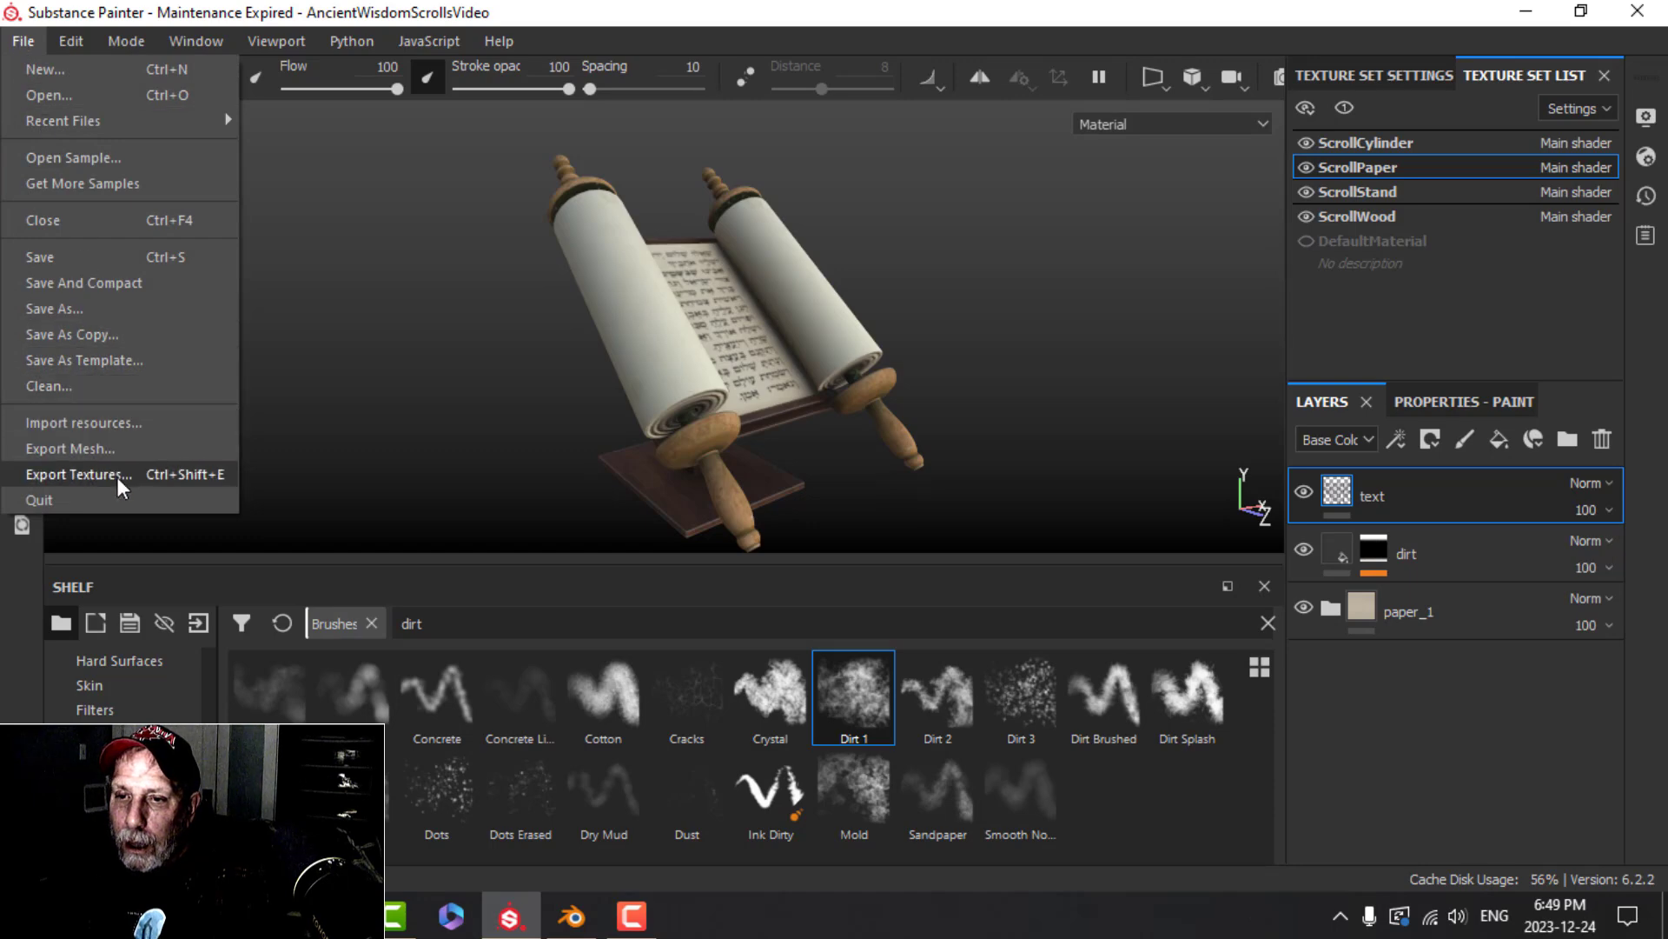
pyautogui.click(87, 474)
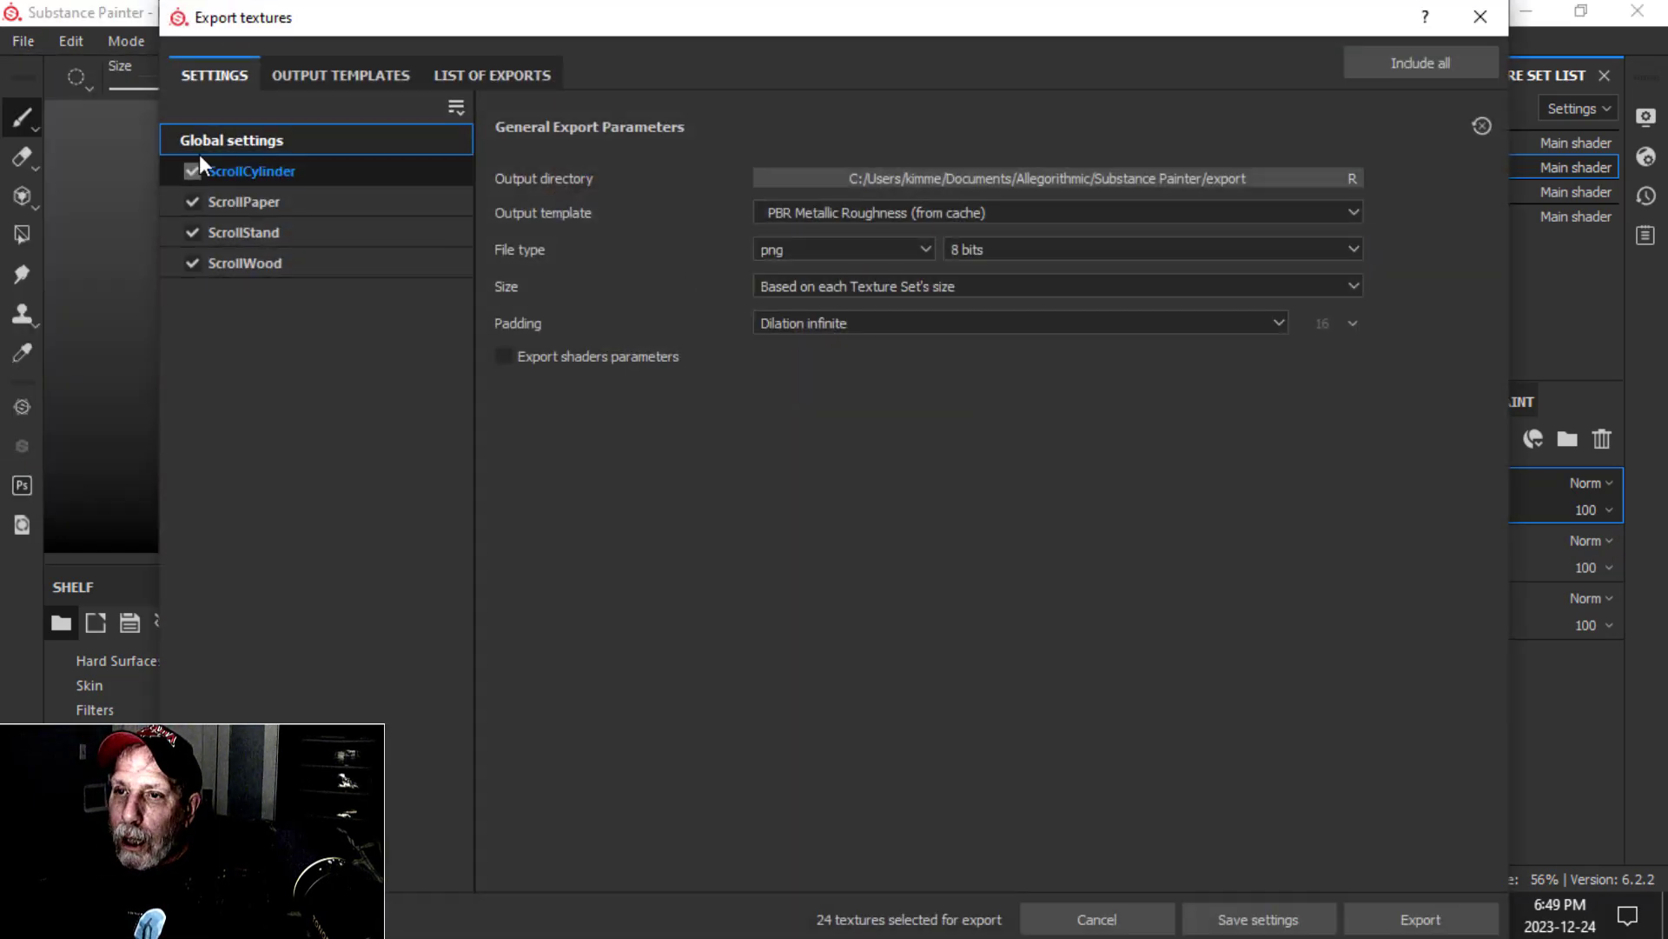
pyautogui.click(883, 211)
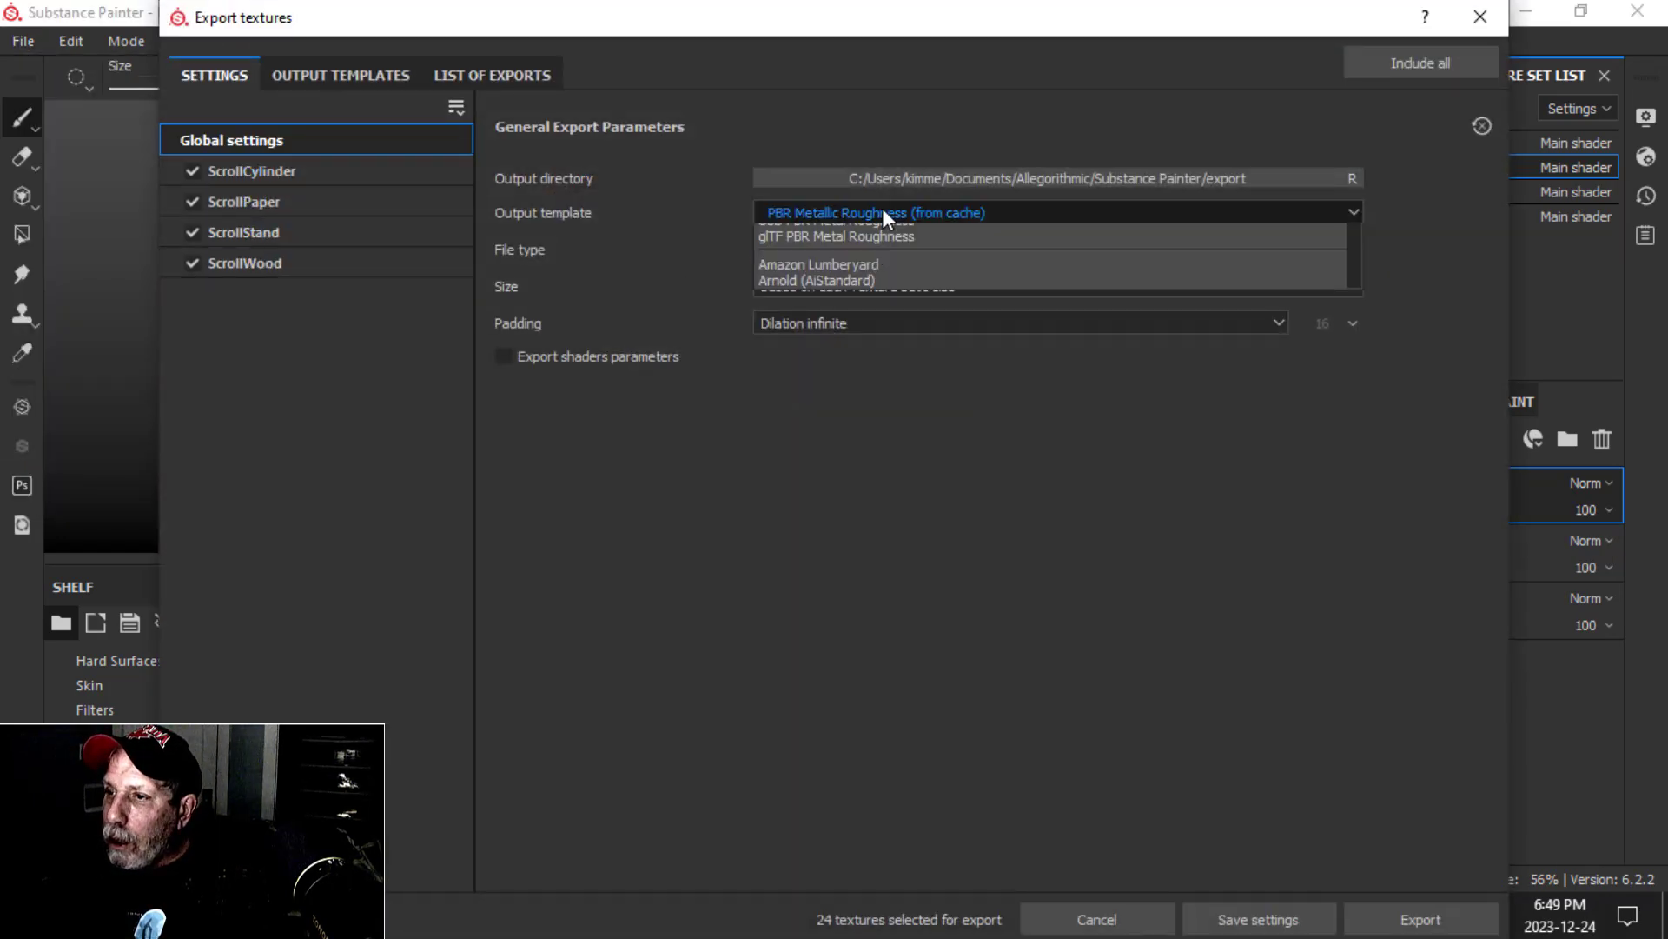
pyautogui.scroll(3, 823, 281)
pyautogui.click(827, 235)
# Set the export's output directory to D:/DOCUMENTS/BLENDER/TEXTURE ANCIENT WISDOM
pyautogui.click(901, 177)
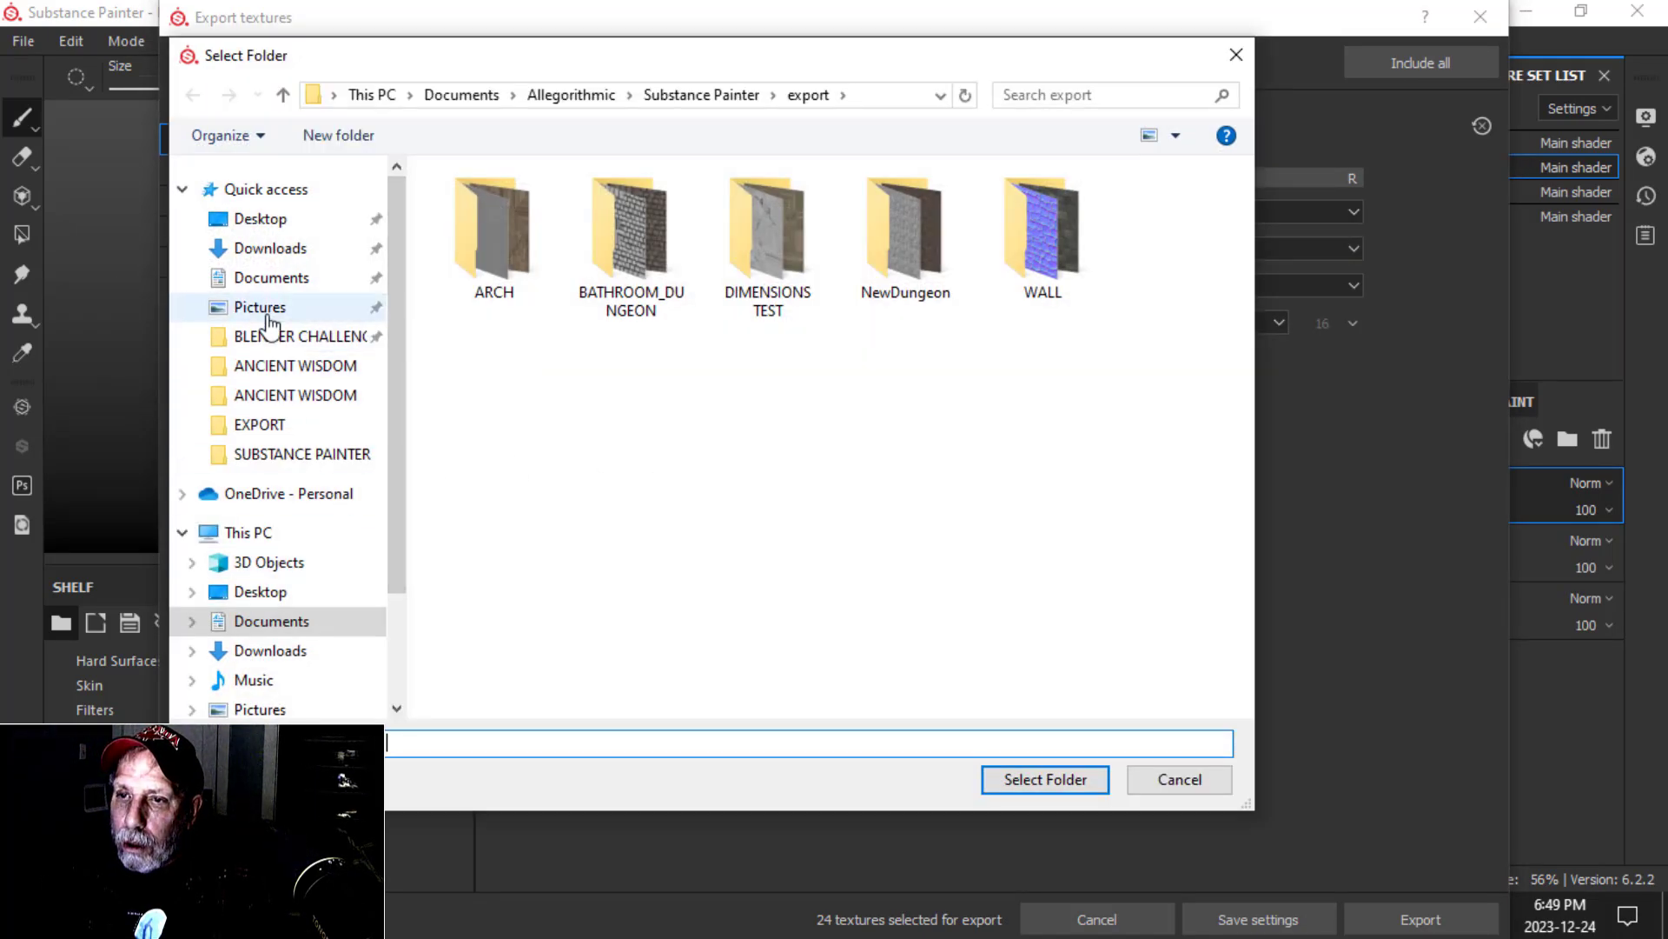
pyautogui.click(276, 424)
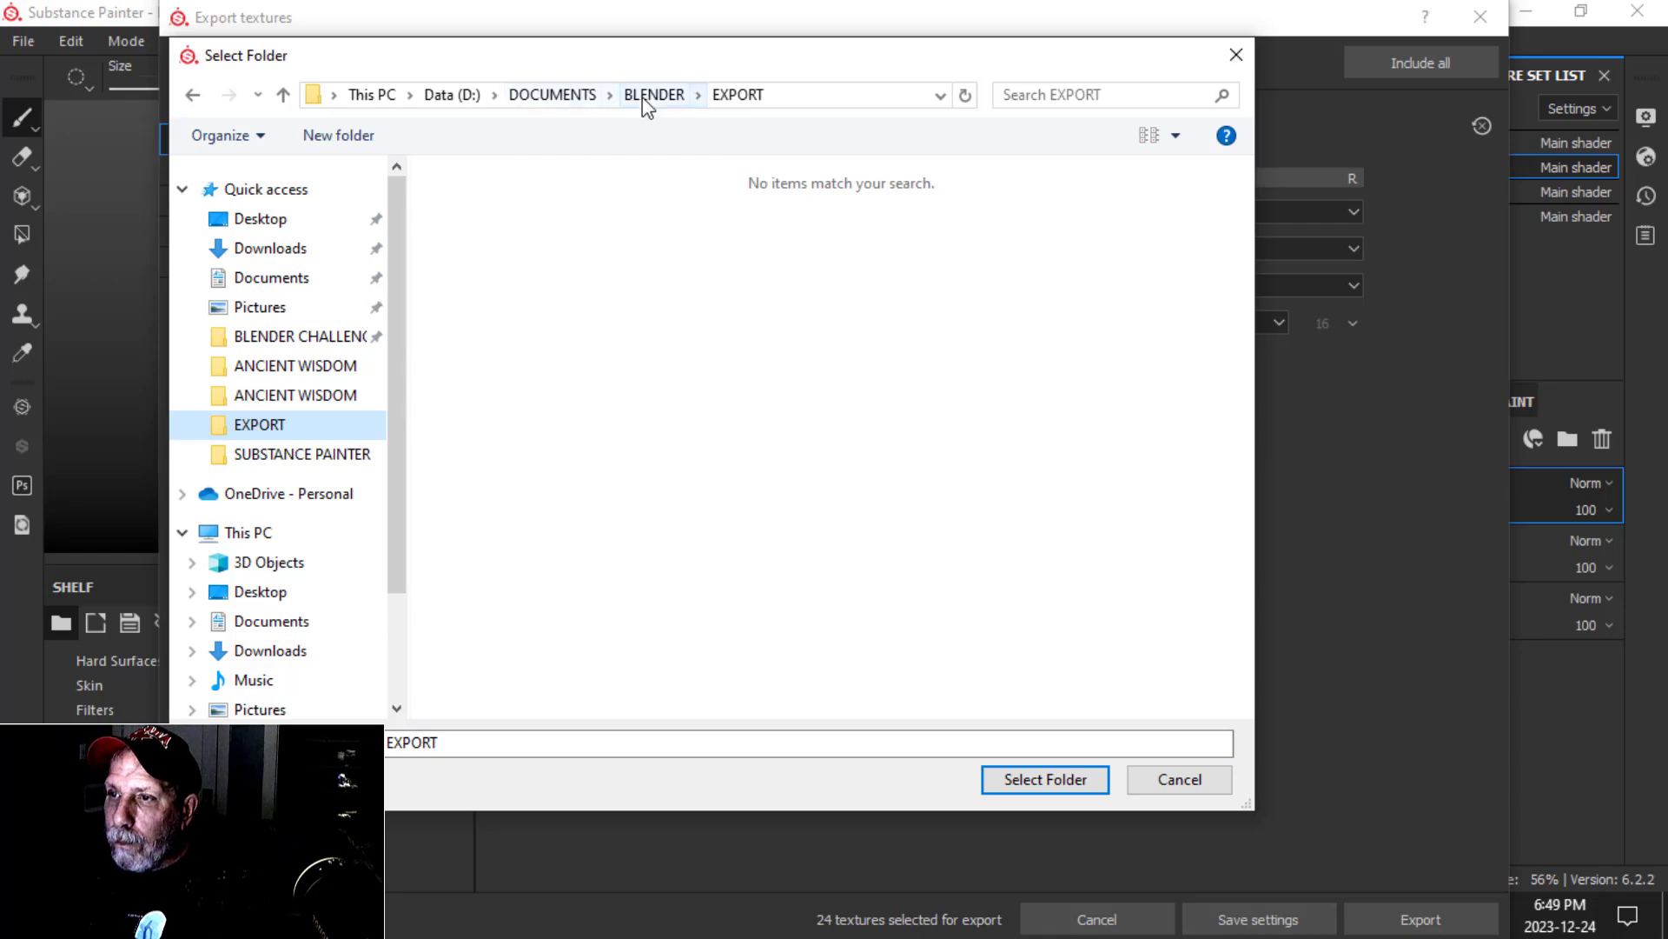
pyautogui.click(650, 97)
pyautogui.click(505, 561)
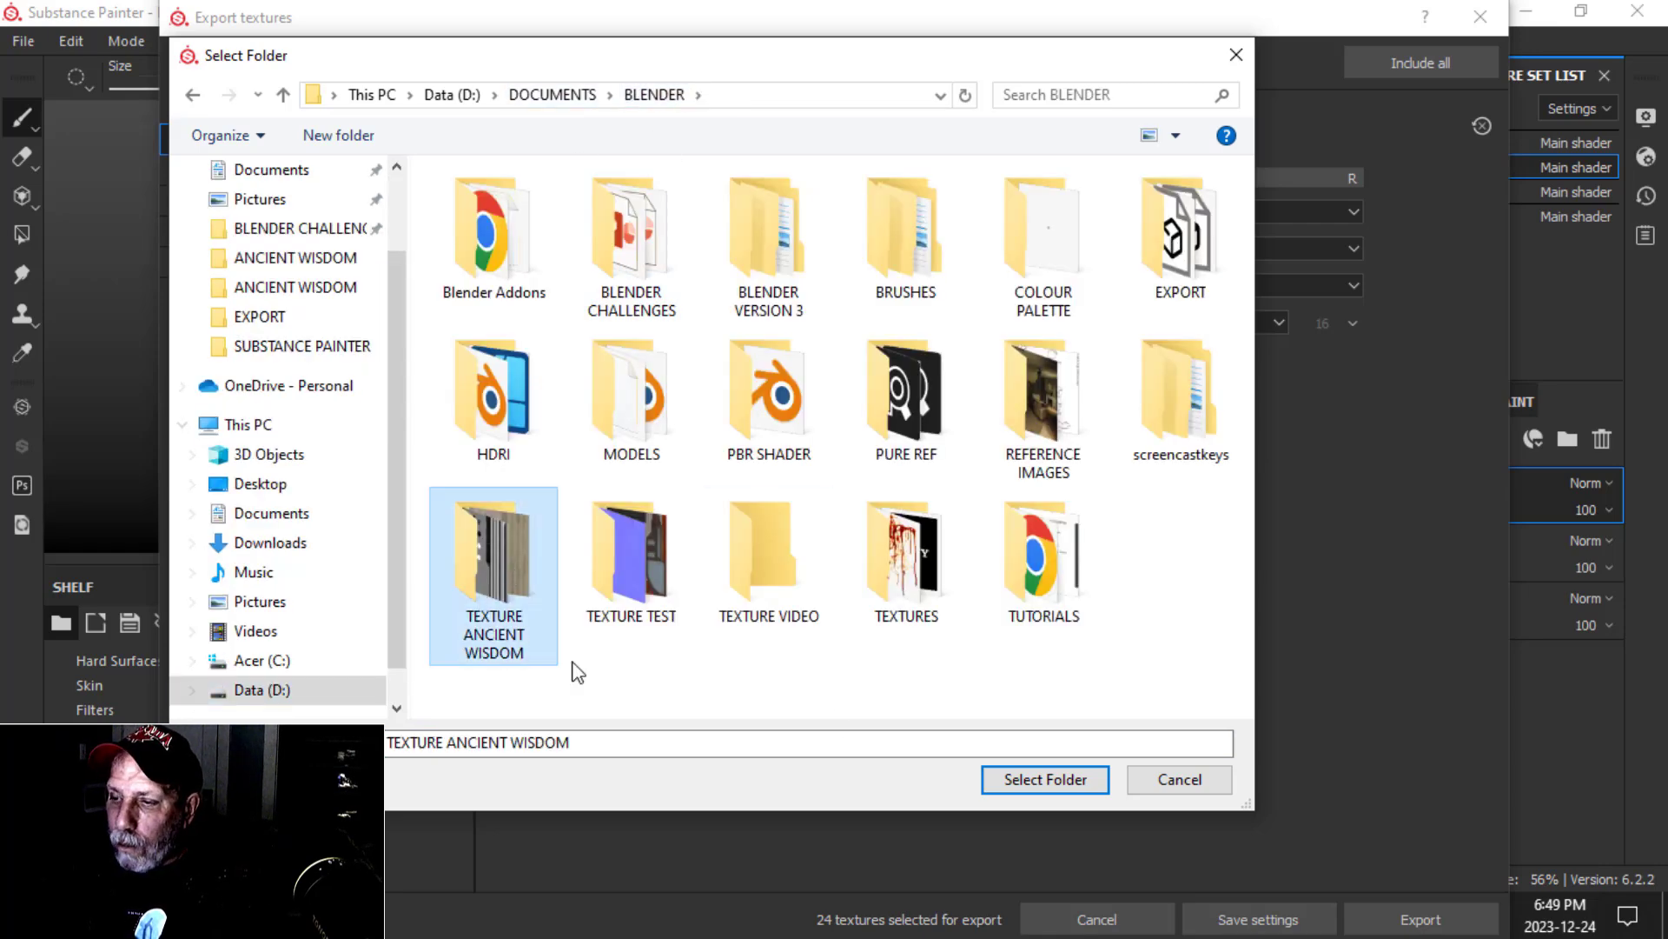
pyautogui.click(1026, 780)
# Export the selected textures as 8-bit PNG files and close the export window
pyautogui.moveTo(1107, 14); pyautogui.dragTo(1036, 183)
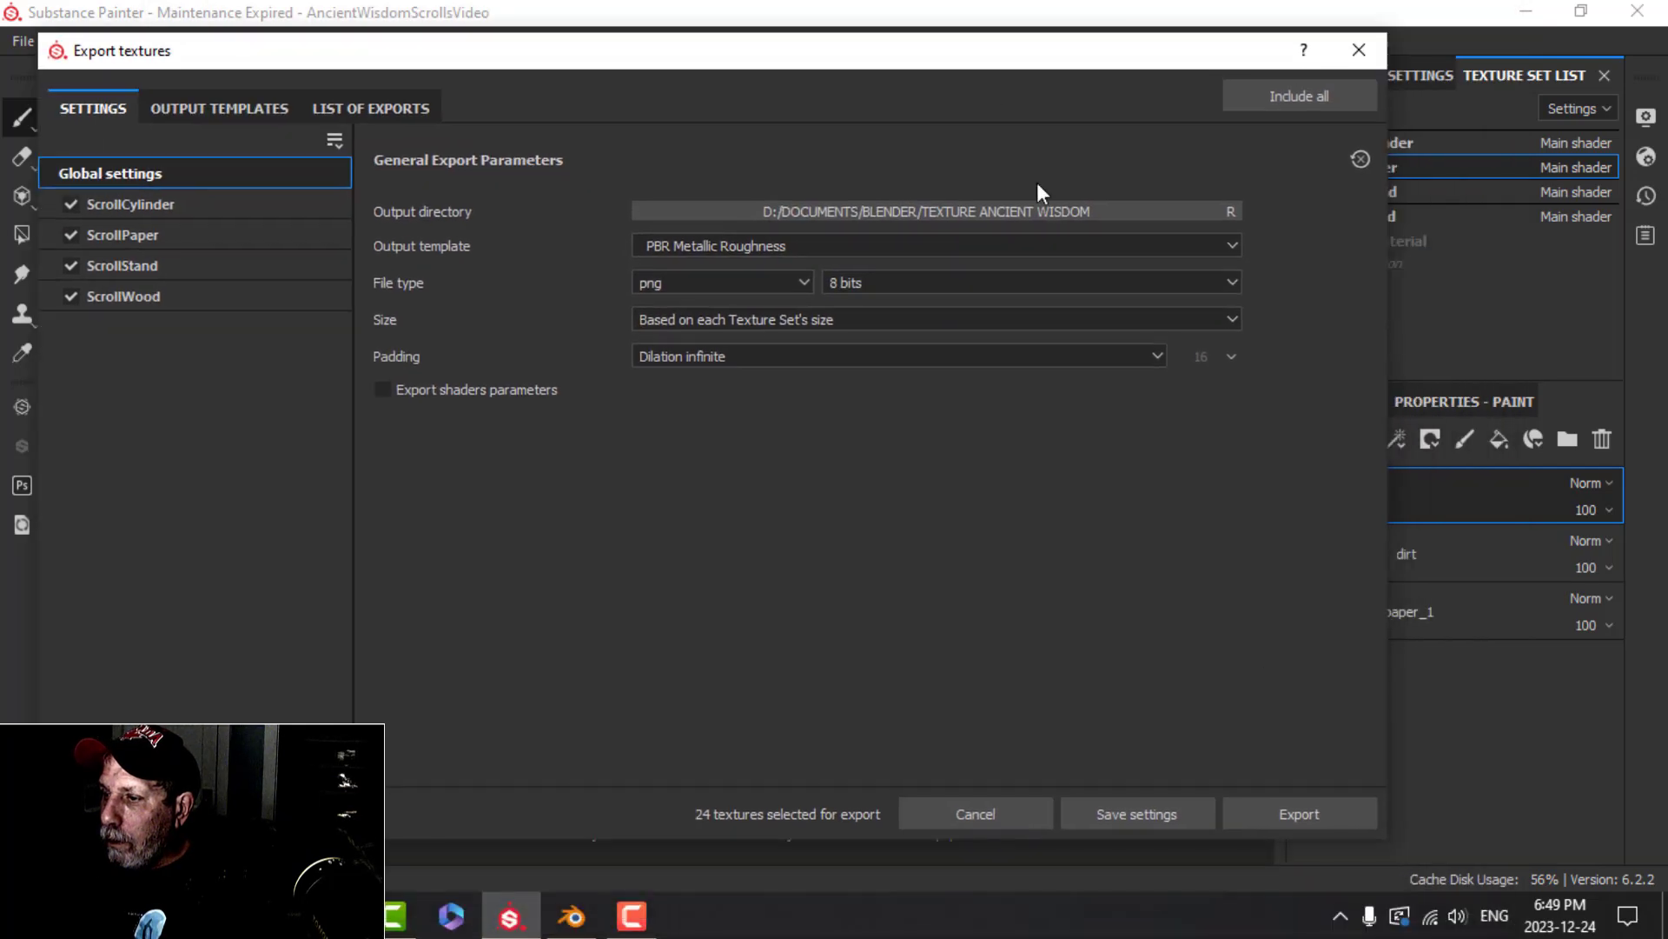
pyautogui.click(1300, 814)
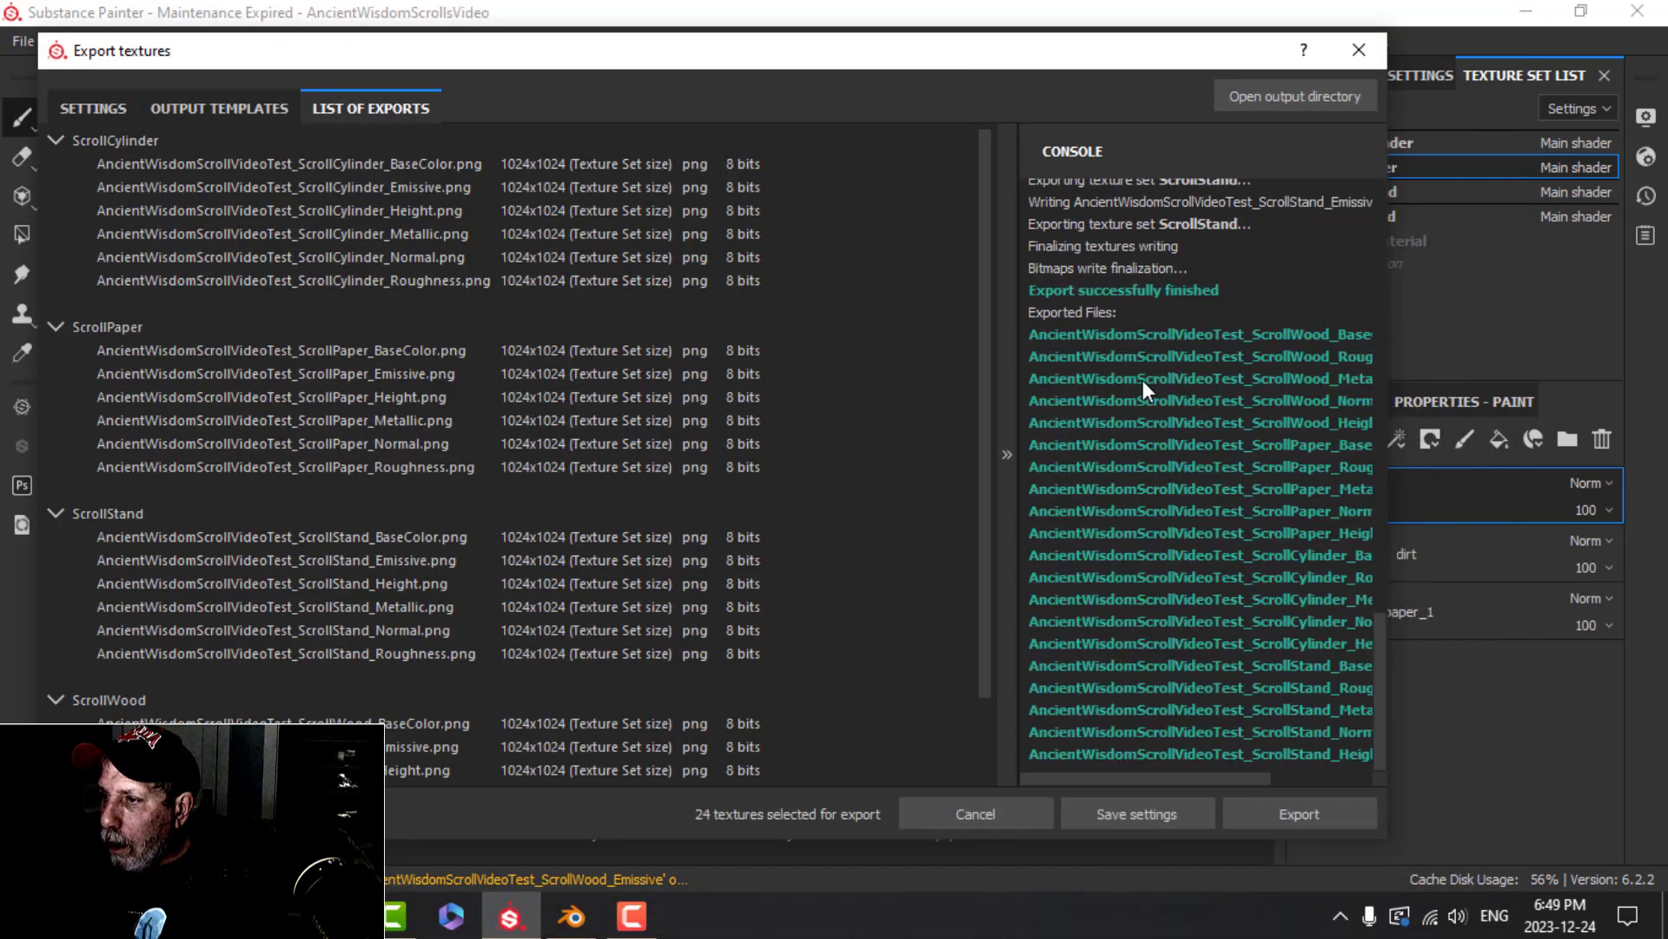
pyautogui.click(1344, 57)
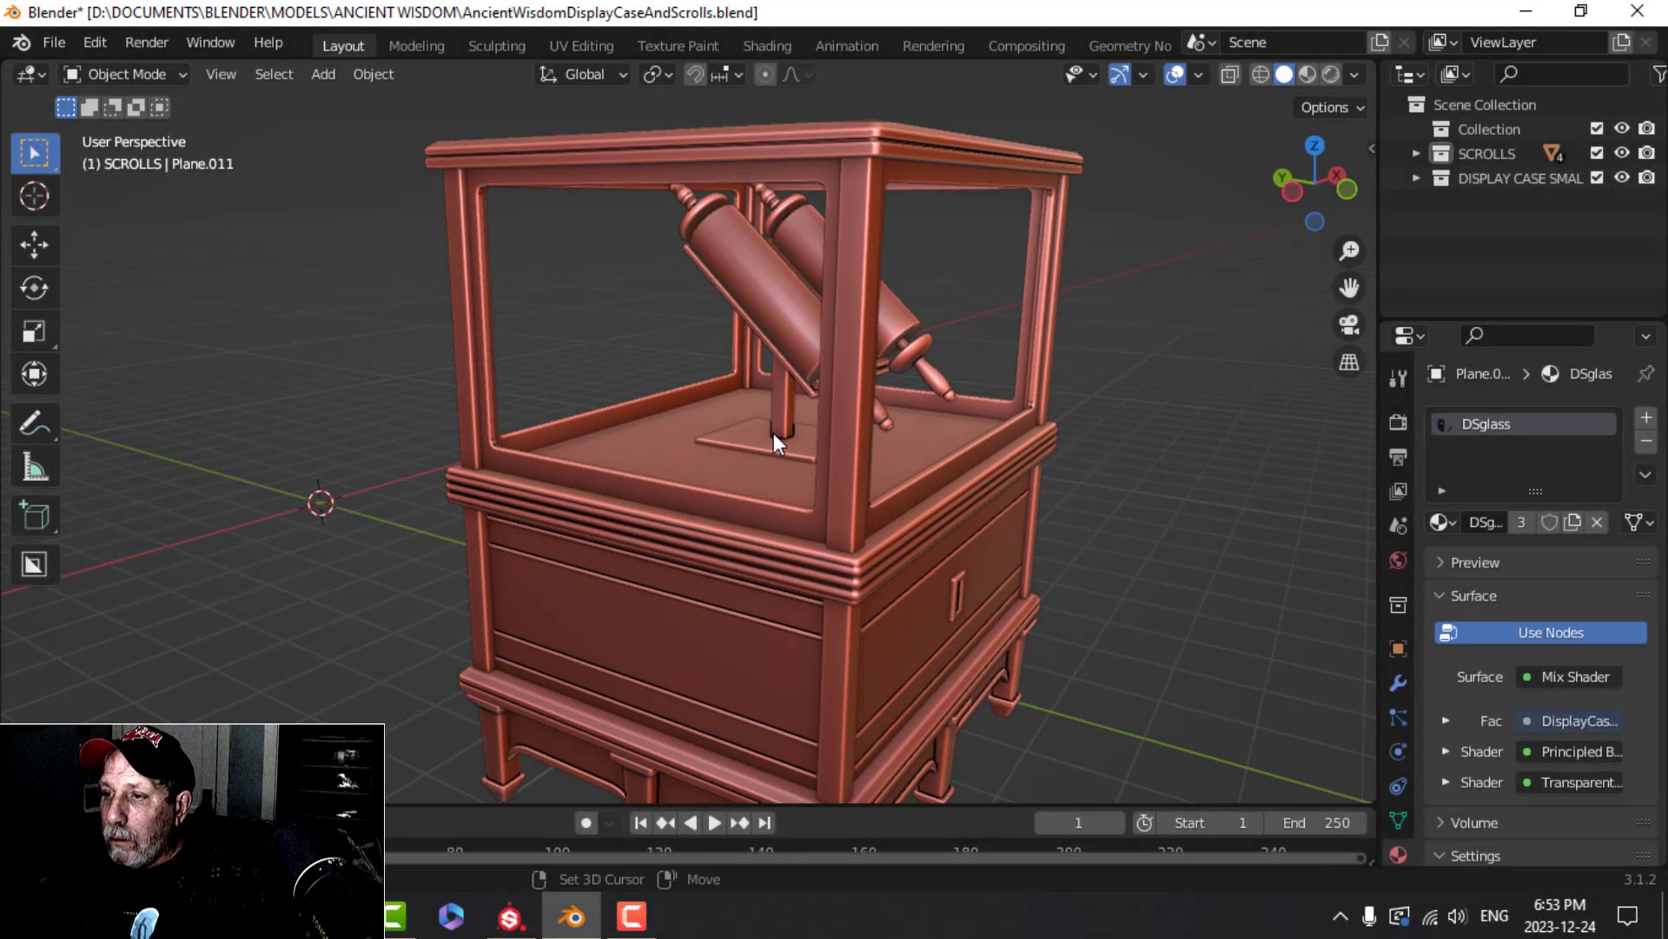
# In Blender, hide the display case collection and frame the scroll model in the Shading workspace
pyautogui.moveTo(774, 433); pyautogui.dragTo(834, 395, button='middle')
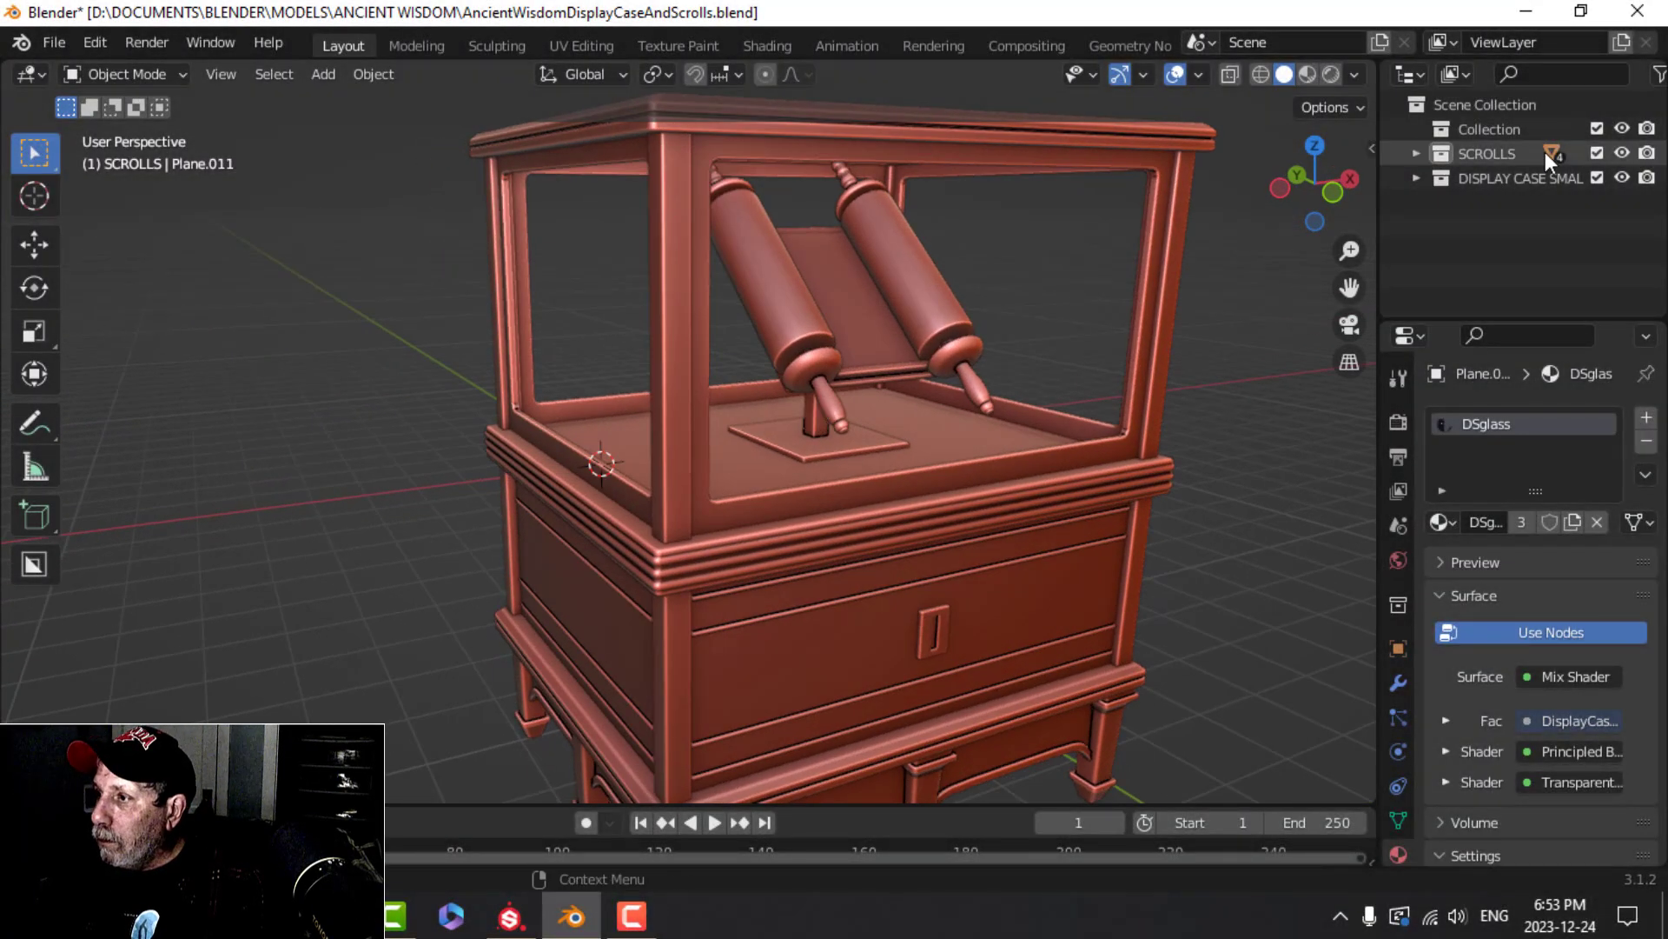
pyautogui.click(1621, 177)
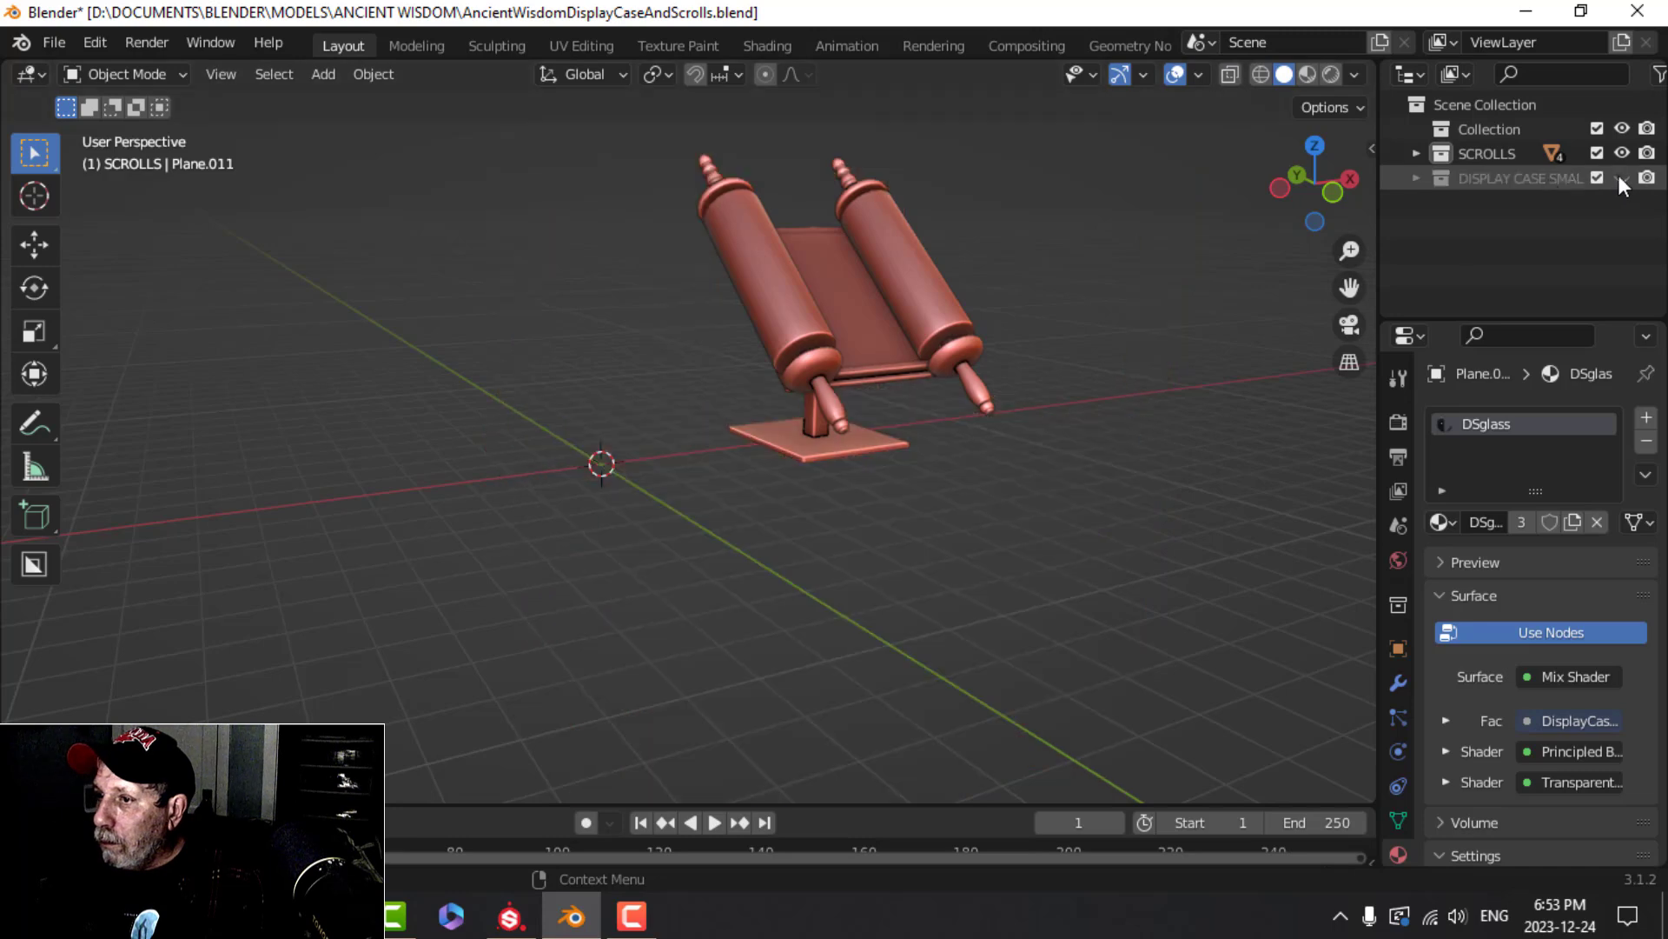
pyautogui.click(796, 287)
pyautogui.click(749, 51)
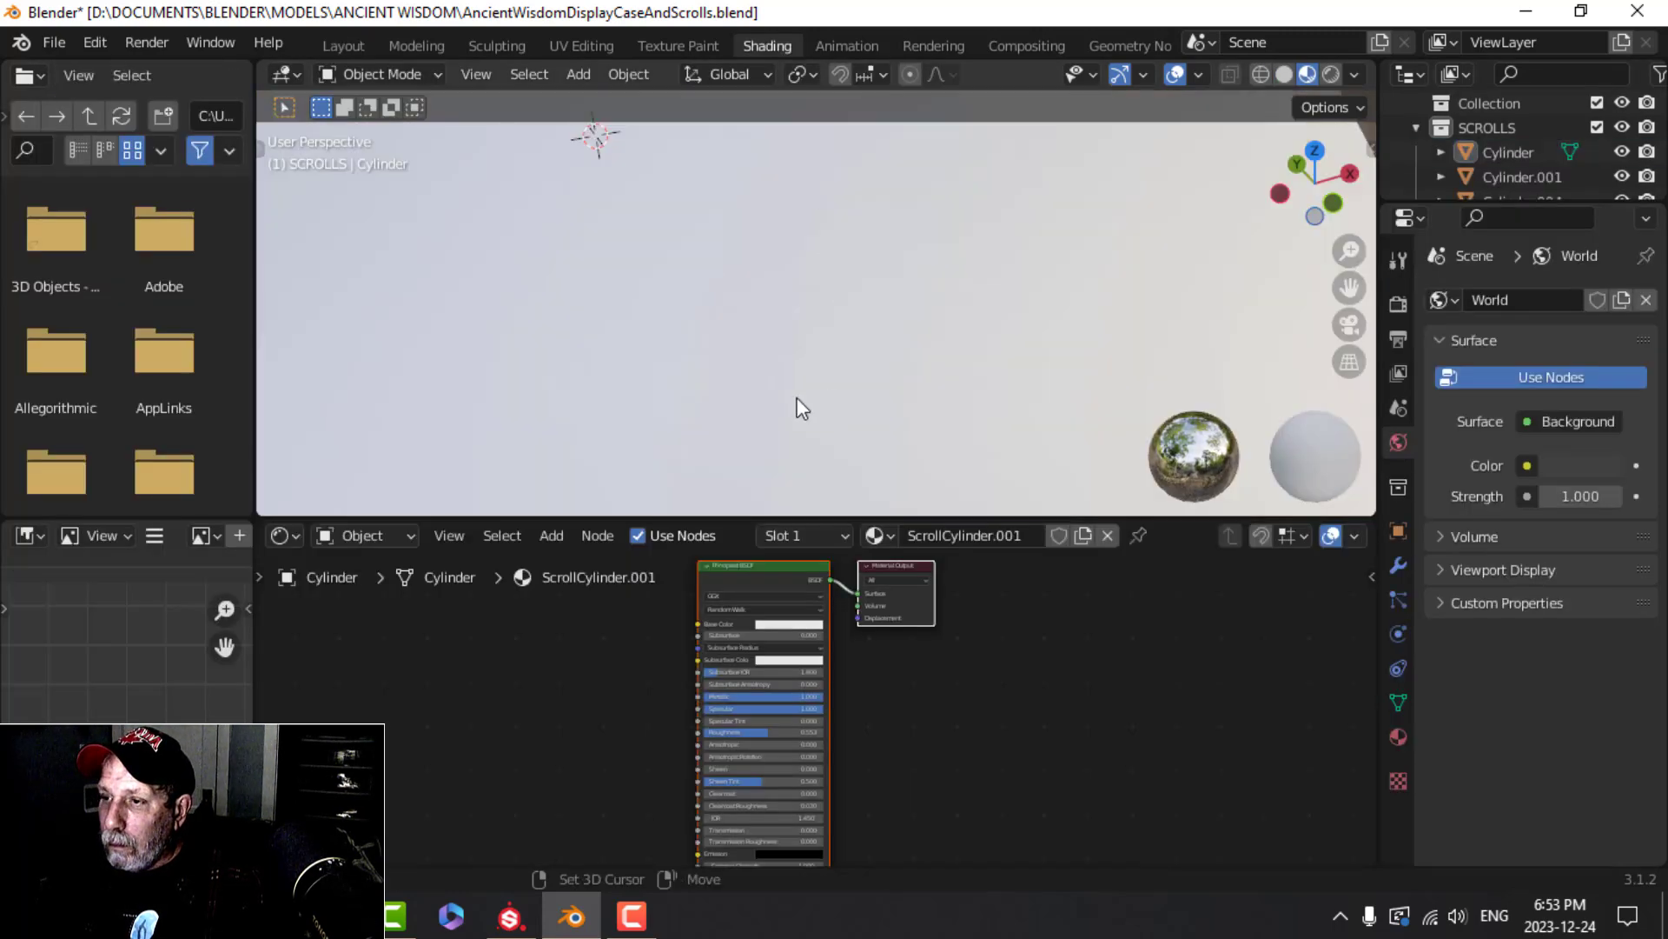
pyautogui.moveTo(747, 400); pyautogui.dragTo(777, 383, button='middle')
pyautogui.scroll(2, 777, 383)
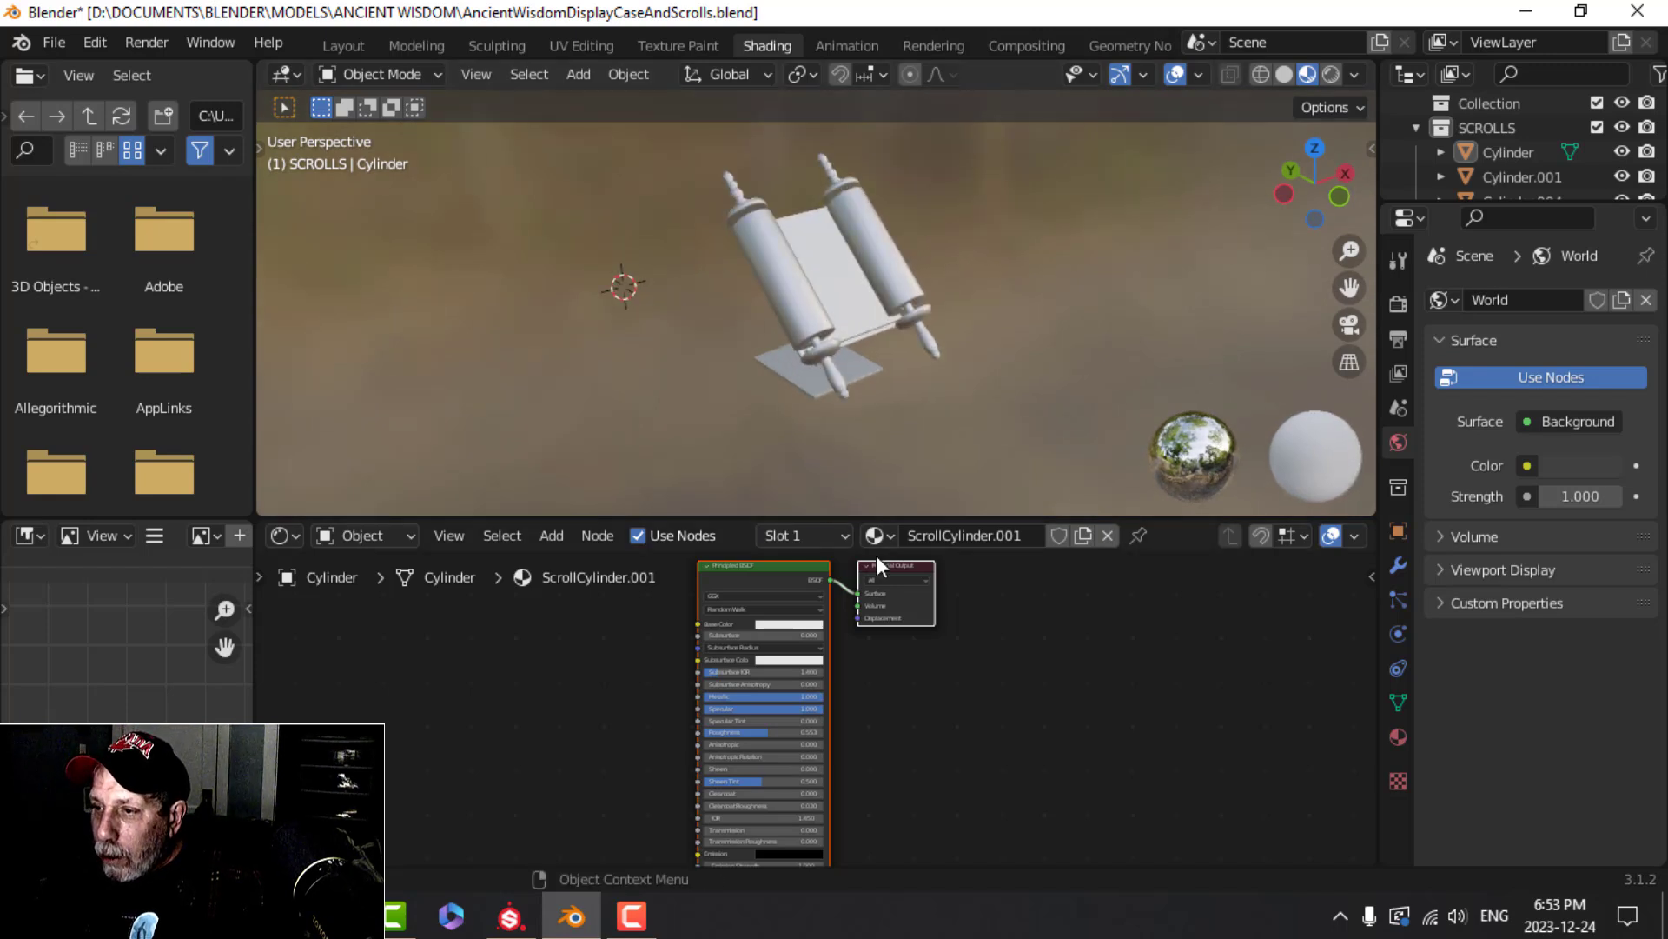
# Assign the existing ScrollCylinder material to the two paper rolls in place of ScrollCylinder.001
pyautogui.click(816, 301)
pyautogui.moveTo(895, 590); pyautogui.dragTo(947, 587, button='middle')
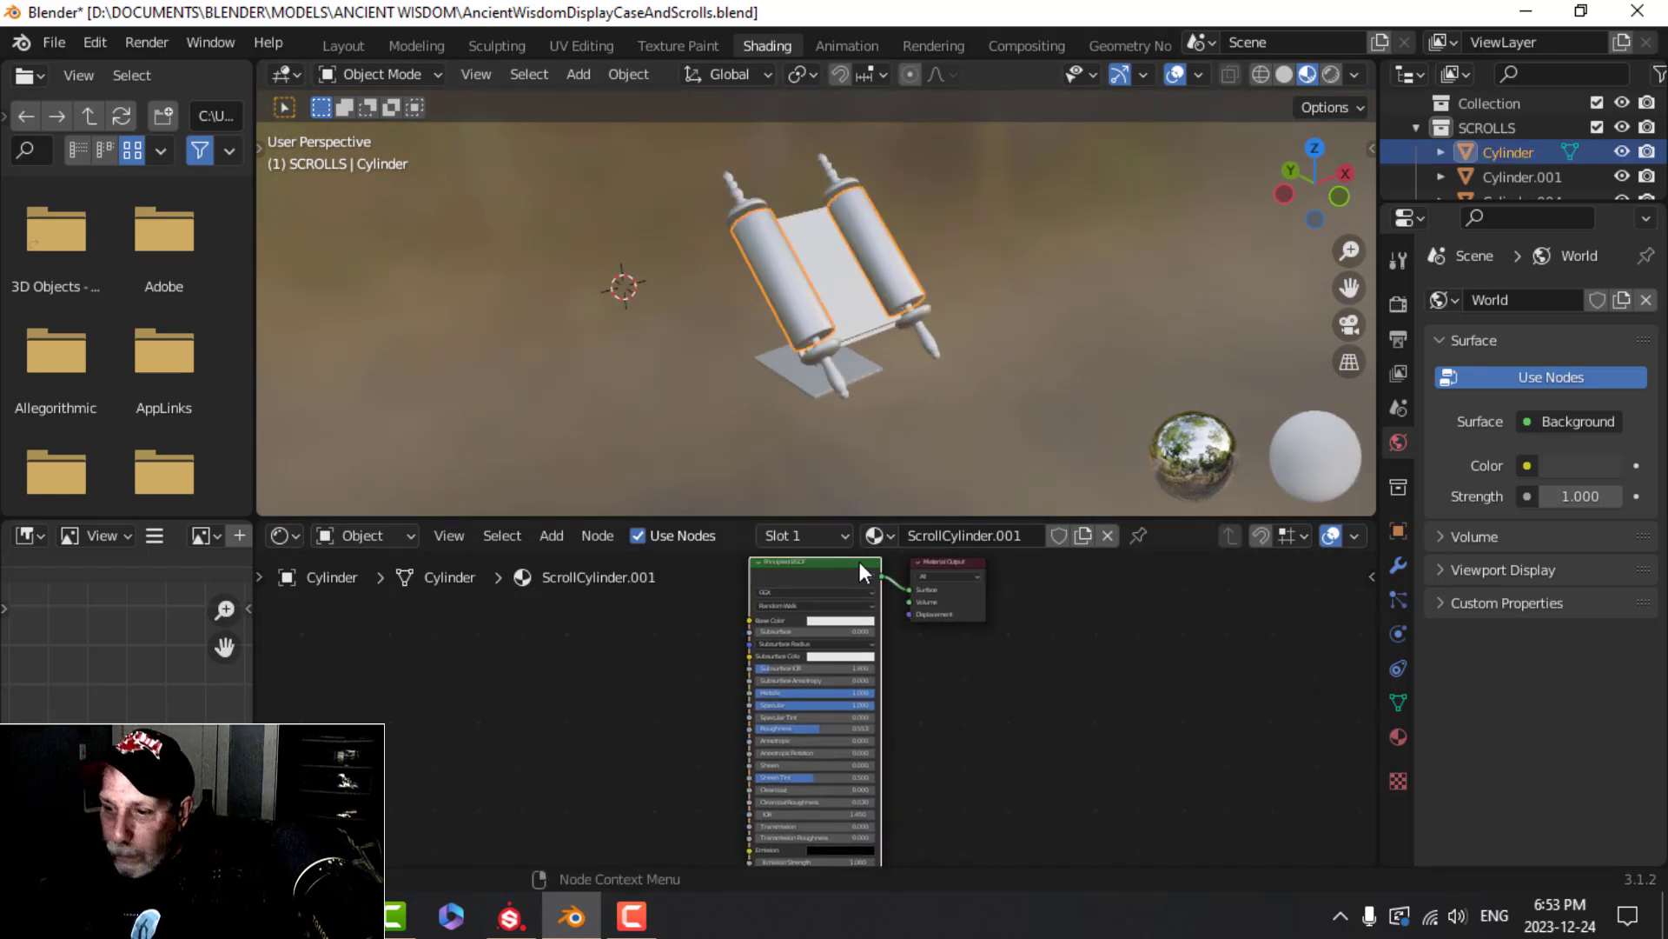
pyautogui.hotkey('ctrl', 'shift', 't')
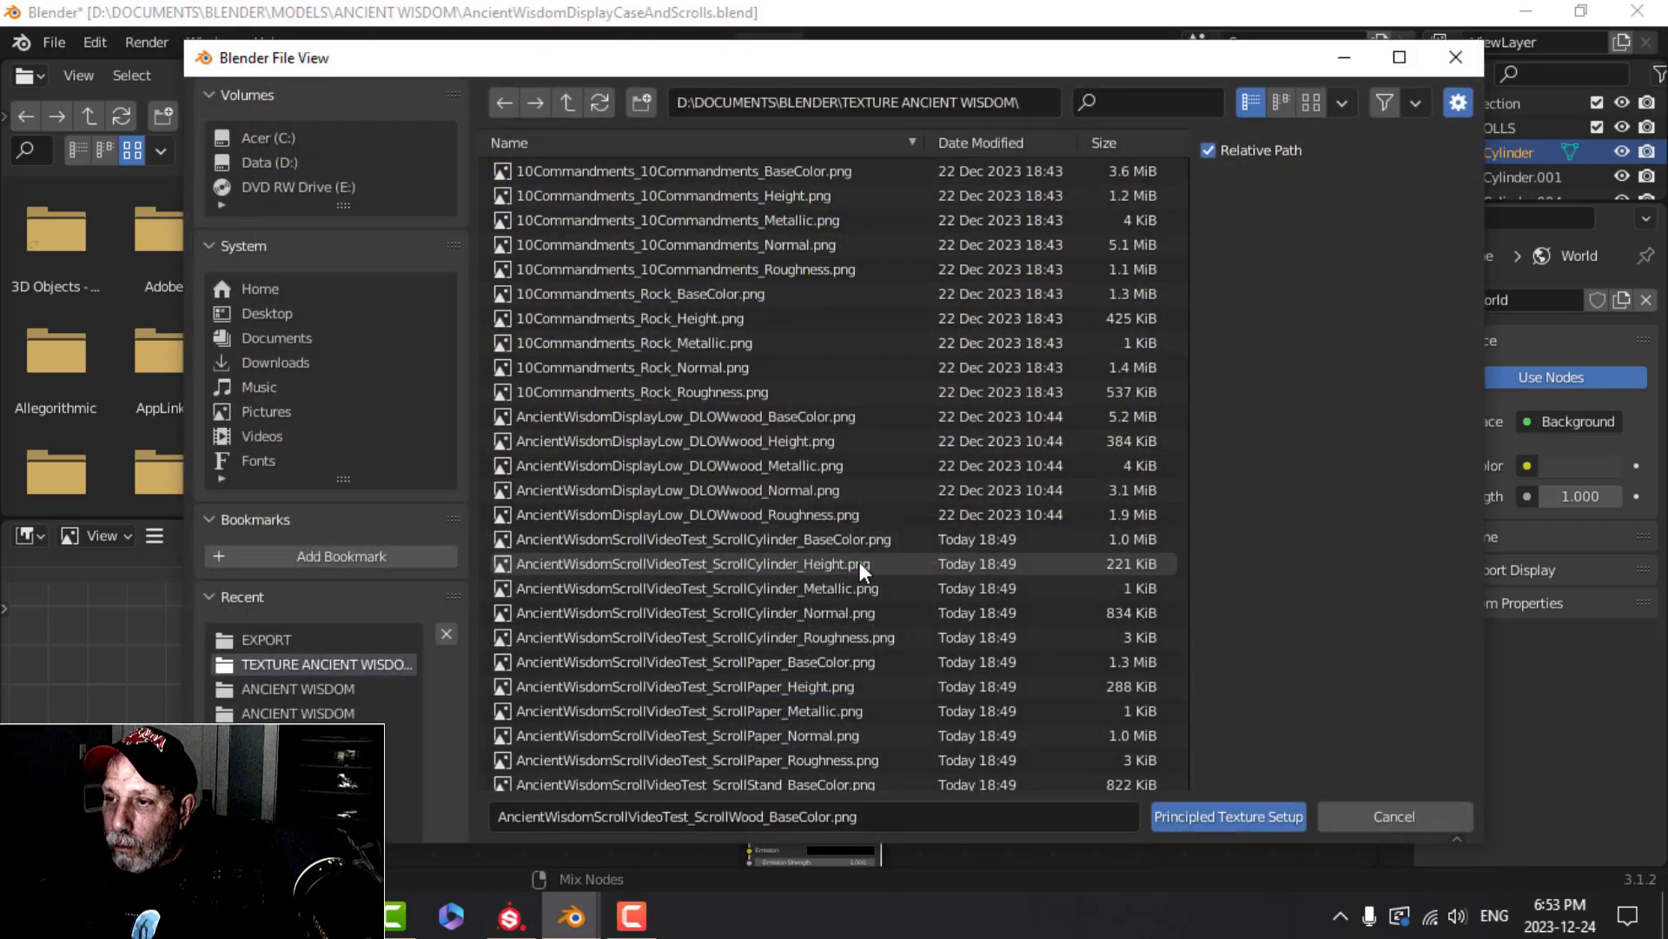
pyautogui.press('Escape')
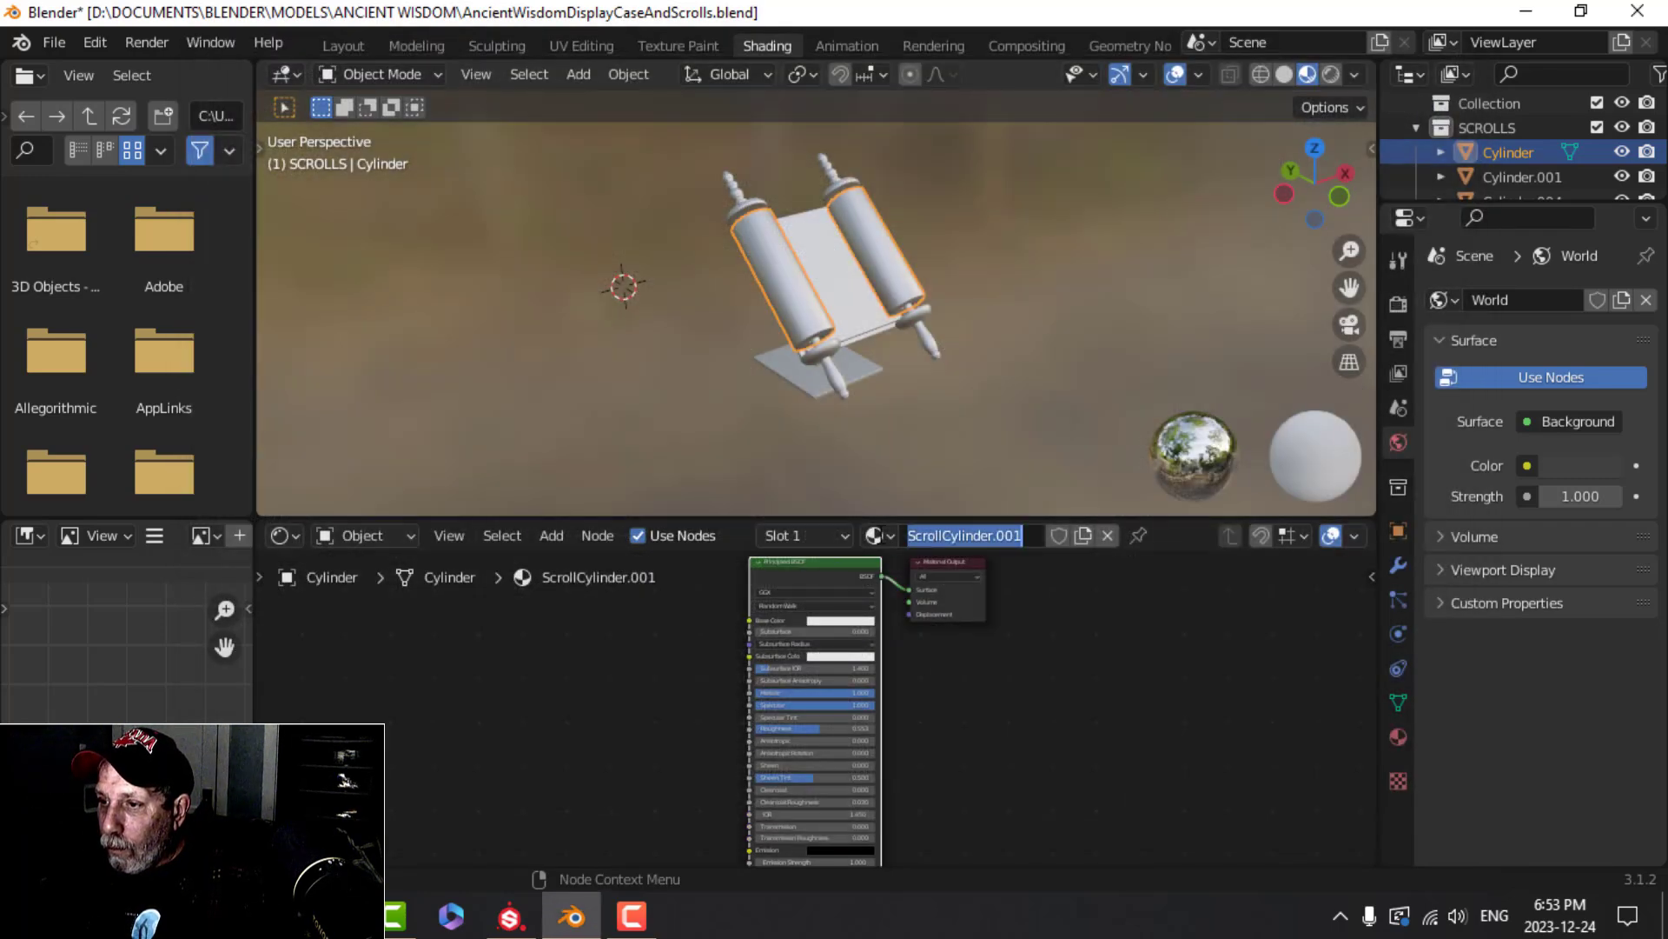
pyautogui.click(878, 536)
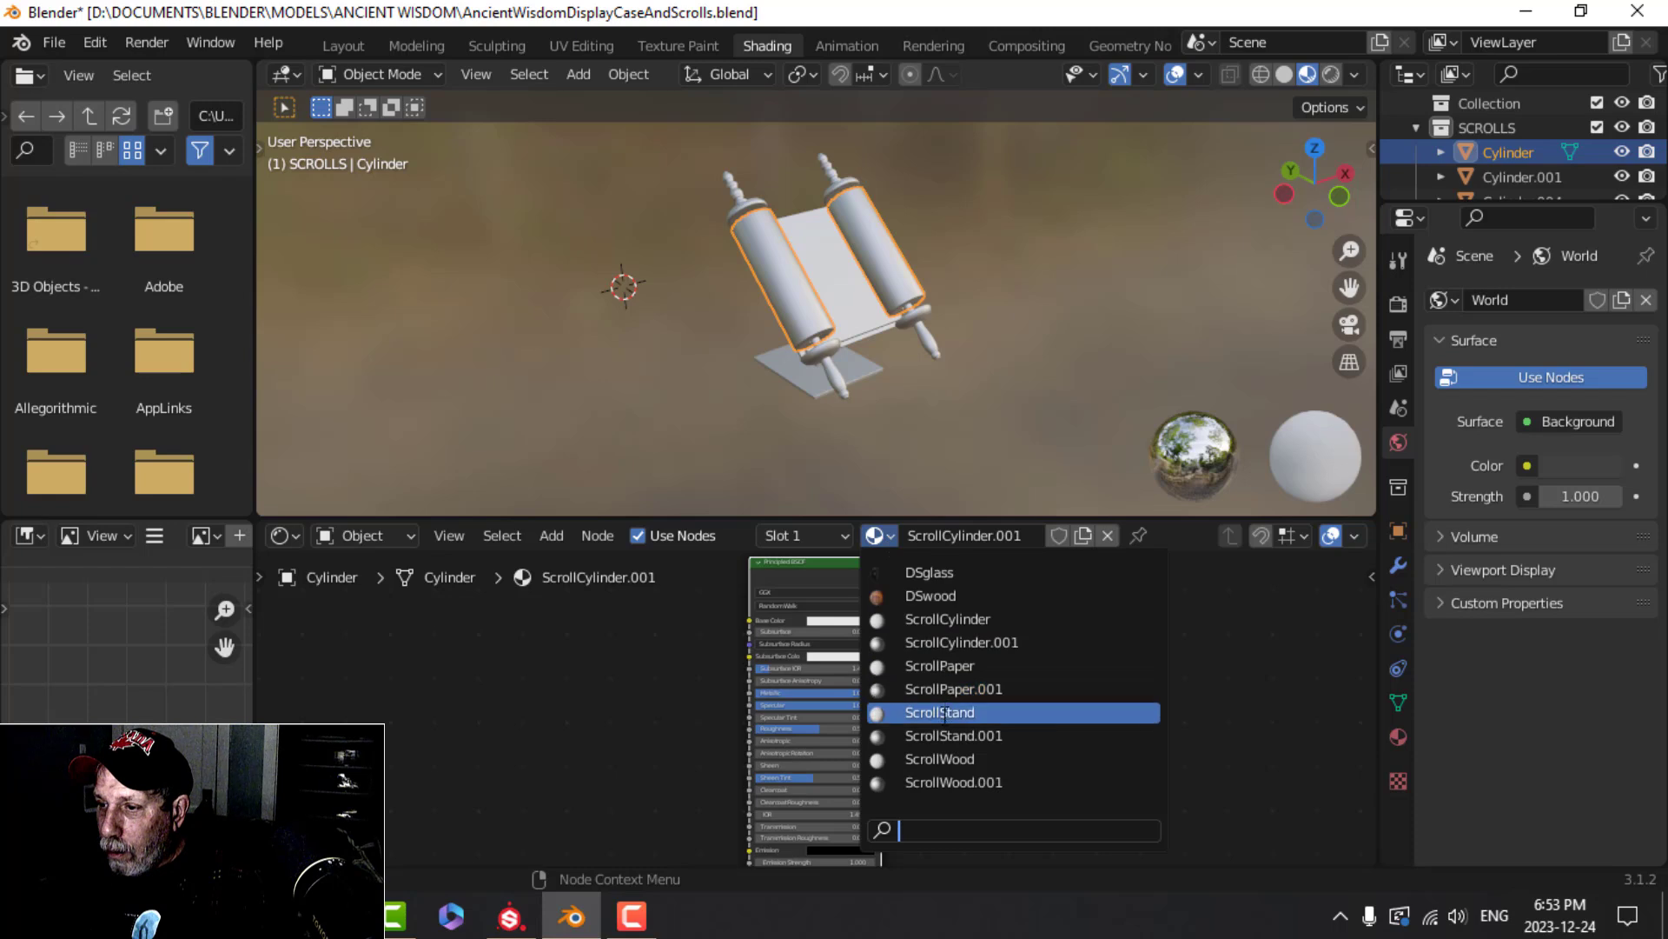
pyautogui.click(945, 619)
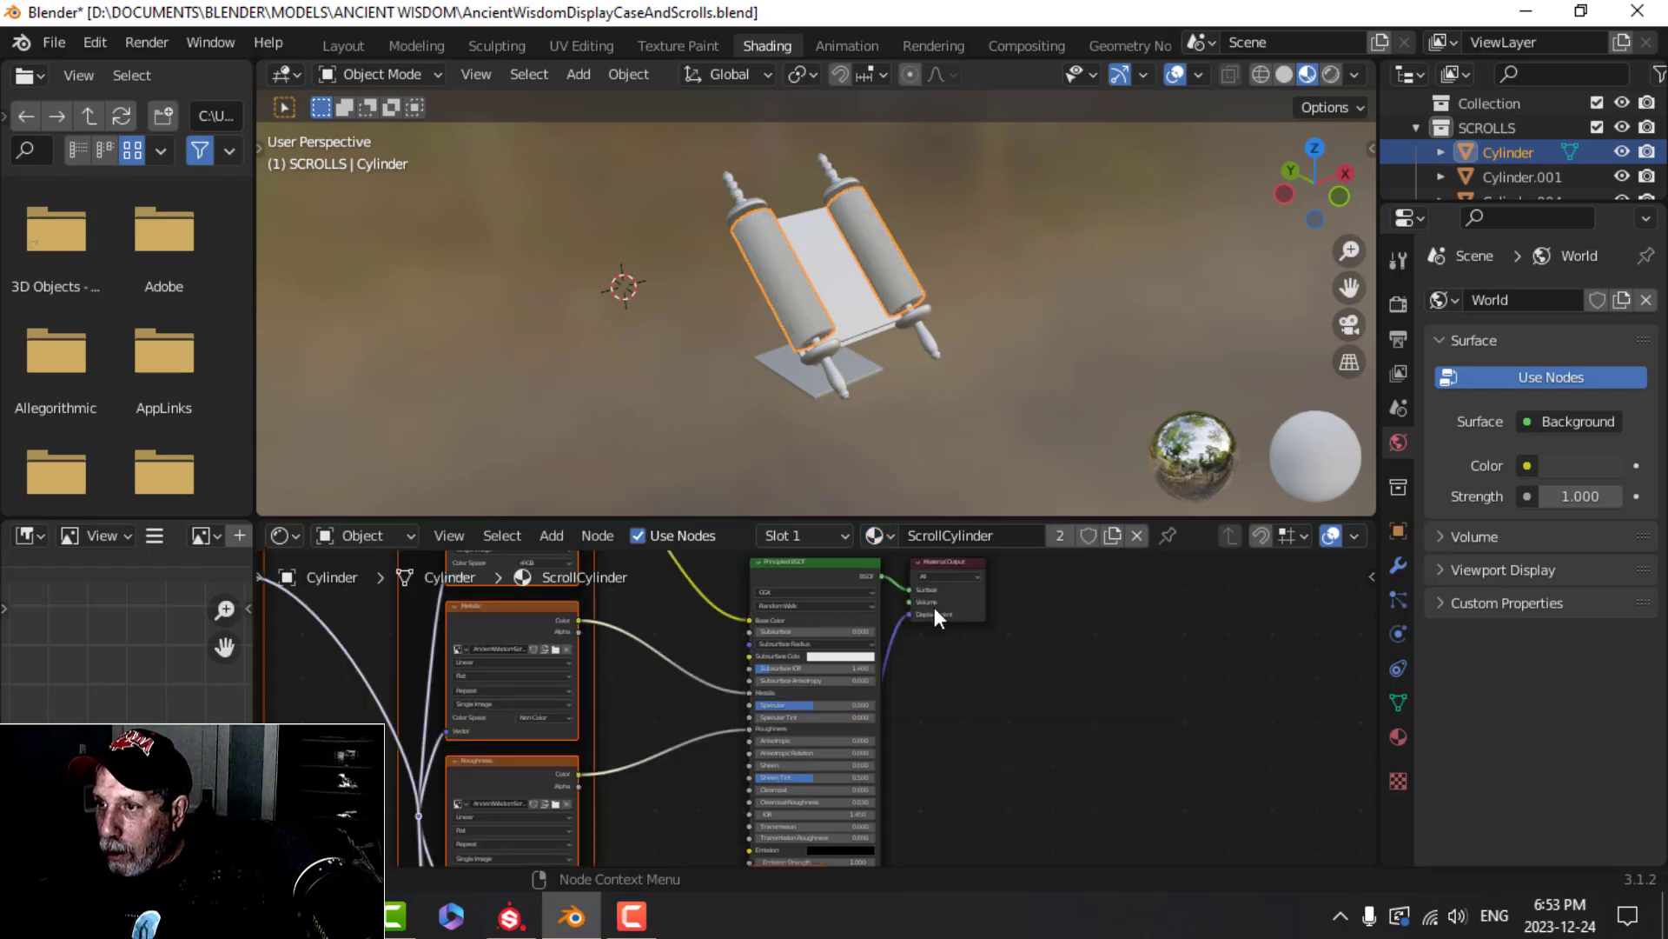
# Assign the existing ScrollPaper material to the flat sheet between the rolls and deselect everything
pyautogui.scroll(6, 904, 330)
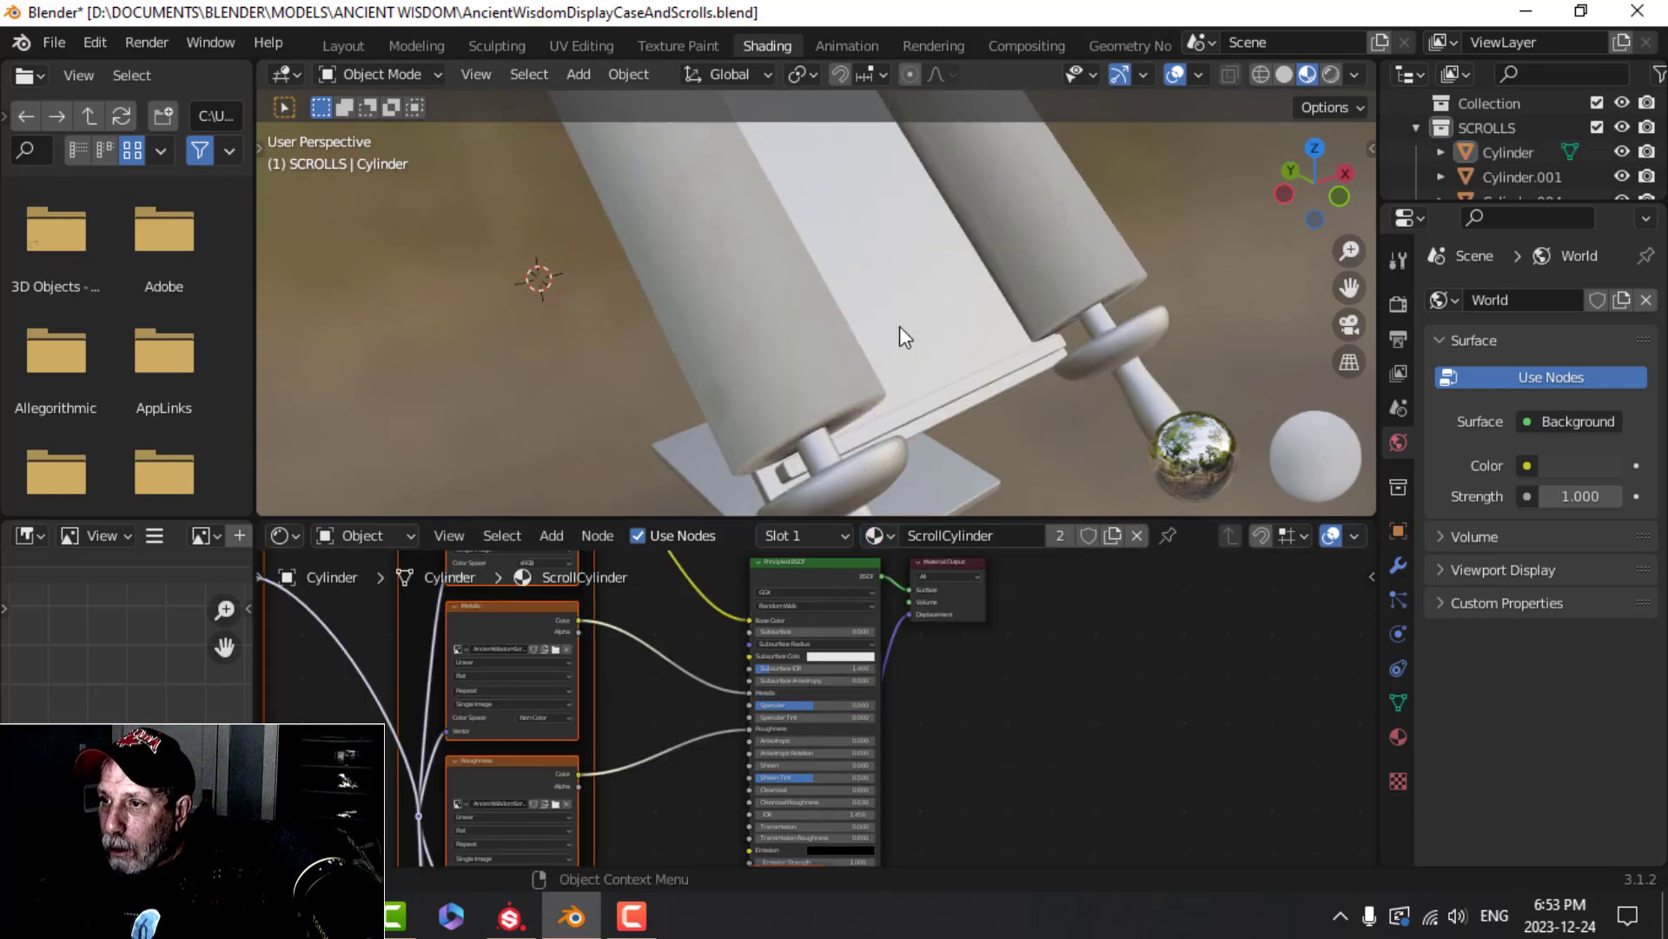
pyautogui.click(899, 327)
pyautogui.click(879, 536)
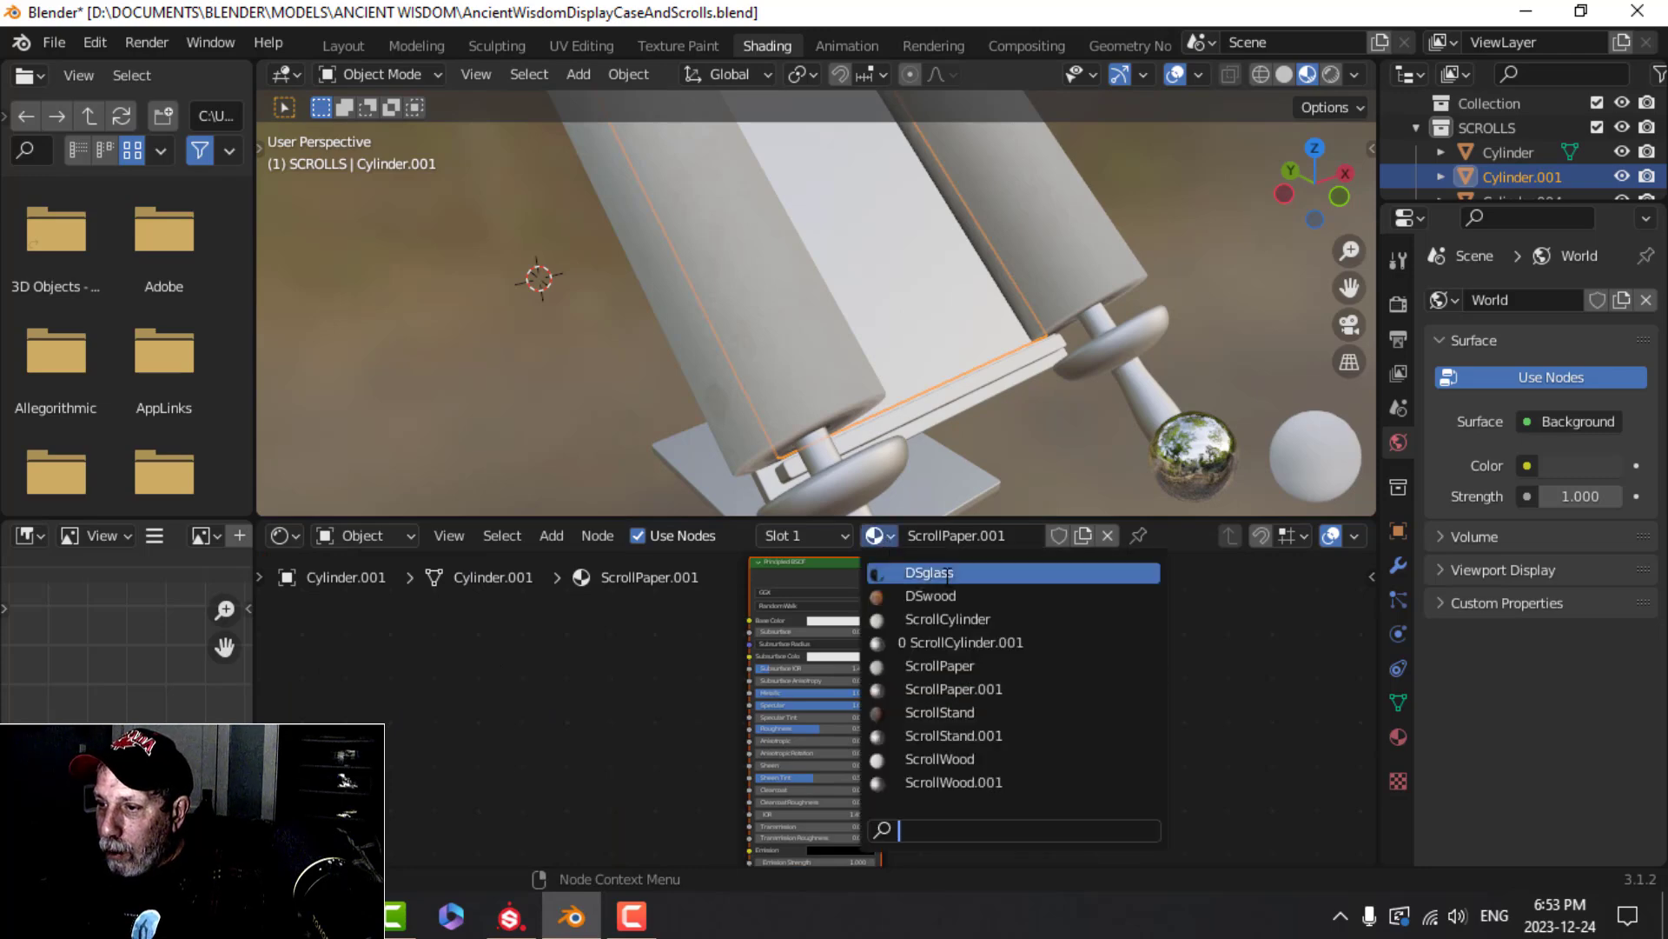
pyautogui.click(947, 663)
pyautogui.hotkey('alt', 'a')
# Assign the existing ScrollStand material to the stand beneath the scroll
pyautogui.scroll(-5, 862, 304)
pyautogui.moveTo(864, 318); pyautogui.dragTo(782, 425, button='middle')
pyautogui.scroll(6, 834, 348)
pyautogui.click(783, 425)
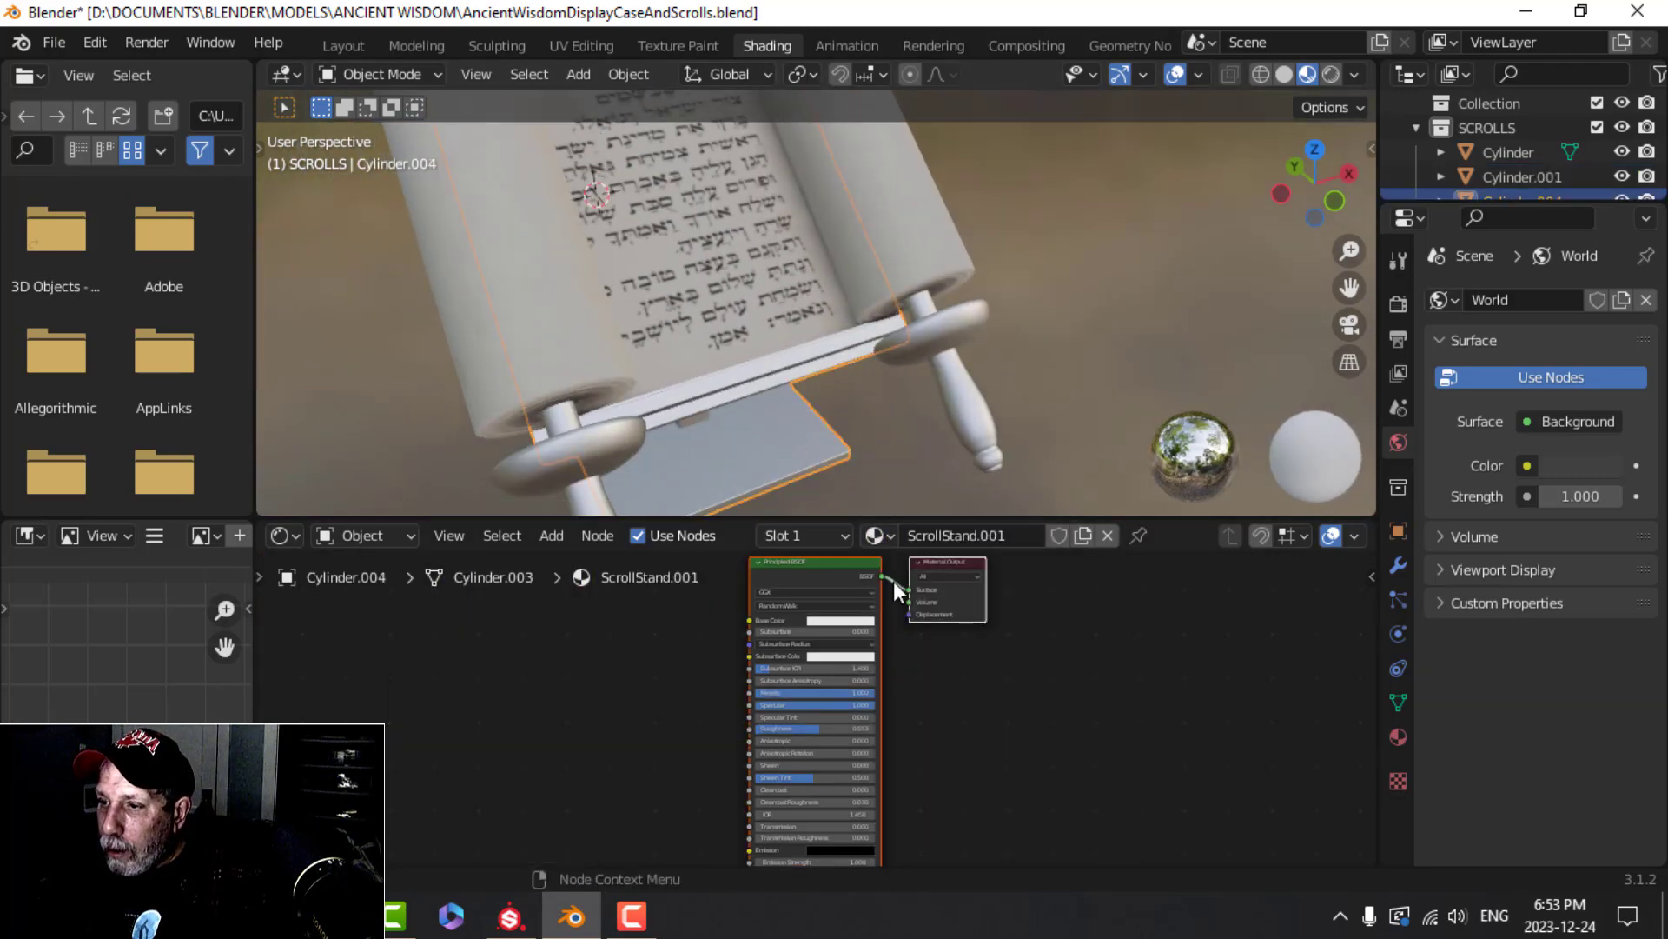
pyautogui.click(878, 535)
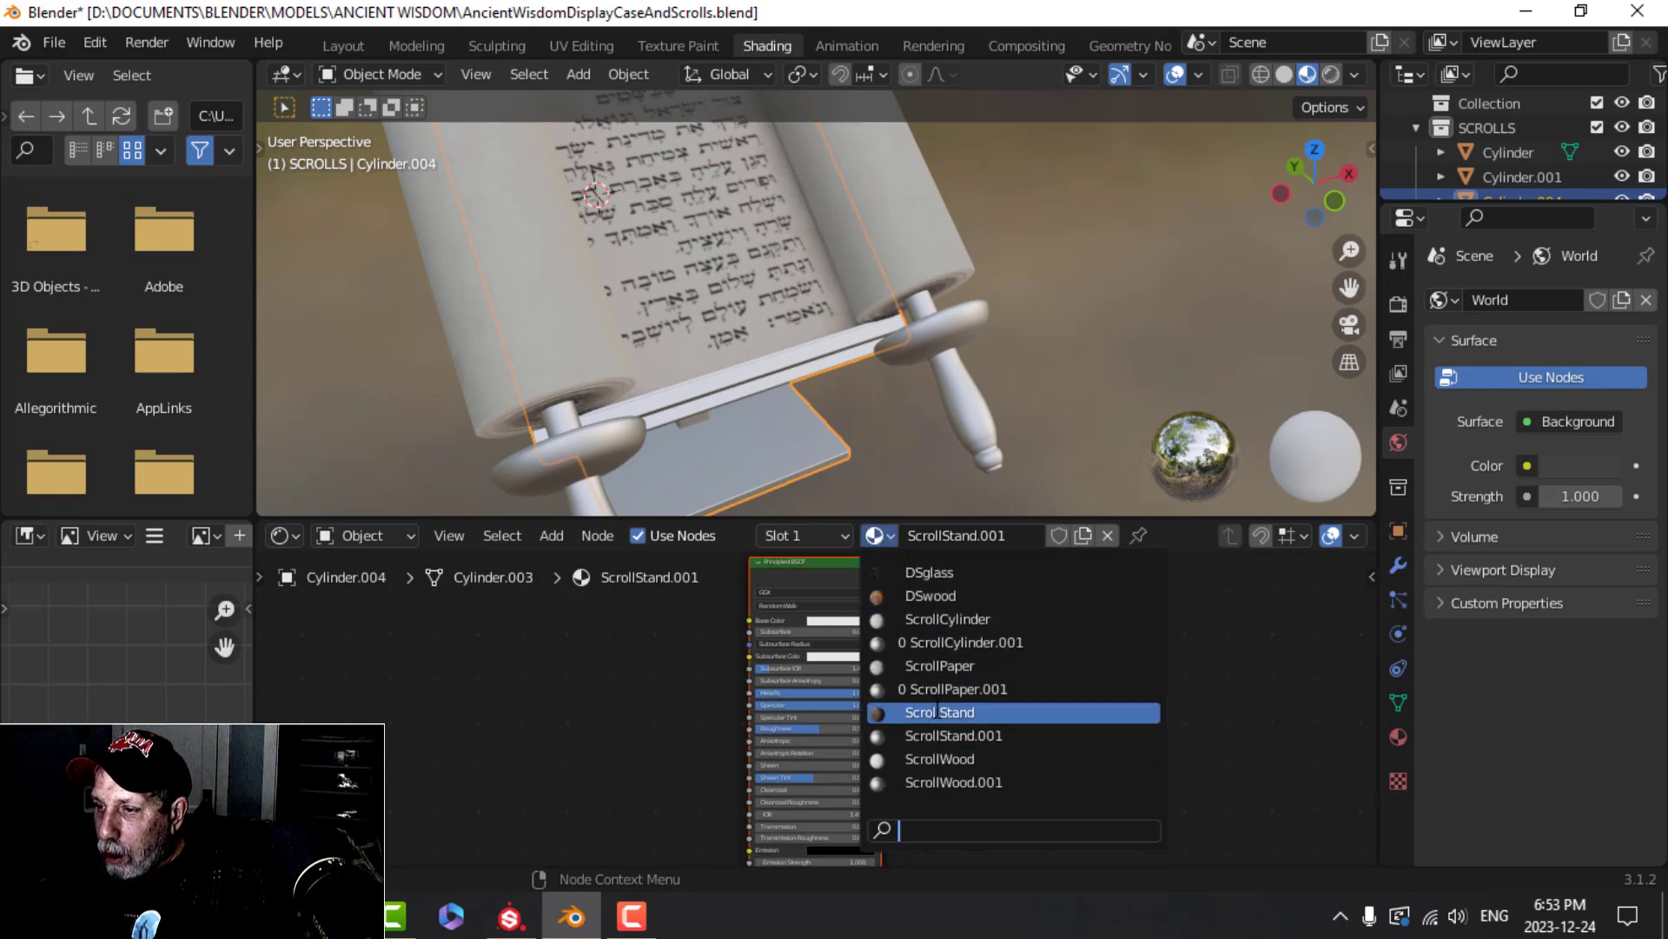
pyautogui.click(939, 711)
# Assign the existing ScrollWood material to the two roller handles in place of ScrollWood.001
pyautogui.moveTo(801, 419); pyautogui.dragTo(770, 291, button='middle')
pyautogui.click(770, 290)
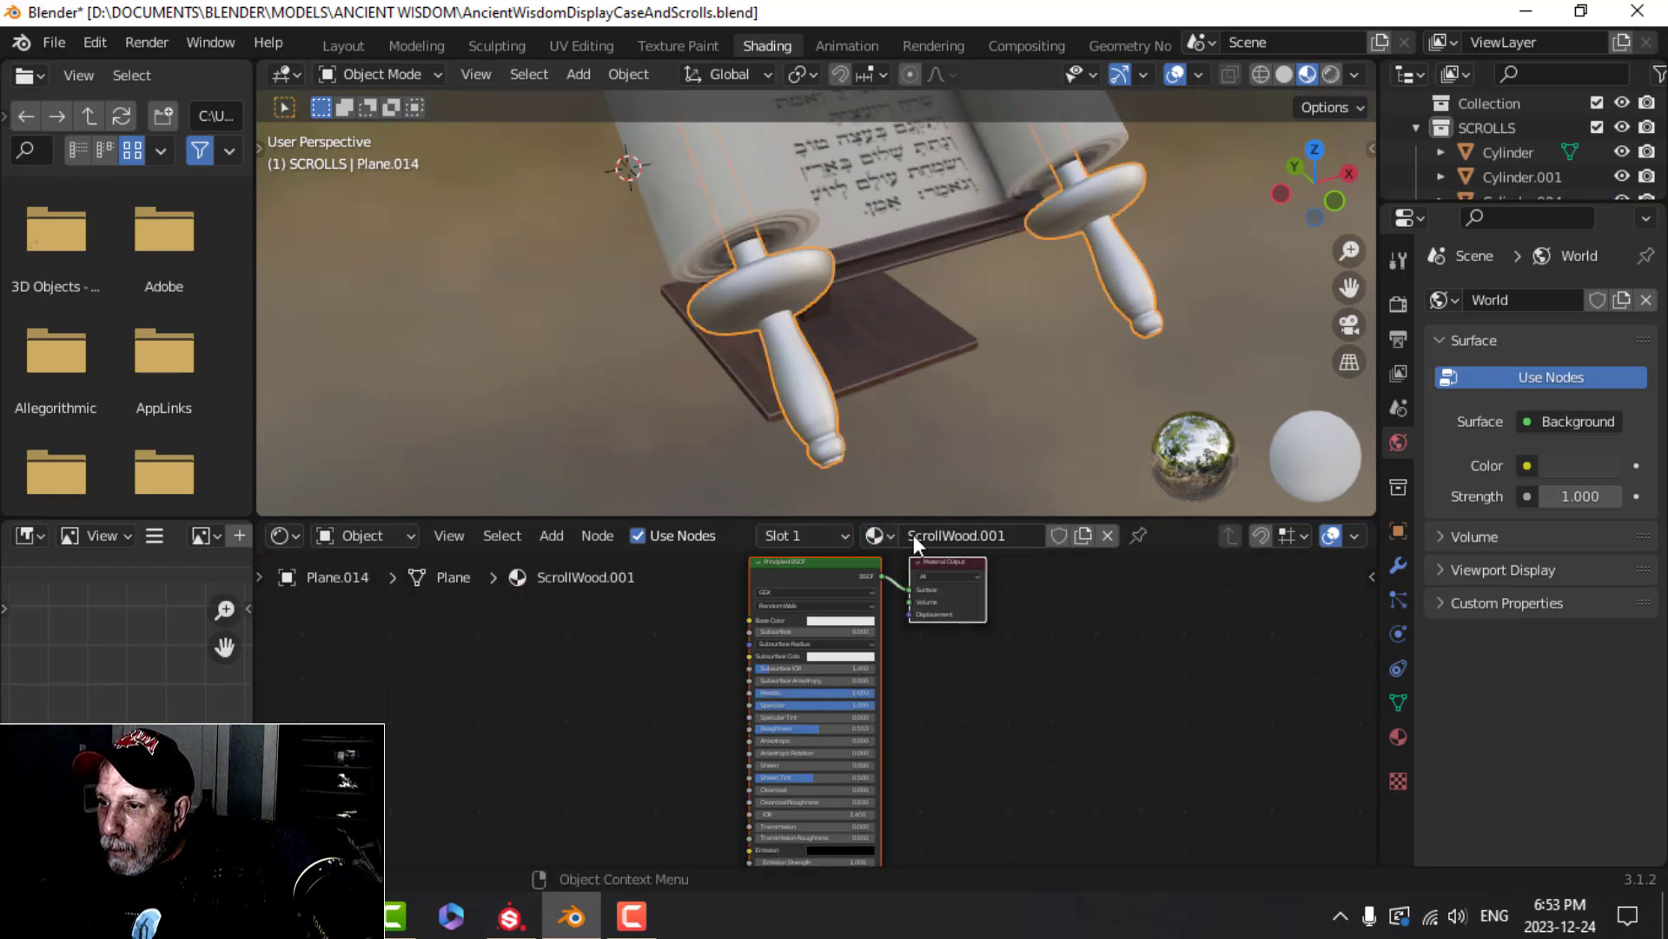
pyautogui.click(890, 533)
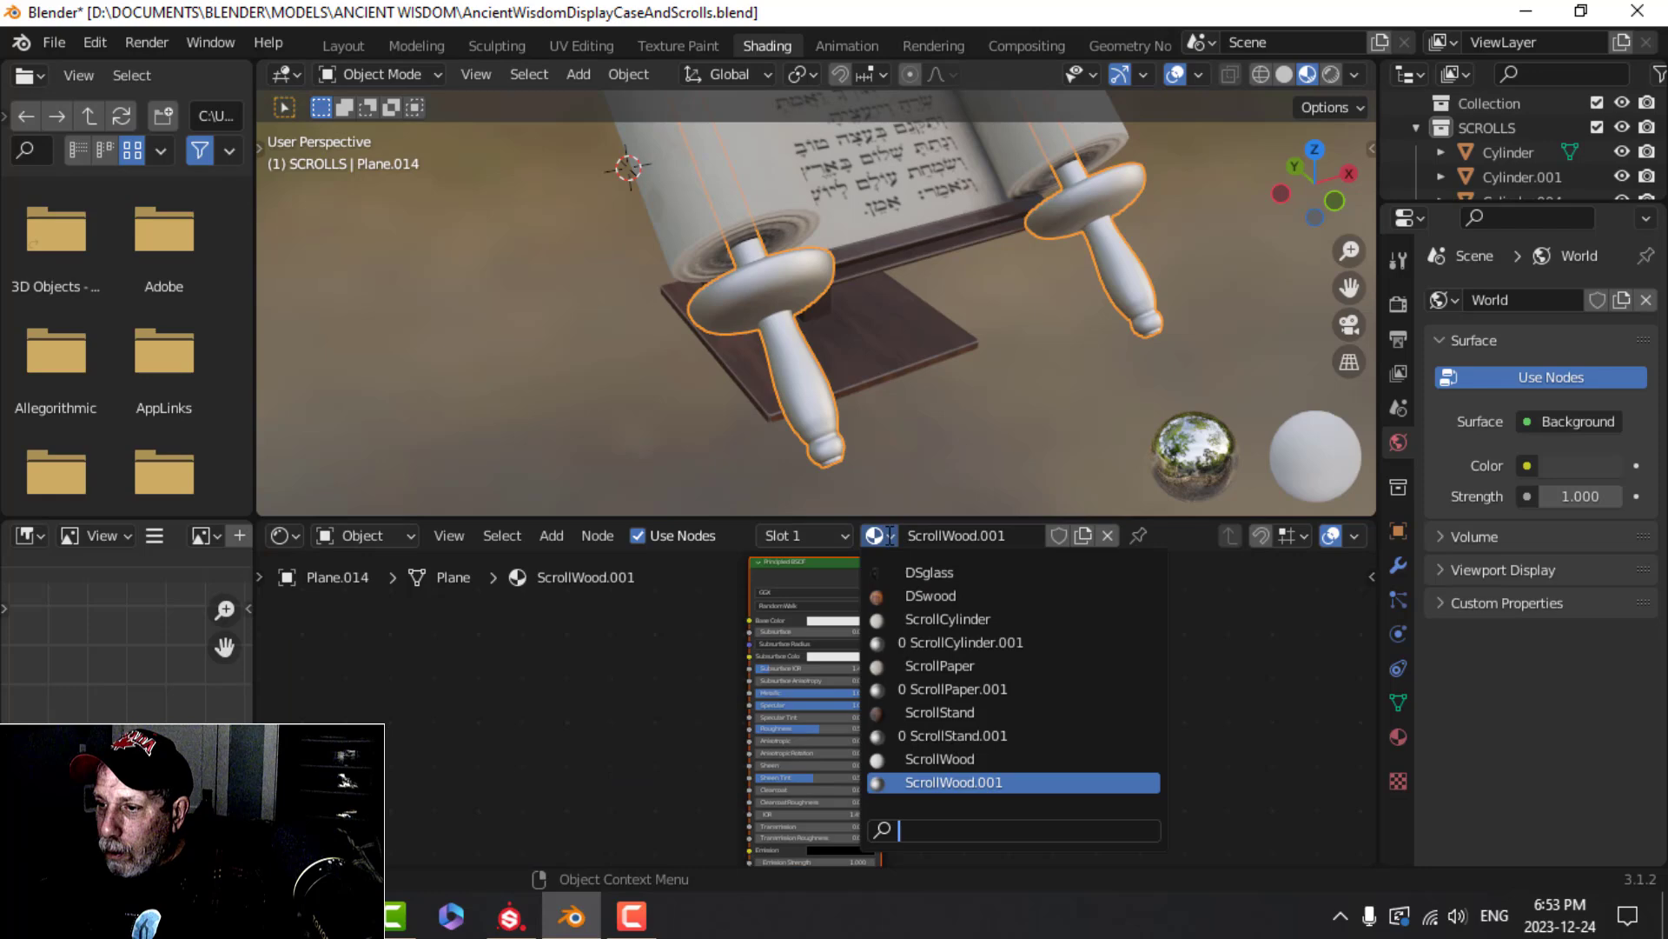
pyautogui.click(939, 759)
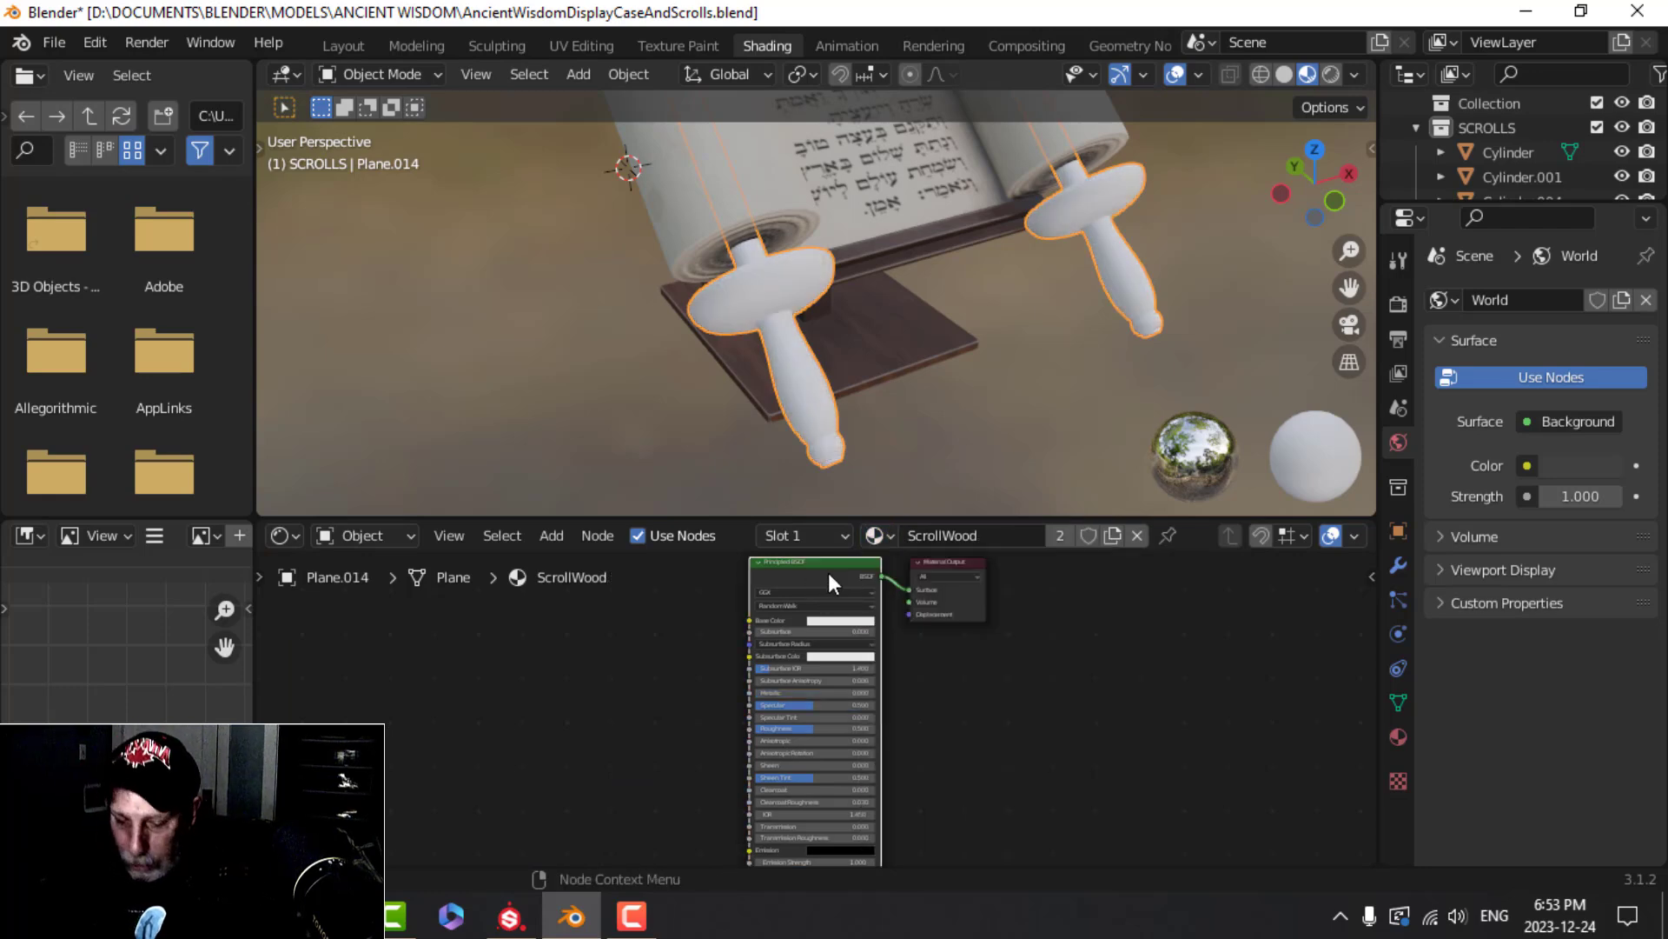
# Build the ScrollWood material with Principled Texture Setup from the five ScrollWood maps: BaseColor, Height, Metallic, Normal and Roughness
pyautogui.hotkey('ctrl', 'shift', 't')
pyautogui.scroll(-6, 775, 586)
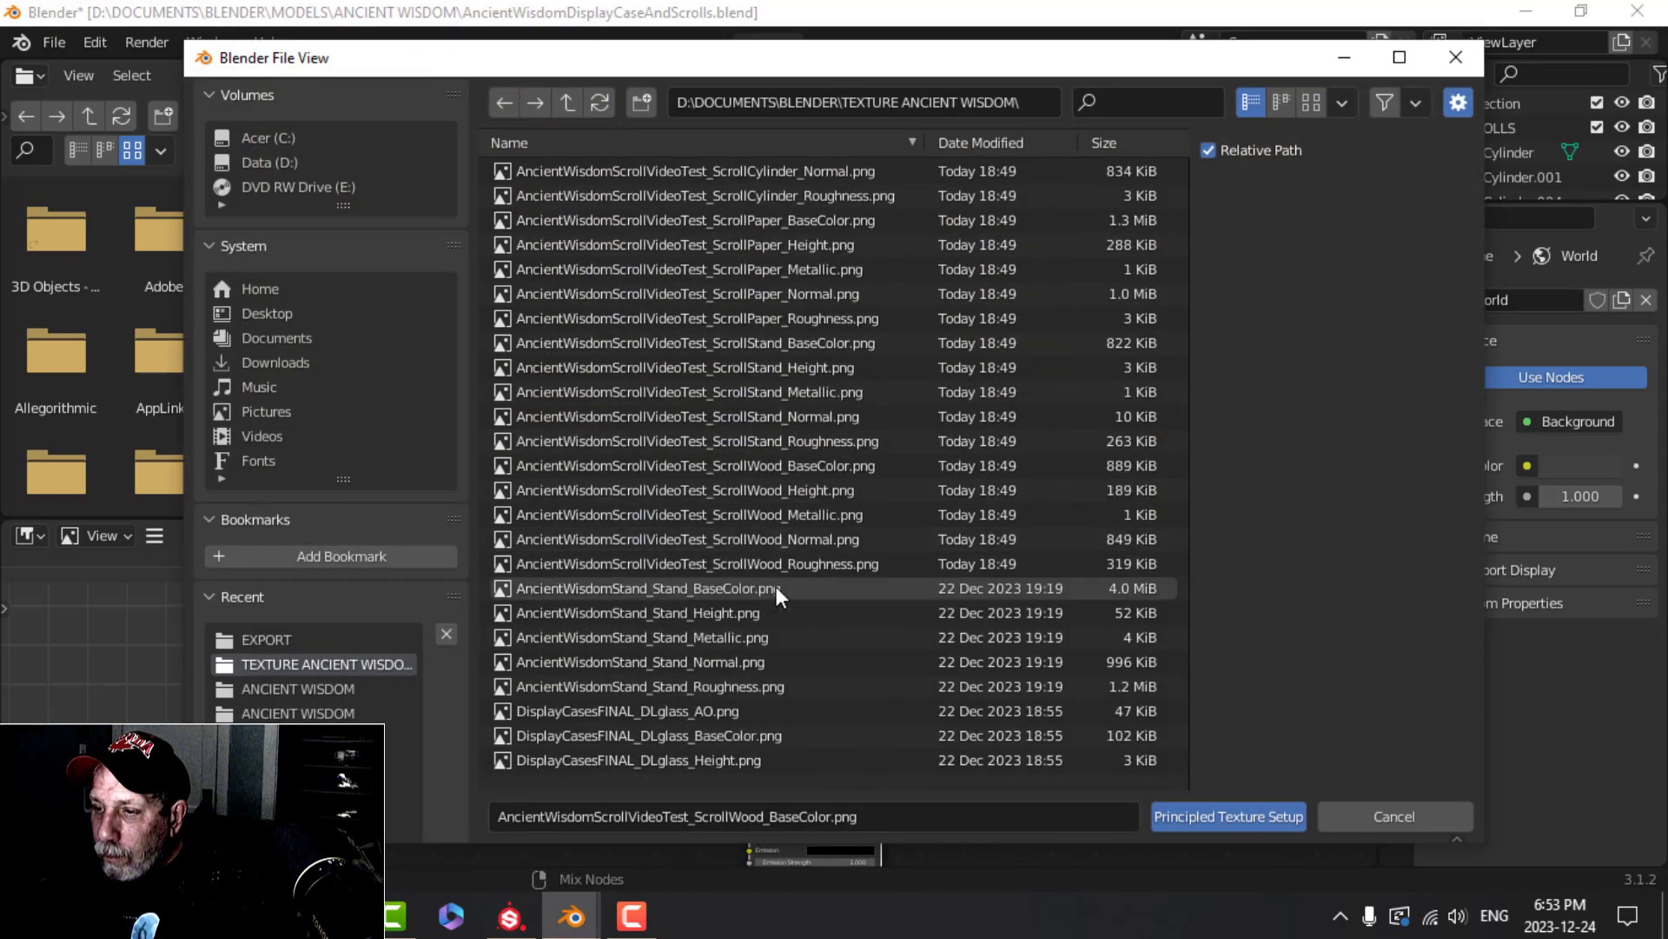
pyautogui.click(801, 416)
pyautogui.keyDown('shift'); pyautogui.click(815, 514); pyautogui.keyUp('shift')
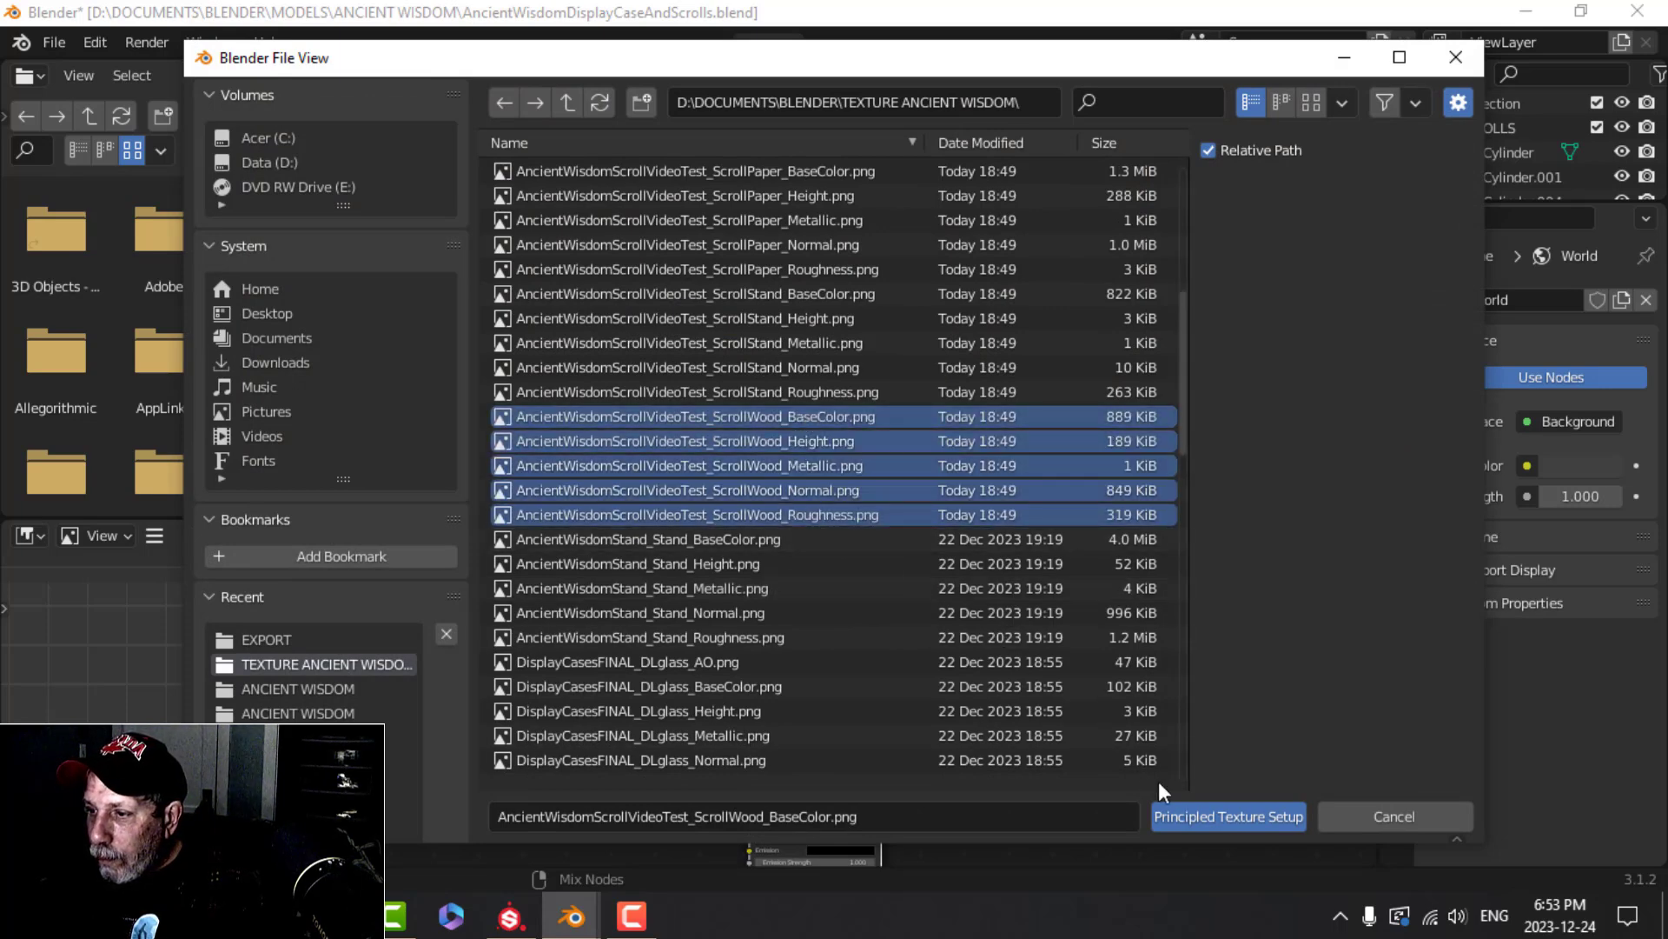
pyautogui.click(1181, 816)
pyautogui.scroll(-5, 926, 383)
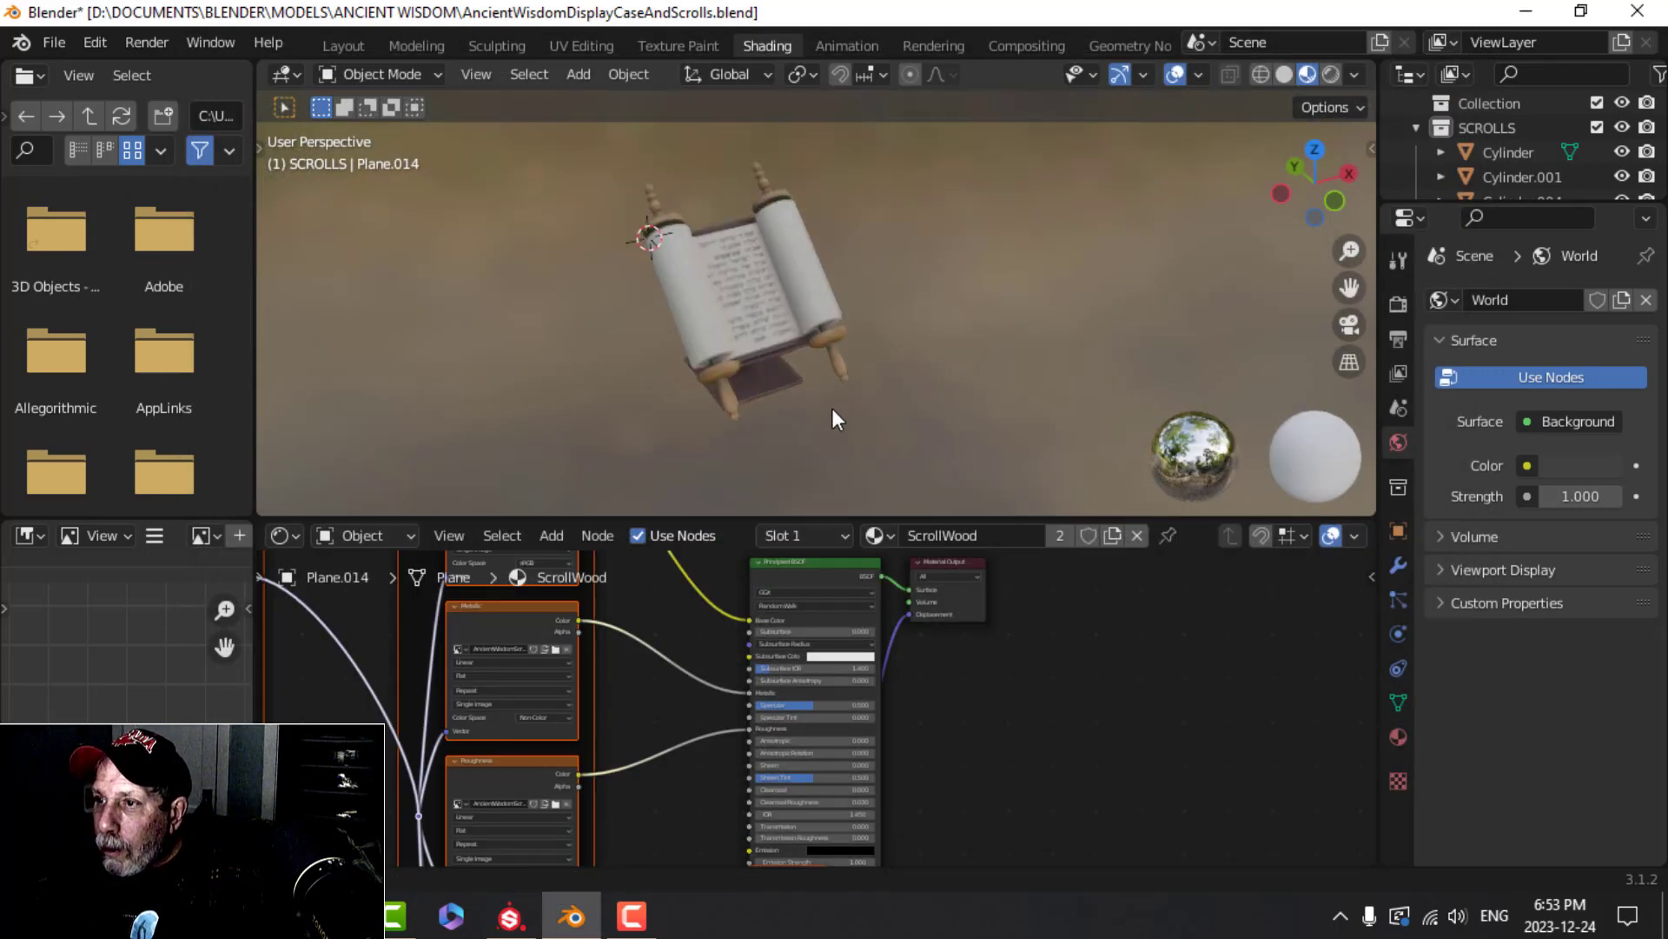
# Return to the Layout workspace, save the file and show the display case collection
pyautogui.click(352, 48)
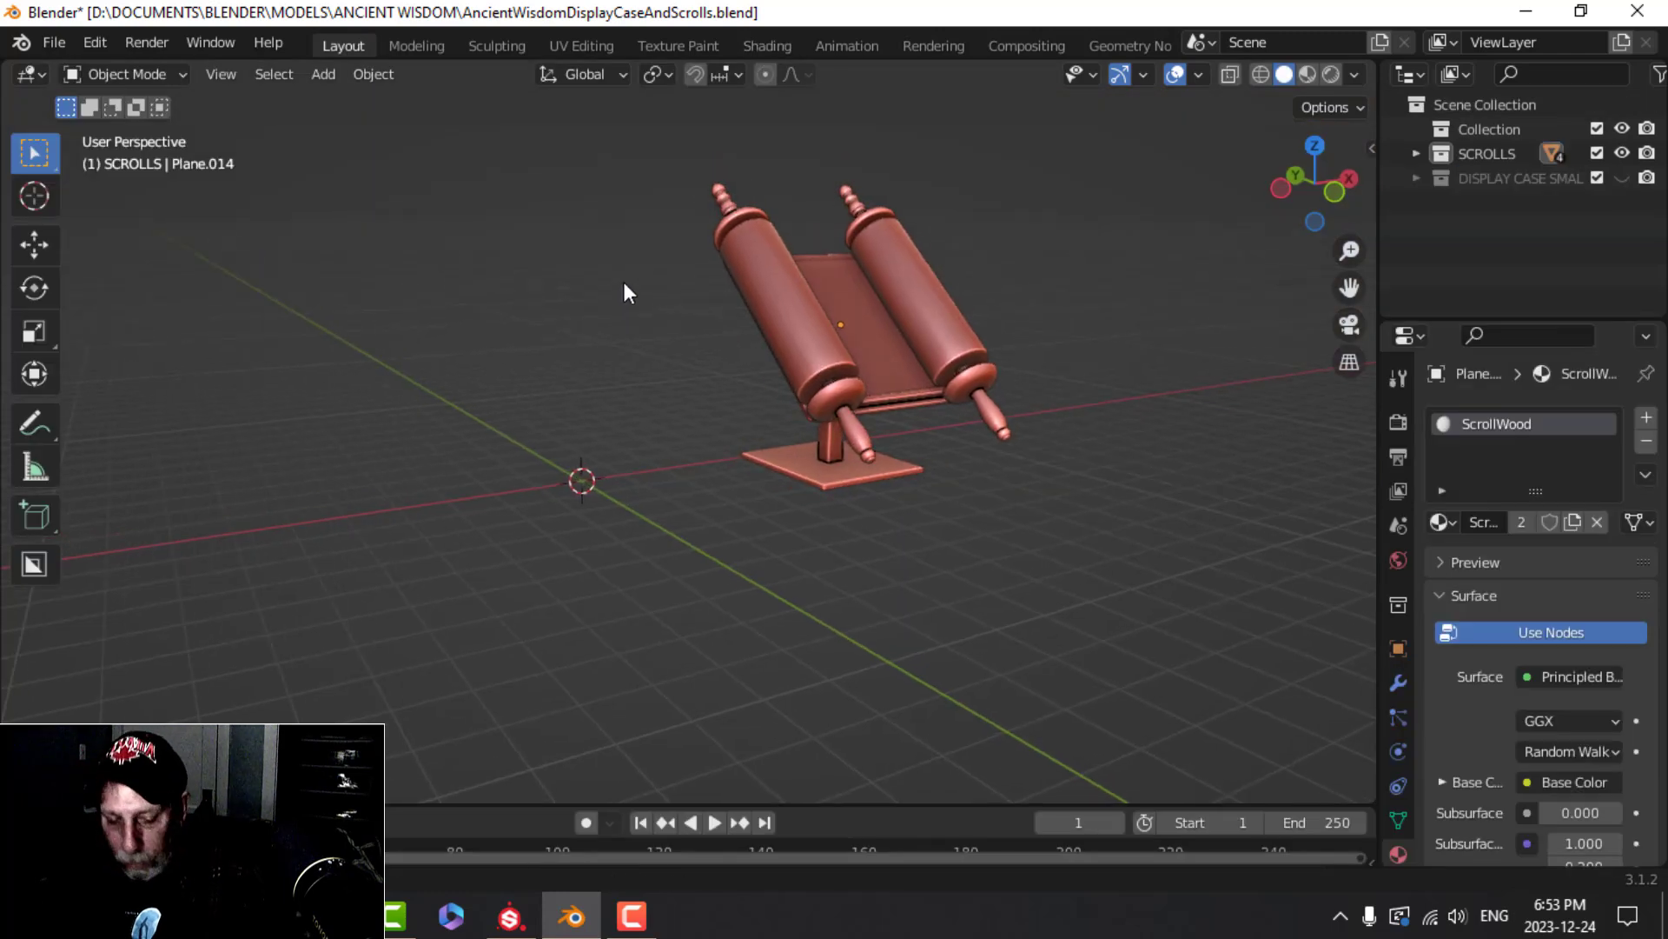
pyautogui.hotkey('ctrl', 's')
pyautogui.click(1622, 177)
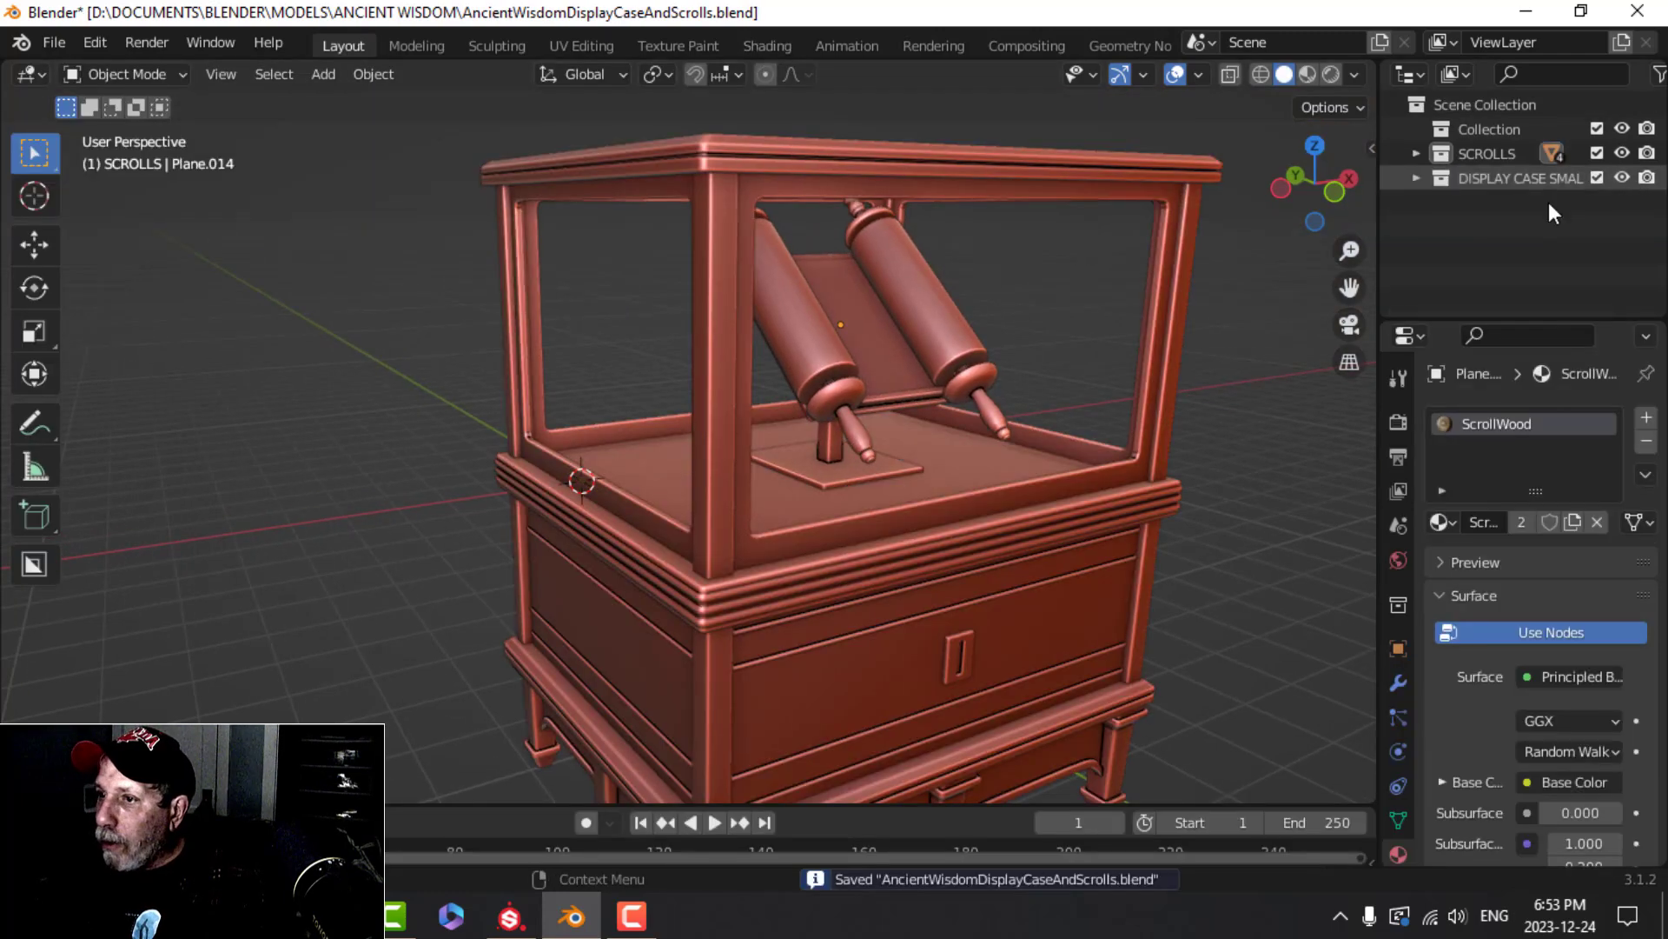
# Reveal the display case's hidden glass panes and hide them again
pyautogui.moveTo(904, 372); pyautogui.dragTo(904, 401, button='middle')
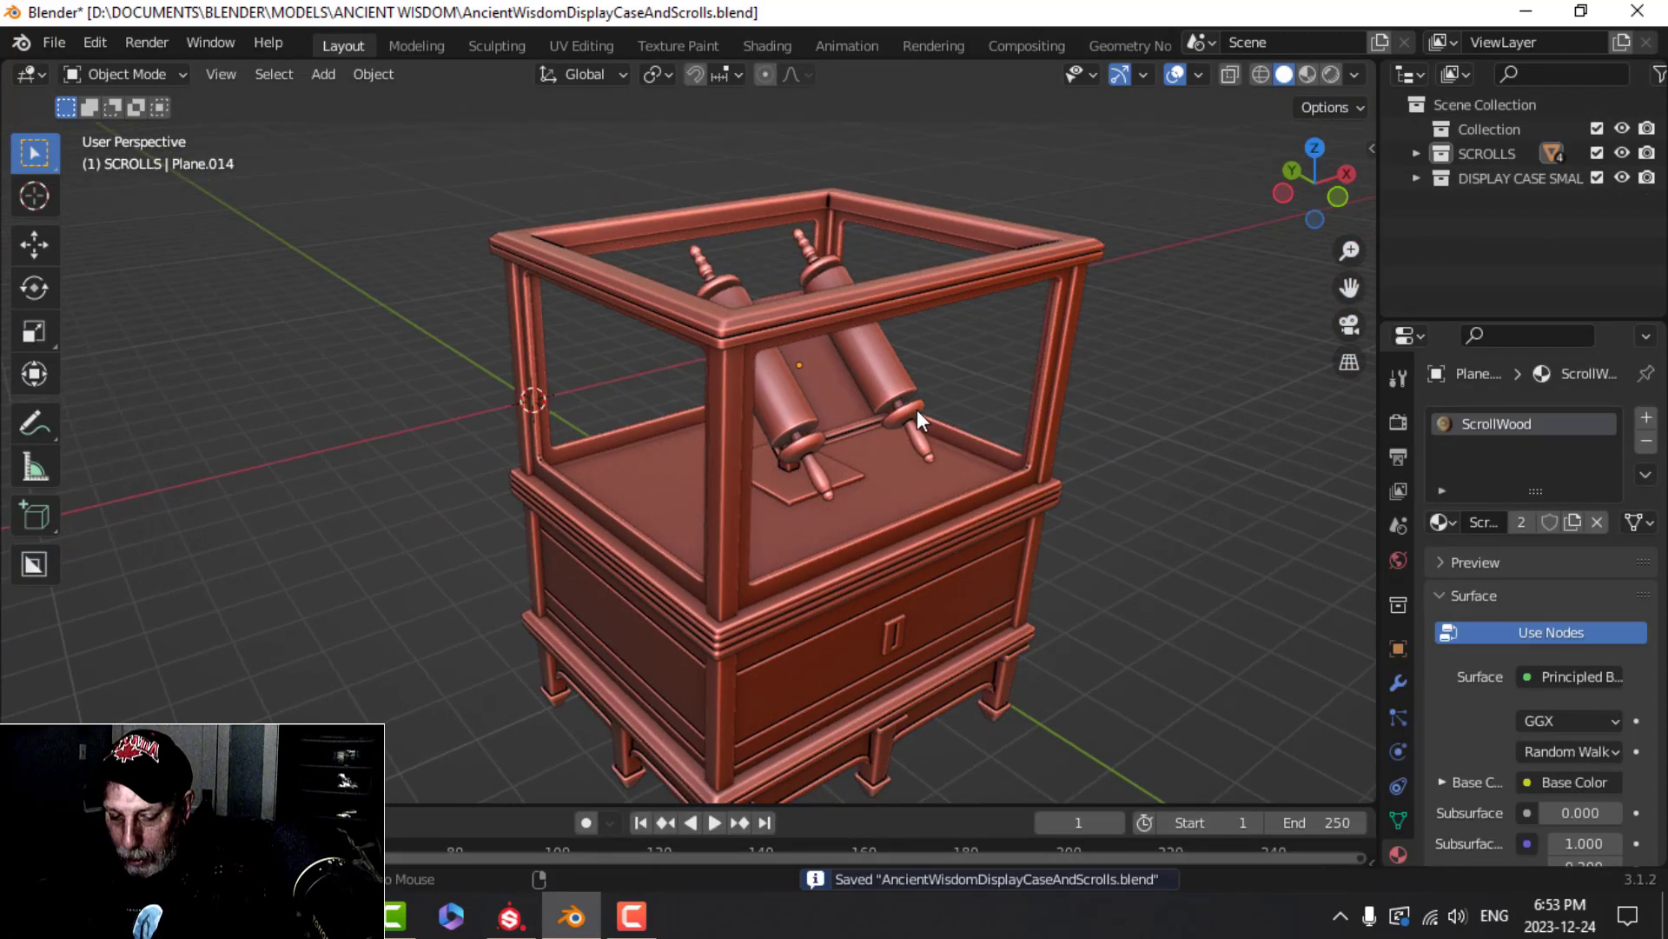
pyautogui.hotkey('alt', 'h')
pyautogui.hotkey('alt', 'a')
pyautogui.click(904, 401)
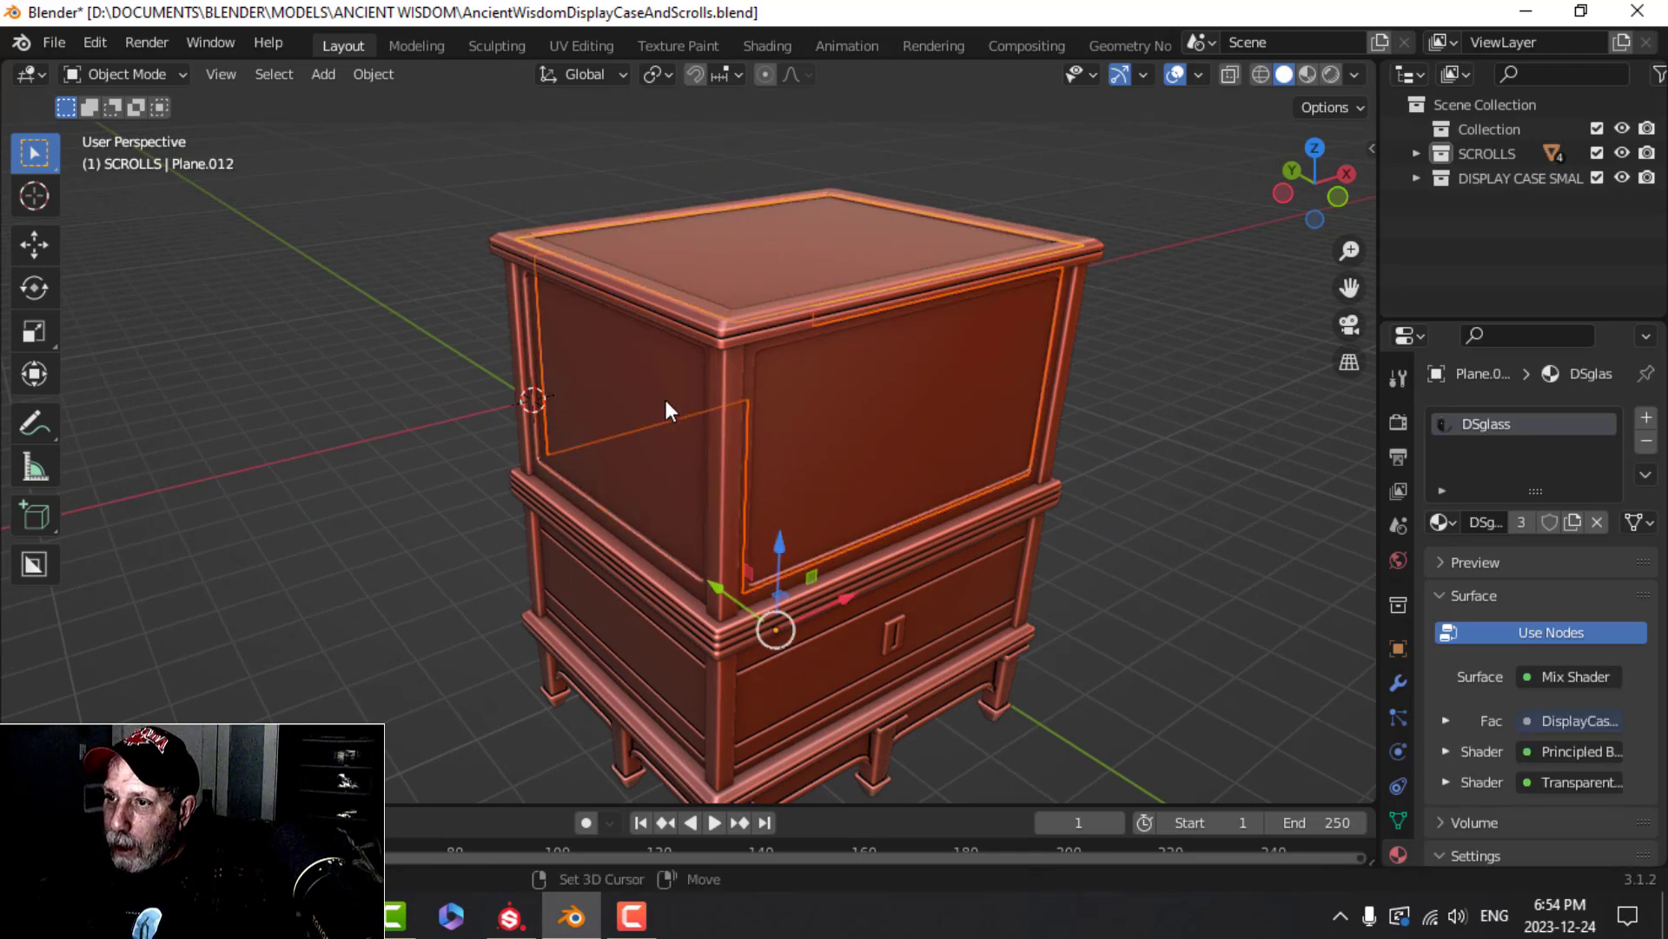
pyautogui.press('h')
# Switch the viewport to Material Preview and reveal the hidden glass panes around the scroll
pyautogui.moveTo(907, 425); pyautogui.dragTo(1140, 207, button='middle')
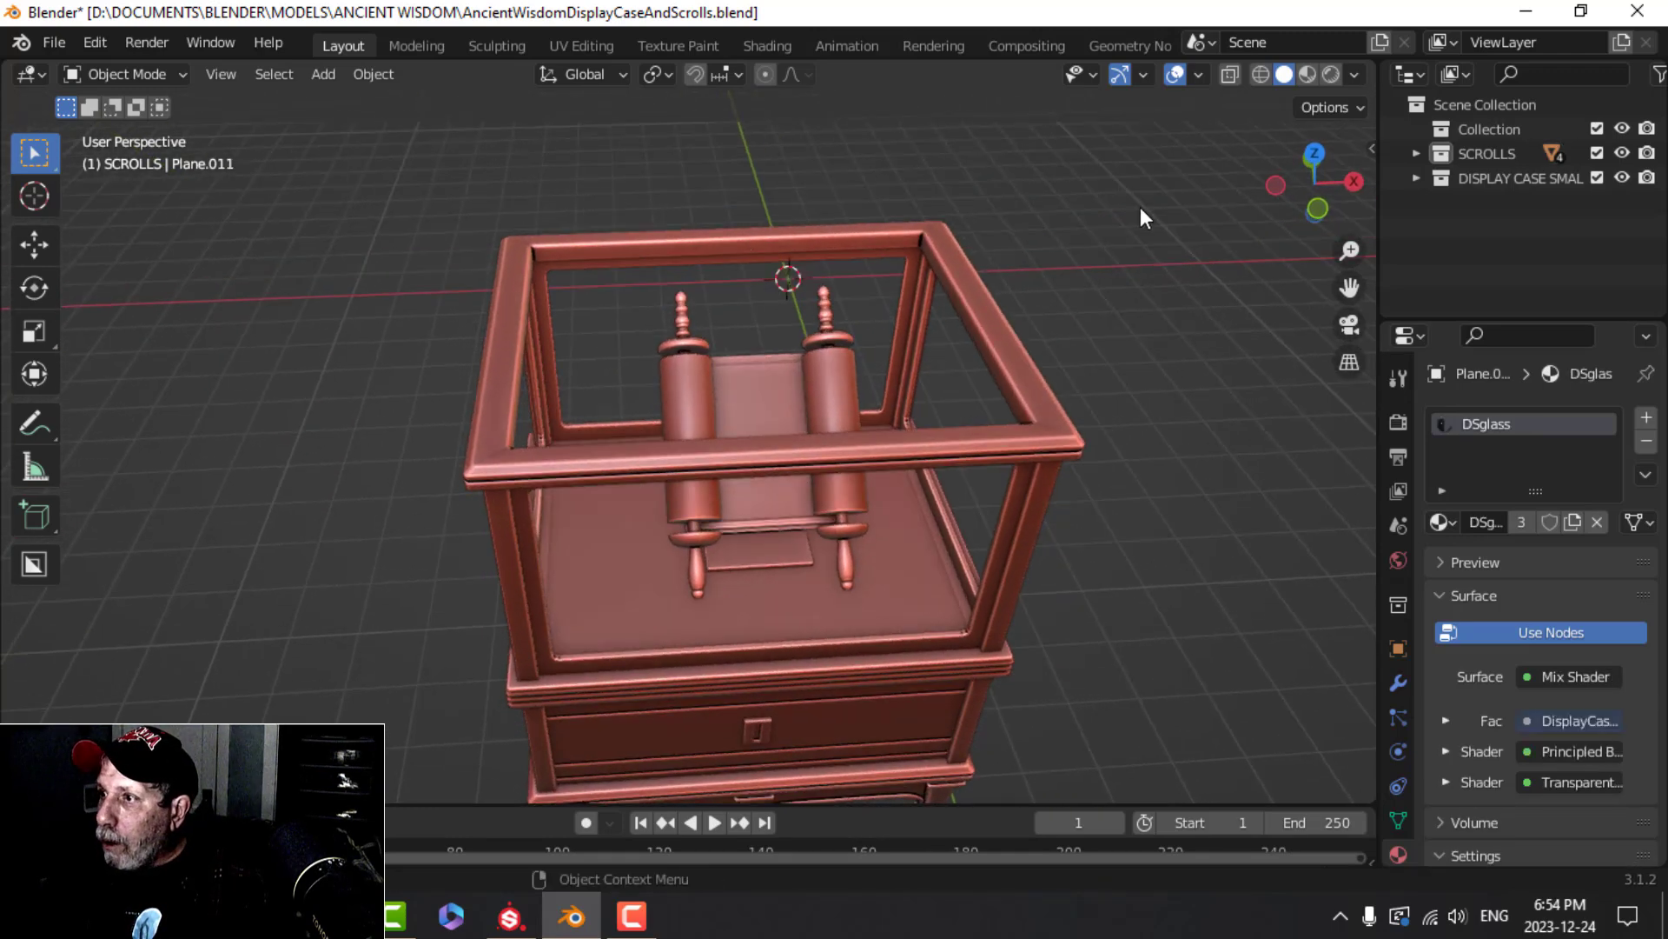
pyautogui.click(1308, 75)
pyautogui.scroll(-2, 786, 541)
pyautogui.moveTo(785, 541)
pyautogui.mouseDown(button='middle')
pyautogui.moveTo(848, 463)
pyautogui.moveTo(888, 451)
pyautogui.moveTo(896, 466)
pyautogui.moveTo(826, 468)
pyautogui.moveTo(854, 463)
pyautogui.moveTo(861, 482)
pyautogui.moveTo(884, 456)
pyautogui.moveTo(849, 410)
pyautogui.moveTo(946, 429)
pyautogui.moveTo(895, 469)
pyautogui.moveTo(853, 472)
pyautogui.moveTo(813, 397)
pyautogui.moveTo(674, 443)
pyautogui.moveTo(695, 434)
pyautogui.mouseUp(button='middle')
pyautogui.scroll(2, 888, 450)
pyautogui.hotkey('alt', 'h')
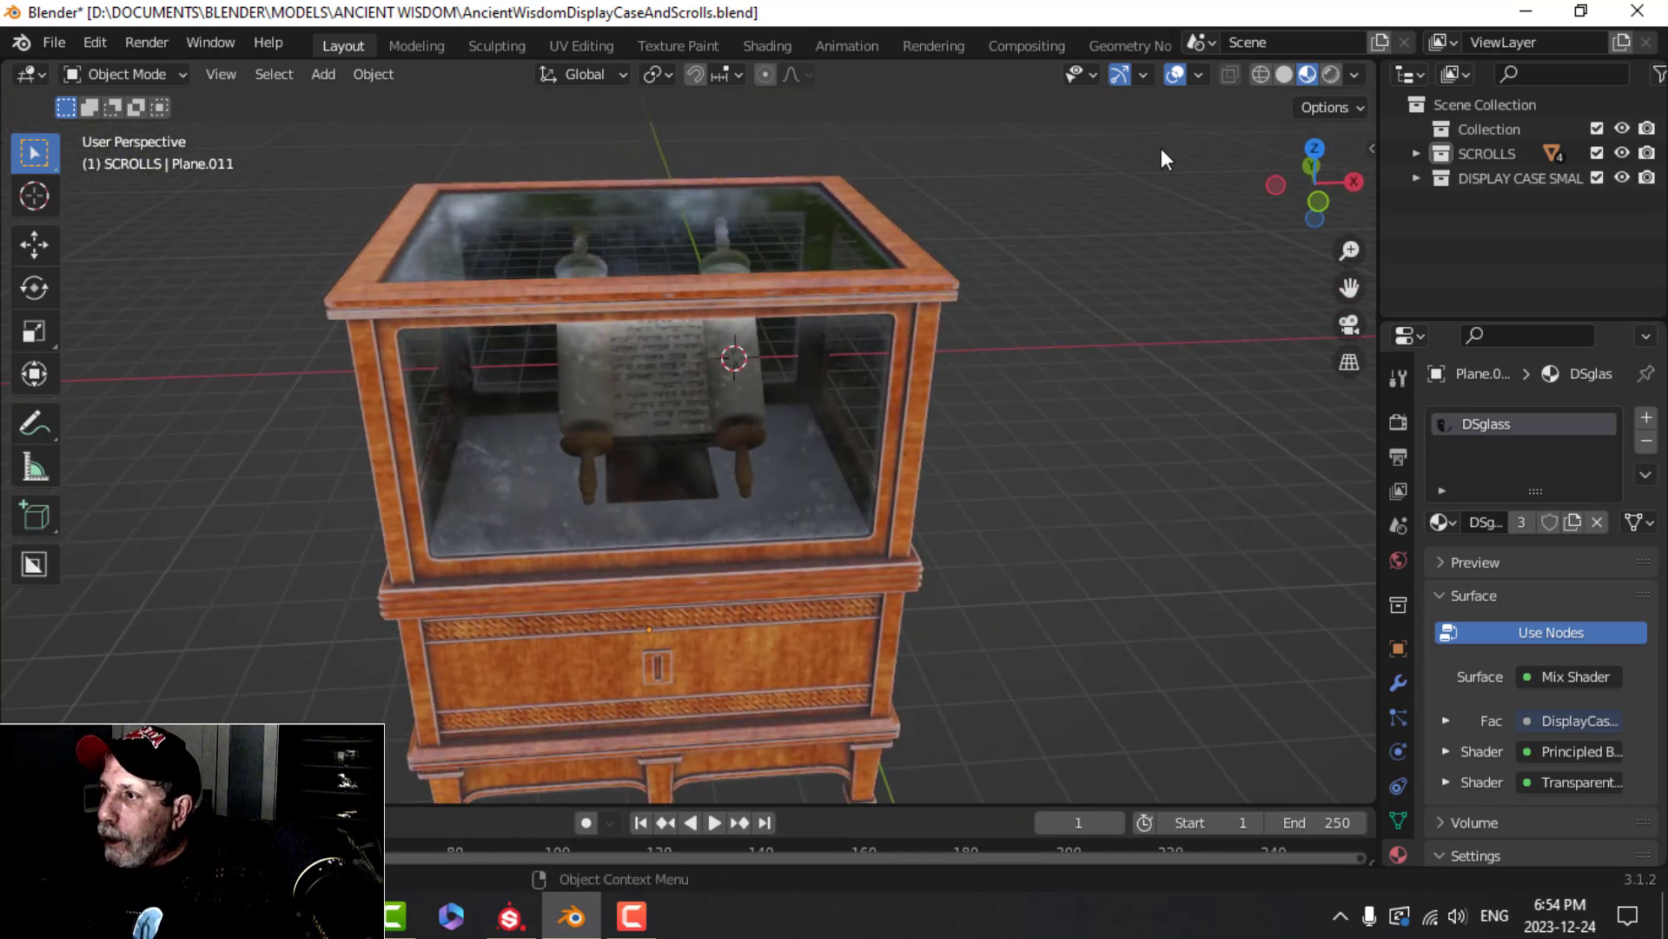
# Select all objects in the SCROLLS collection and move them about -0.07 m along X in front view to center them in the case
pyautogui.click(1498, 154)
pyautogui.rightClick(1498, 154)
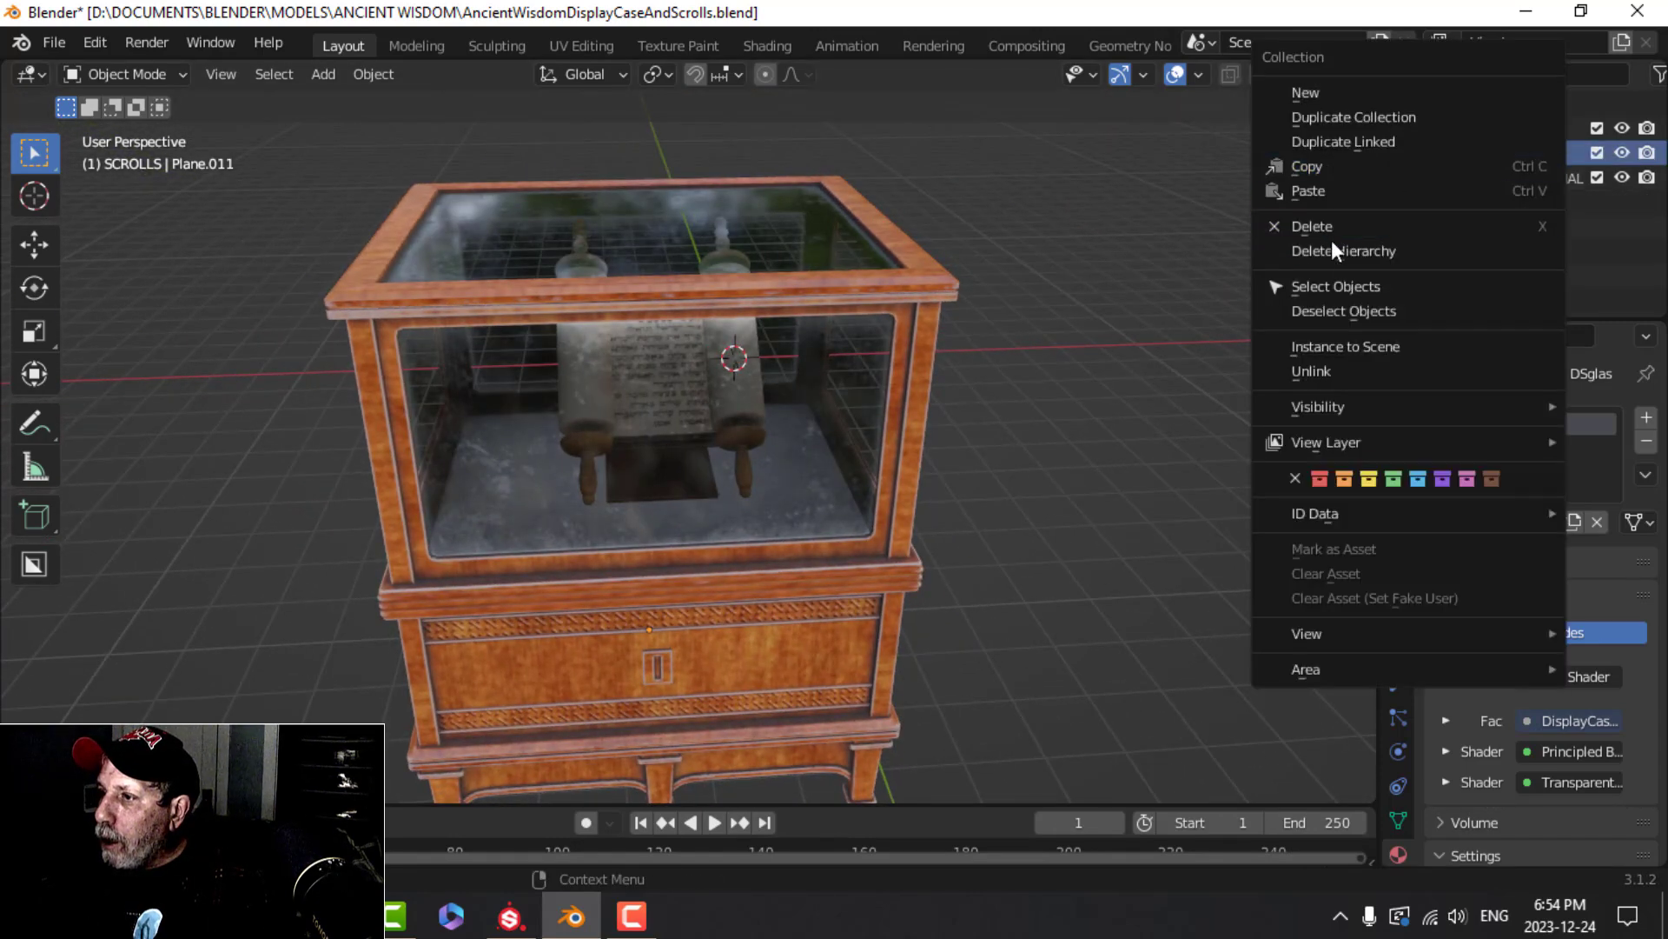
pyautogui.click(1303, 286)
pyautogui.press('KP_1')
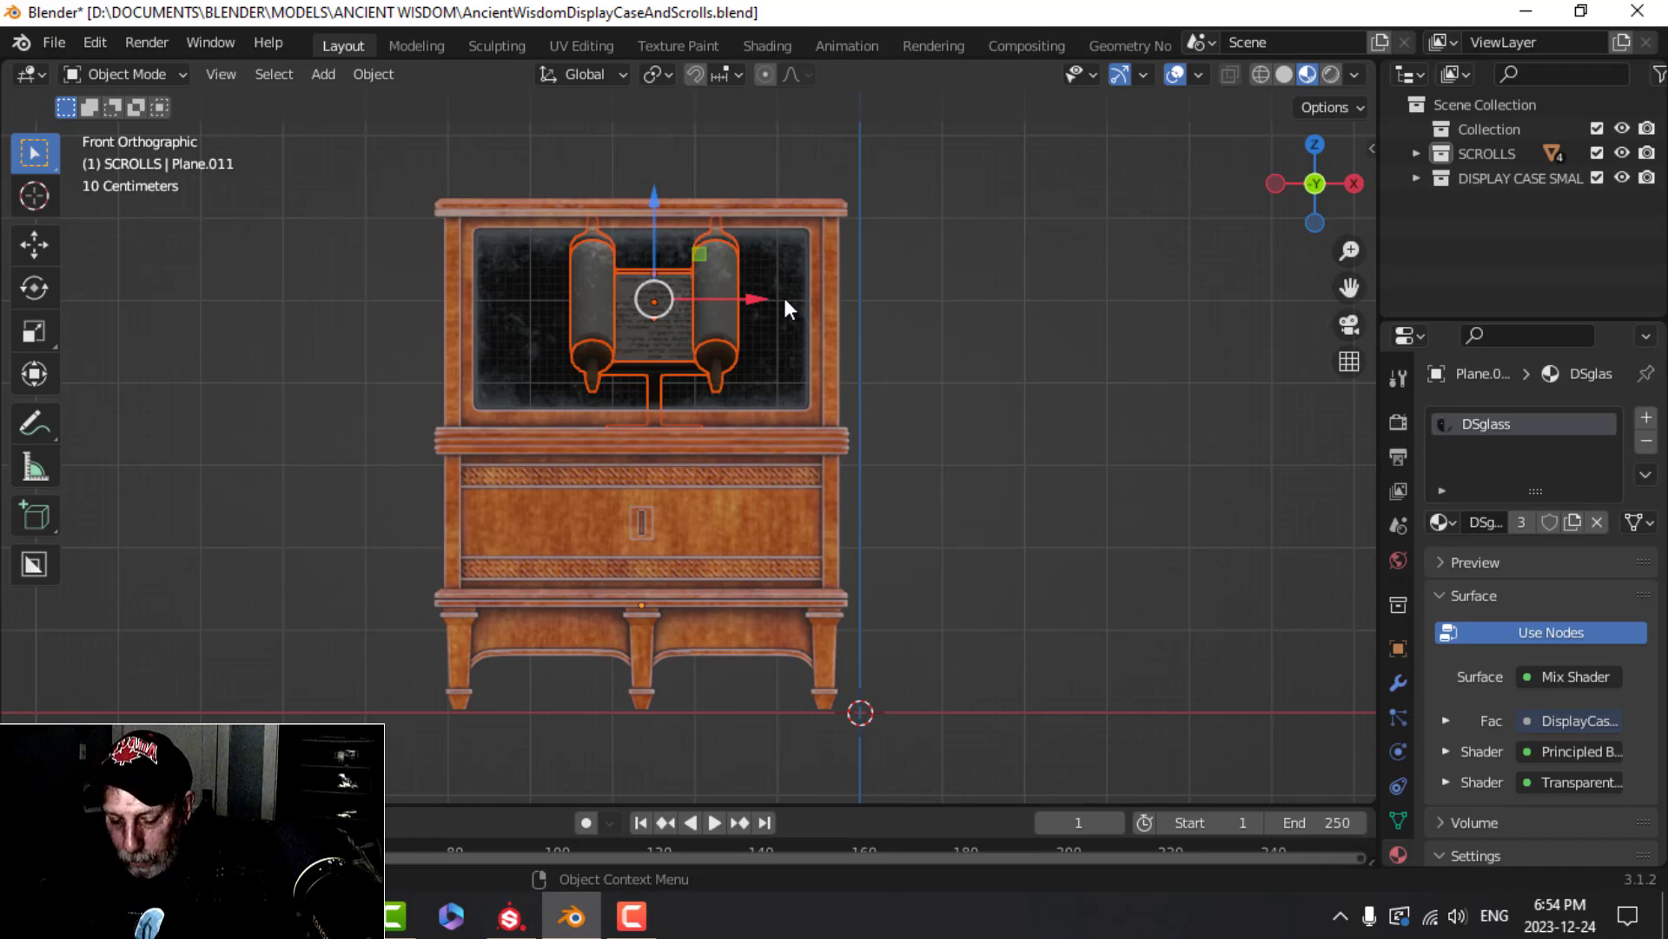
pyautogui.press('g')
pyautogui.press('x')
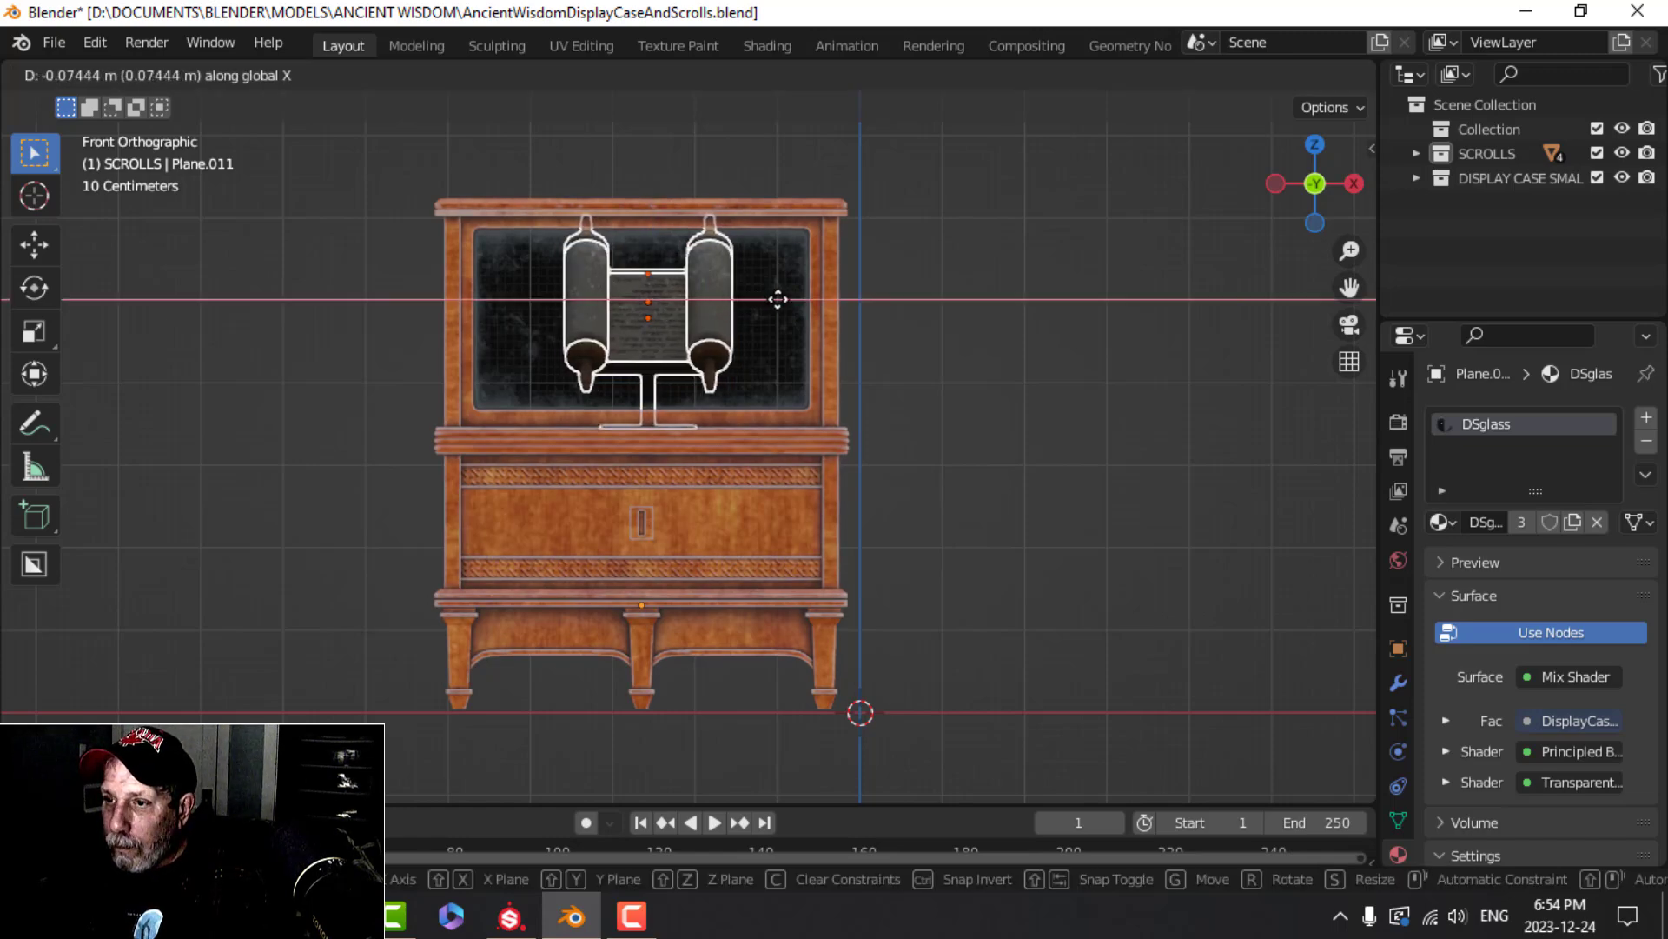
pyautogui.click(776, 309)
# Hide the display case's glass panes to open up the space around the scroll
pyautogui.moveTo(648, 384)
pyautogui.mouseDown(button='middle')
pyautogui.moveTo(730, 373)
pyautogui.moveTo(713, 398)
pyautogui.moveTo(652, 360)
pyautogui.mouseUp(button='middle')
pyautogui.click(821, 358)
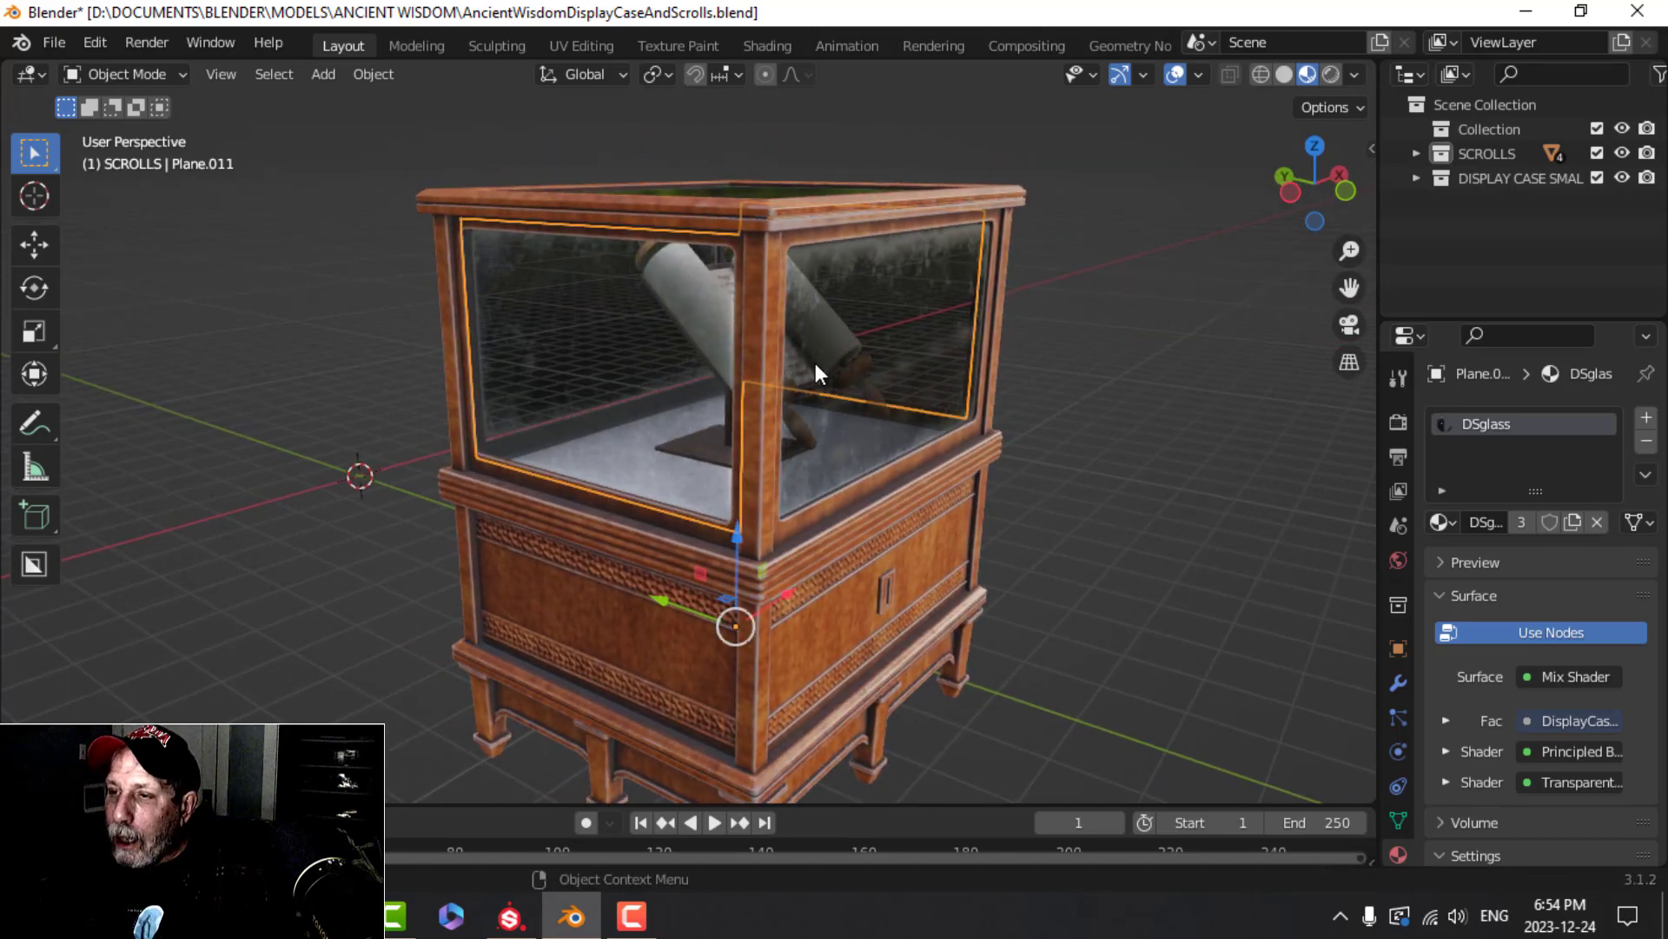
pyautogui.moveTo(821, 361); pyautogui.dragTo(848, 374, button='middle')
pyautogui.click(769, 233)
pyautogui.click(768, 233)
pyautogui.hotkey('alt', 'a')
pyautogui.click(944, 373)
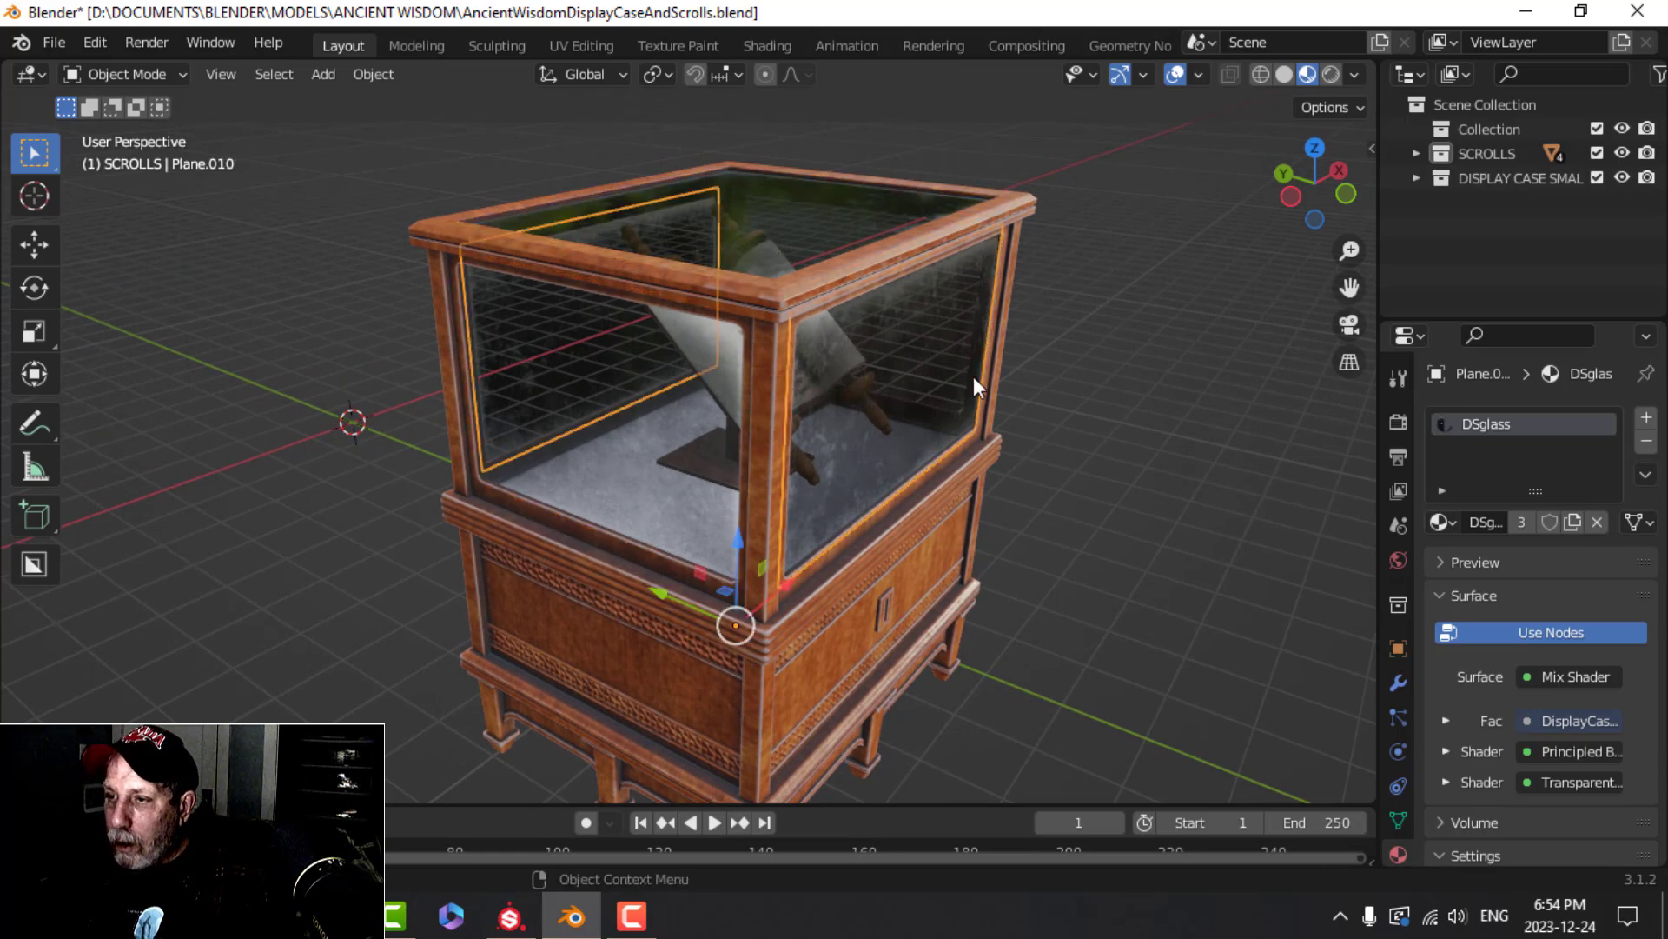
pyautogui.press('h')
pyautogui.click(722, 405)
pyautogui.press('h')
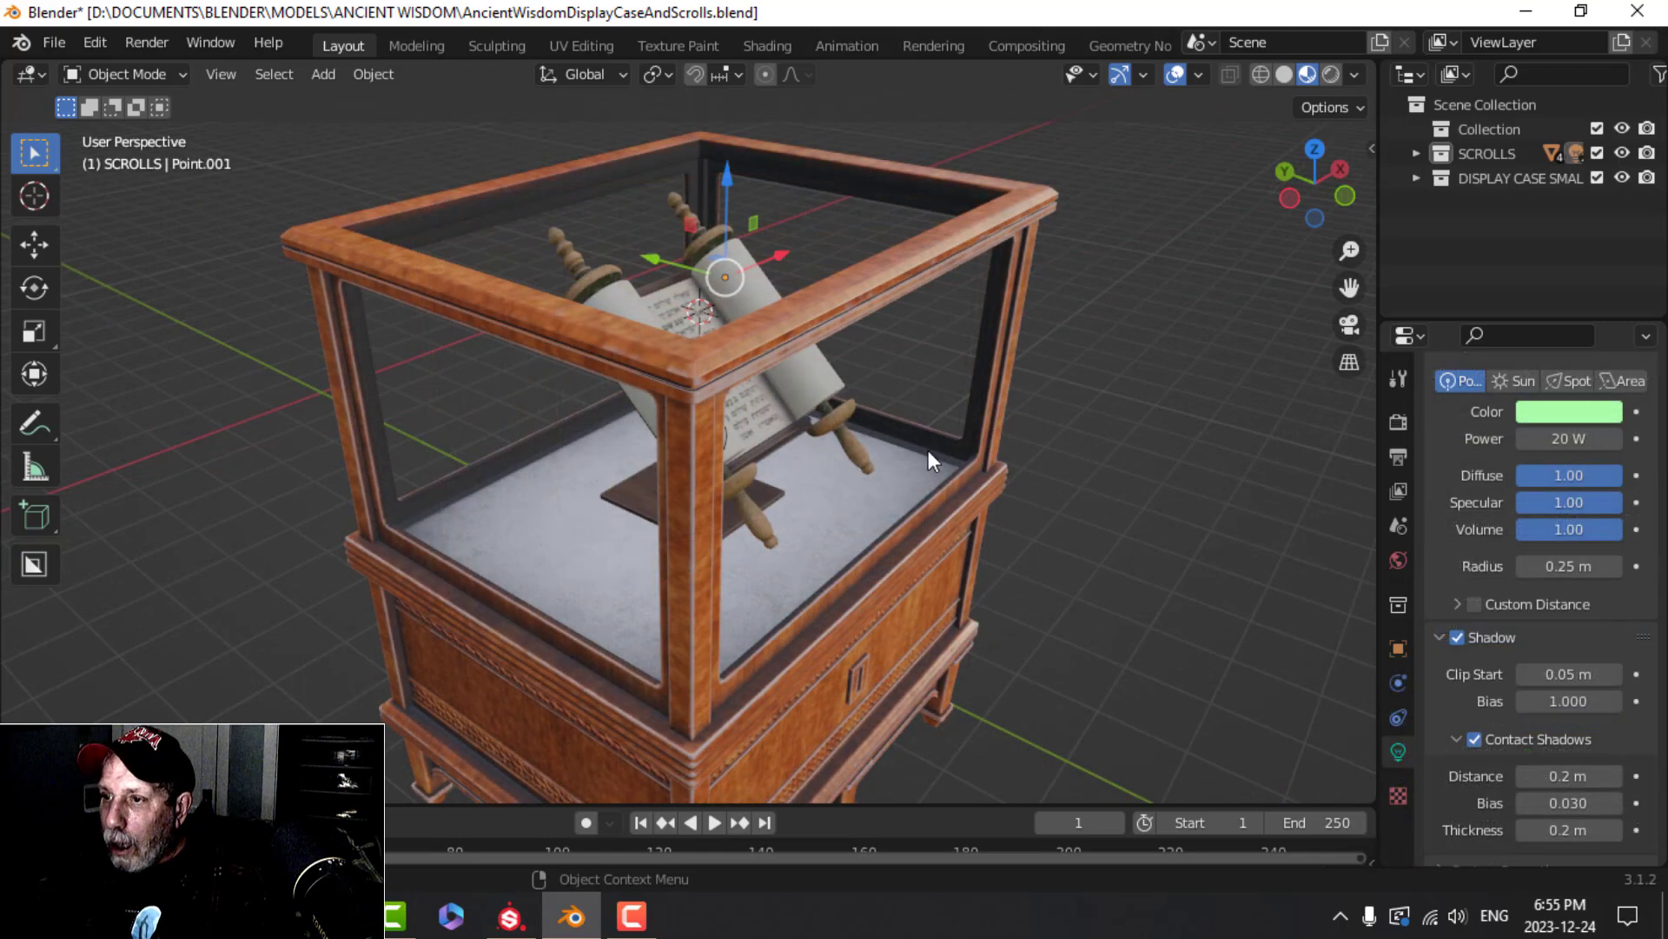
# Reveal the glass panes, deselect everything and enable Scene Lights in the Material Preview shading
pyautogui.moveTo(928, 451)
pyautogui.keyDown('shift'); pyautogui.mouseDown(button='middle')
pyautogui.moveTo(953, 413)
pyautogui.moveTo(940, 396)
pyautogui.mouseUp(button='middle'); pyautogui.keyUp('shift')
pyautogui.hotkey('alt', 'h')
pyautogui.hotkey('alt', 'a')
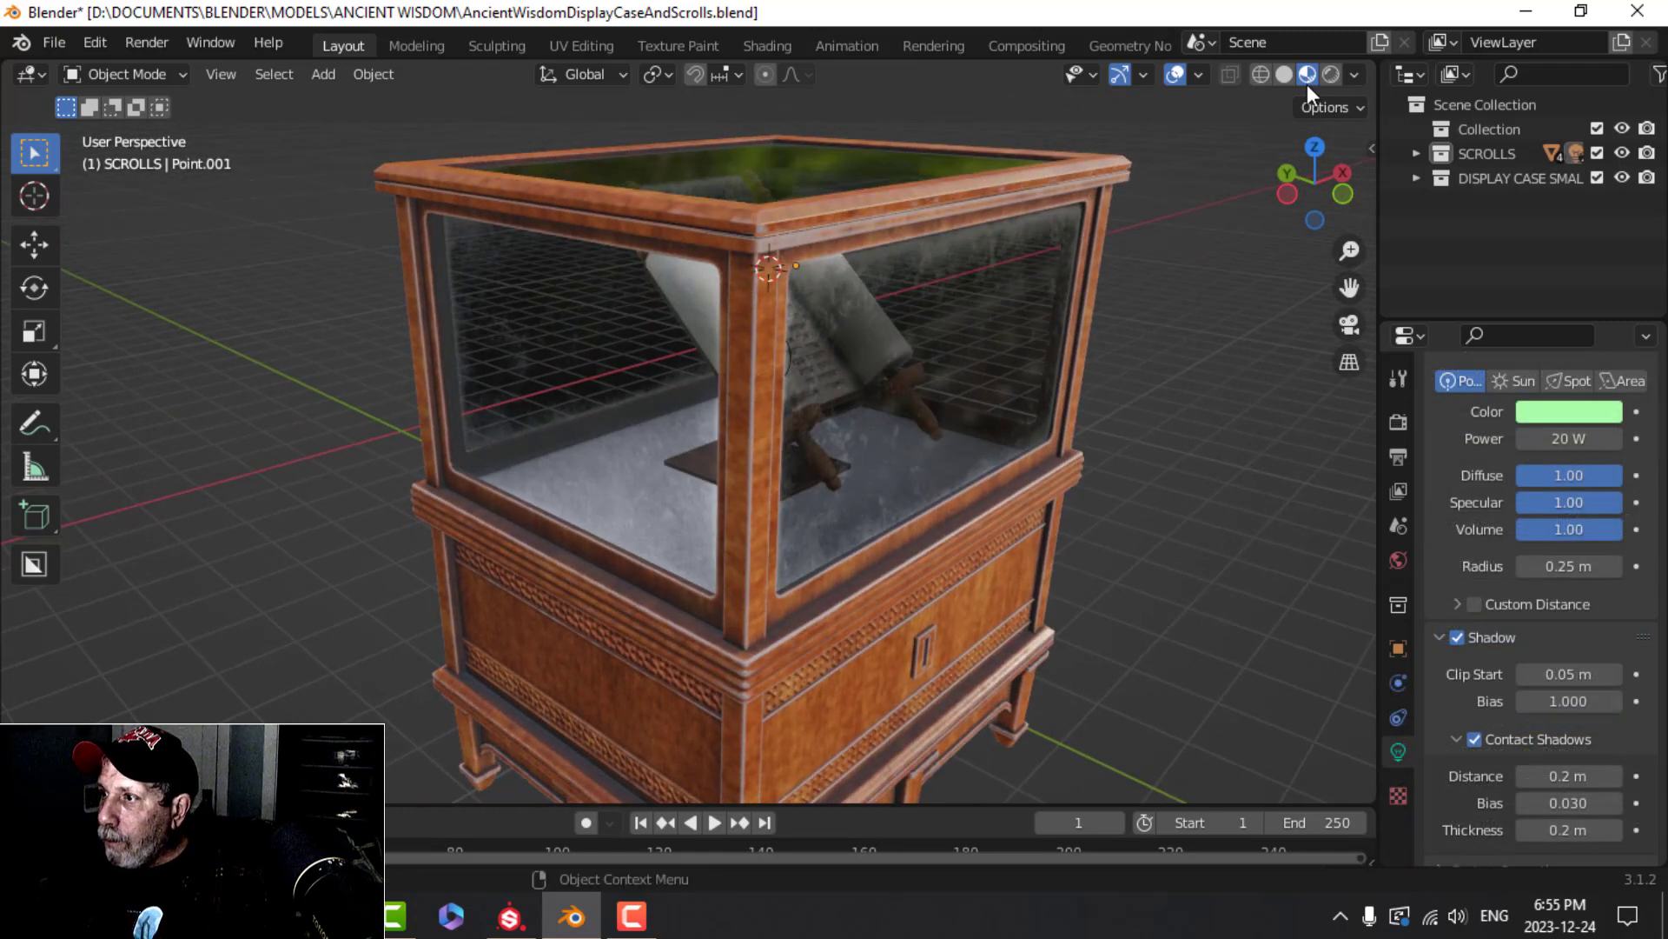
pyautogui.click(1354, 75)
pyautogui.click(1216, 196)
# Examine from several angles how the point lights illuminate the scroll and reflect in the glass
pyautogui.scroll(3, 849, 324)
pyautogui.moveTo(849, 324)
pyautogui.mouseDown(button='middle')
pyautogui.moveTo(842, 309)
pyautogui.moveTo(842, 345)
pyautogui.moveTo(874, 332)
pyautogui.moveTo(794, 348)
pyautogui.moveTo(810, 379)
pyautogui.mouseUp(button='middle')
pyautogui.scroll(3, 902, 347)
pyautogui.scroll(-5, 782, 373)
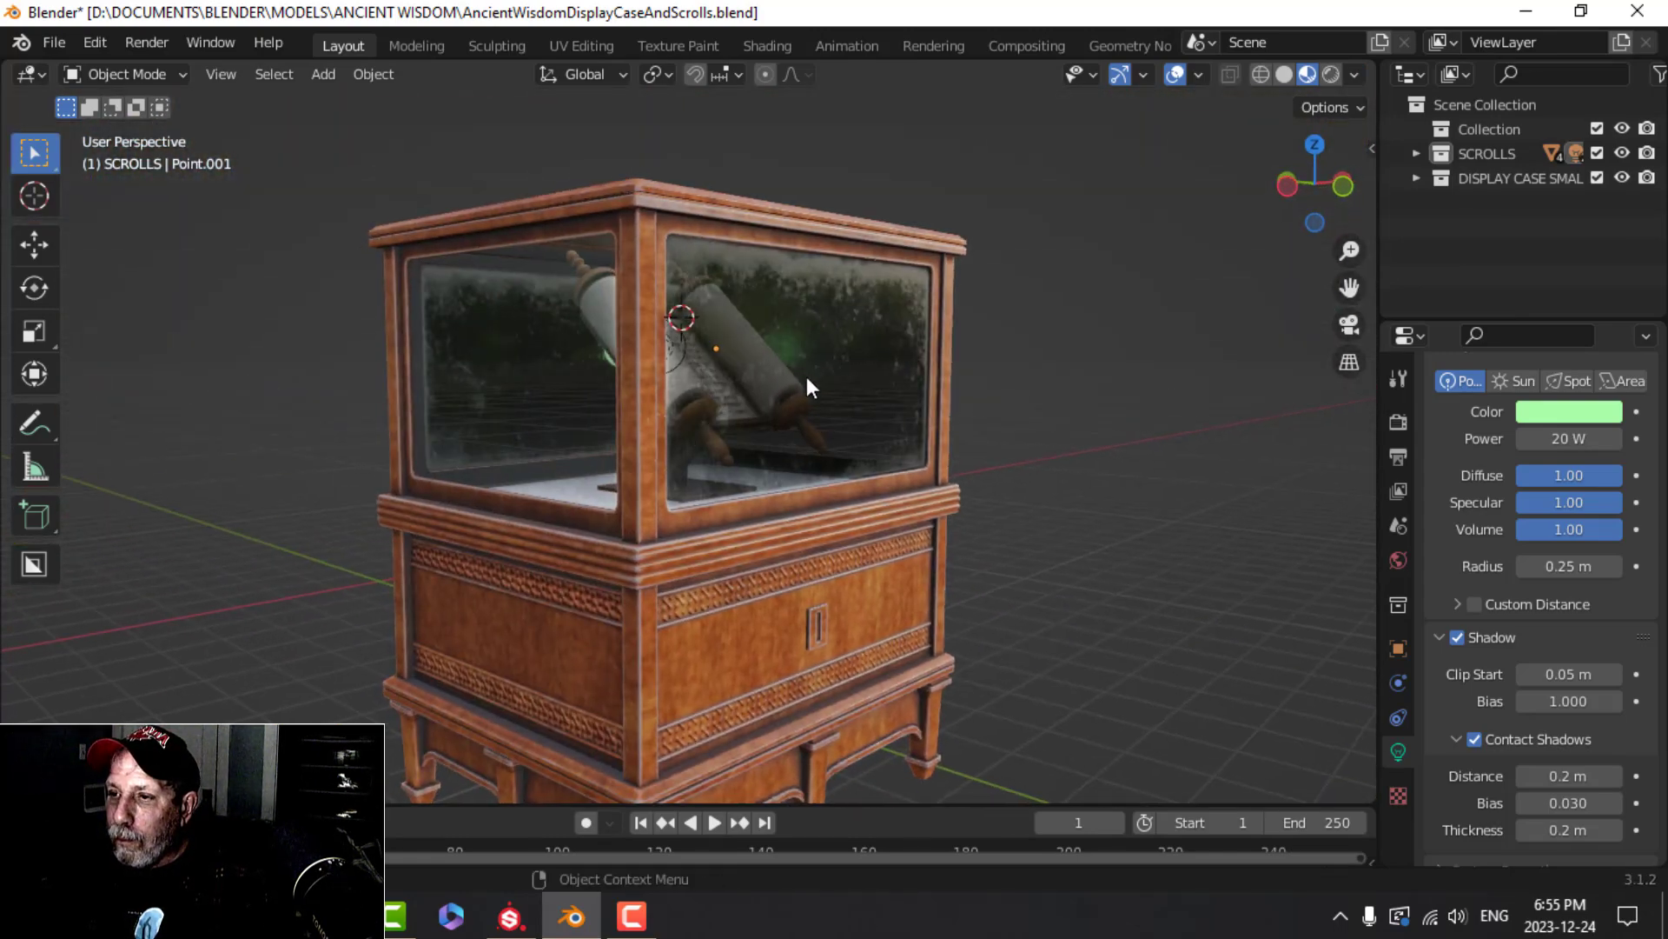
pyautogui.scroll(4, 850, 375)
pyautogui.scroll(-3, 831, 287)
pyautogui.moveTo(827, 309); pyautogui.dragTo(968, 405, button='middle')
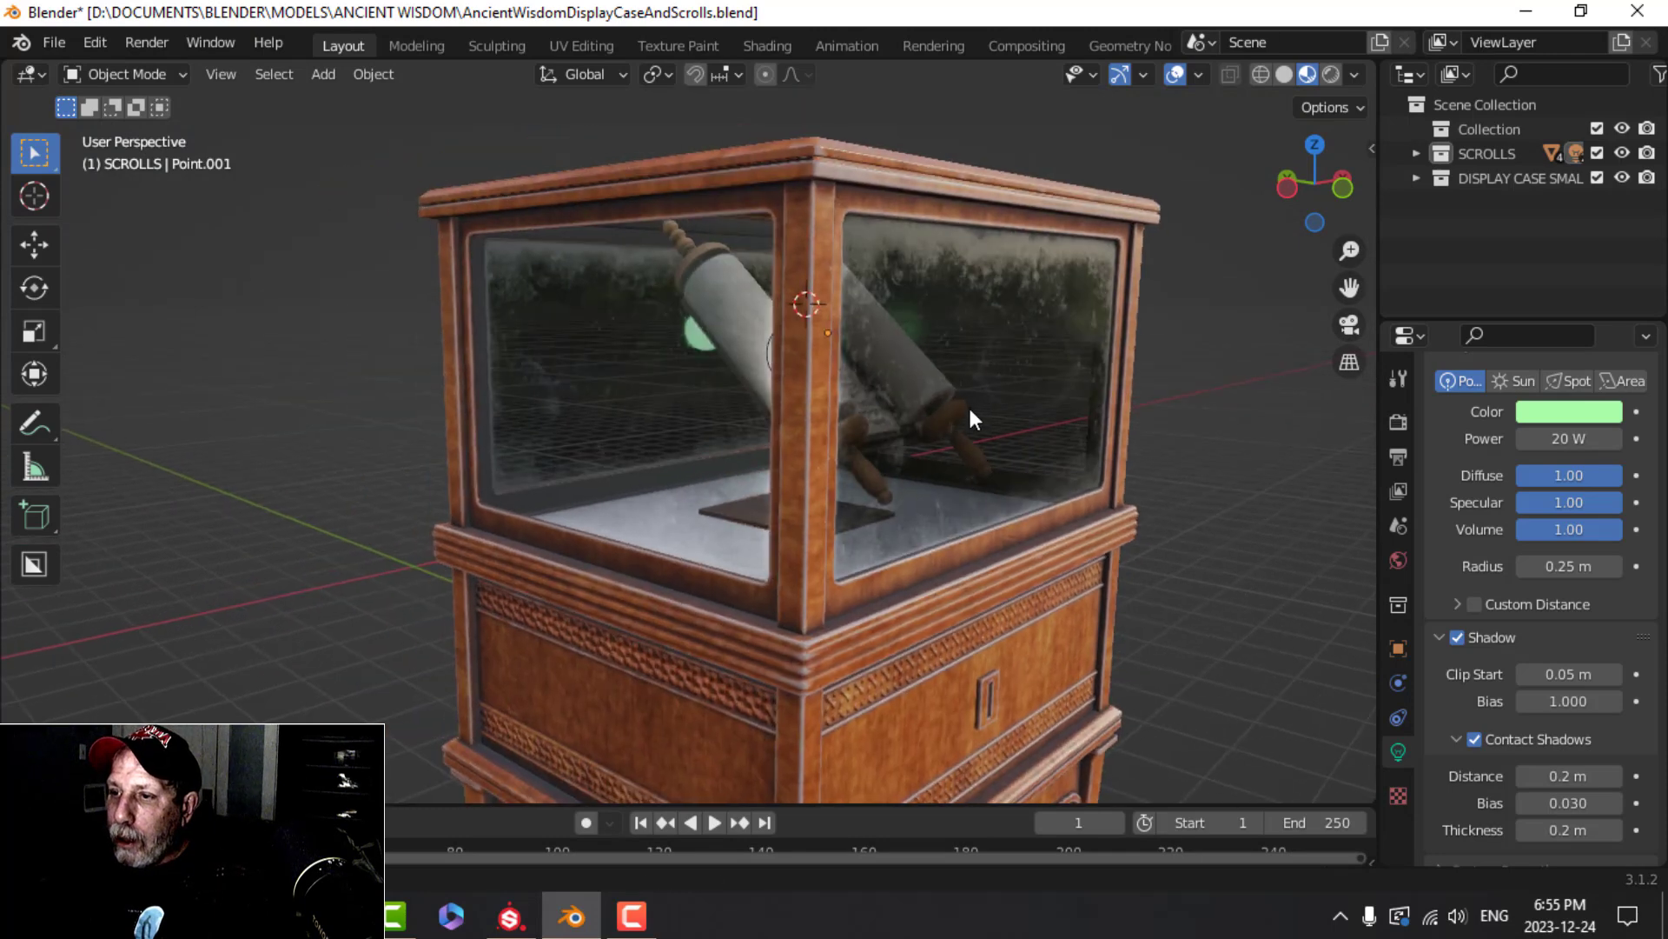
pyautogui.scroll(-2, 929, 414)
pyautogui.scroll(2, 927, 421)
pyautogui.moveTo(802, 344); pyautogui.dragTo(847, 353, button='middle')
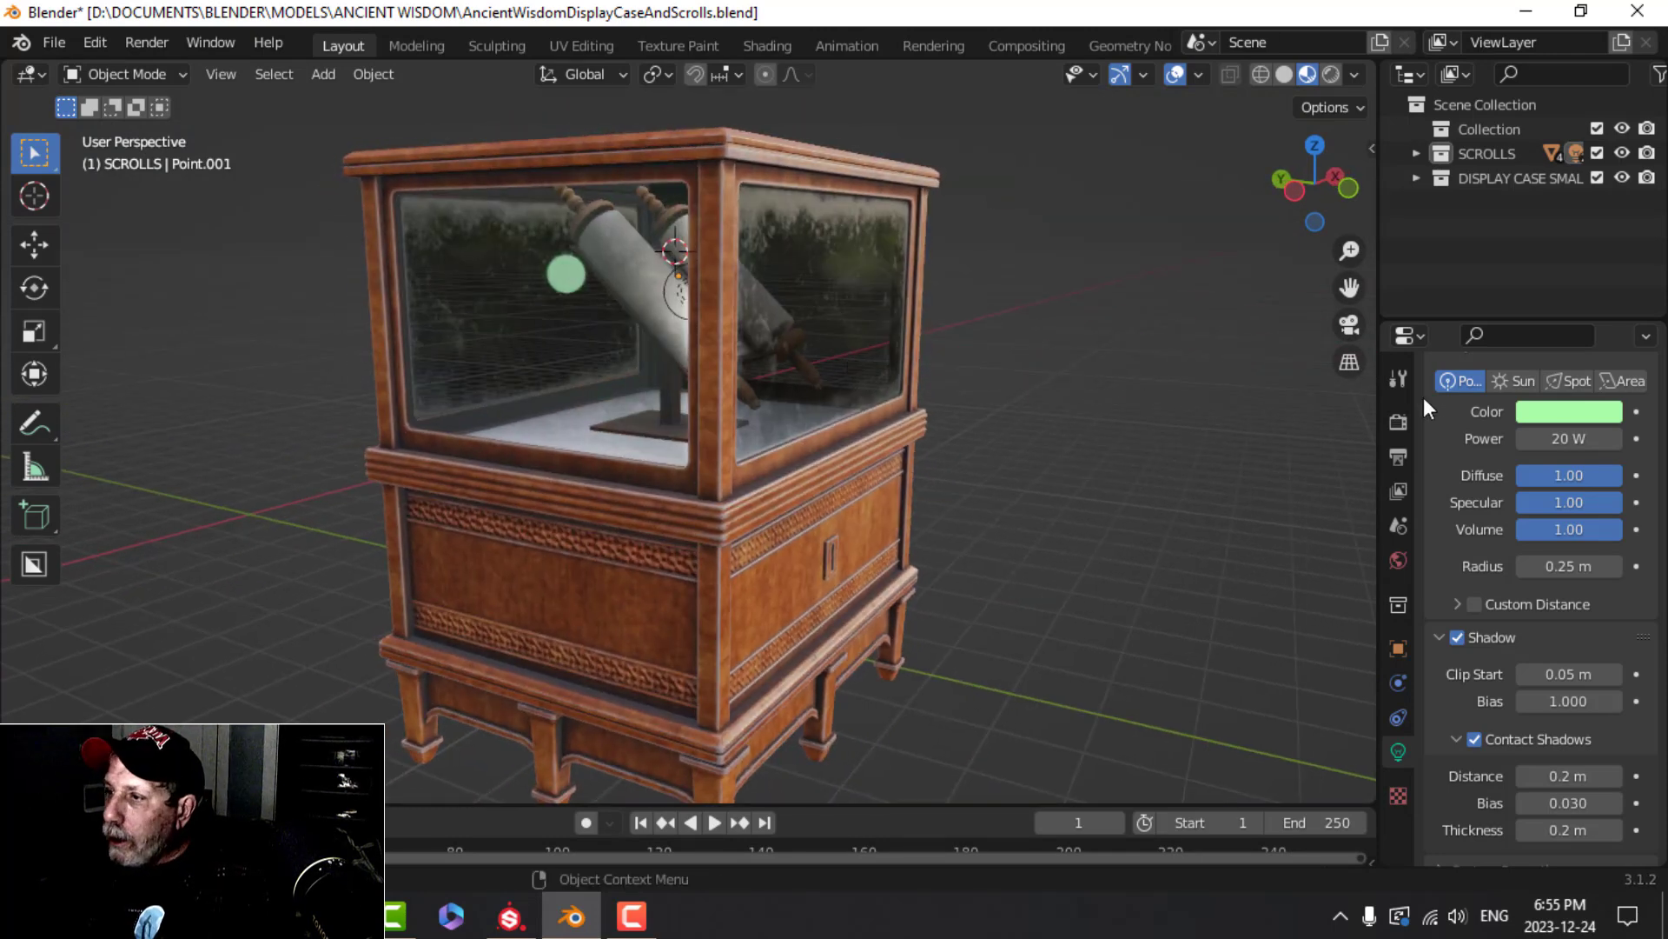
# Toggle Contact Shadows off and on for the green point light and set its Specular to 0
pyautogui.click(1476, 737)
pyautogui.click(1476, 738)
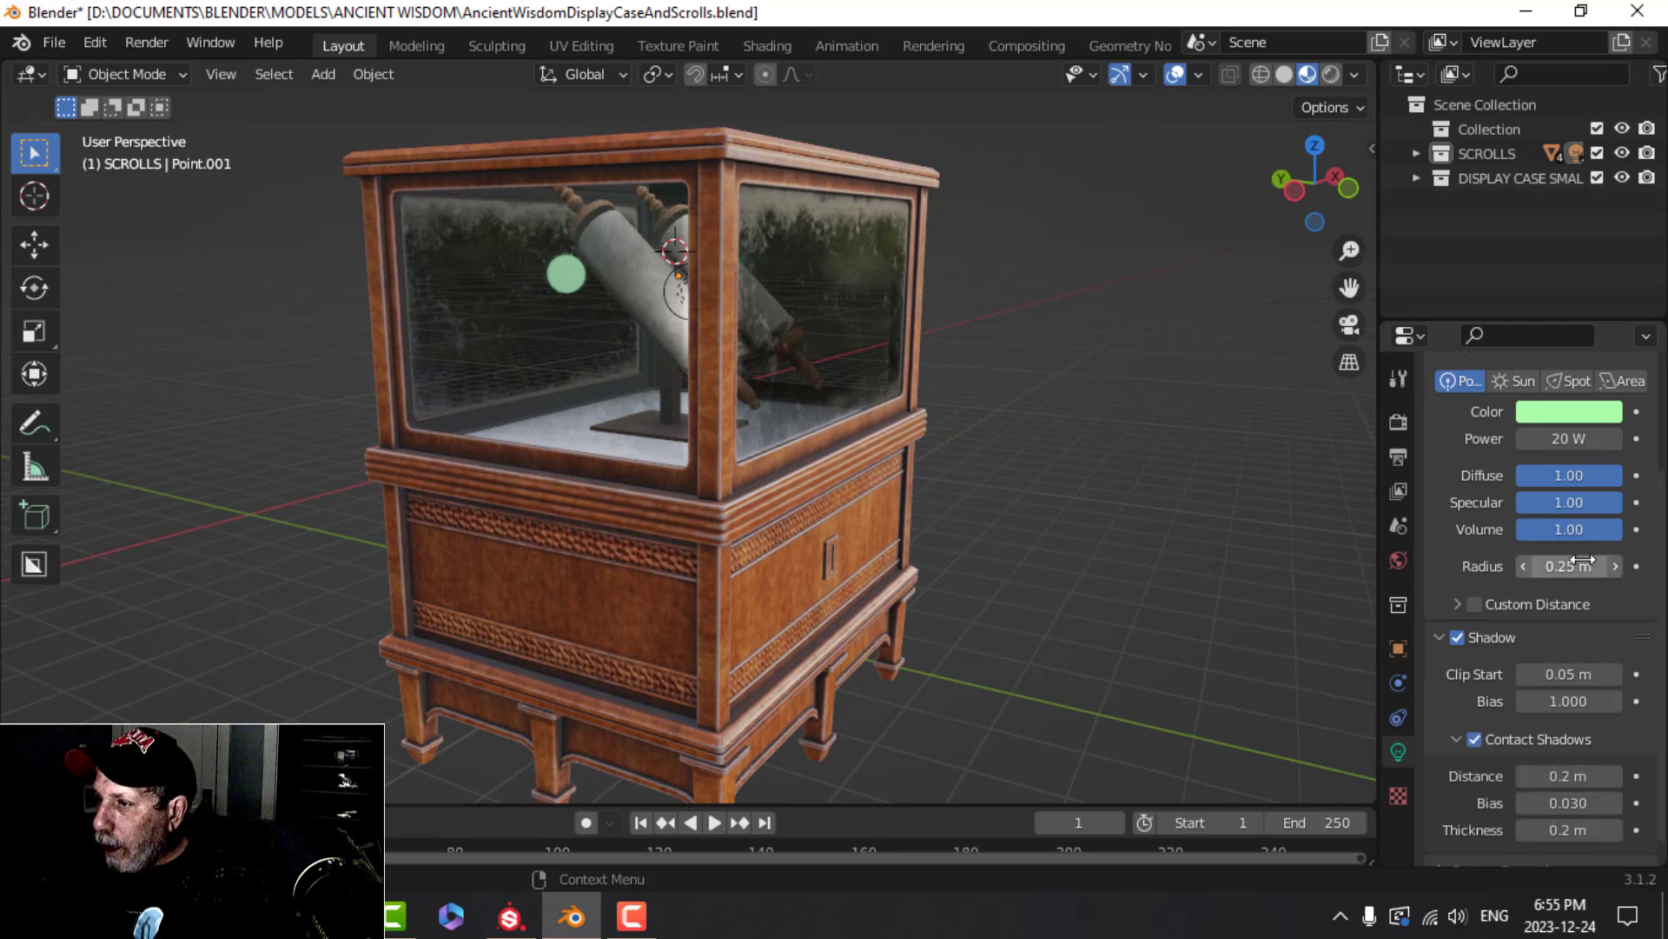
pyautogui.moveTo(1573, 502); pyautogui.dragTo(1517, 502)
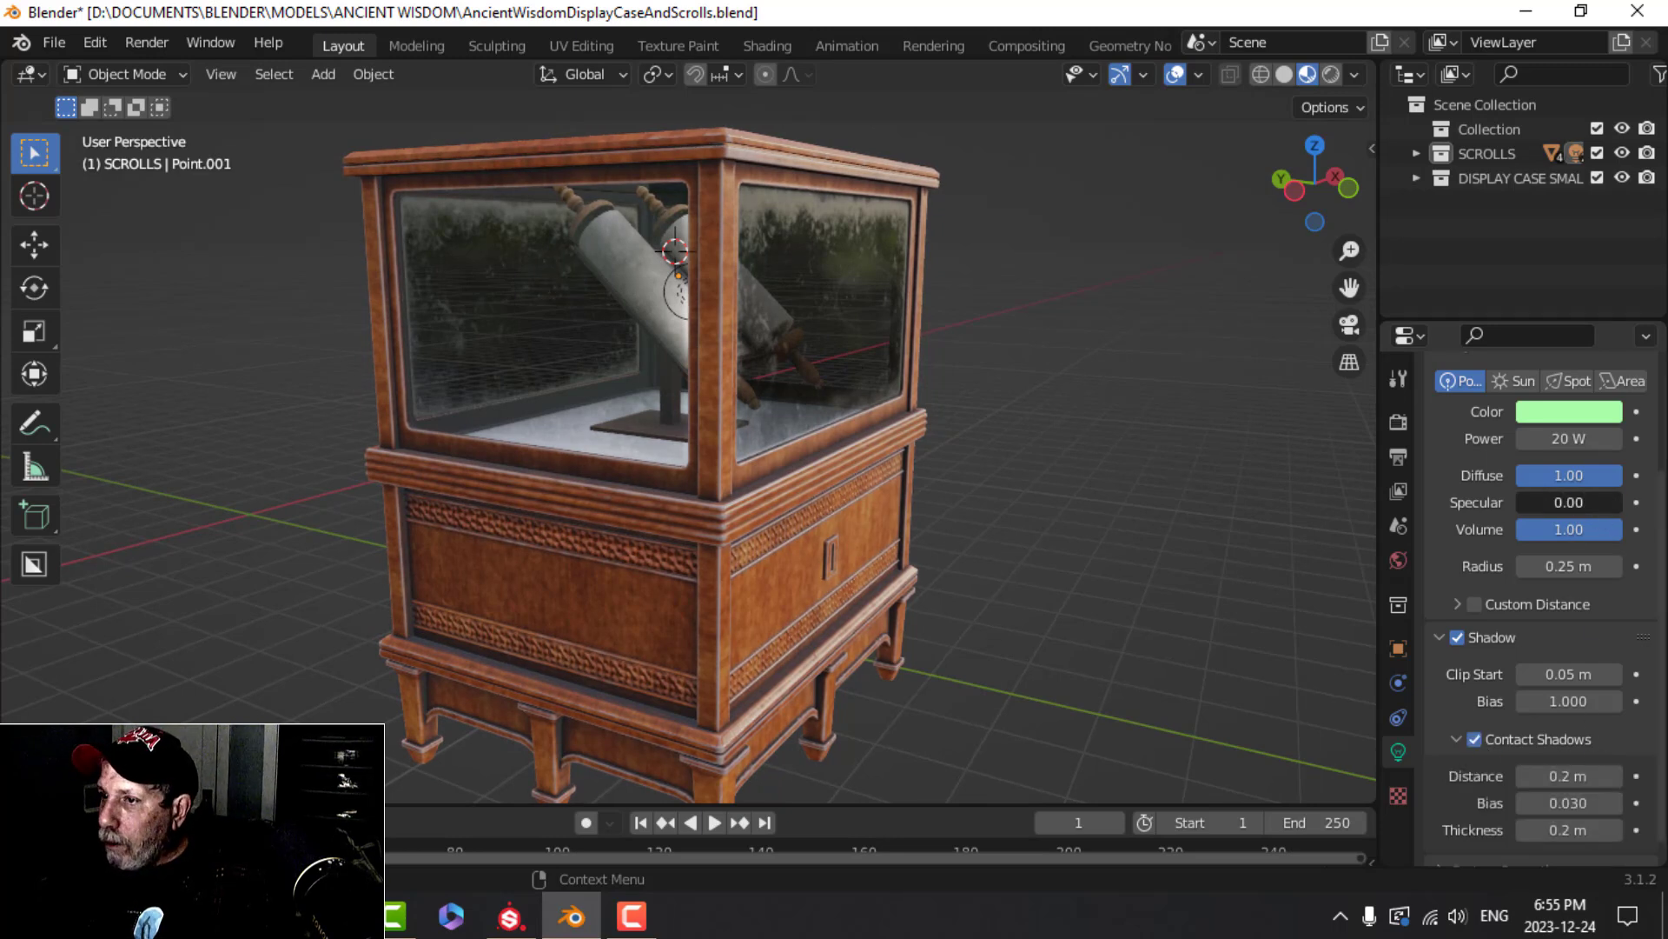
# Set the white point light's Specular to 0 and its Power to 100 W
pyautogui.moveTo(834, 377); pyautogui.dragTo(509, 324, button='middle')
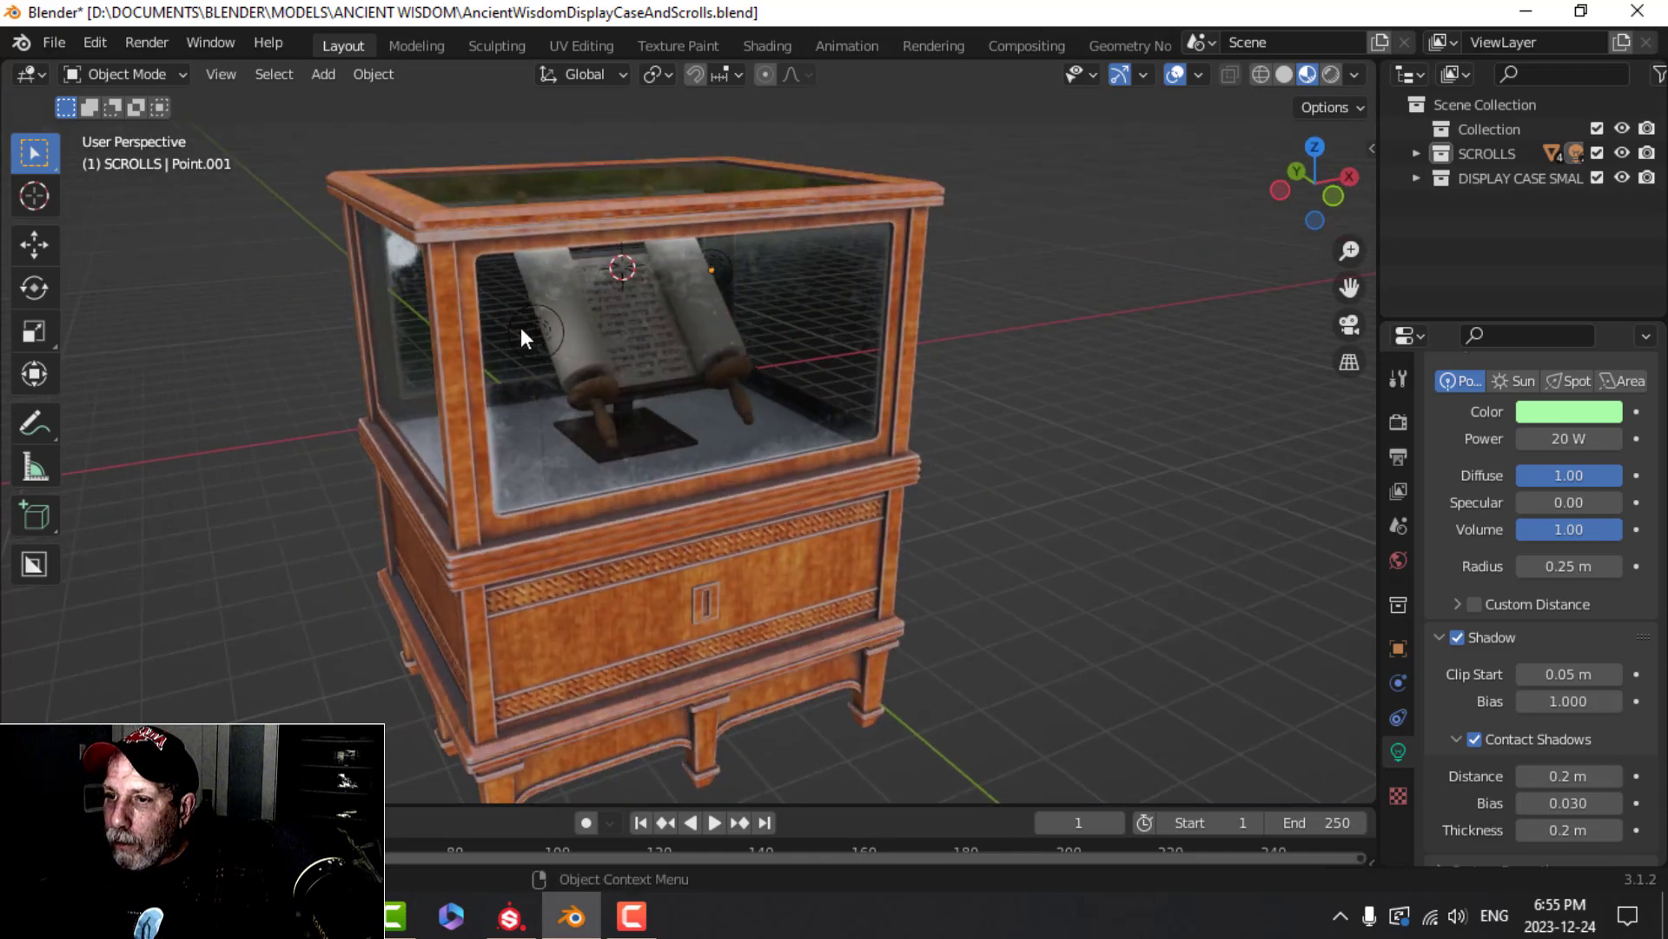
pyautogui.click(545, 341)
pyautogui.click(545, 328)
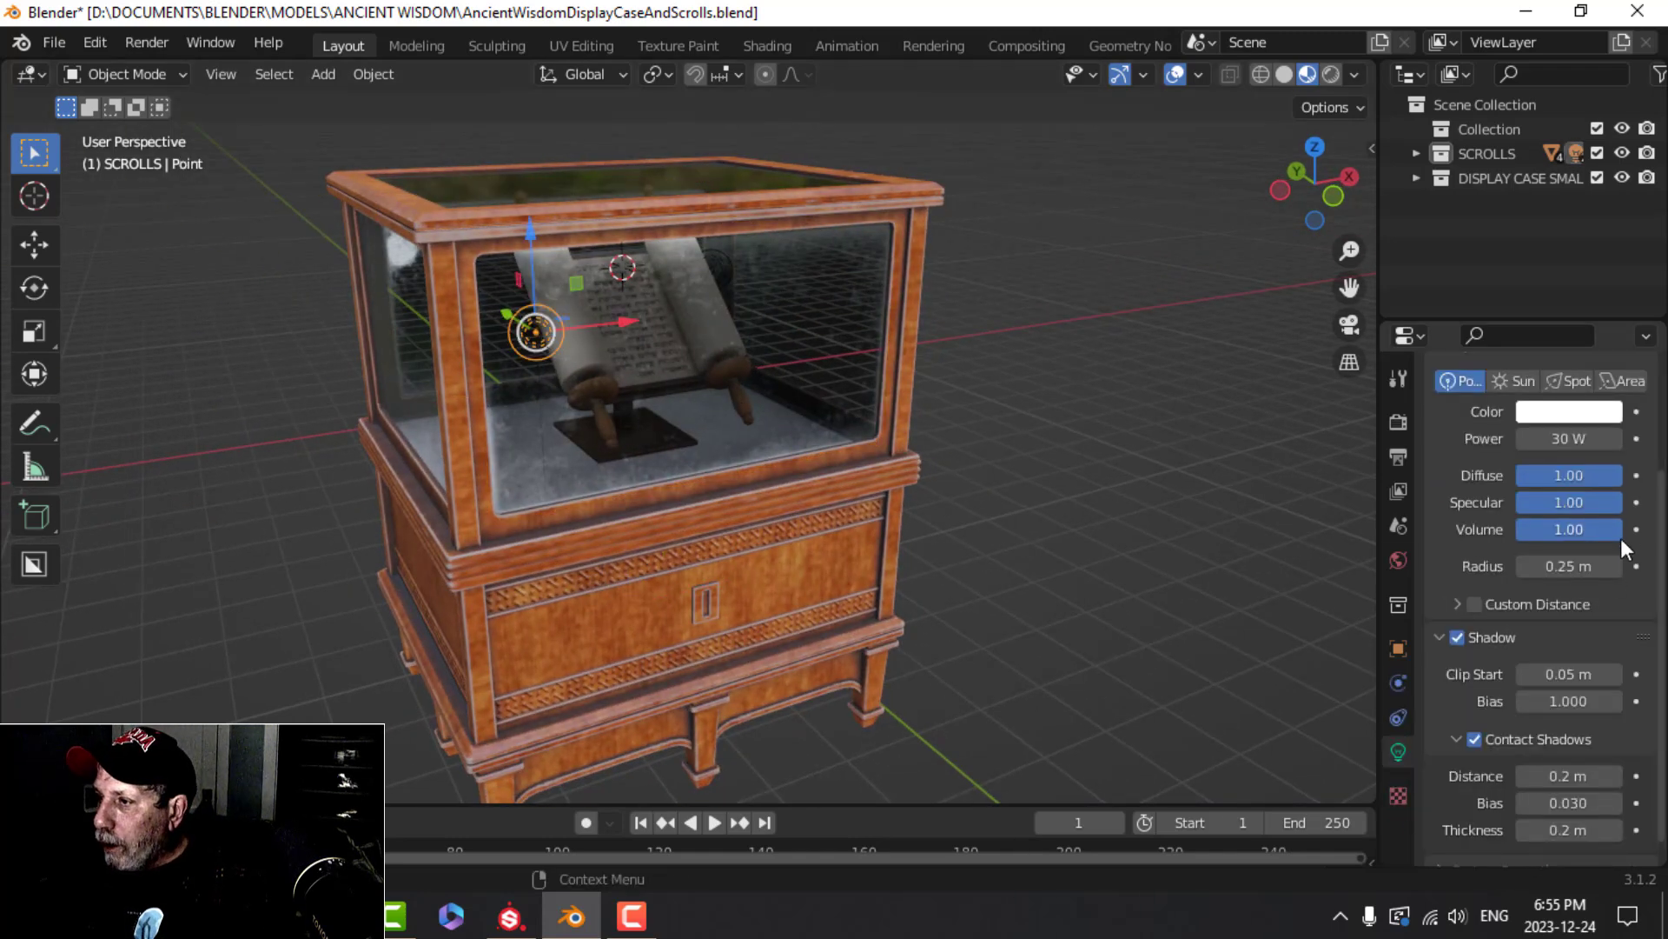
pyautogui.moveTo(1587, 504); pyautogui.dragTo(1427, 492)
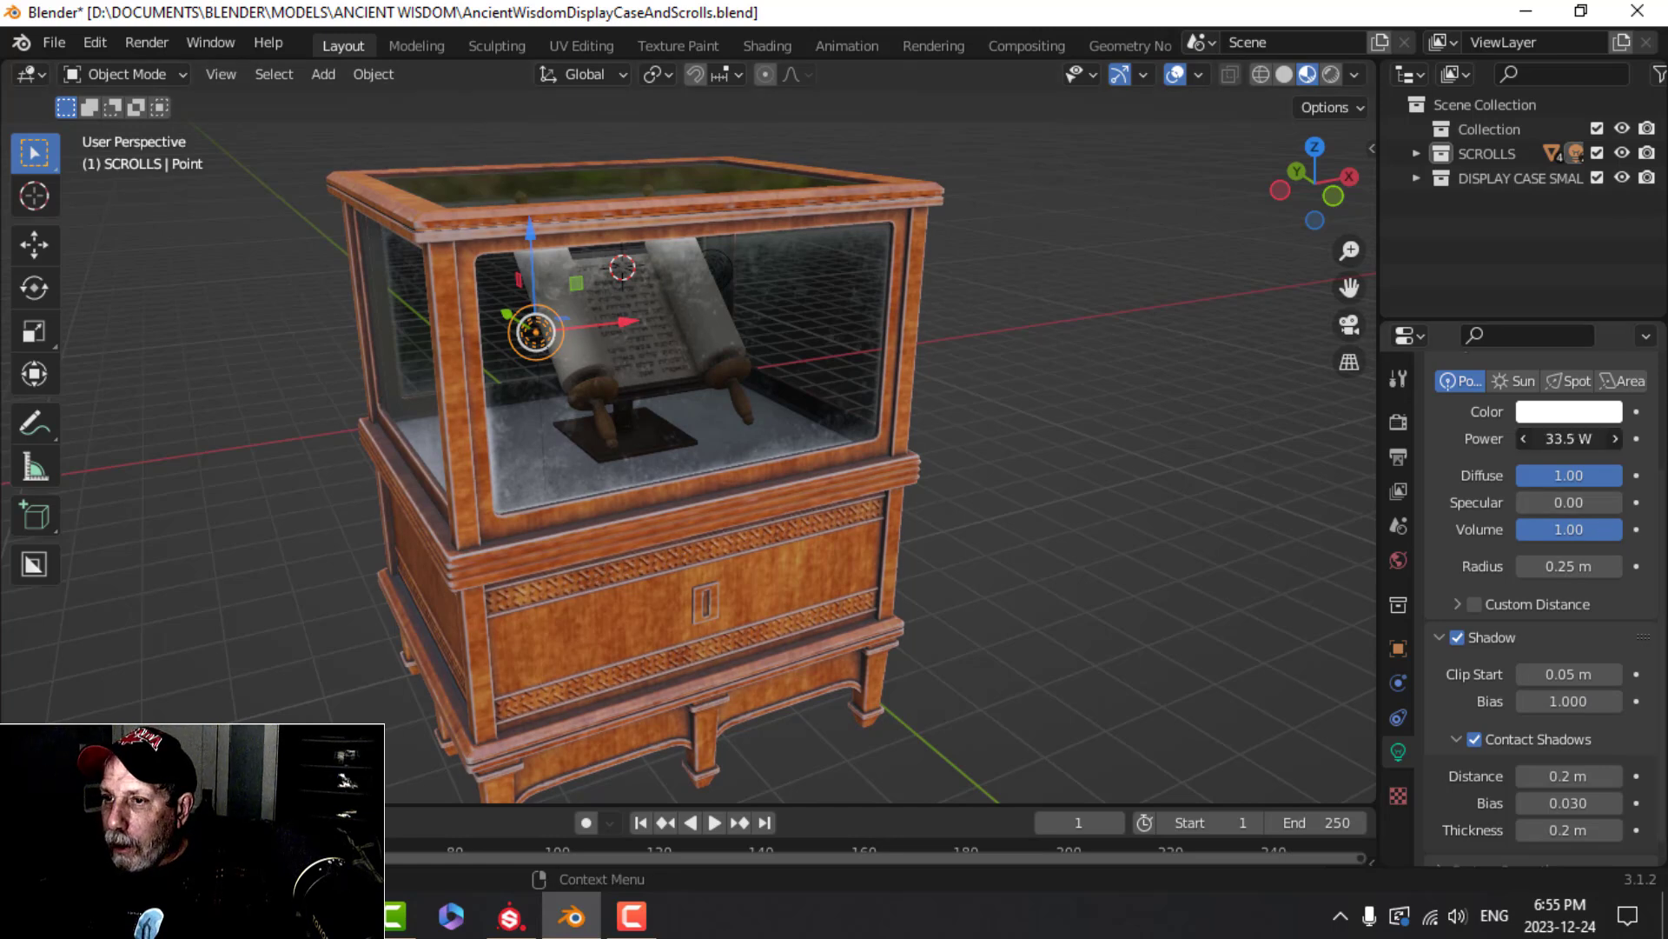
pyautogui.moveTo(1569, 439); pyautogui.dragTo(1556, 440)
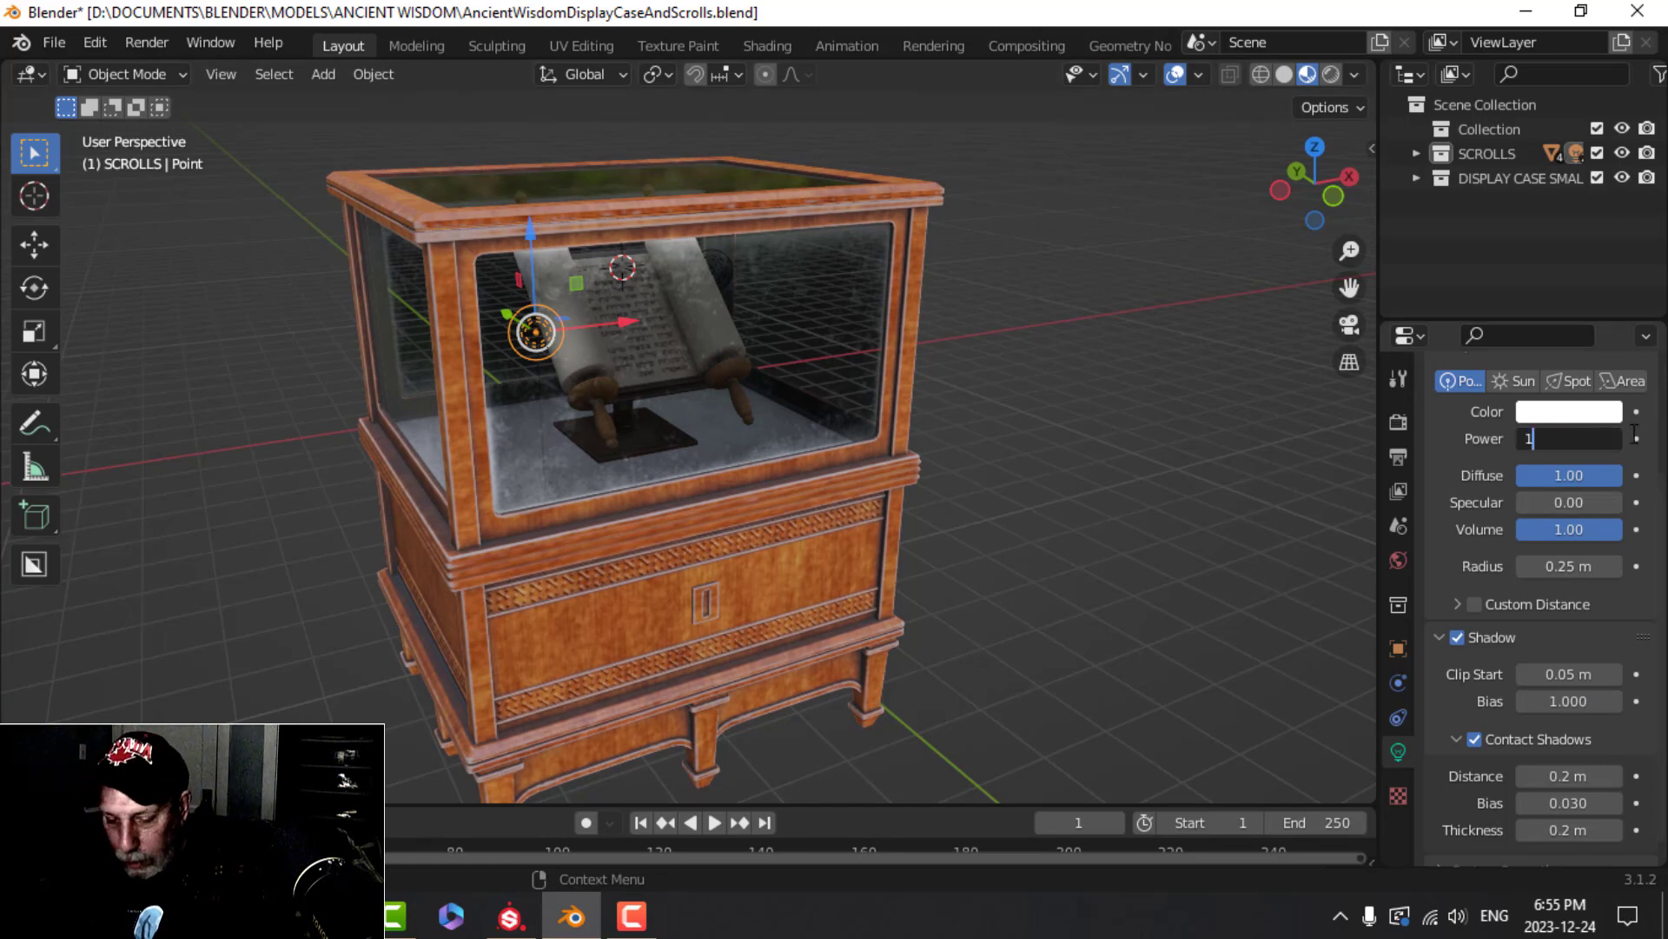
pyautogui.press('Return')
# Move the white point light along Y and then X so it sits in front of the scroll
pyautogui.moveTo(737, 326); pyautogui.dragTo(638, 362, button='middle')
pyautogui.press('g')
pyautogui.press('y')
pyautogui.click(686, 350)
pyautogui.moveTo(907, 362); pyautogui.dragTo(533, 372, button='middle')
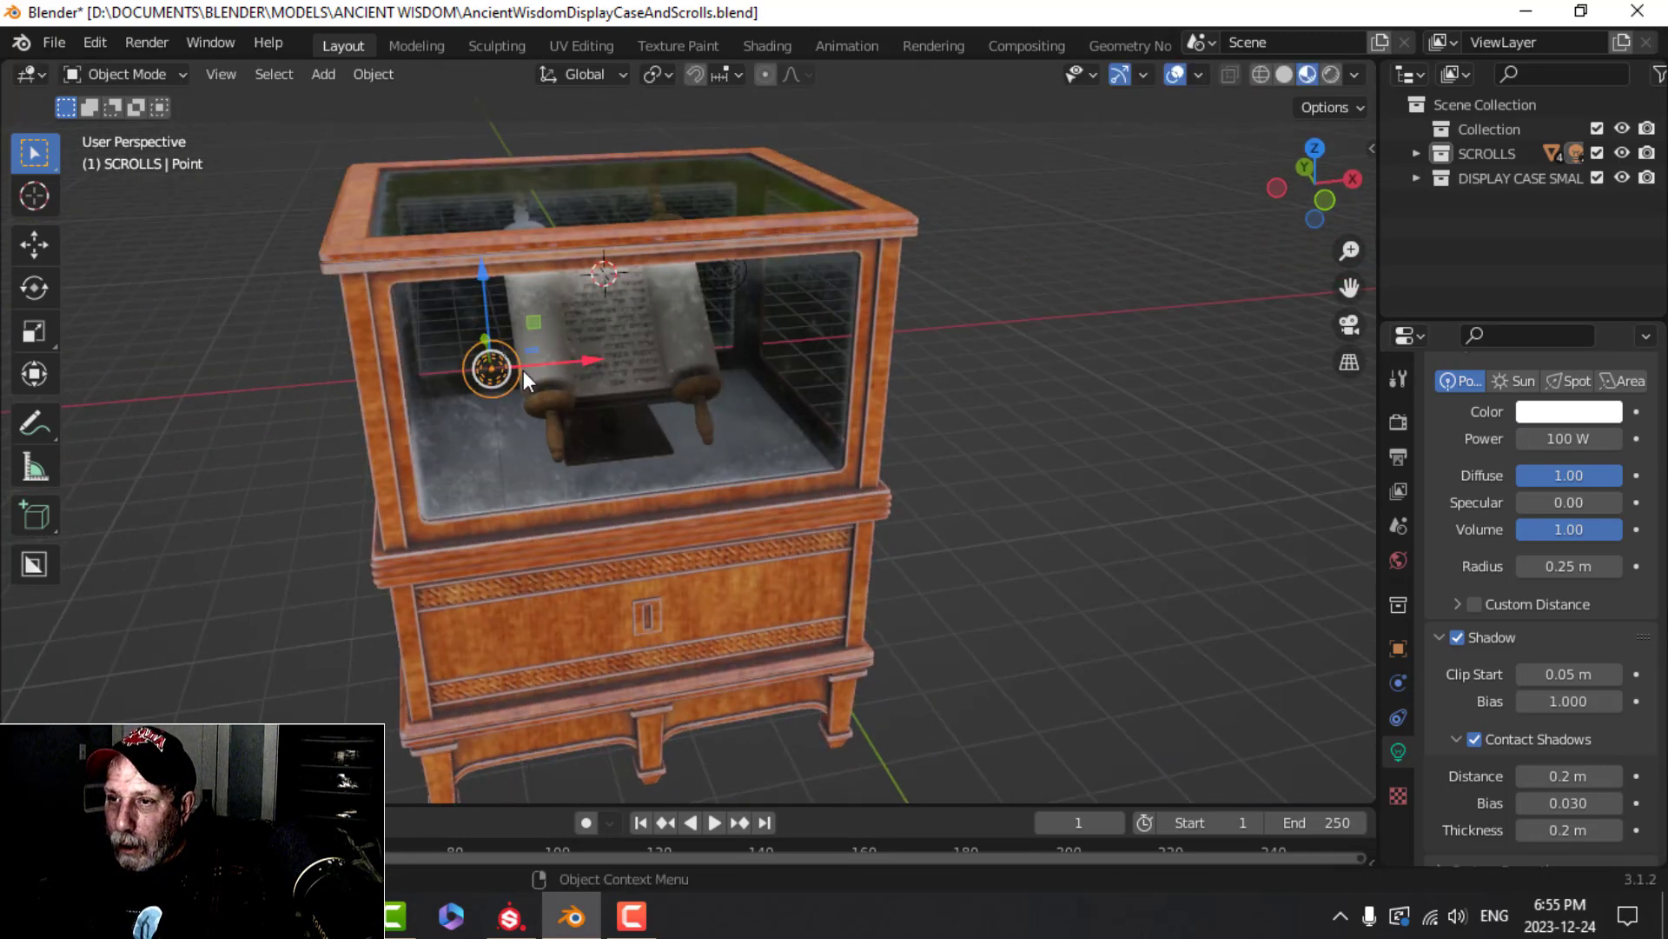
pyautogui.moveTo(580, 365); pyautogui.dragTo(722, 352)
pyautogui.scroll(4, 676, 377)
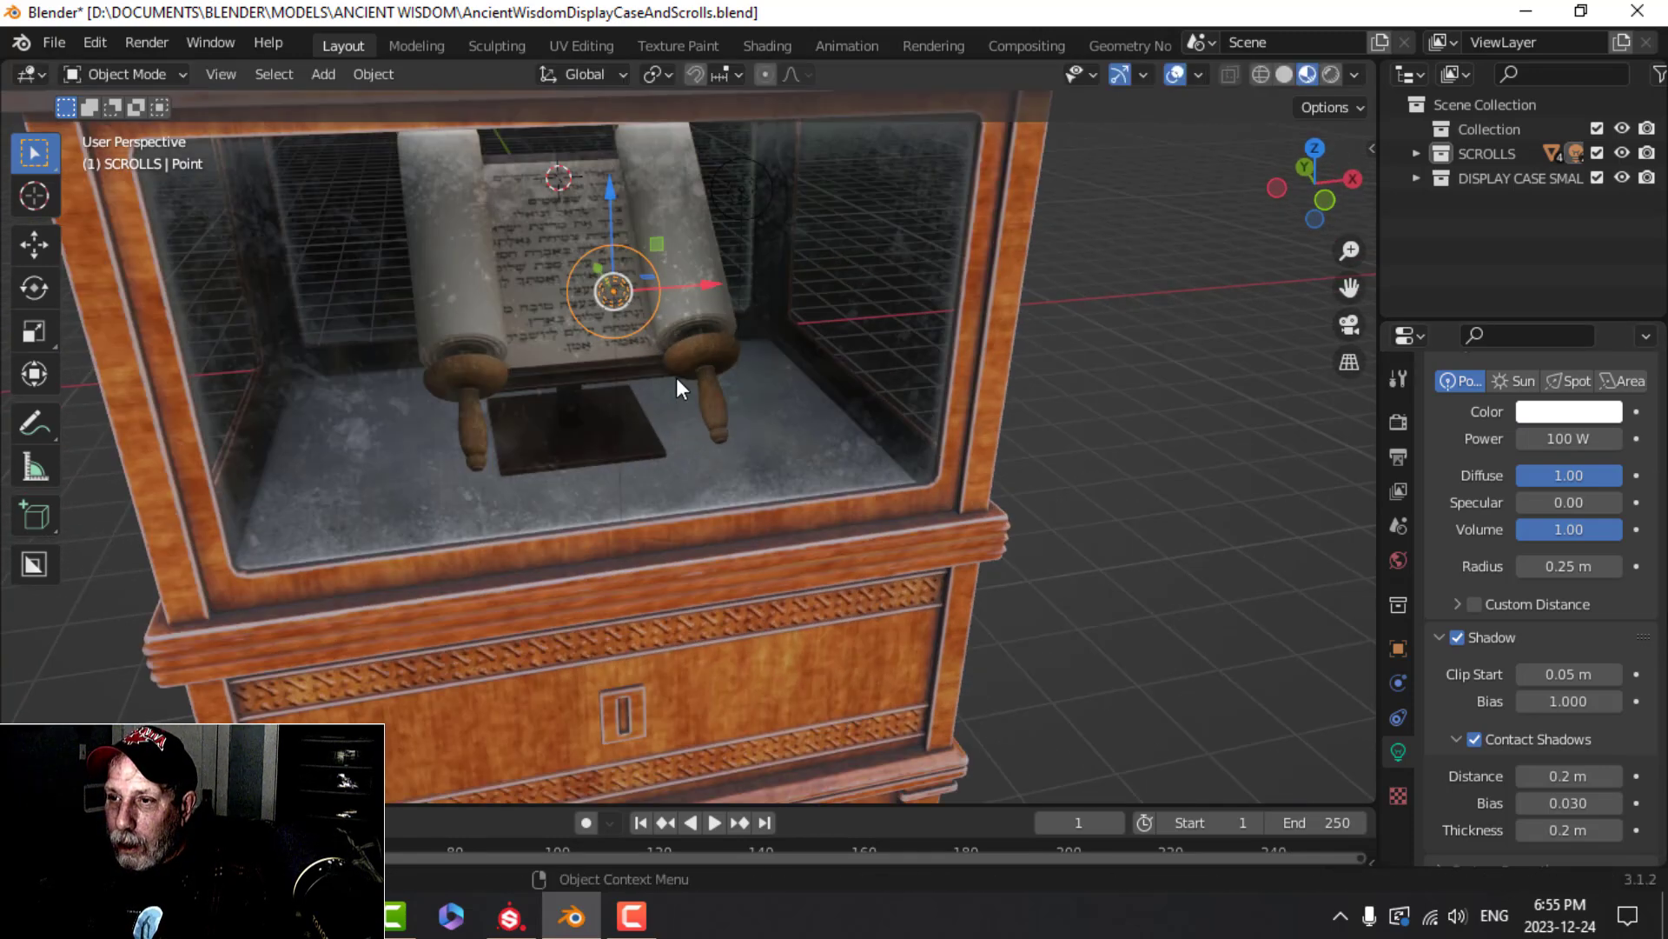
# Examine the relit scroll and display case from different angles and distances
pyautogui.scroll(-6, 759, 393)
pyautogui.moveTo(765, 395); pyautogui.dragTo(822, 369, button='middle')
pyautogui.scroll(3, 864, 386)
pyautogui.scroll(-3, 842, 398)
pyautogui.moveTo(807, 382)
pyautogui.mouseDown(button='middle')
pyautogui.moveTo(833, 377)
pyautogui.moveTo(827, 358)
pyautogui.mouseUp(button='middle')
pyautogui.scroll(2, 827, 377)
pyautogui.scroll(-3, 822, 391)
# Hide the case's glass to compare the scroll without it, reveal the glass again and deselect everything
pyautogui.click(794, 287)
pyautogui.moveTo(795, 287); pyautogui.dragTo(828, 333, button='middle')
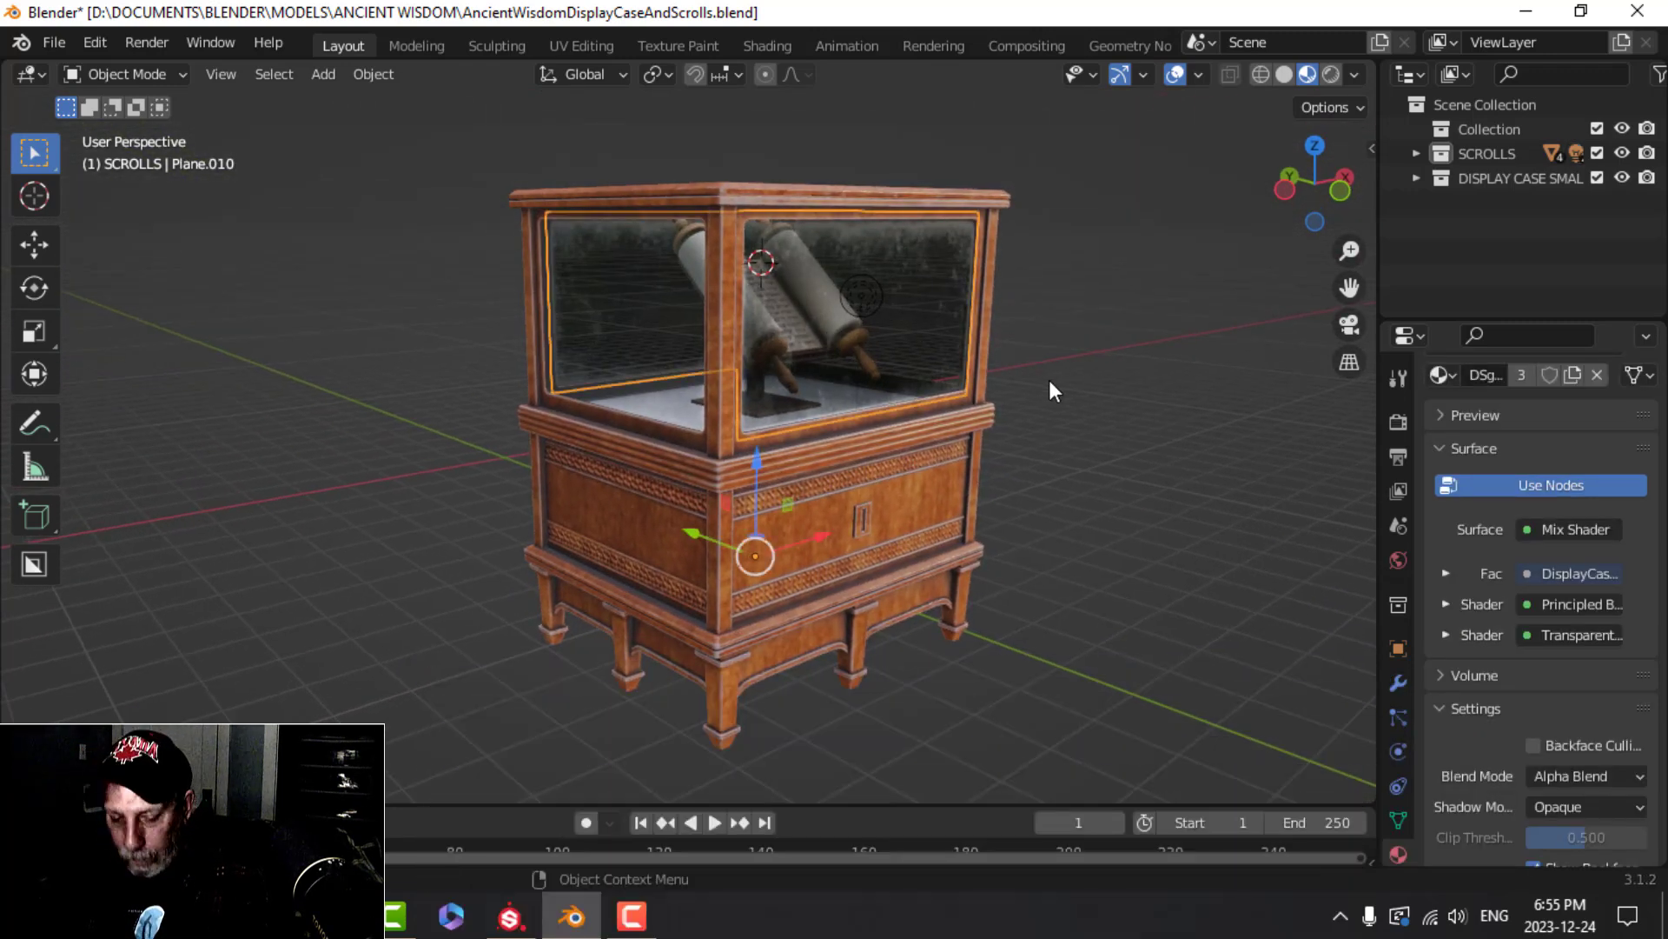
pyautogui.press('h')
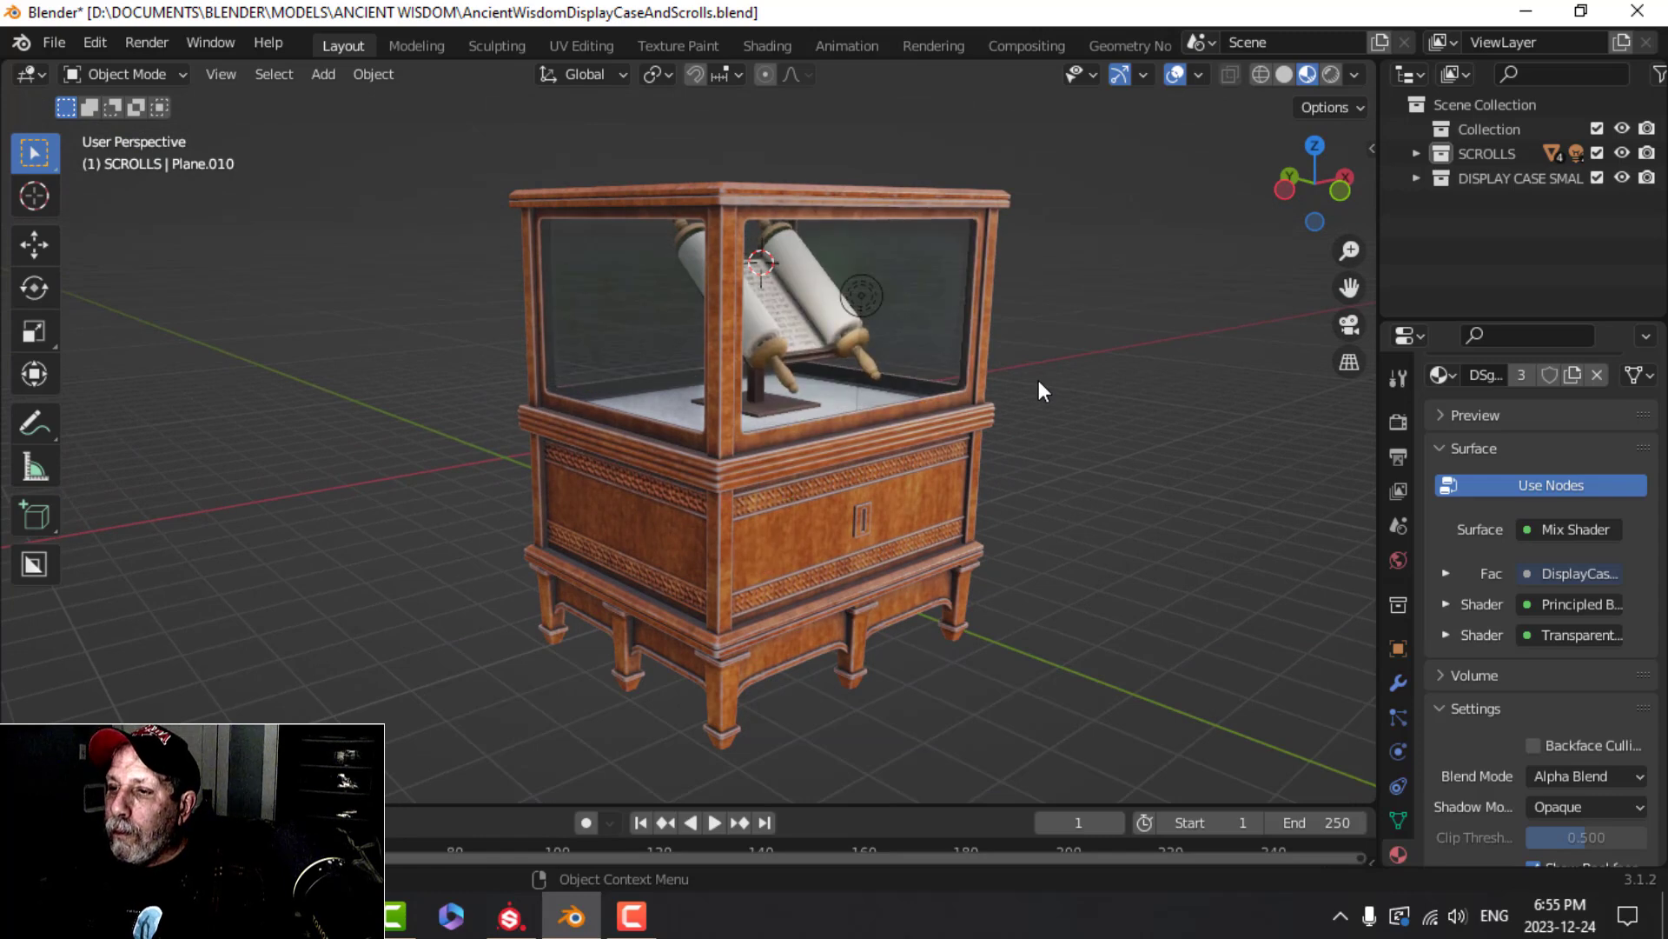
pyautogui.hotkey('alt', 'h')
pyautogui.click(1040, 380)
# Try the warm indoor environment for the Material Preview lighting and restore the green forest environment
pyautogui.moveTo(974, 388); pyautogui.dragTo(954, 367, button='middle')
pyautogui.scroll(1, 974, 395)
pyautogui.click(1353, 75)
pyautogui.click(1296, 274)
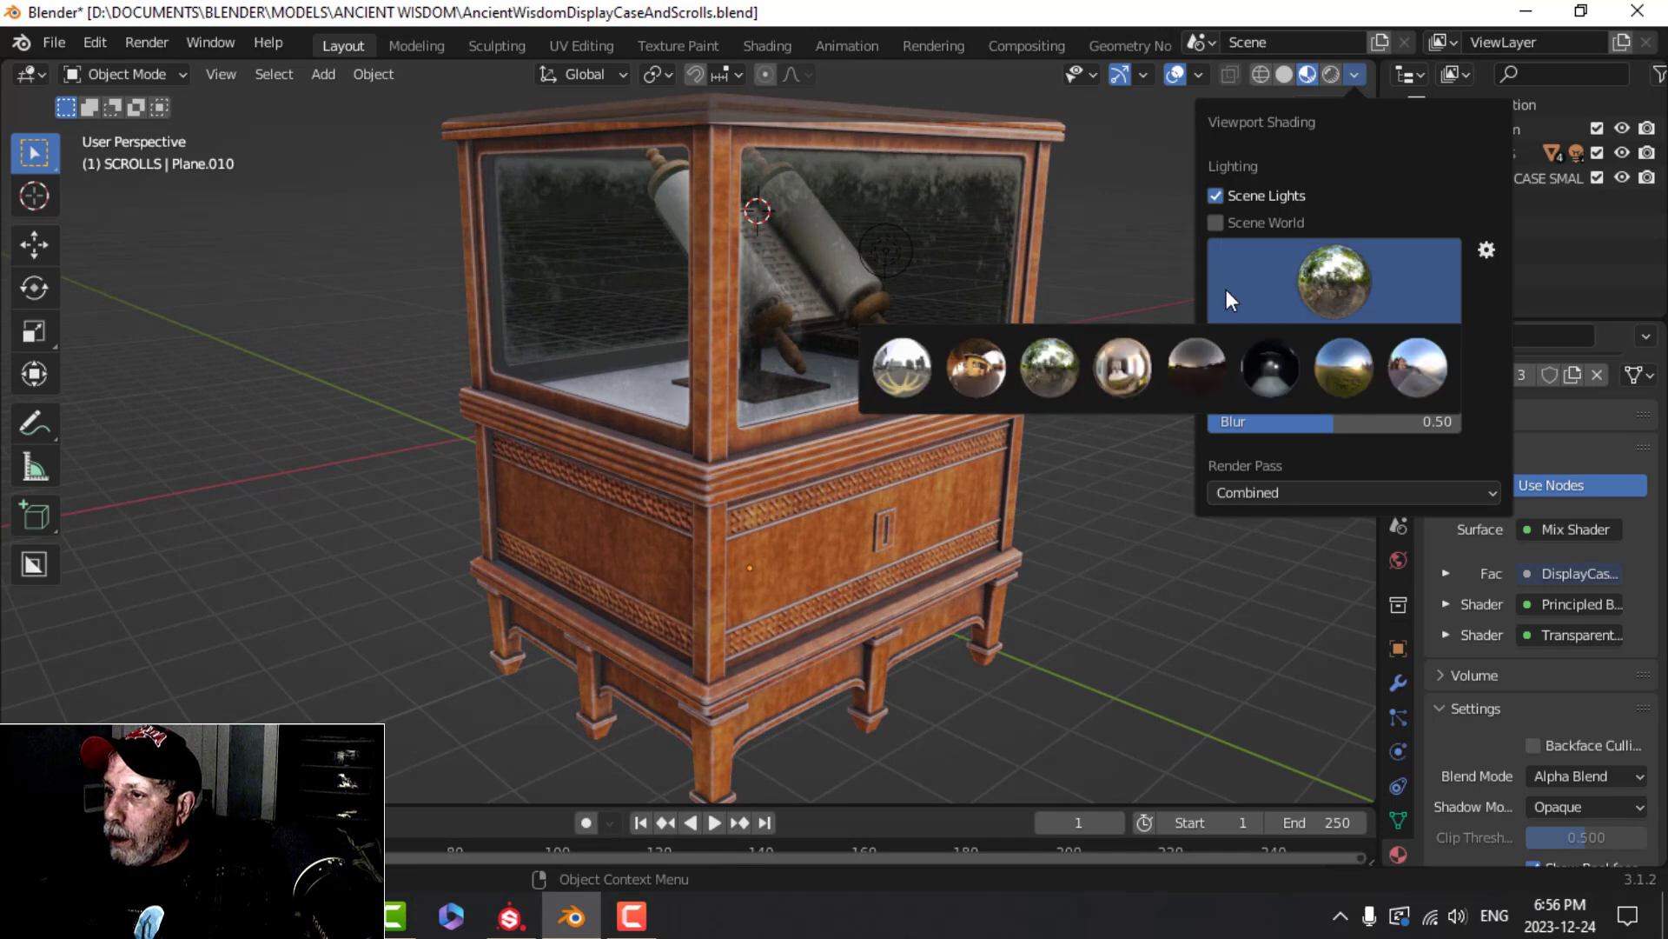
pyautogui.click(977, 370)
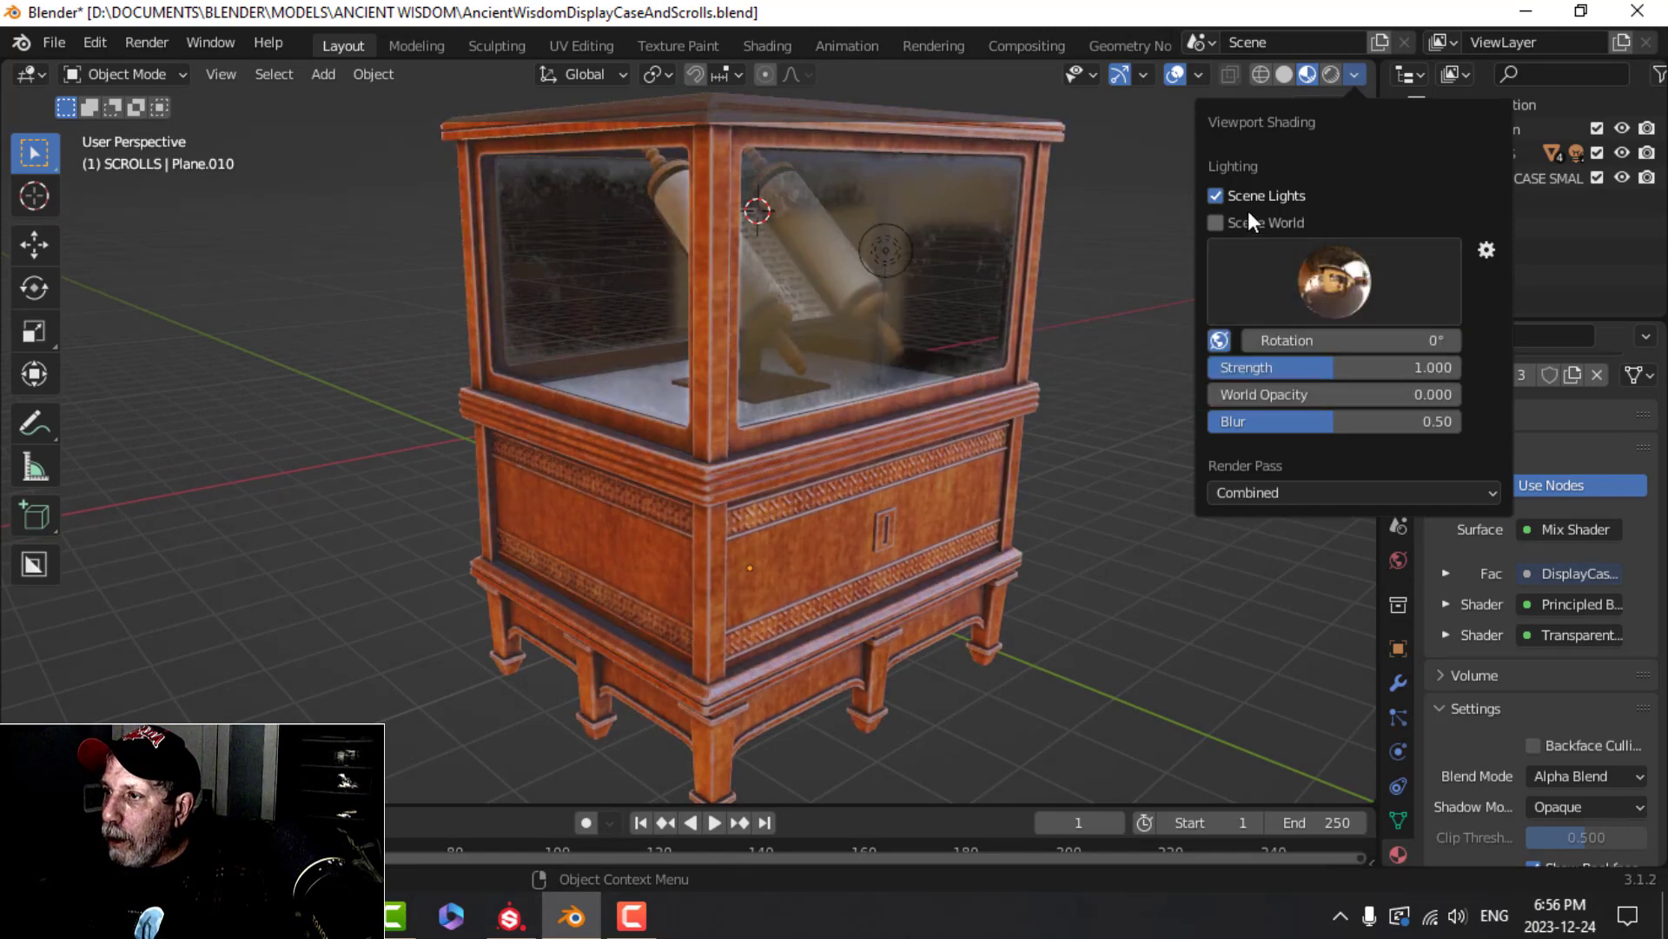
pyautogui.click(1331, 283)
pyautogui.click(1051, 374)
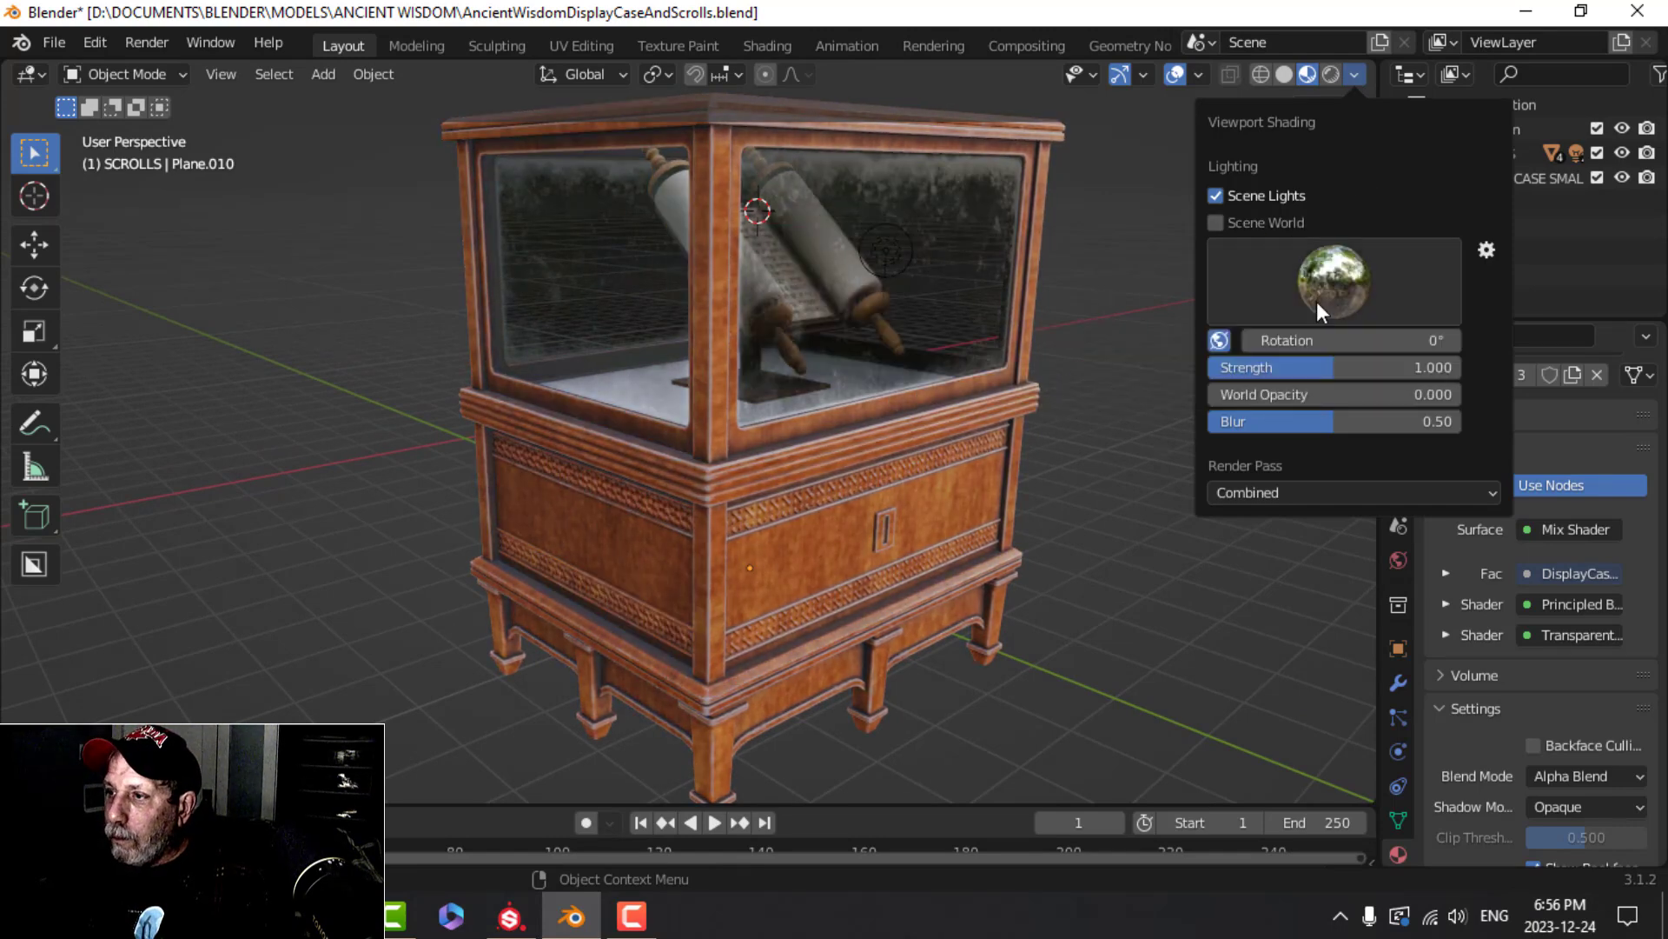
# Try the city environment for the Material Preview lighting and check the display case from another angle
pyautogui.click(1343, 276)
pyautogui.click(895, 374)
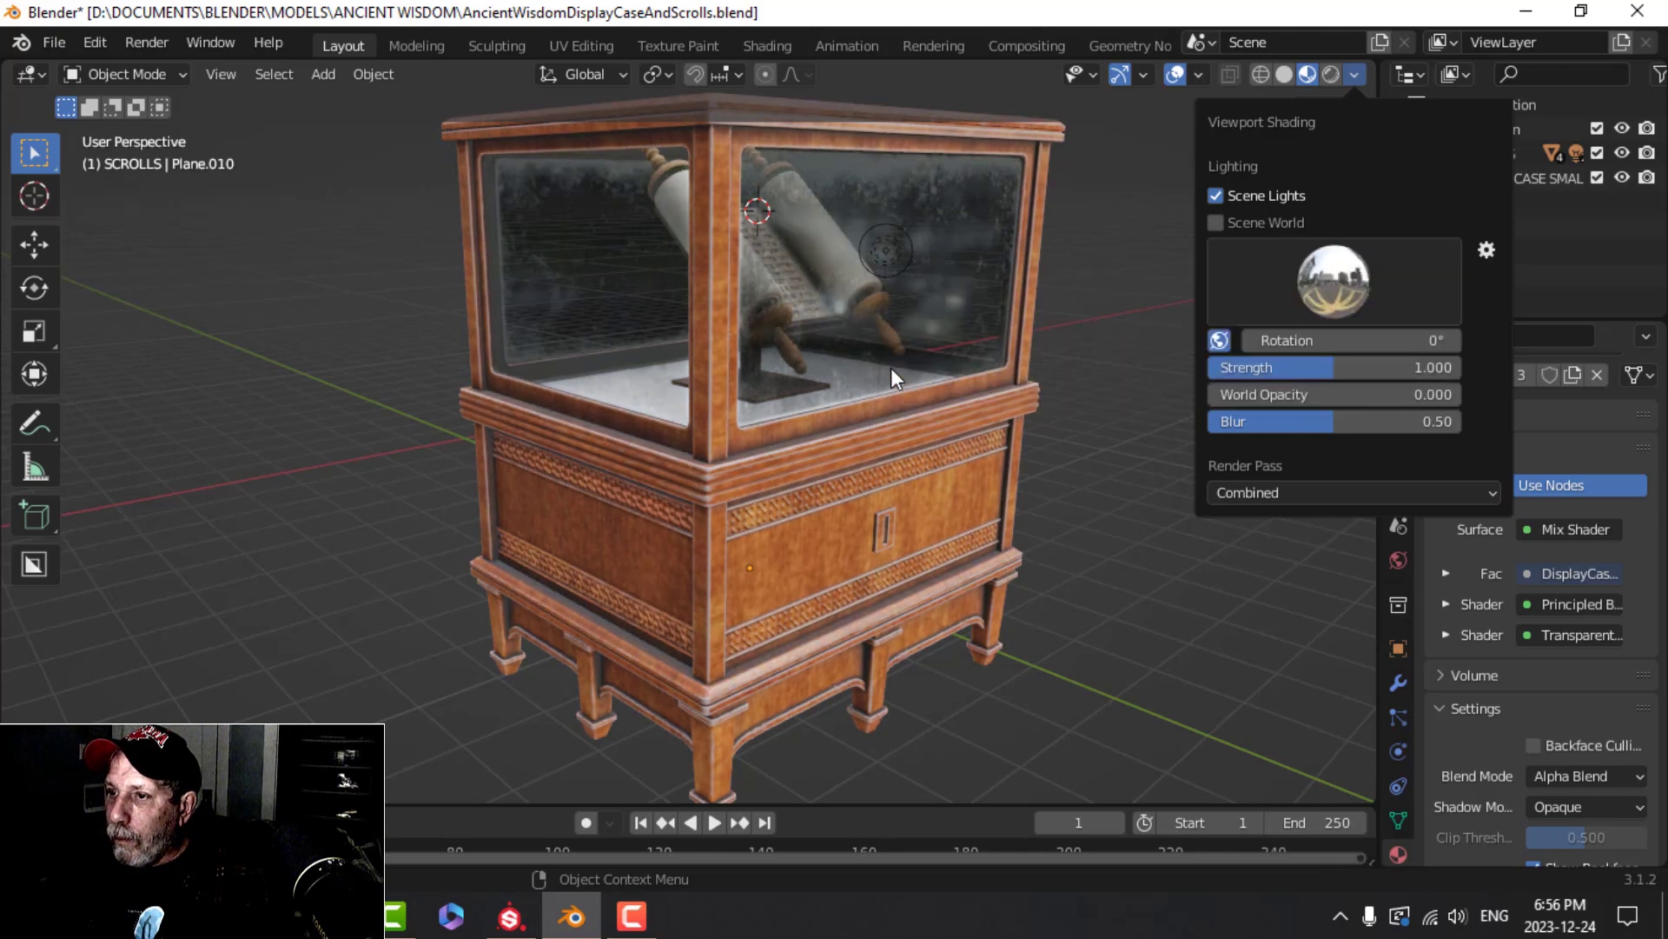
pyautogui.moveTo(914, 324); pyautogui.dragTo(979, 335, button='middle')
# Set the Material Preview lighting to the blue-sky grass field environment and hide the viewport gizmos and overlays
pyautogui.click(1354, 76)
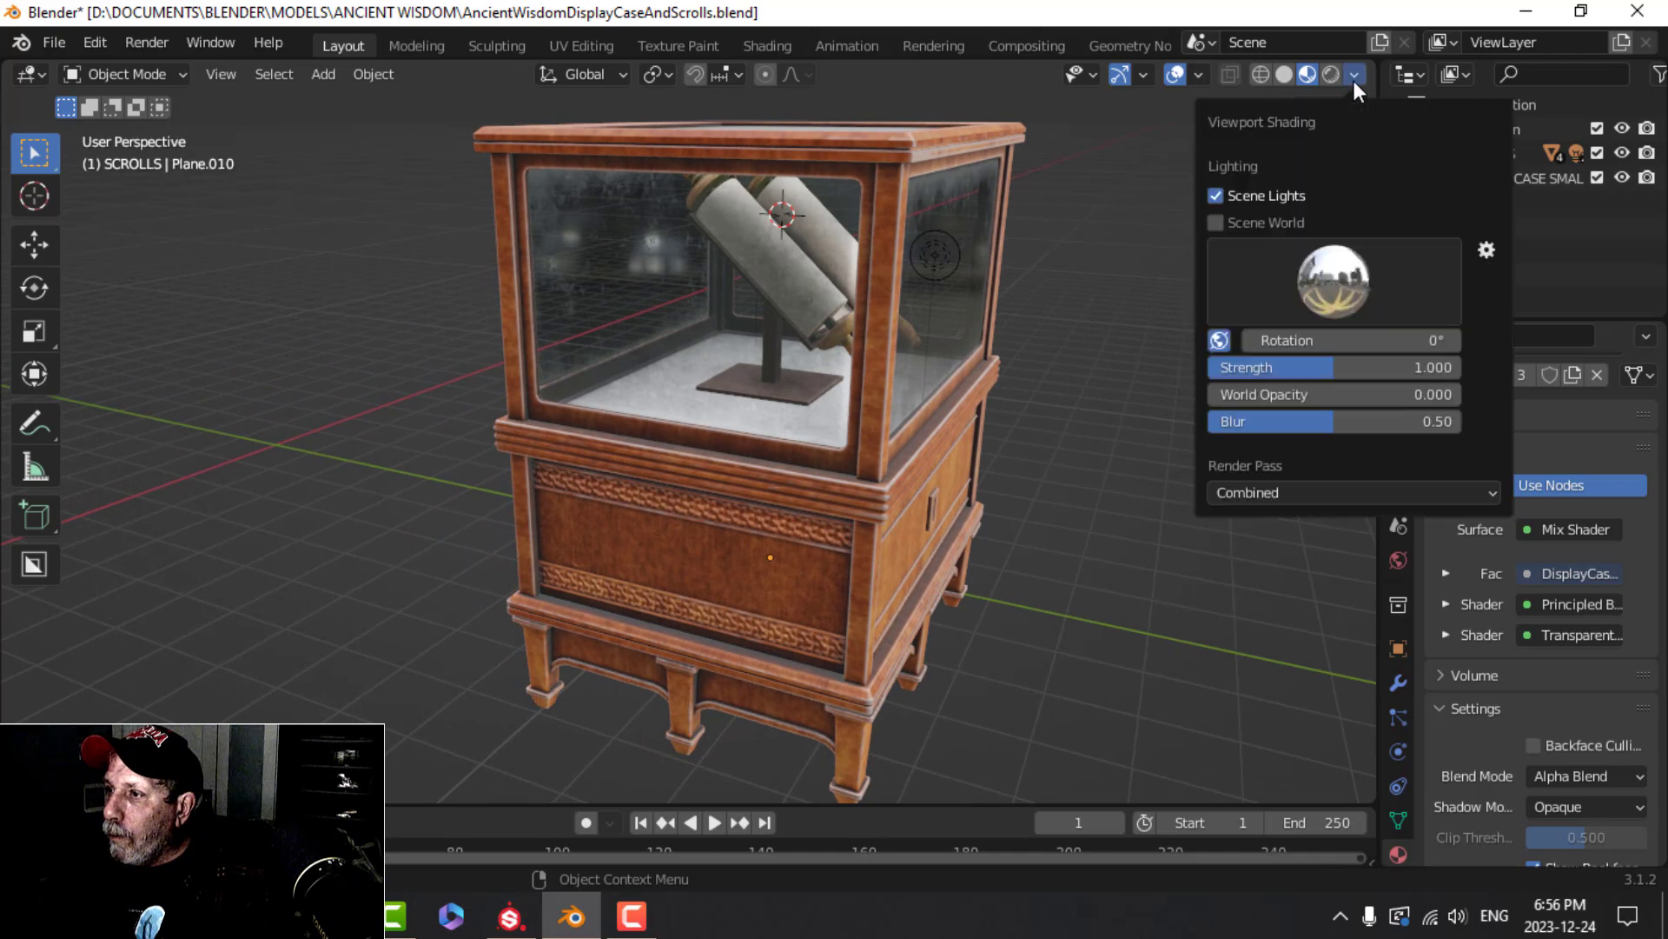
pyautogui.click(1335, 278)
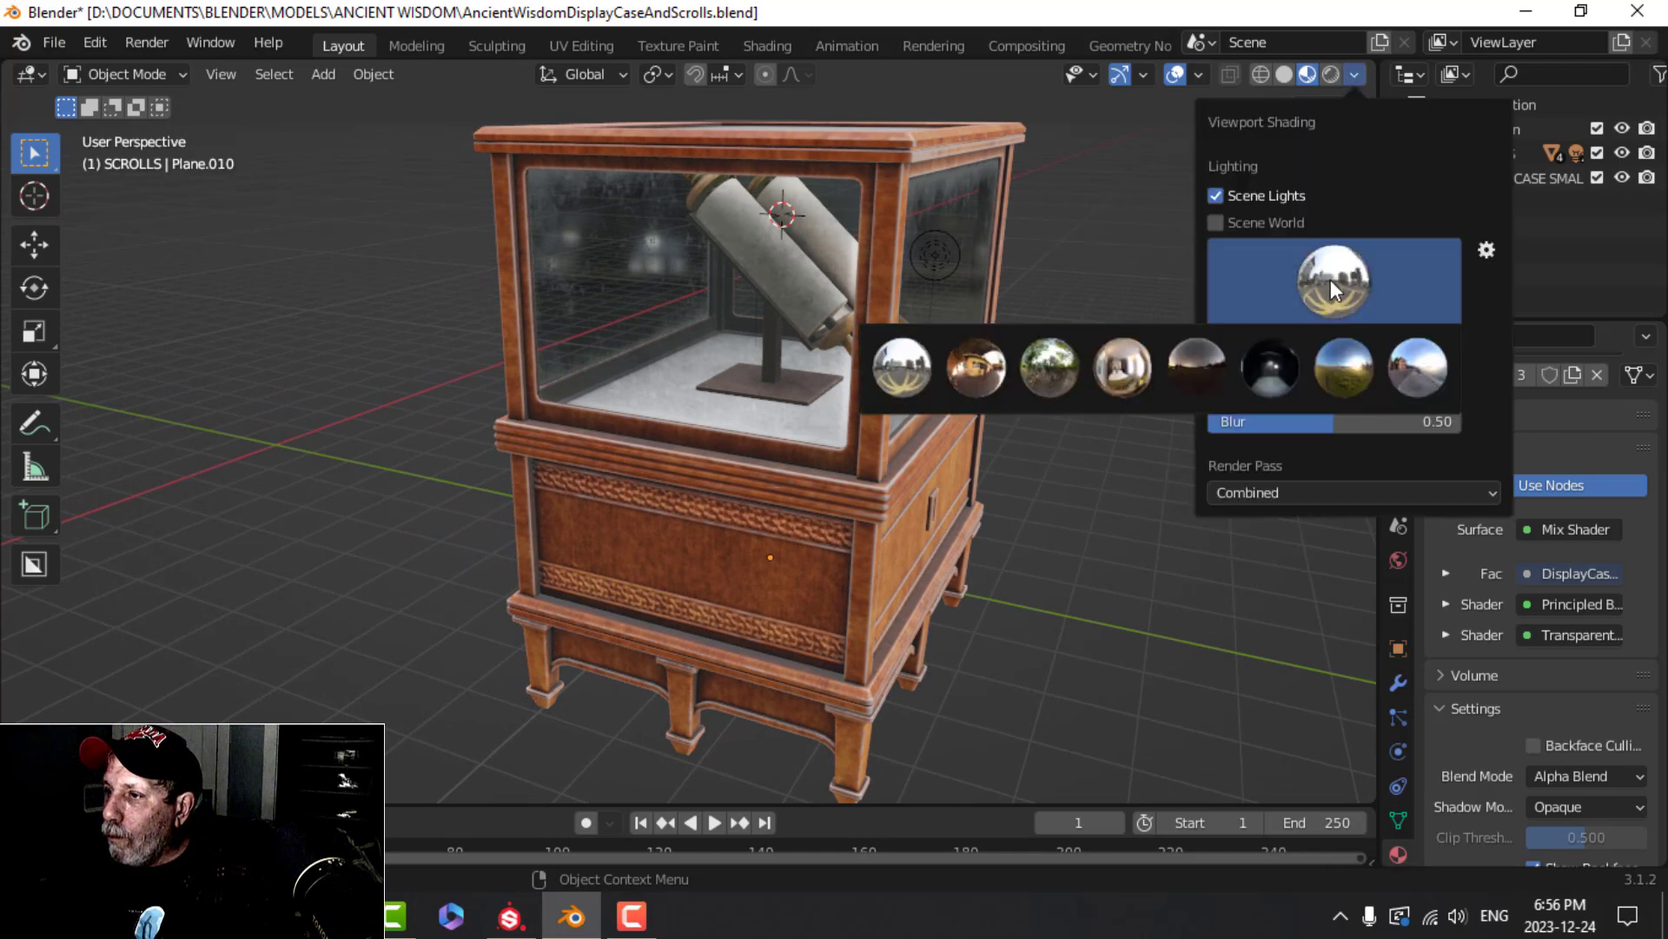
pyautogui.click(1323, 358)
pyautogui.moveTo(1029, 335)
pyautogui.mouseDown(button='middle')
pyautogui.moveTo(624, 316)
pyautogui.moveTo(909, 332)
pyautogui.moveTo(1083, 210)
pyautogui.moveTo(999, 279)
pyautogui.moveTo(942, 275)
pyautogui.moveTo(868, 425)
pyautogui.mouseUp(button='middle')
pyautogui.click(1122, 74)
pyautogui.click(1175, 74)
# Examine the scroll through the weathered glass up close and the whole display case from a distance
pyautogui.scroll(2, 904, 274)
pyautogui.scroll(4, 865, 421)
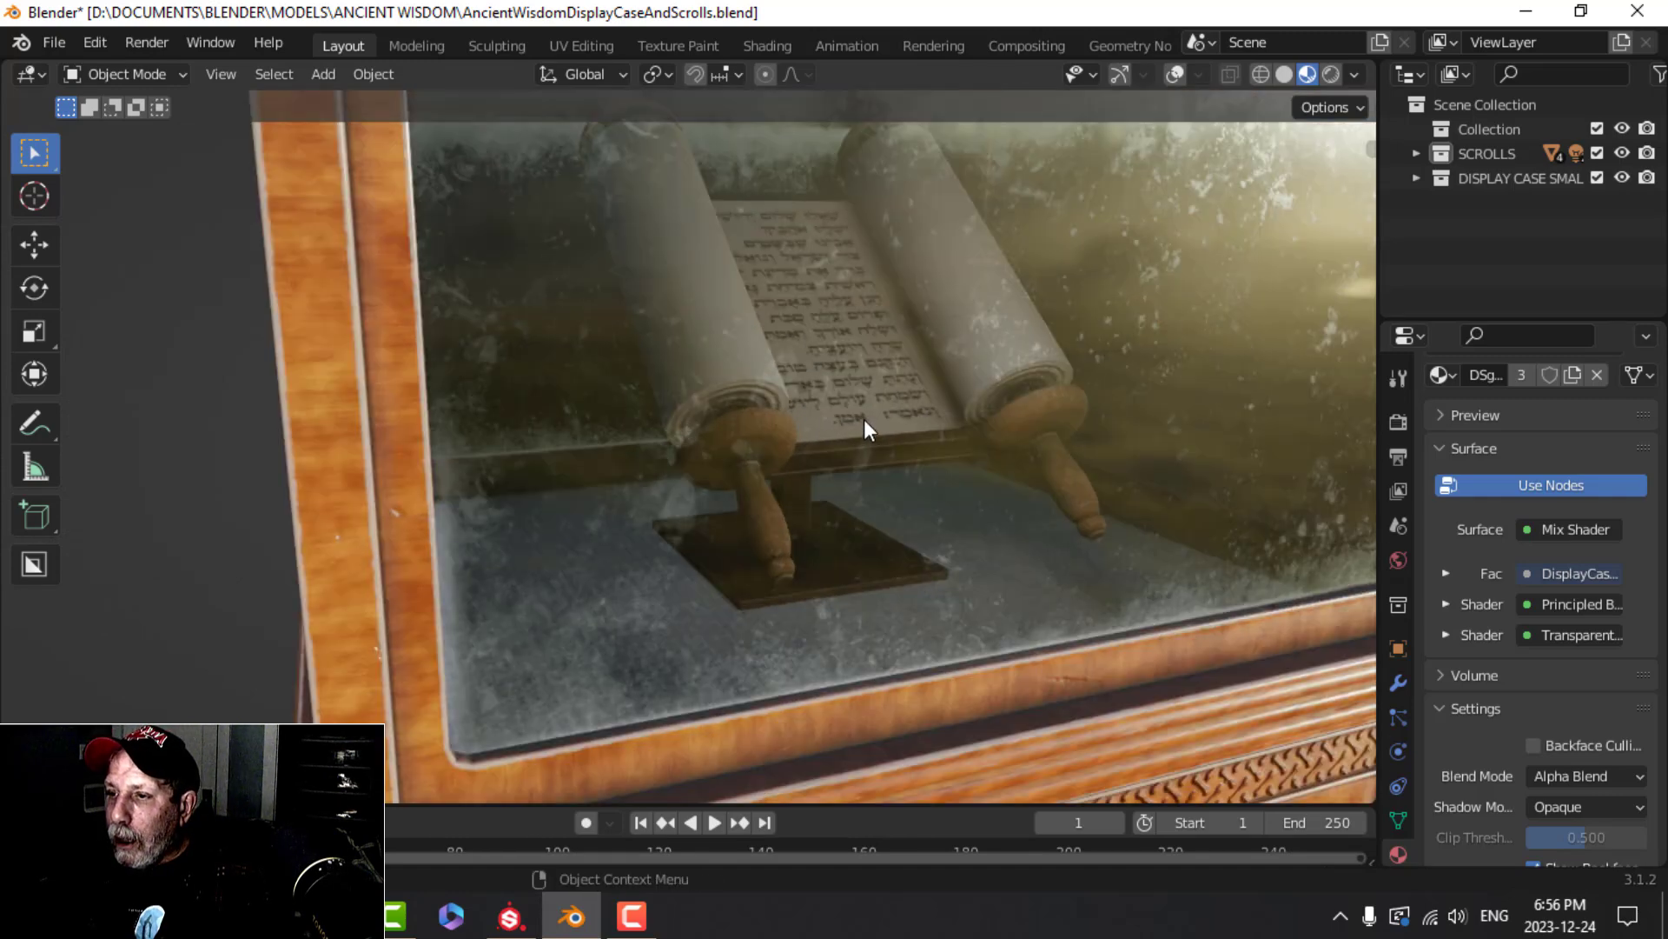
pyautogui.scroll(-3, 864, 418)
pyautogui.scroll(-2, 859, 421)
pyautogui.scroll(5, 782, 408)
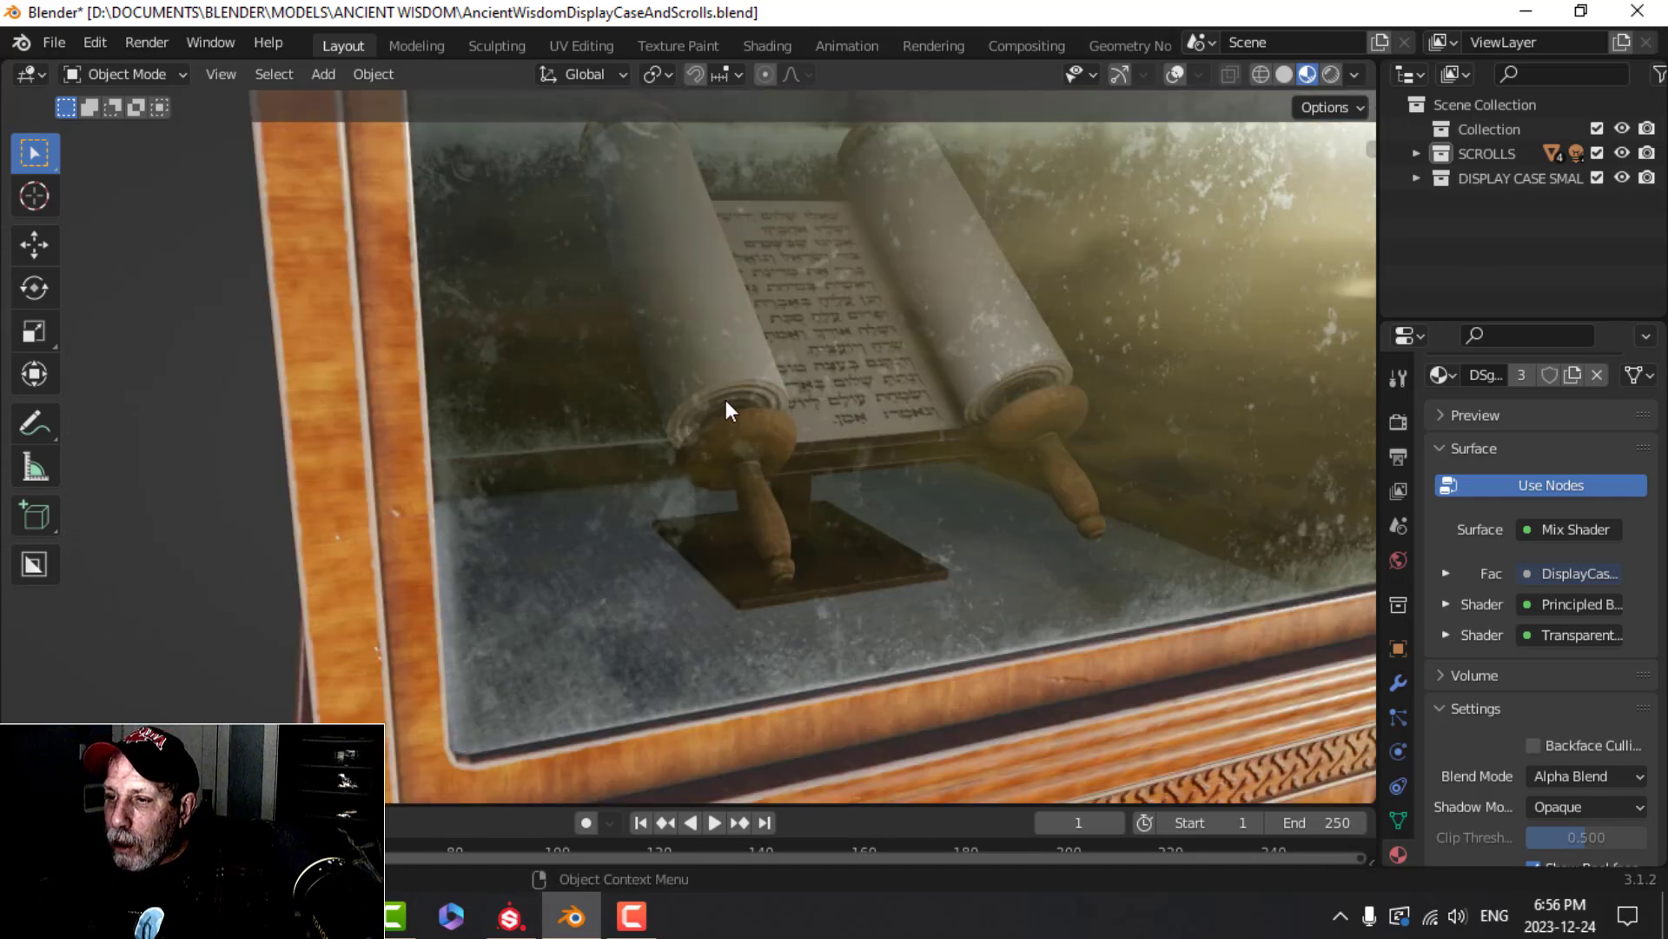
pyautogui.scroll(-5, 696, 409)
pyautogui.moveTo(740, 417); pyautogui.dragTo(876, 335, button='middle')
pyautogui.scroll(5, 872, 331)
pyautogui.scroll(-5, 854, 373)
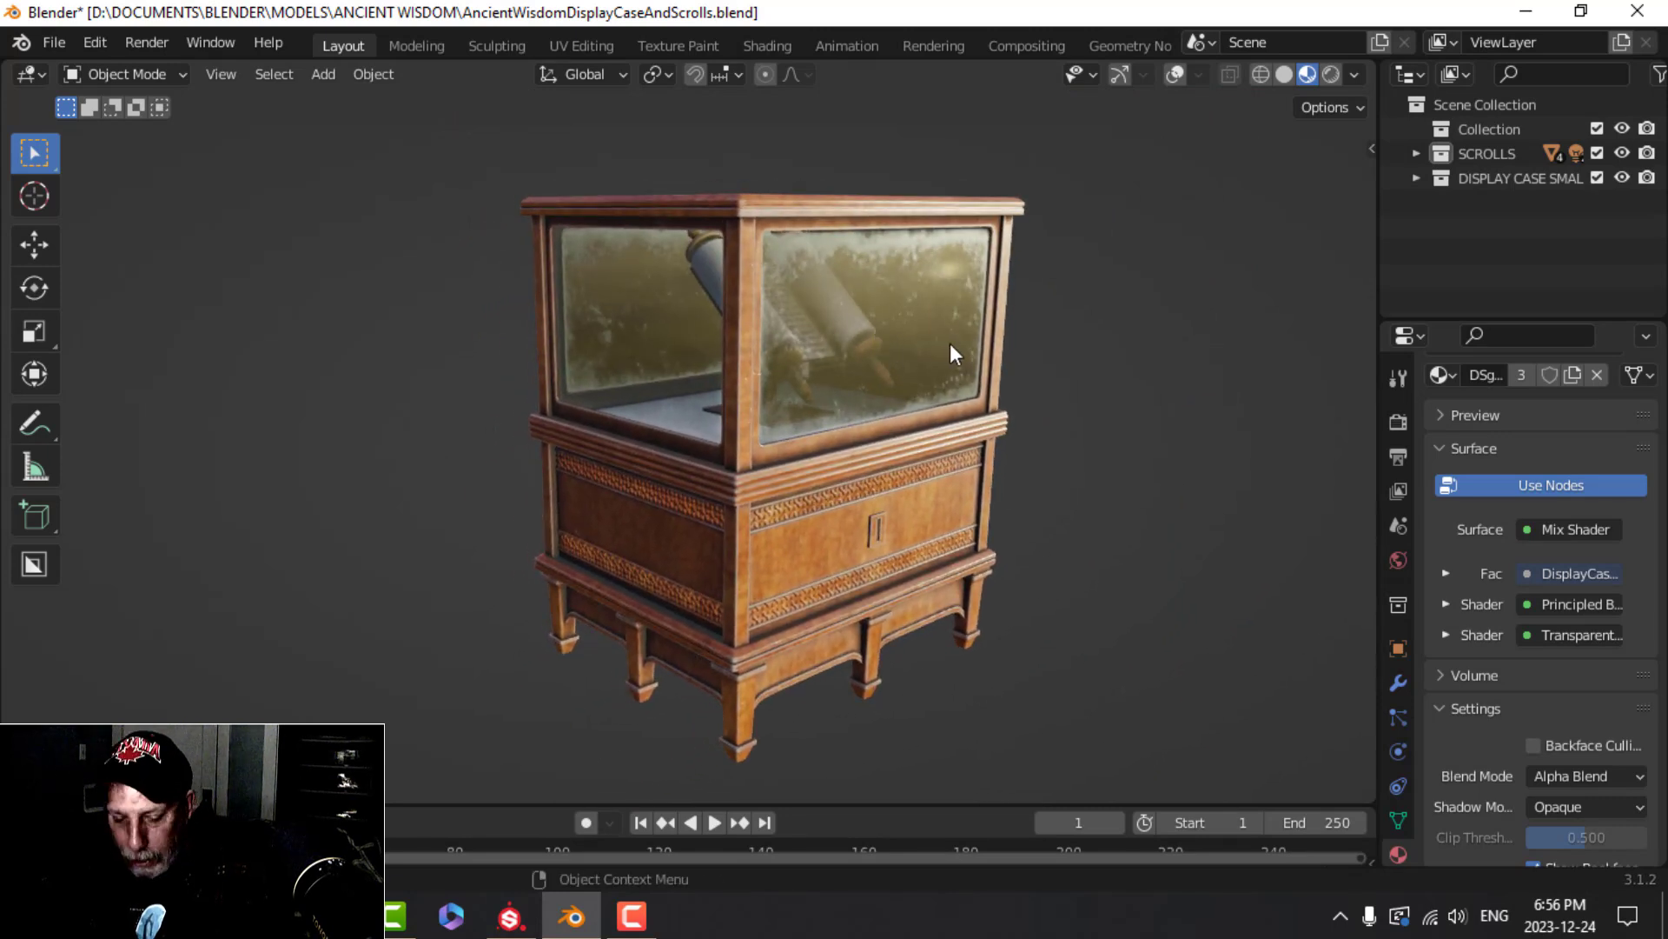